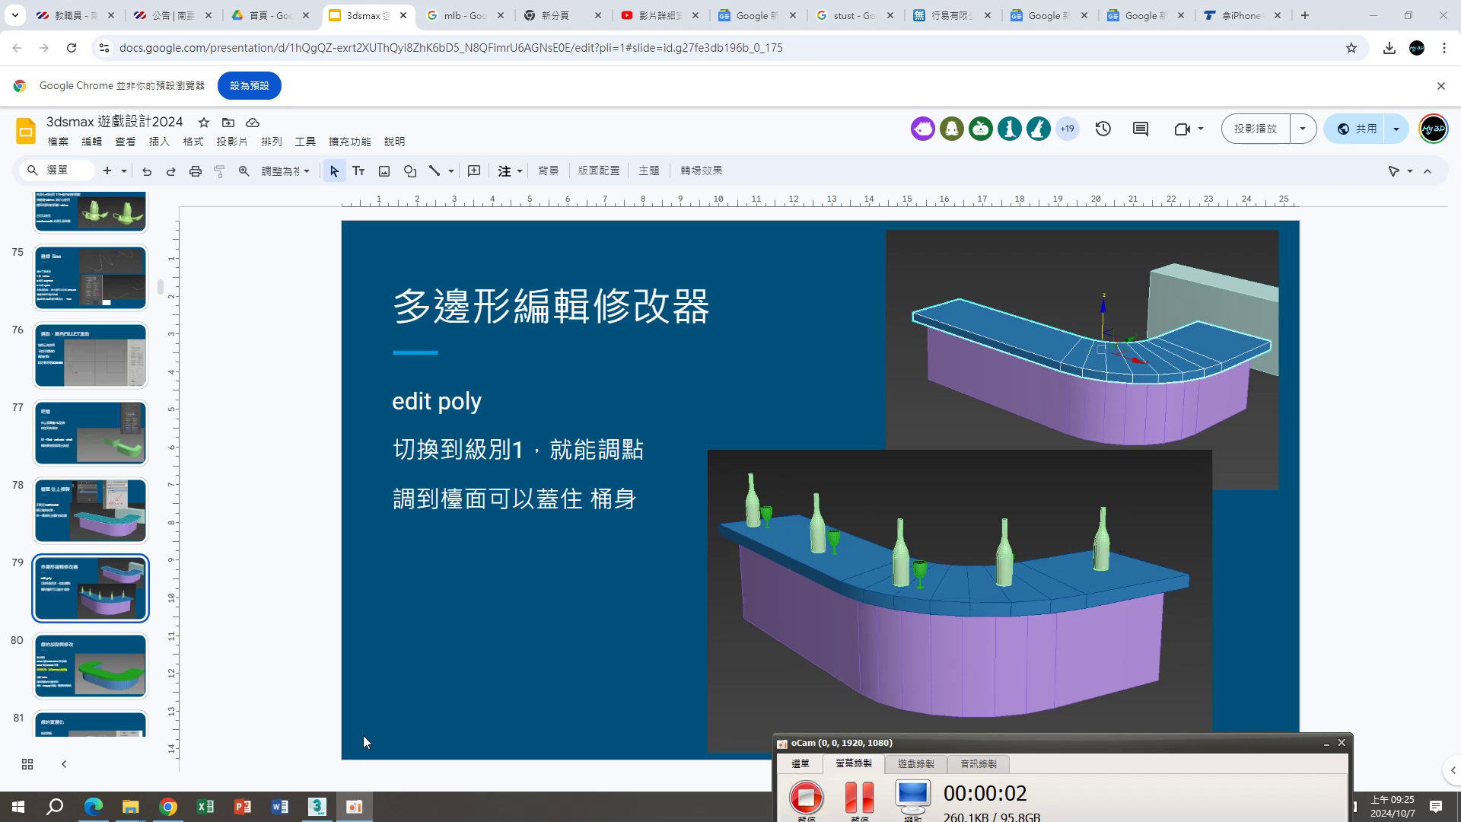
Go back from slide 78 to slide 77, the bar-counter steps: line, fillet, extrude, shell
left_click(108, 525)
left_click(102, 445)
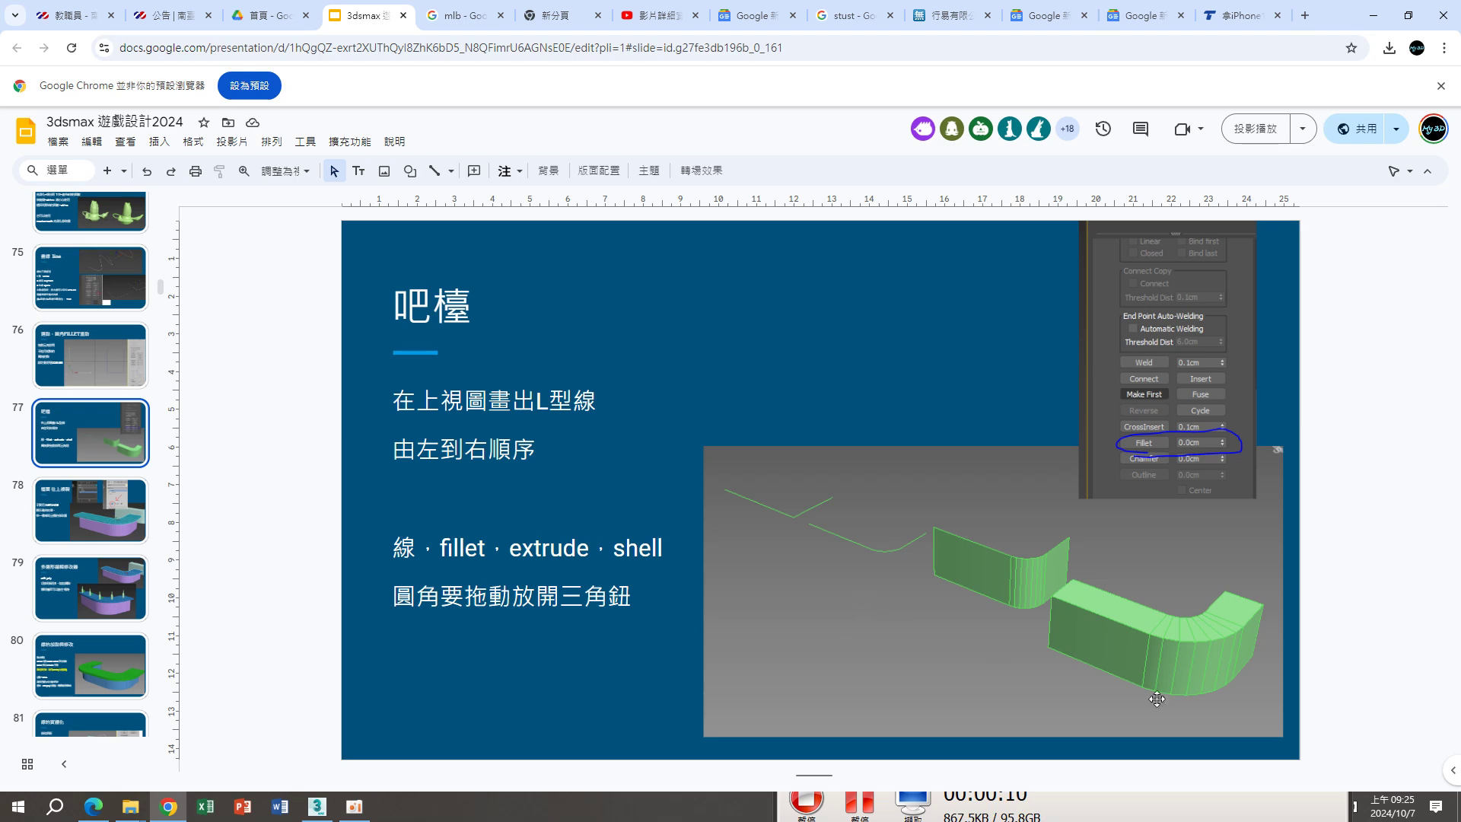
Return to 3ds Max, zoom out and reset the viewport to its Home framing
left_click(317, 806)
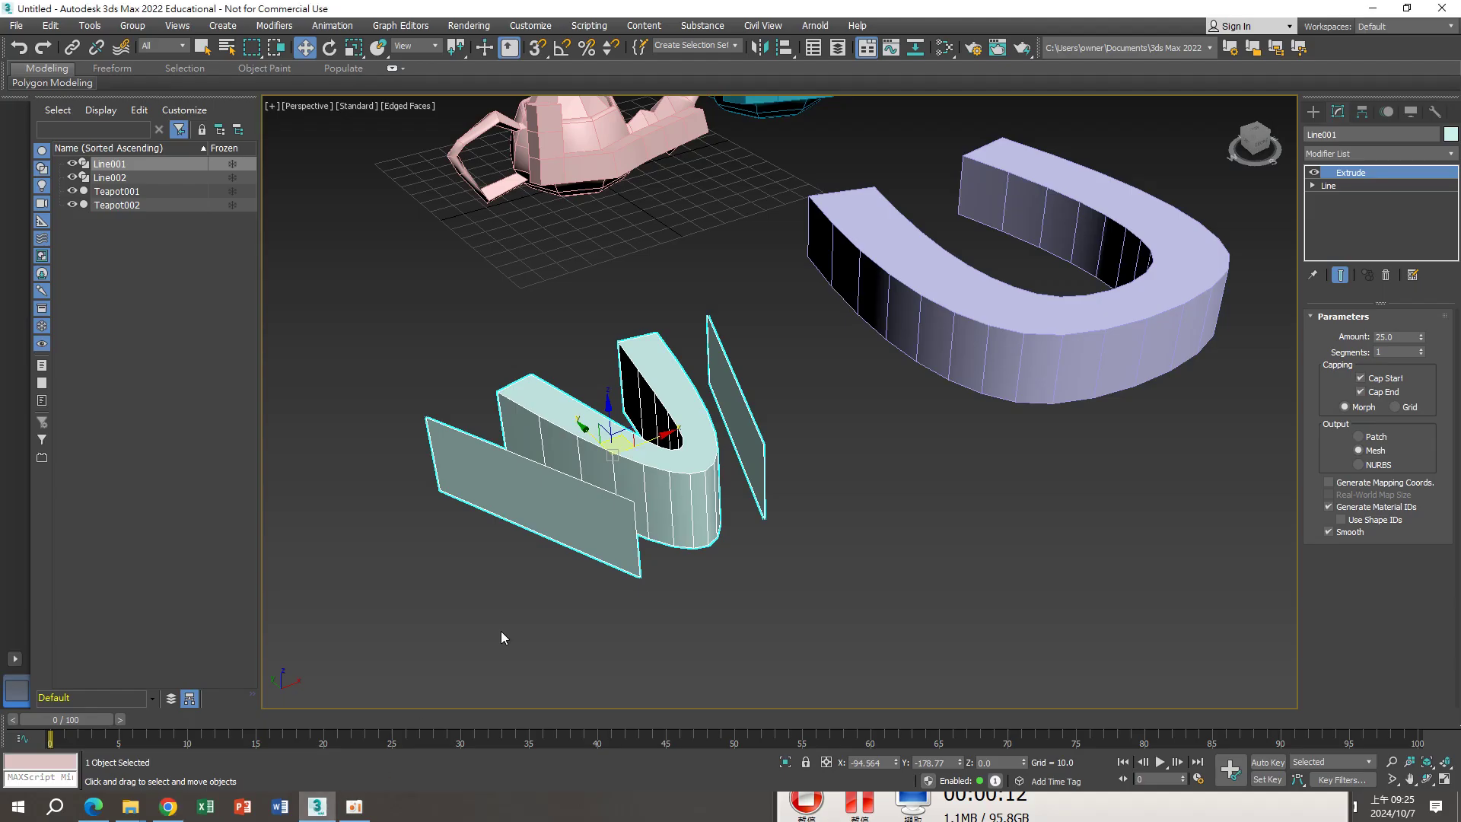
scroll(578, 457, "down", 5)
scroll(691, 447, "down", 4)
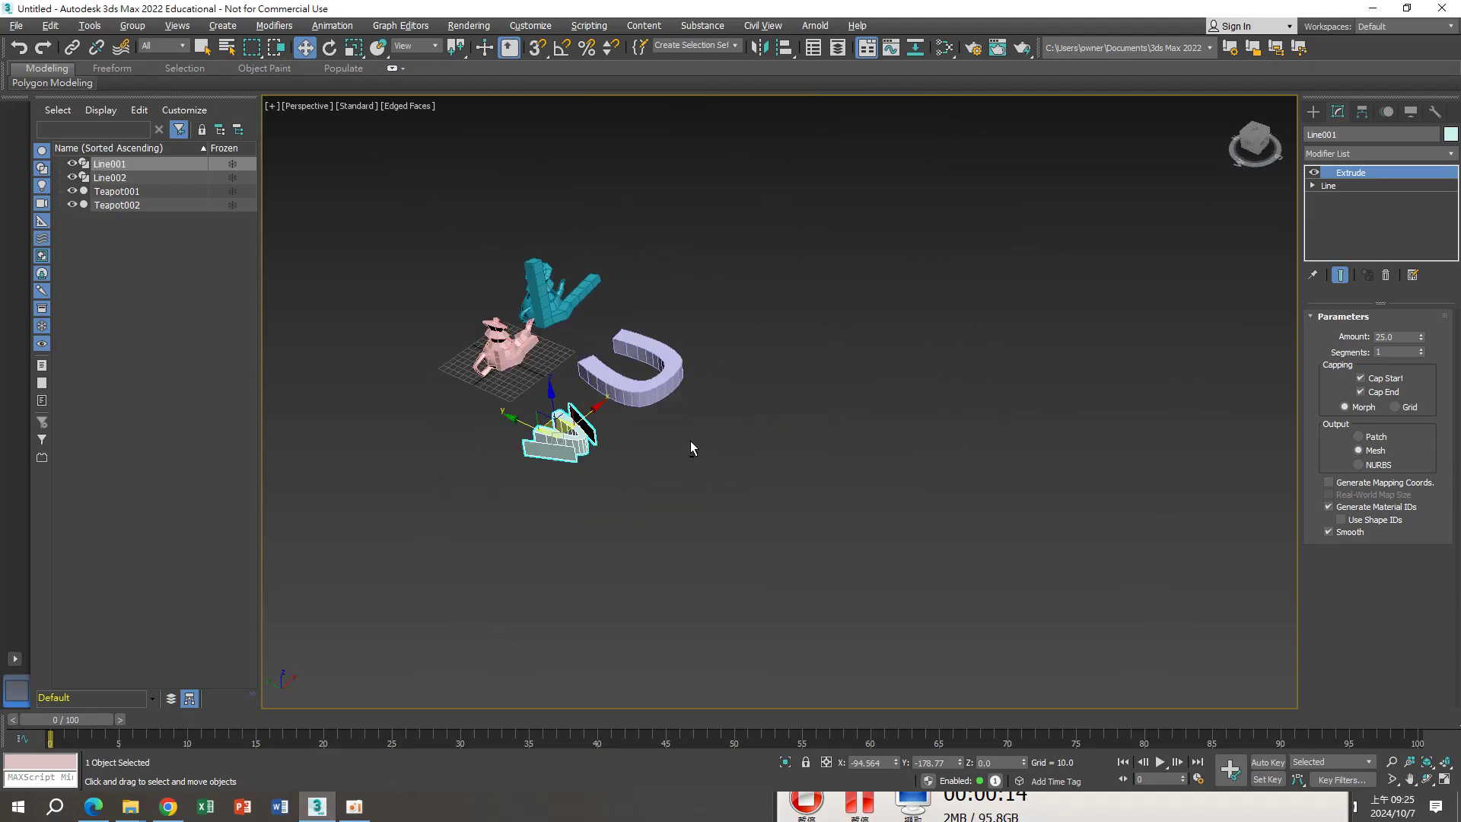
middle_click_drag(691, 447, 749, 441)
left_click(1235, 103)
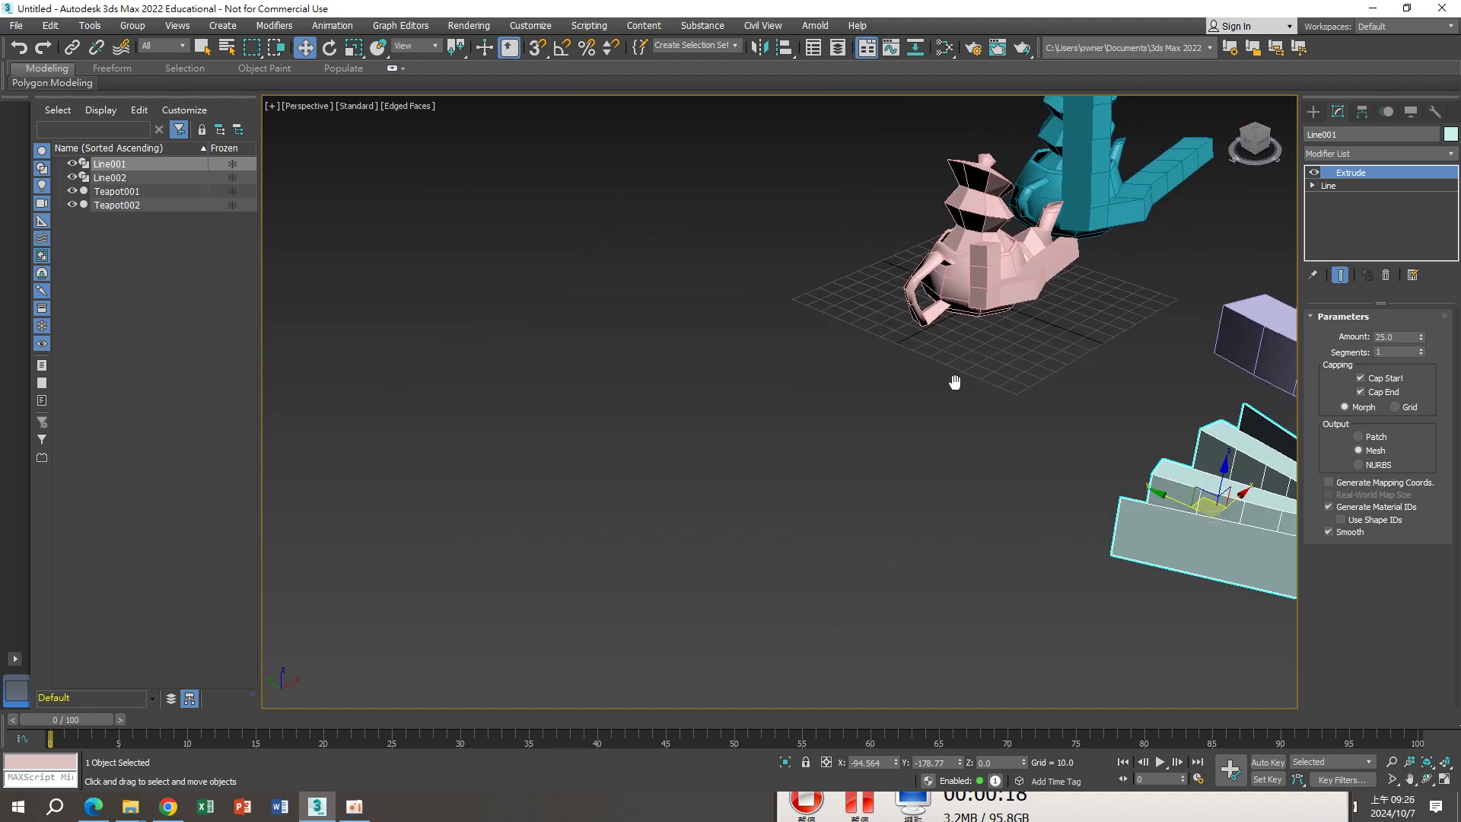
Switch to a Top wireframe view and box-select Line001 and Line002
key("t")
scroll(799, 488, "down", 3)
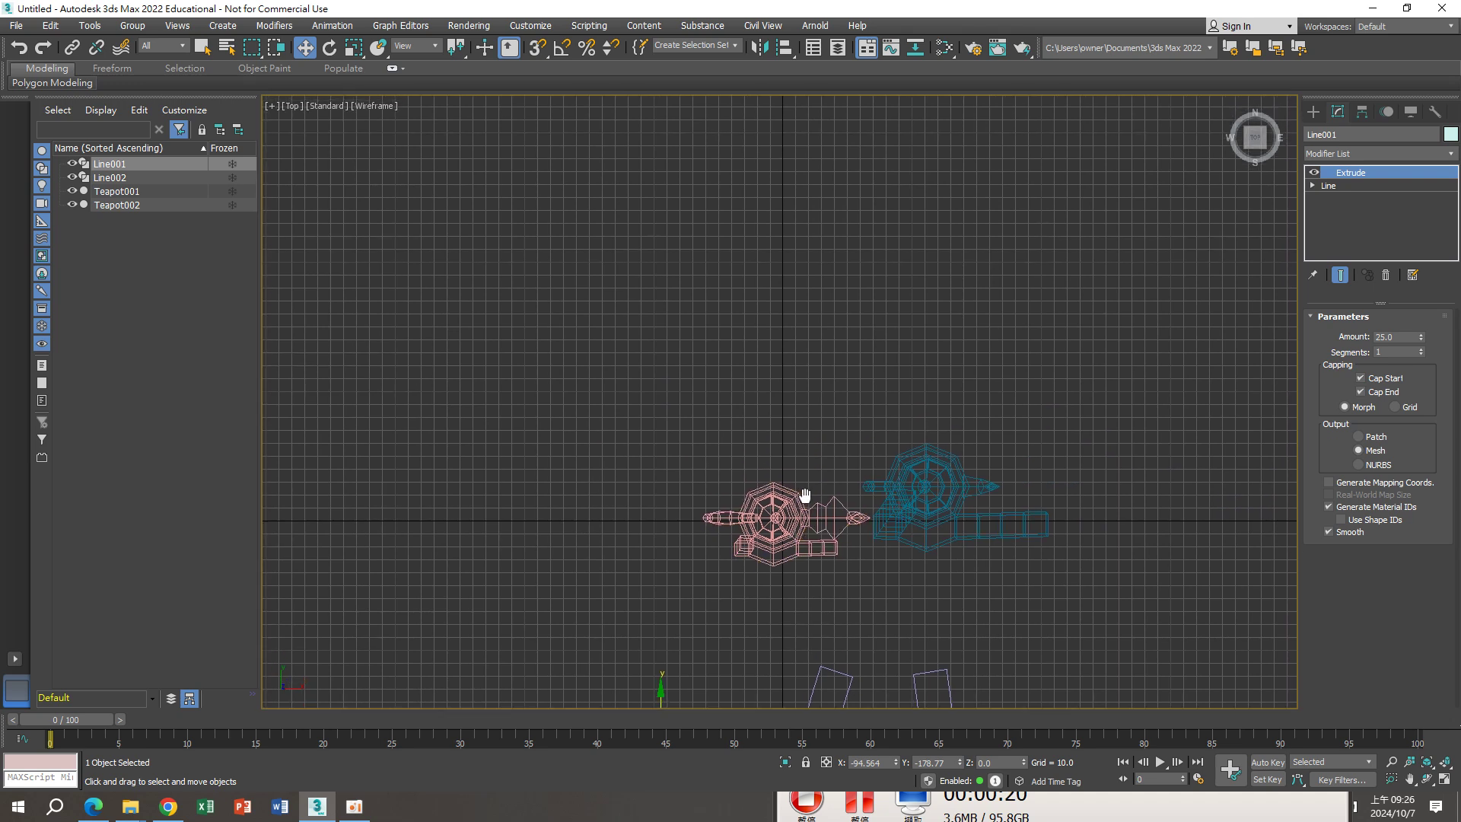
scroll(873, 322, "up", 3)
scroll(873, 322, "down", 2)
mouse_move(642, 609)
left_mouse_down()
mouse_move(875, 507)
mouse_move(1291, 511)
left_mouse_up()
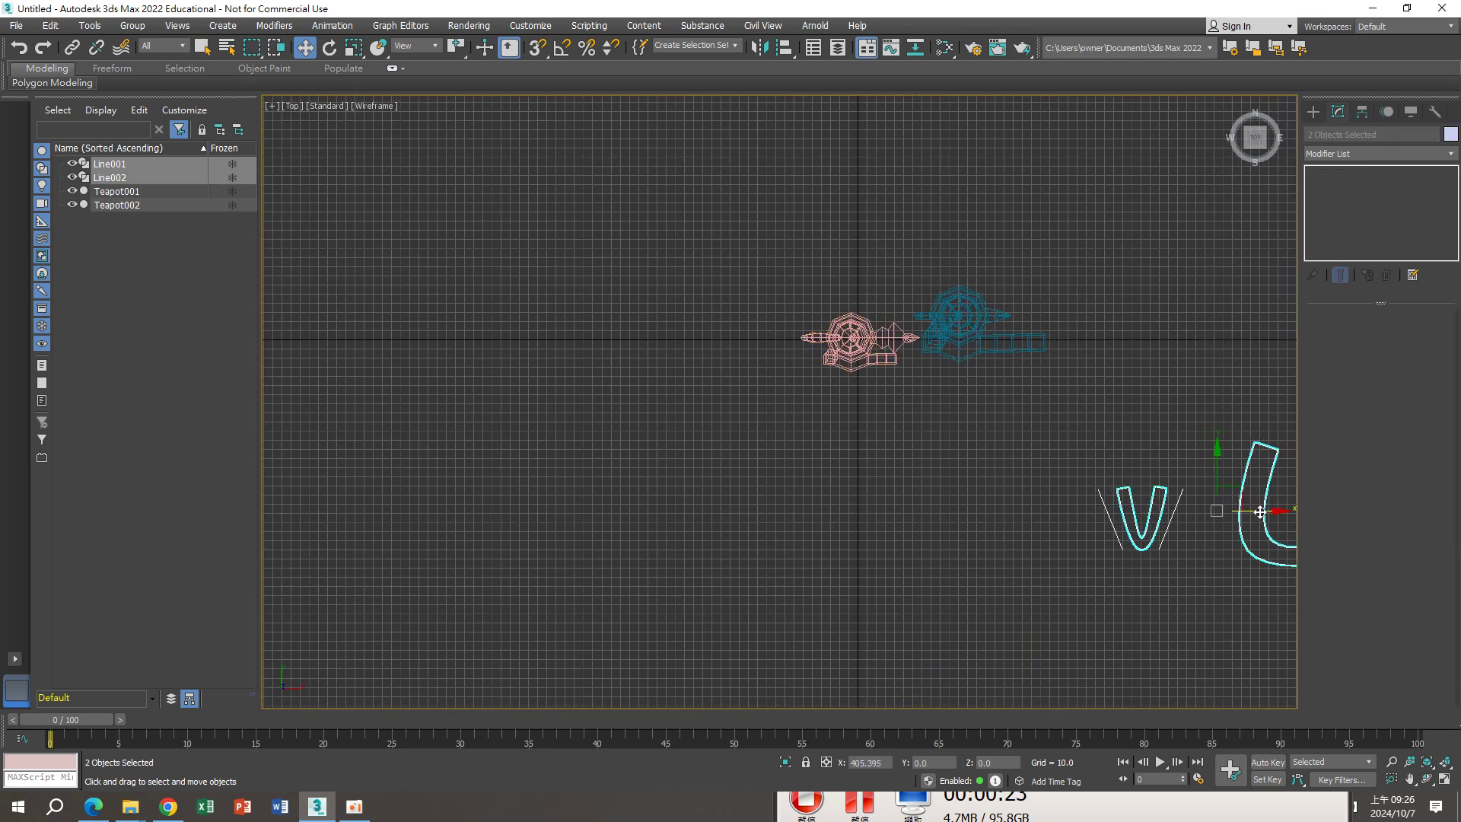
left_click(1314, 112)
Draw a three-point L-shaped spline, Line003, in the empty area of the scene
left_click(1324, 231)
scroll(772, 455, "up", 2)
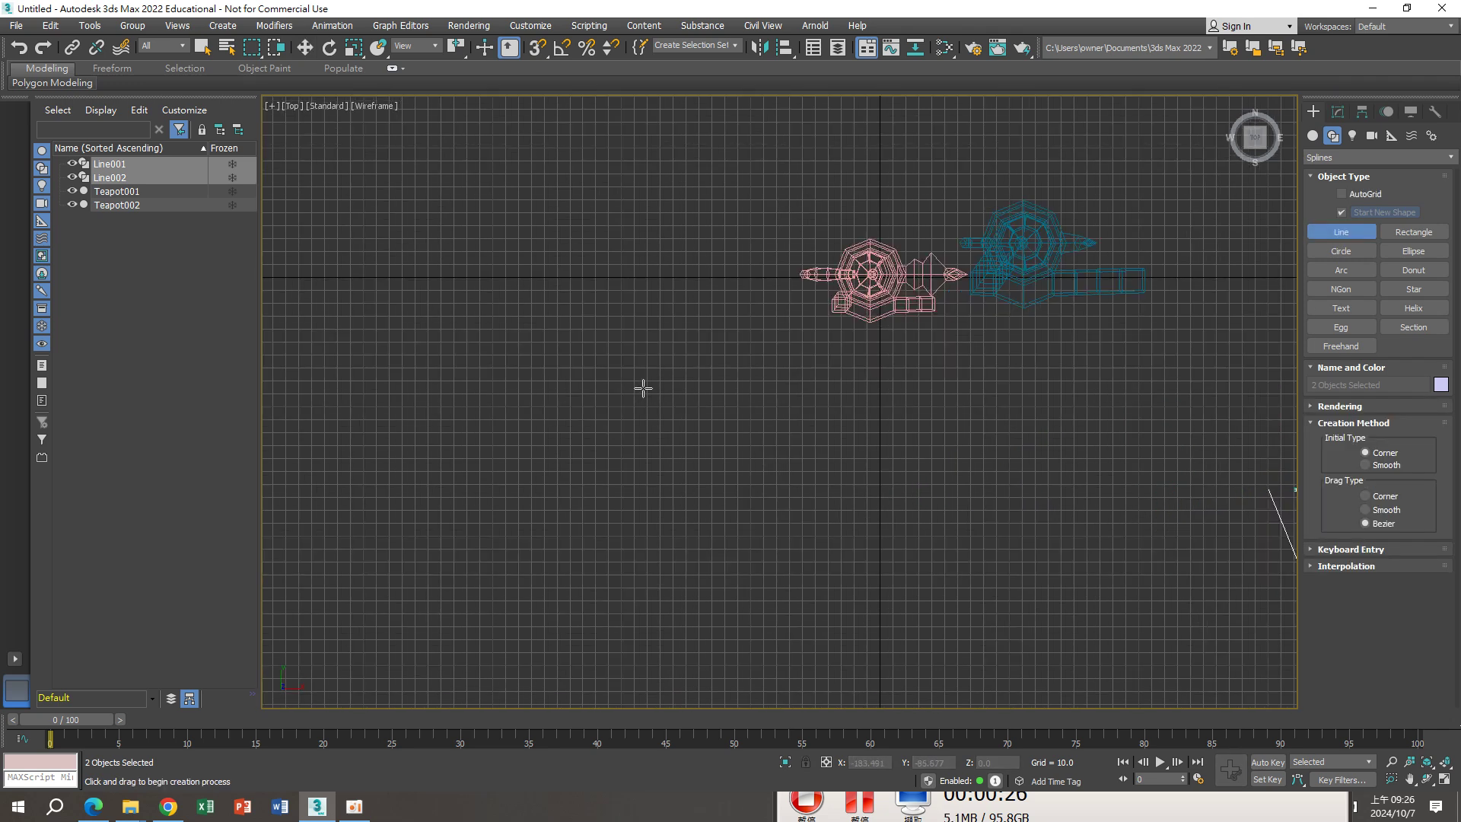
left_click(643, 388)
left_click(643, 529)
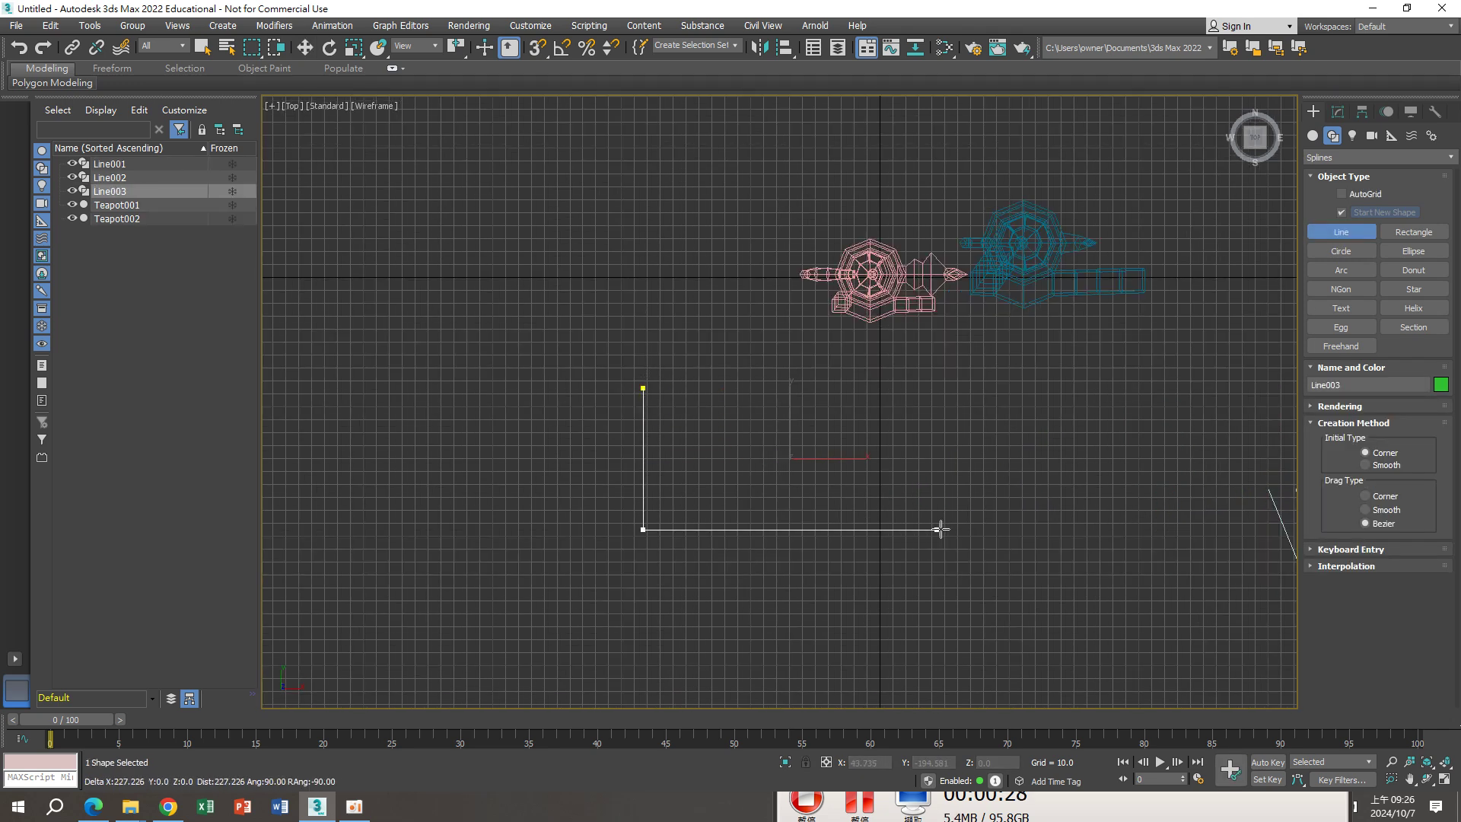
left_click(912, 529)
right_click(920, 448)
right_click(919, 447)
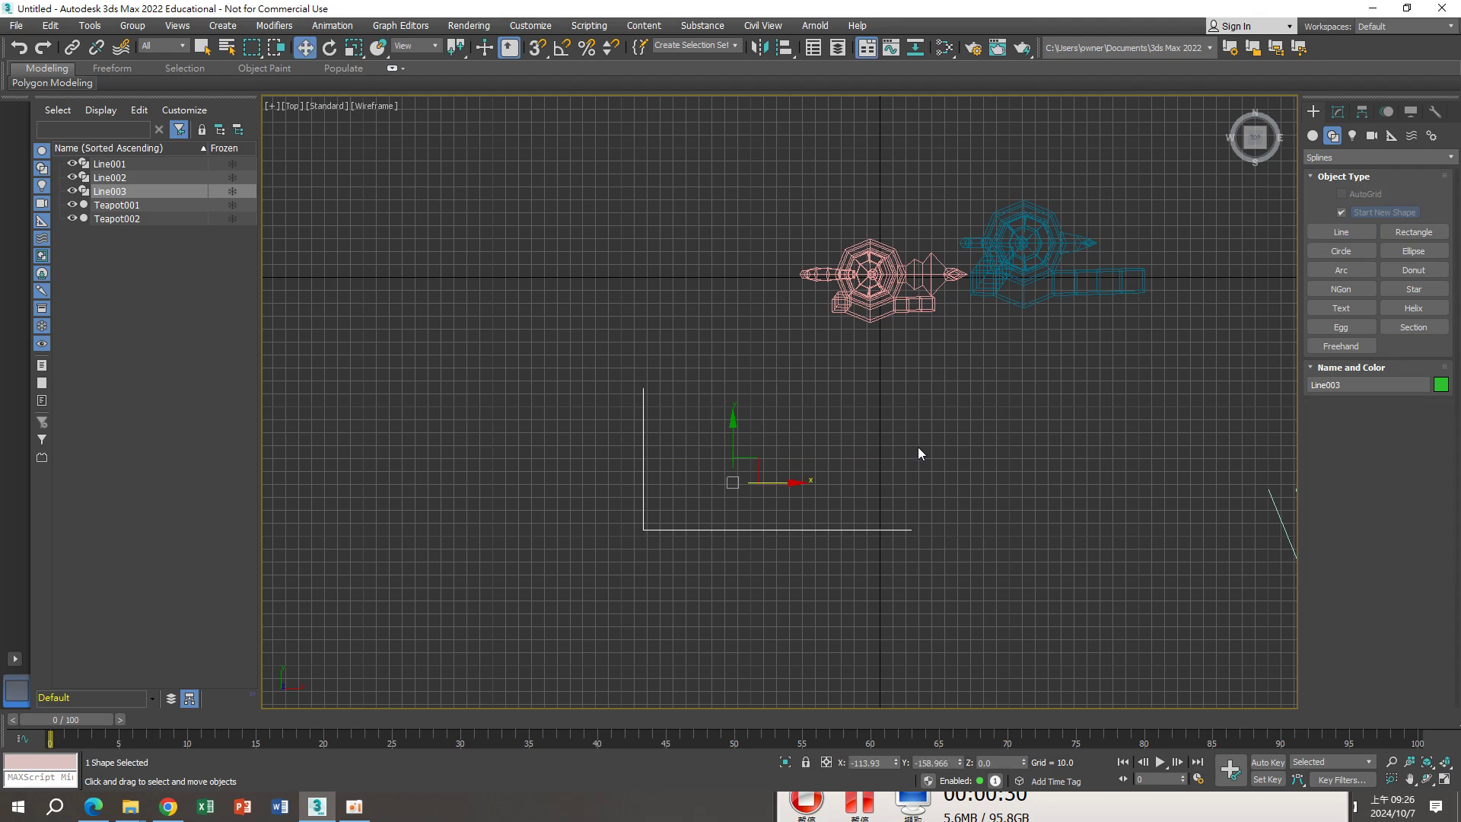
middle_click_drag(917, 449, 904, 455)
middle_click_drag(829, 517, 880, 418, "alt")
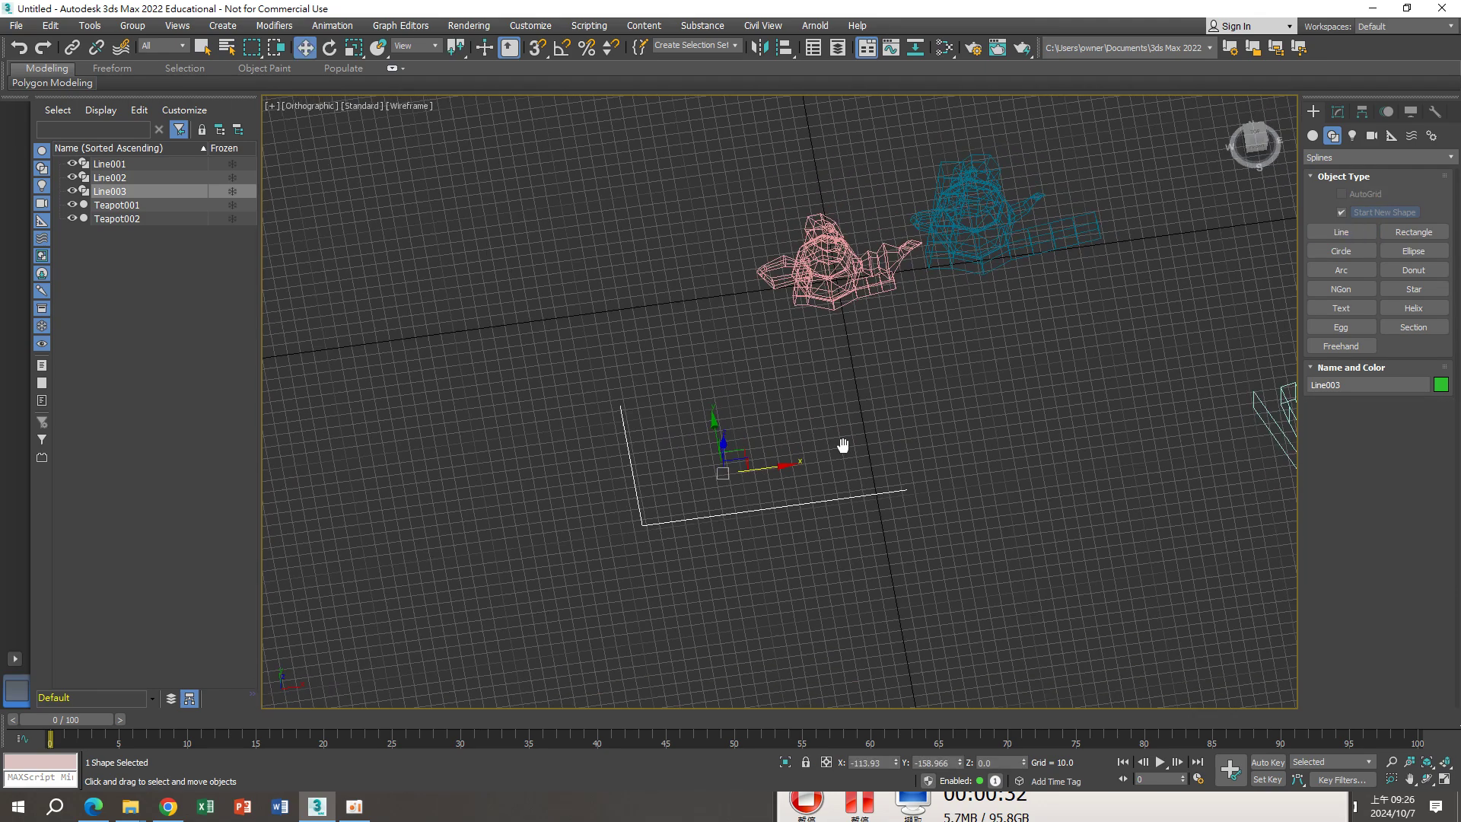
left_click(1338, 112)
In Vertex sub-object mode, select the middle corner vertex of Line003
left_click(1376, 356)
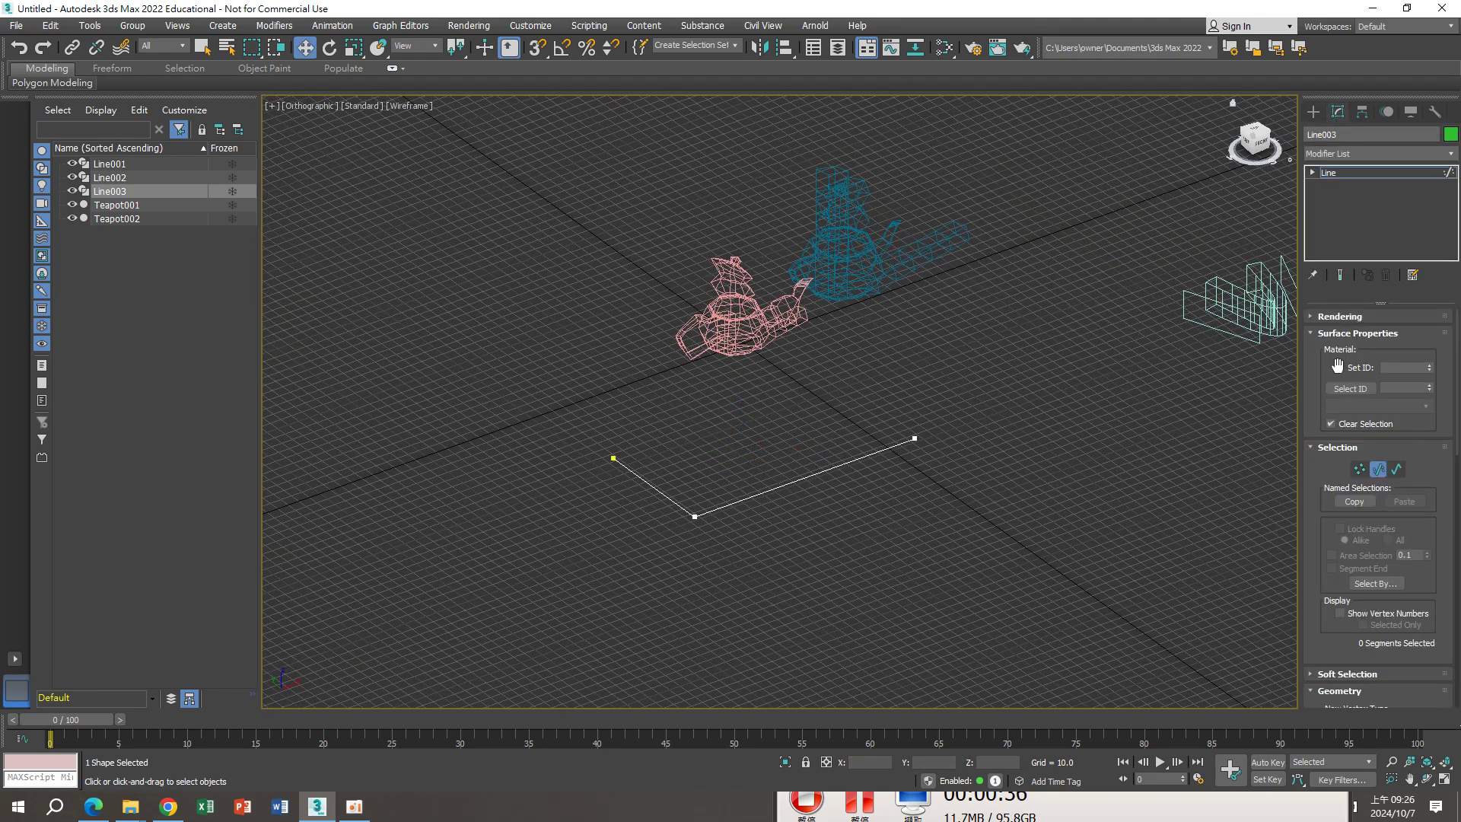
left_click(1357, 469)
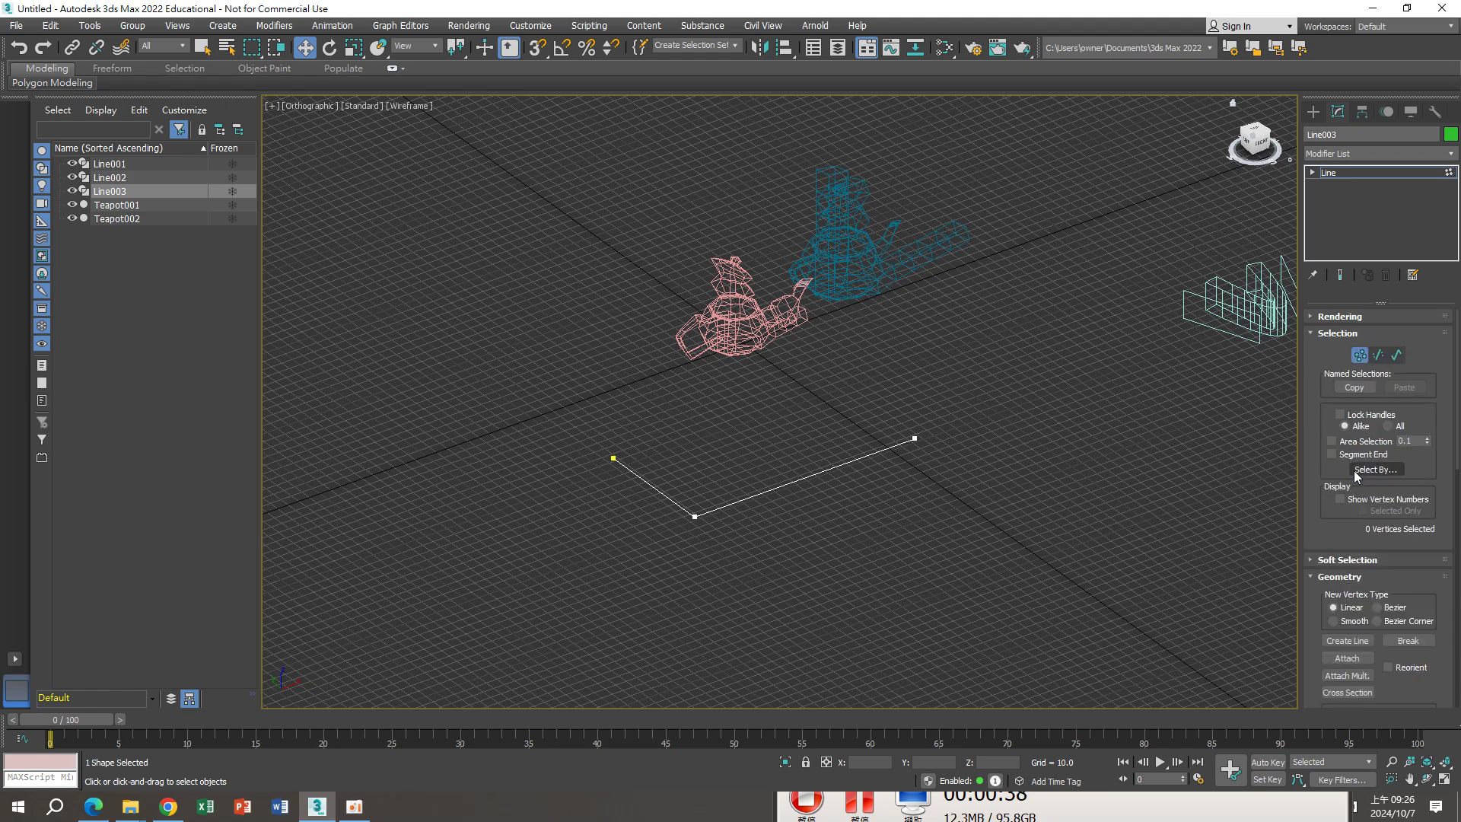
left_click_drag(674, 496, 729, 547)
right_click(739, 522)
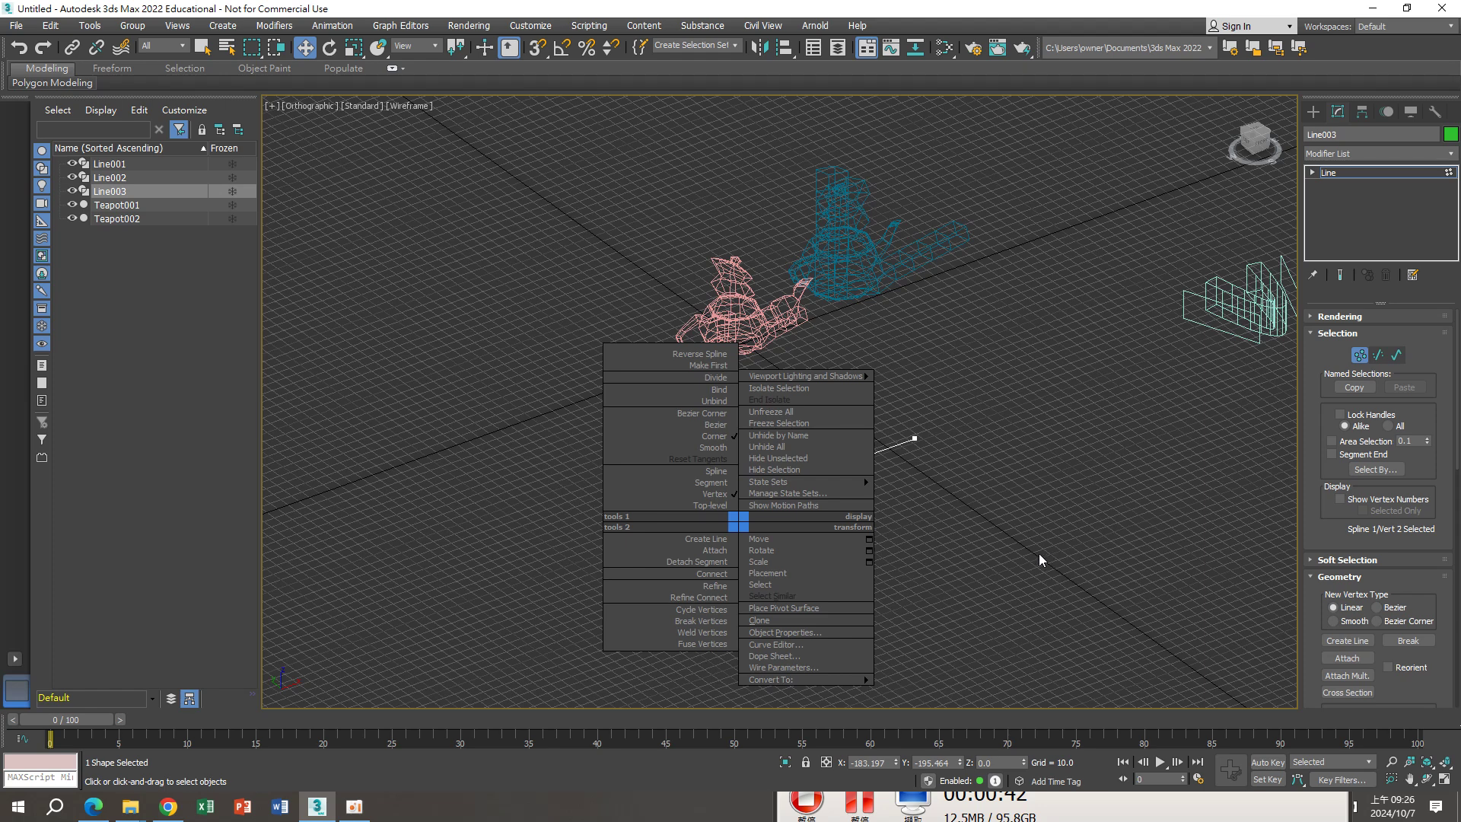
scroll(1321, 483, "down", 3)
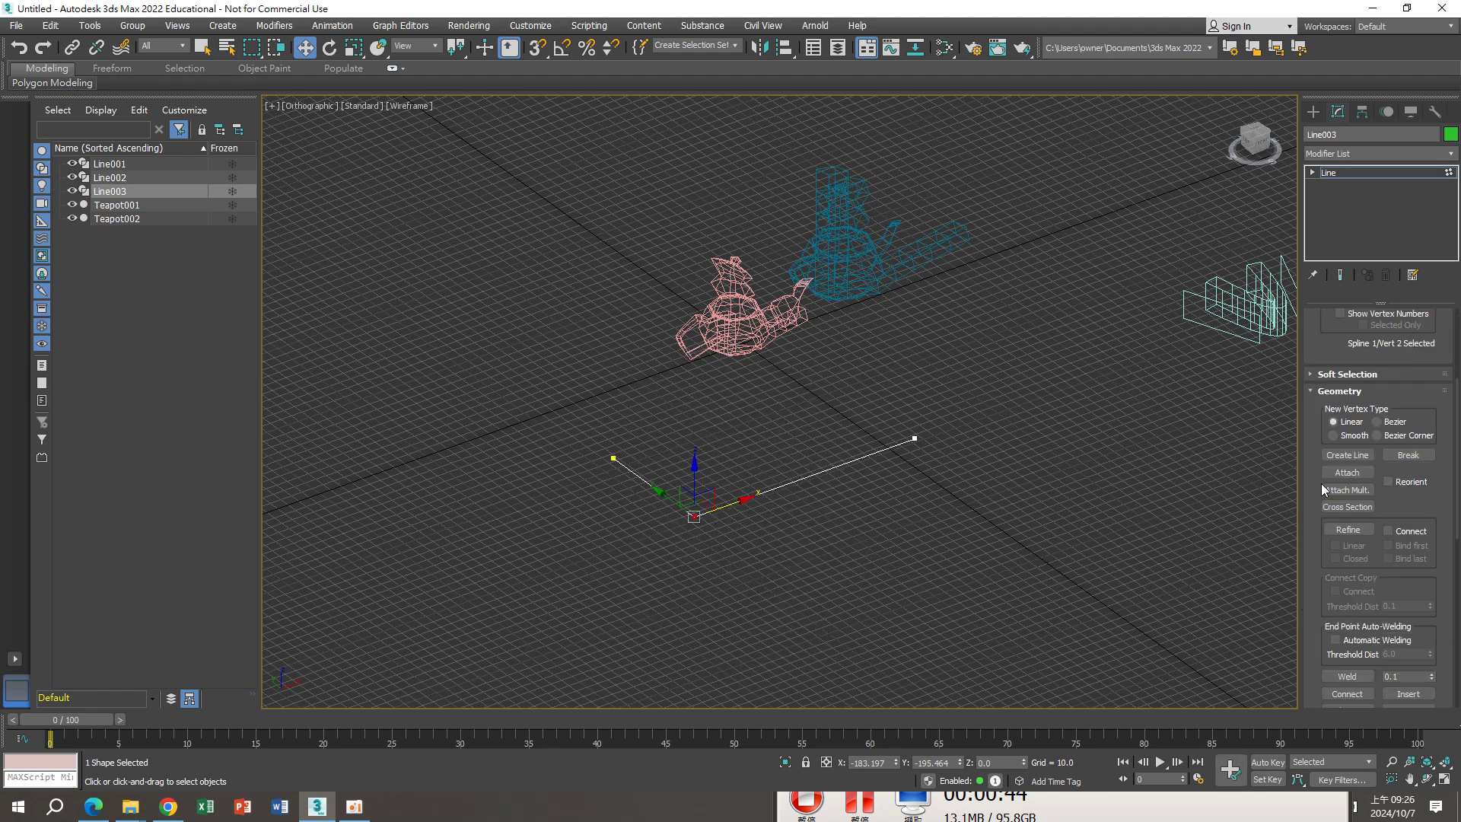
scroll(1322, 483, "down", 3)
scroll(1321, 483, "down", 3)
scroll(1322, 482, "down", 2)
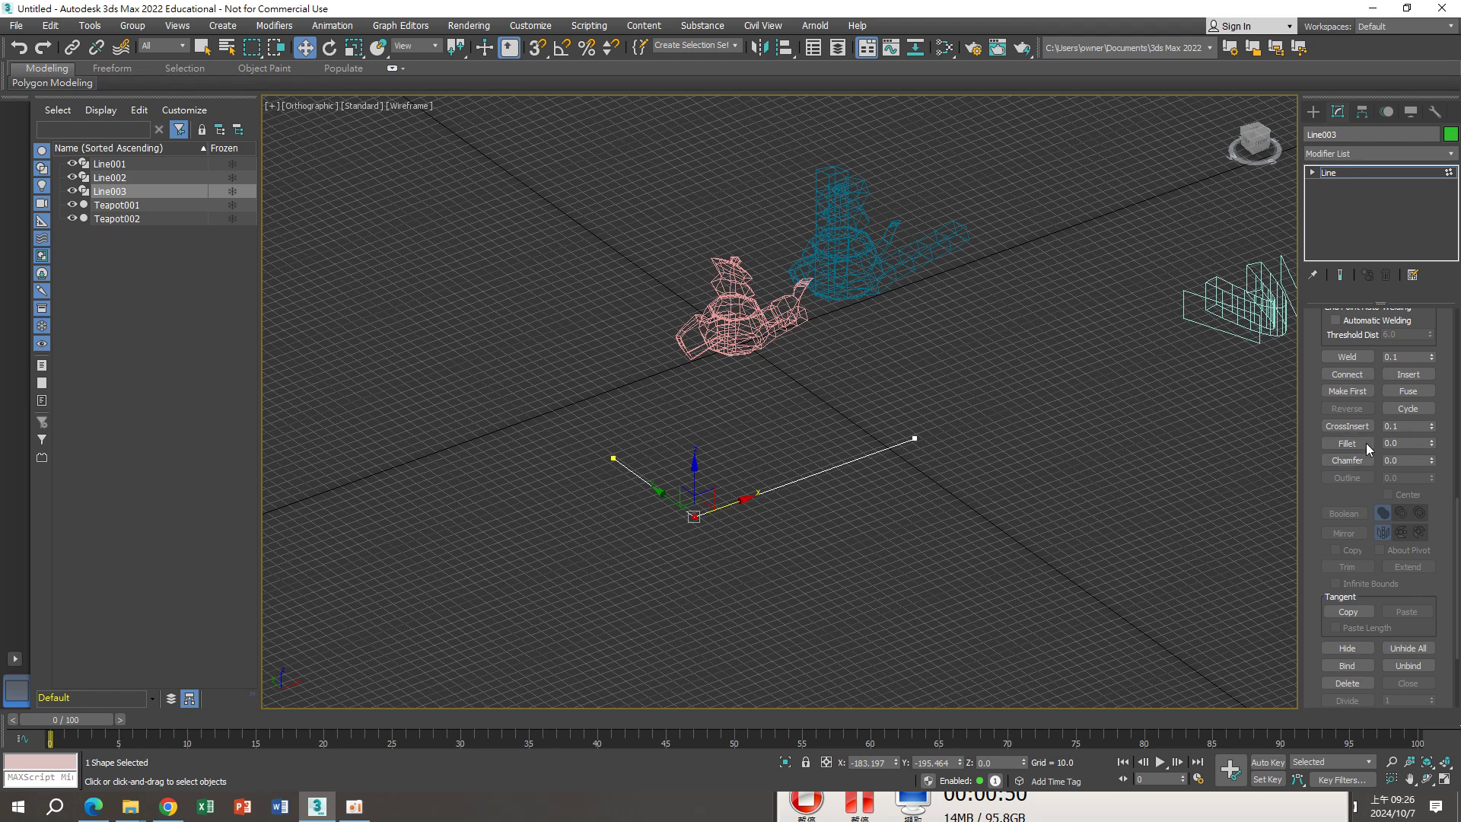
Fillet the corner vertex by 46 and return to the Line object level
scroll(724, 513, "up", 4)
scroll(741, 512, "up", 4)
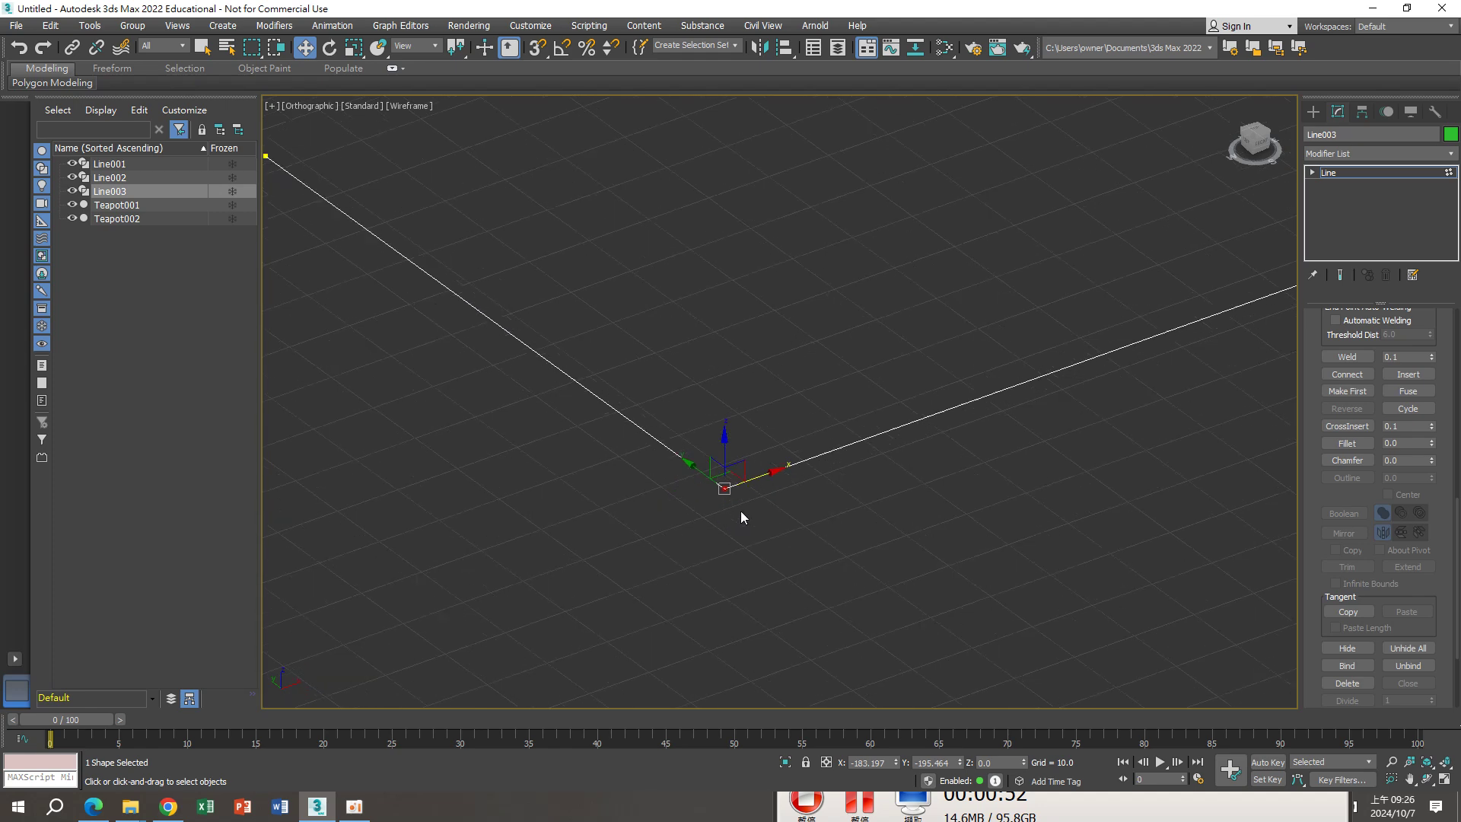
scroll(721, 493, "up", 1)
scroll(721, 494, "down", 1)
scroll(718, 487, "down", 3)
scroll(714, 487, "down", 3)
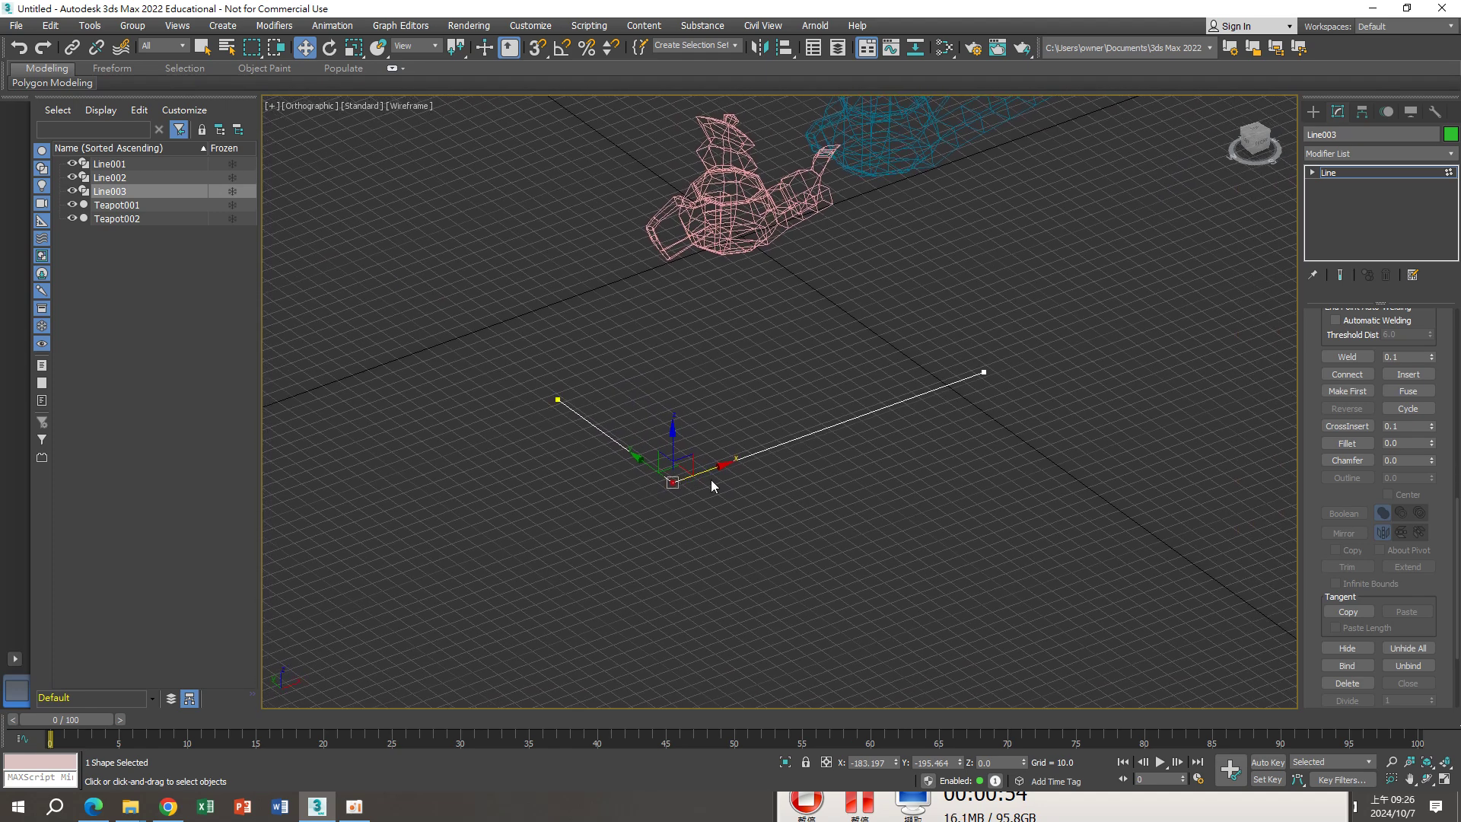
left_click_drag(1436, 449, 1431, 408)
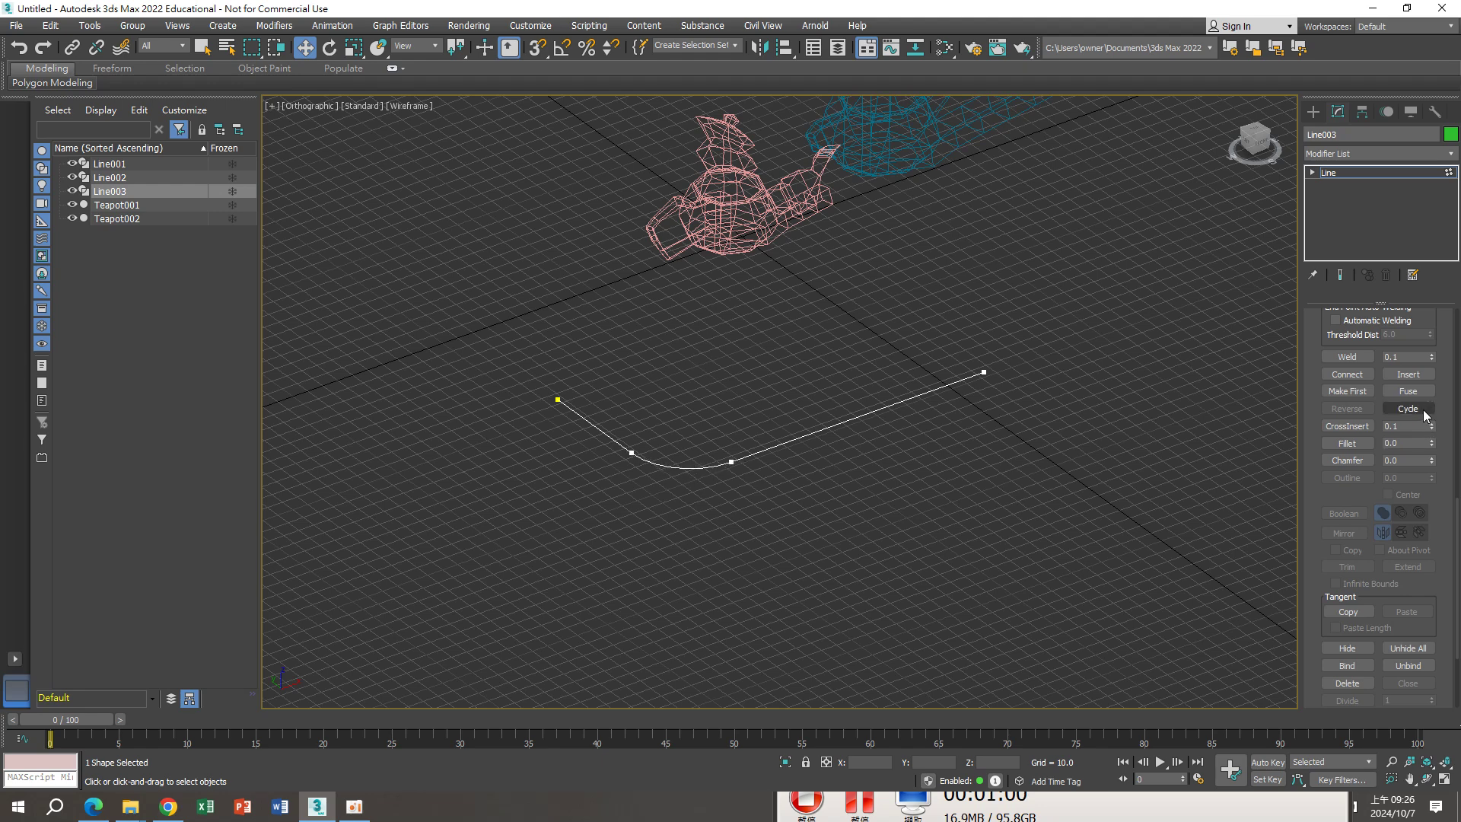
left_click(1400, 170)
middle_click_drag(1227, 304, 1034, 437)
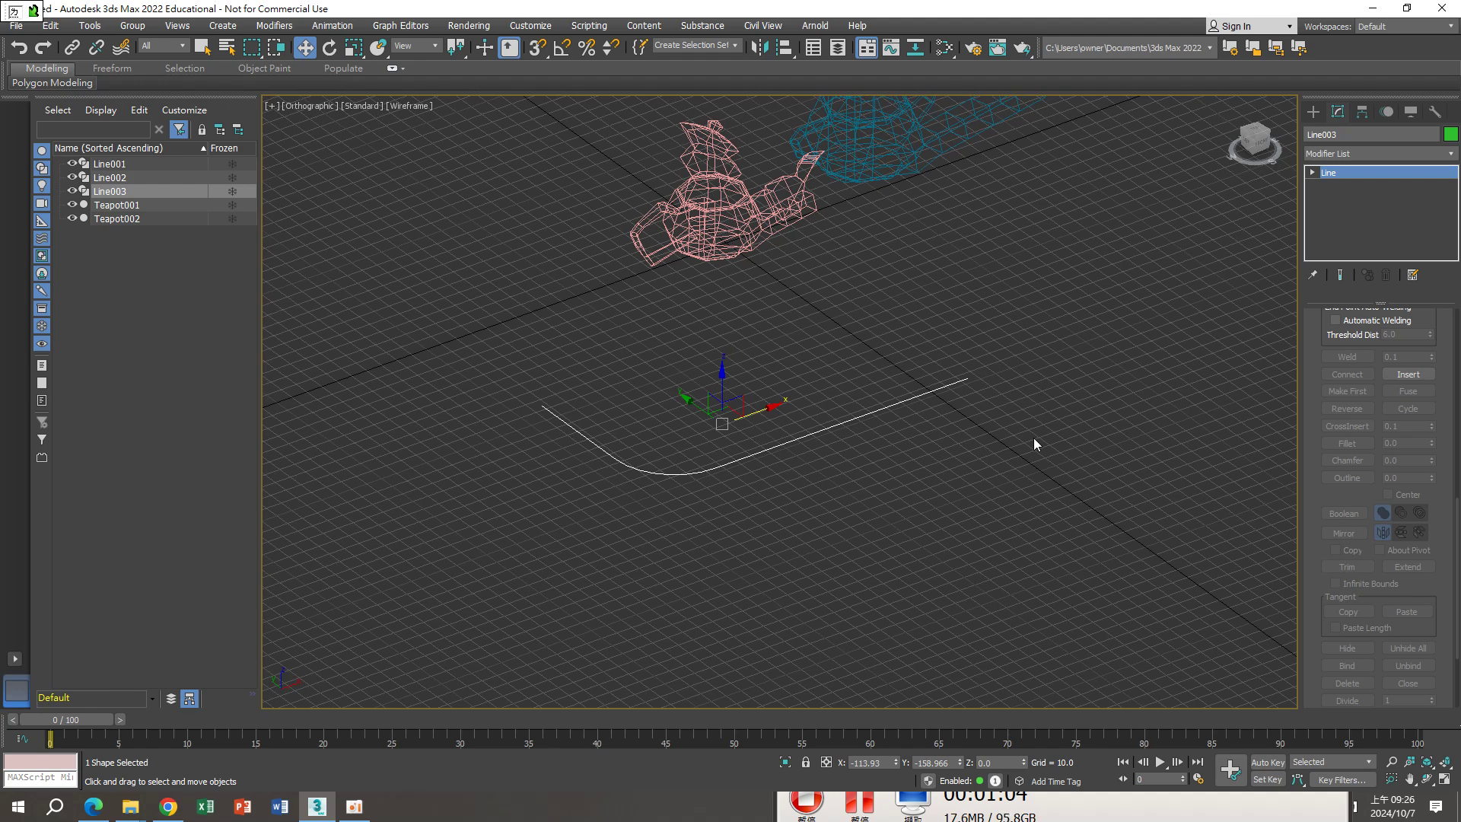
left_click(915, 408)
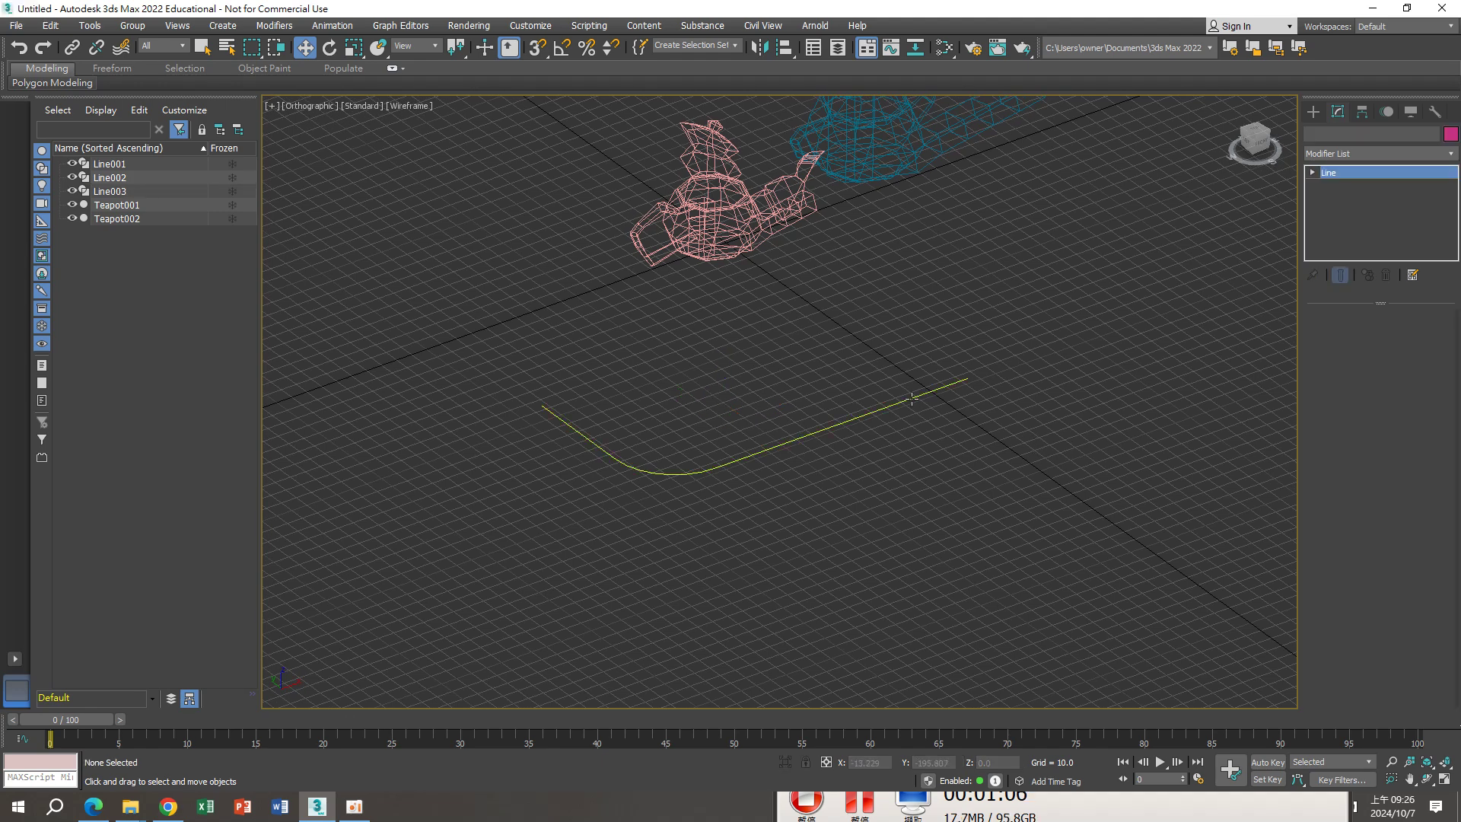
Add an Extrude modifier to Line003 with Amount 64
type("ex")
type("ext")
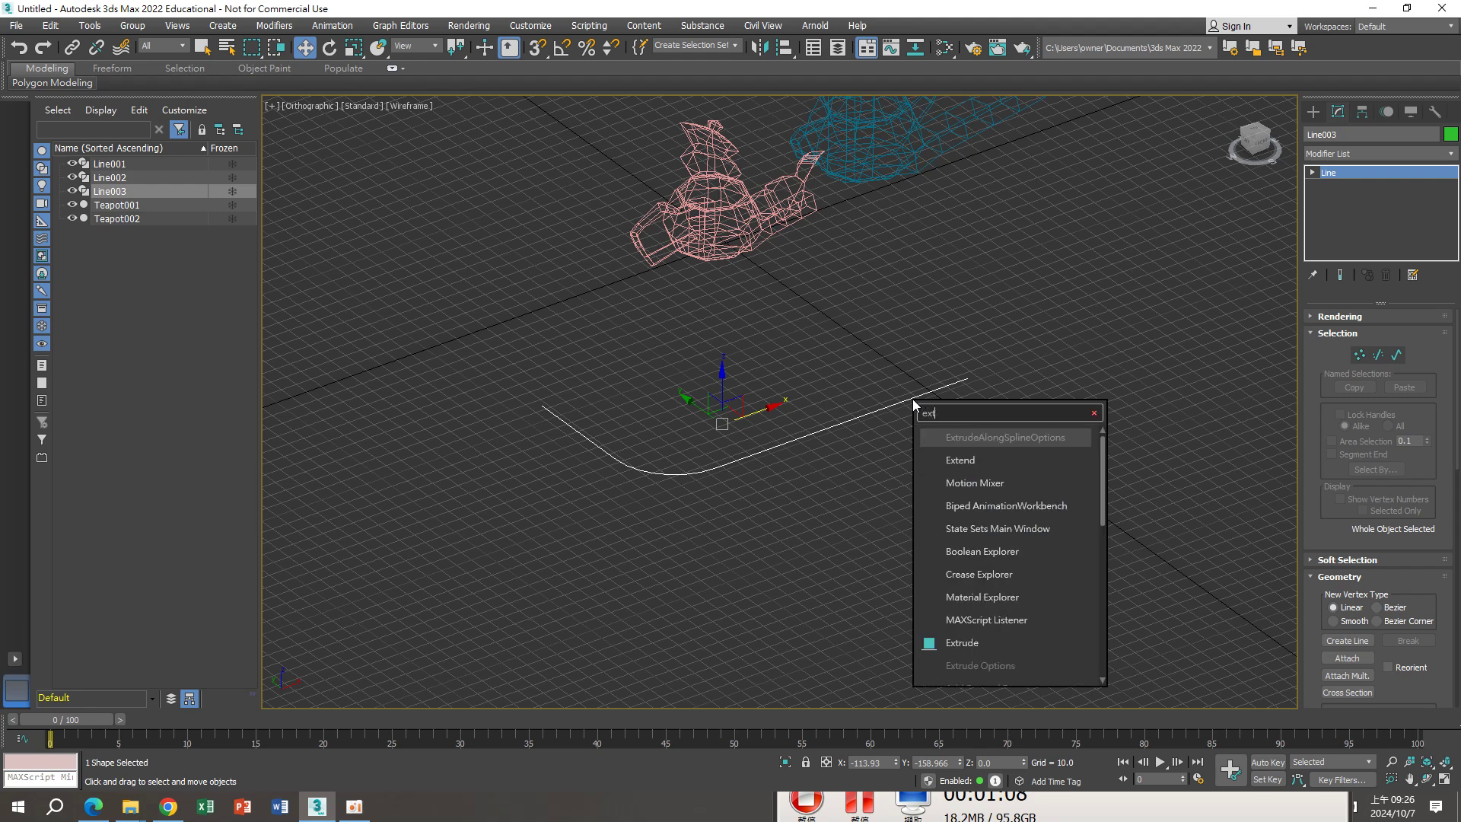
left_click(982, 647)
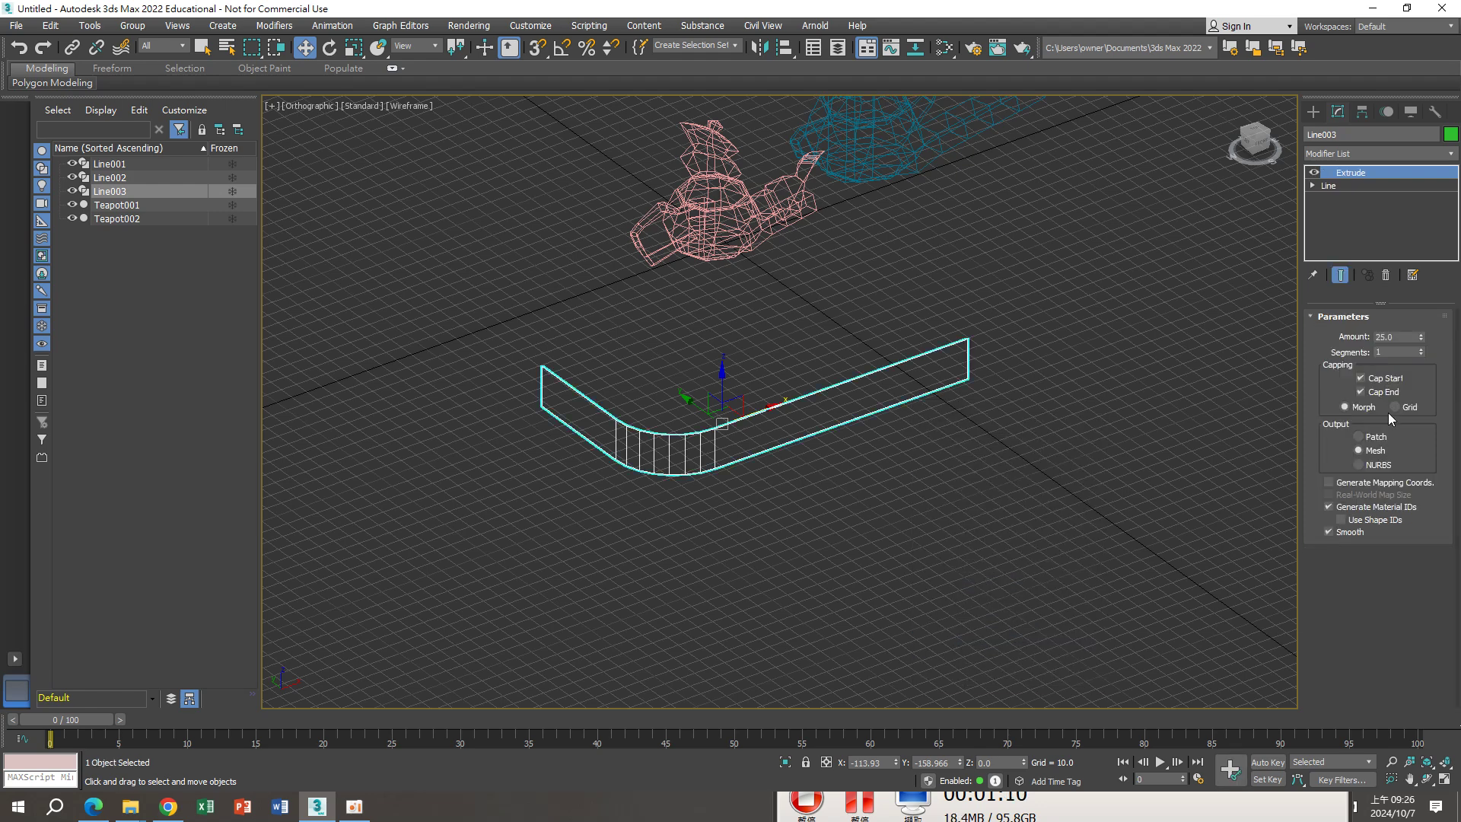
left_click_drag(1423, 339, 1413, 278)
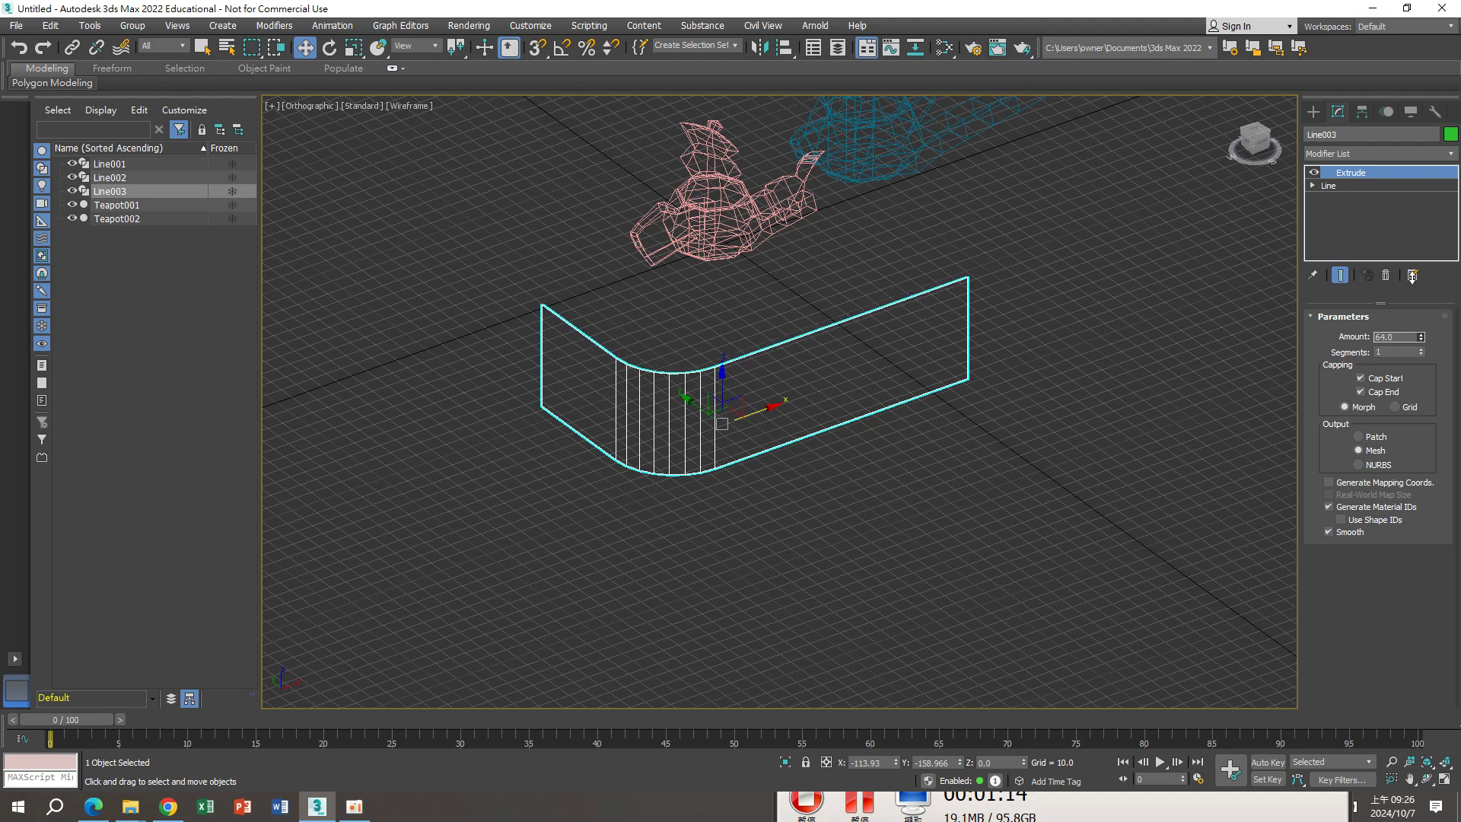
middle_click_drag(1056, 418, 935, 414, "alt")
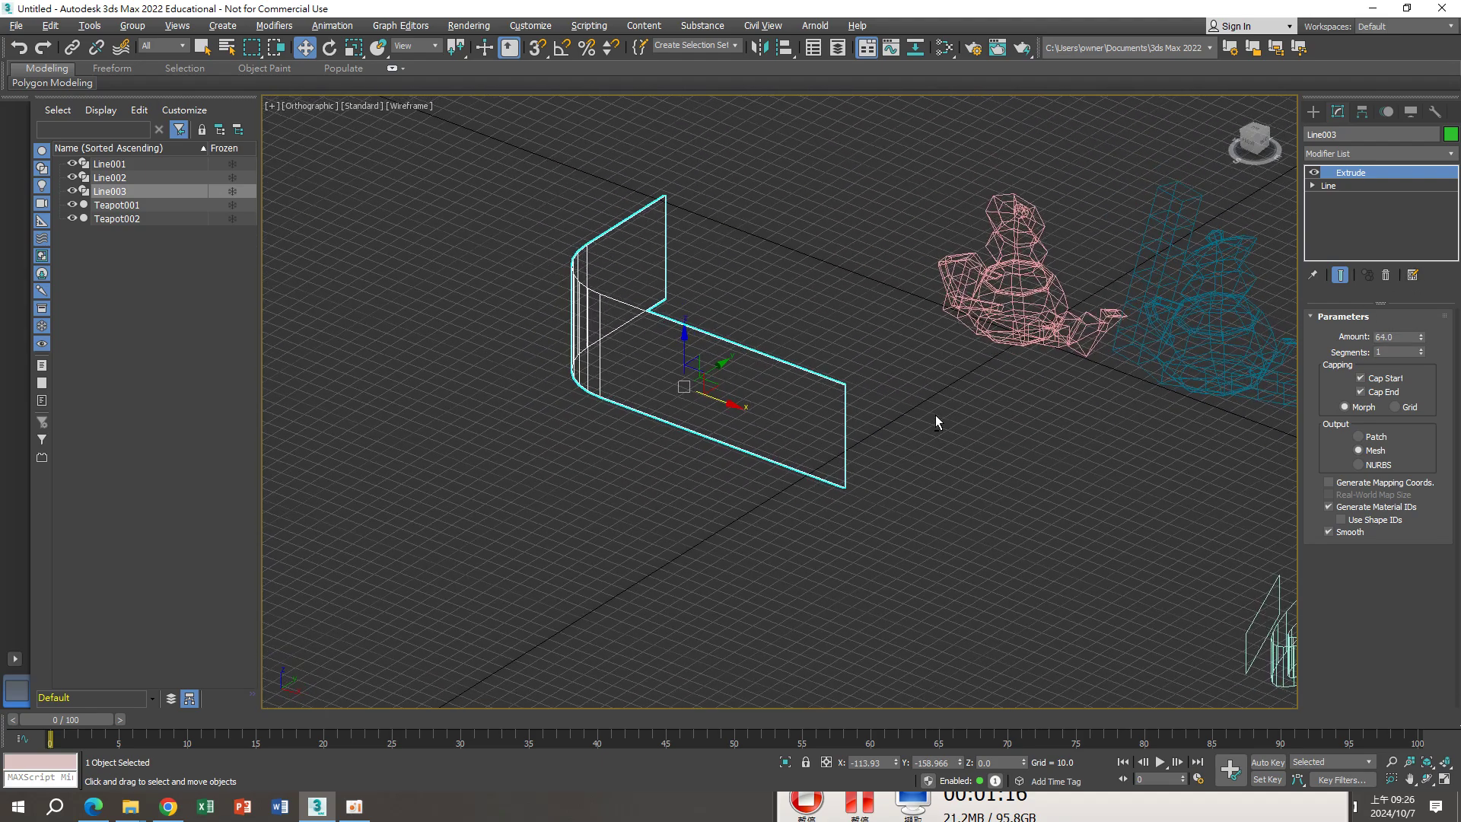
left_click(925, 420)
Add a Shell with Inner 0 and Outer about 57.92, shown as shaded solids
left_click(839, 429)
type("xs")
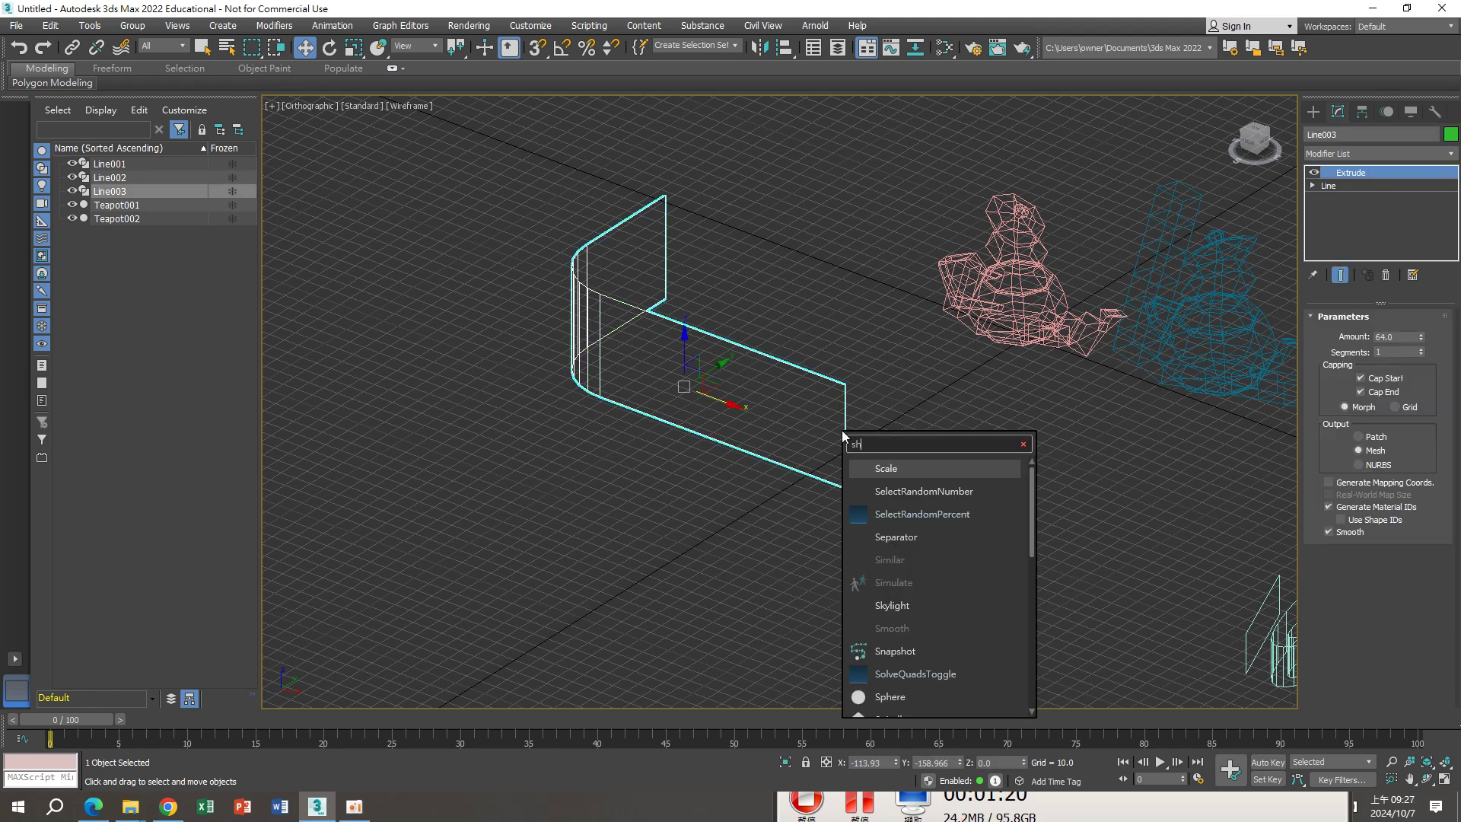
type("he")
left_click(906, 470)
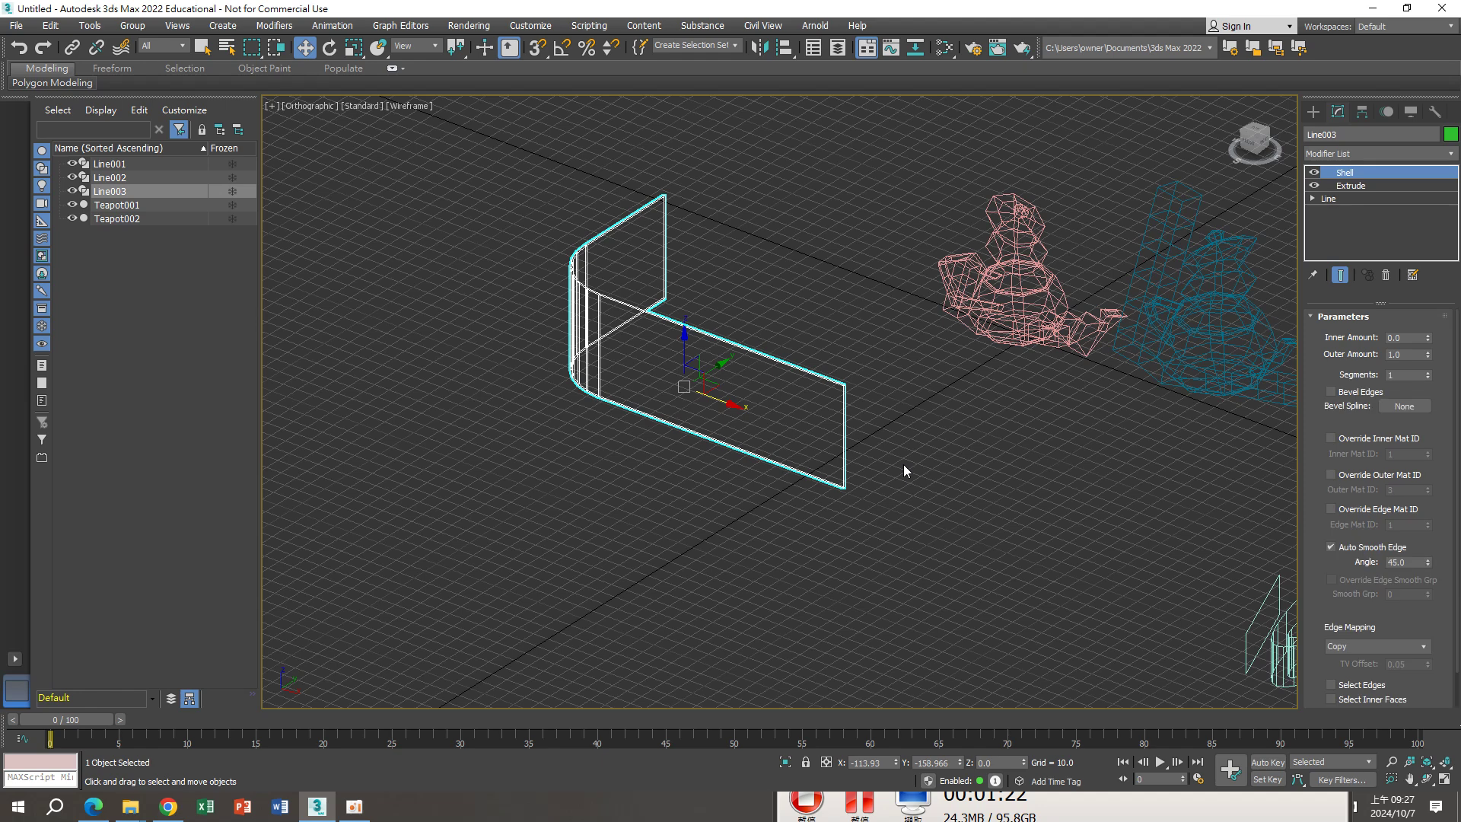
key("F3")
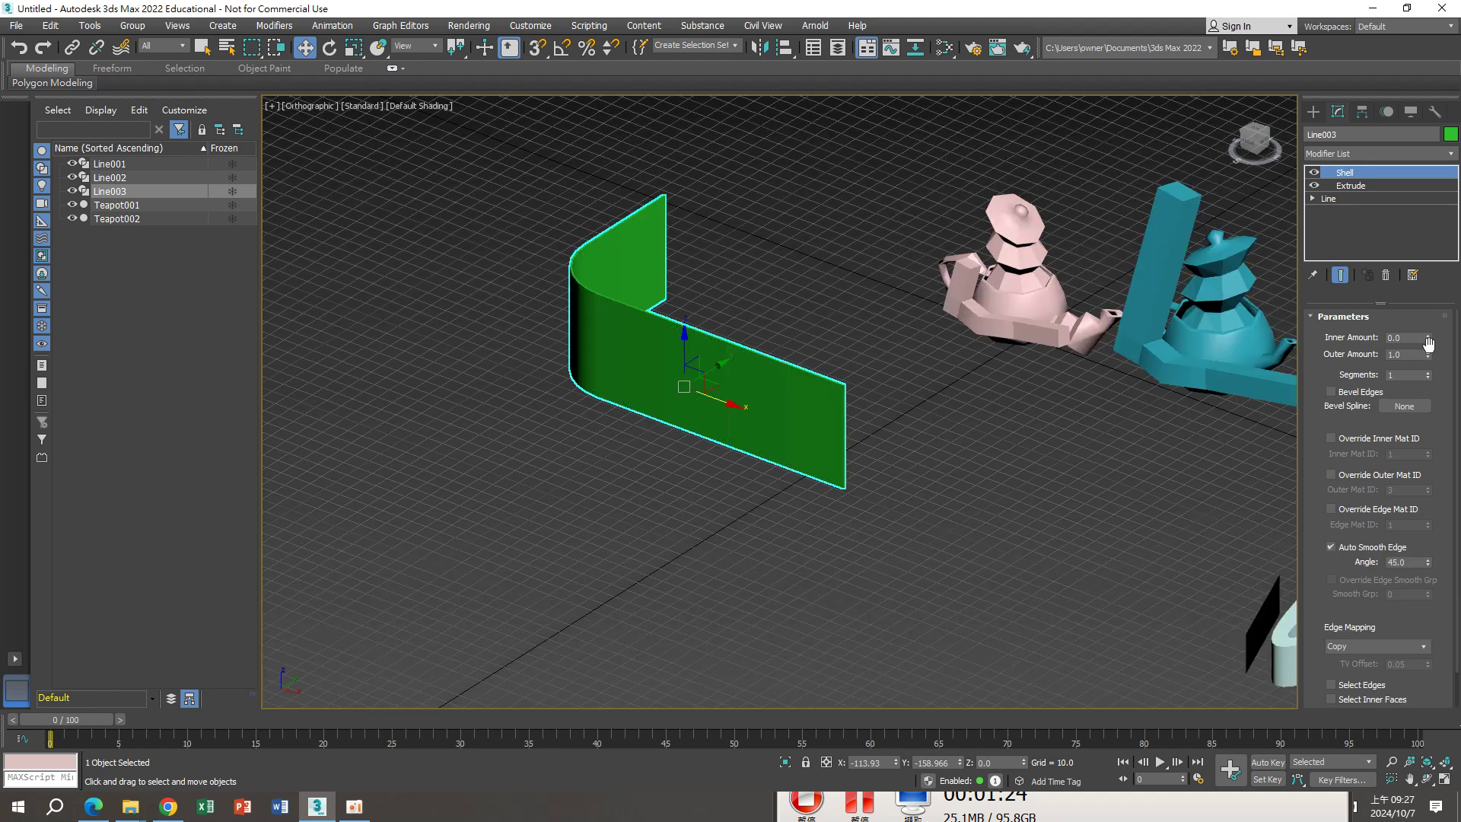
left_click_drag(1428, 354, 1429, 320)
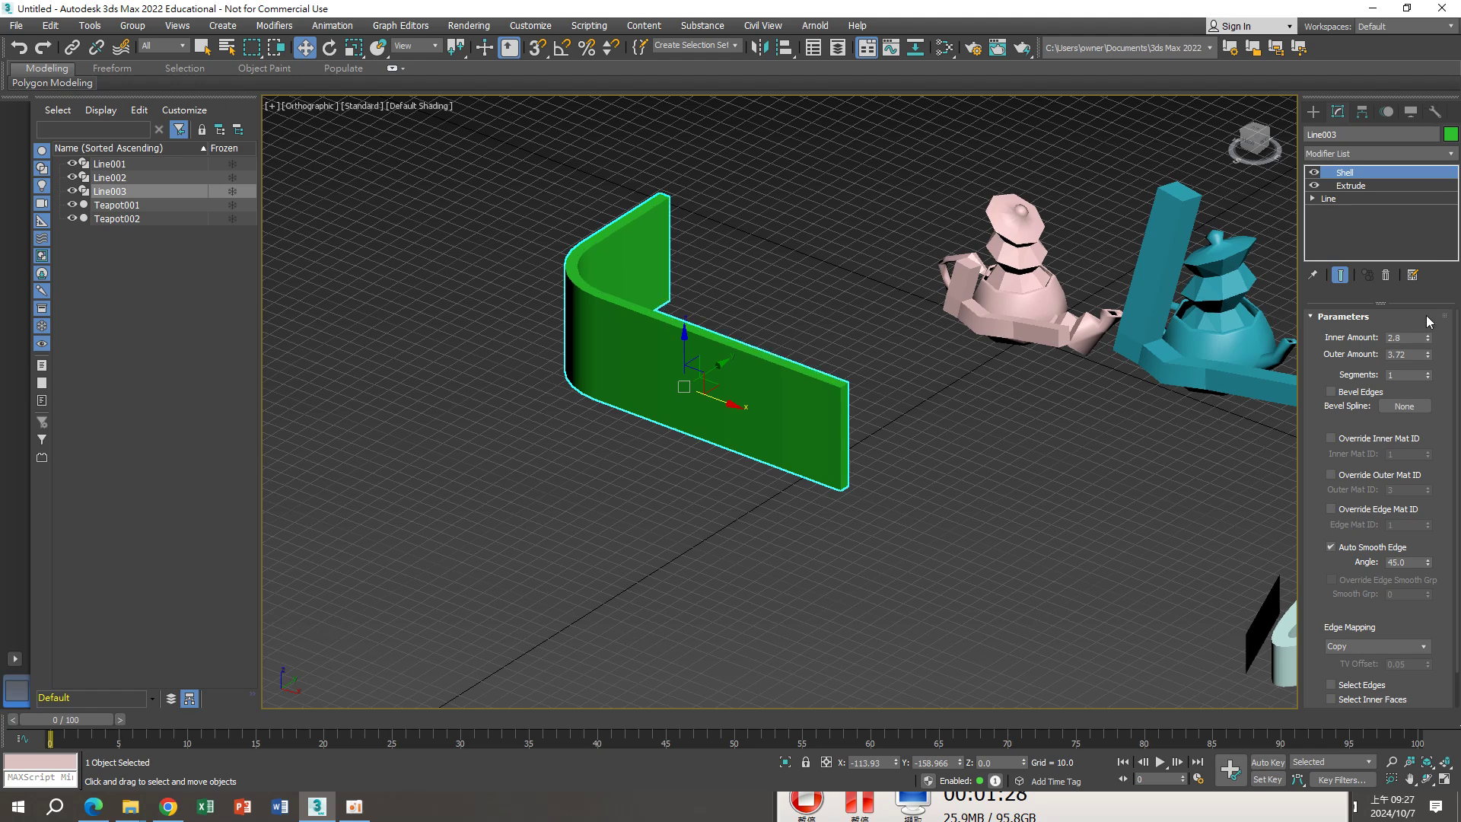
right_click(1426, 341)
left_click_drag(1428, 352, 23, 719)
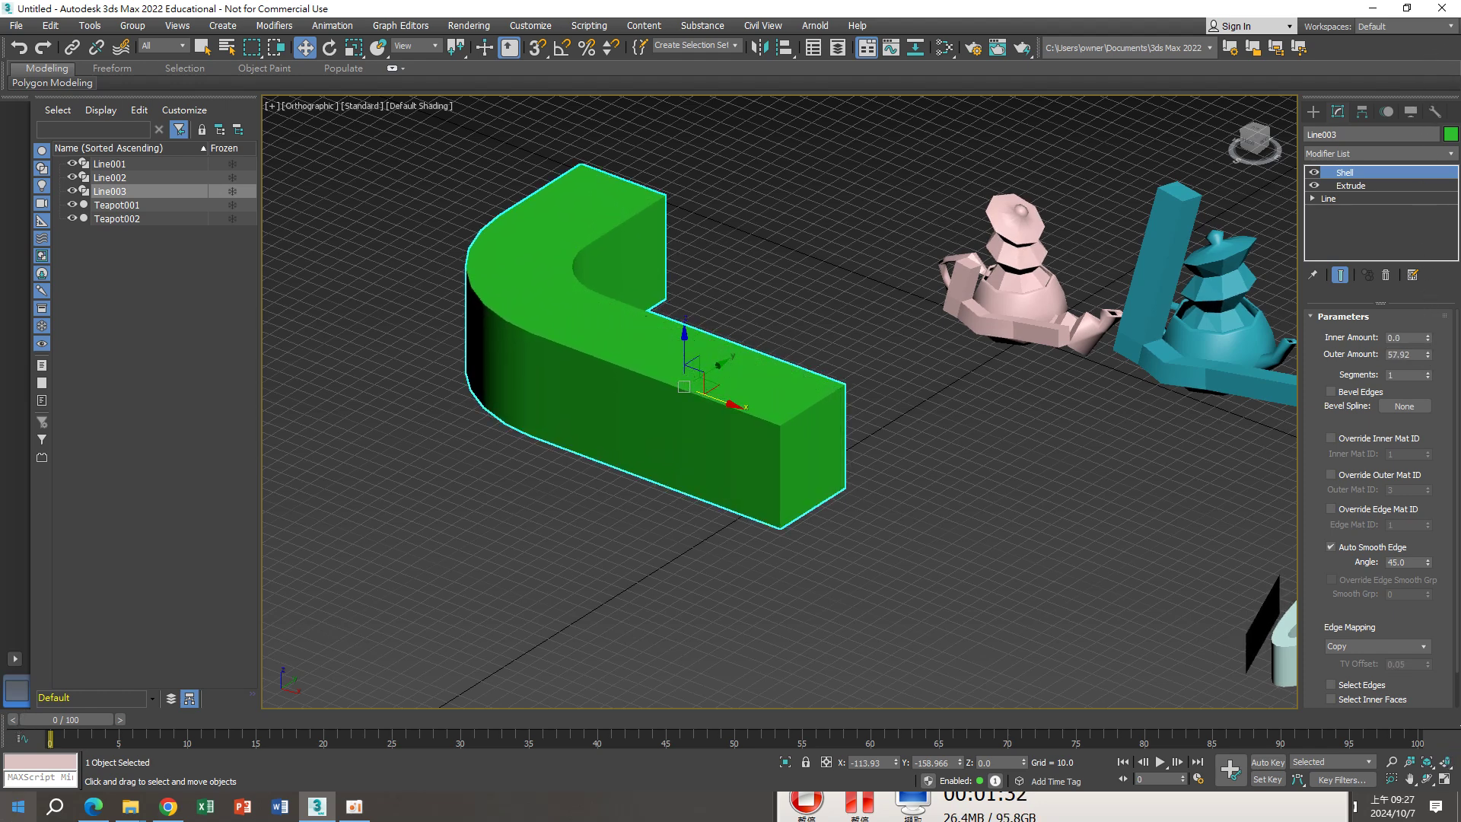
left_click(170, 808)
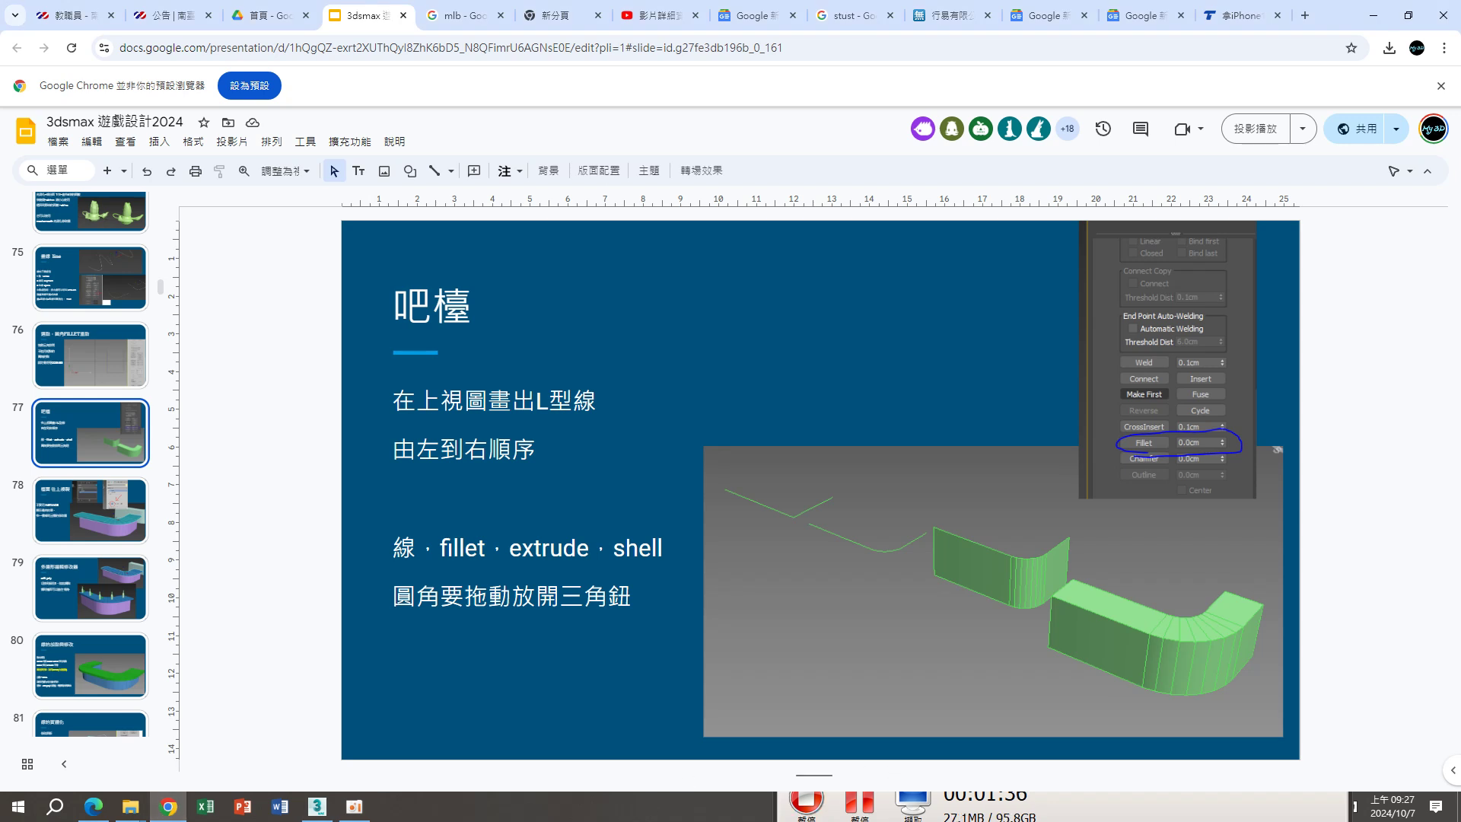
left_click(316, 807)
mouse_move(492, 641)
middle_mouse_down("alt")
mouse_move(629, 531)
mouse_move(528, 564)
mouse_move(782, 523)
middle_mouse_up("alt")
Turn on Edged Faces and orbit around the green L-shaped shell
middle_click_drag(771, 471, 775, 481)
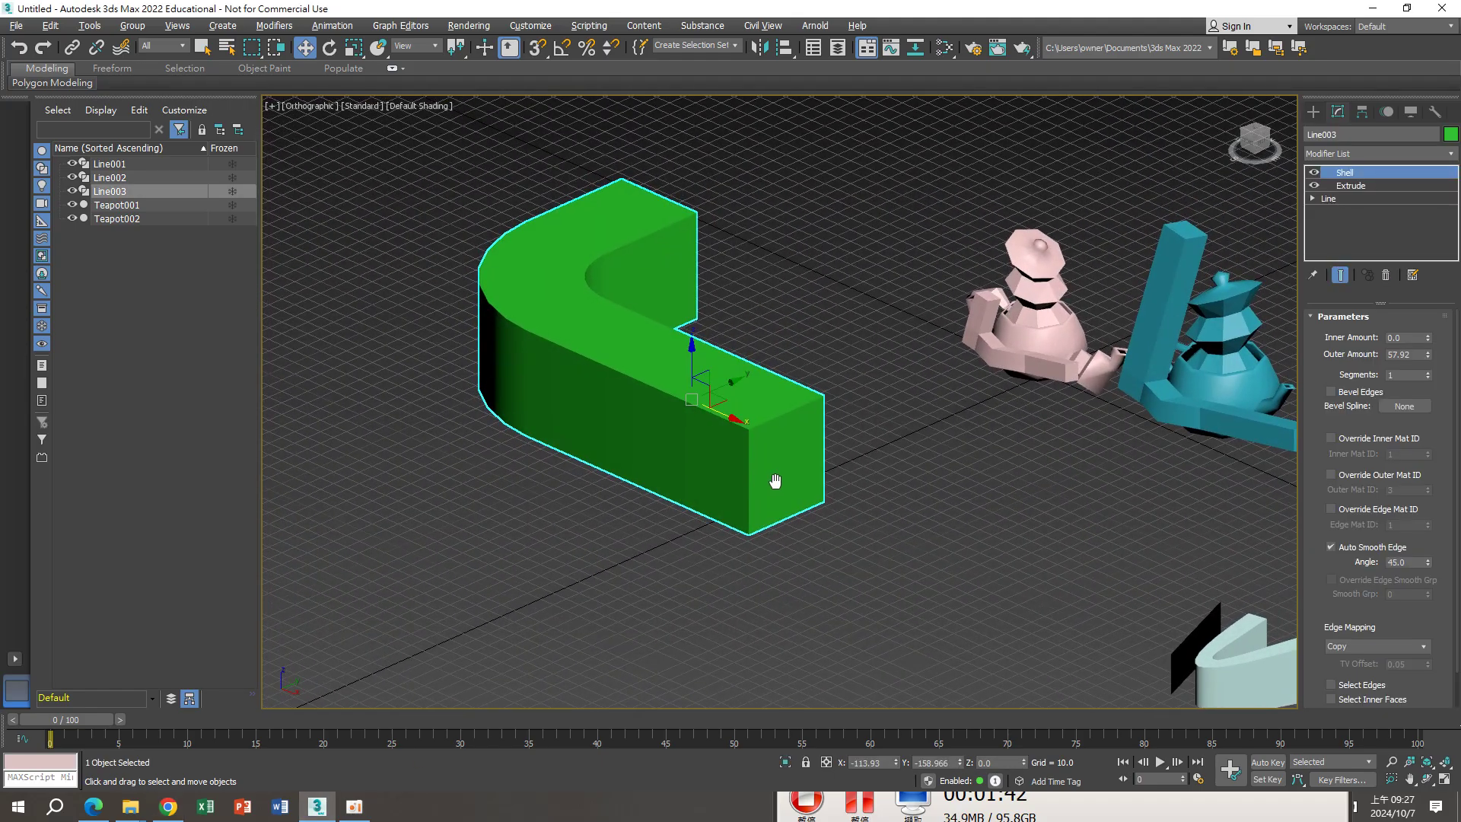
key("F4")
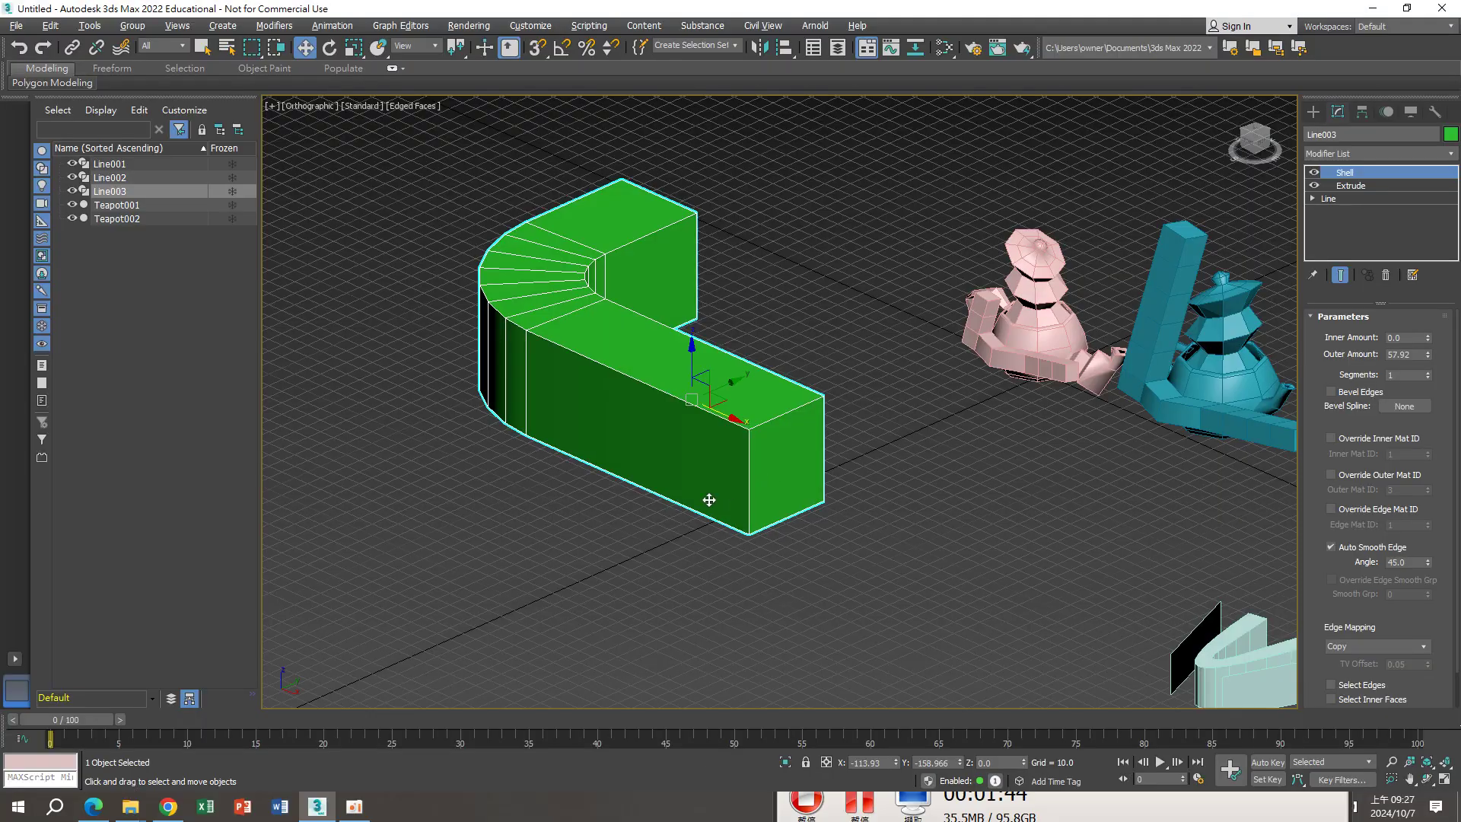
mouse_move(671, 483)
middle_mouse_down("alt")
mouse_move(822, 467)
mouse_move(543, 446)
middle_mouse_up("alt")
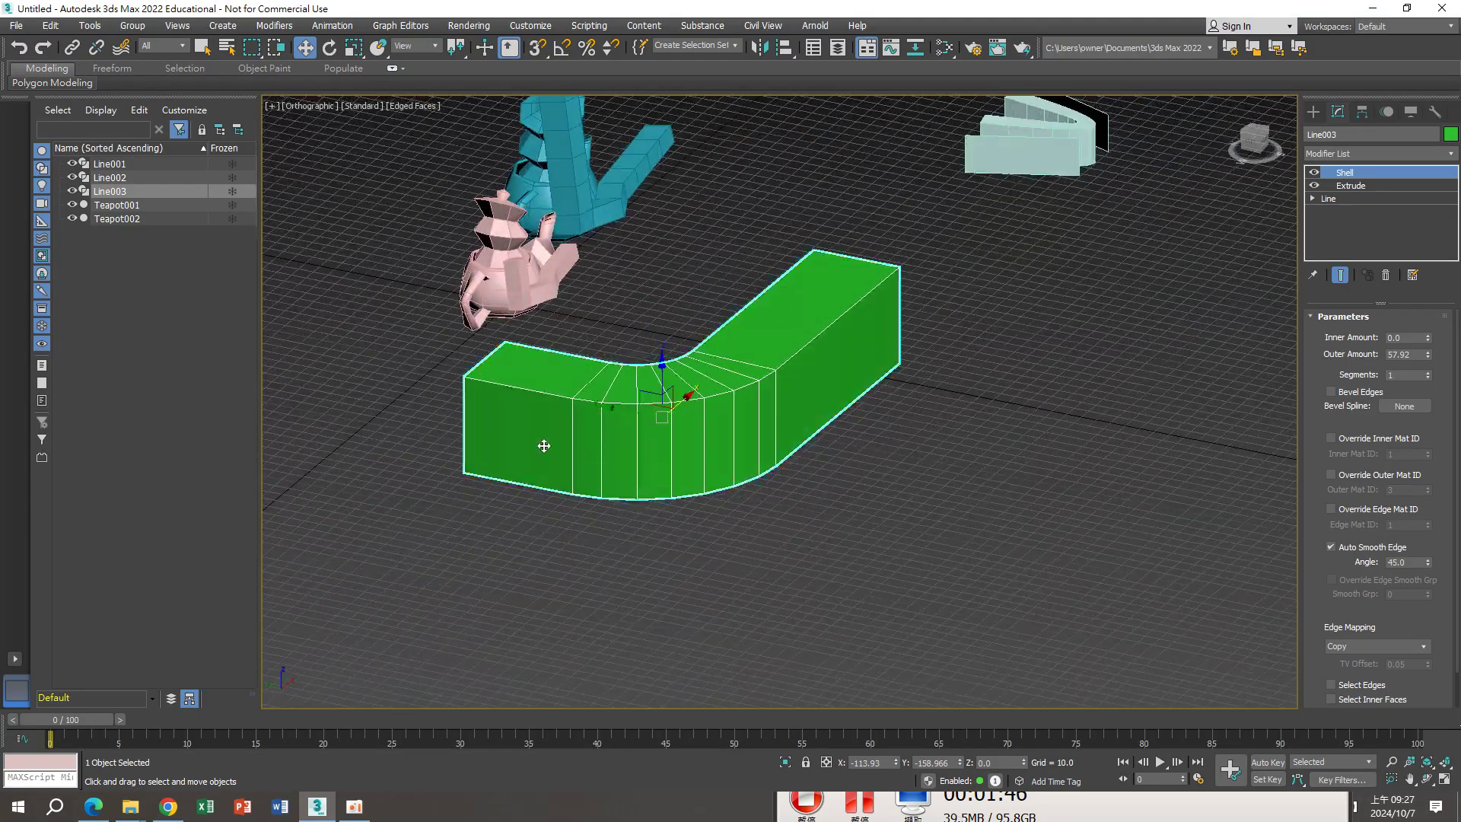
mouse_move(681, 451)
middle_mouse_down("alt")
mouse_move(848, 424)
mouse_move(620, 433)
mouse_move(760, 427)
mouse_move(730, 454)
middle_mouse_up("alt")
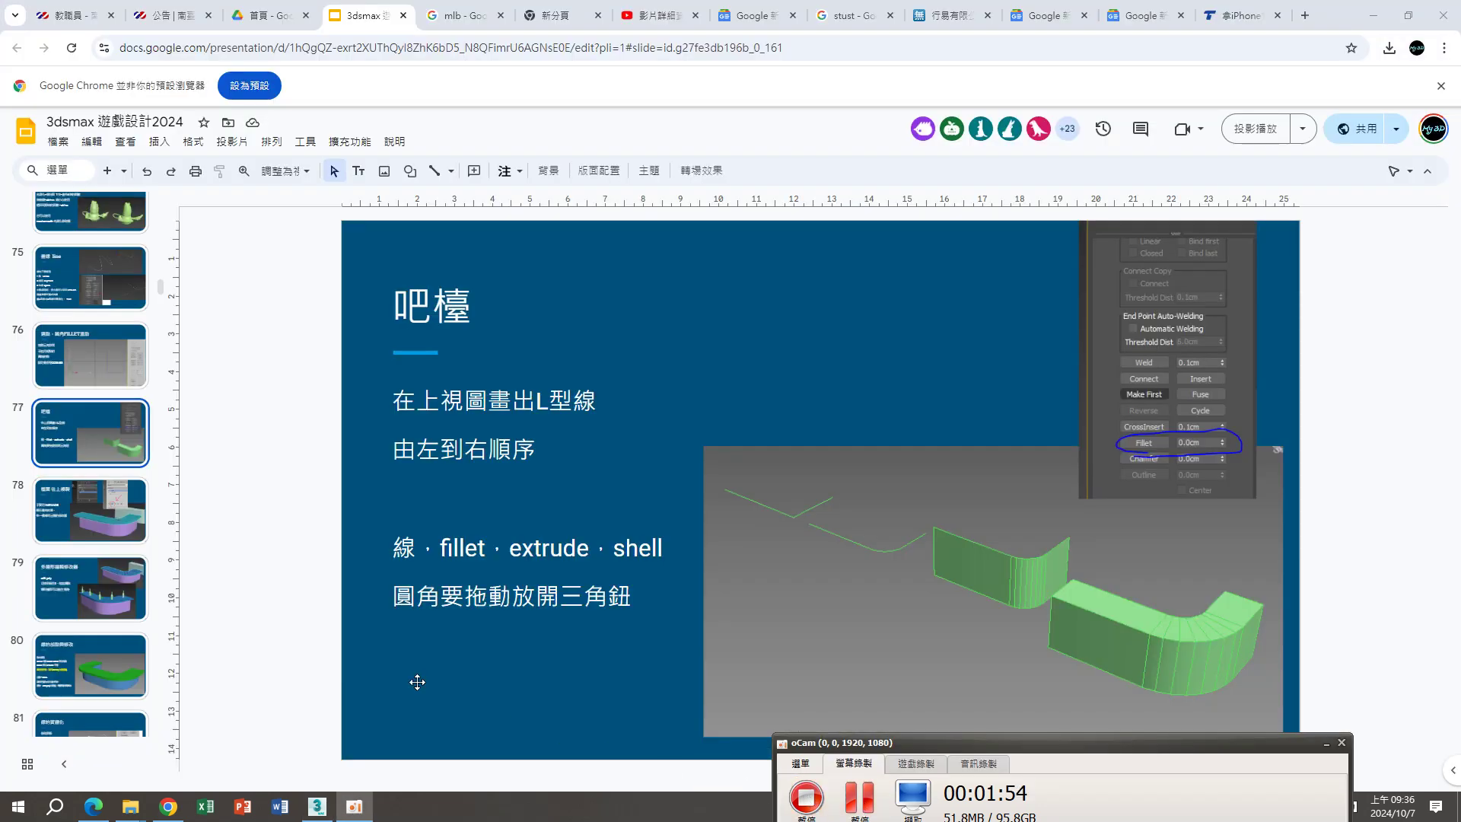
Show slide 78 on copying the countertop upward without Instance
left_click(105, 537)
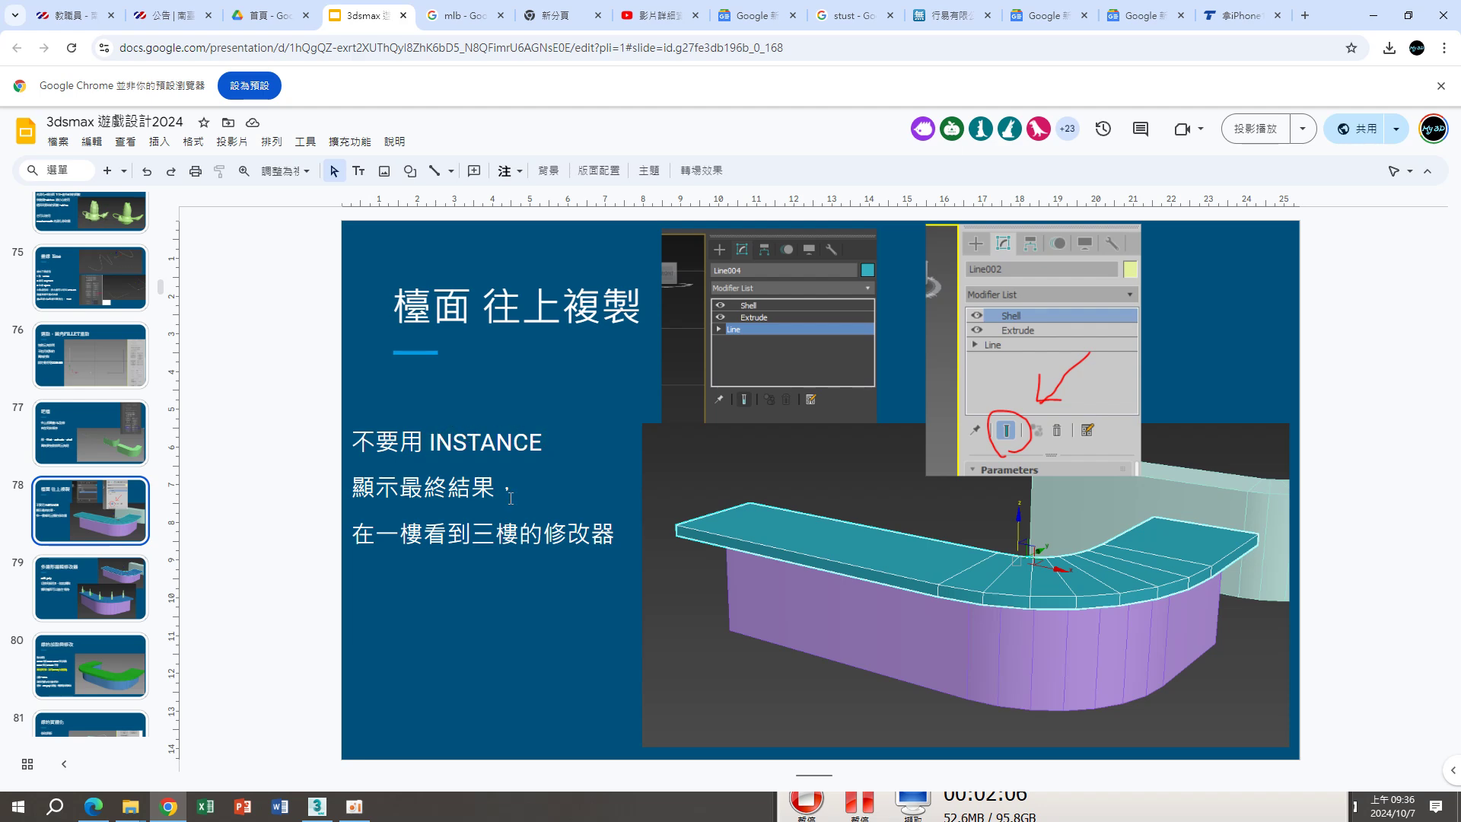
Shift-drag Line003 upward to create an independent Copy clone, Line004
left_click(316, 806)
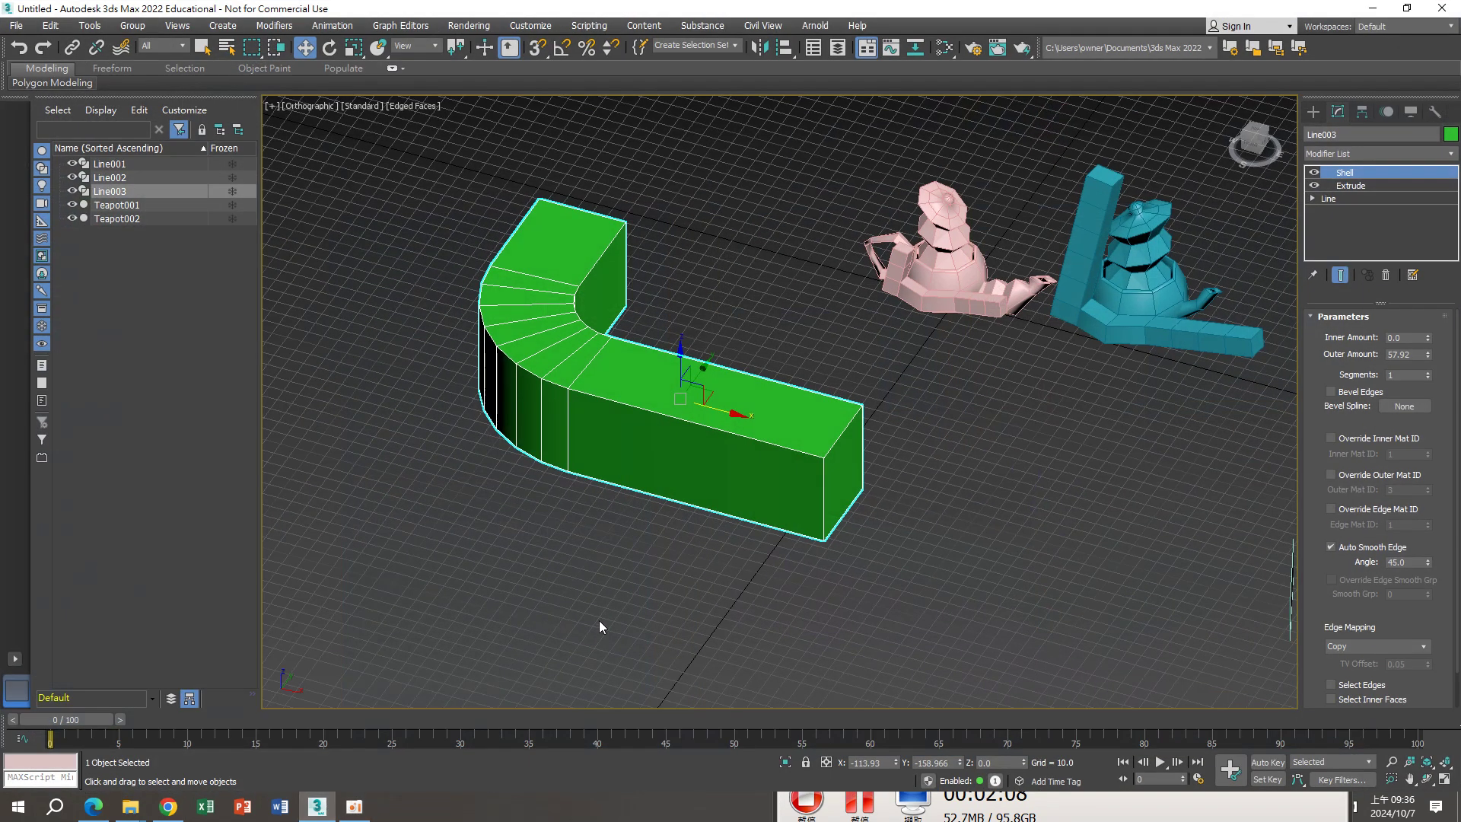
middle_click_drag(600, 621, 629, 565, "alt")
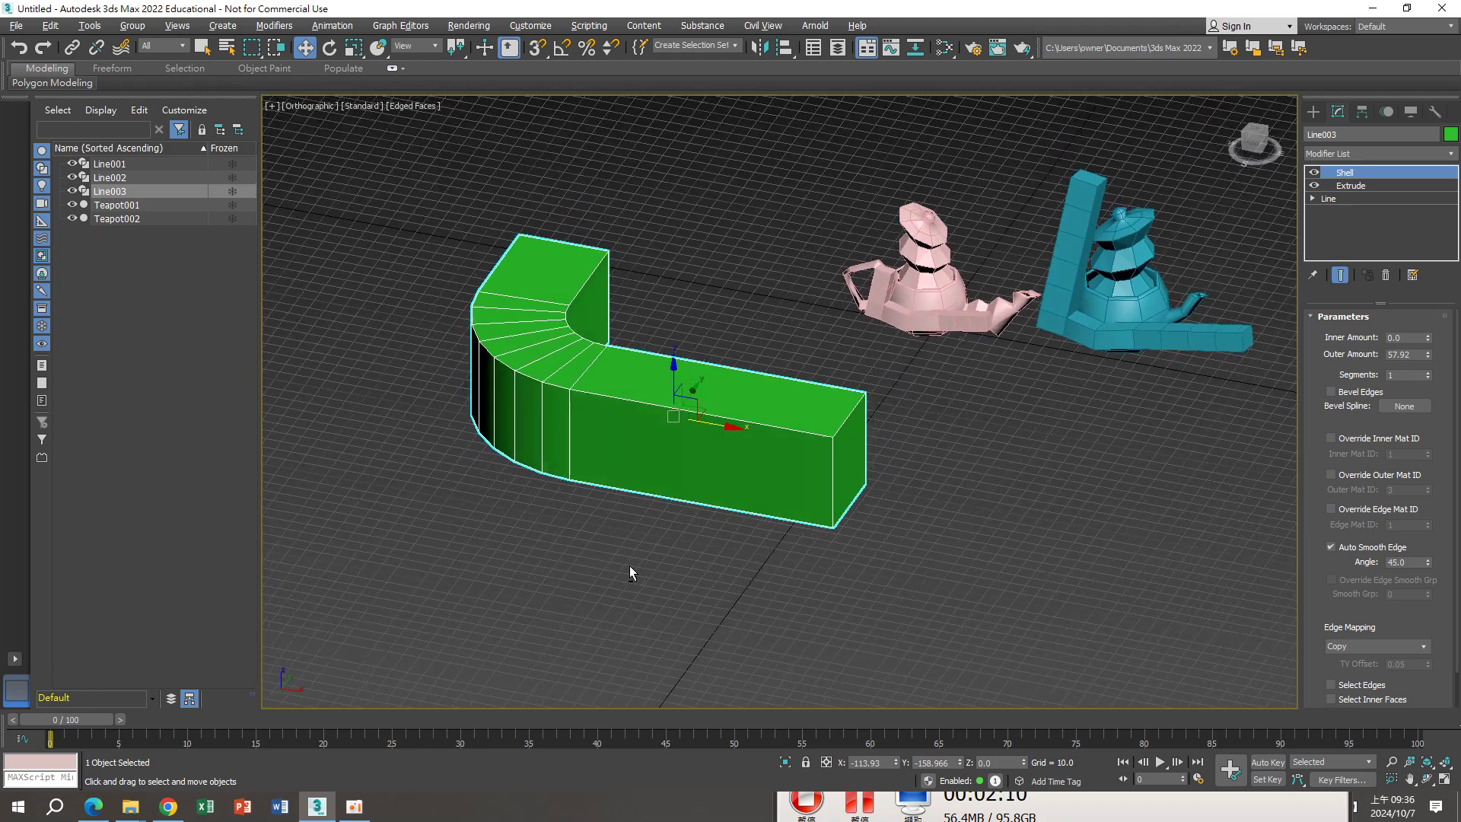
left_click_drag(675, 371, 676, 200)
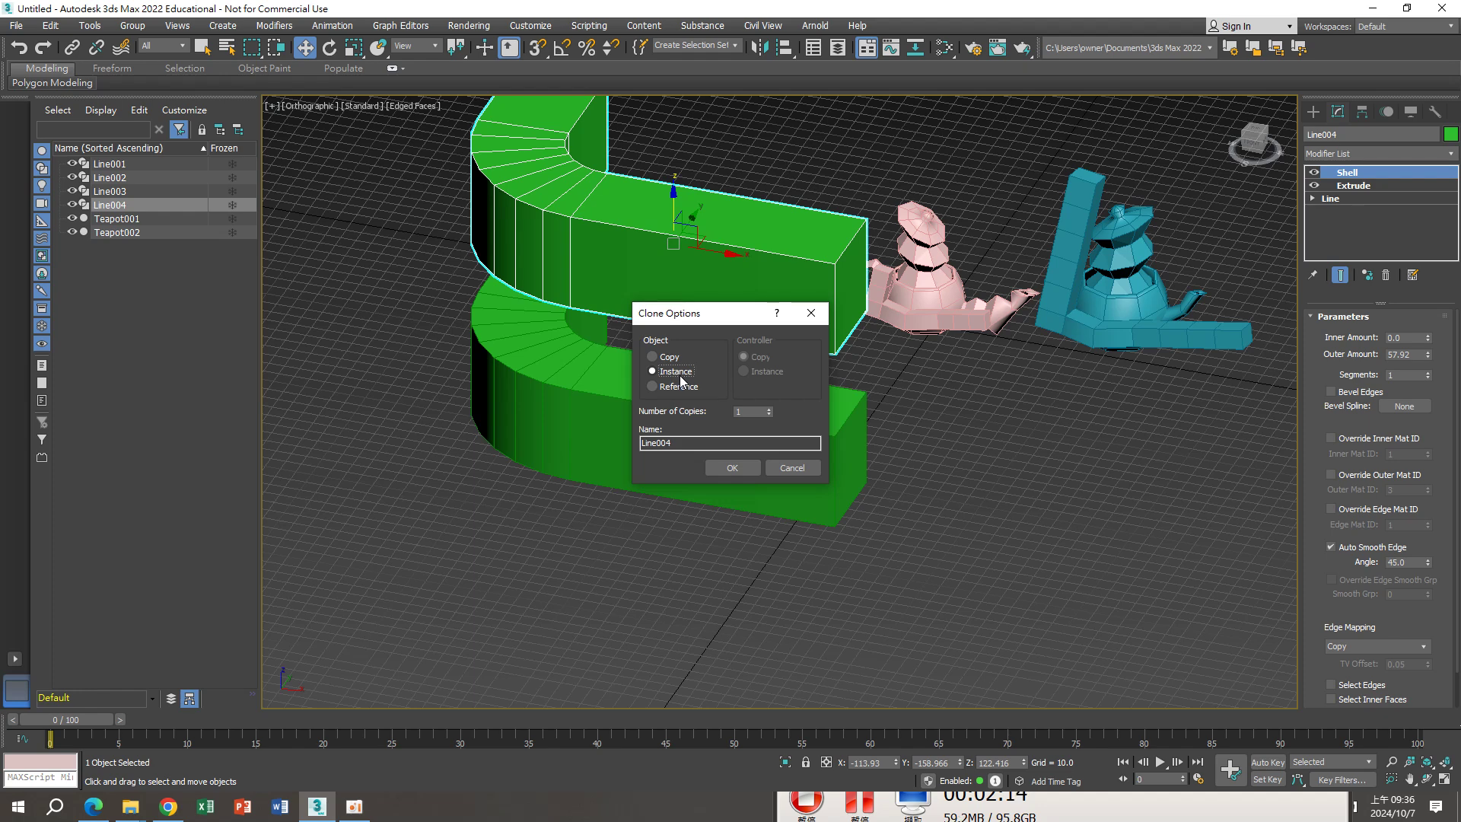
left_click(652, 357)
left_click(732, 468)
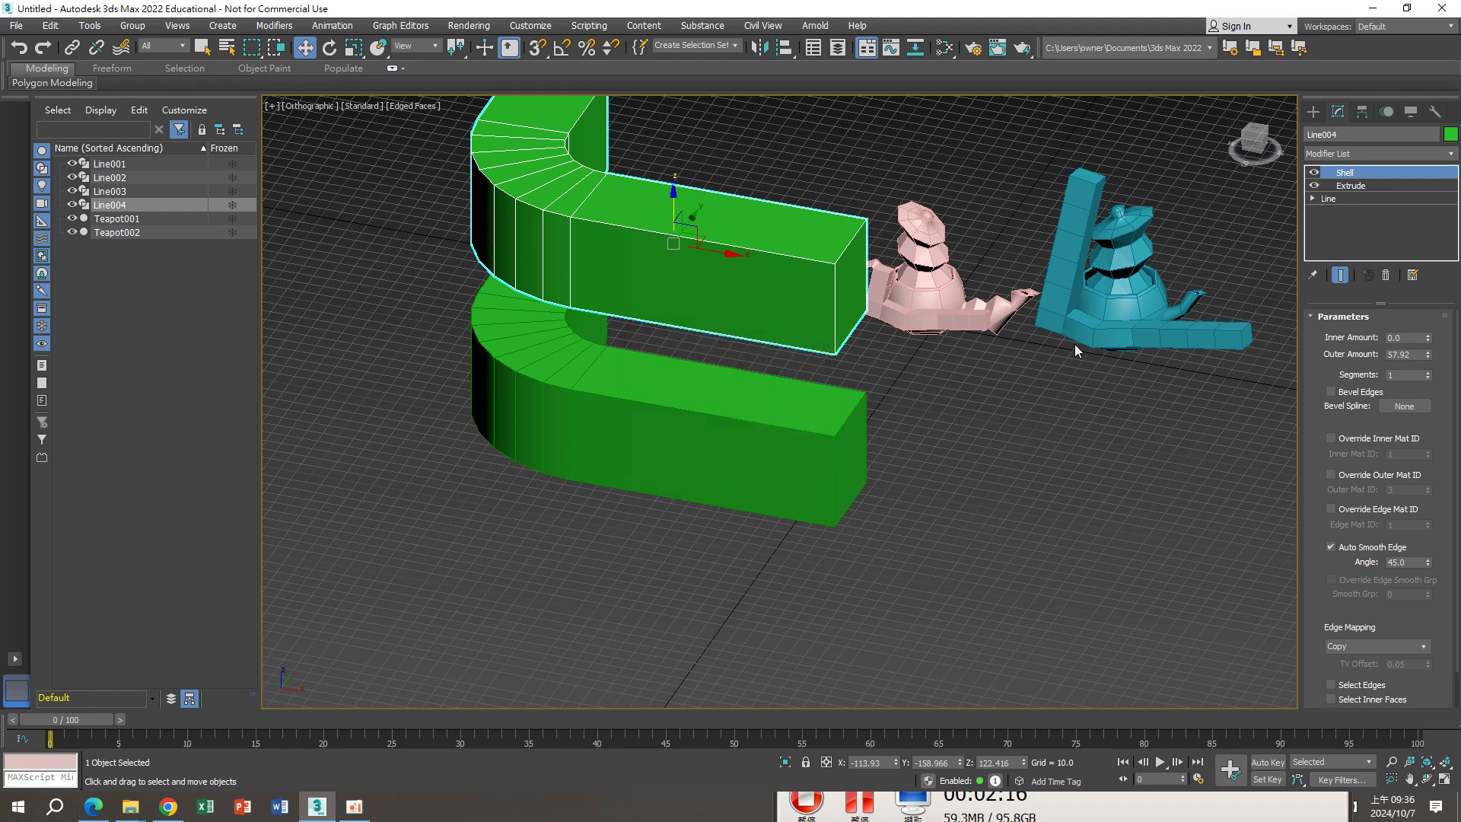
Change Line004's object colour to teal
left_click(1451, 135)
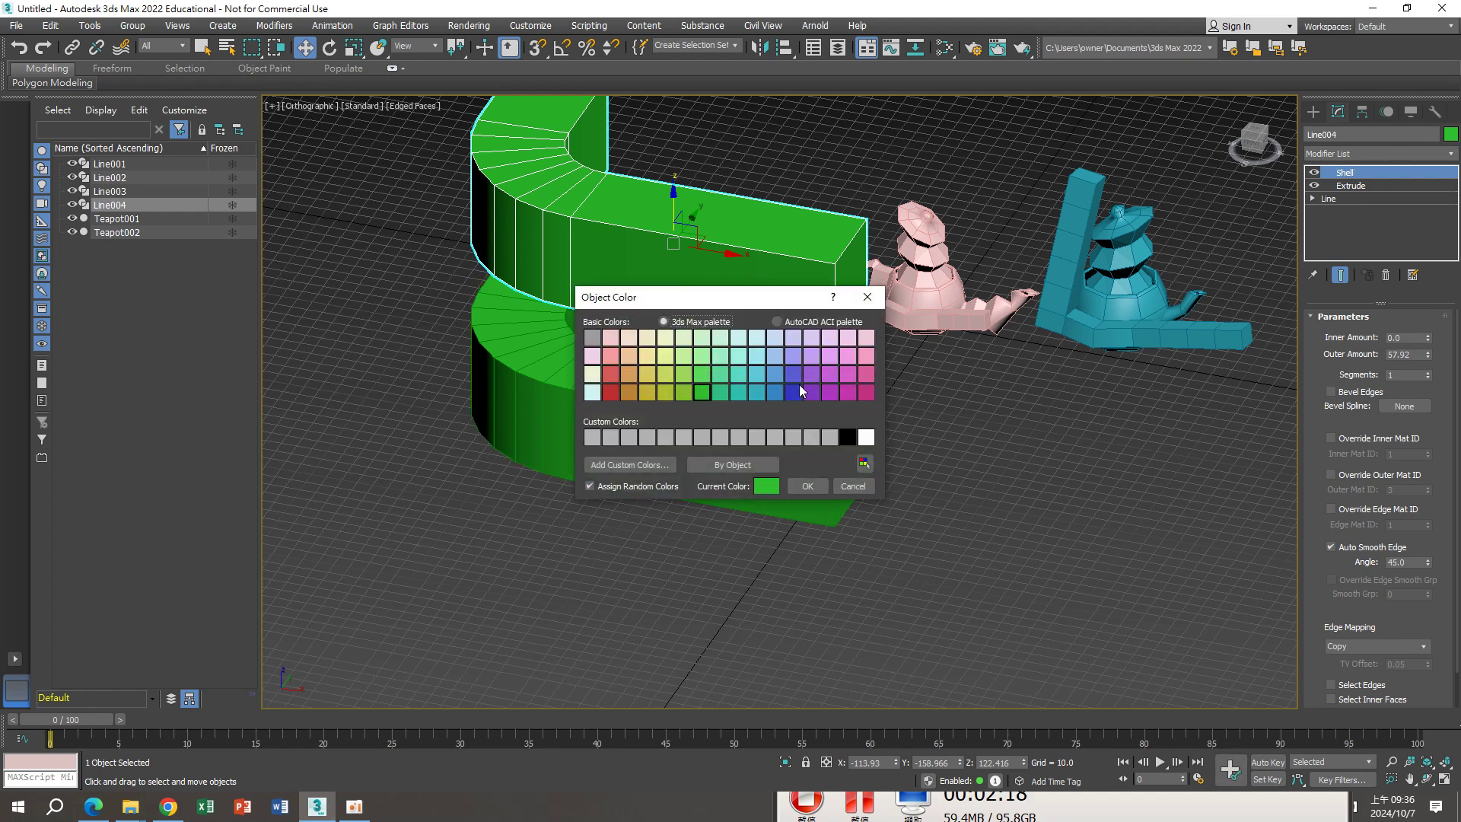
left_click(757, 392)
left_click(801, 489)
middle_click_drag(802, 470, 802, 520)
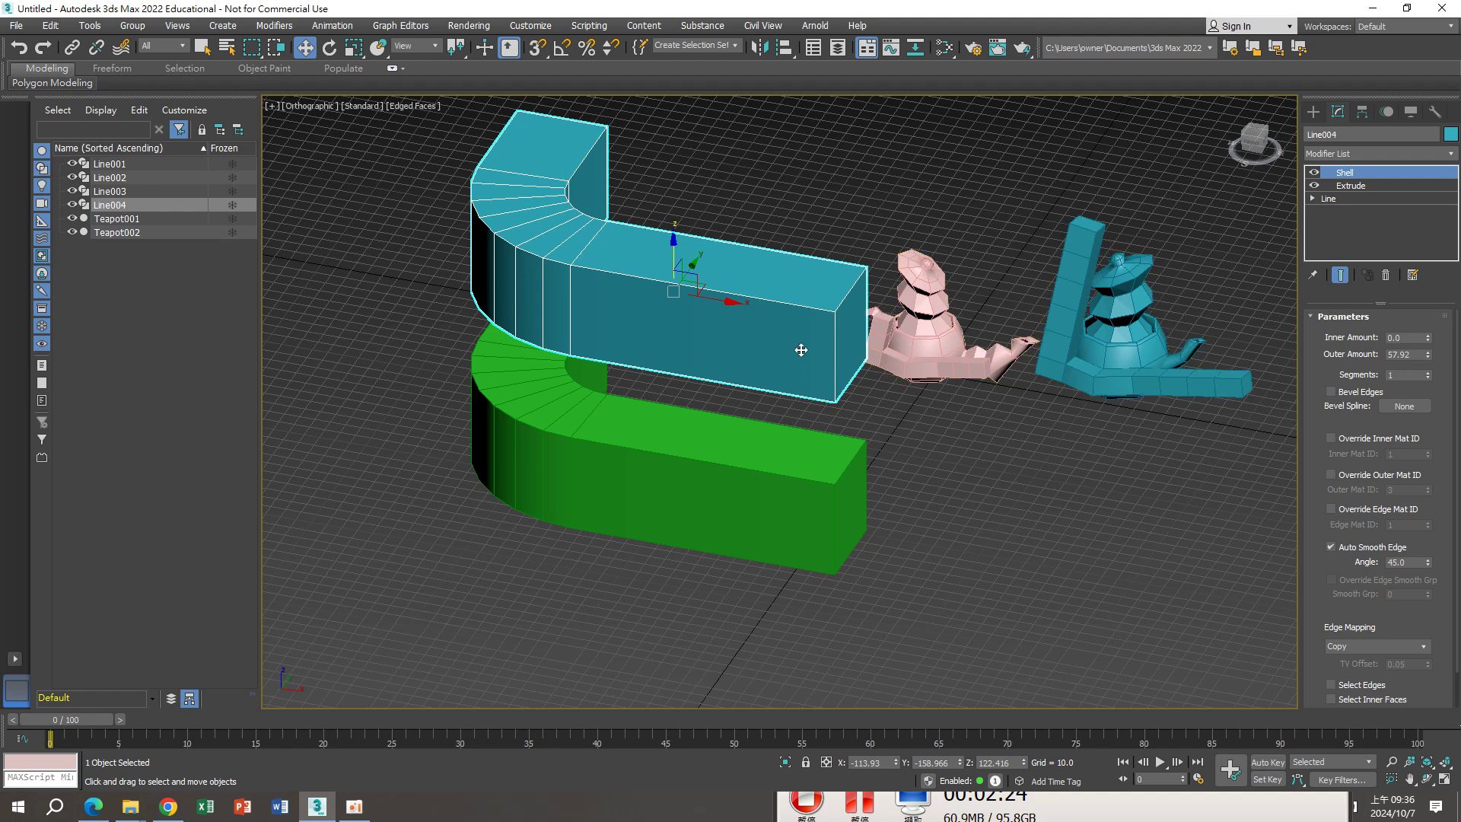
left_click_drag(1429, 352, 1429, 350)
Reduce Line004's Extrude amount to 8.5 to make a thin top slab
left_click(1370, 186)
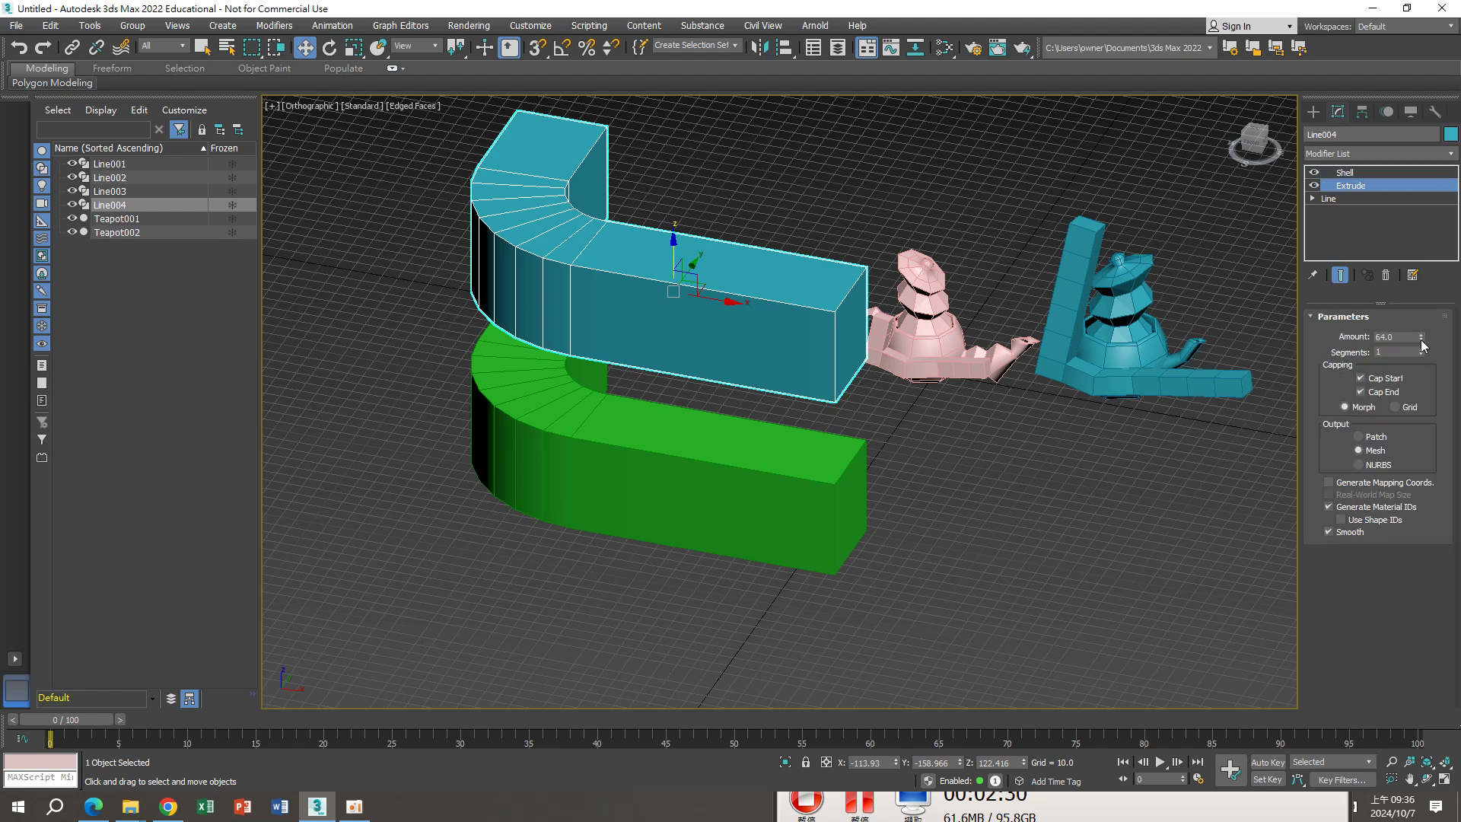
left_click_drag(1421, 337, 1425, 419)
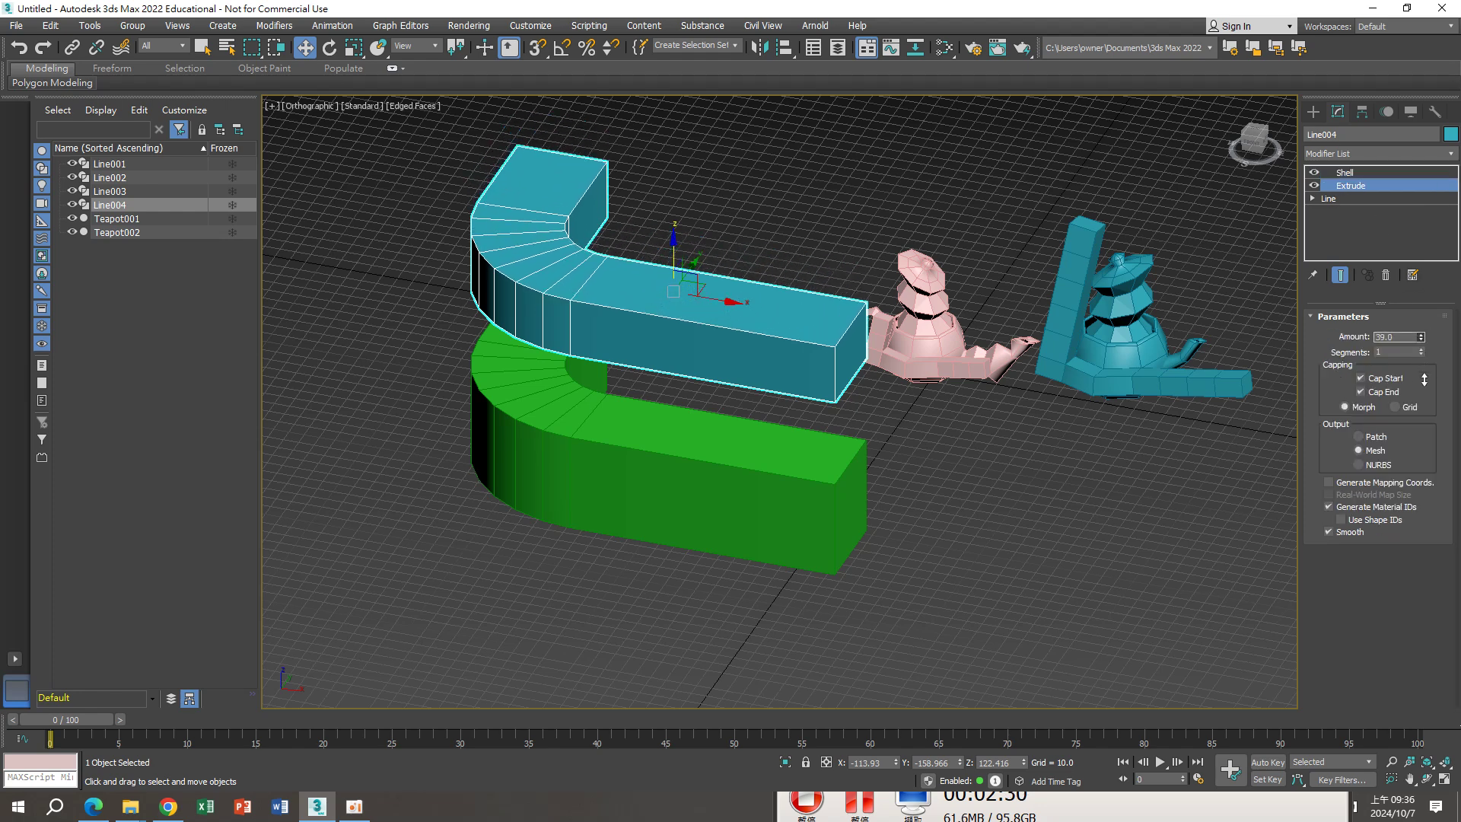
left_click(1408, 174)
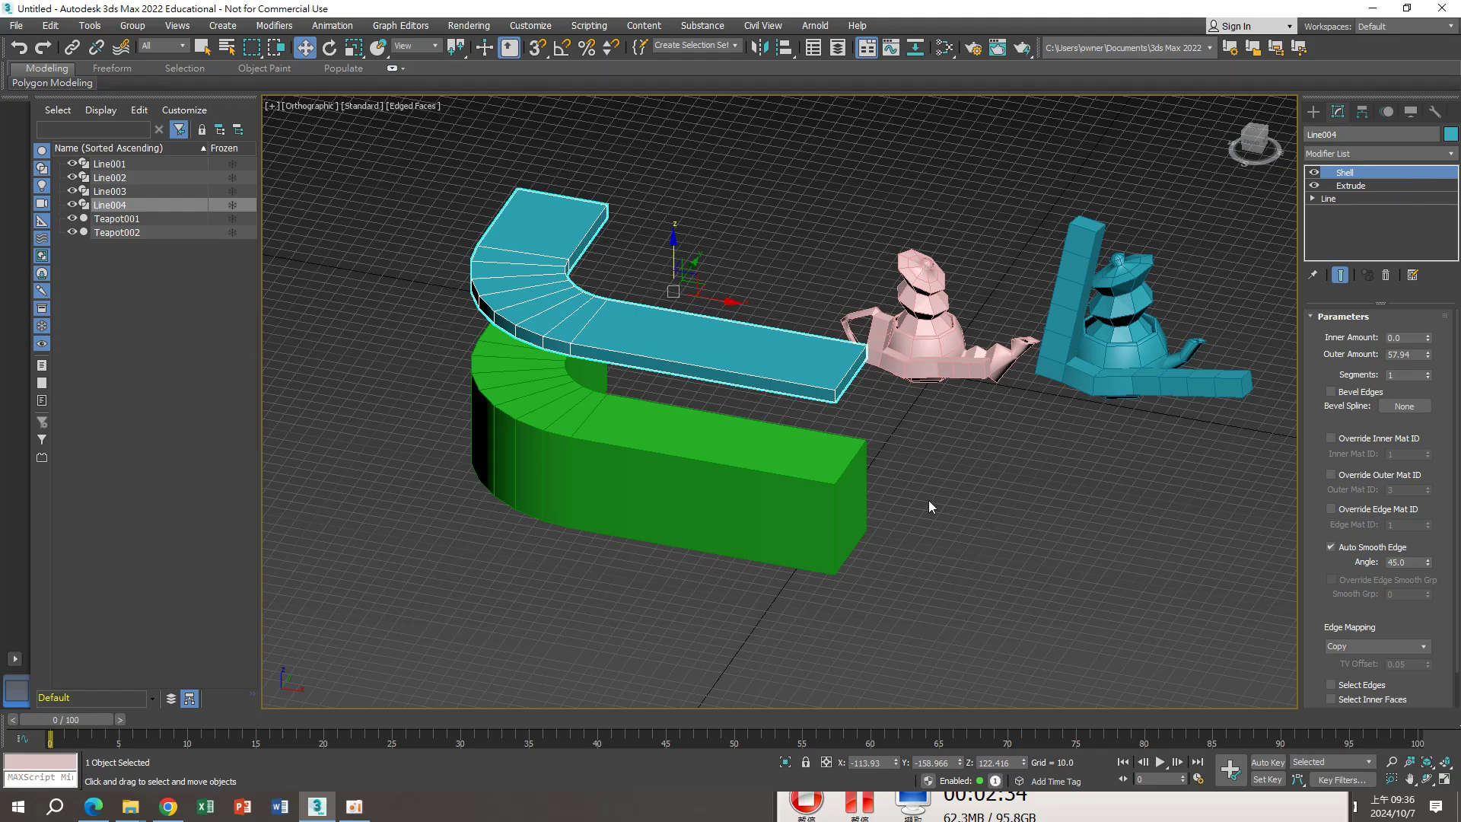
mouse_move(928, 500)
middle_mouse_down()
mouse_move(907, 533)
mouse_move(893, 508)
middle_mouse_up()
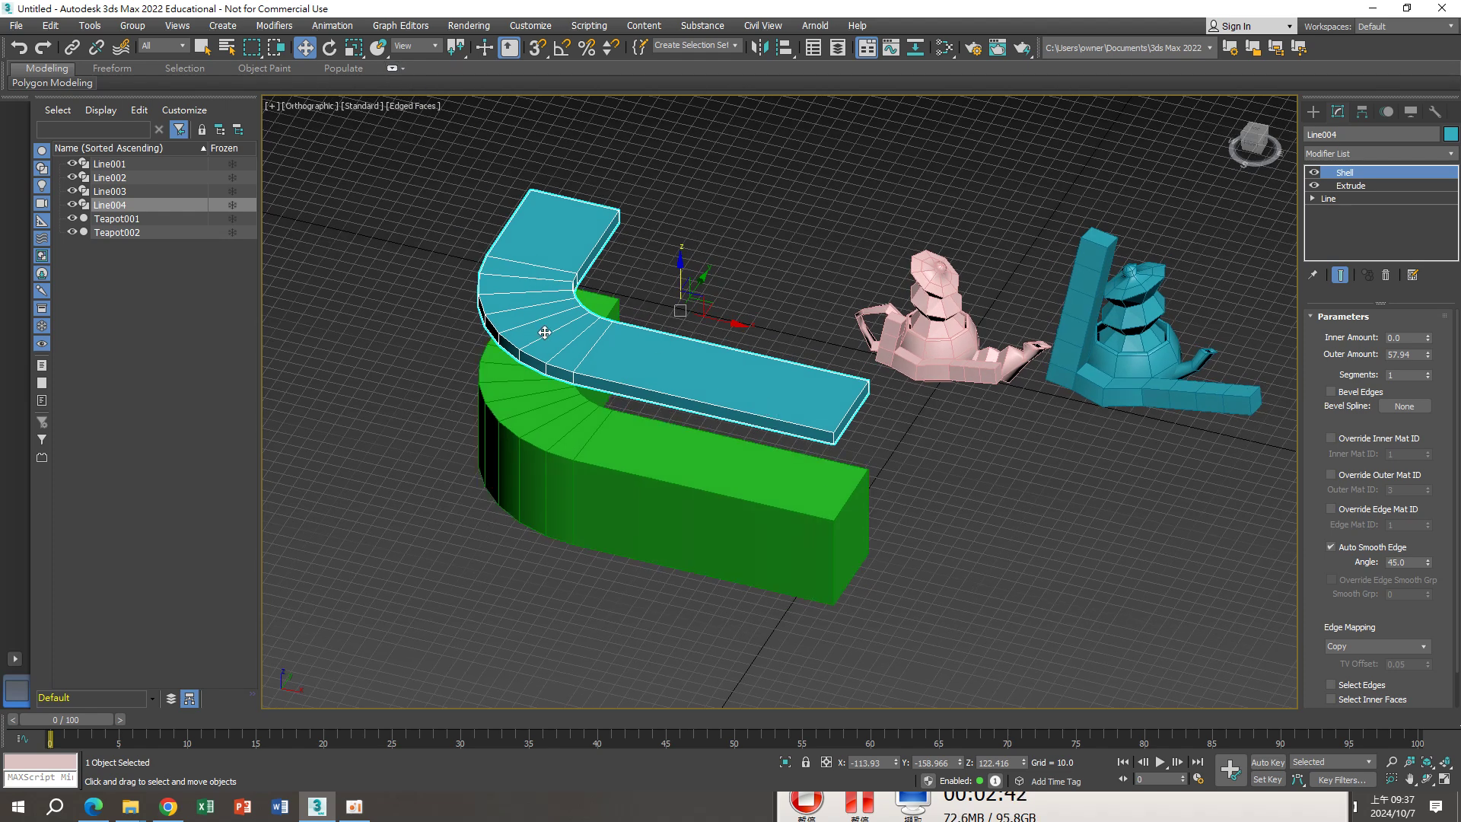
left_click(163, 809)
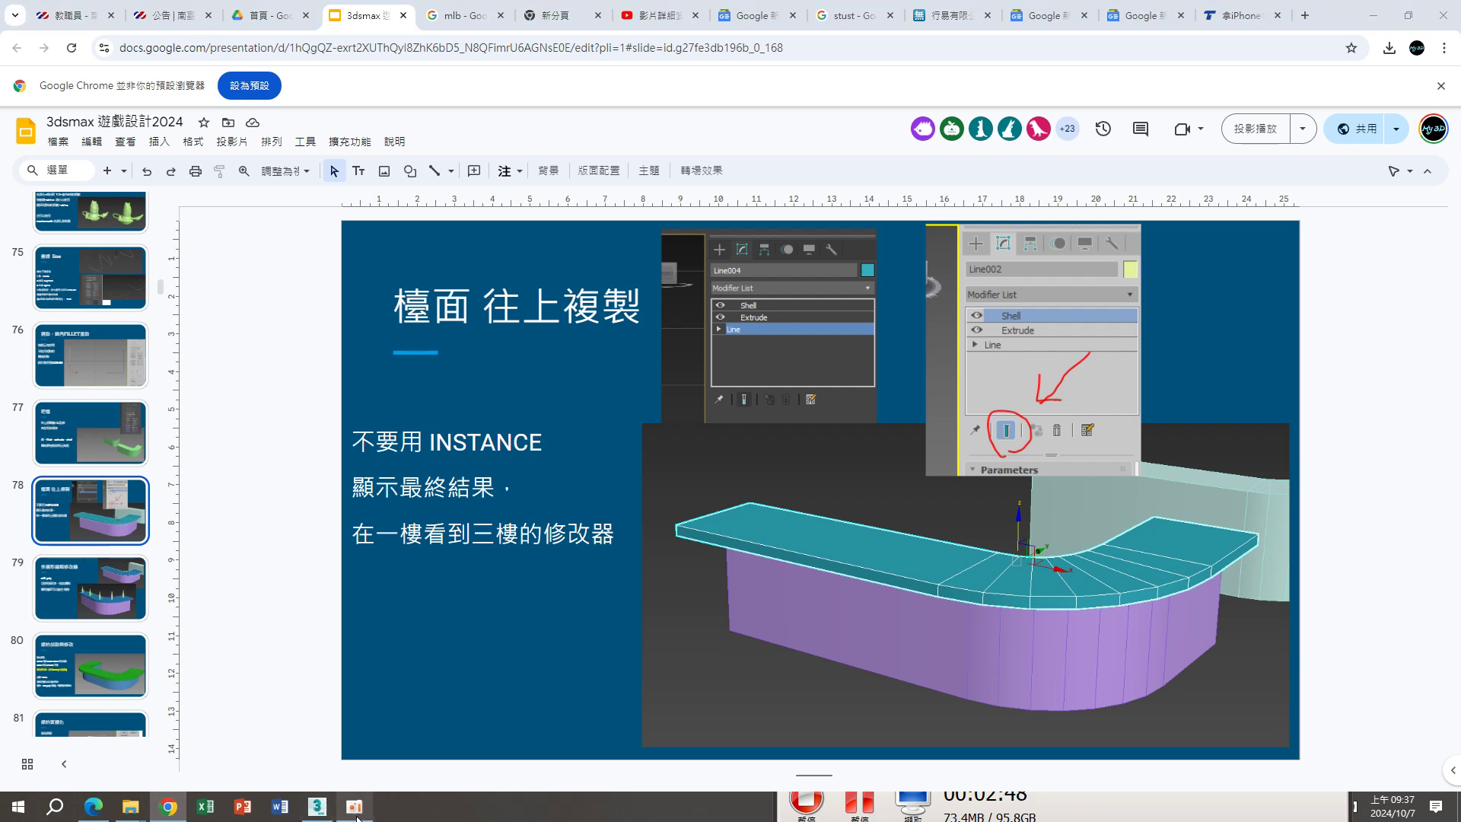
left_click(316, 807)
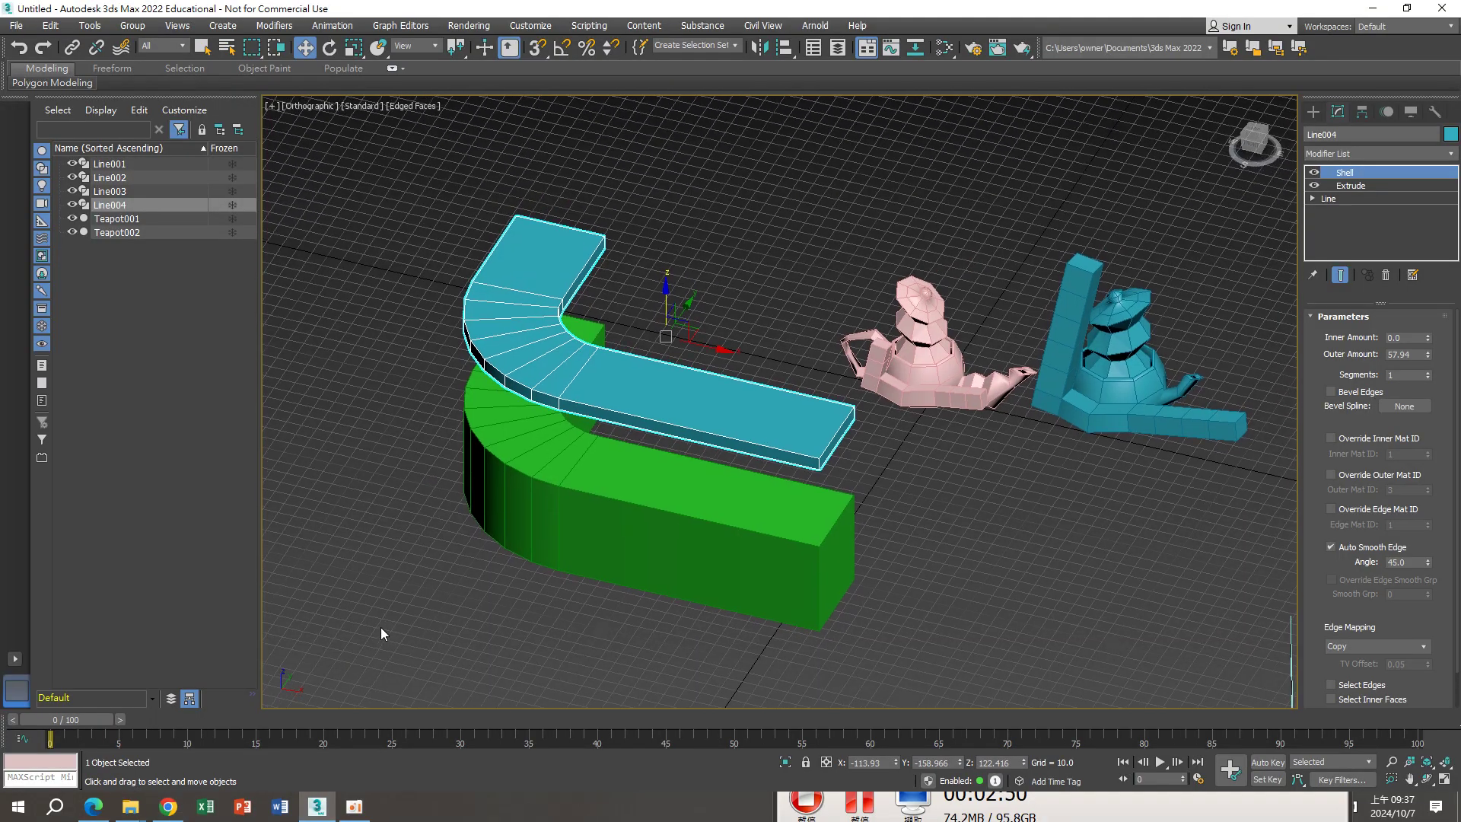
In Top view, uniformly scale the teal slab to about 113.5% so it overhangs
key("t")
scroll(495, 533, "up", 3)
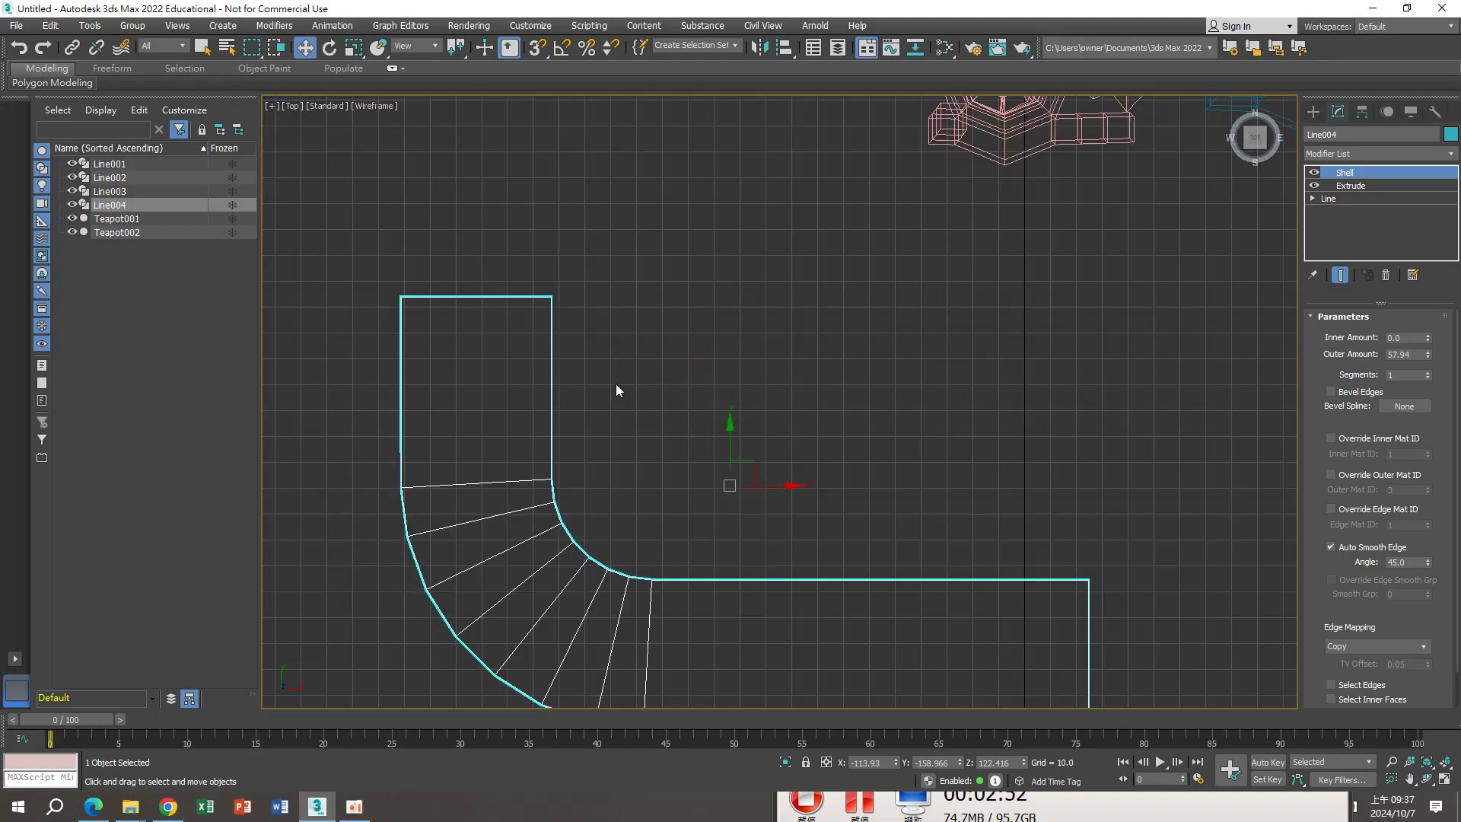
scroll(617, 390, "down", 2)
left_click(354, 48)
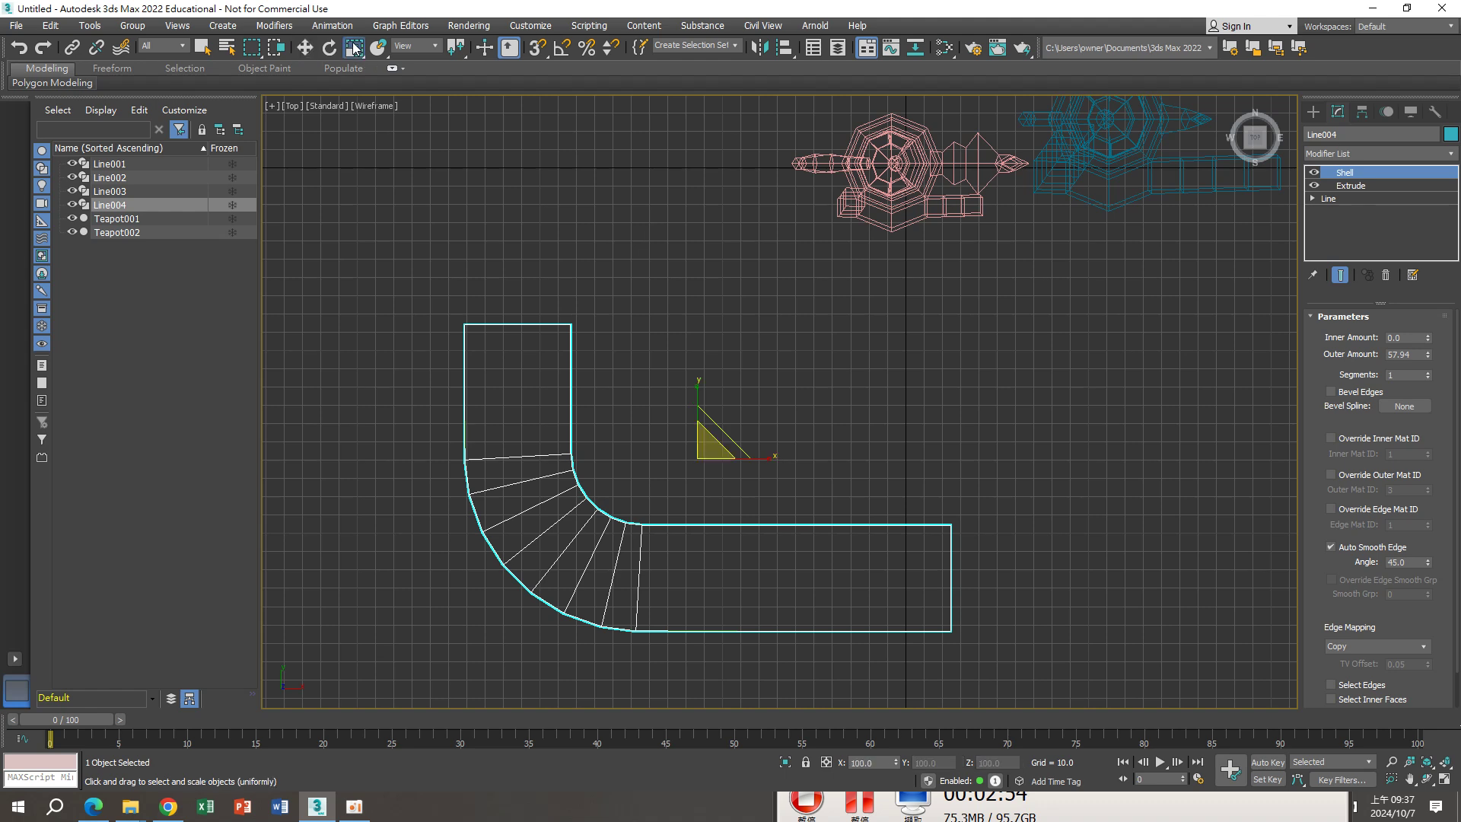
left_click_drag(715, 454, 730, 443)
middle_click_drag(706, 498, 689, 483)
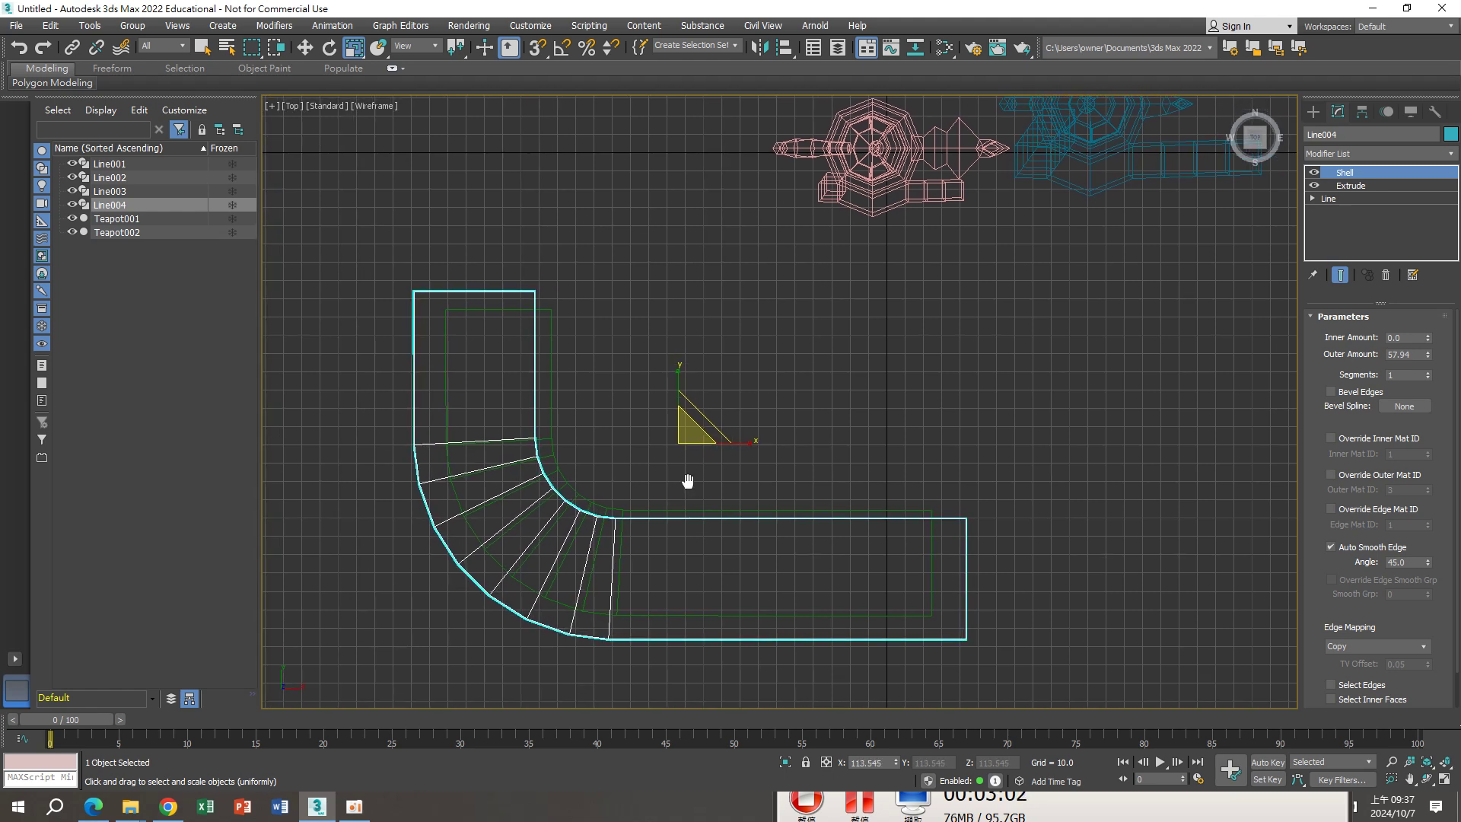
left_click(875, 440)
left_click(678, 519)
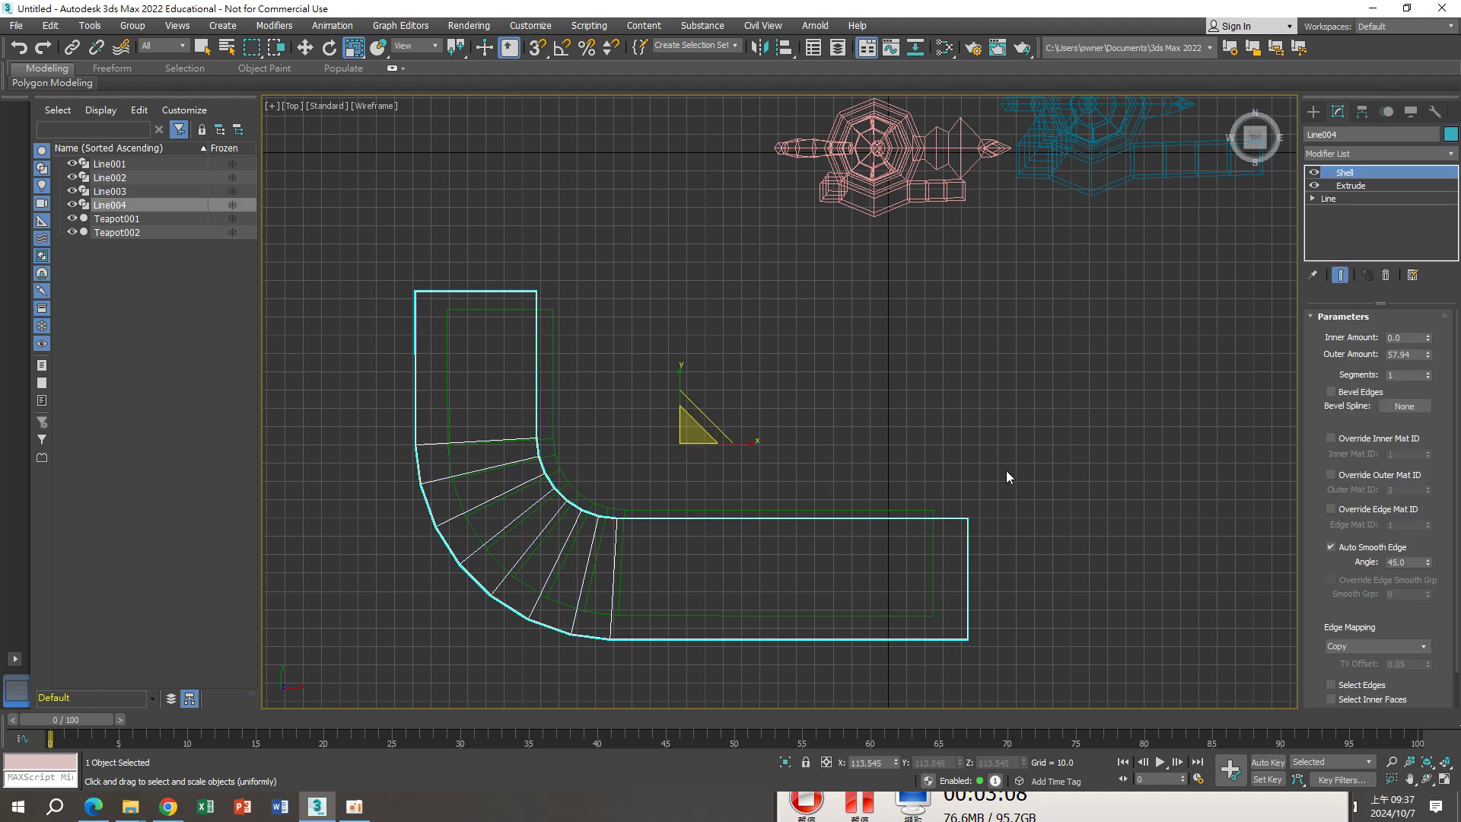
type("x")
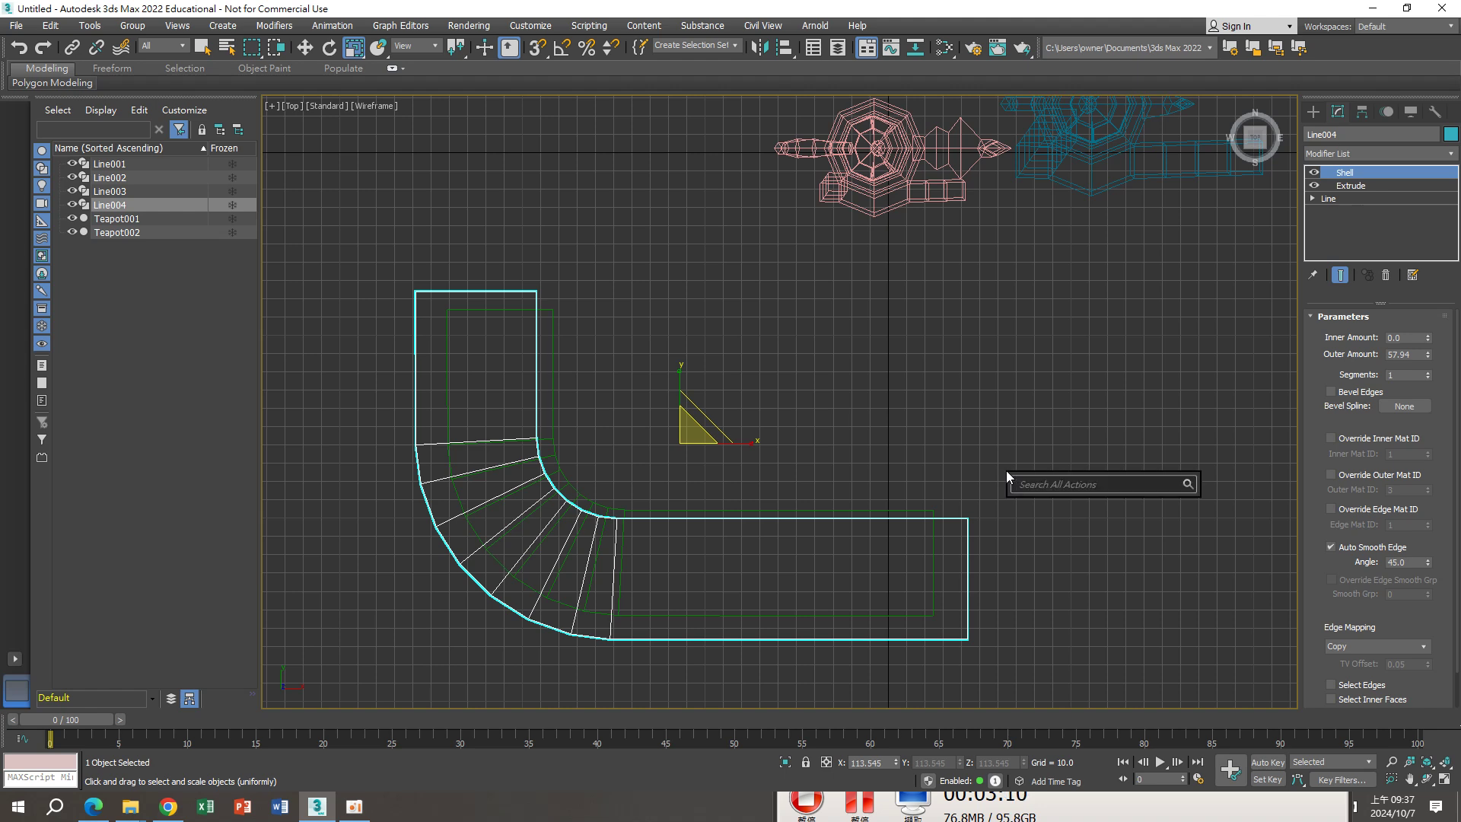
type("edit")
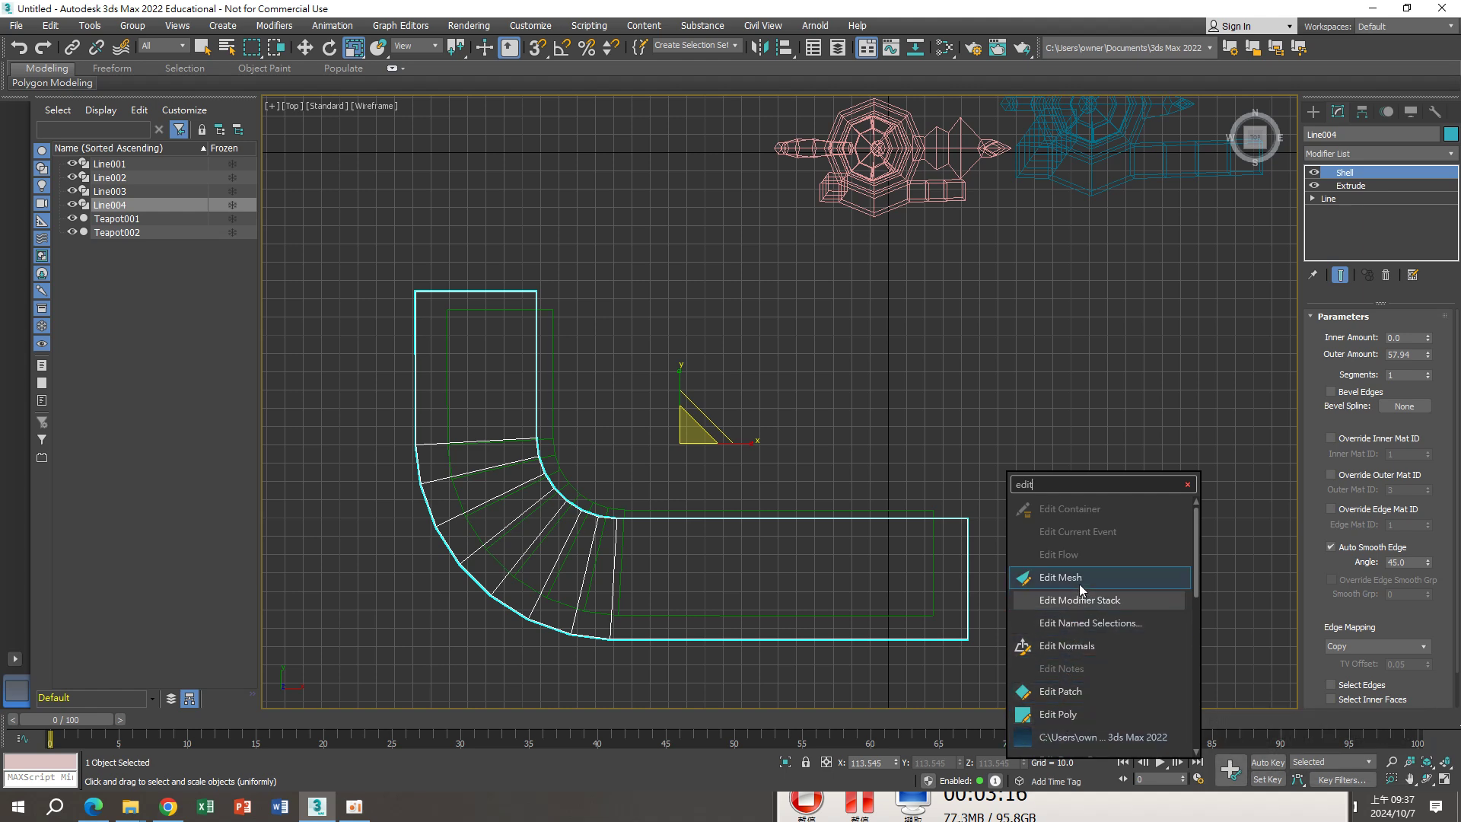
Add Edit Poly to the teal slab and move its 18 inner-corner vertices upward
left_click(1068, 715)
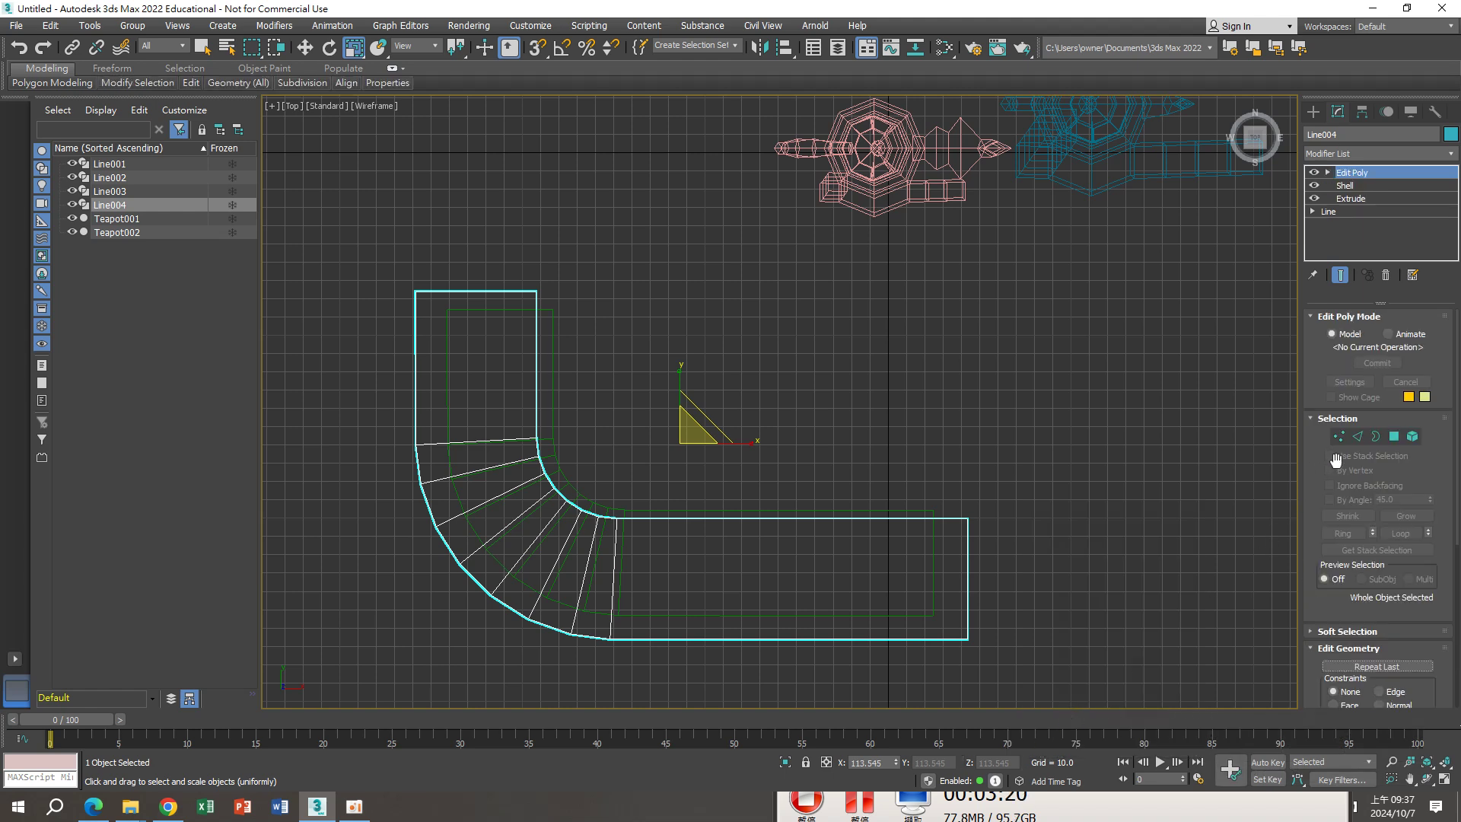
left_click(1340, 436)
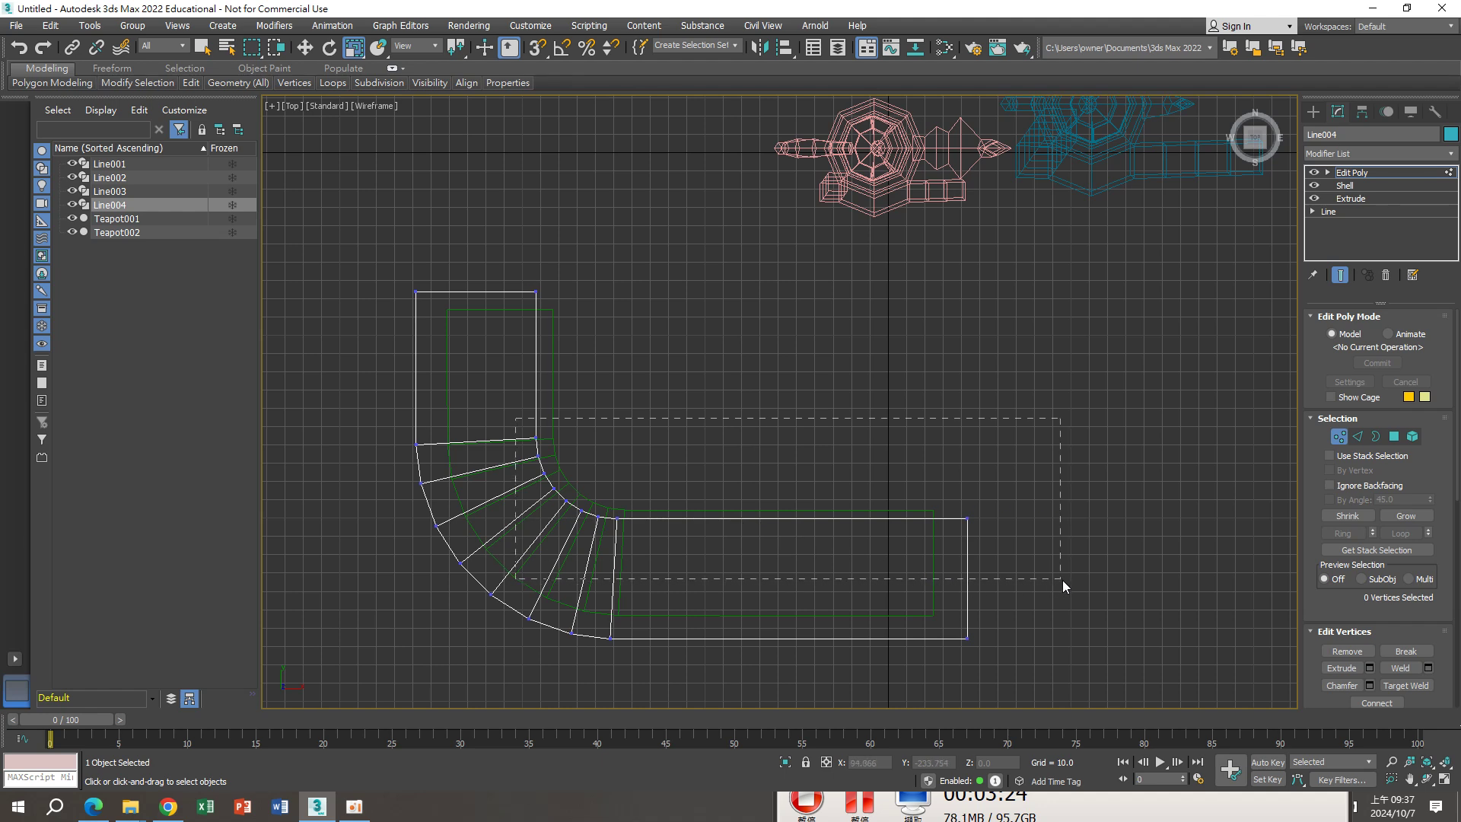
left_click_drag(759, 525, 1058, 578)
left_click(305, 47)
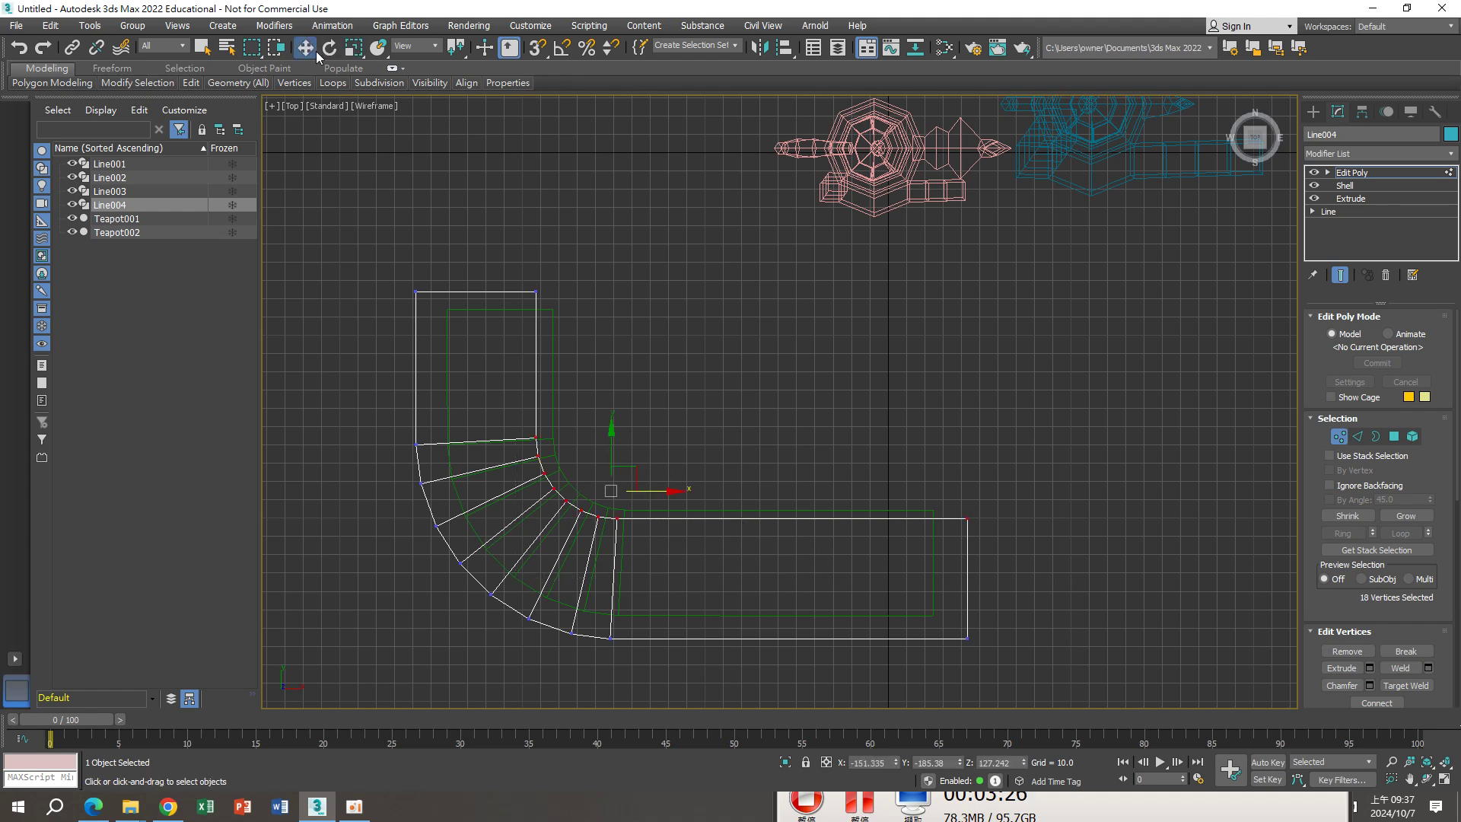
left_click_drag(614, 445, 619, 420)
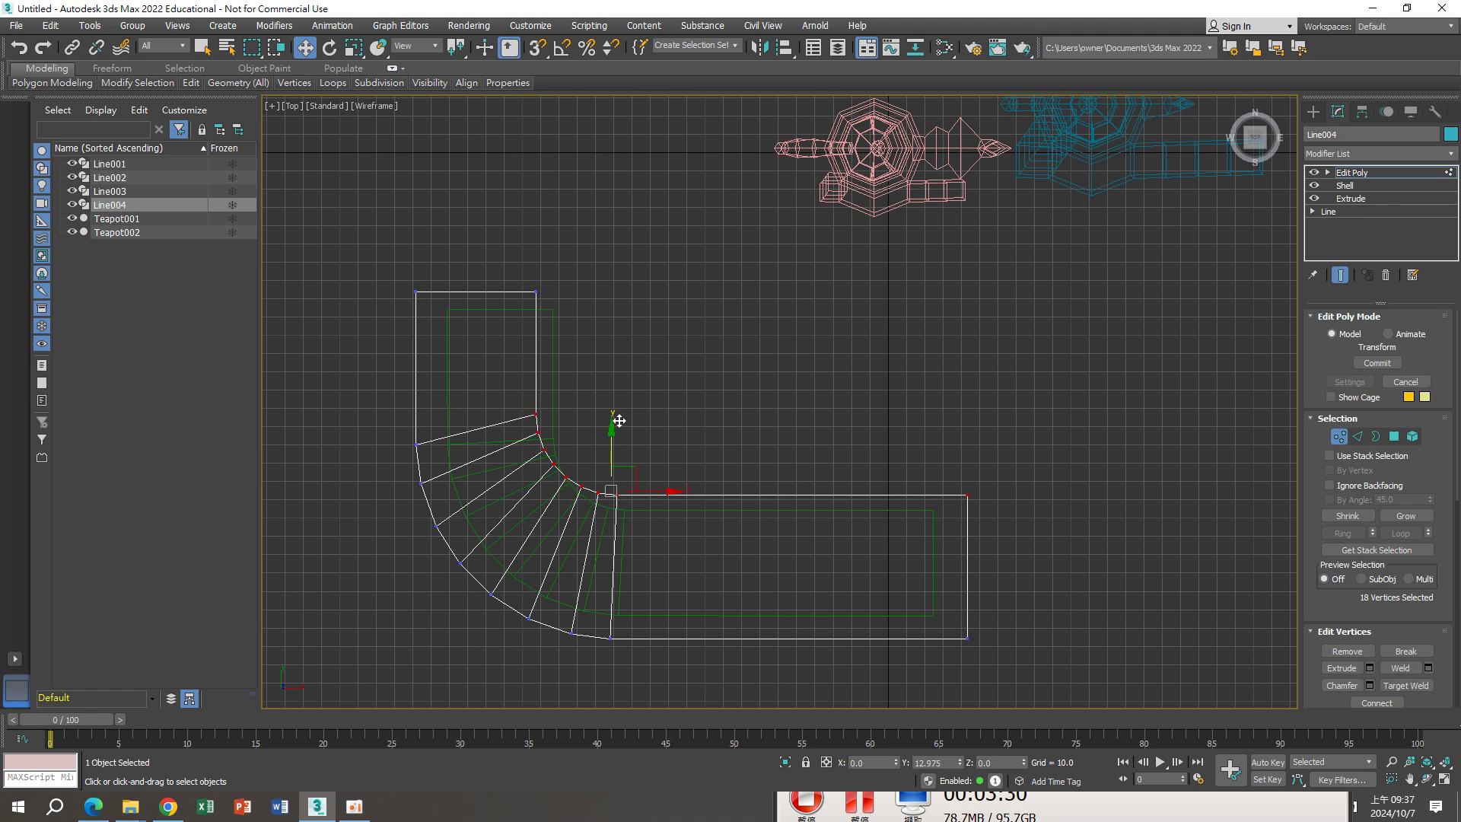
Shift the inner-corner vertices right, exit vertex mode and view the slab in Perspective
left_click(698, 336)
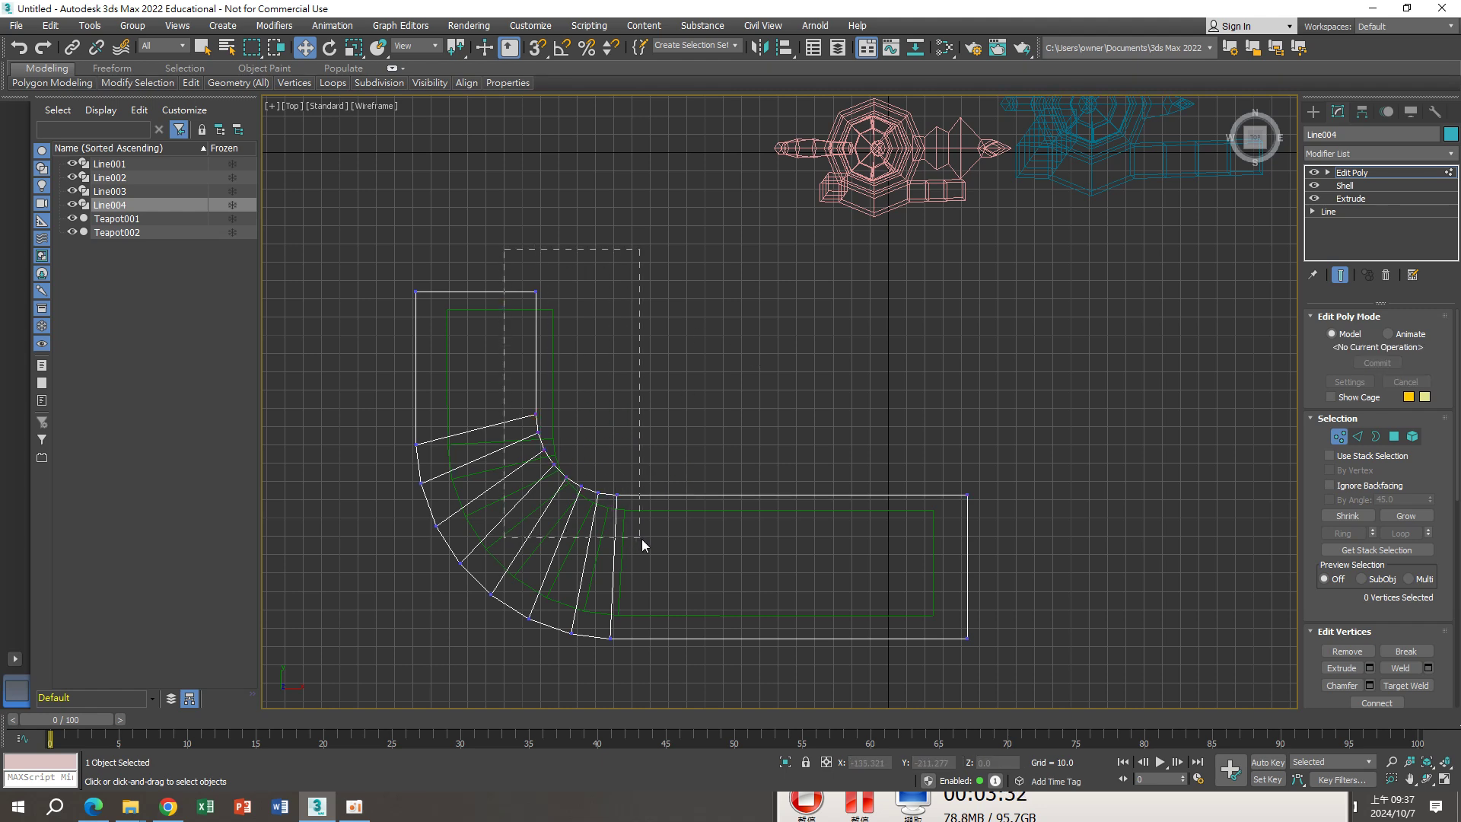
left_click_drag(518, 312, 642, 539)
left_click_drag(618, 446, 655, 455)
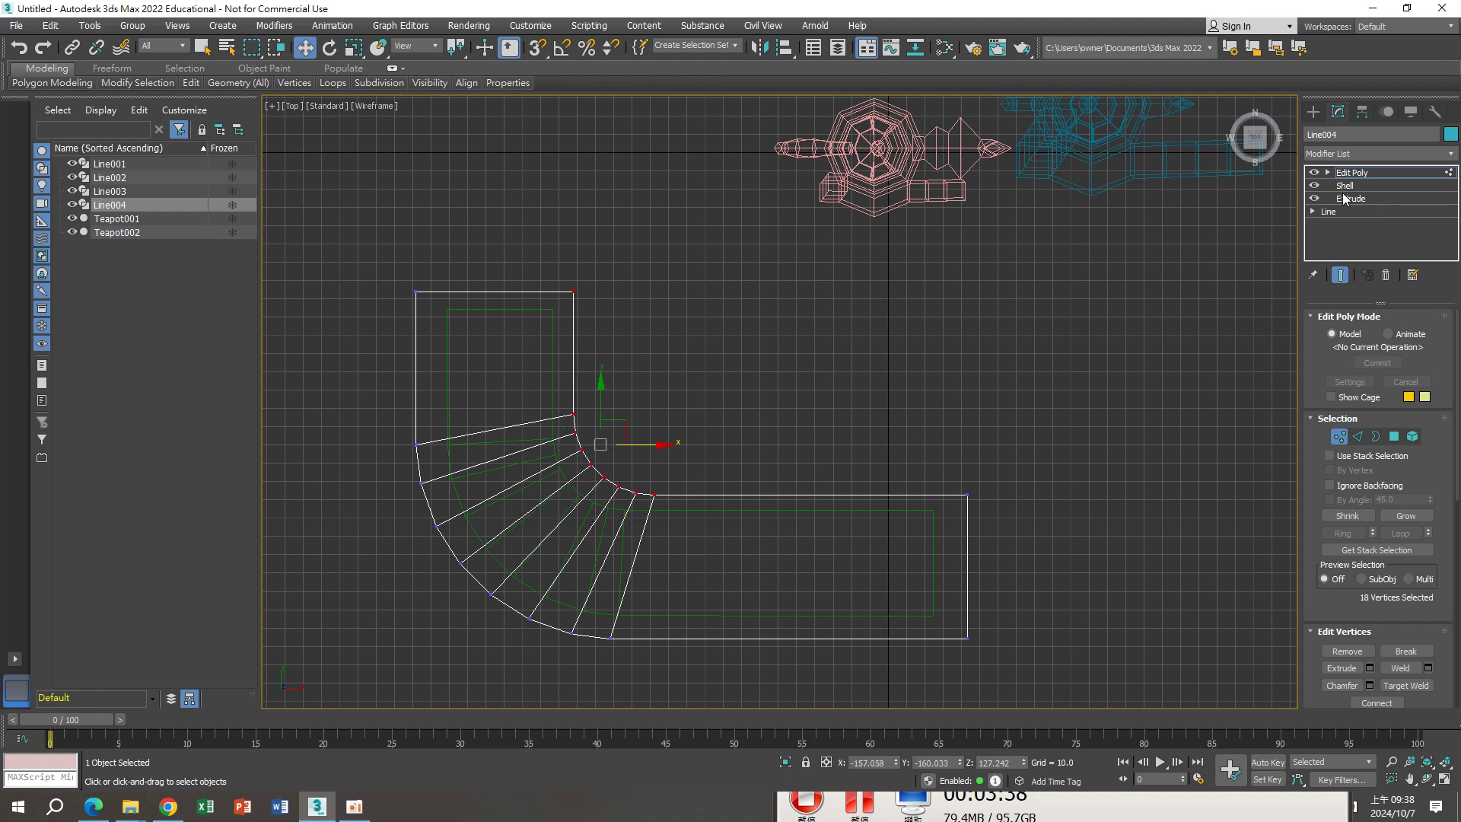
left_click(1352, 172)
mouse_move(998, 386)
middle_mouse_down()
mouse_move(860, 453)
mouse_move(708, 335)
mouse_move(751, 287)
mouse_move(692, 326)
mouse_move(720, 430)
mouse_move(915, 479)
mouse_move(742, 465)
middle_mouse_up()
key("p")
left_click(915, 480)
left_click(669, 434)
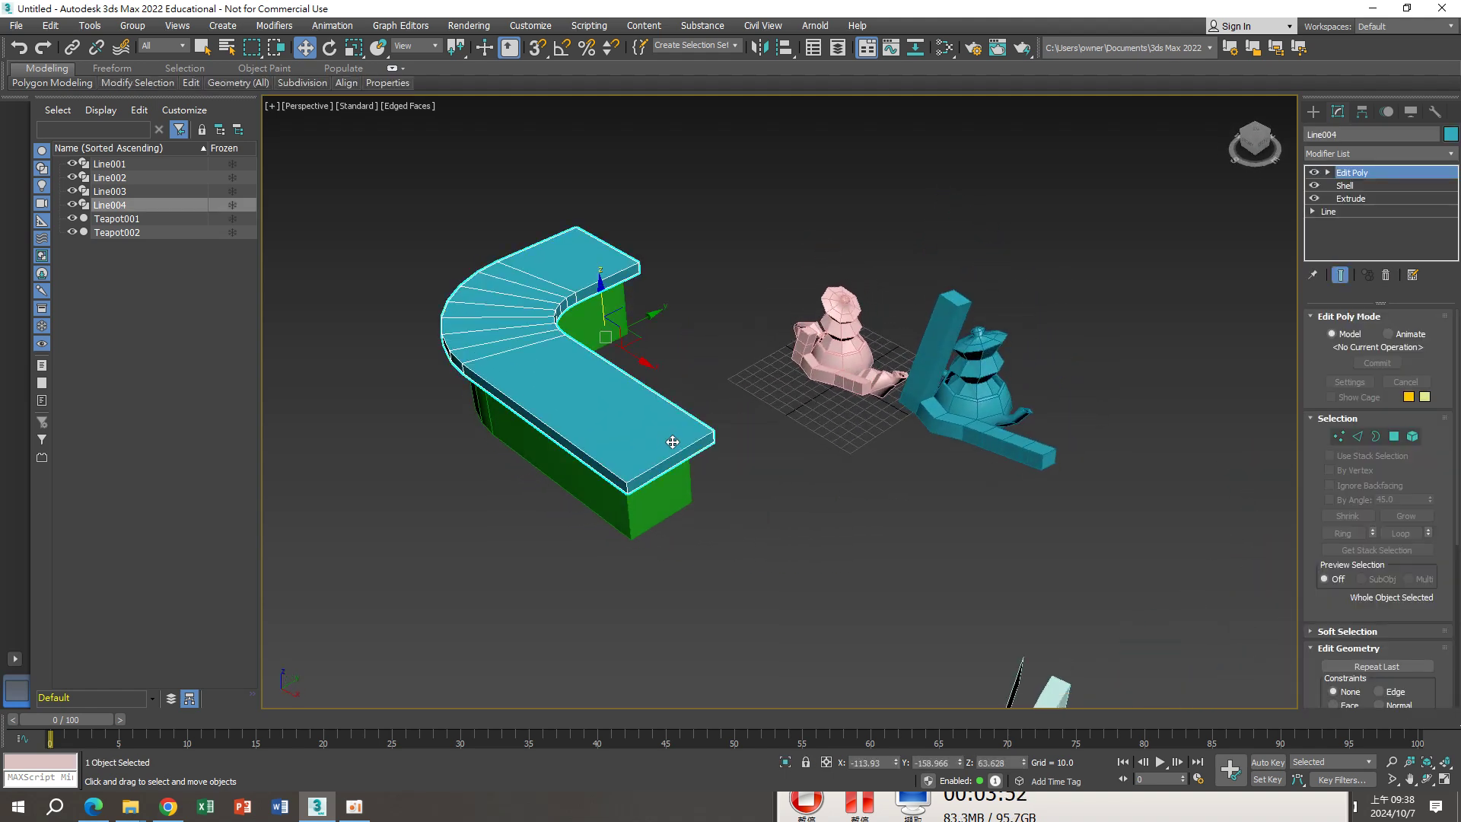
Delete the teal slab and clone the green shell upward as Line004
mouse_move(669, 434)
middle_mouse_down("alt")
mouse_move(686, 423)
mouse_move(695, 480)
mouse_move(711, 480)
middle_mouse_up("alt")
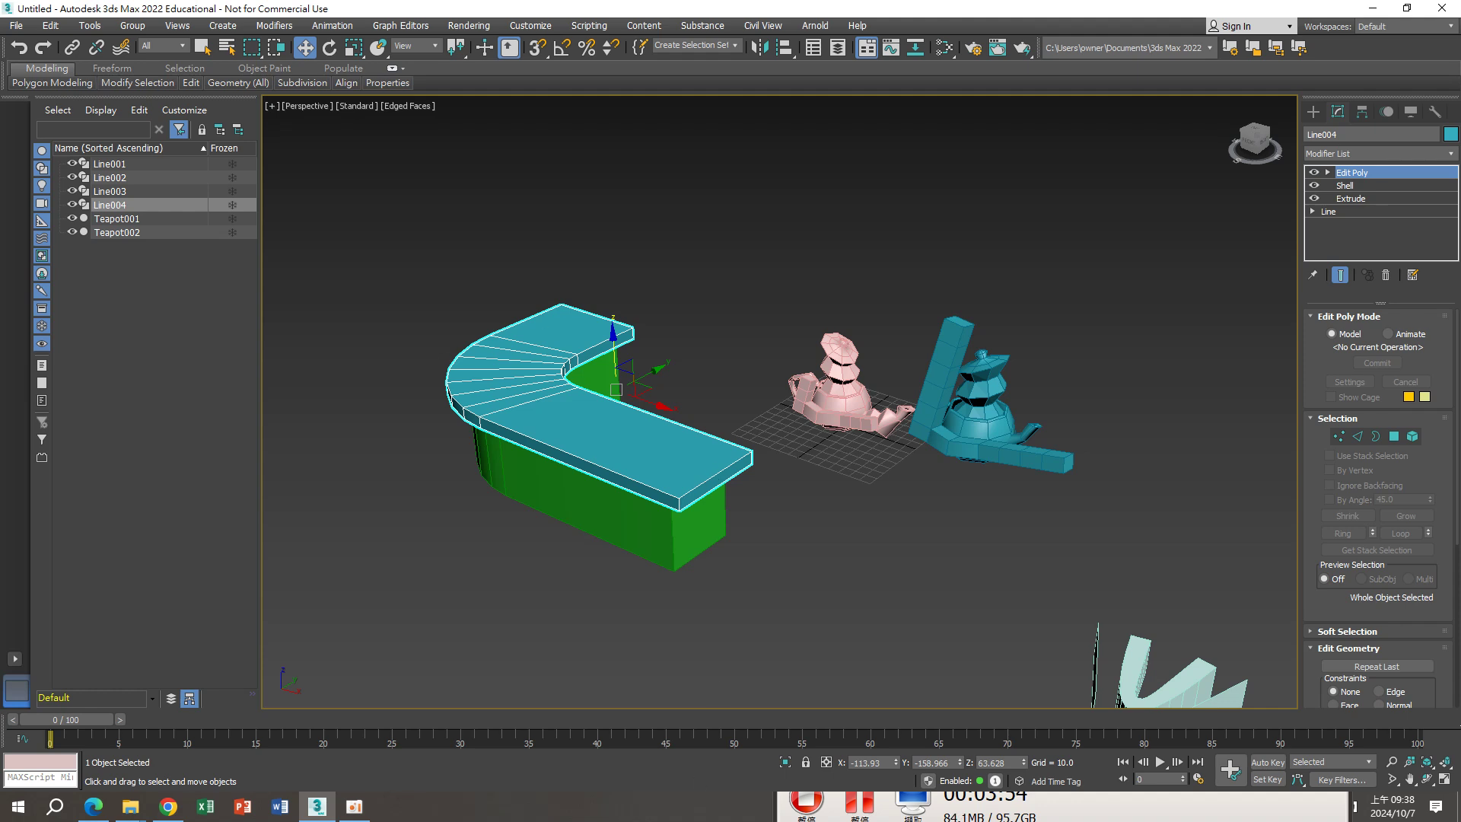
key("Delete")
left_click(662, 457)
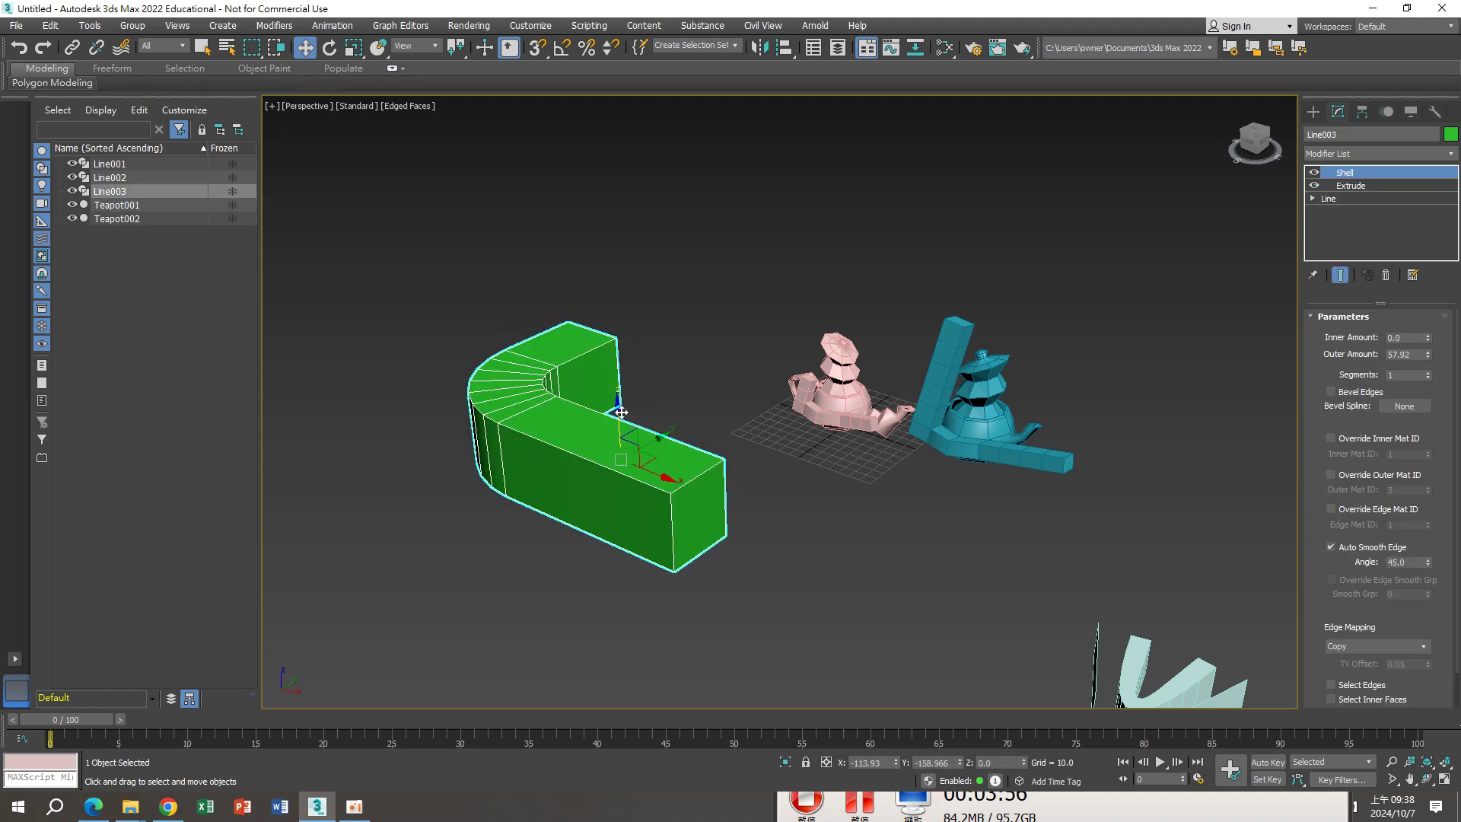
left_click_drag(619, 335, 615, 276, "shift")
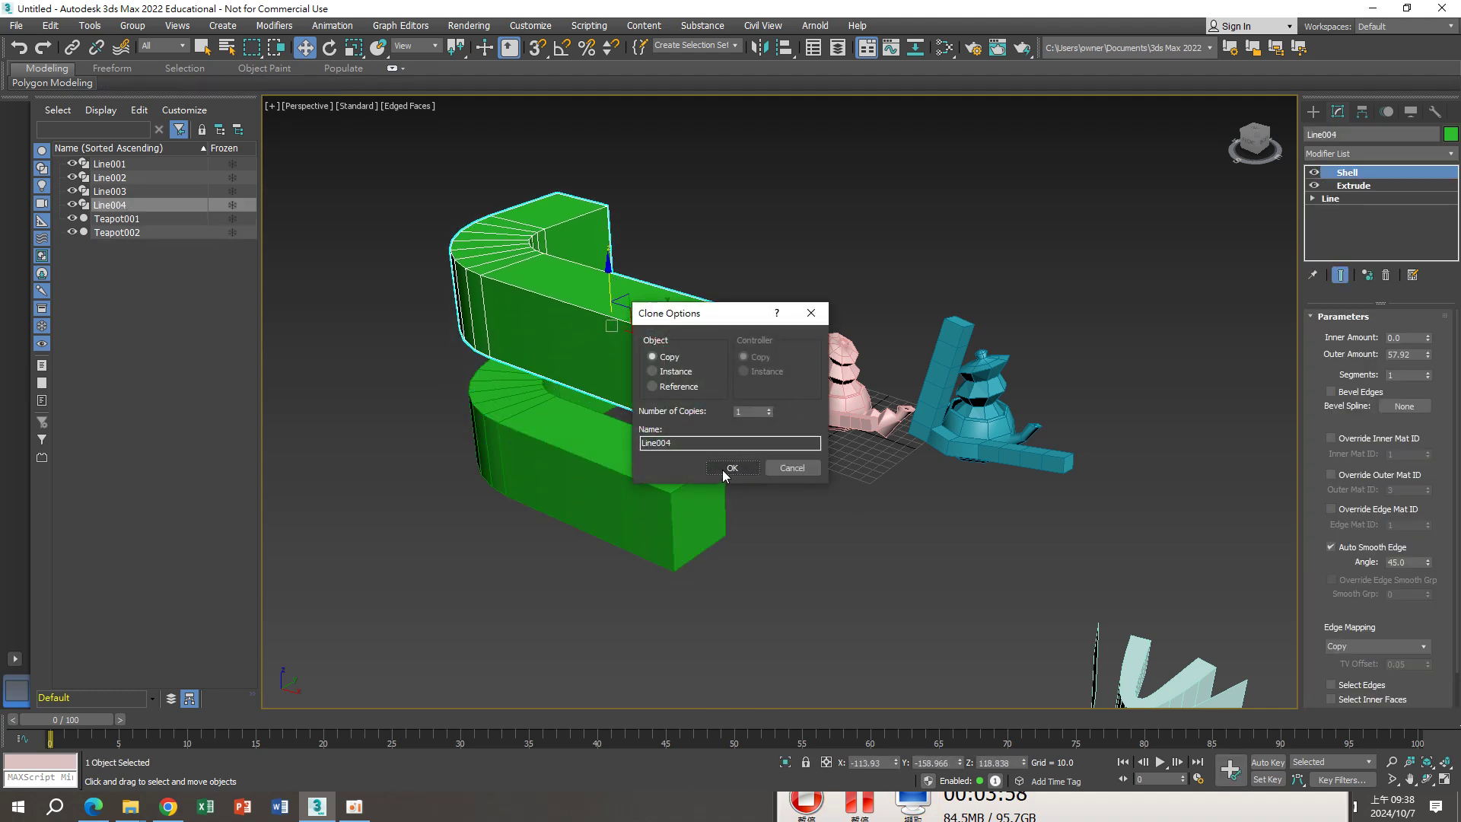
left_click(721, 466)
Set the copy's extrusion Amount to 9.5 and nudge it slightly up in Top view
left_click(1351, 186)
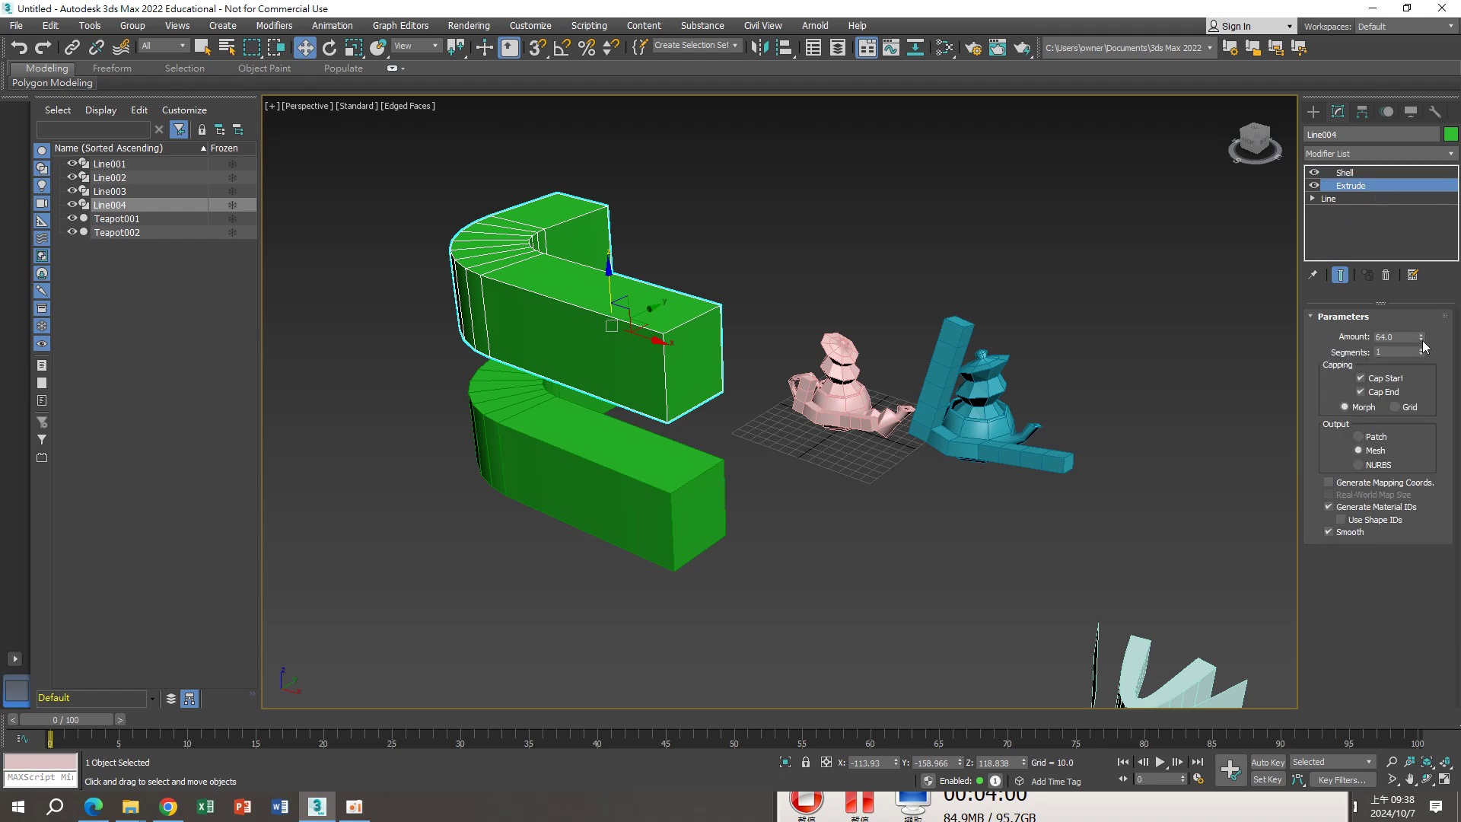
mouse_move(1421, 337)
left_mouse_down()
mouse_move(1423, 406)
mouse_move(1388, 412)
left_mouse_up()
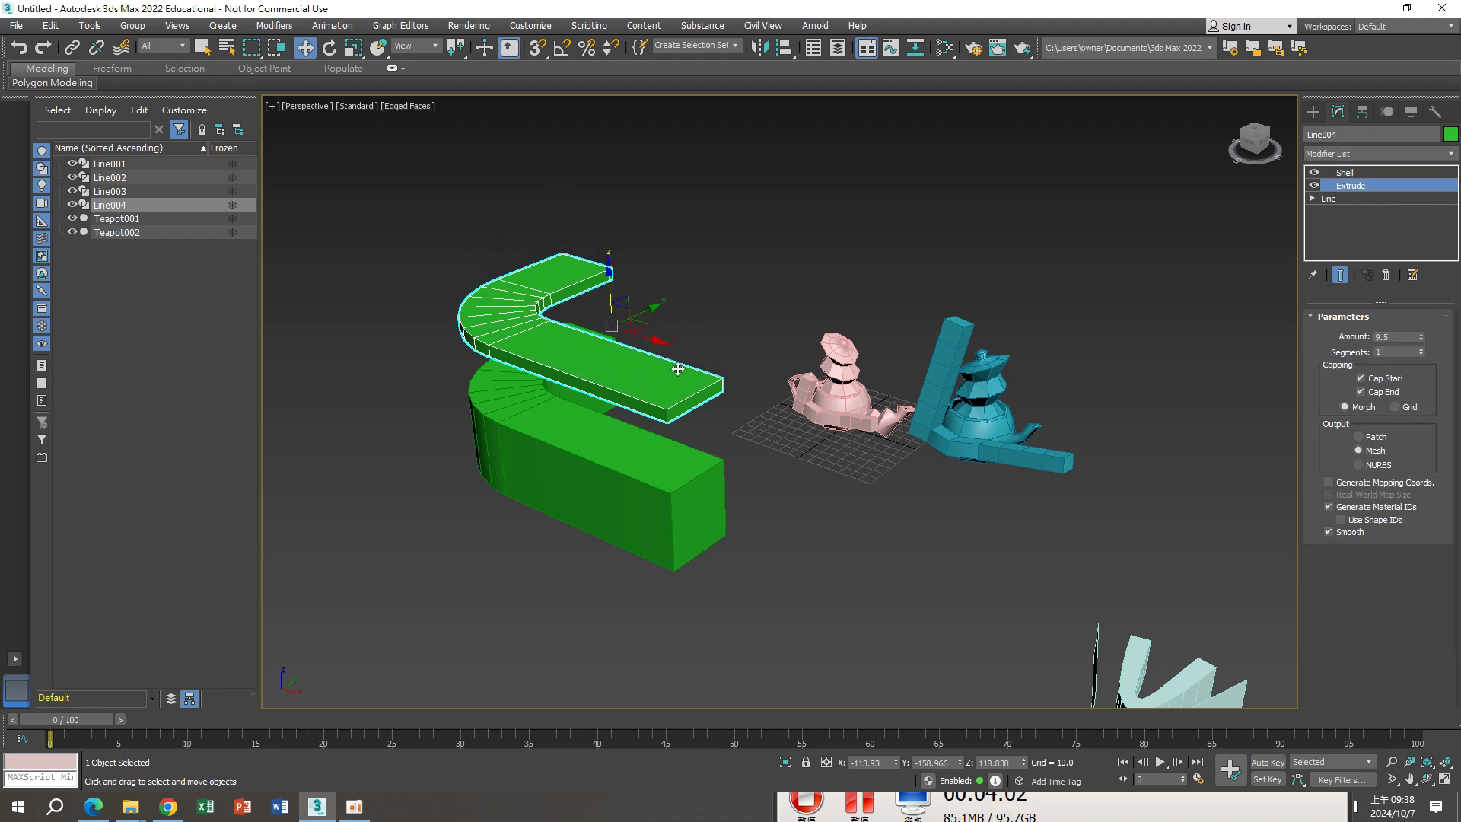
key("r")
middle_click_drag(614, 352, 642, 297, "alt")
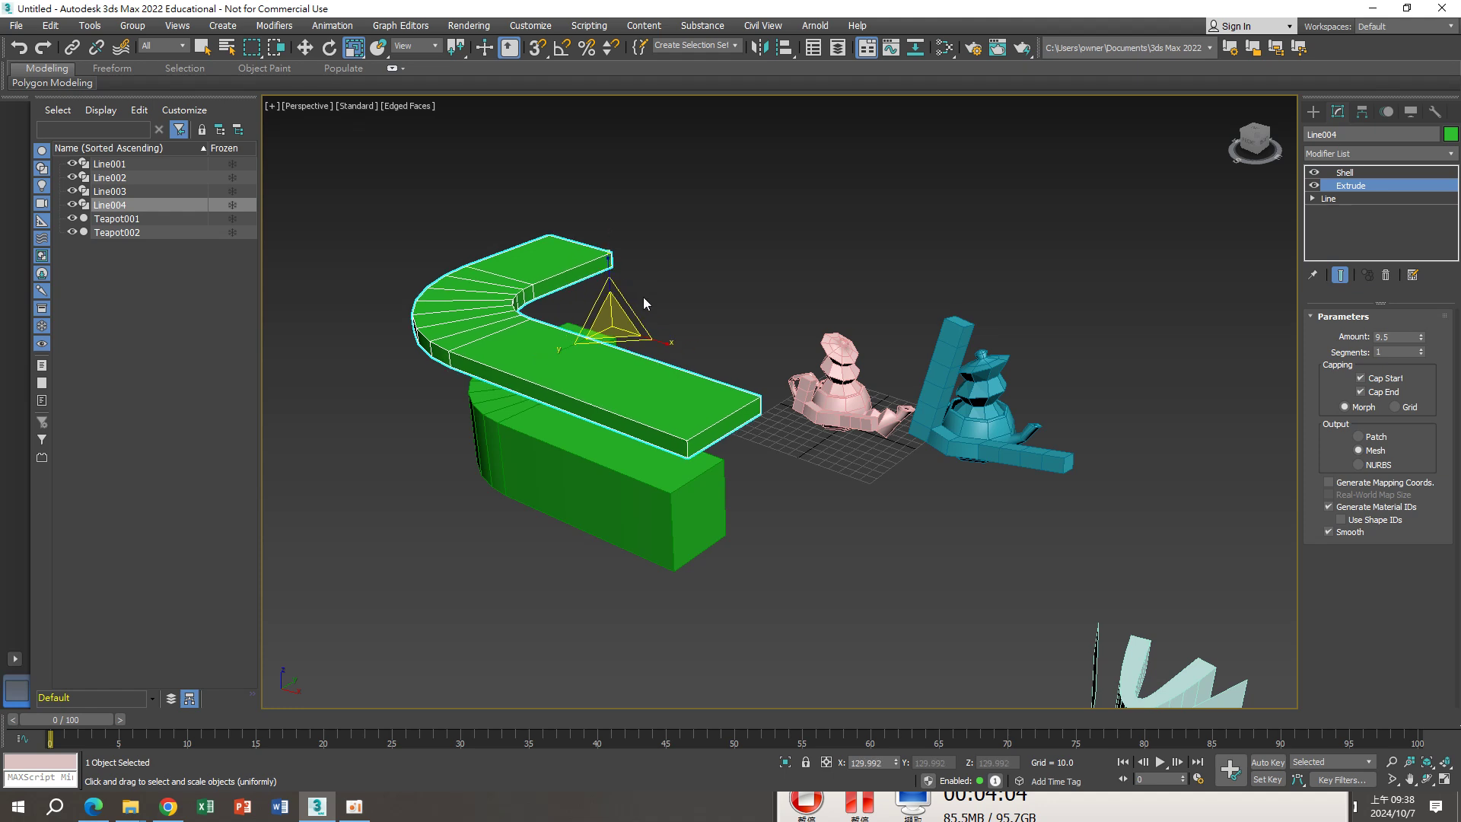
key("t")
middle_click_drag(659, 359, 675, 306)
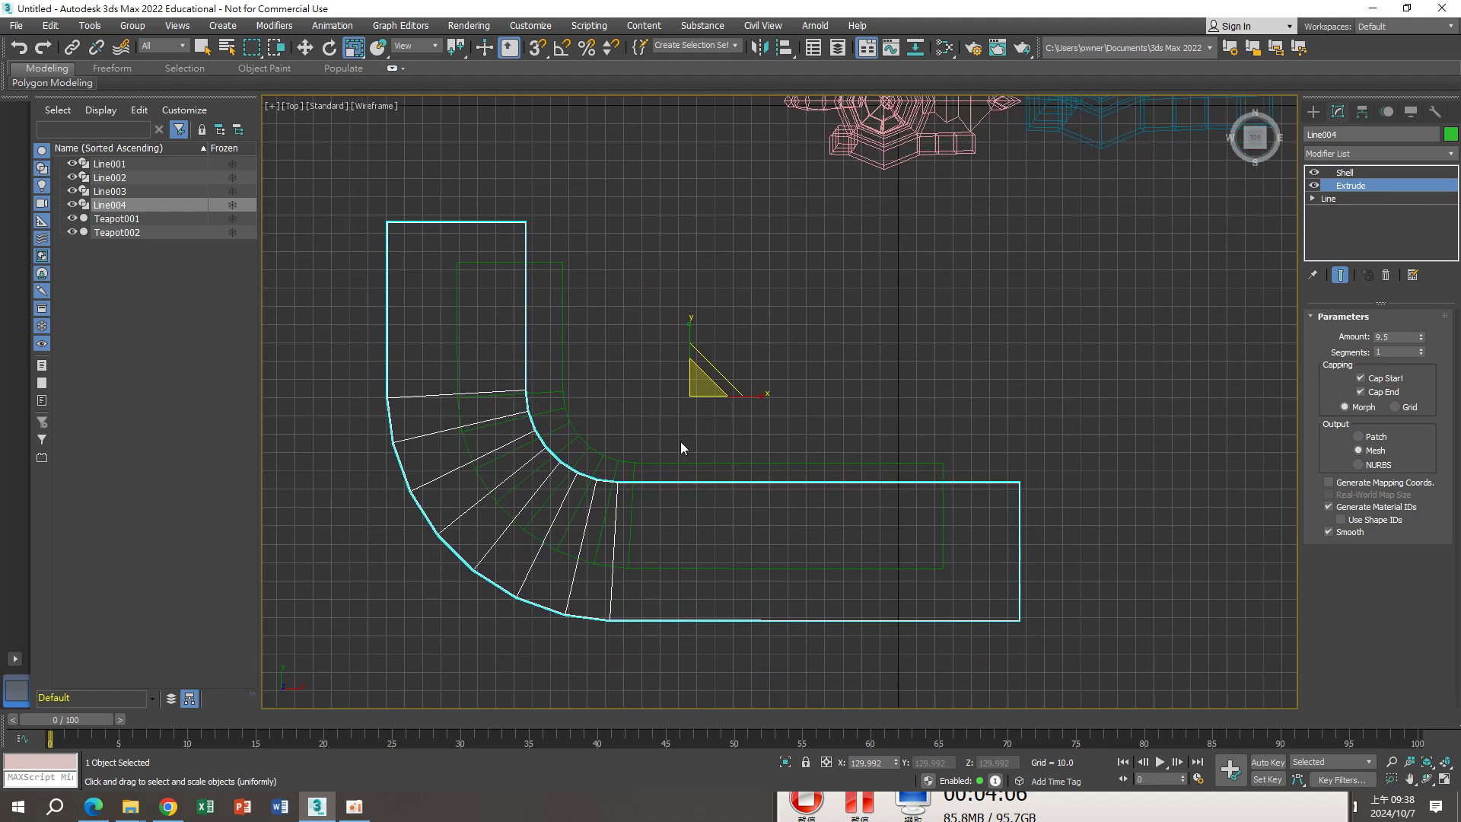
key("w")
left_click_drag(716, 376, 710, 365)
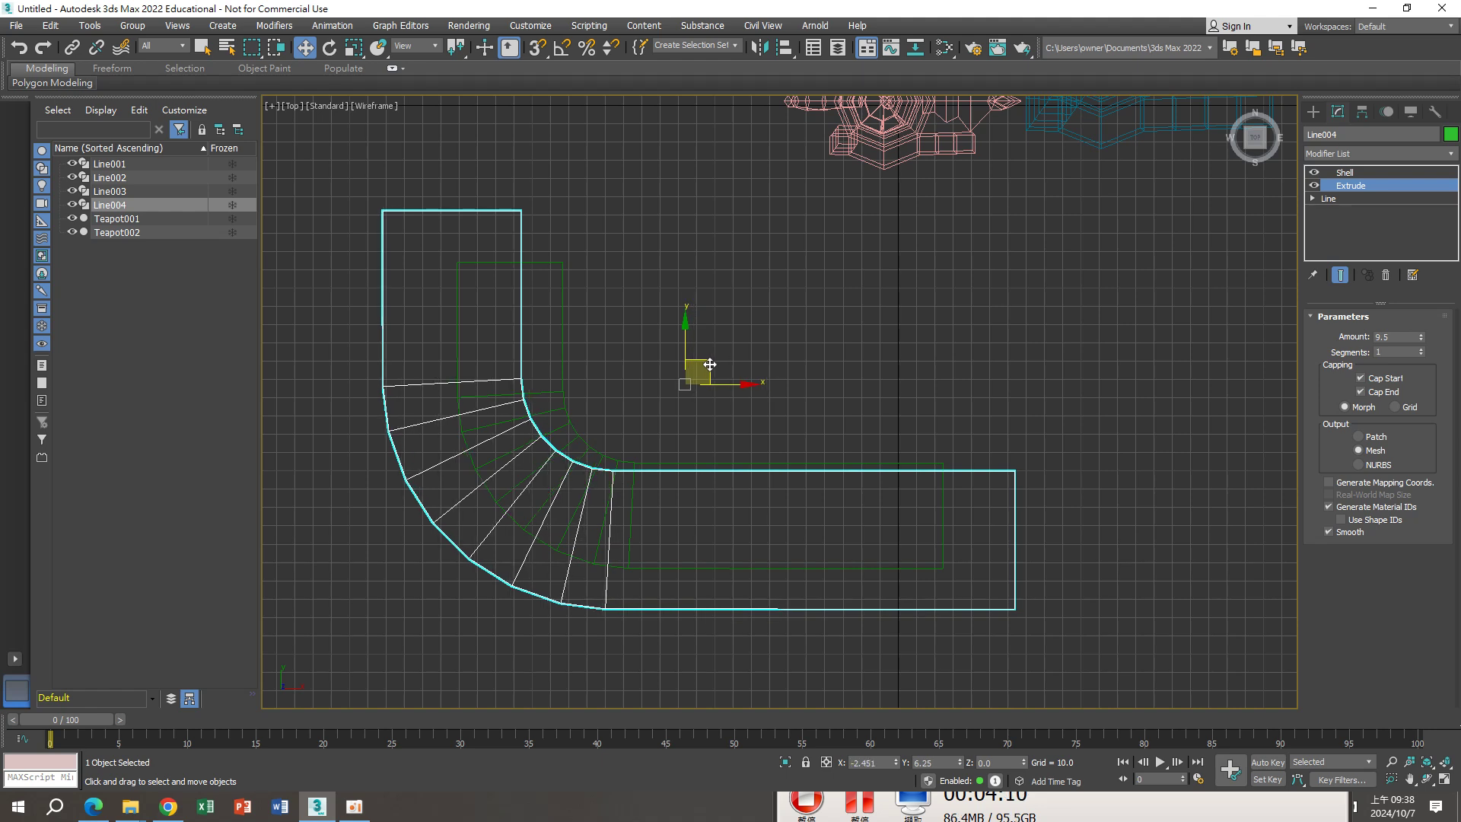
Add an Edit Poly modifier to the upper slab using the 'xed' search
type("xed")
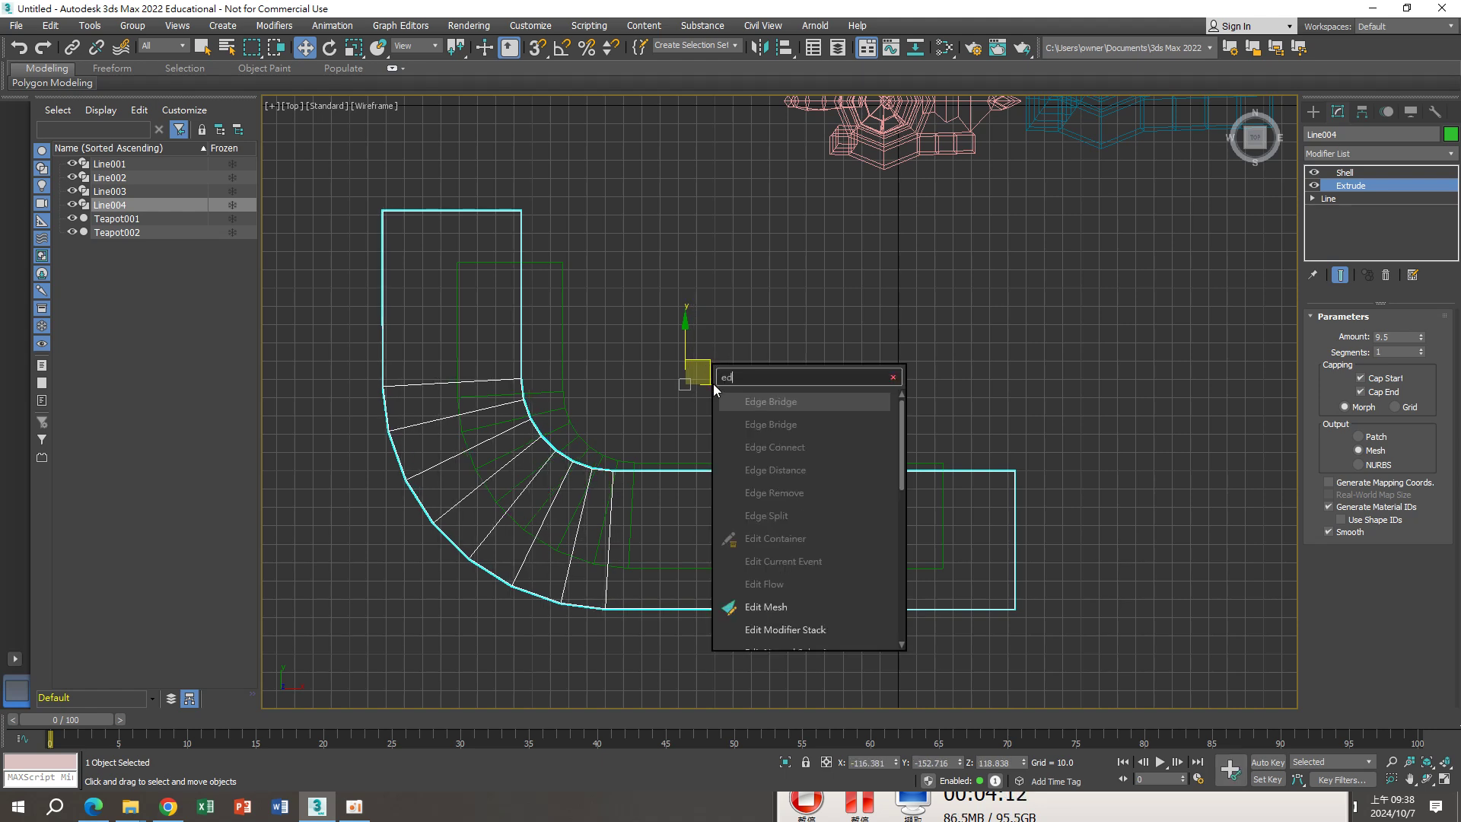
scroll(713, 382, "down", 2)
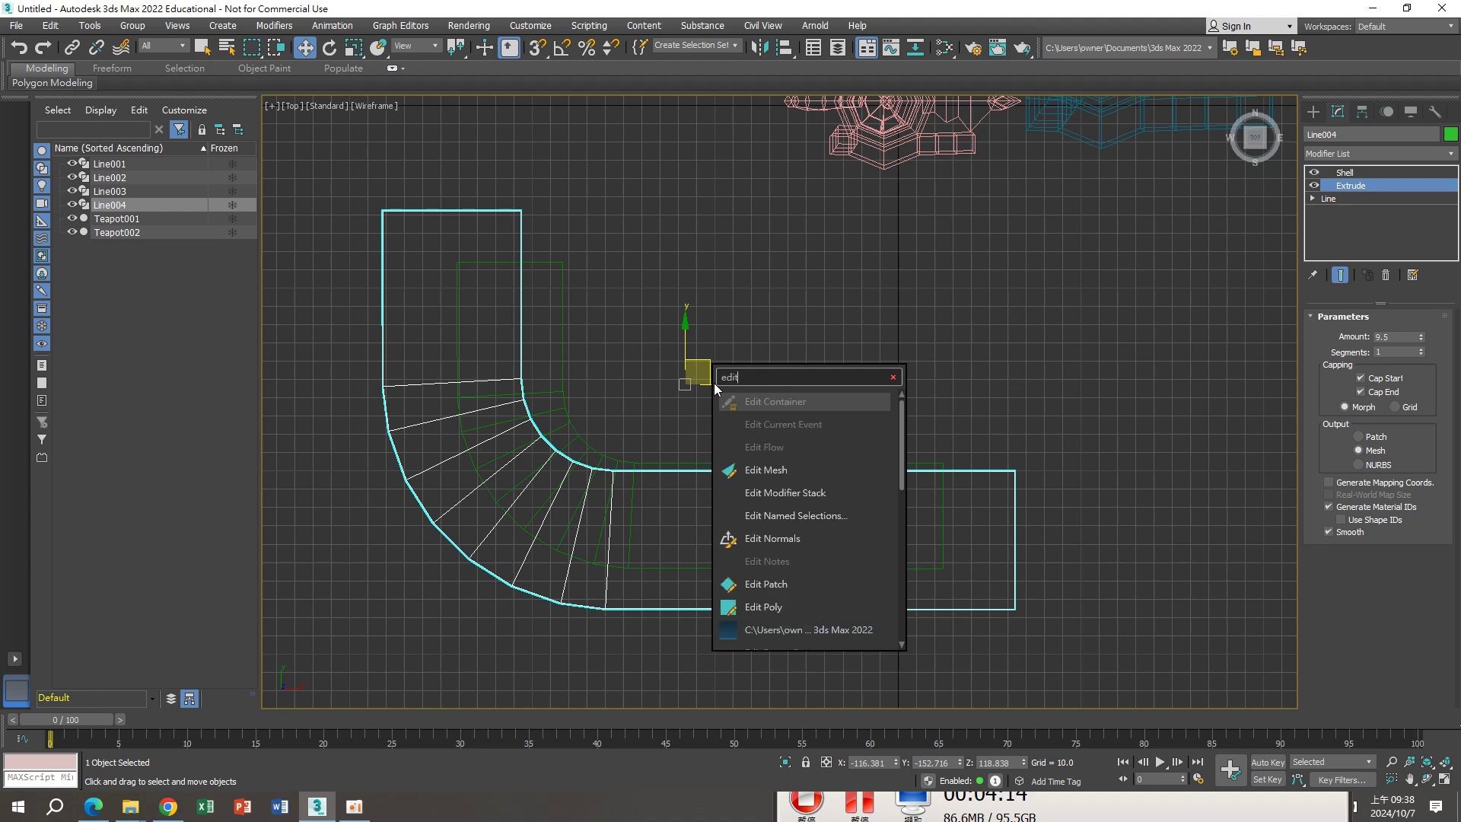
left_click(751, 606)
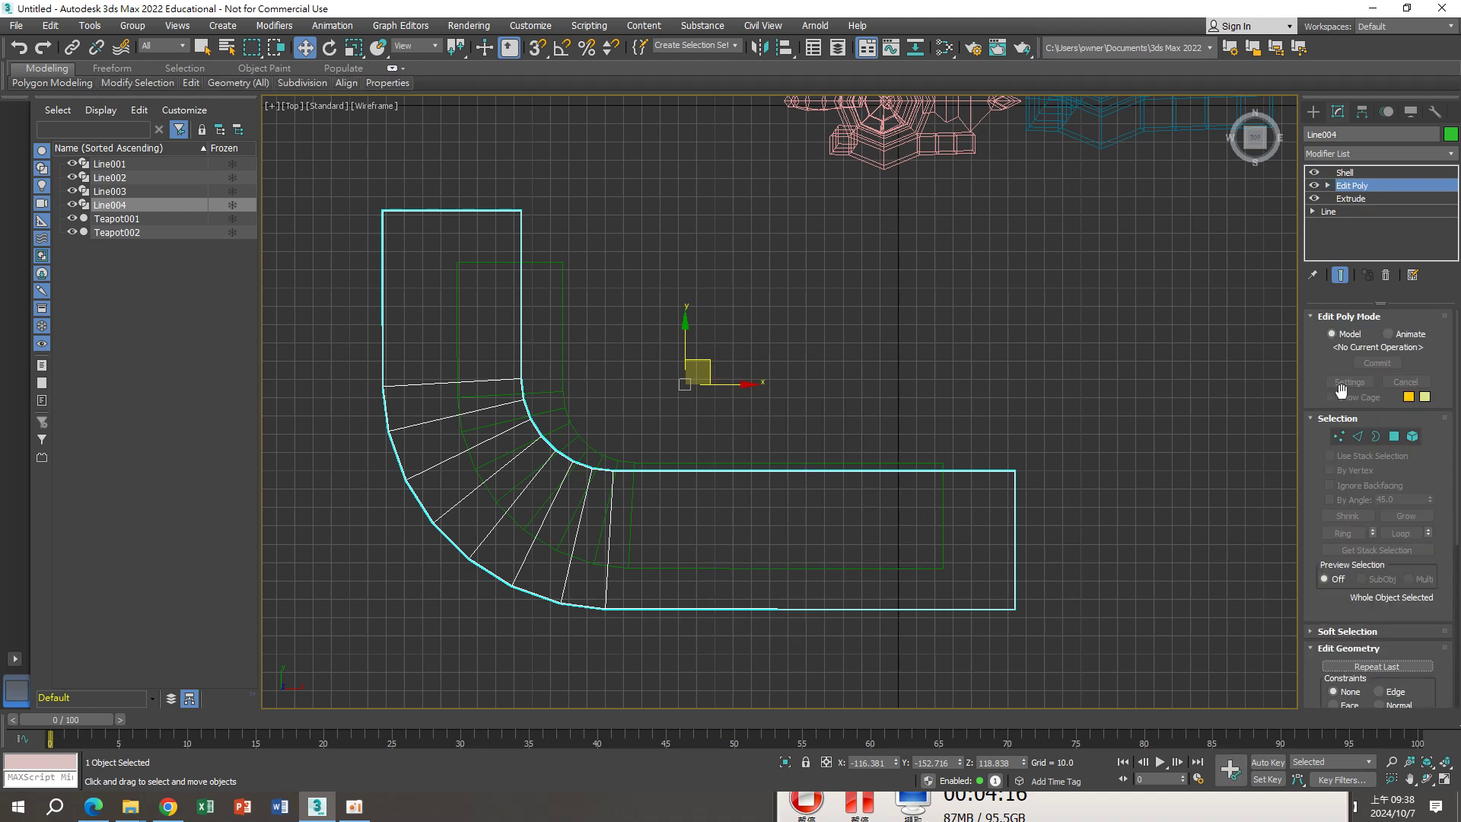
Test-move the curved section's vertices, cancel both moves, and exit vertex mode
left_click(1338, 436)
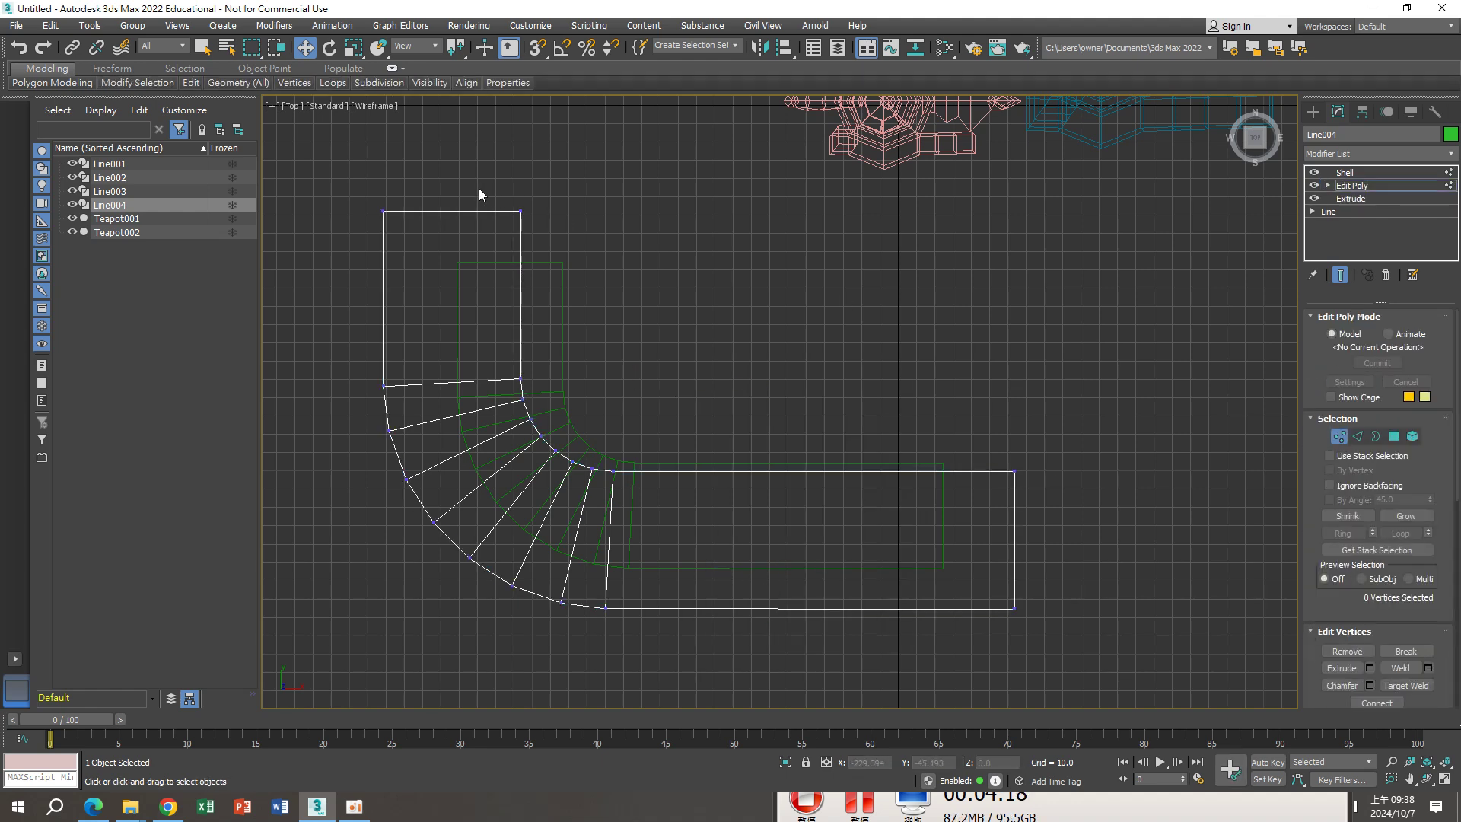
left_click_drag(481, 184, 837, 522)
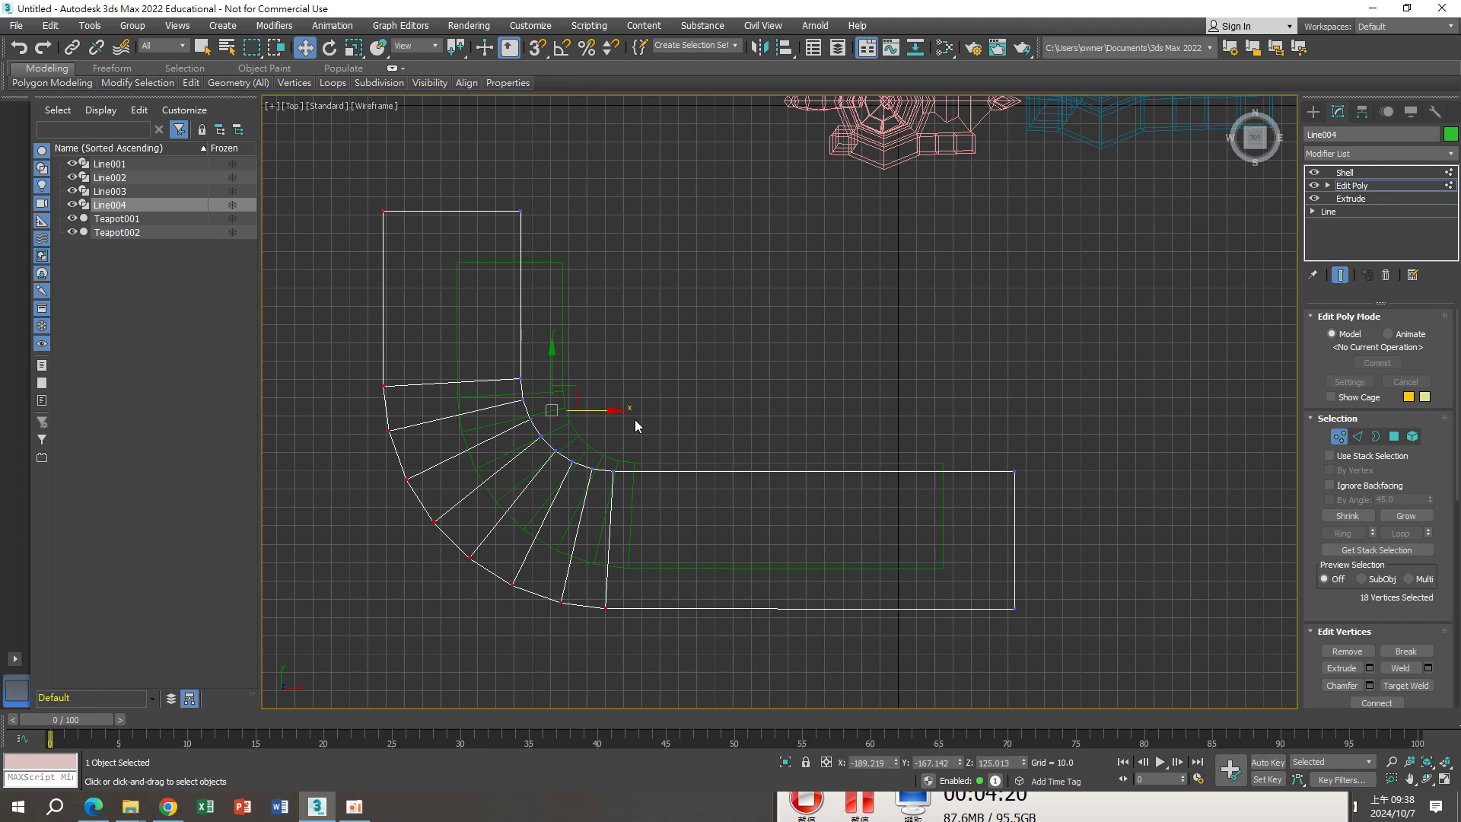
left_click_drag(609, 412, 628, 418)
right_click(628, 417)
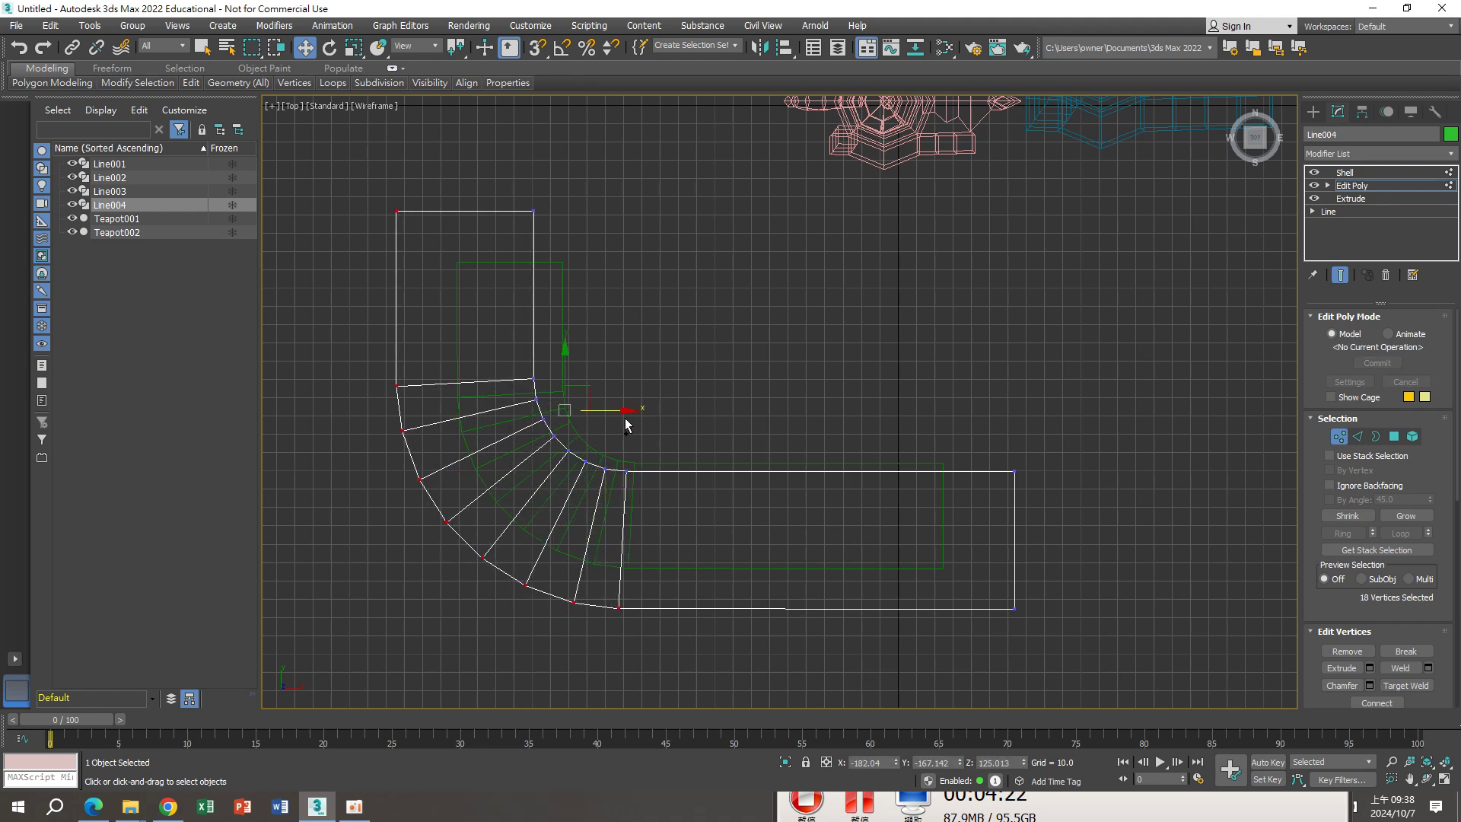
left_click(693, 354)
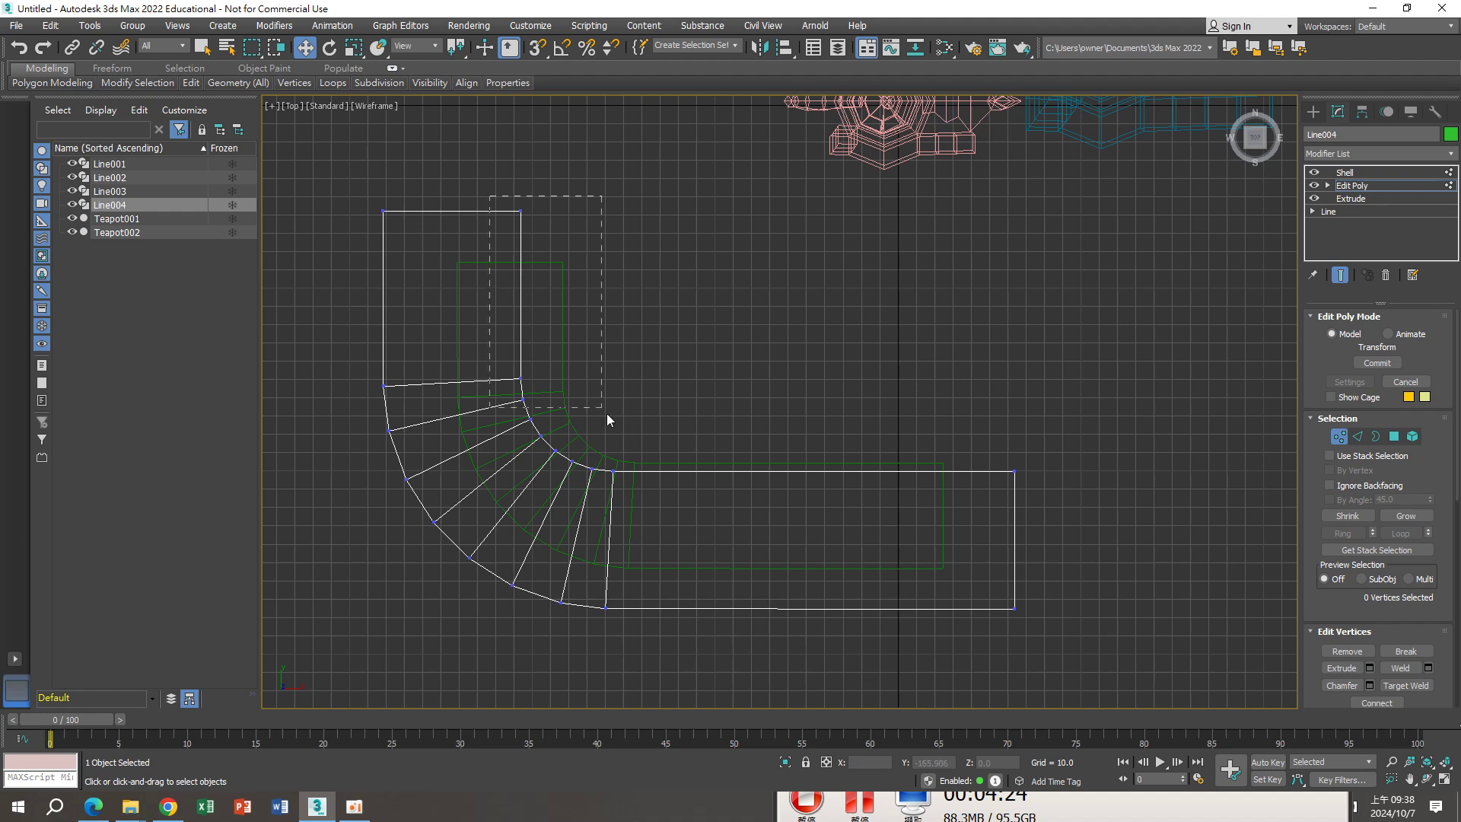
left_click_drag(537, 214, 674, 508)
left_click_drag(612, 412, 620, 411)
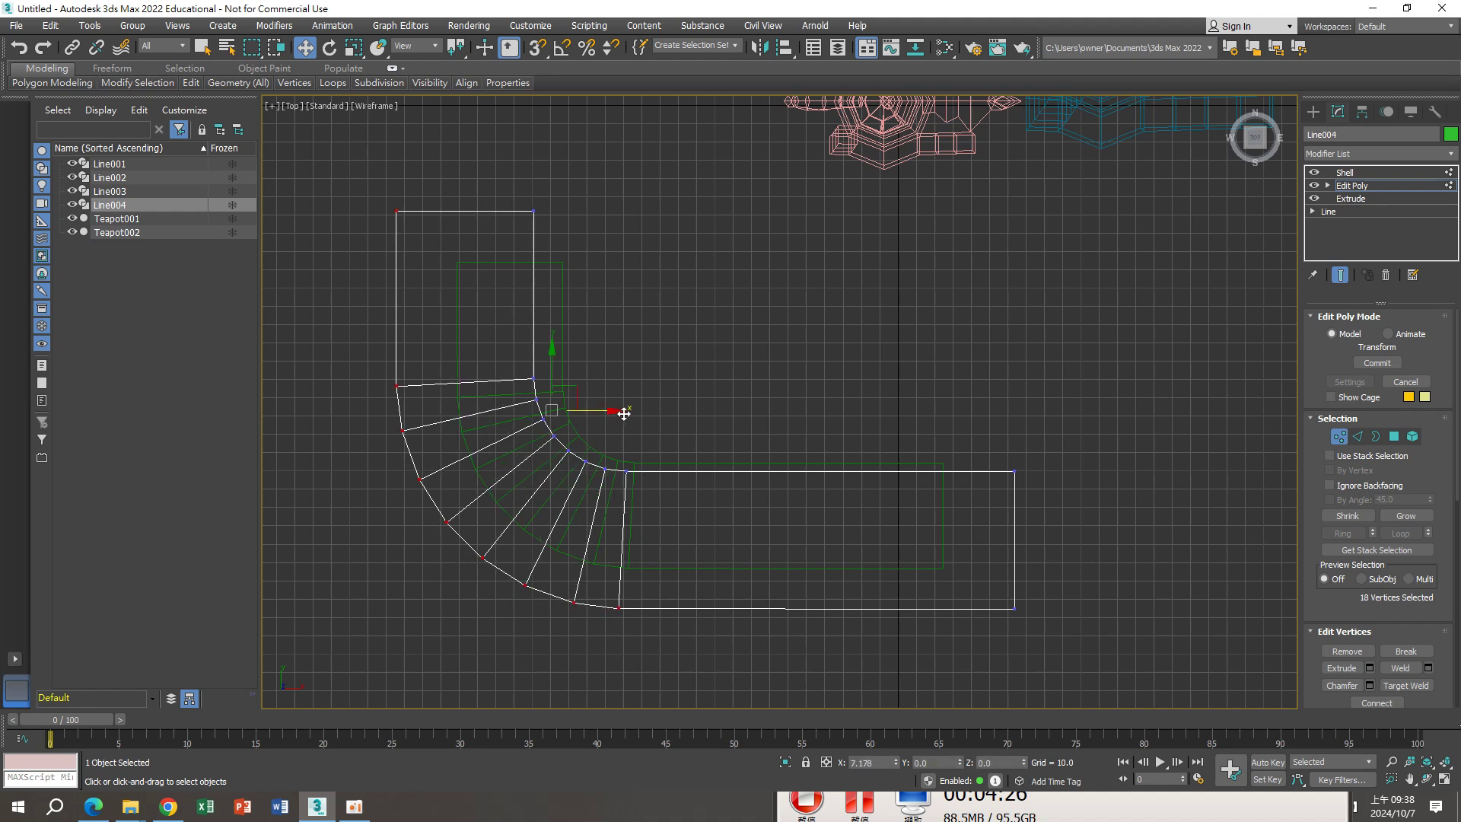
right_click(620, 411)
left_click(747, 396)
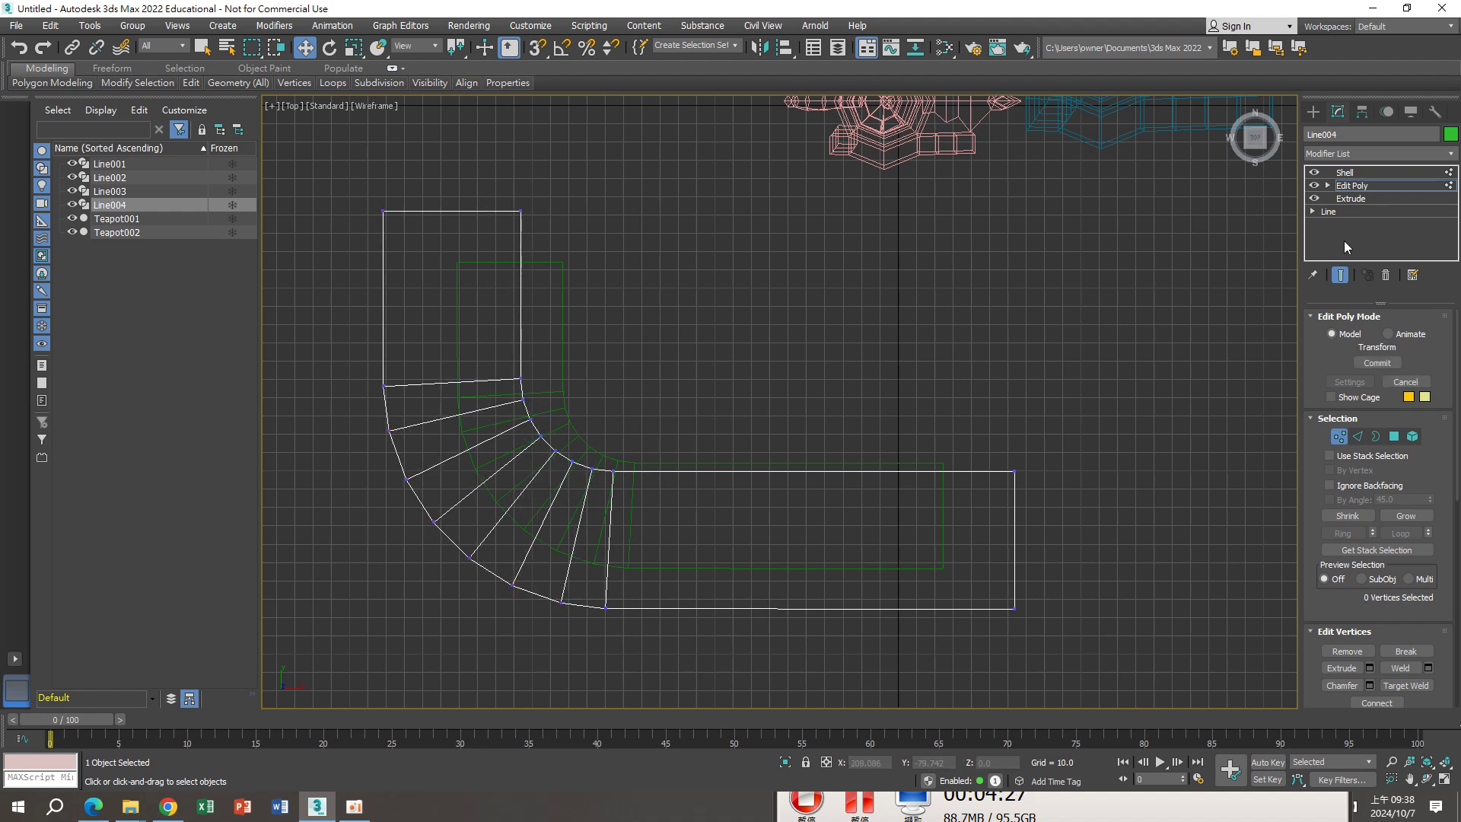
left_click(1351, 185)
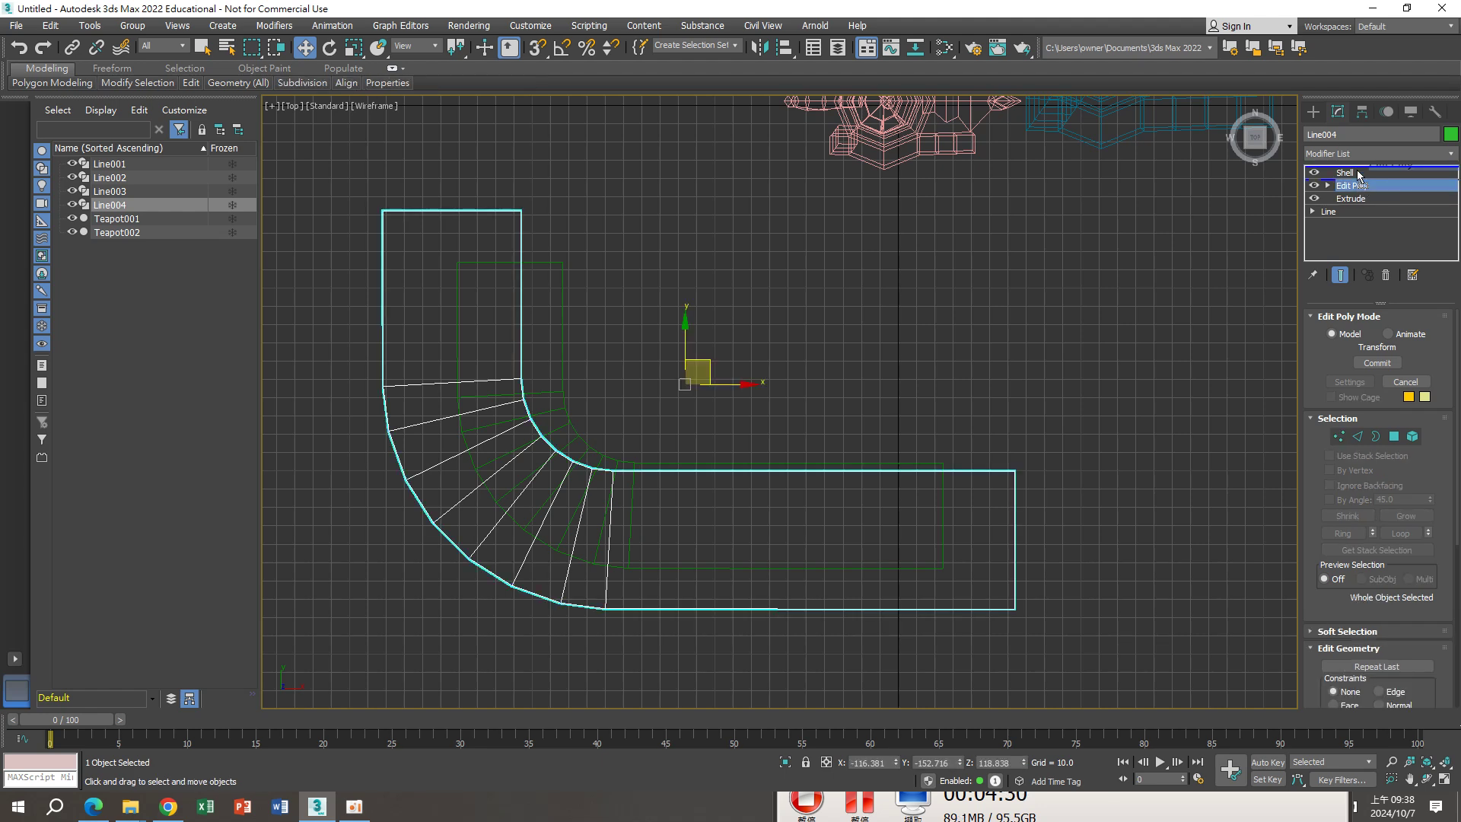
Reselect Line004 and shift its inner-curve vertices right, then up, at Vertex level
left_click(1009, 268)
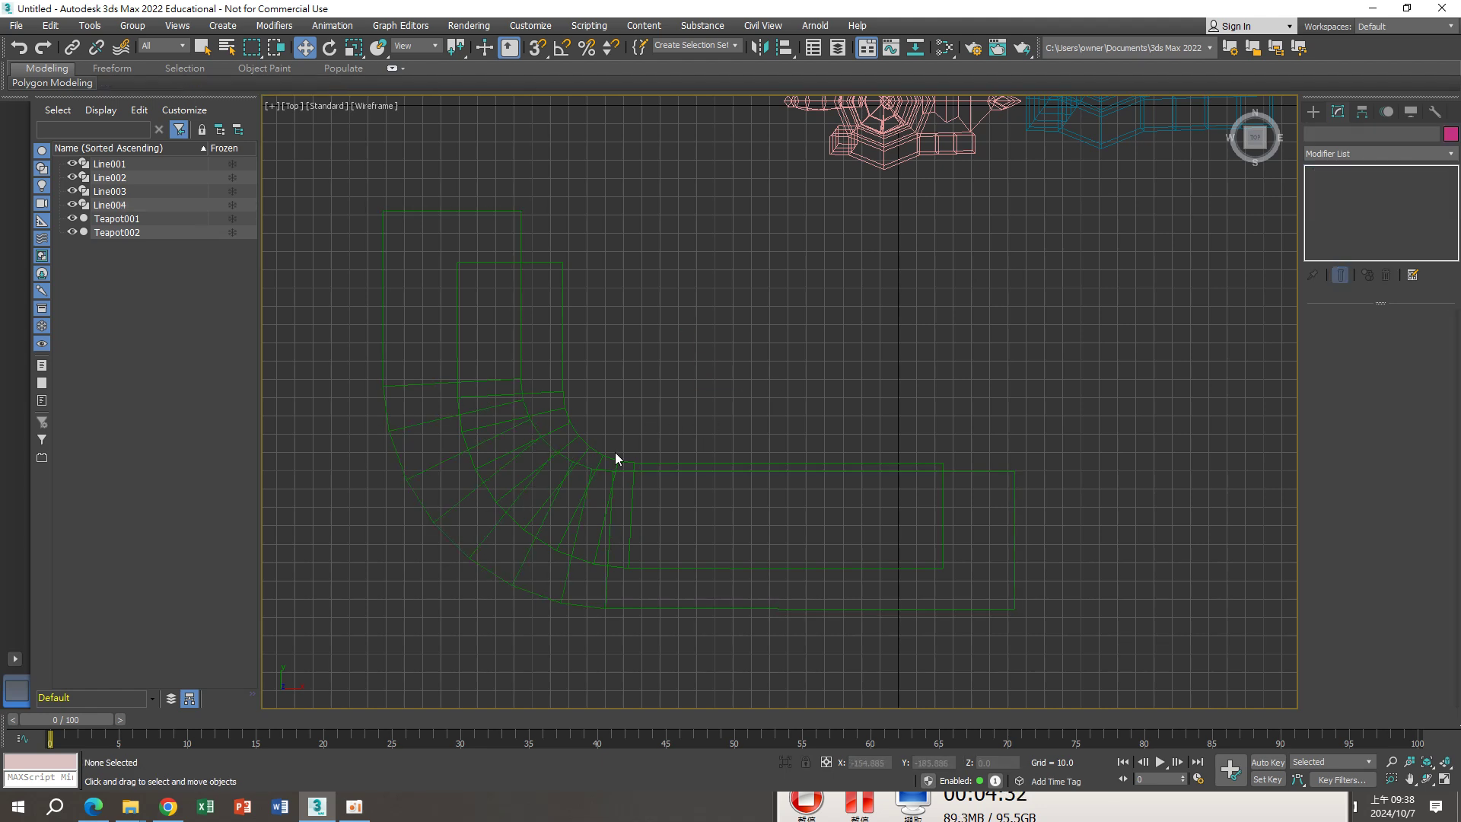
left_click(518, 335)
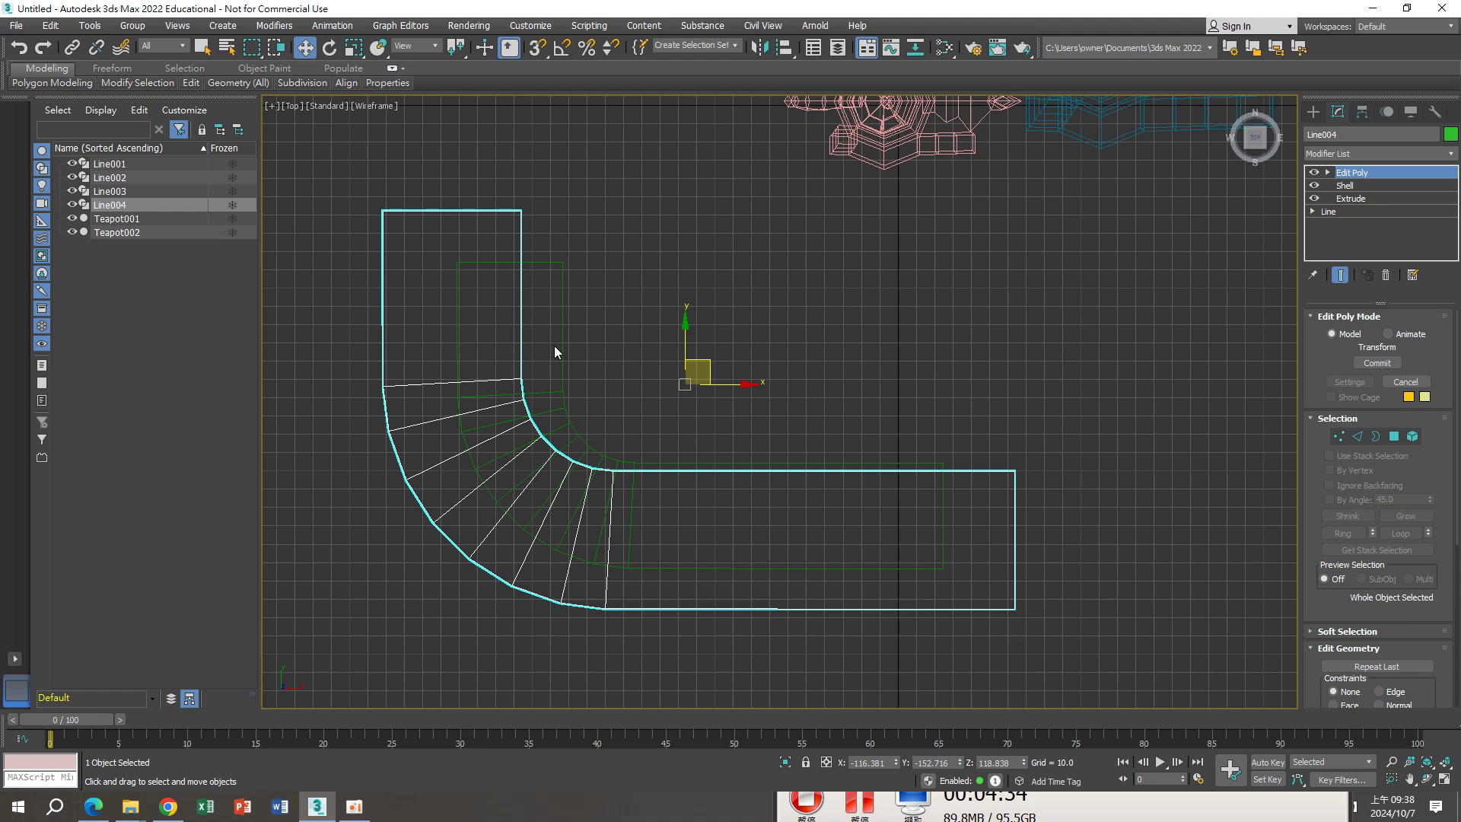
key("1")
left_click_drag(551, 346, 645, 482)
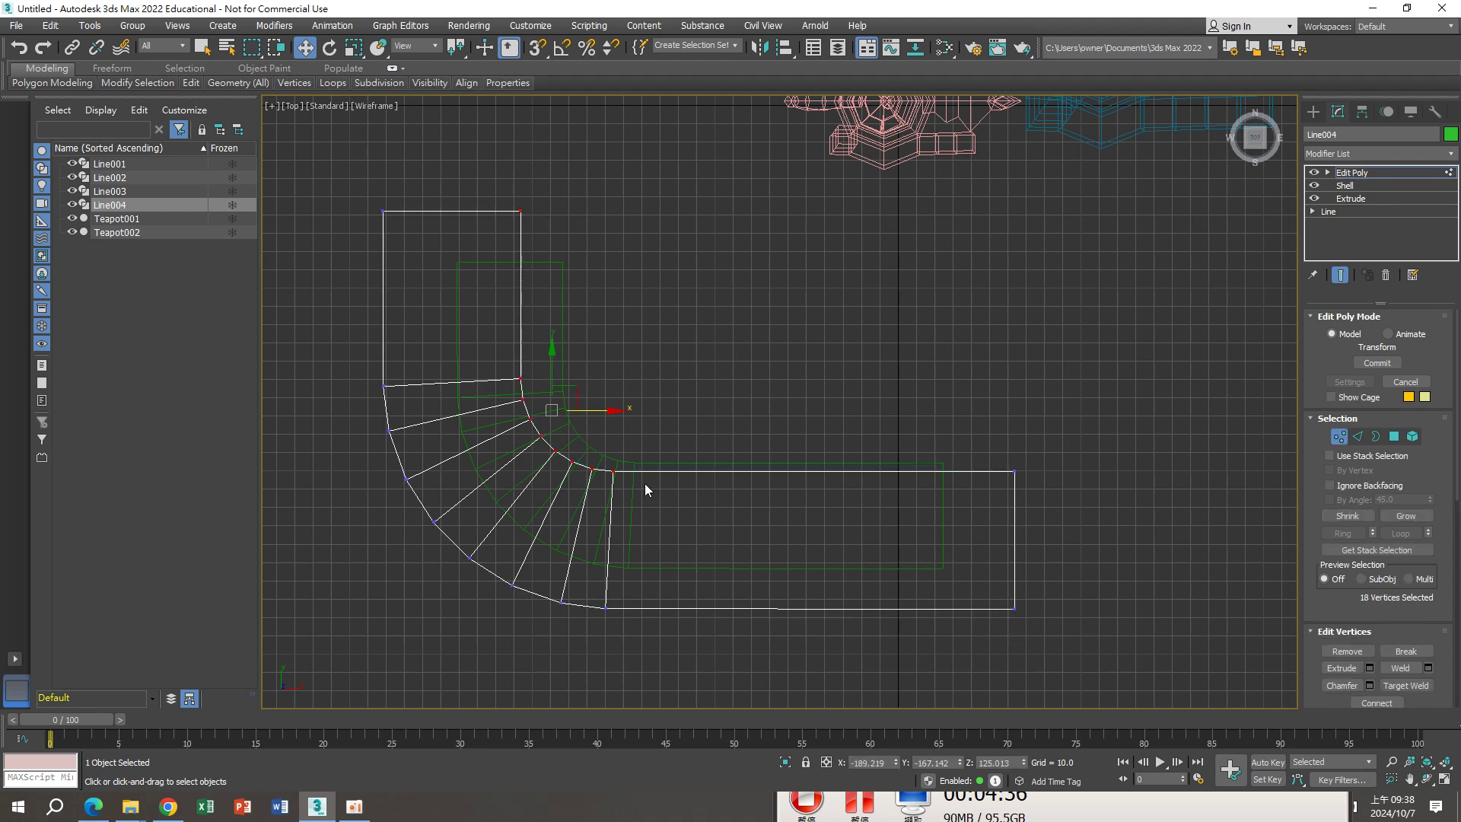
left_click_drag(602, 414, 669, 425)
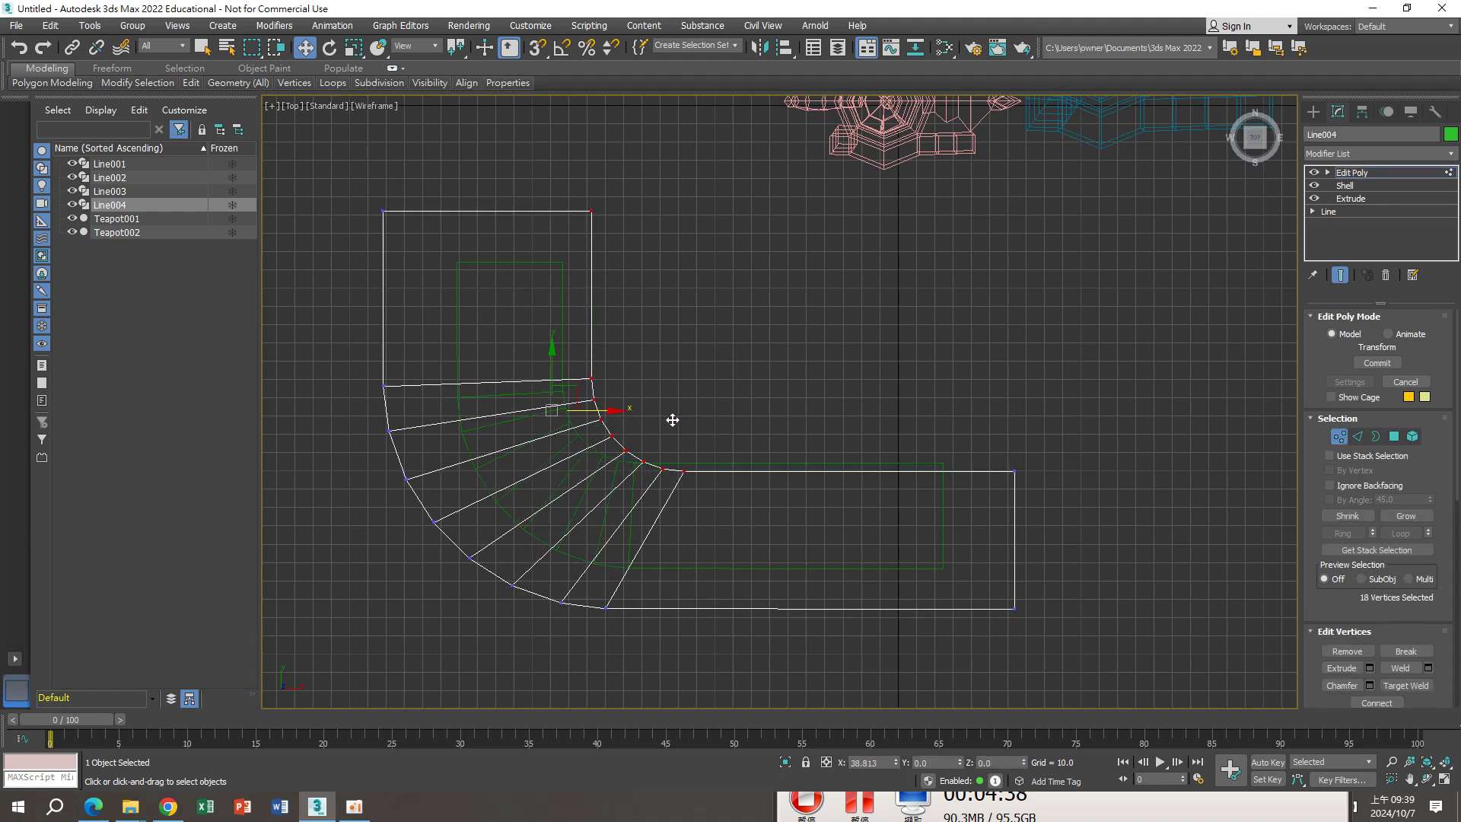
left_click_drag(527, 354, 1115, 507)
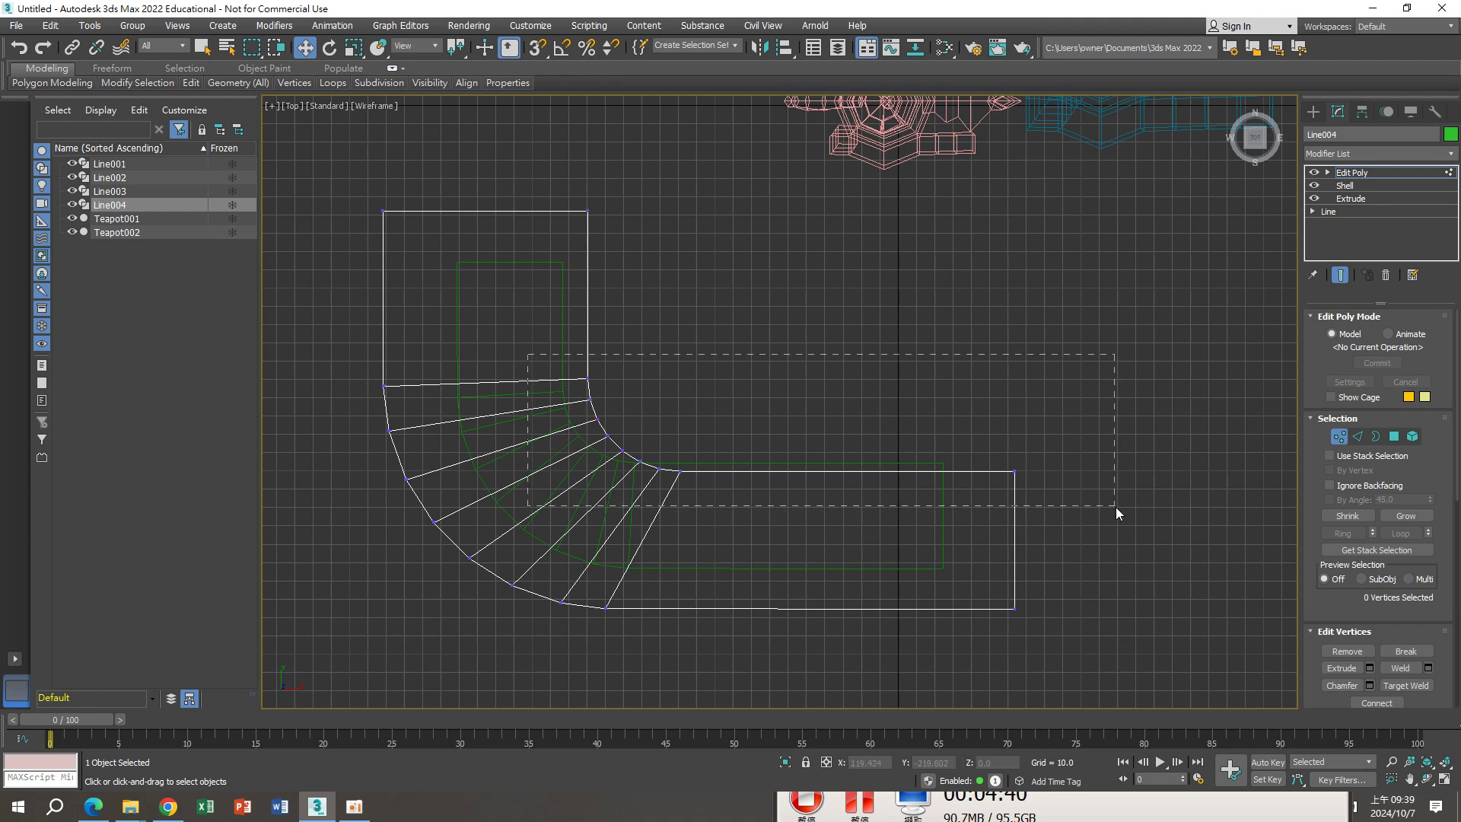
left_click_drag(667, 392, 668, 359)
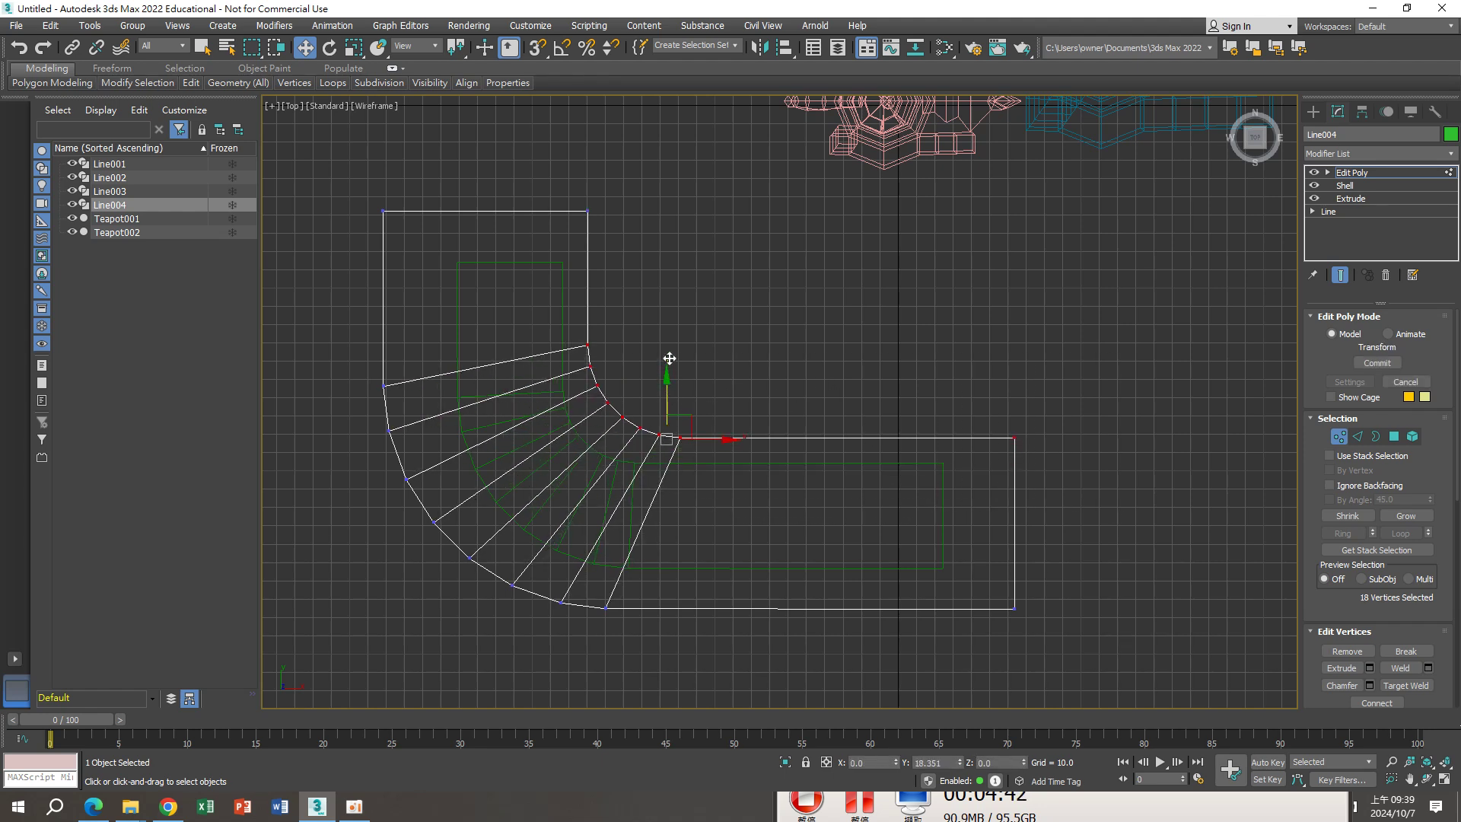
left_click(1366, 173)
scroll(901, 391, "down", 3)
Change the upper slab's object colour to blue in Perspective view
key("p")
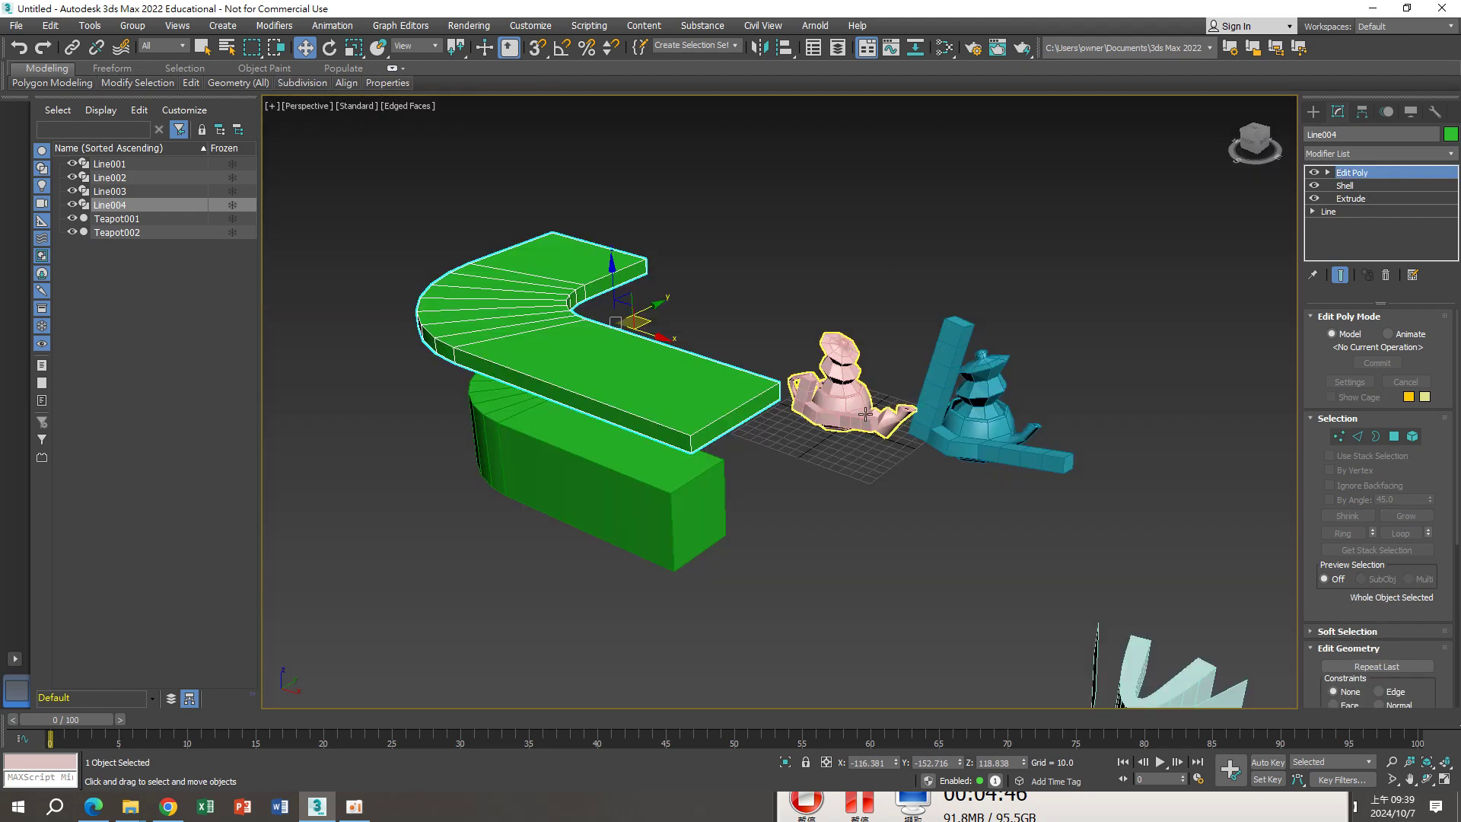
middle_click_drag(866, 414, 1142, 342, "alt")
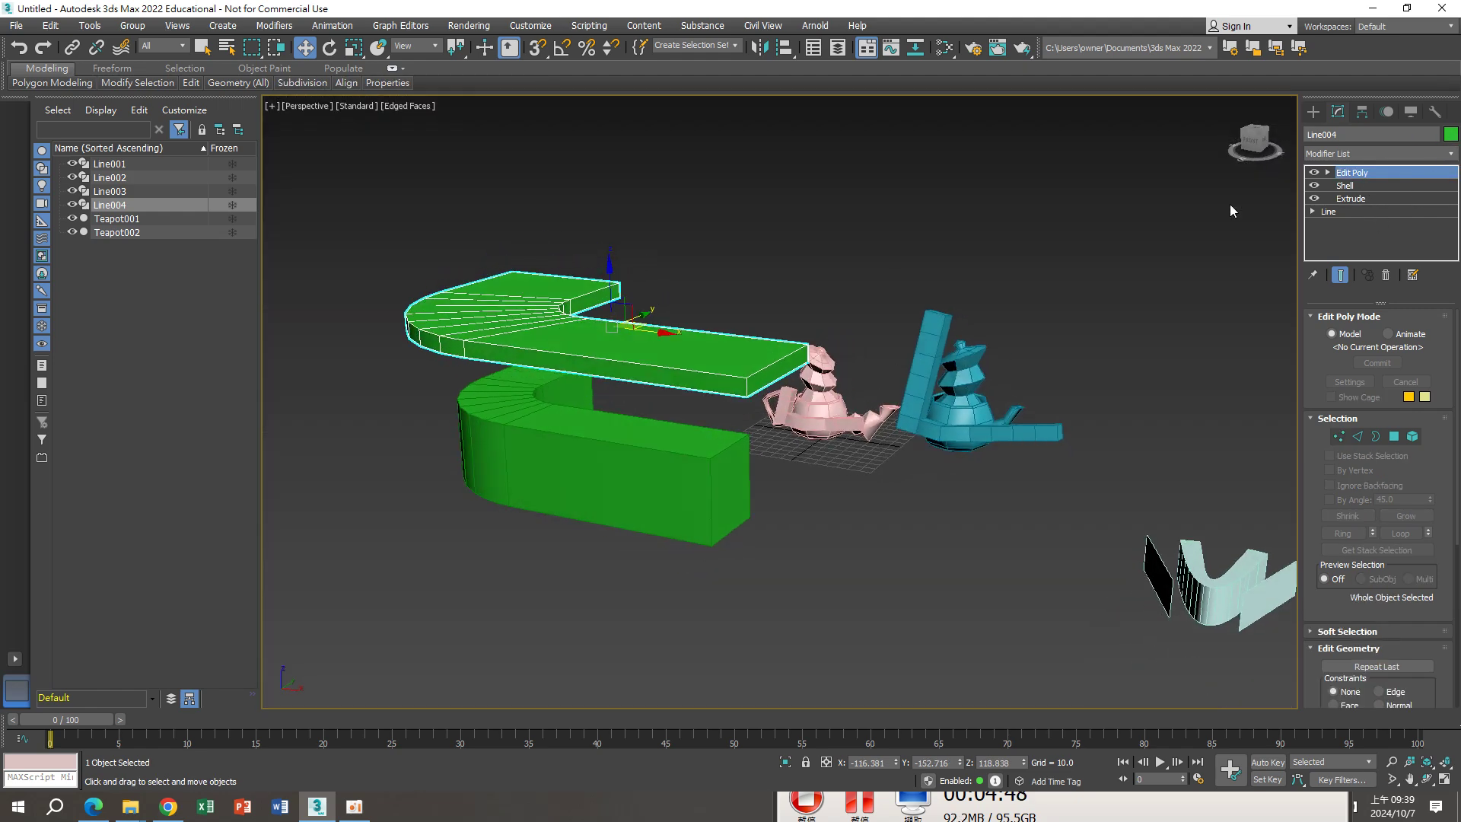
left_click(1450, 135)
left_click(772, 393)
left_click(806, 486)
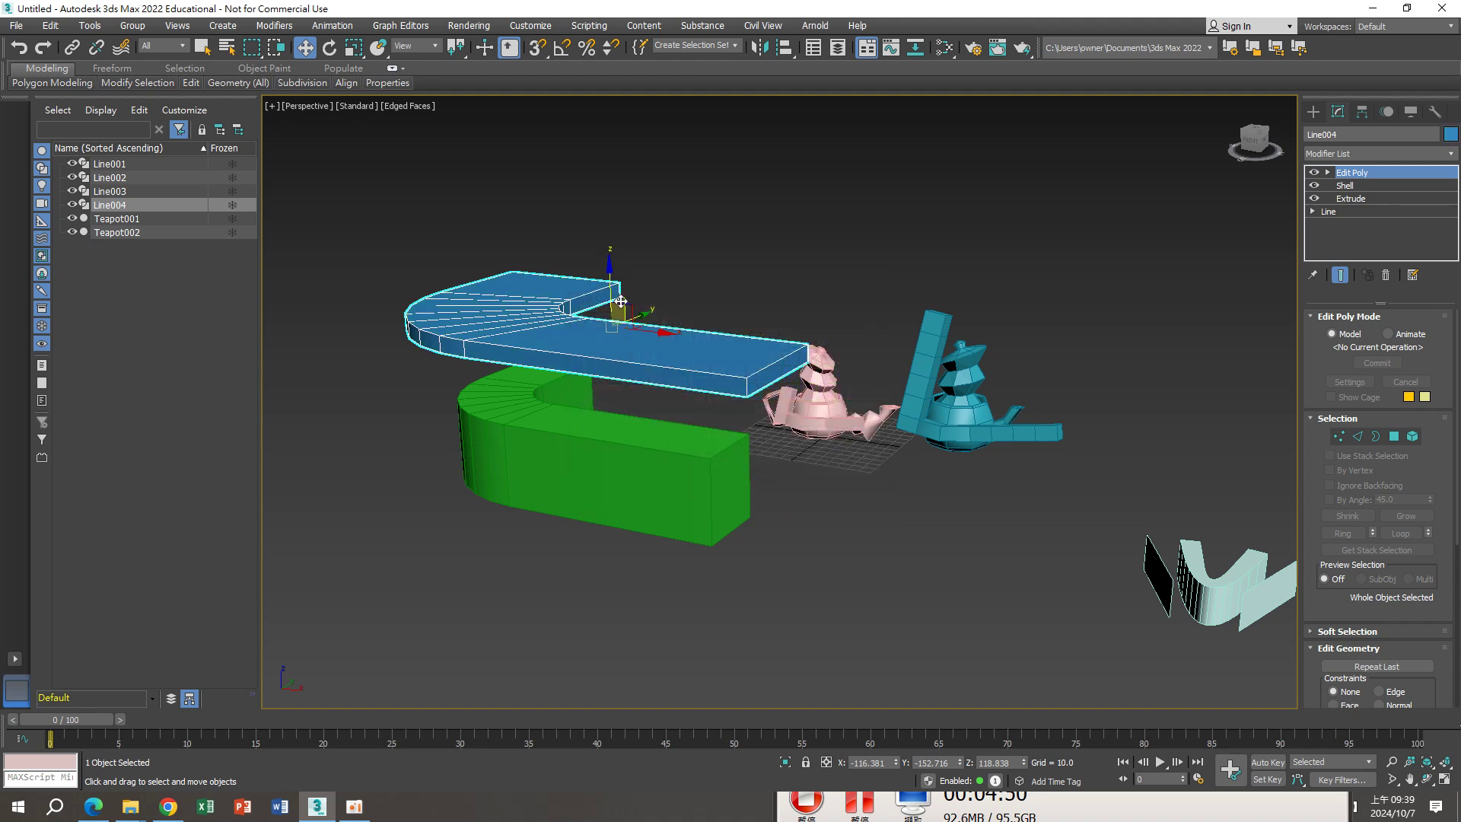
Reduce the slab's Extrude Amount from 9.5 to 5.5, accepting the stack warning
mouse_move(628, 301)
middle_mouse_down("alt")
mouse_move(635, 313)
mouse_move(693, 299)
mouse_move(632, 340)
middle_mouse_up("alt")
left_click(1390, 198)
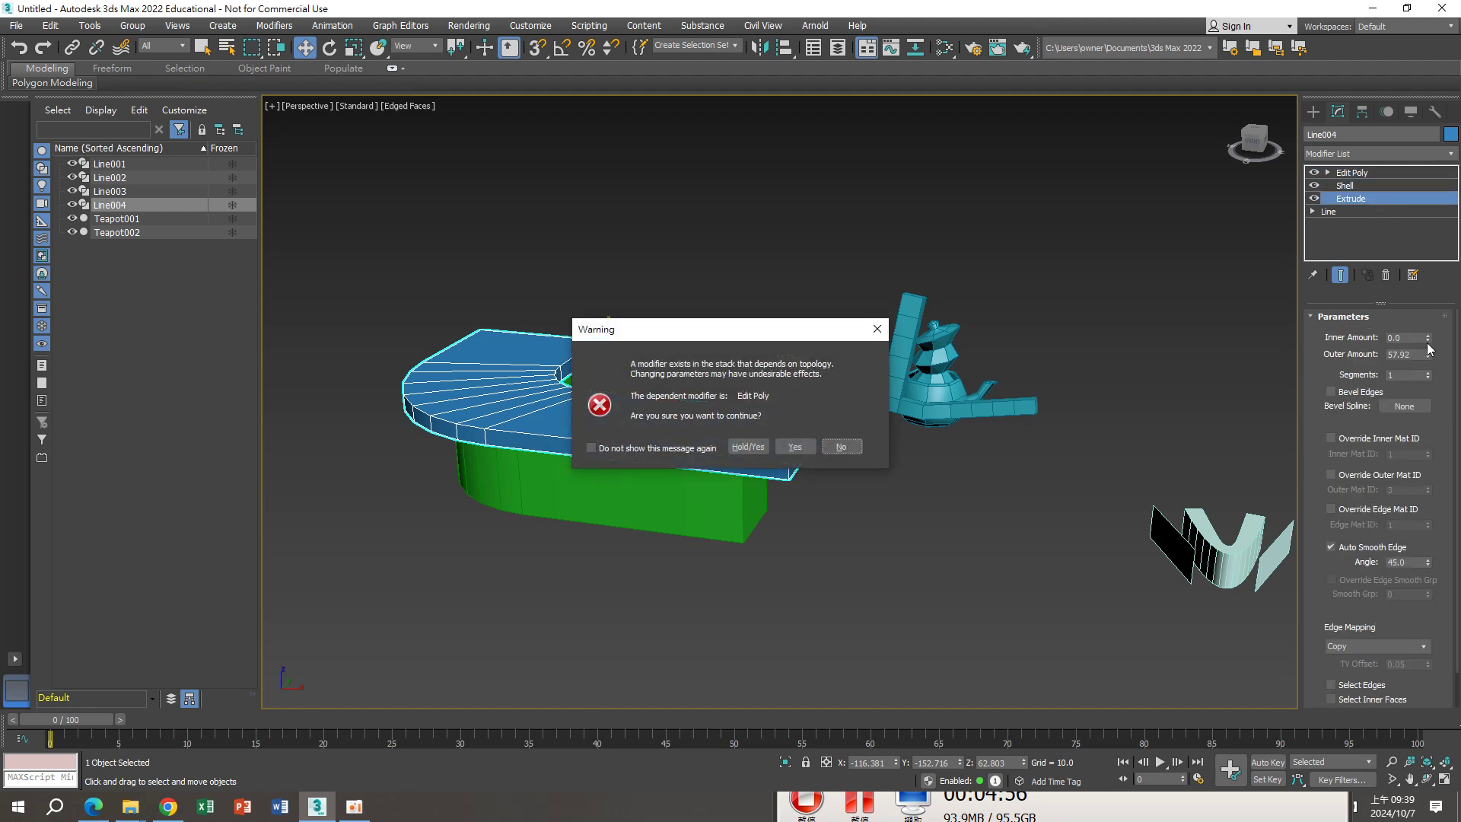
left_click(795, 447)
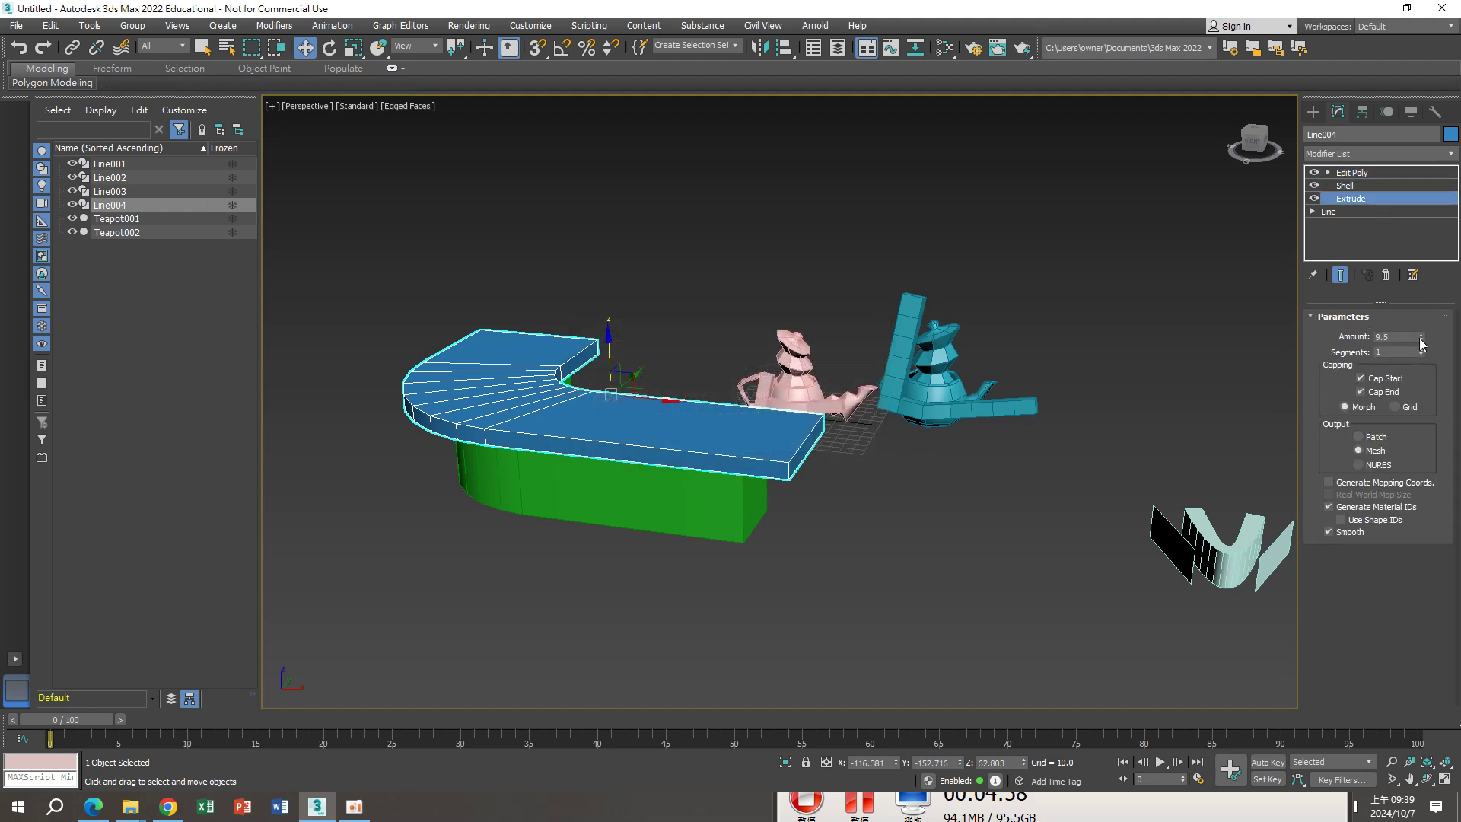
left_click_drag(1421, 337, 1421, 373)
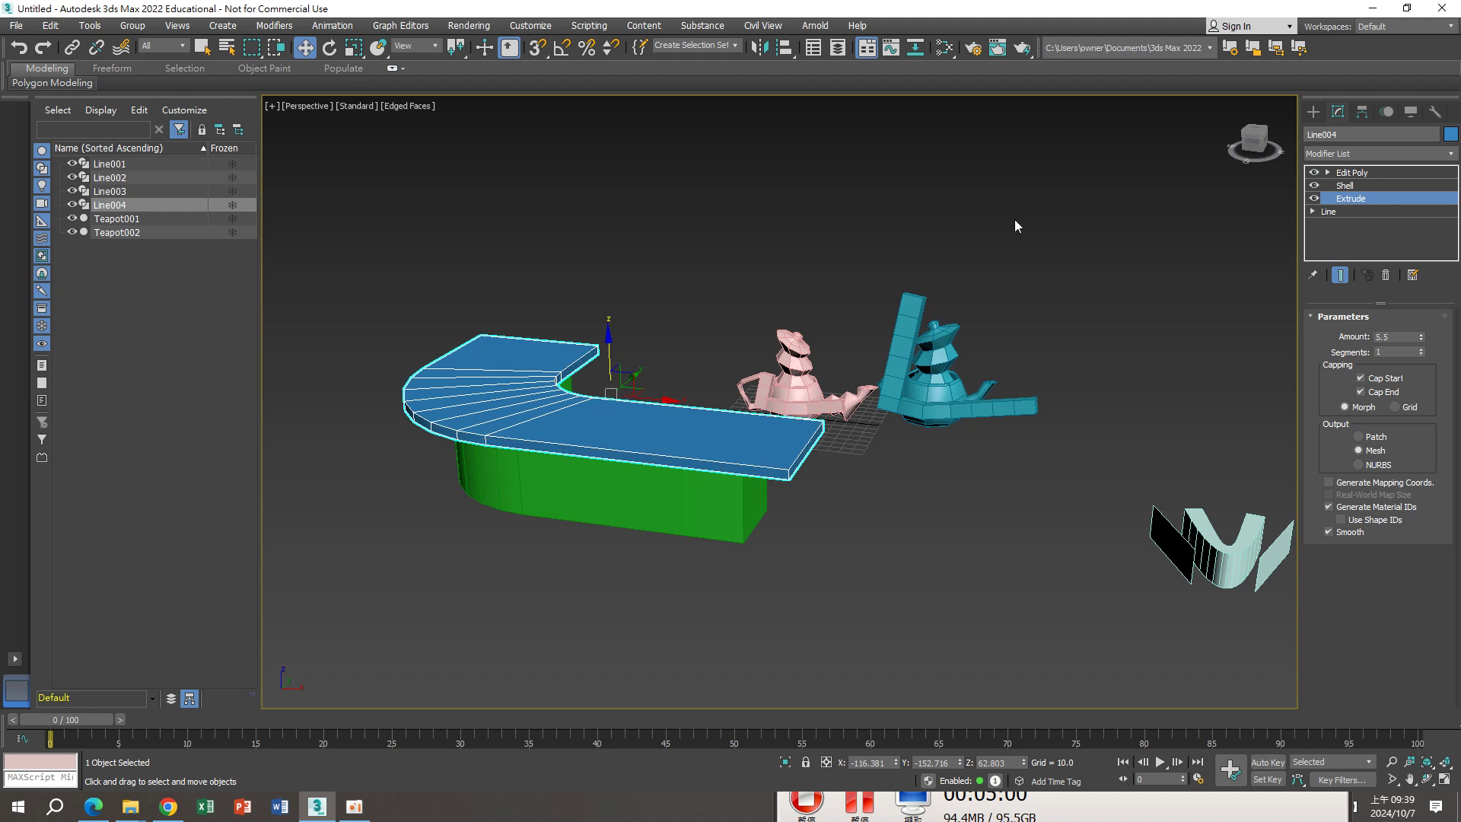
Check the Shell and Edit Poly settings, then orbit and zoom out to frame the counter and teapots
left_click(1371, 188)
left_click(1359, 173)
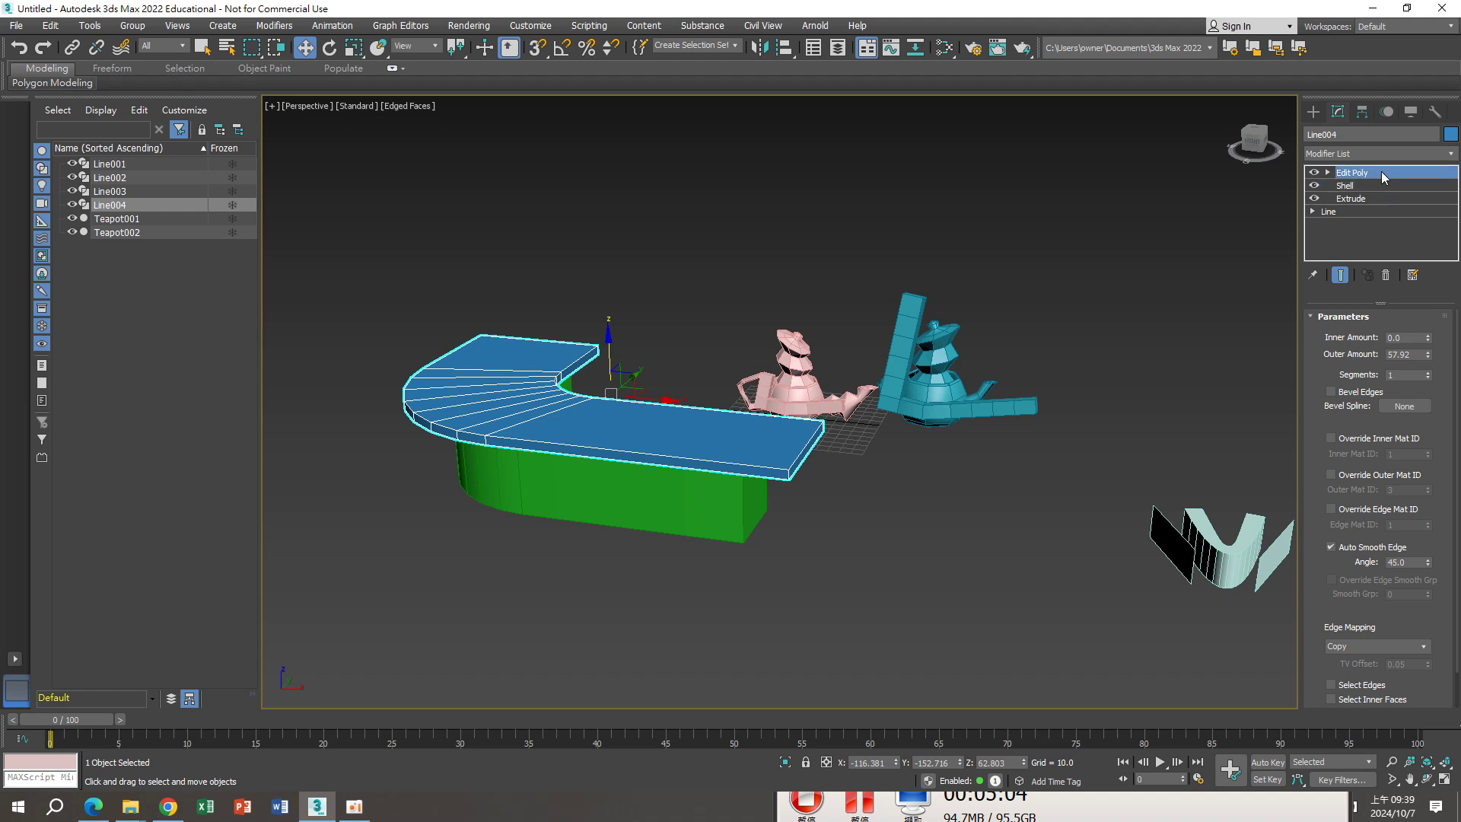
mouse_move(865, 496)
middle_mouse_down("alt")
mouse_move(775, 528)
mouse_move(737, 454)
mouse_move(792, 434)
mouse_move(945, 494)
mouse_move(796, 493)
middle_mouse_up("alt")
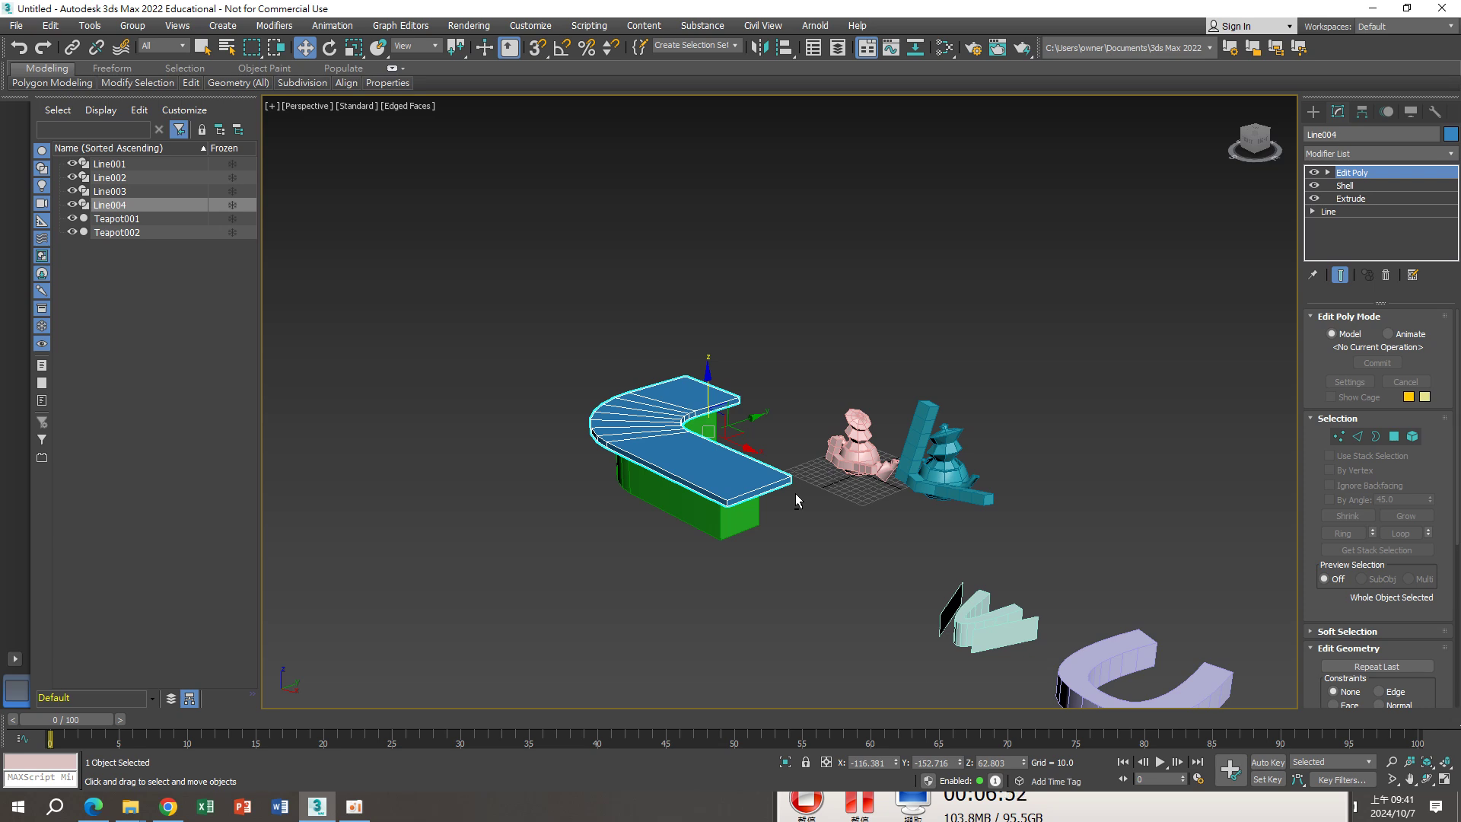
mouse_move(796, 493)
middle_mouse_down("alt")
mouse_move(875, 435)
mouse_move(879, 450)
mouse_move(810, 498)
middle_mouse_up("alt")
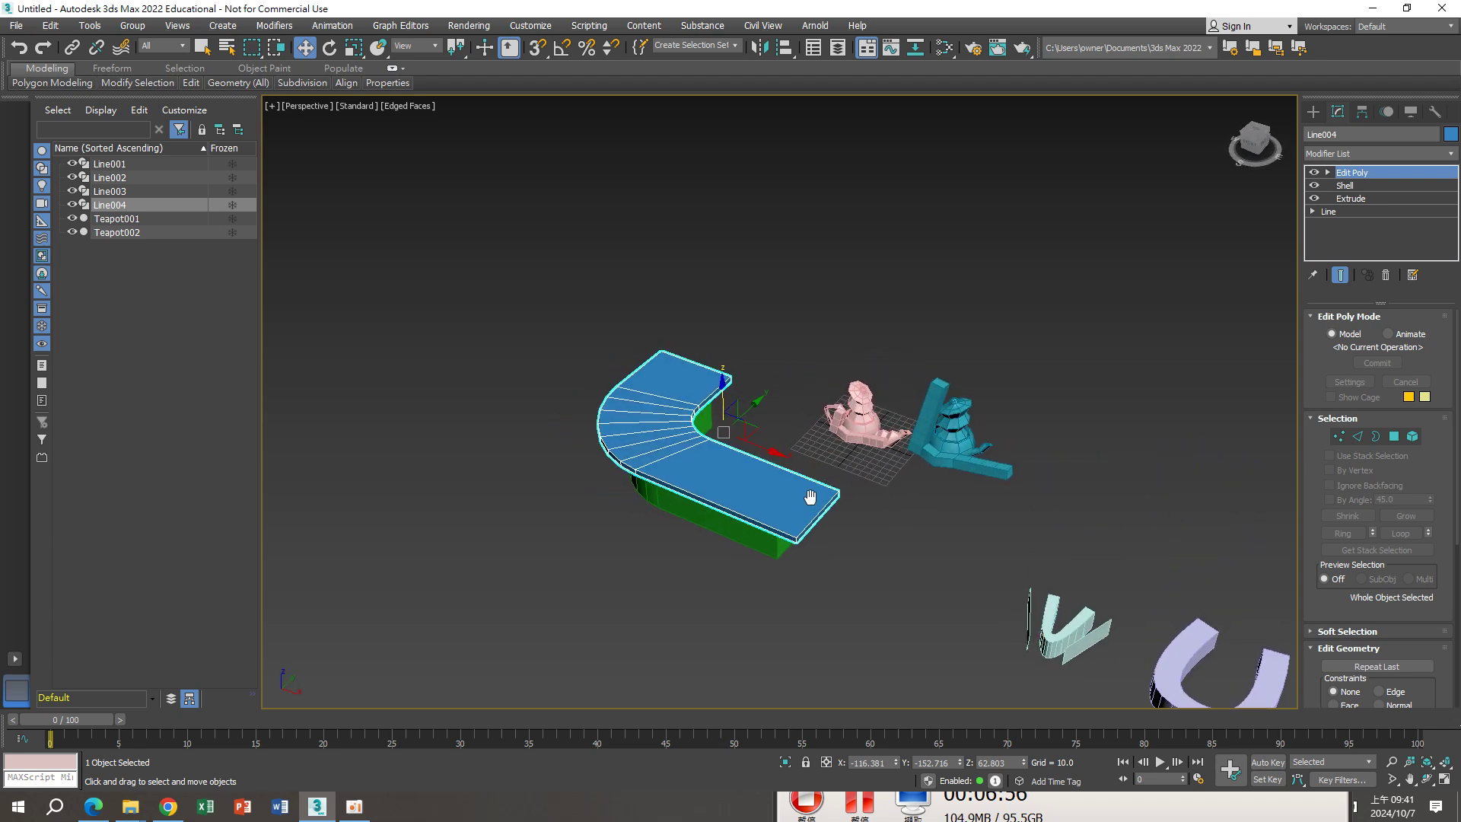
key("r")
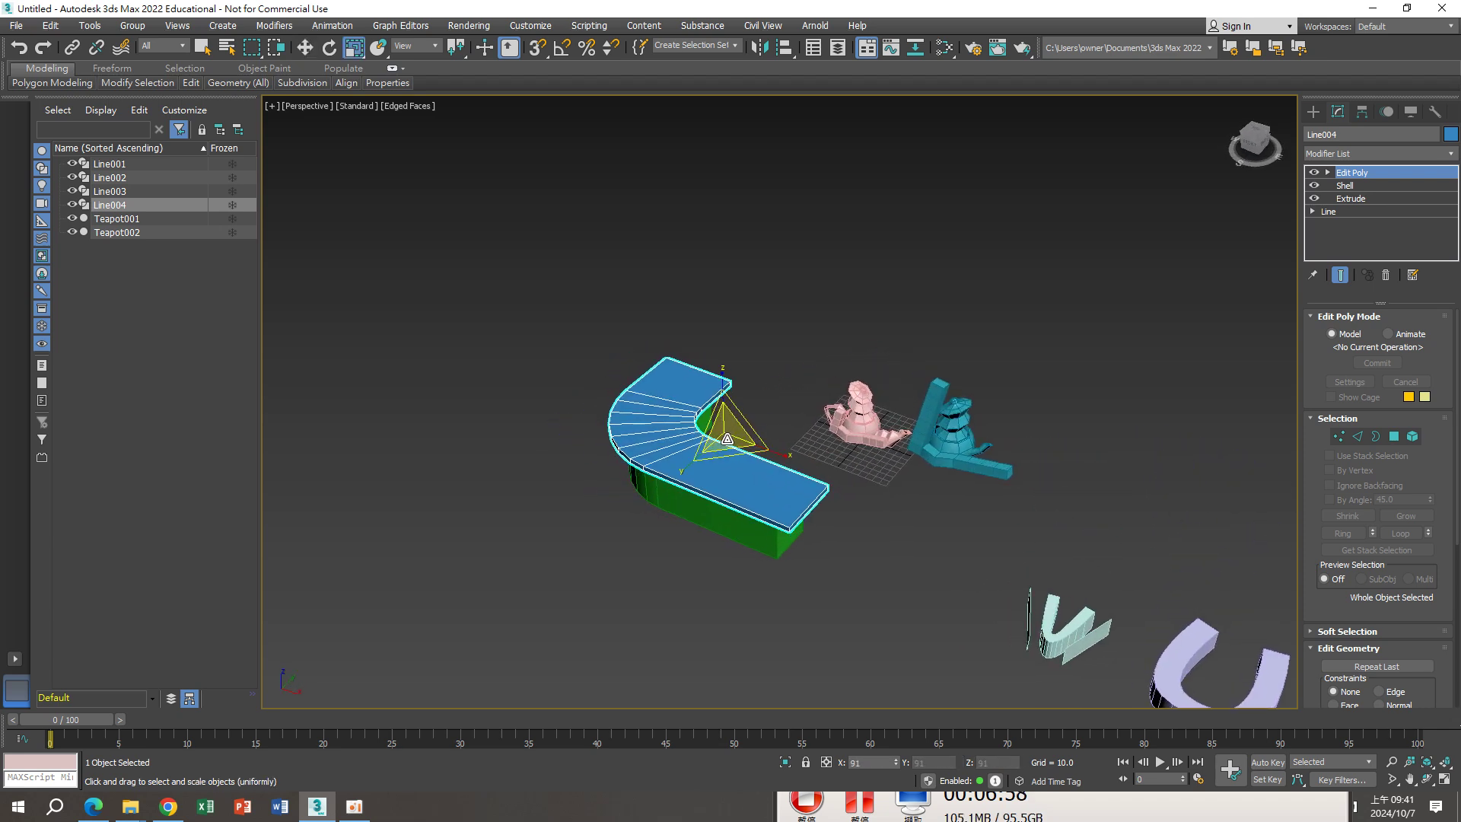
middle_click_drag(724, 377, 662, 358, "alt")
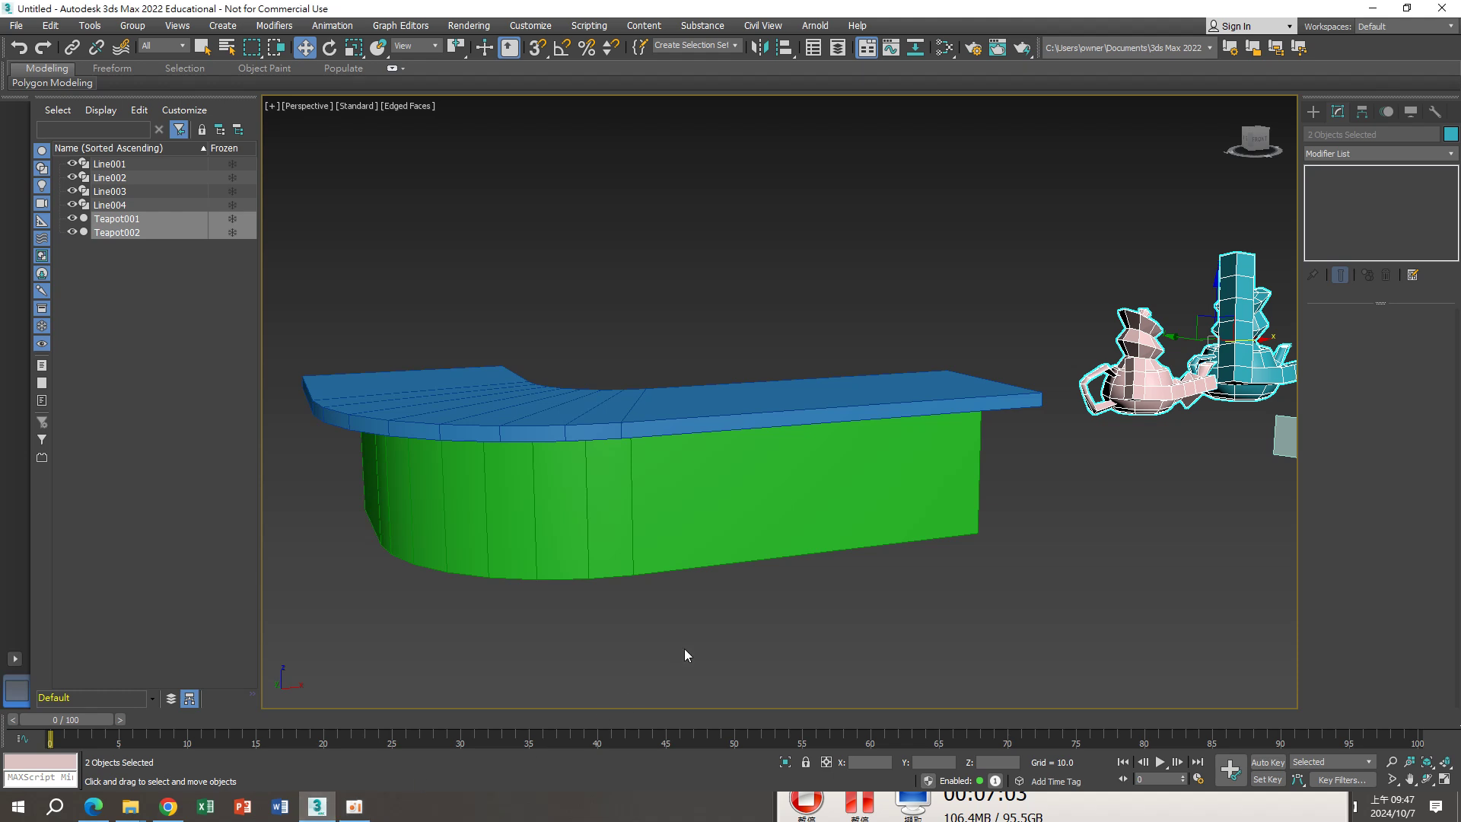
middle_click_drag(683, 648, 684, 633)
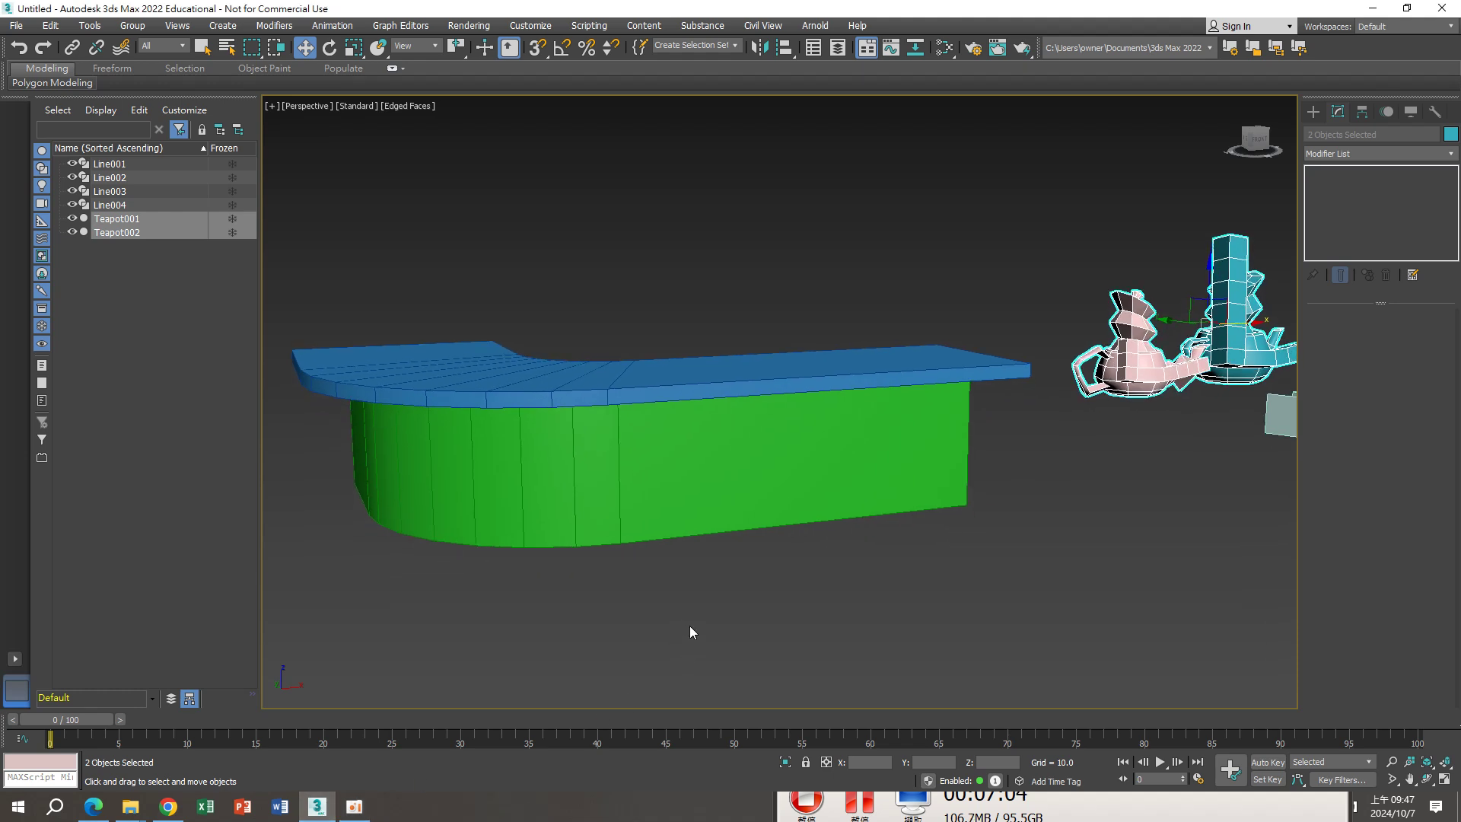
scroll(690, 625, "down", 5)
middle_click_drag(693, 577, 636, 597, "alt")
left_click(607, 490)
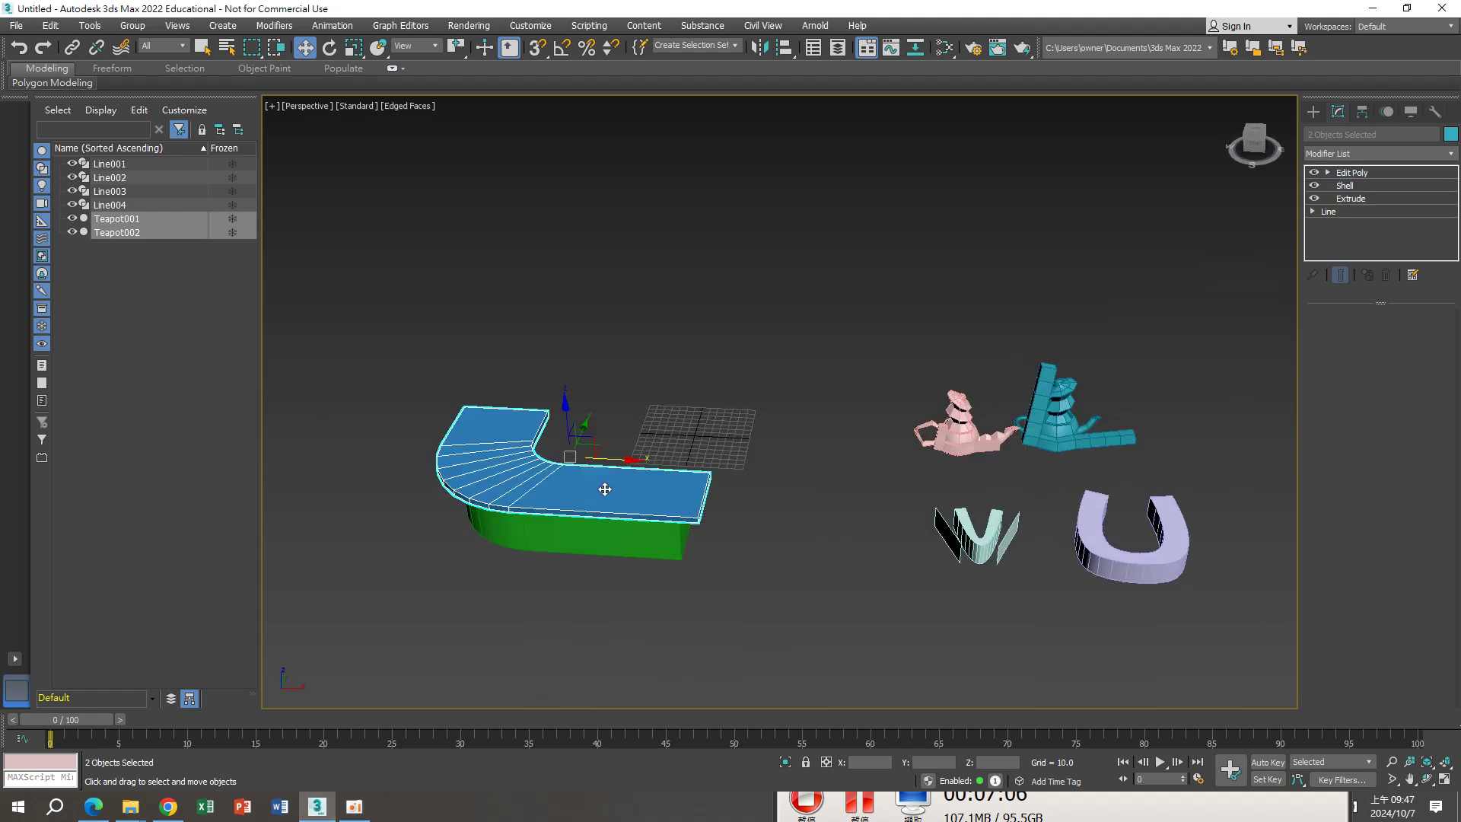
scroll(645, 544, "up", 2)
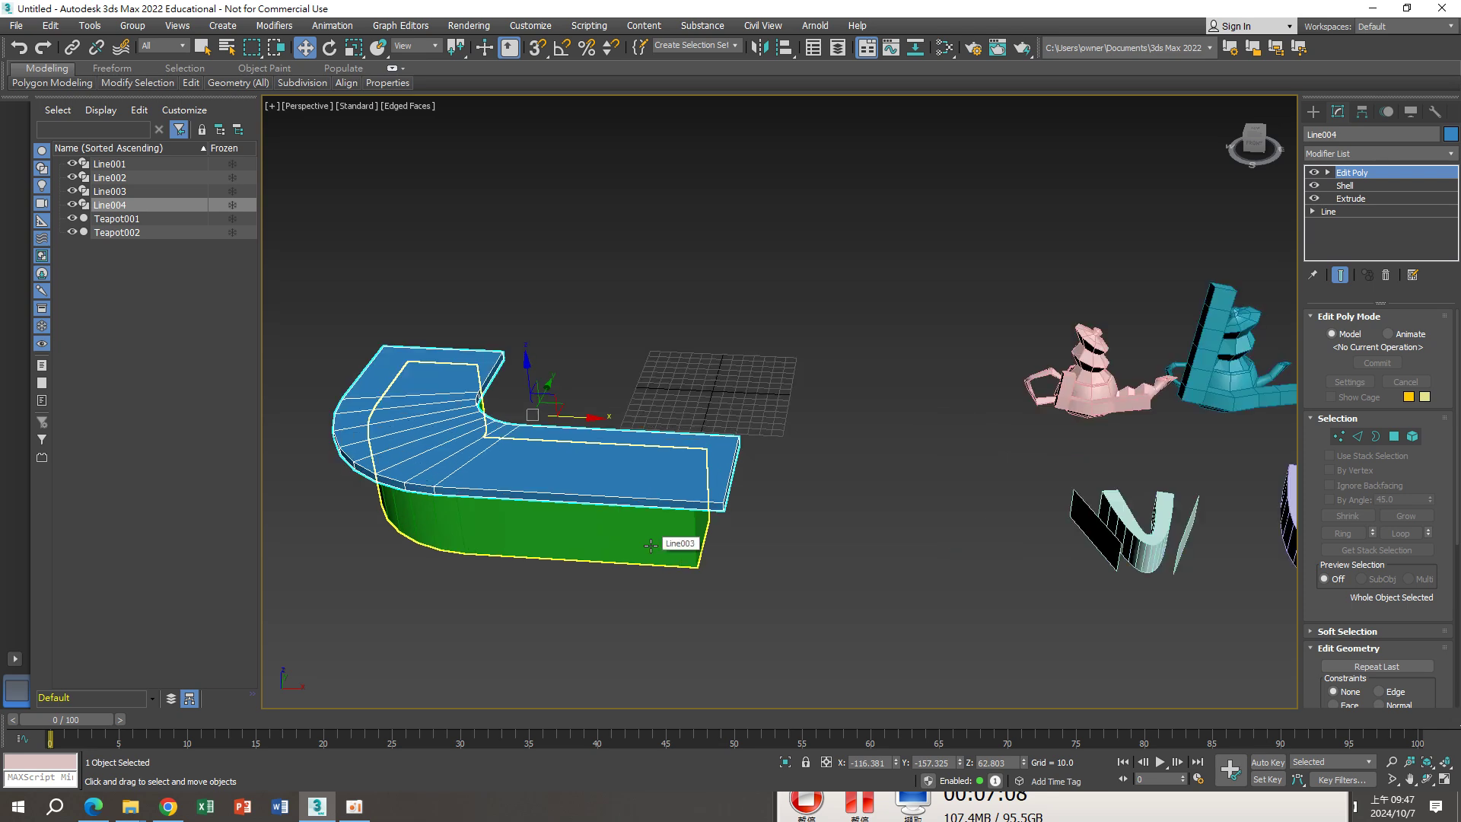
scroll(643, 584, "up", 2)
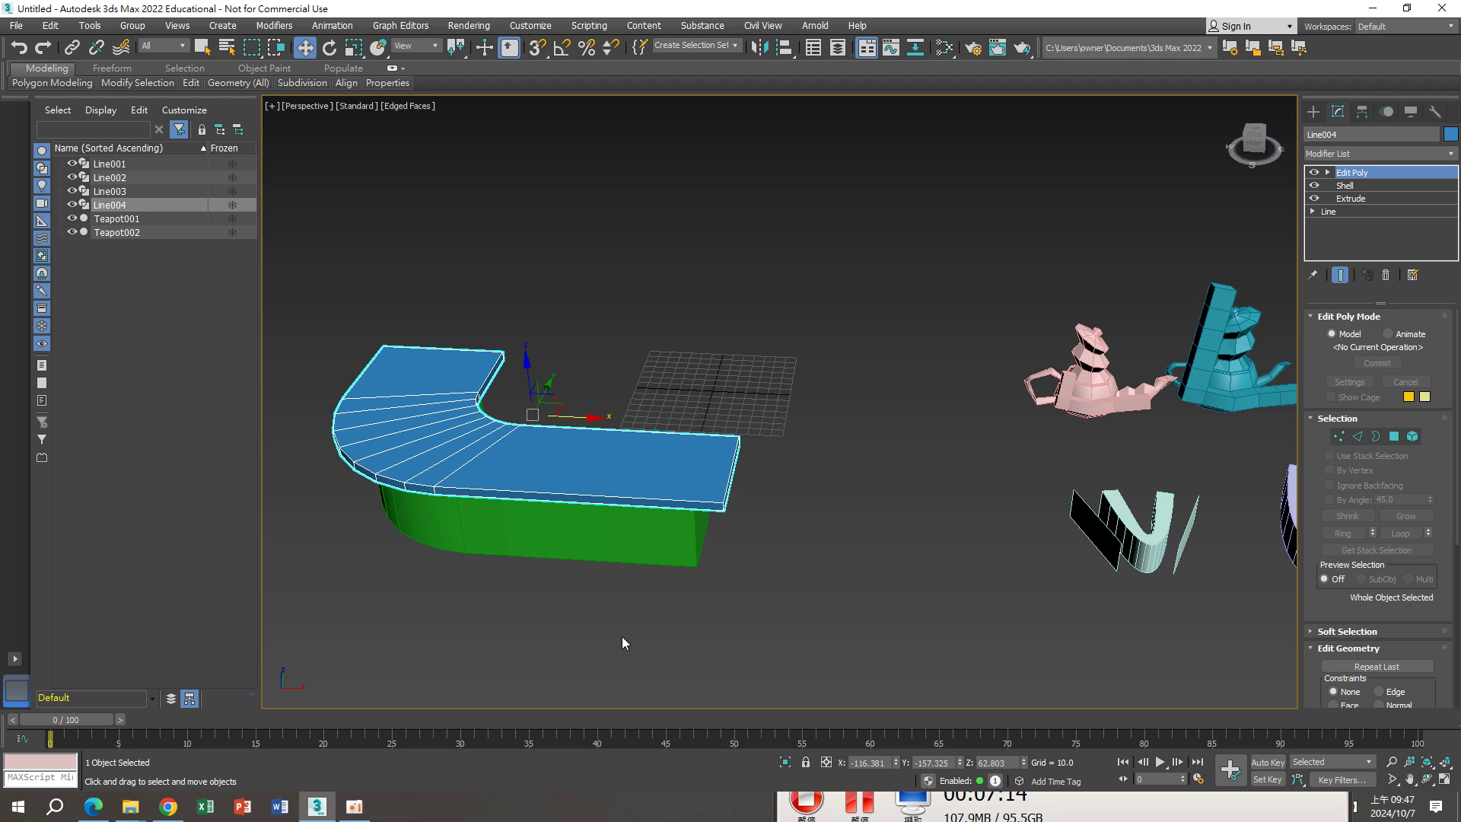
left_click(824, 600)
left_click(681, 544)
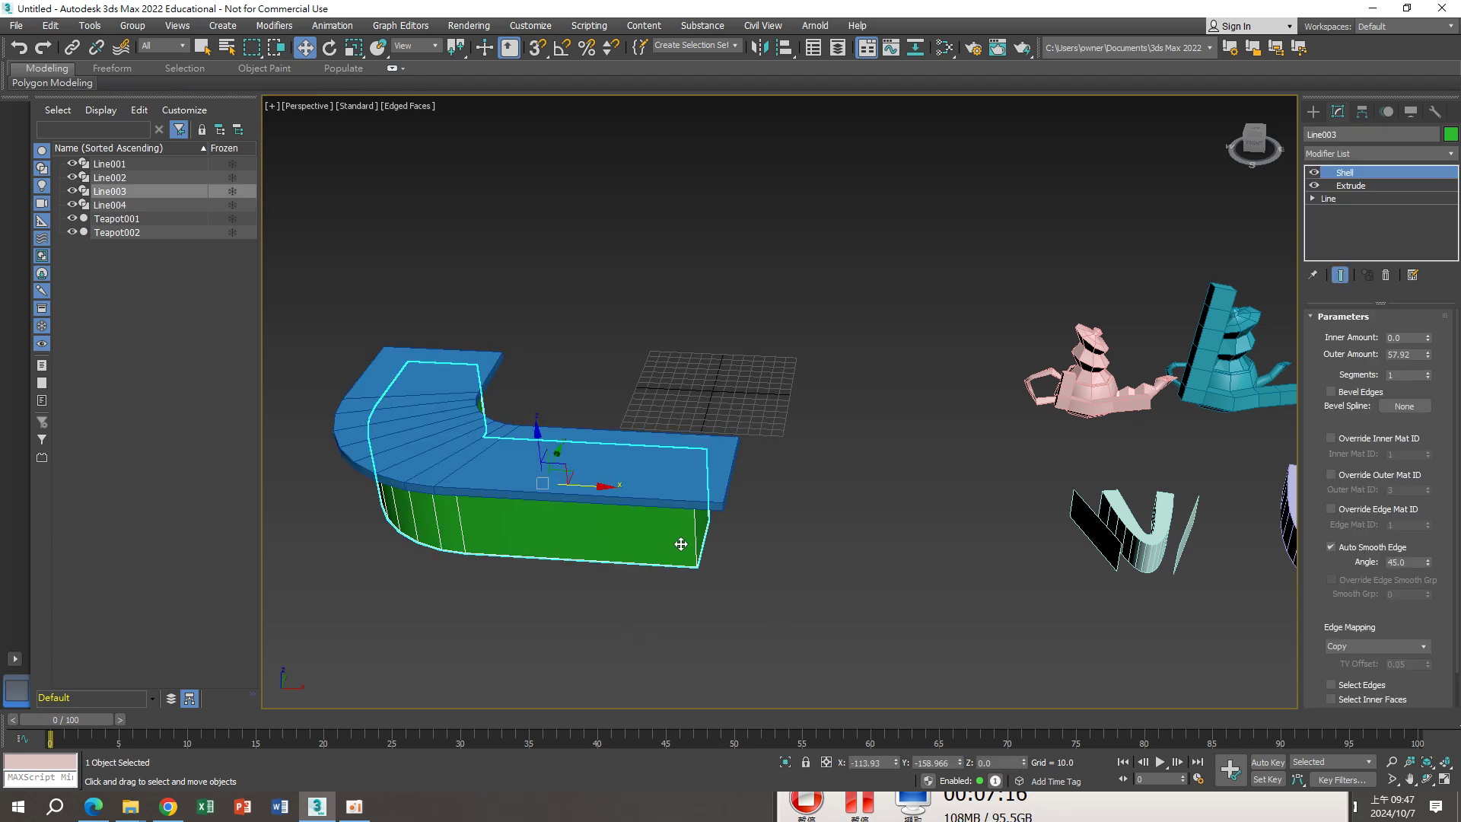
middle_click_drag(681, 544, 670, 514, "alt")
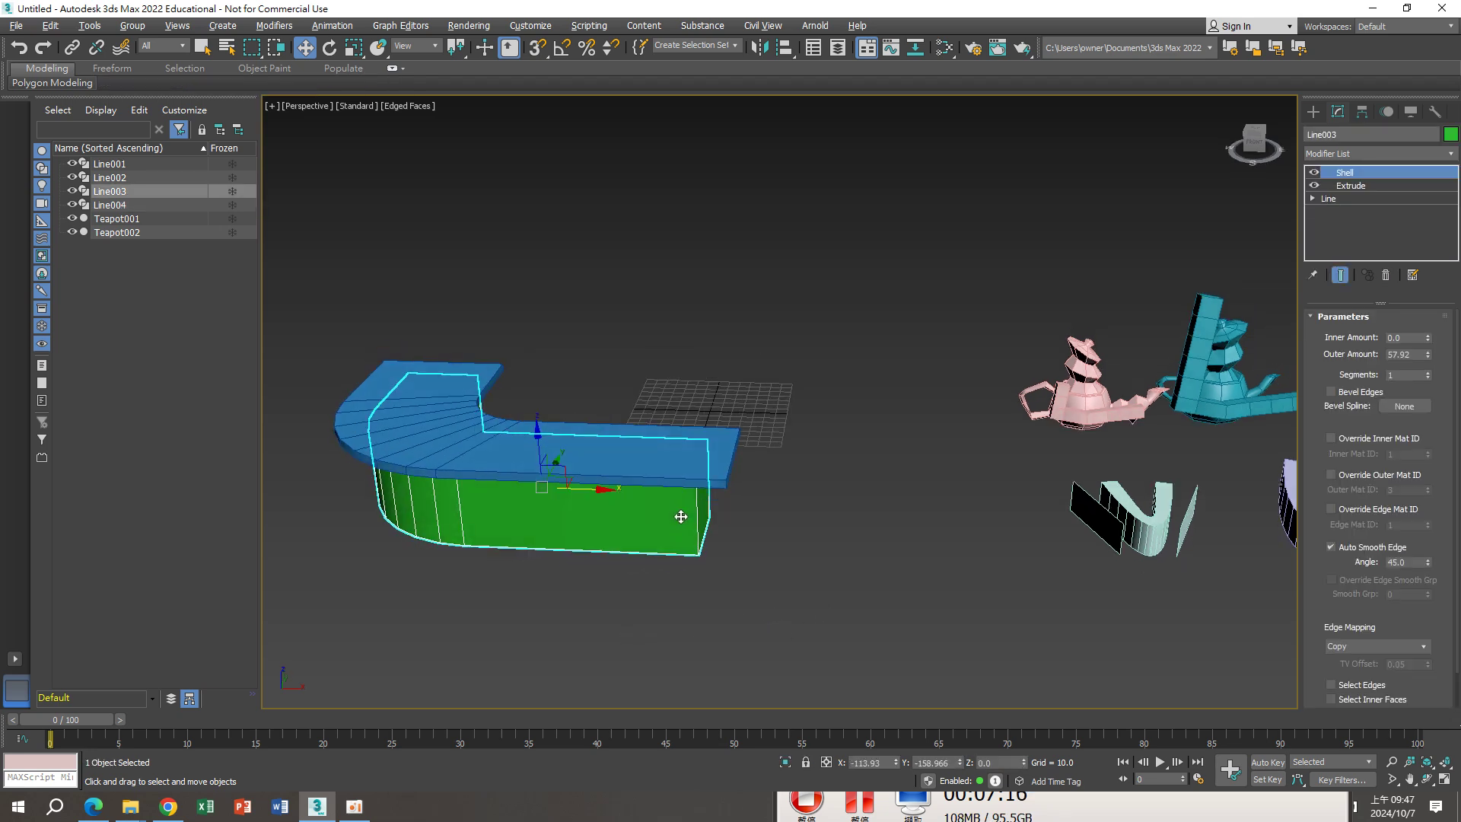
left_click(616, 461)
middle_click_drag(616, 460, 582, 460, "alt")
mouse_move(563, 373)
middle_mouse_down("alt")
mouse_move(780, 252)
mouse_move(613, 431)
middle_mouse_up("alt")
left_click(587, 614)
middle_click_drag(587, 613, 669, 616, "alt")
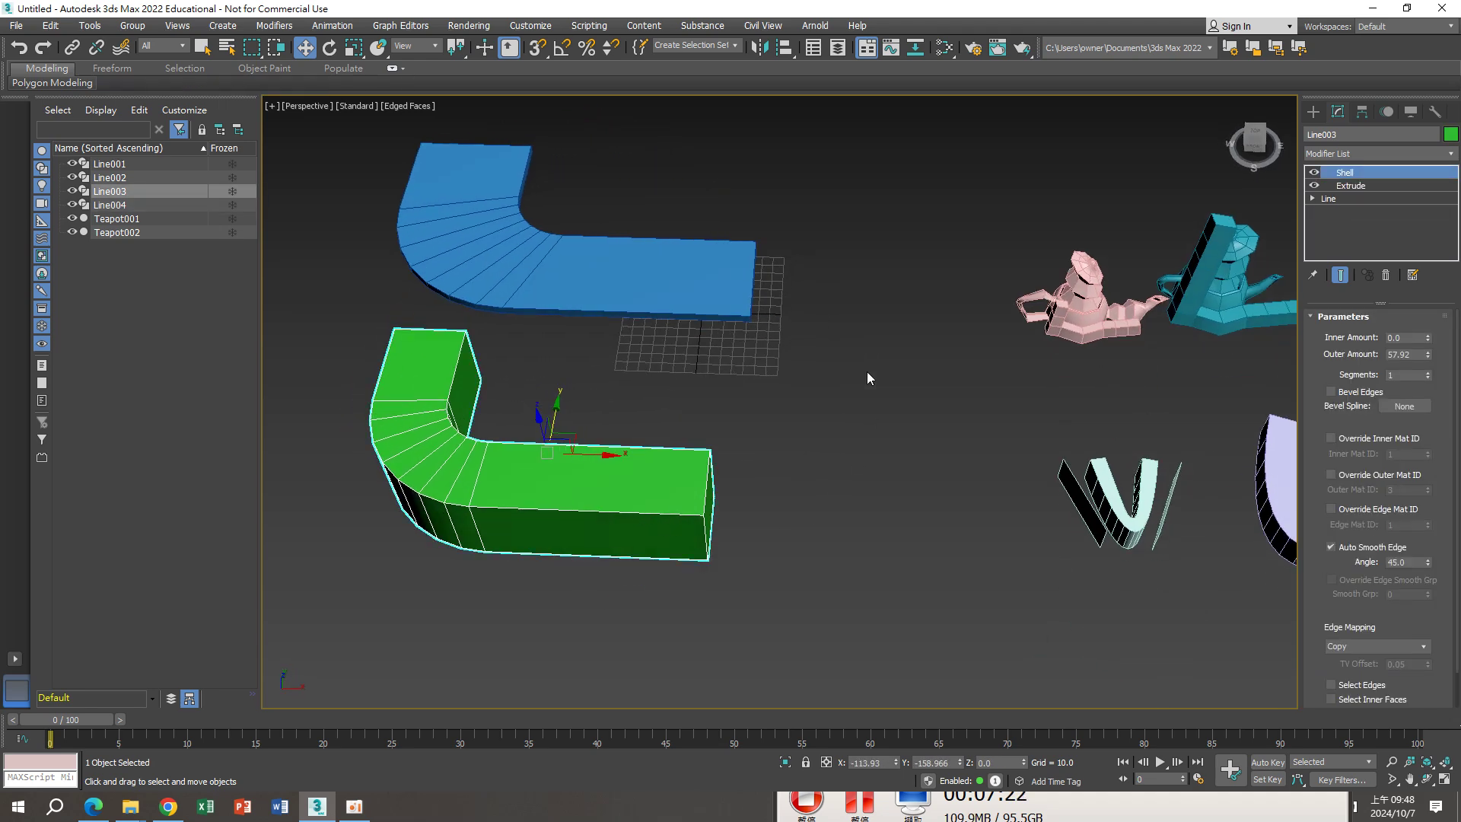
mouse_move(768, 376)
middle_mouse_down("alt")
mouse_move(731, 464)
mouse_move(817, 487)
middle_mouse_up("alt")
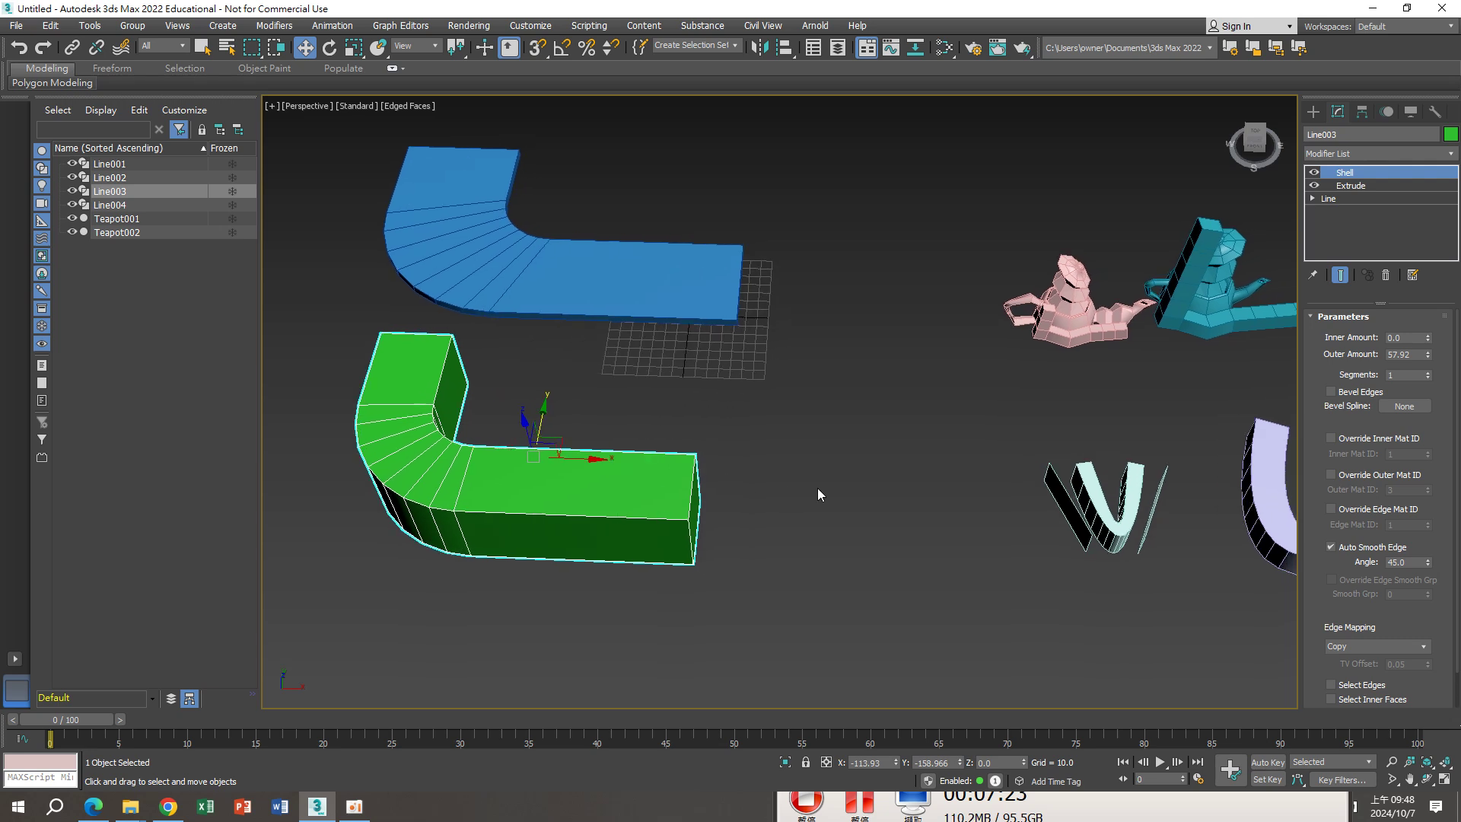
On Line003's base Line, use Refine to add a vertex on the bottom edge
left_click(1407, 200)
middle_click_drag(1065, 426, 717, 504, "alt")
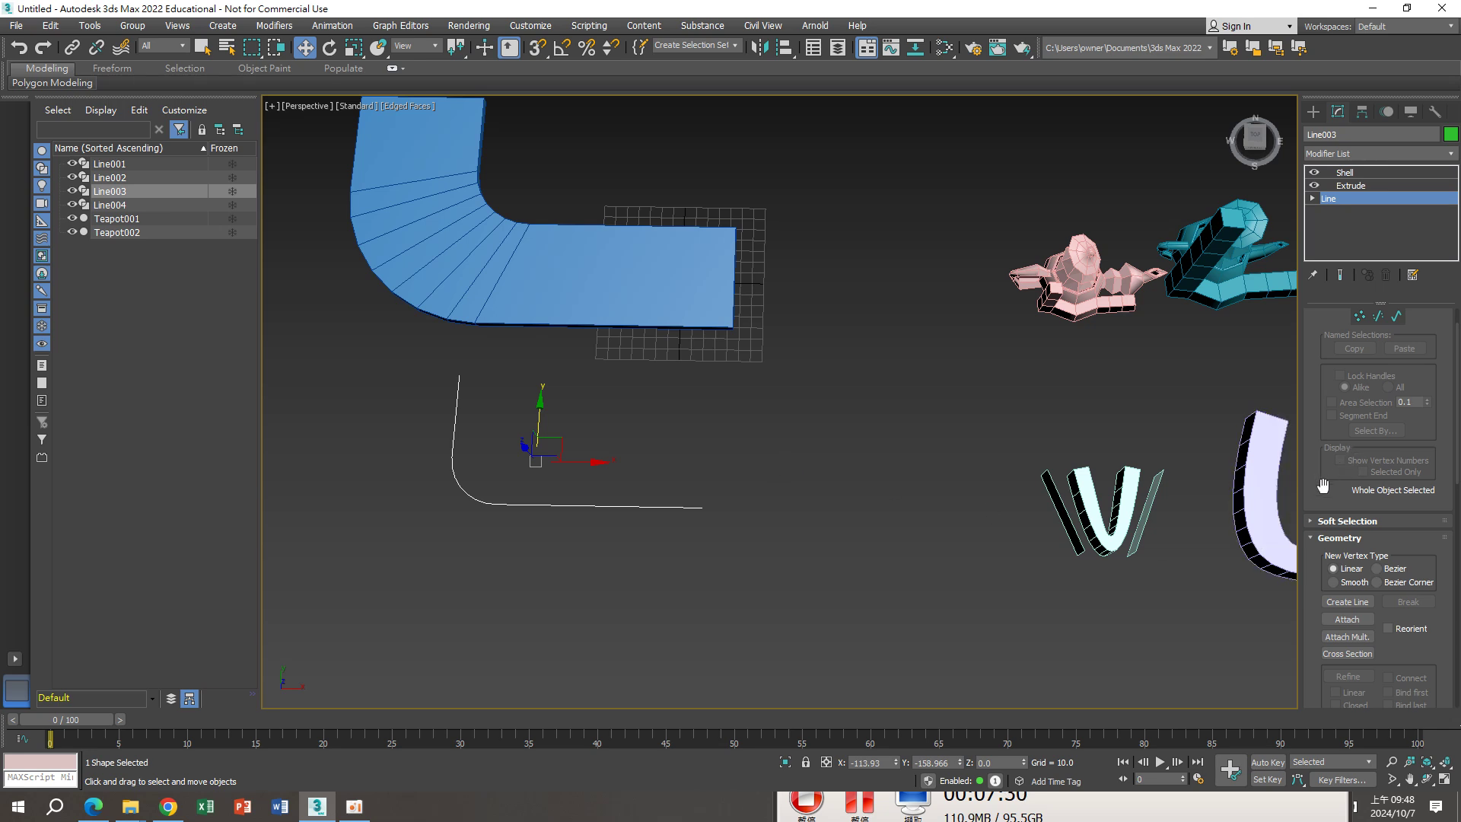
scroll(1323, 434, "down", 3)
scroll(1354, 395, "up", 4)
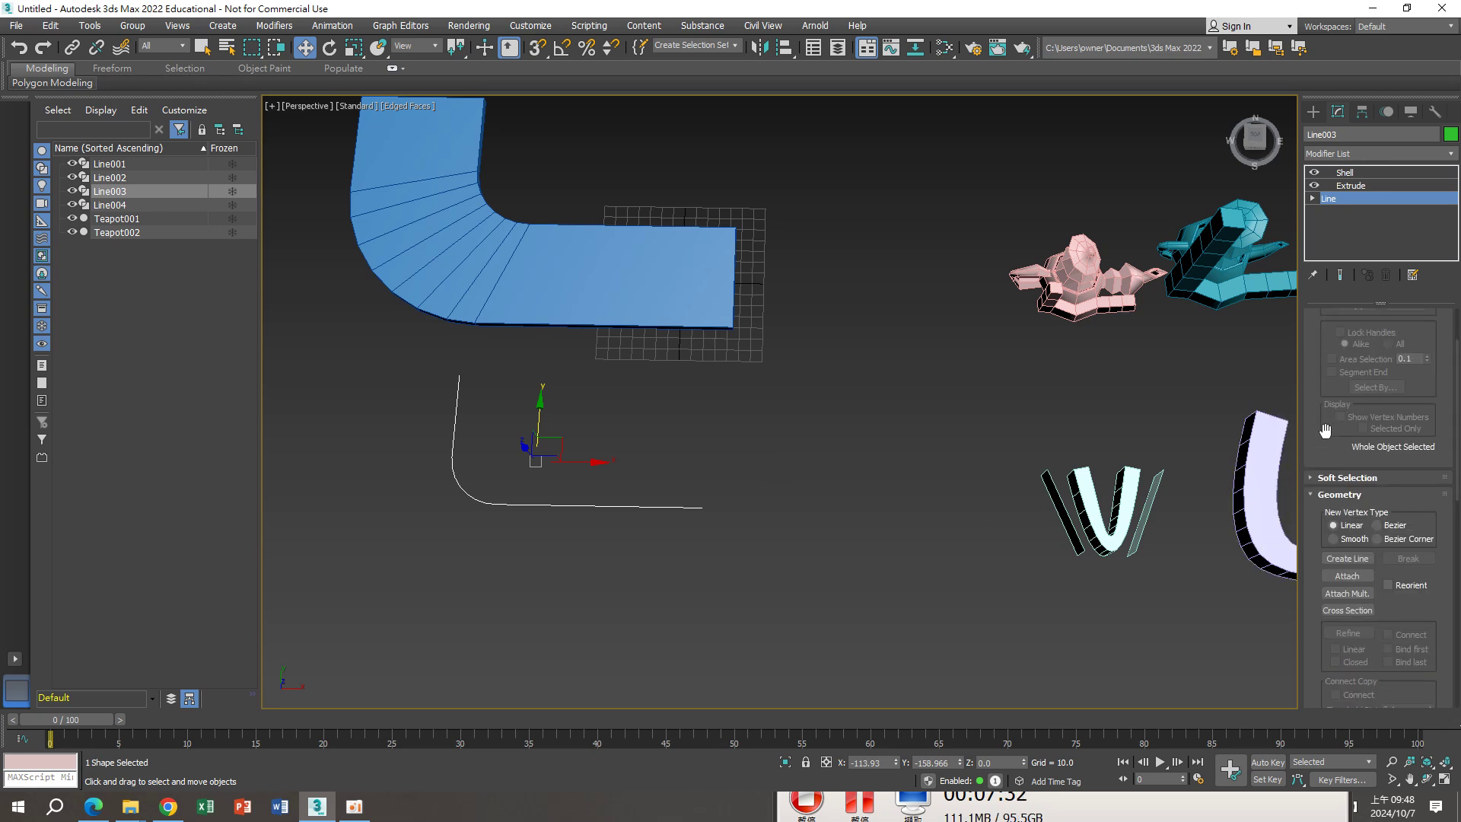
left_click(1360, 355)
scroll(1340, 381, "down", 1)
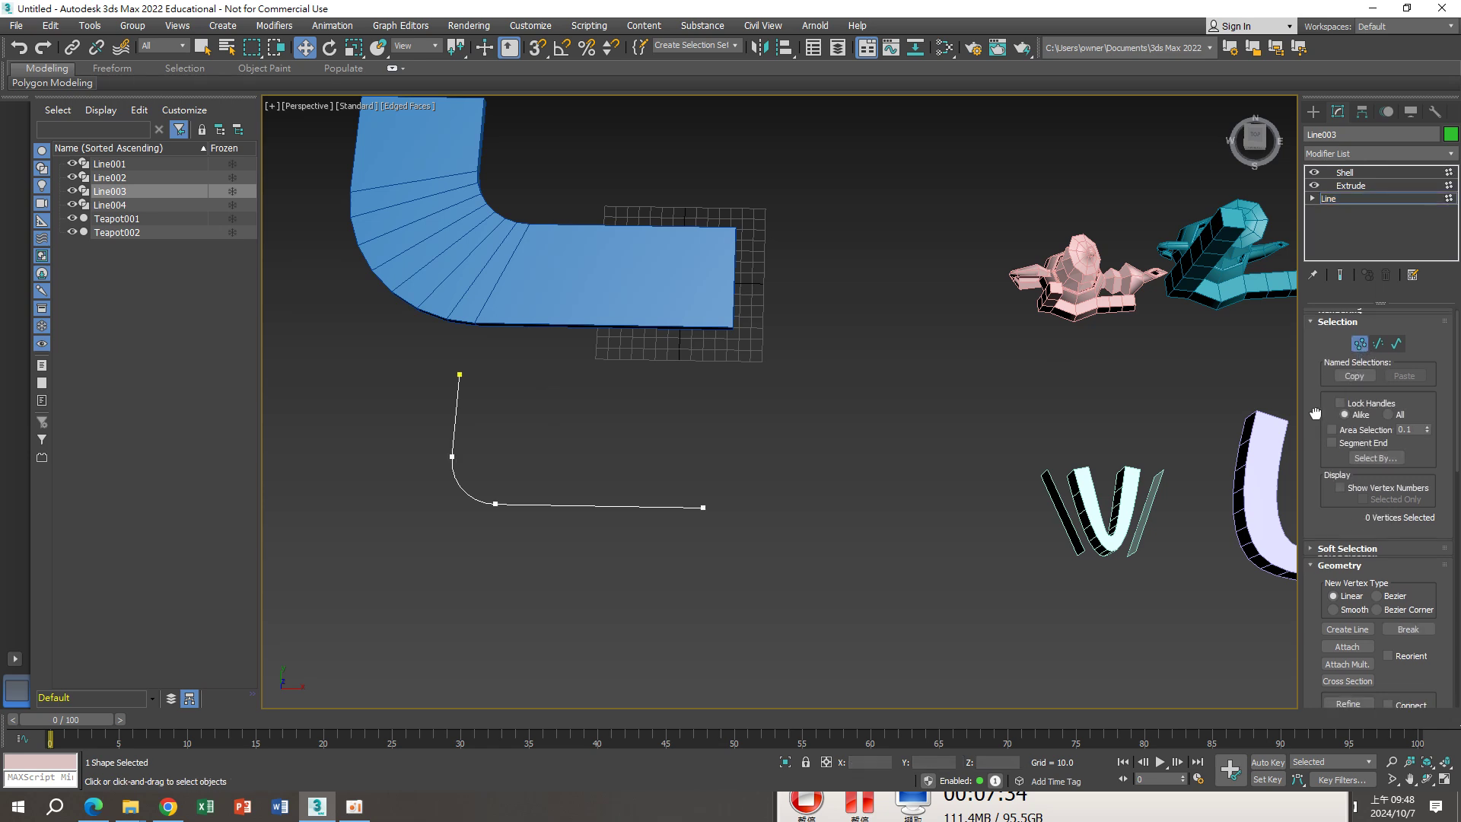
scroll(1328, 384, "down", 2)
scroll(1321, 389, "down", 1)
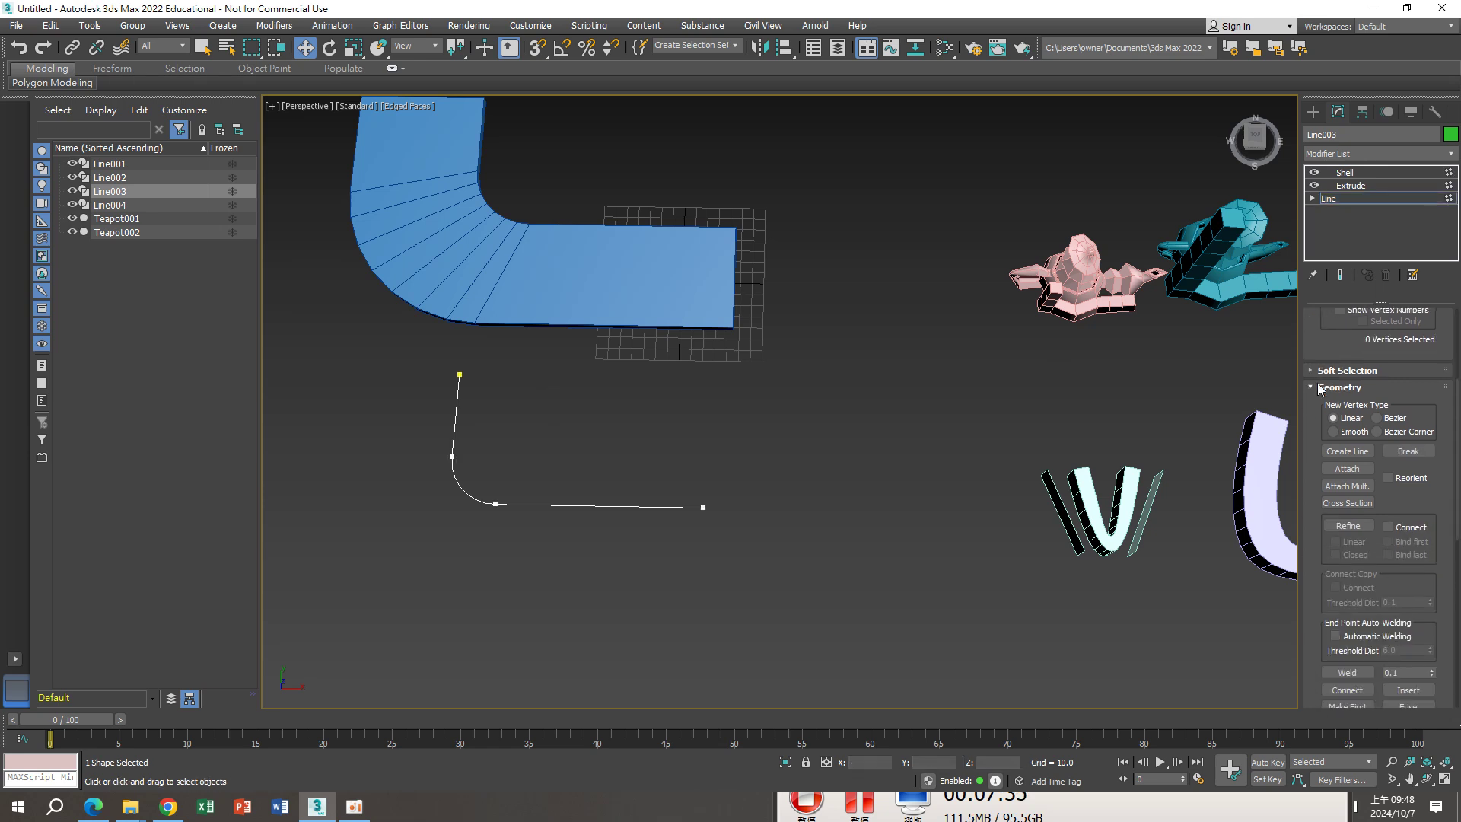
left_click(1348, 527)
left_click(1349, 532)
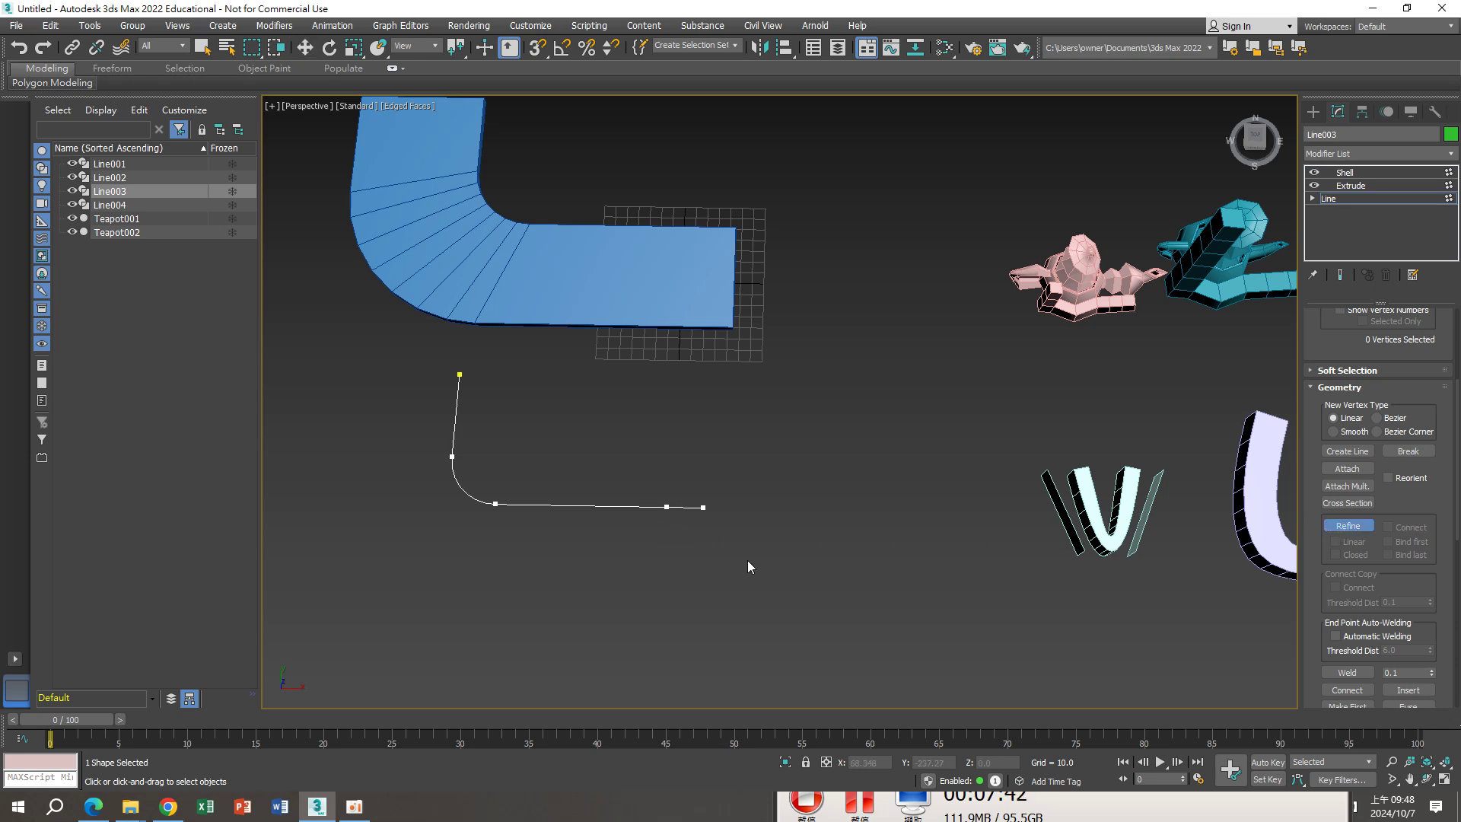
Raise the right end vertex up and right, sliding the new vertex beneath it
middle_click_drag(747, 567, 745, 581)
middle_click_drag(771, 525, 758, 548)
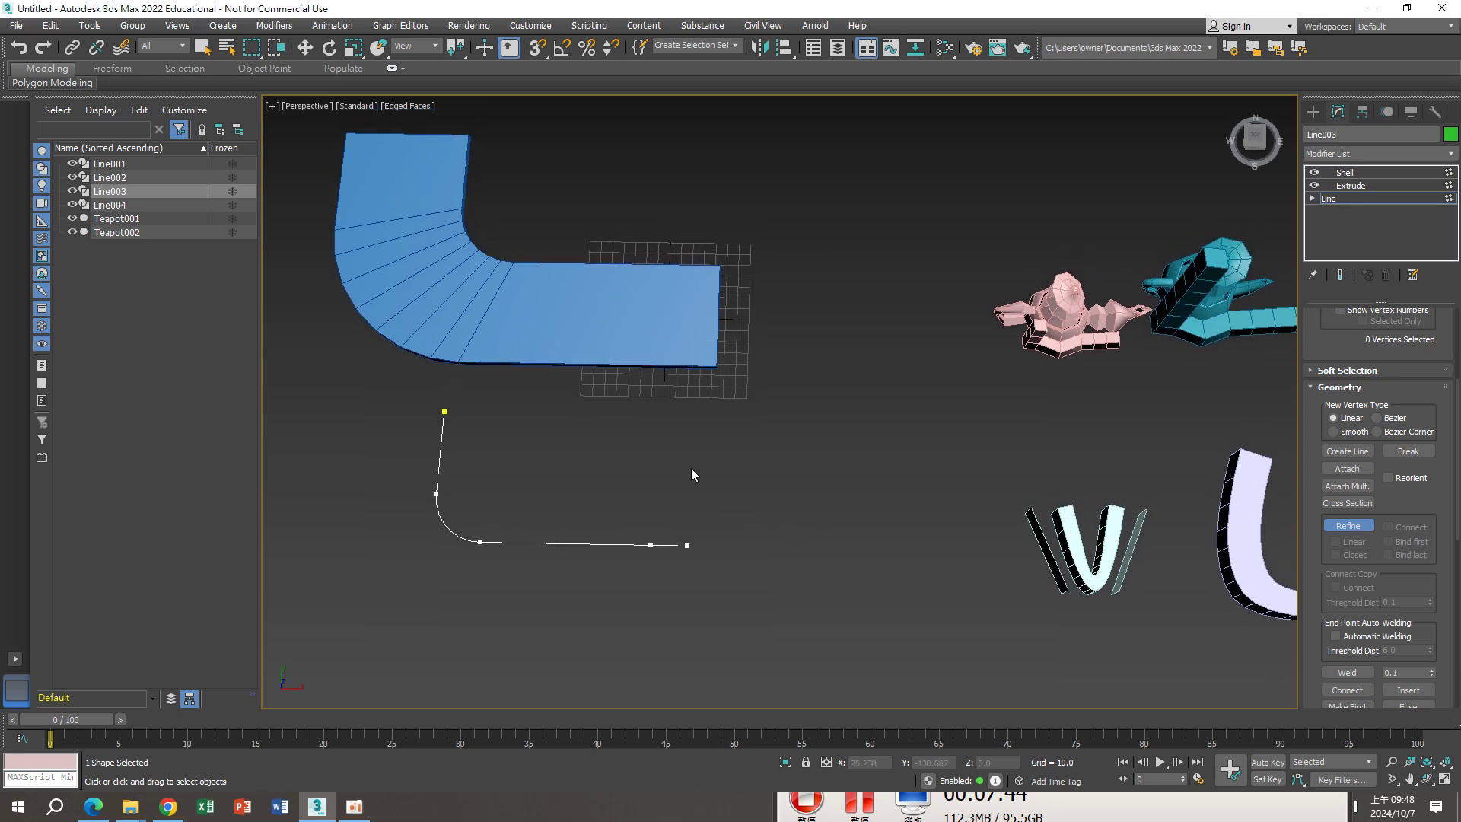
left_click(304, 47)
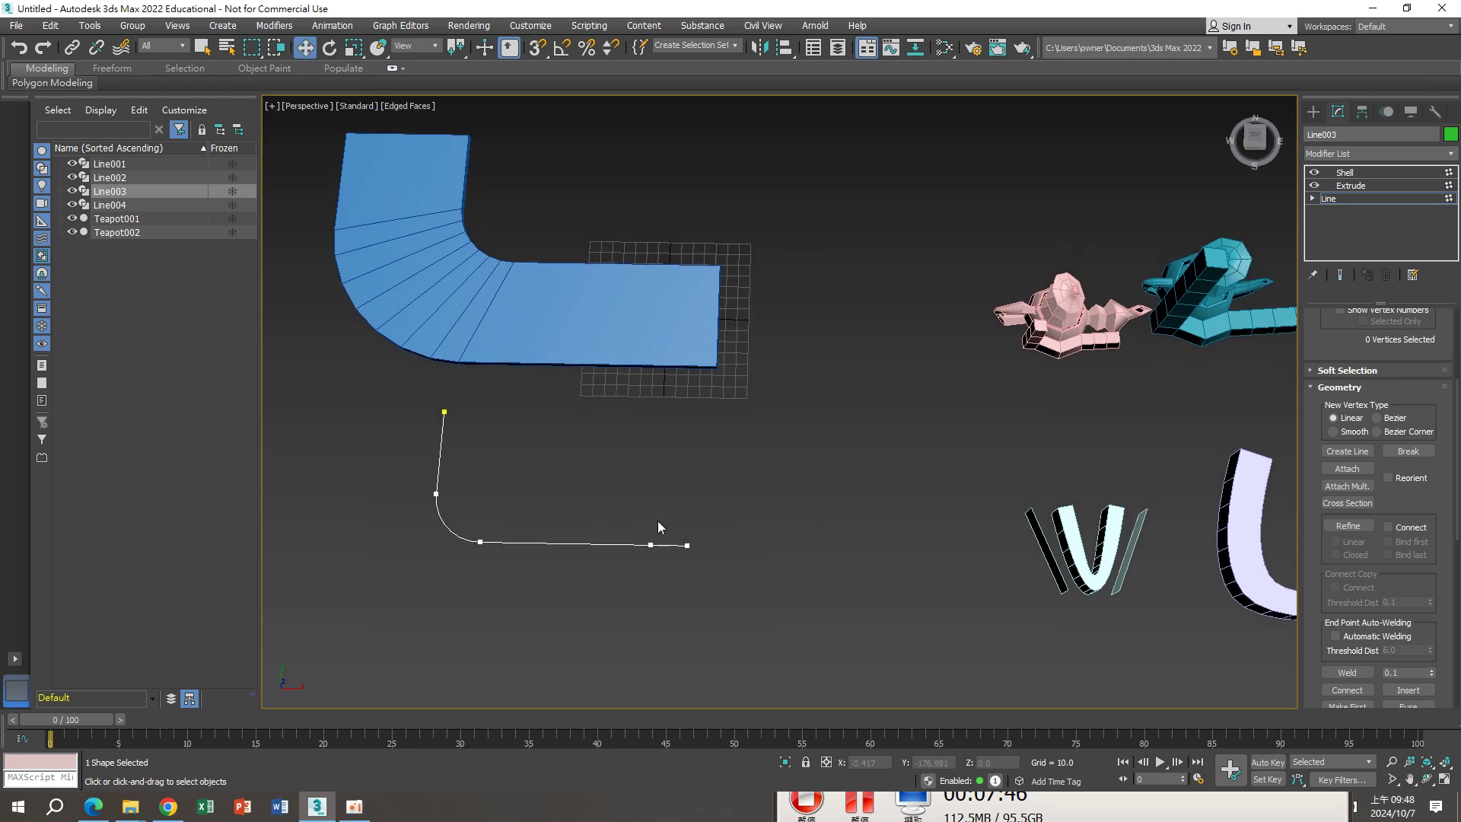
left_click(688, 545)
left_click_drag(689, 503, 693, 362)
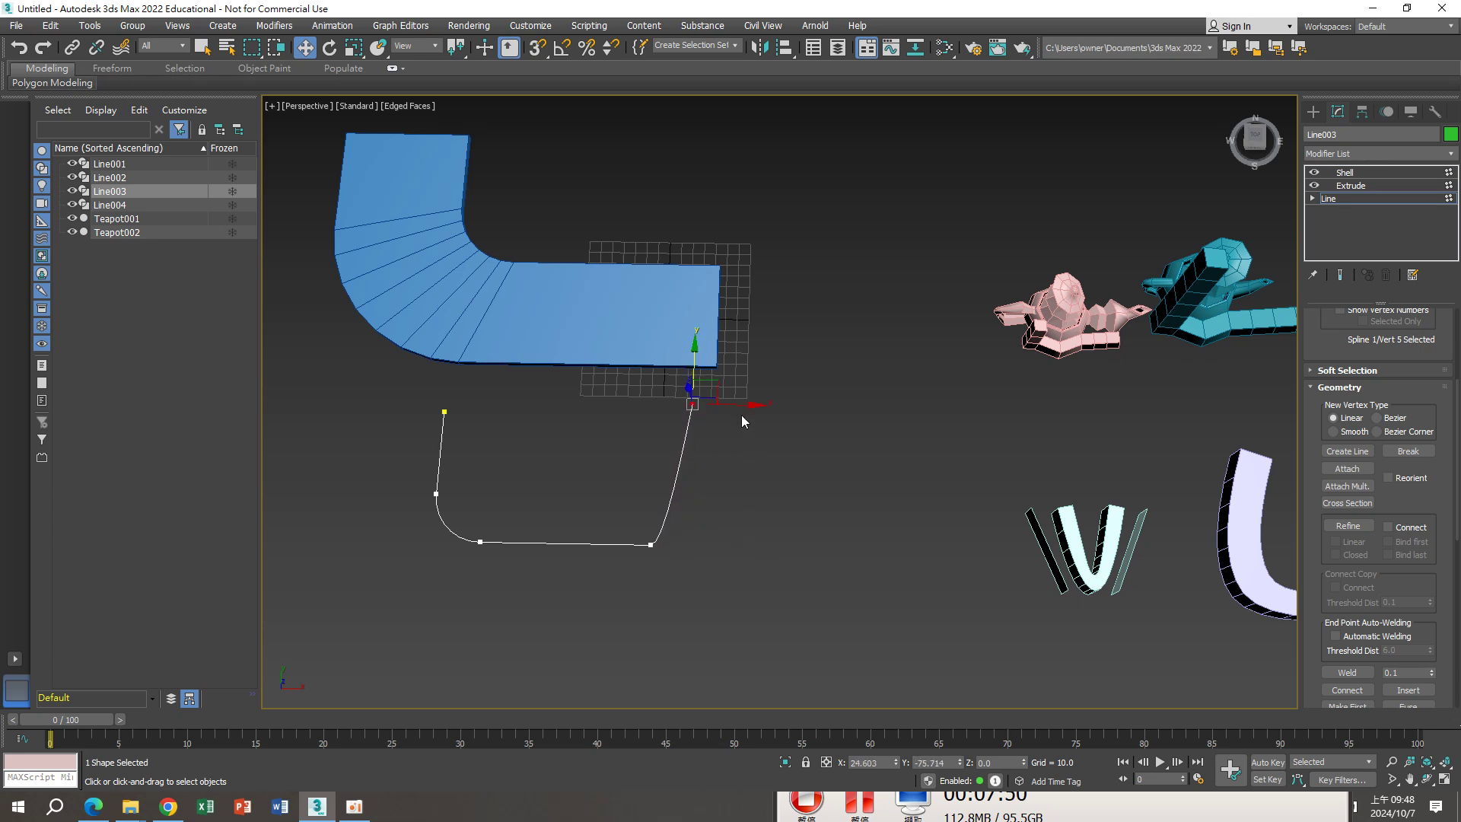
left_click_drag(743, 414, 782, 411)
left_click(651, 545)
left_click_drag(705, 545, 774, 546)
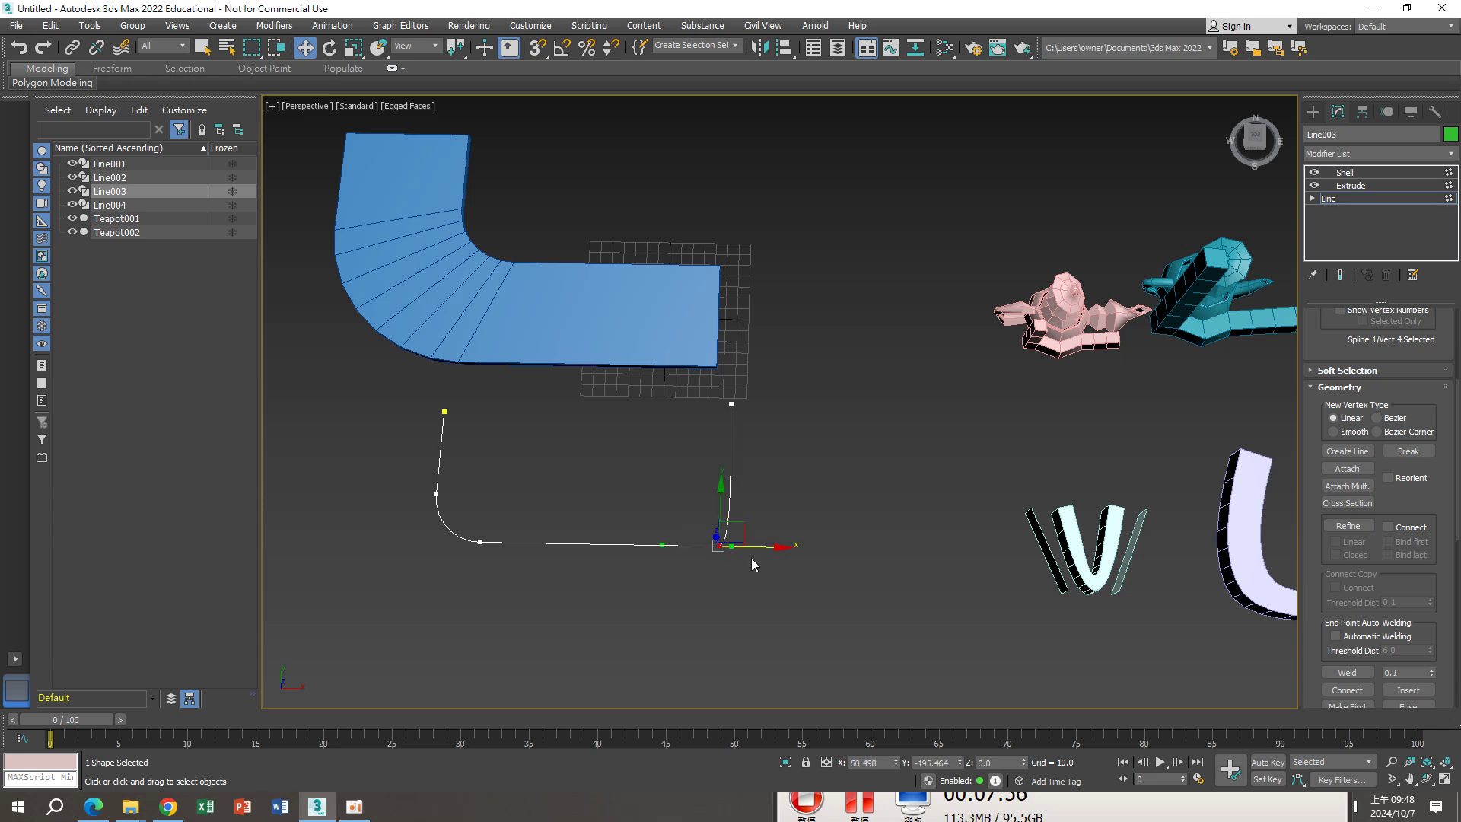
Set the new vertex to Corner and fillet the lower-right corner at 41
right_click(720, 541)
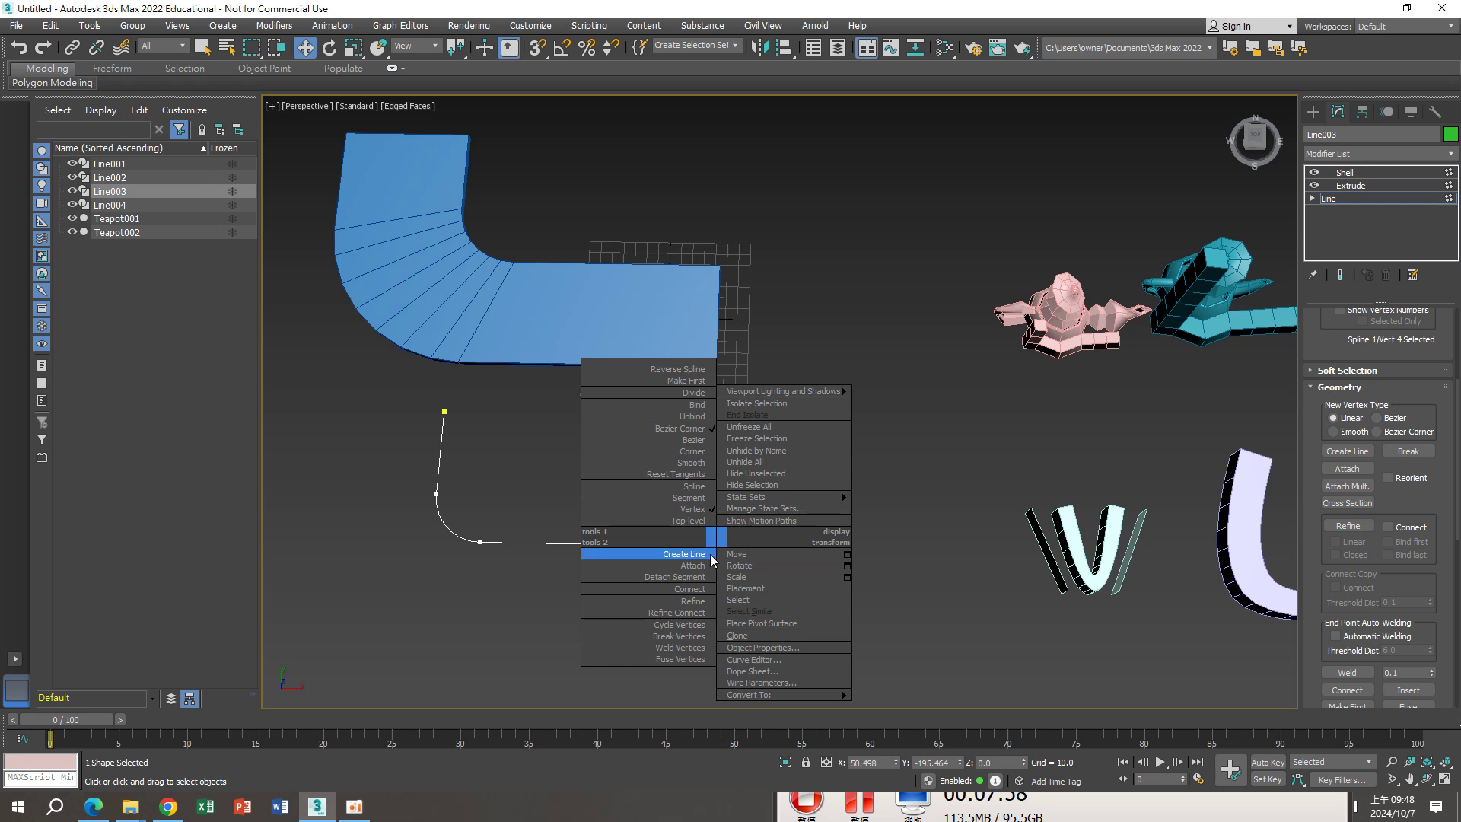
left_click(696, 453)
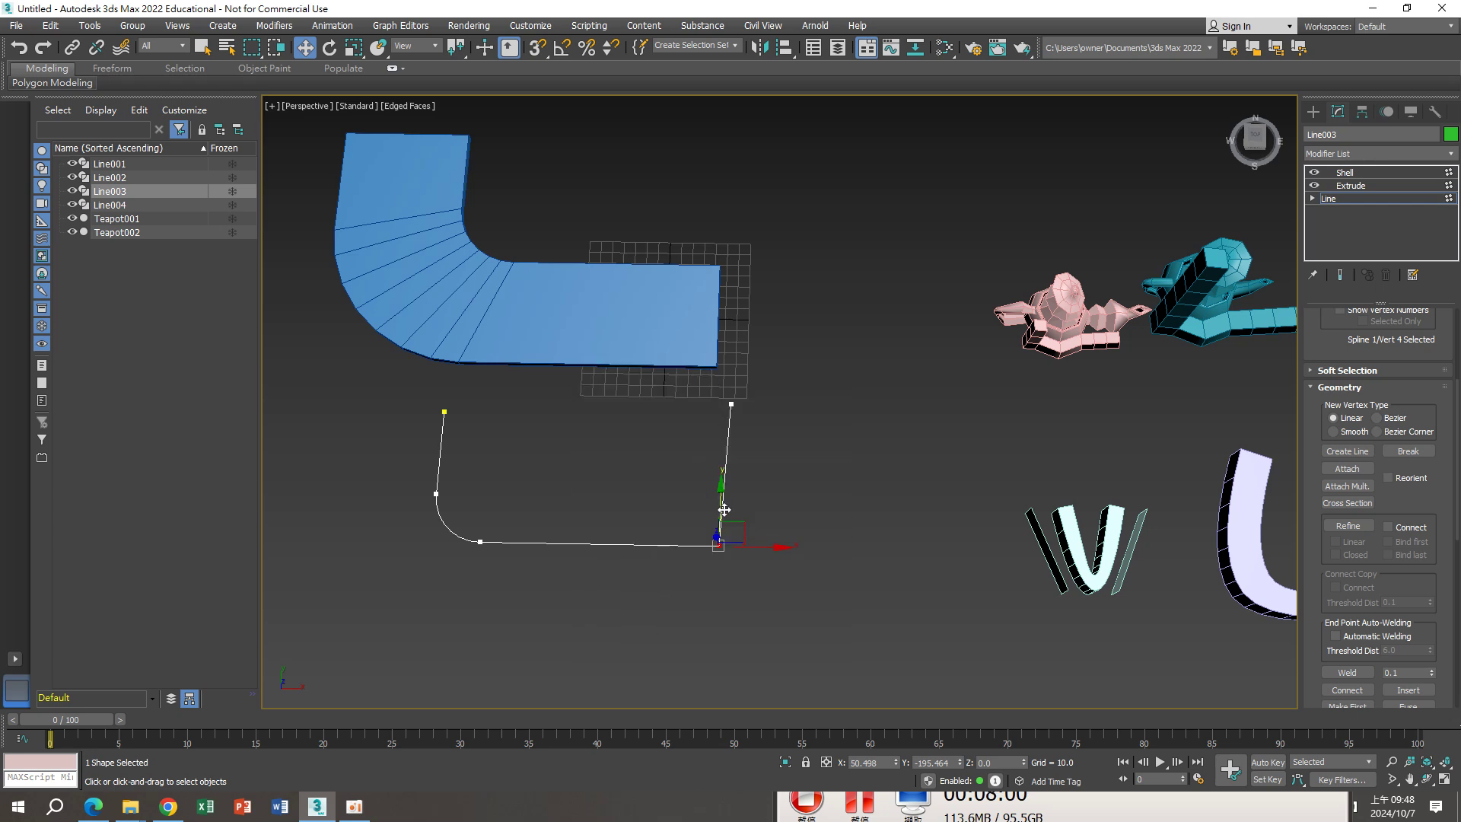
right_click(780, 468)
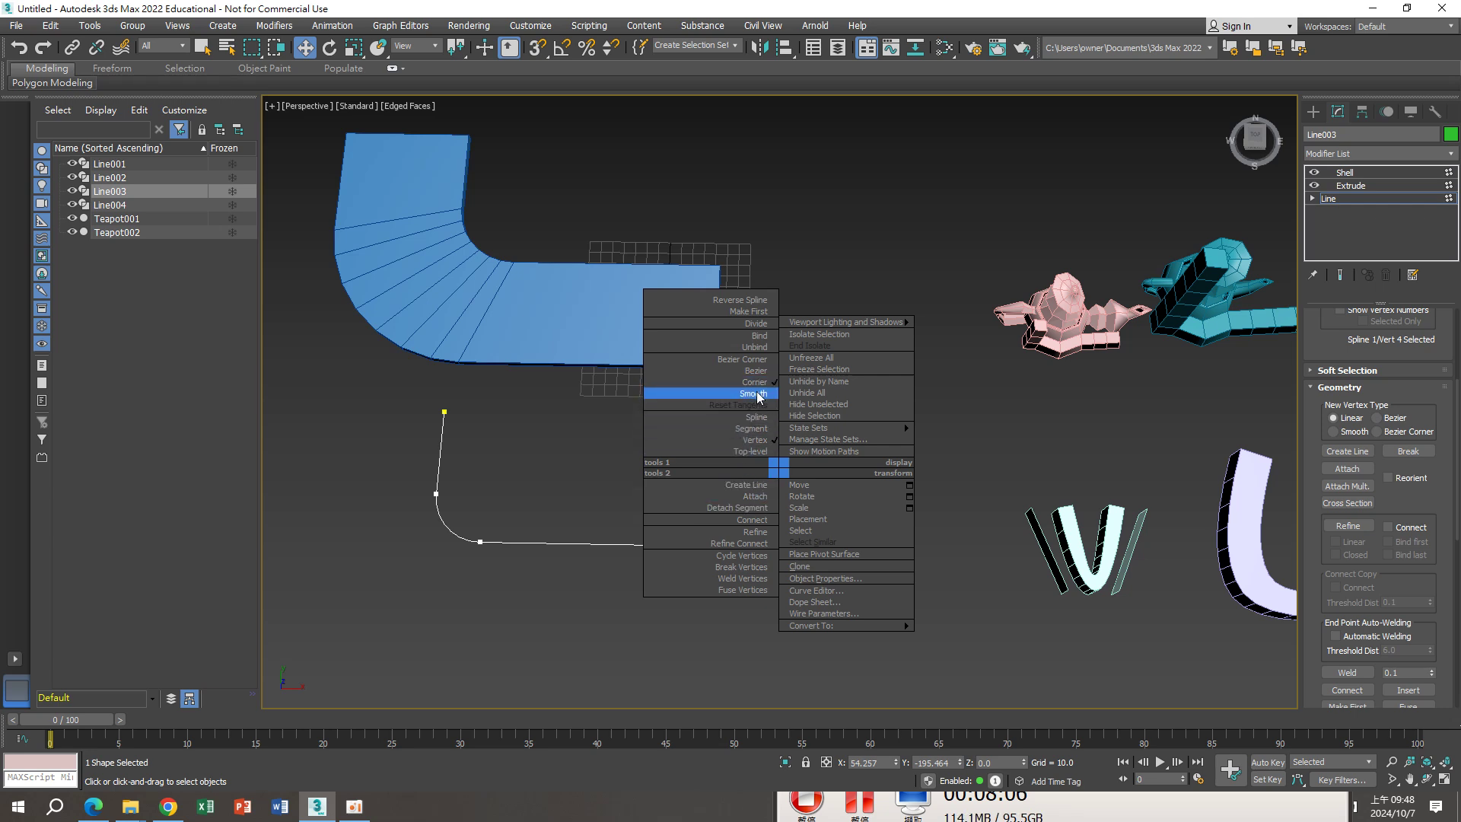
left_click(756, 394)
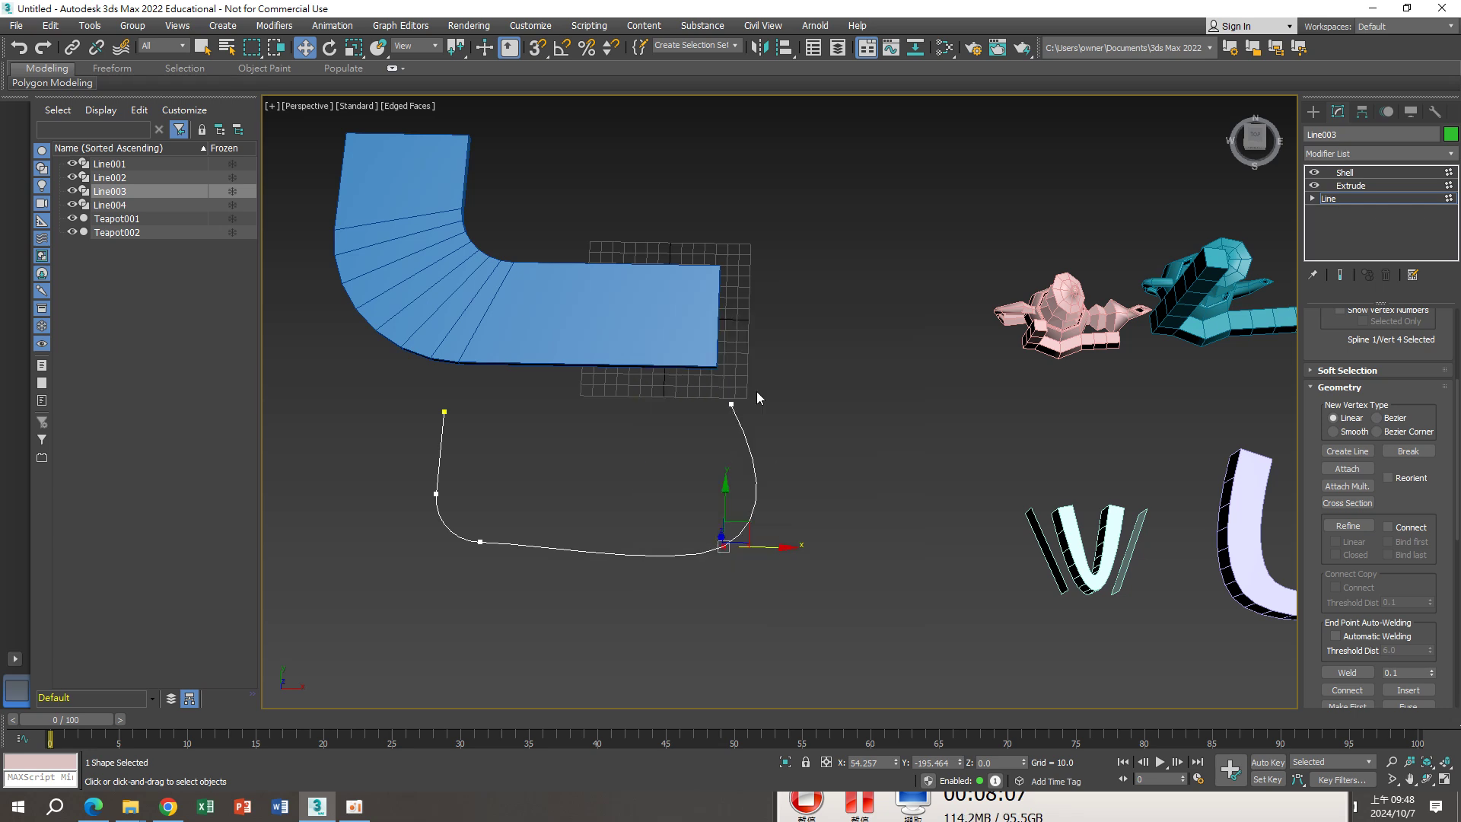
right_click(726, 548)
left_click(693, 461)
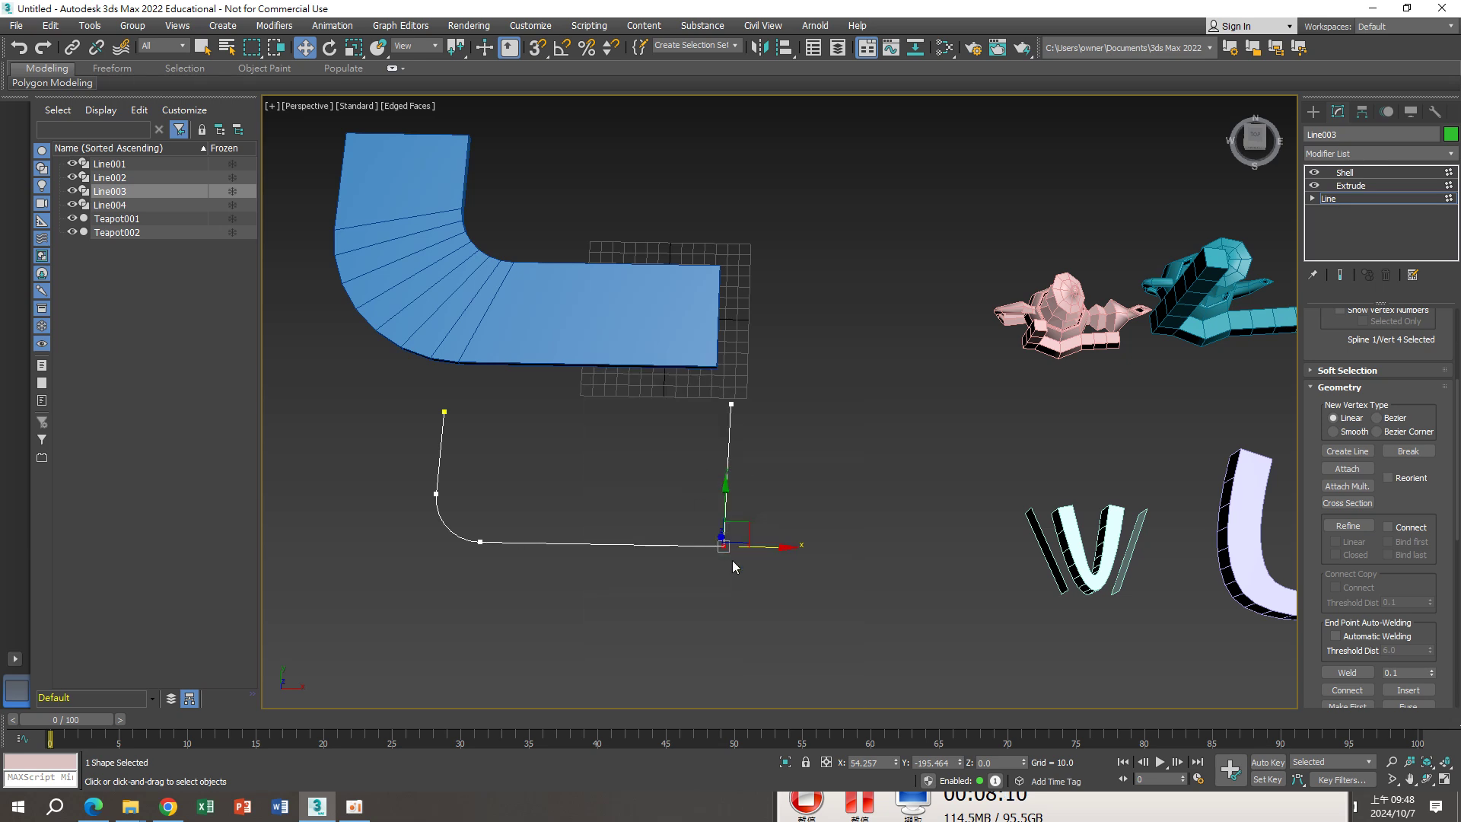
scroll(1320, 609, "down", 2)
scroll(1320, 557, "down", 3)
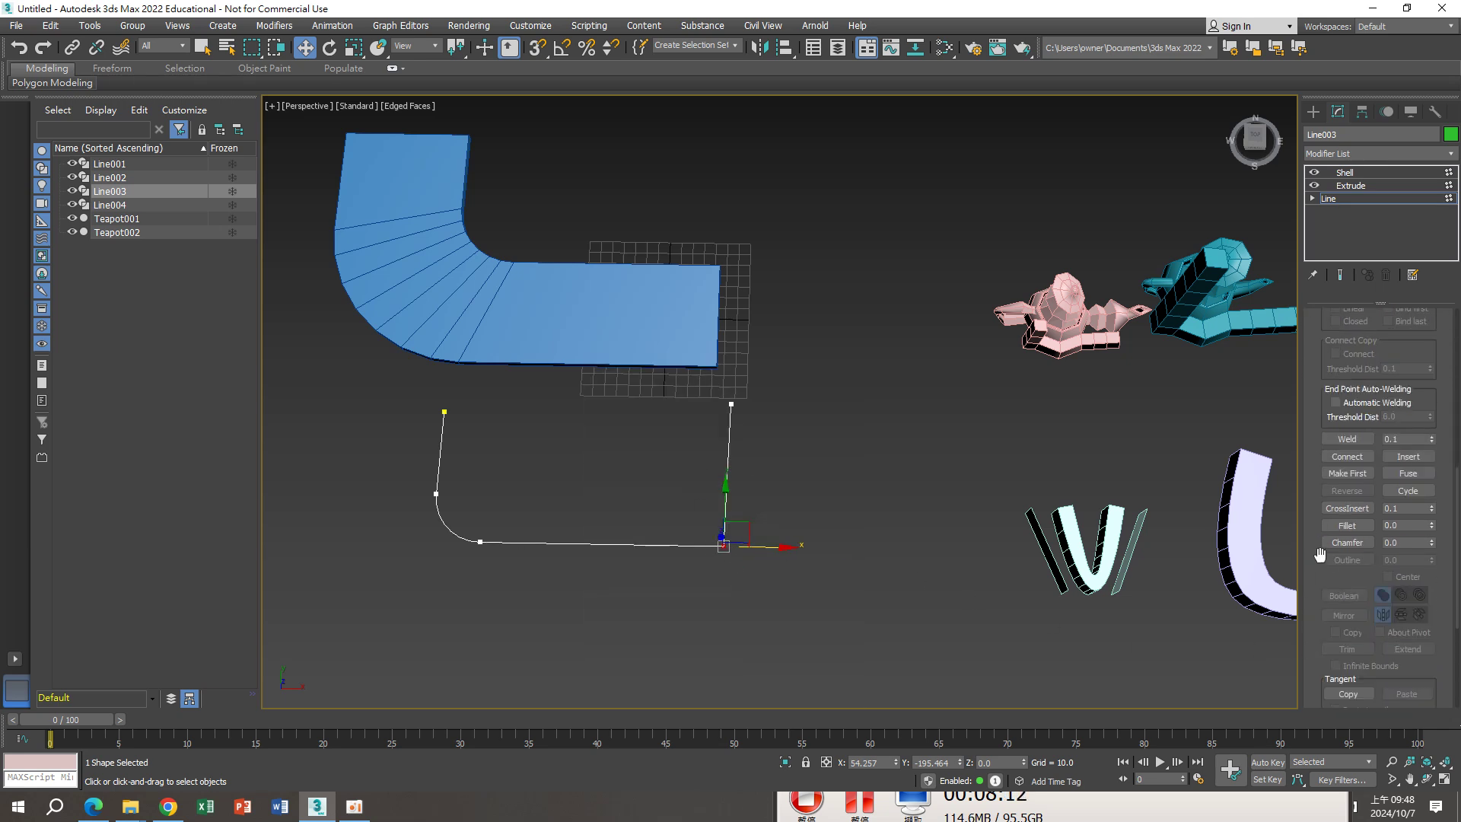
left_click_drag(1434, 528, 1432, 493)
Return to the Shell level and delete the old blue counter top
left_click(1382, 198)
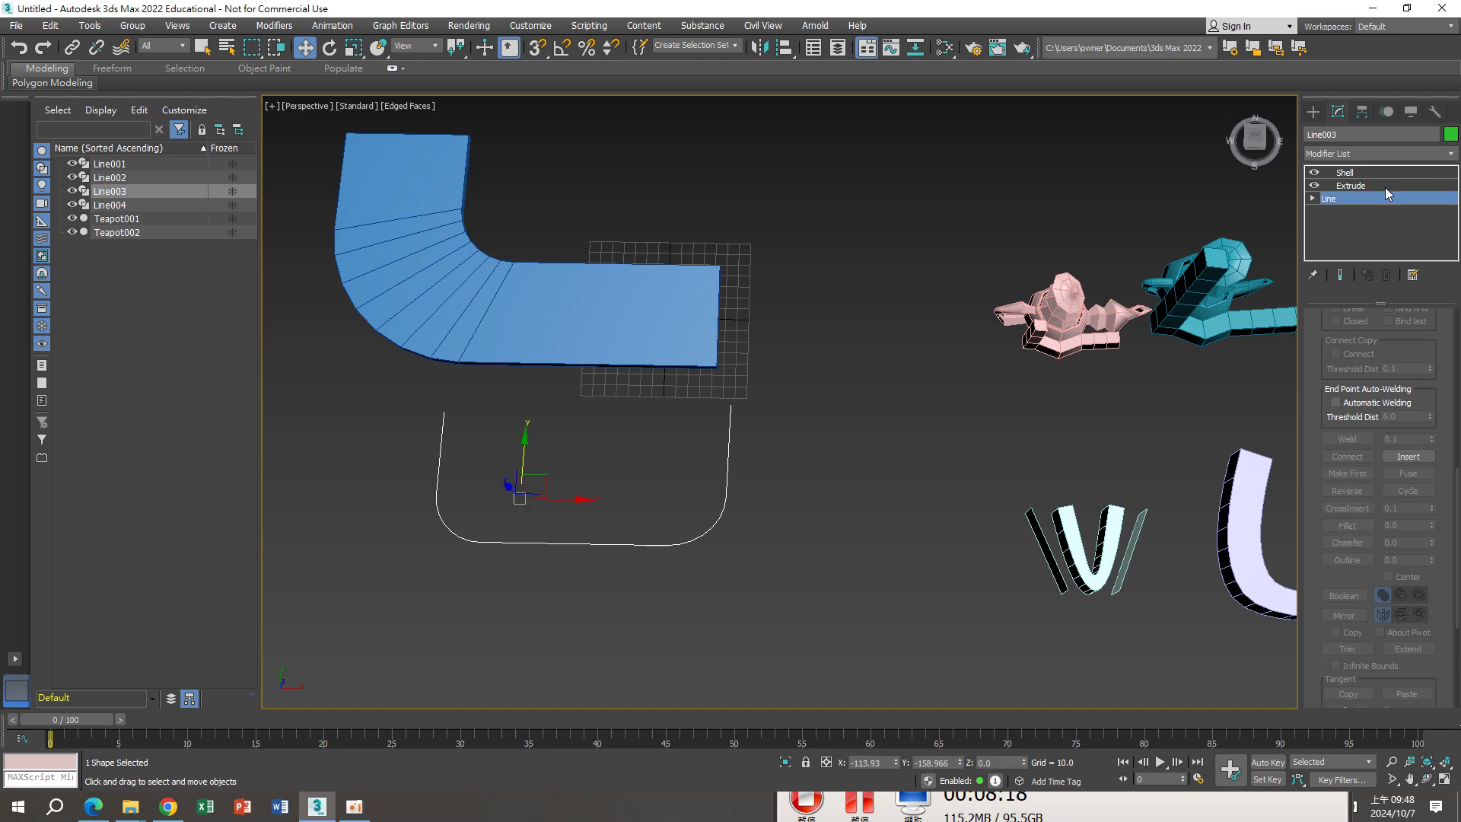
left_click(1382, 177)
middle_click_drag(965, 522, 813, 428, "alt")
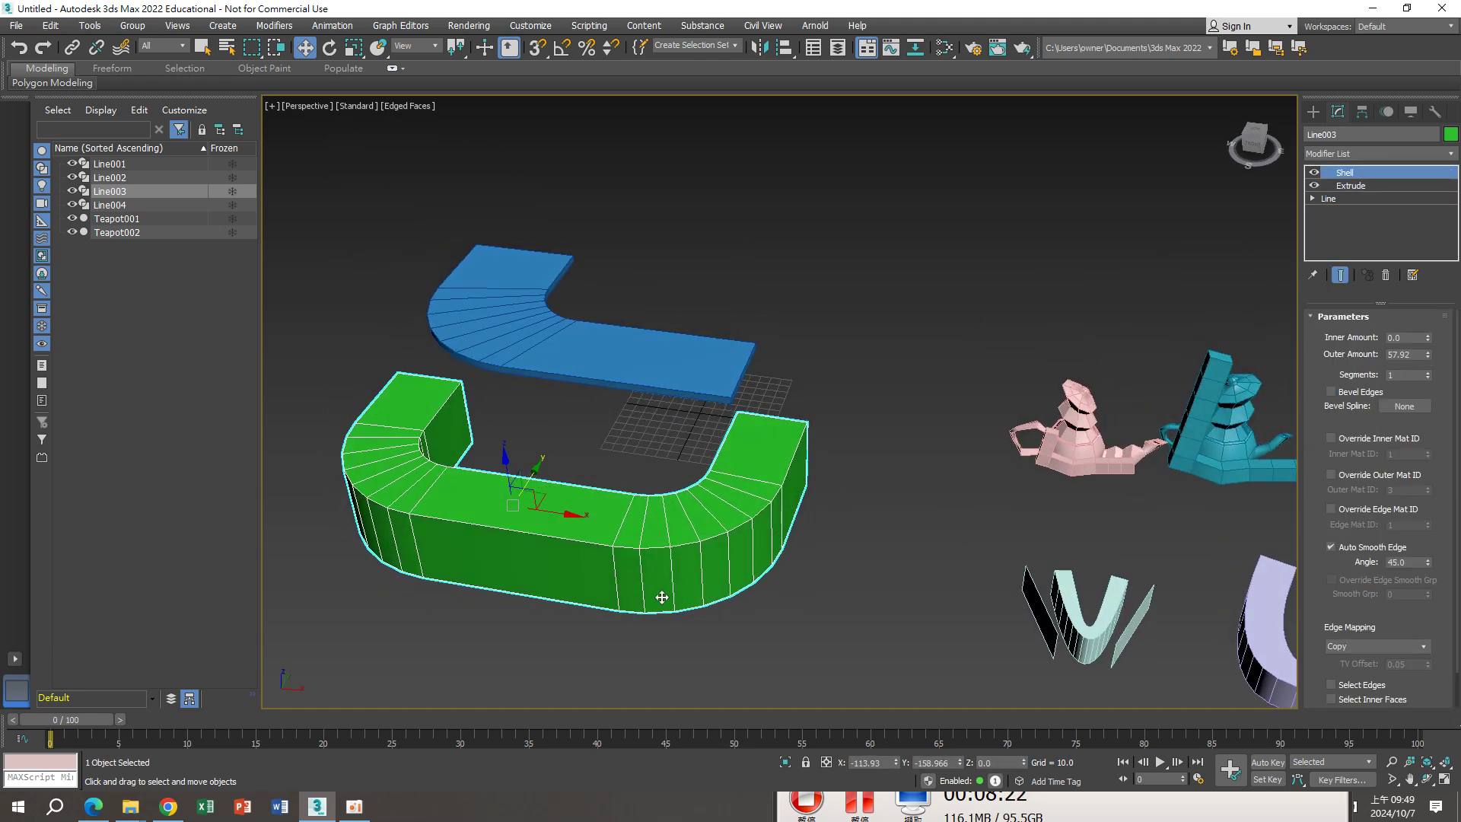
left_click(648, 362)
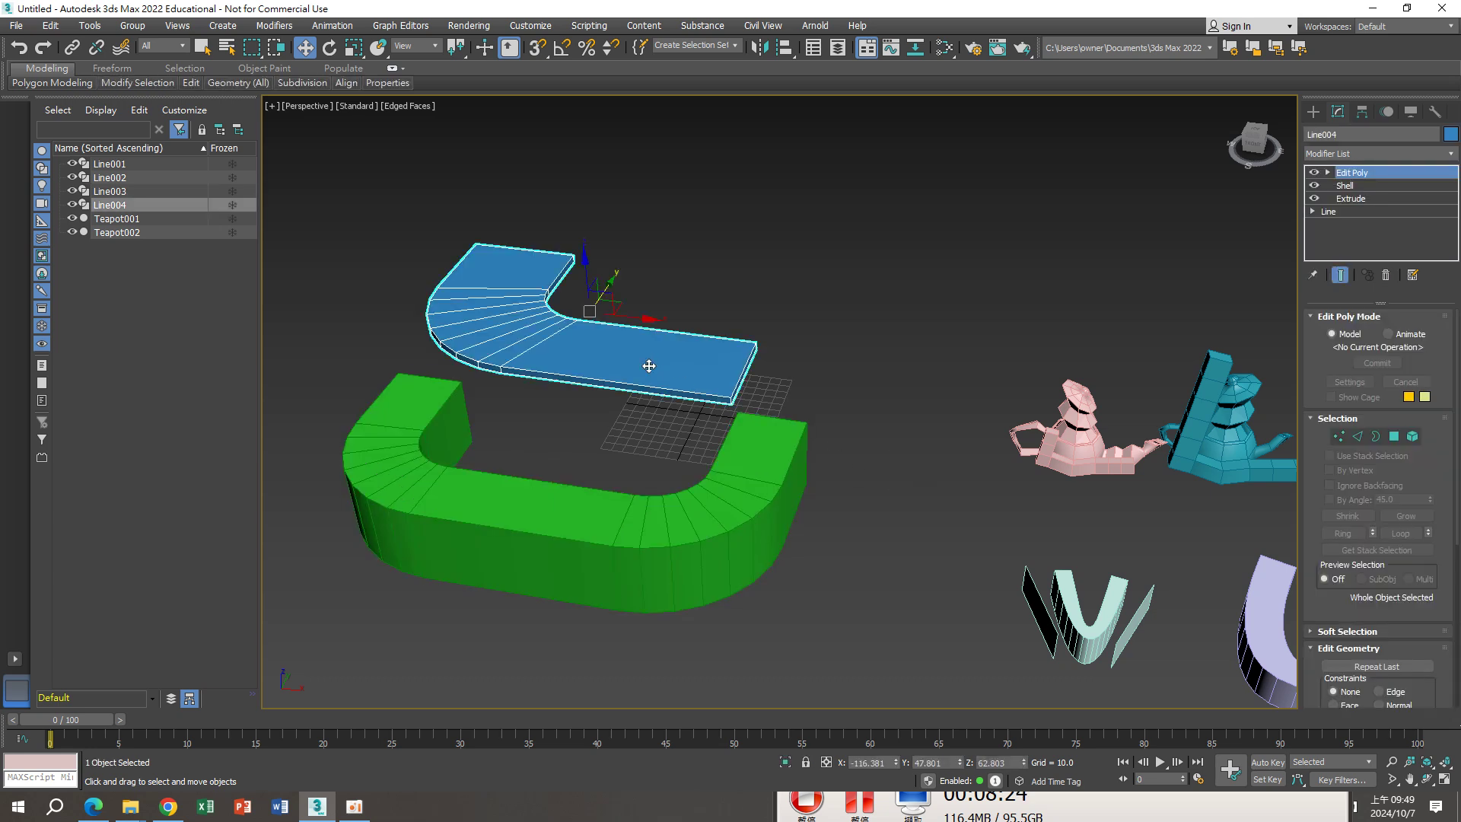
middle_click_drag(649, 365, 653, 397, "alt")
key("Delete")
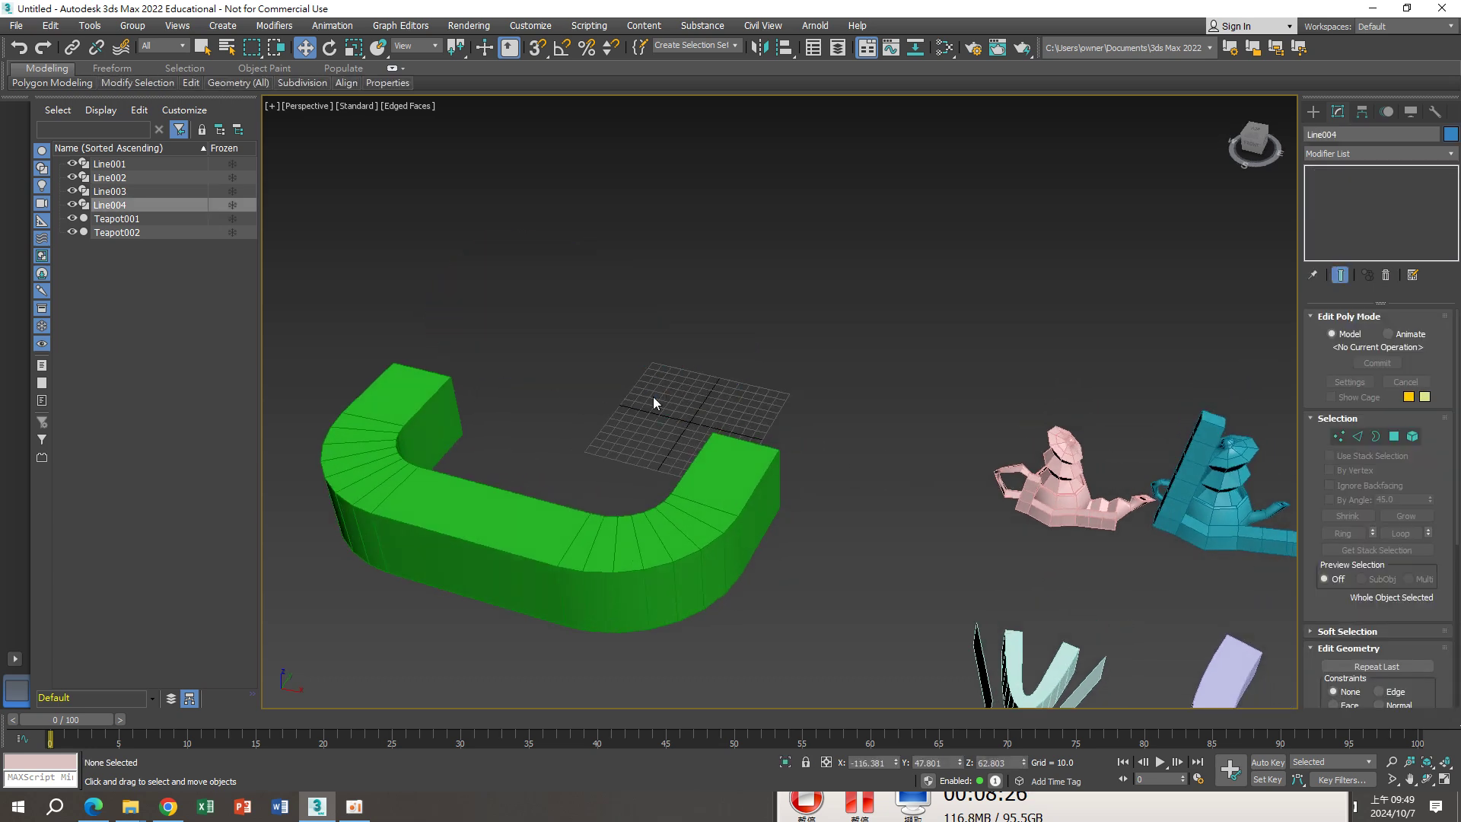
Clone the U-shaped counter upward, thin the copy to a 9.5 extrusion, and scale it to 111%
left_click(563, 493)
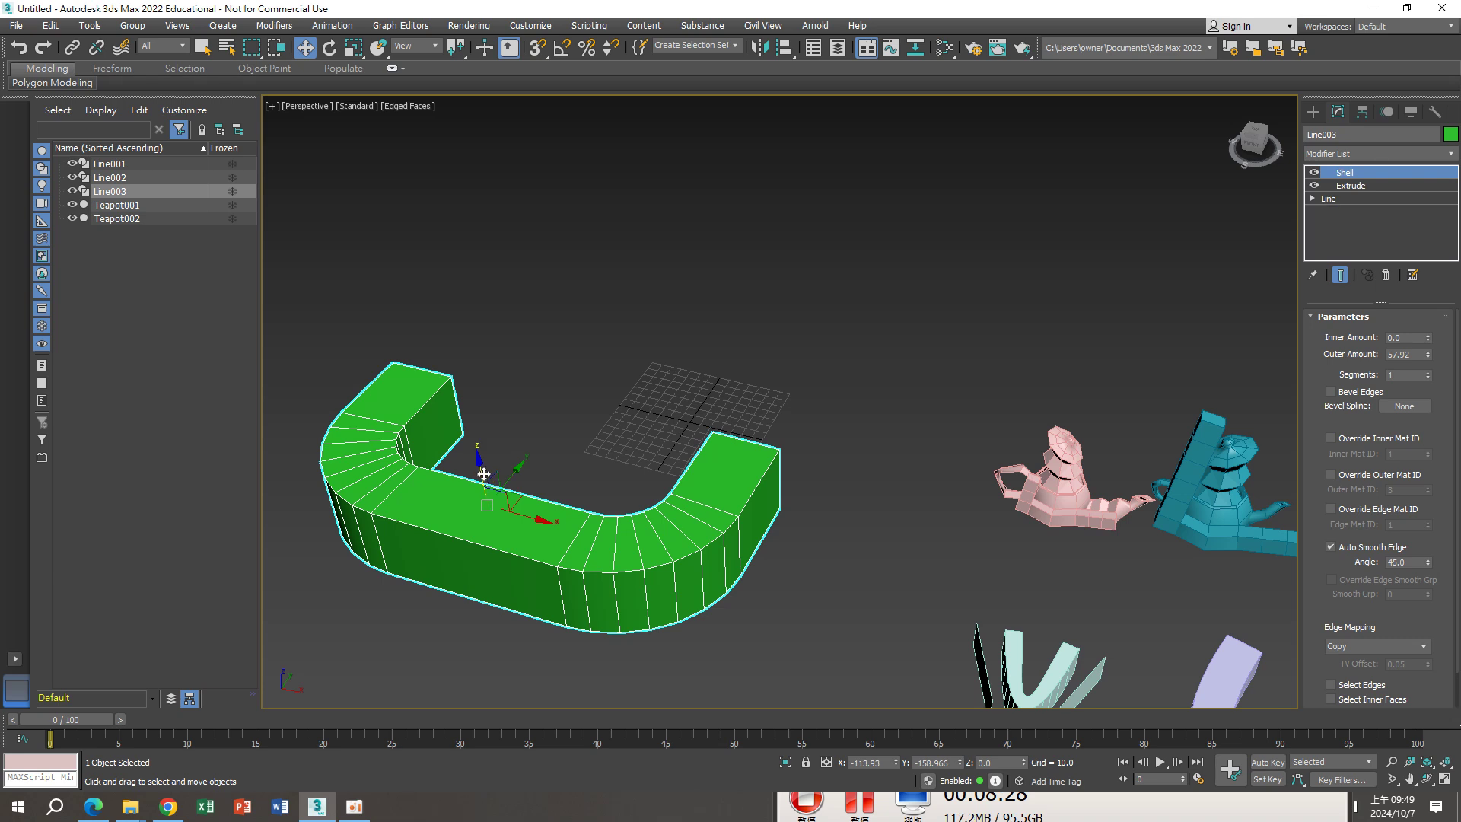
left_click_drag(503, 482, 482, 401, "shift")
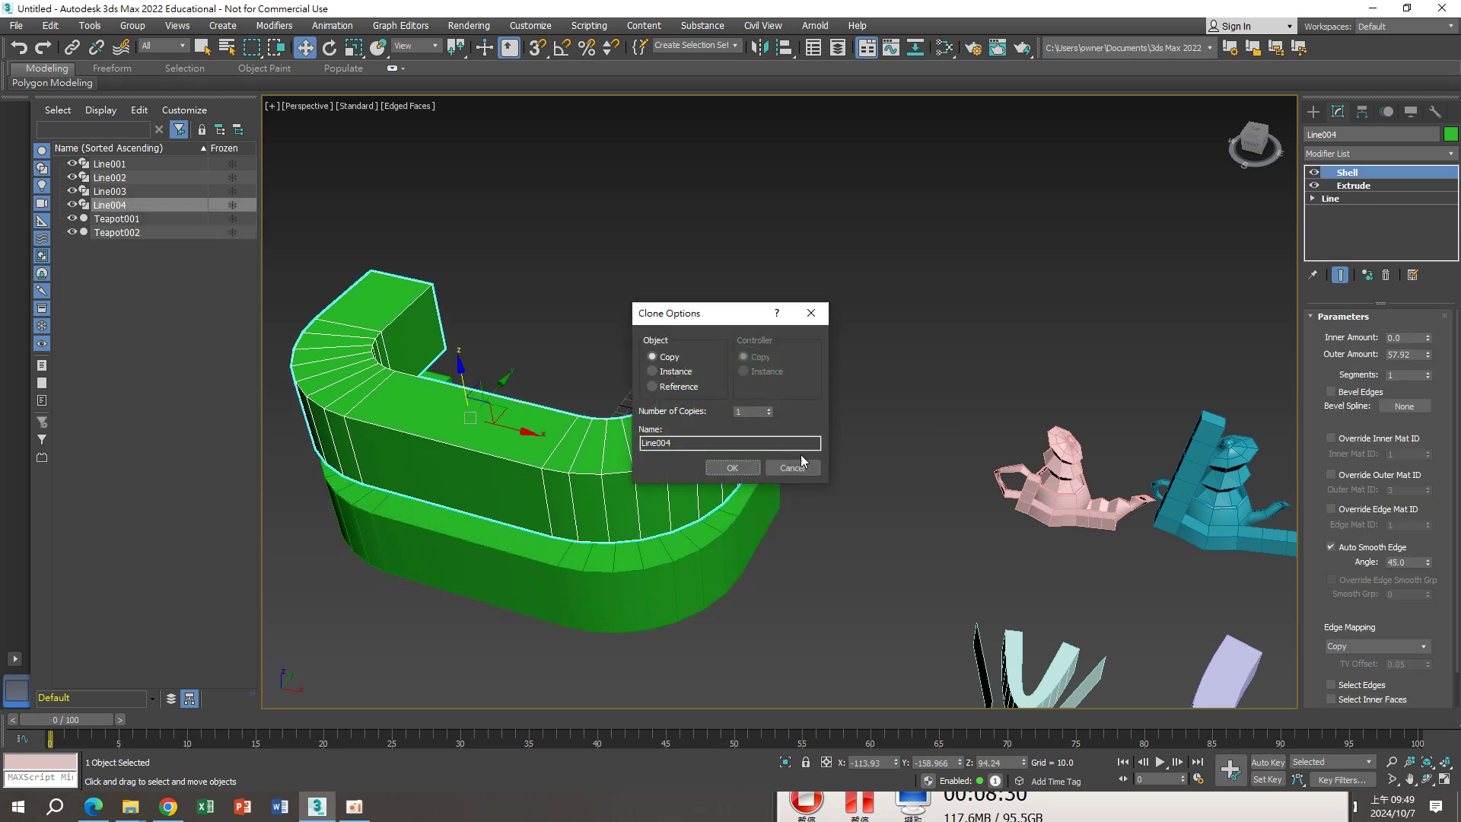
left_click(734, 466)
left_click(1352, 186)
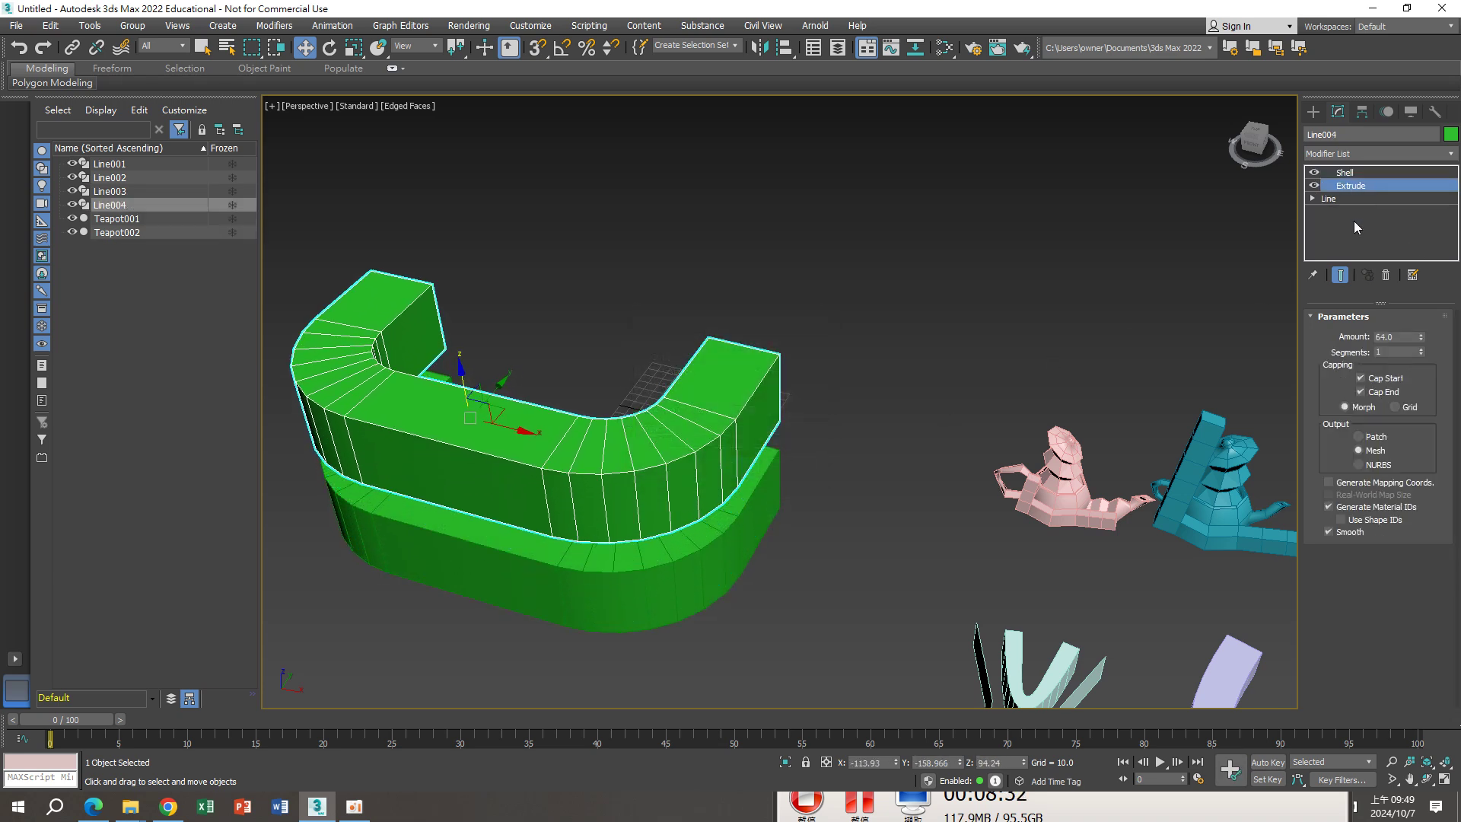
left_click_drag(1419, 340, 1424, 423)
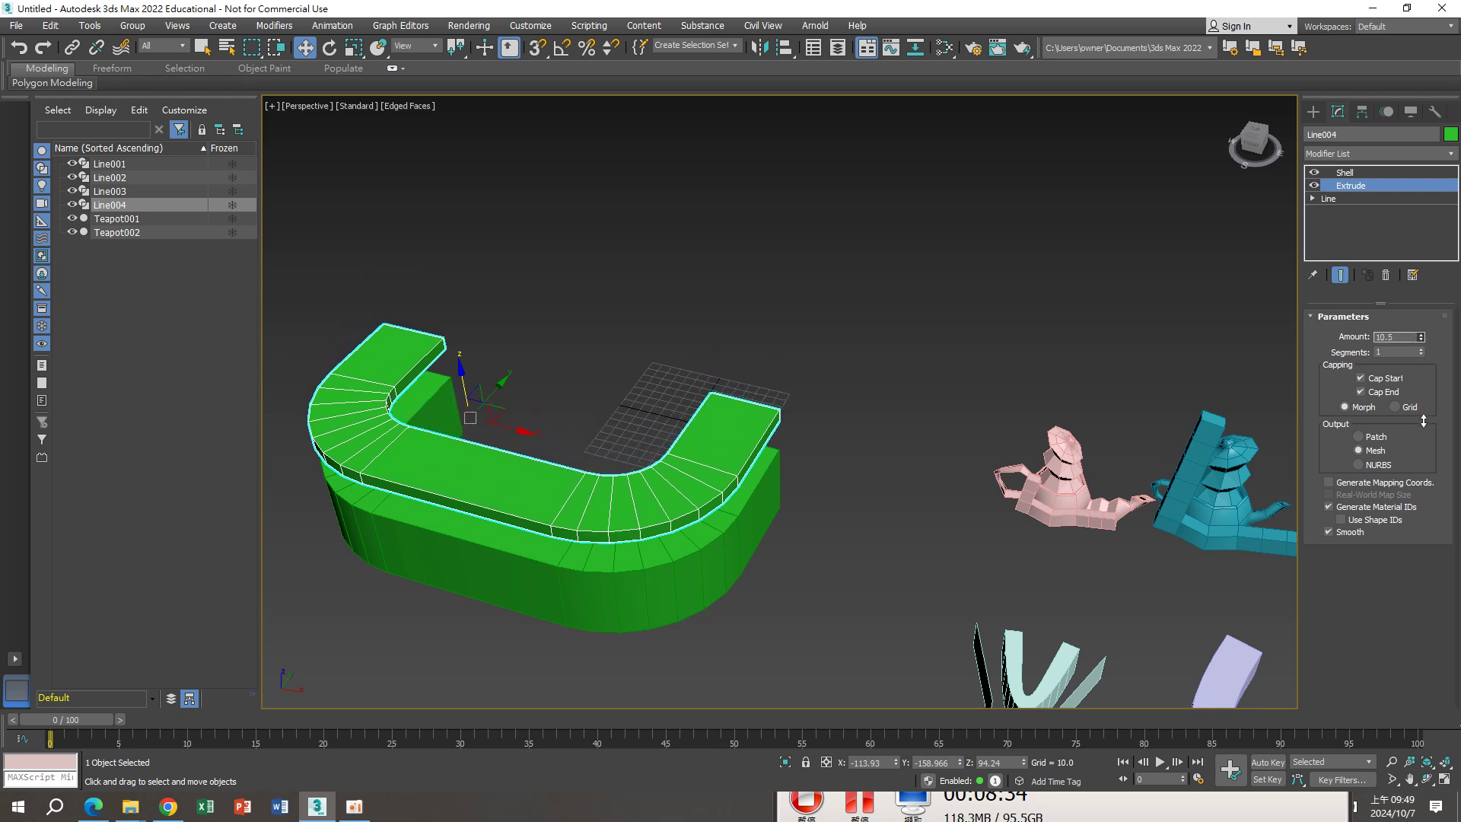
key("r")
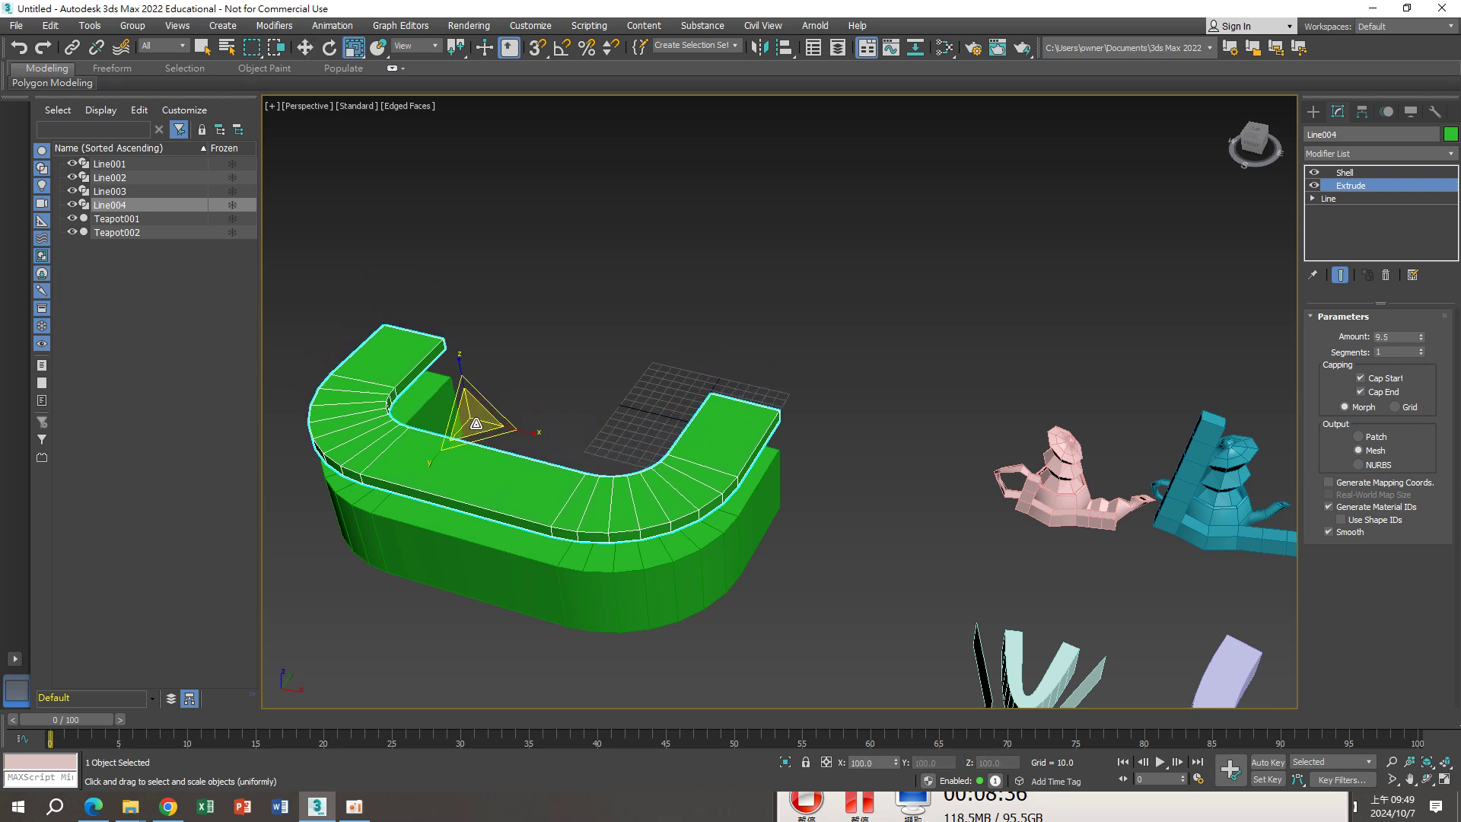
left_click_drag(476, 423, 483, 402)
In Top view, add an Edit Poly modifier above Shell via the 'xedit' search
key("t")
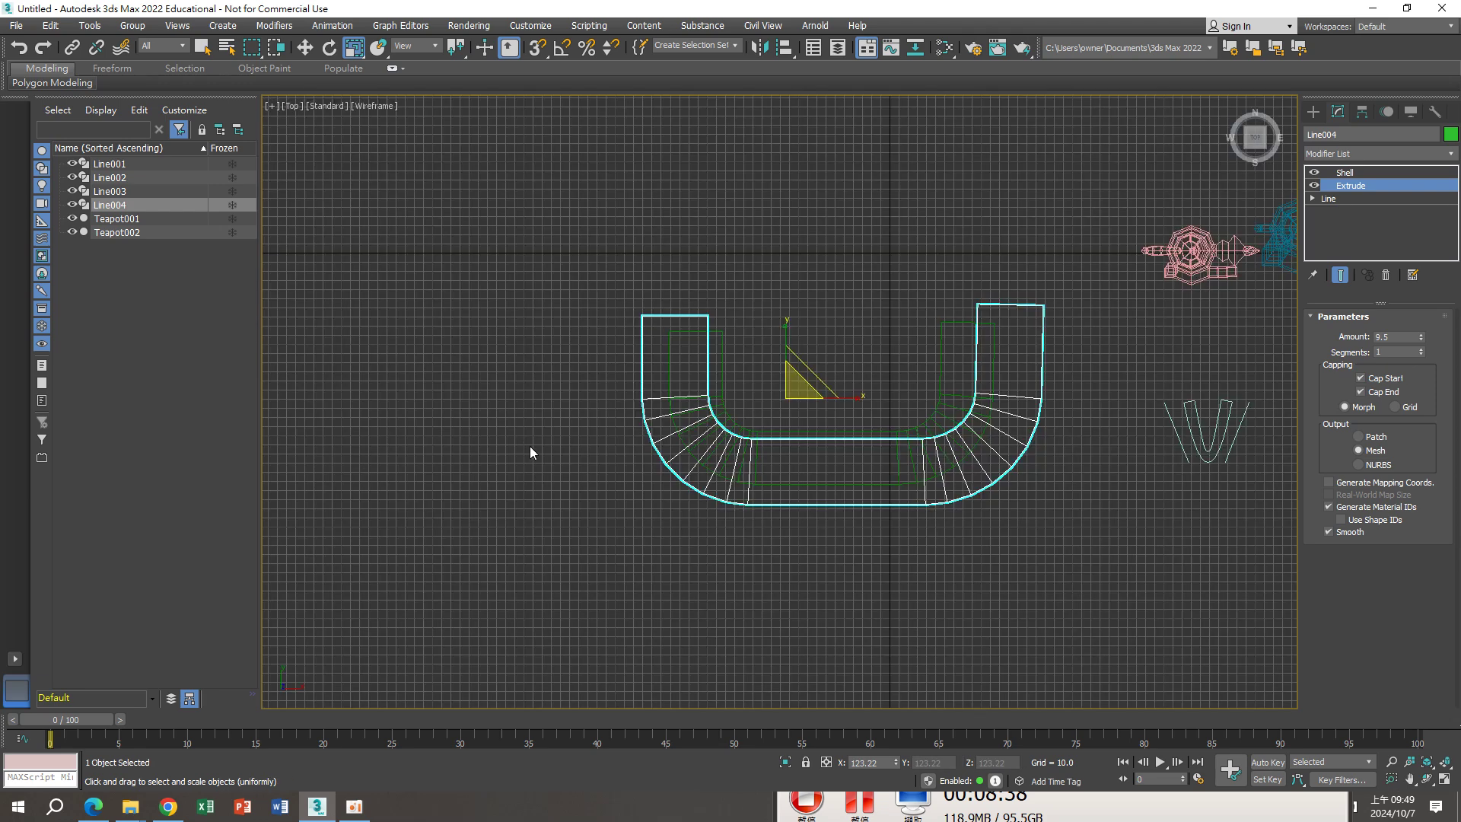
middle_click_drag(705, 474, 866, 397)
key("F3")
key("F3")
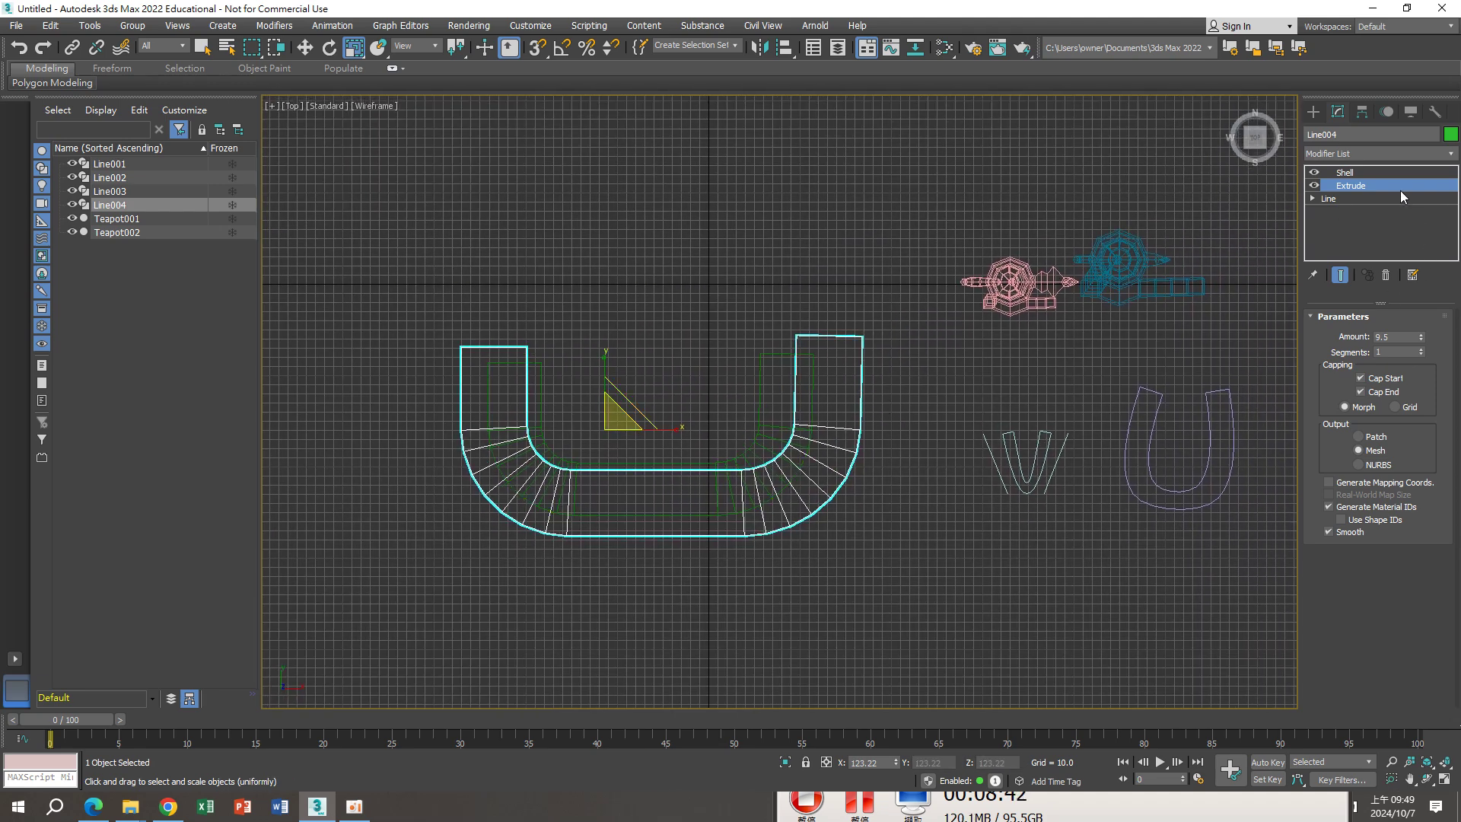
left_click(1376, 176)
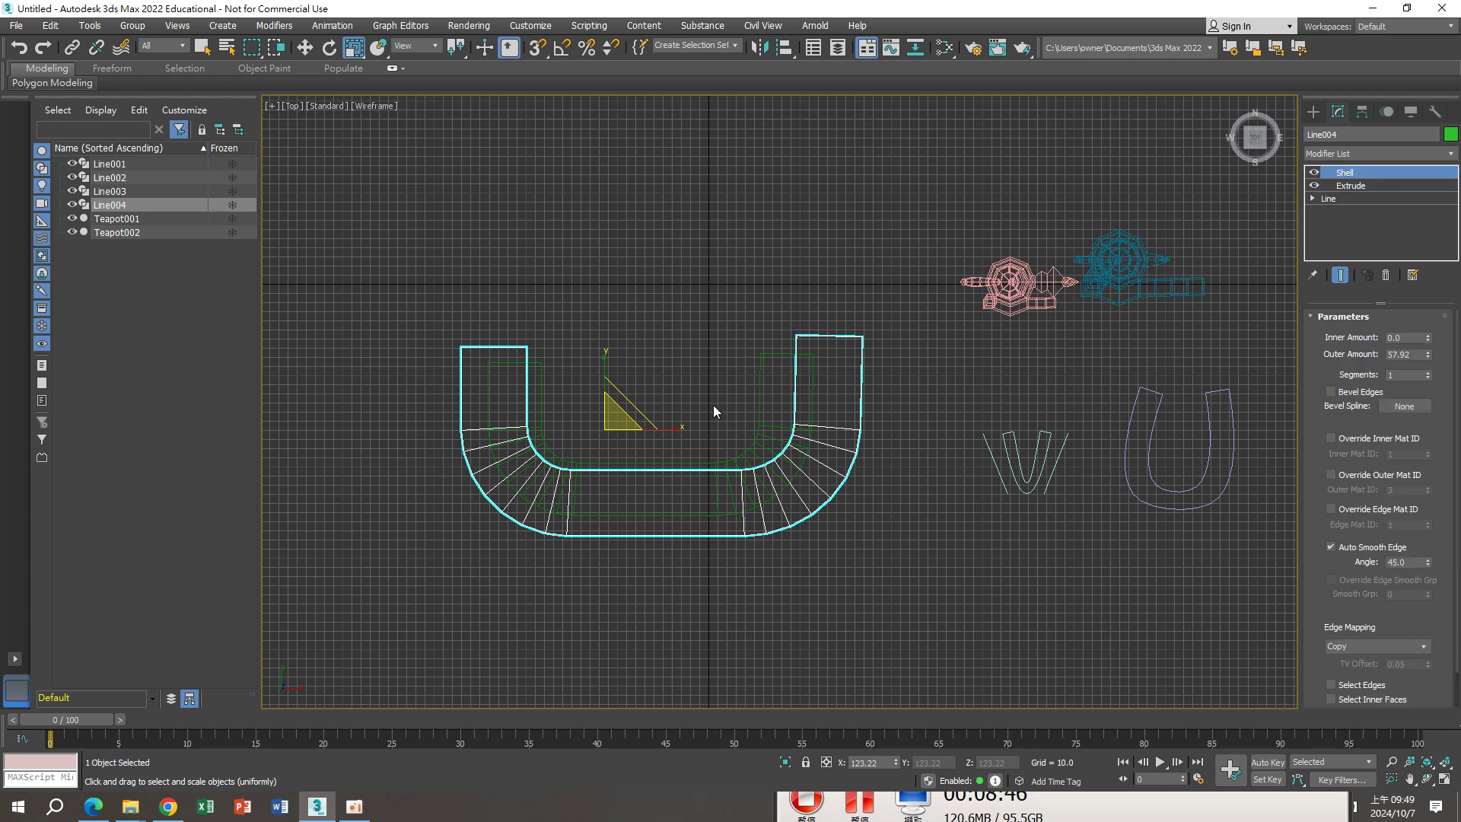
type("x")
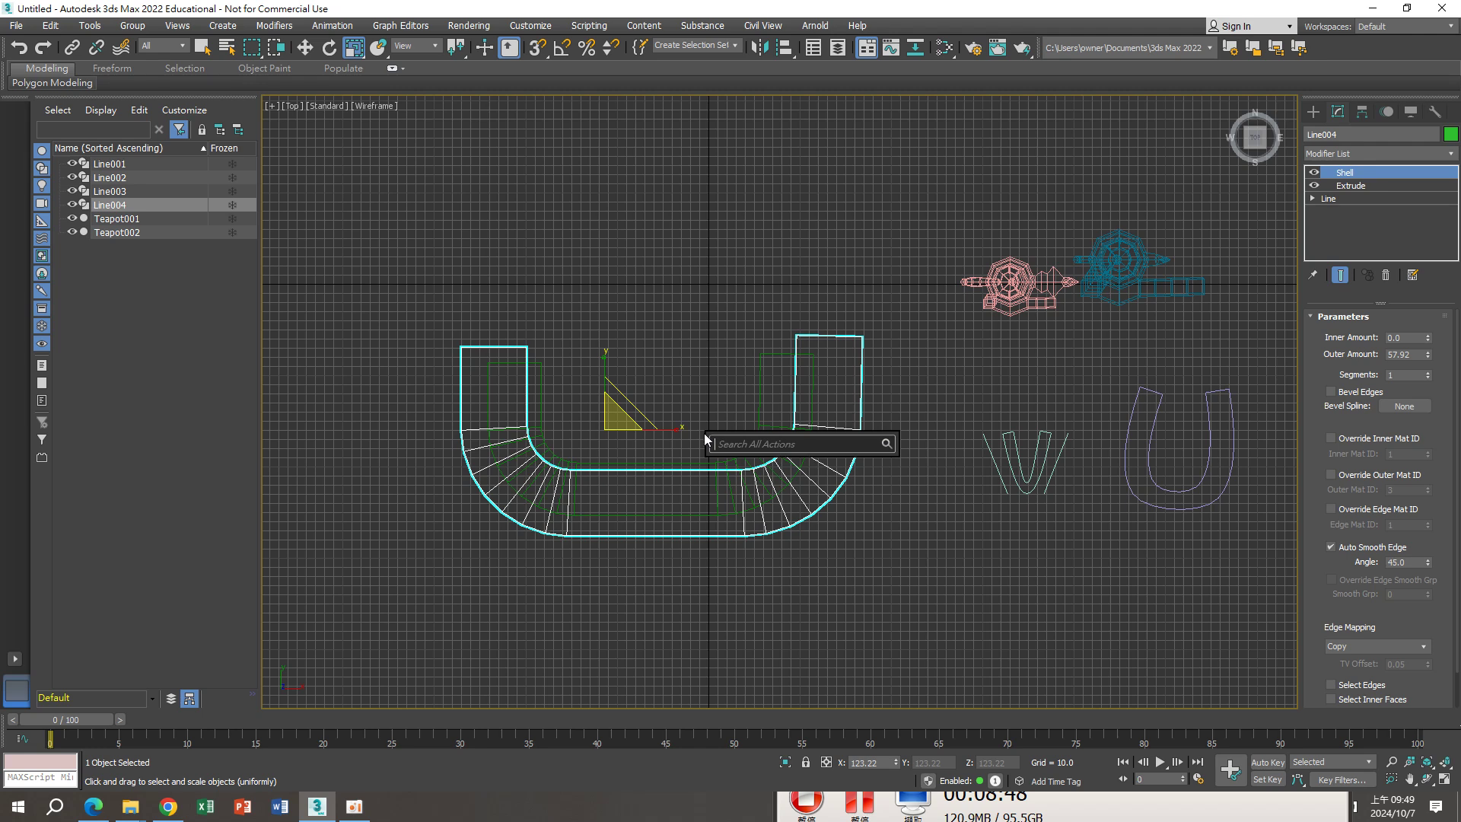
type("edit")
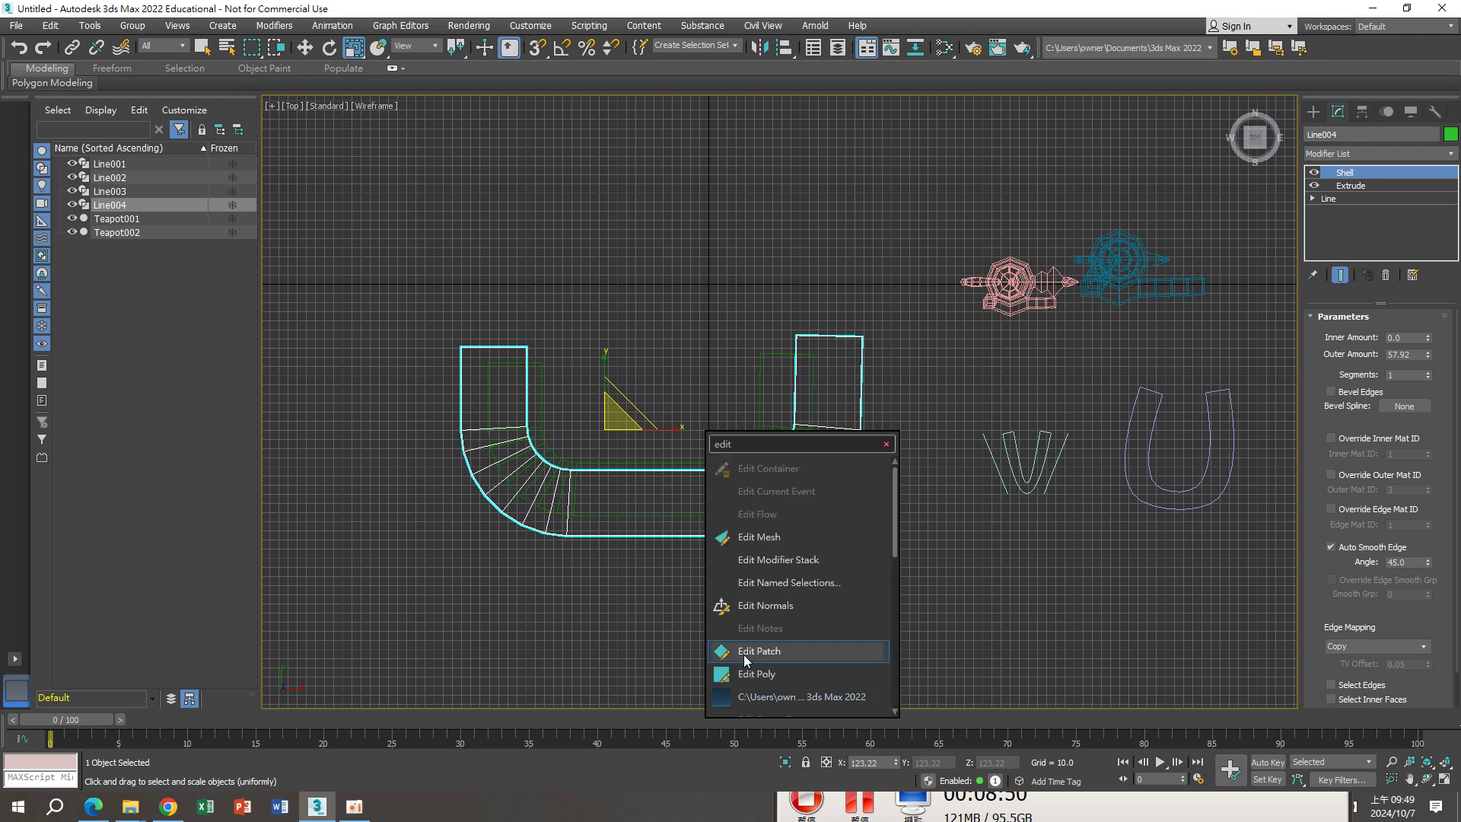
left_click(752, 674)
key("1")
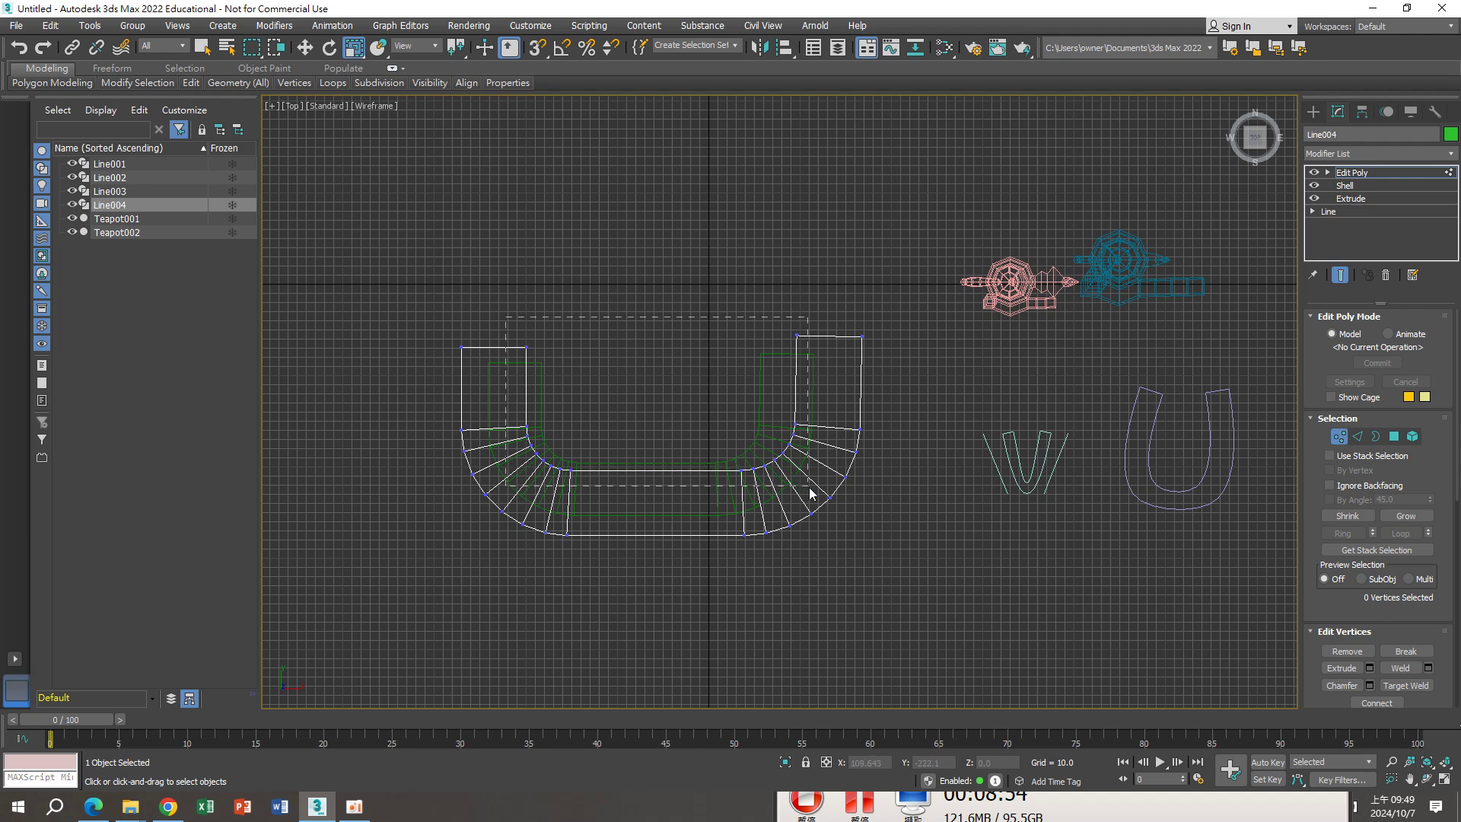
Select the inner arc vertices on both sides of the U and raise them
left_click_drag(799, 485, 809, 487)
key("w")
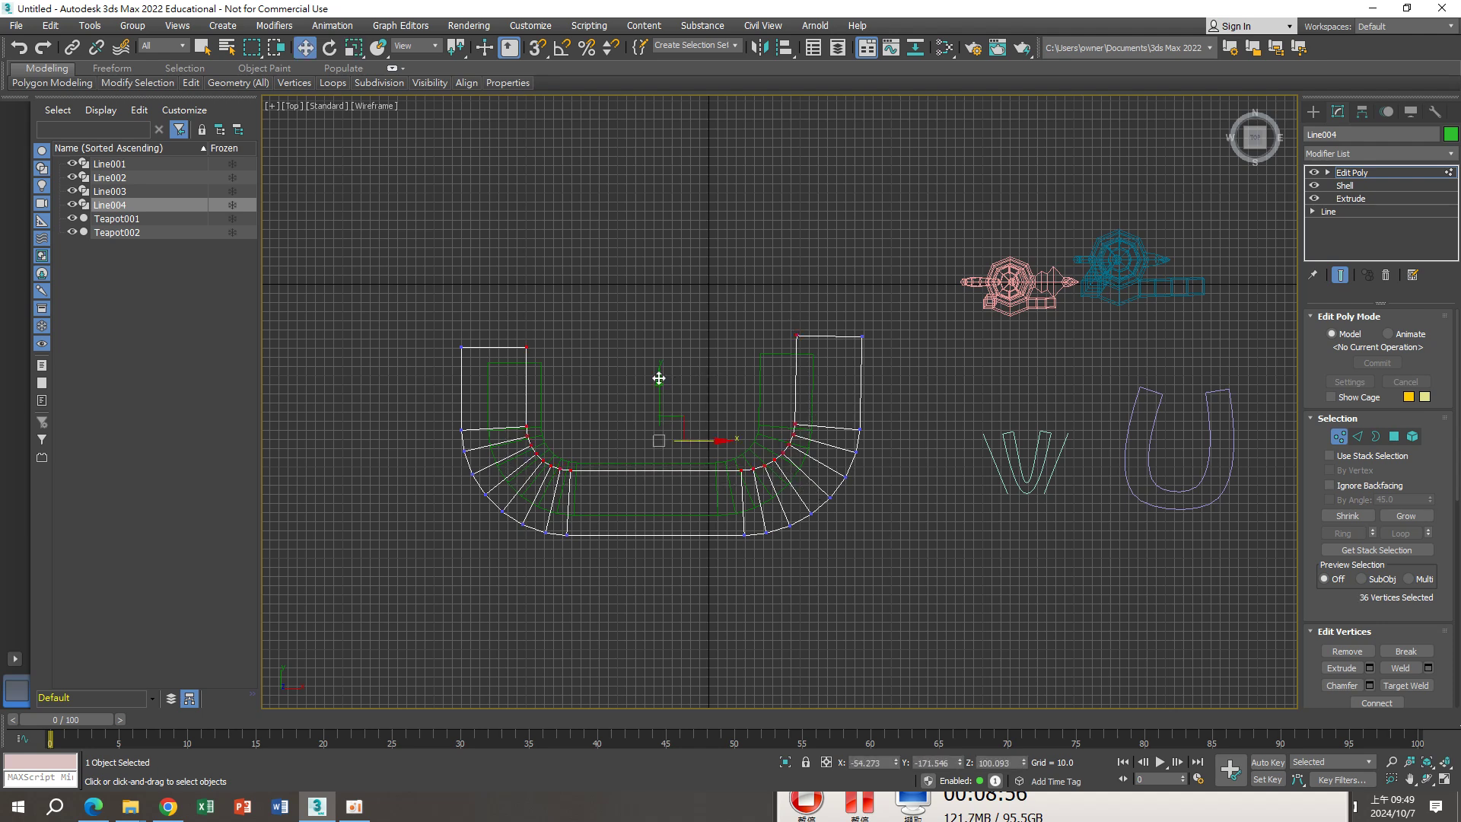
left_click_drag(658, 379, 658, 372)
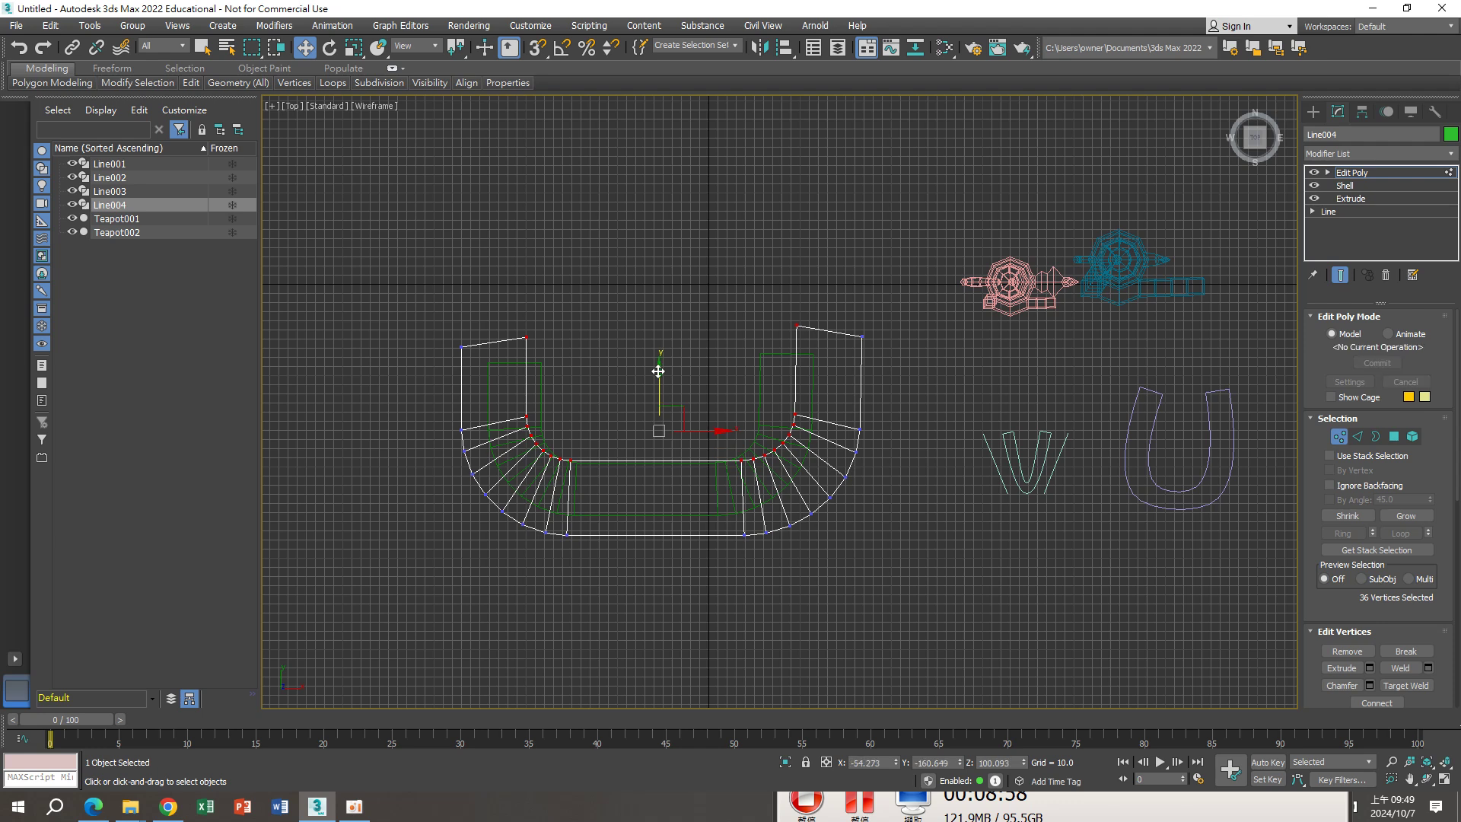
key("ctrl+z")
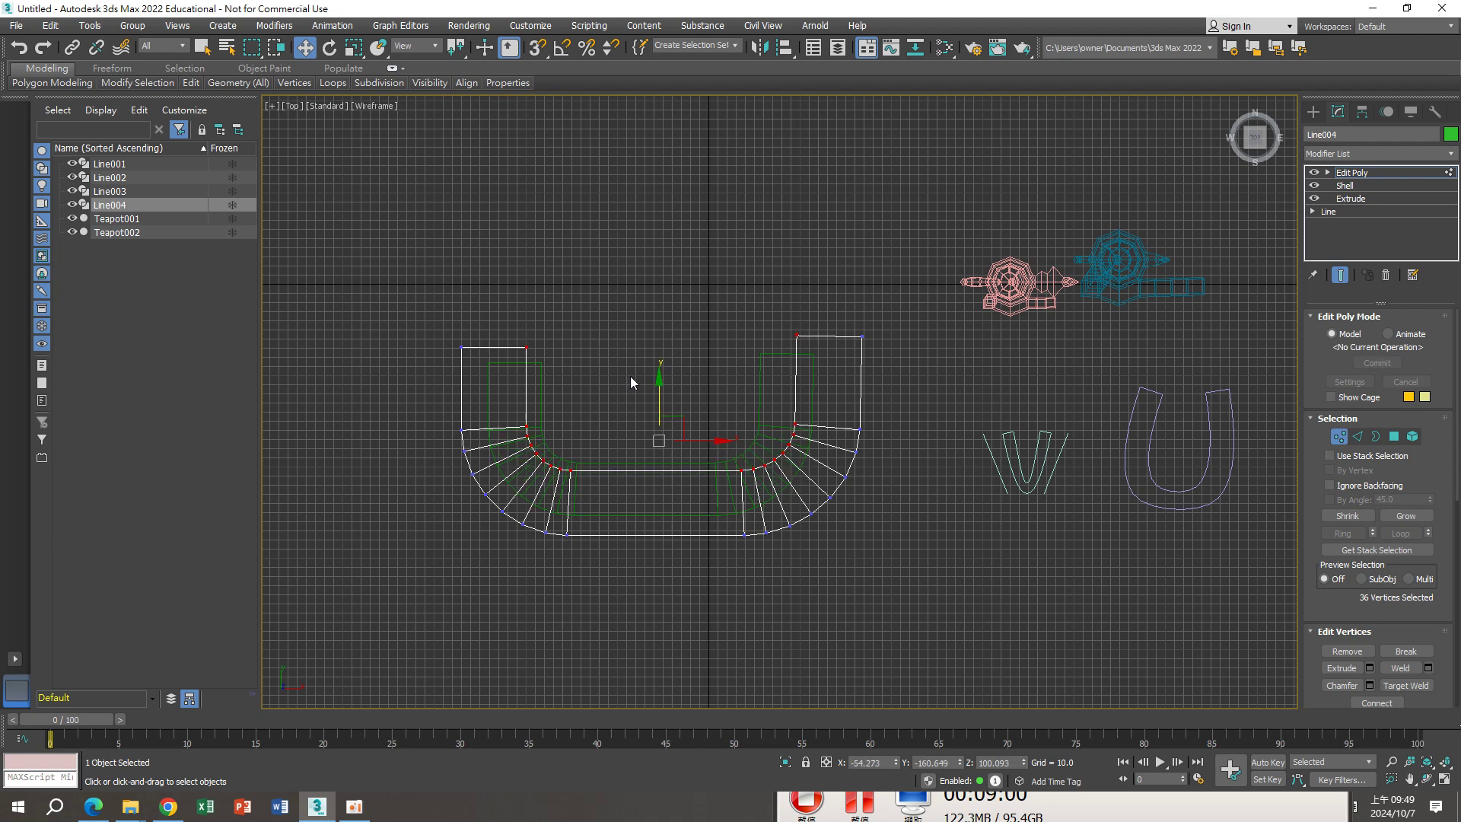
mouse_move(512, 340)
left_mouse_down()
mouse_move(601, 487)
mouse_move(630, 446)
left_mouse_up()
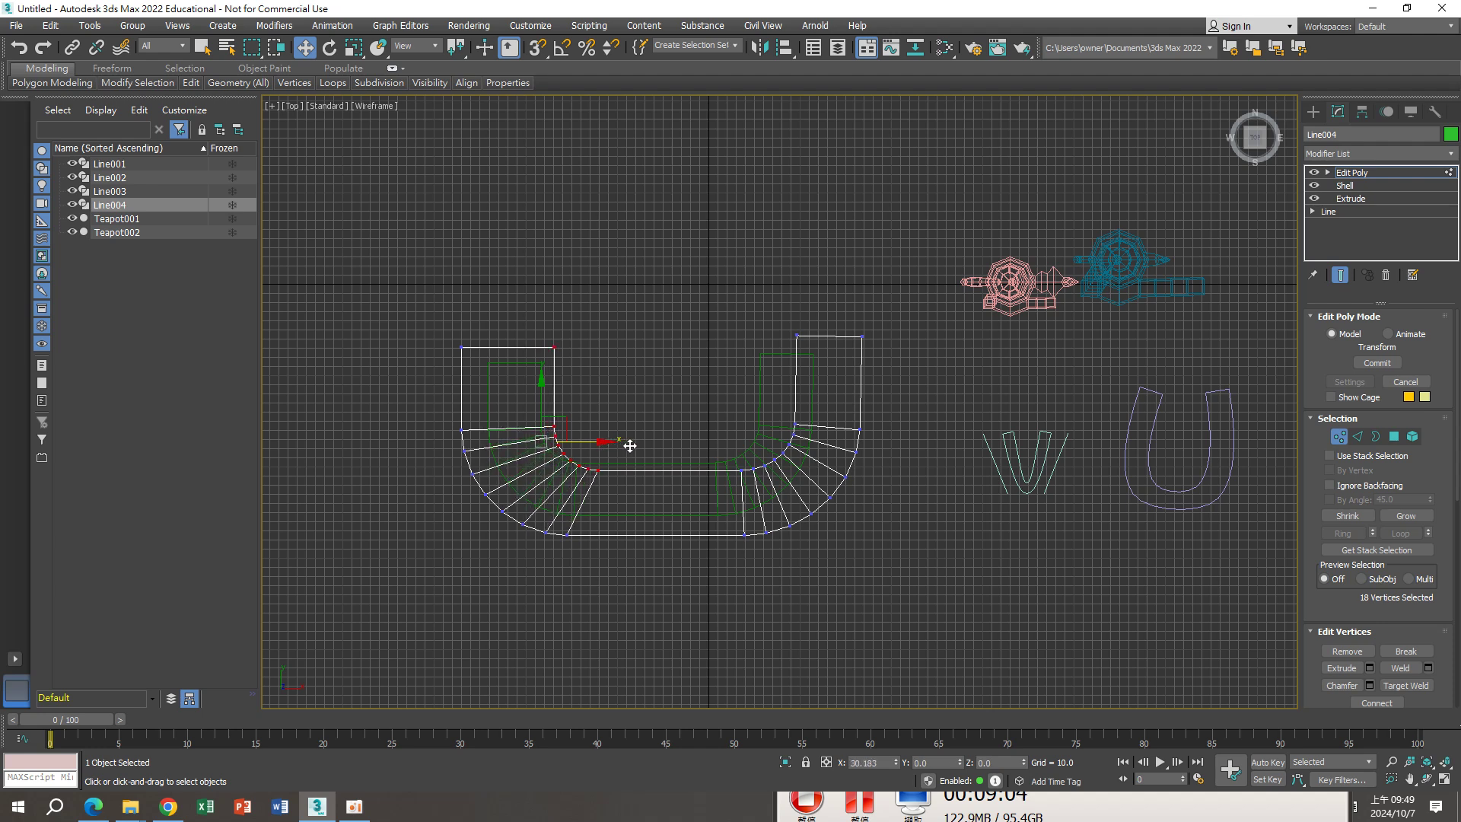
mouse_move(720, 340)
left_mouse_down()
mouse_move(809, 484)
mouse_move(771, 446)
left_mouse_up()
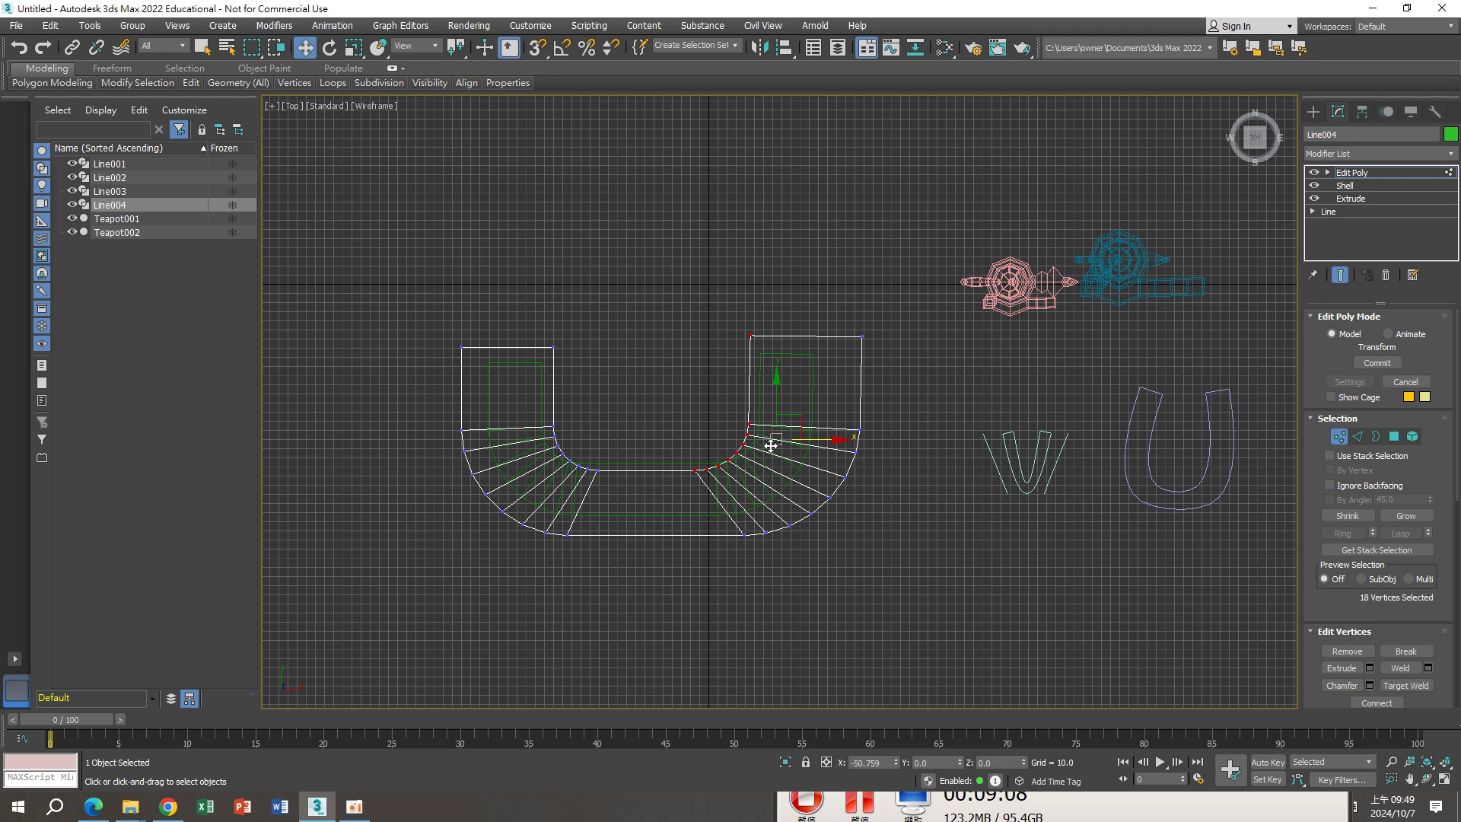
left_click_drag(613, 454, 615, 459, "ctrl")
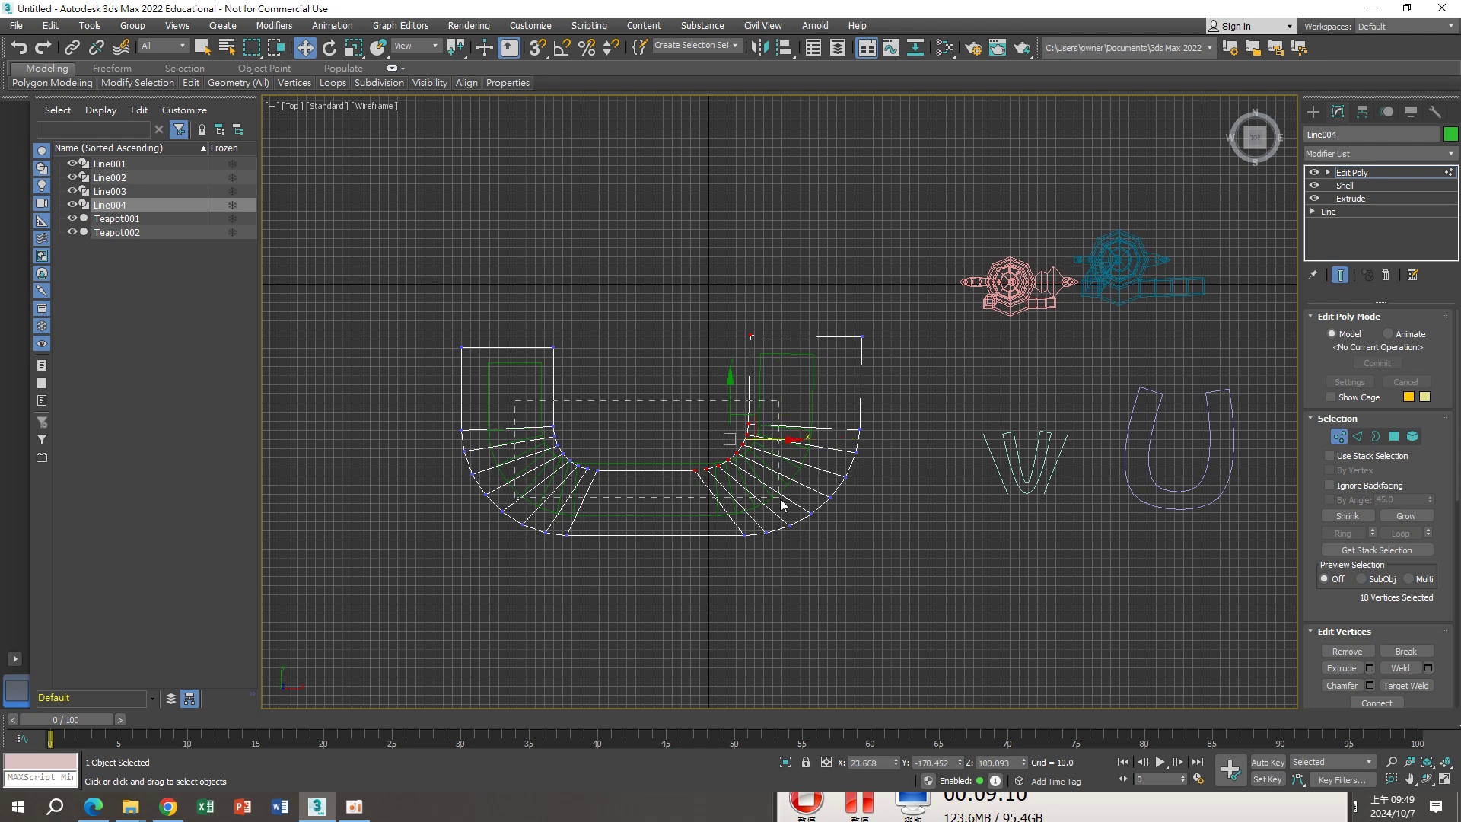
left_click_drag(651, 407, 656, 391)
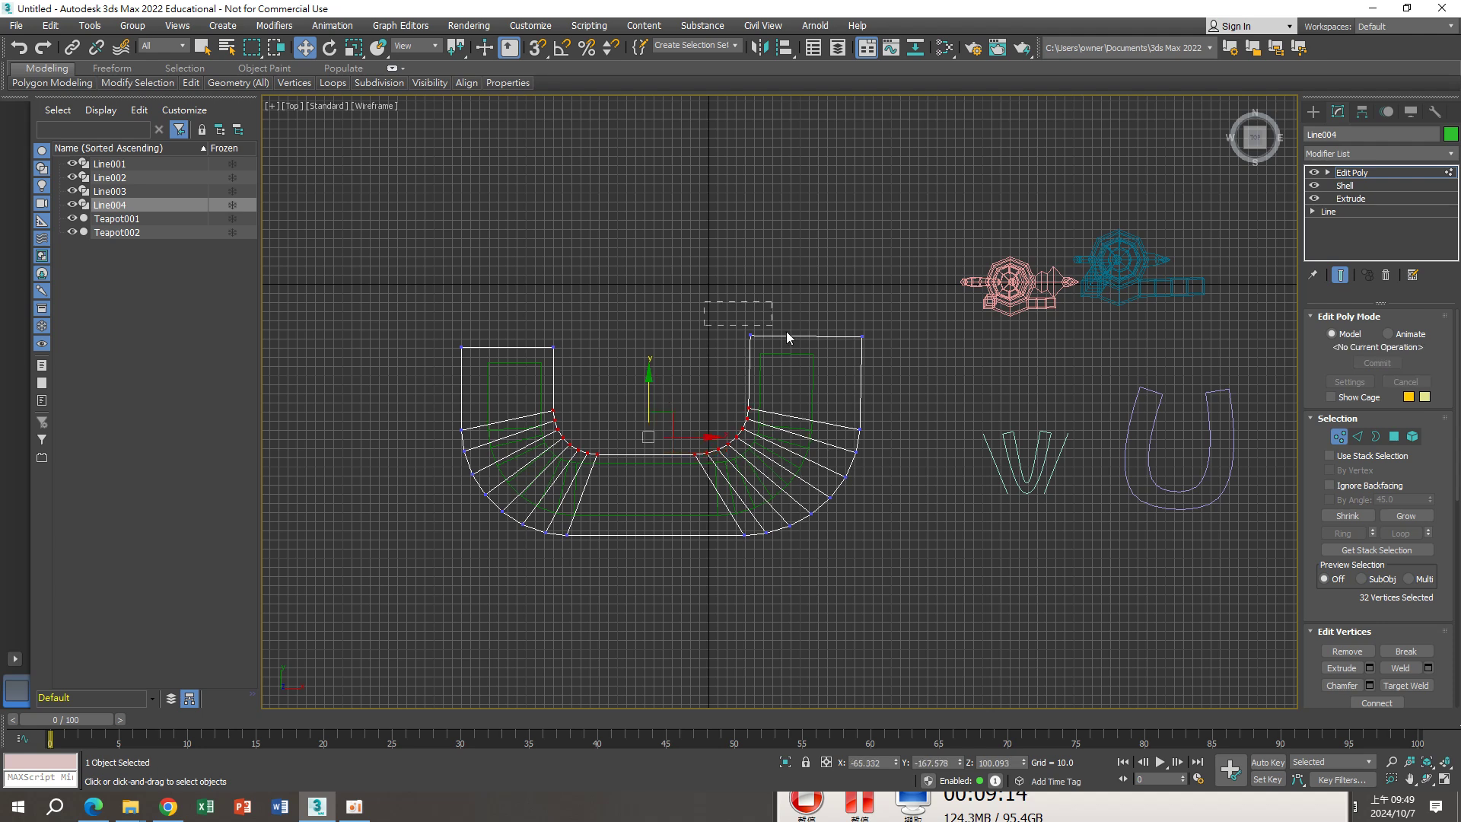
Lower the four top vertices of the right arm
left_click_drag(892, 346, 892, 345)
left_click_drag(808, 289, 808, 303)
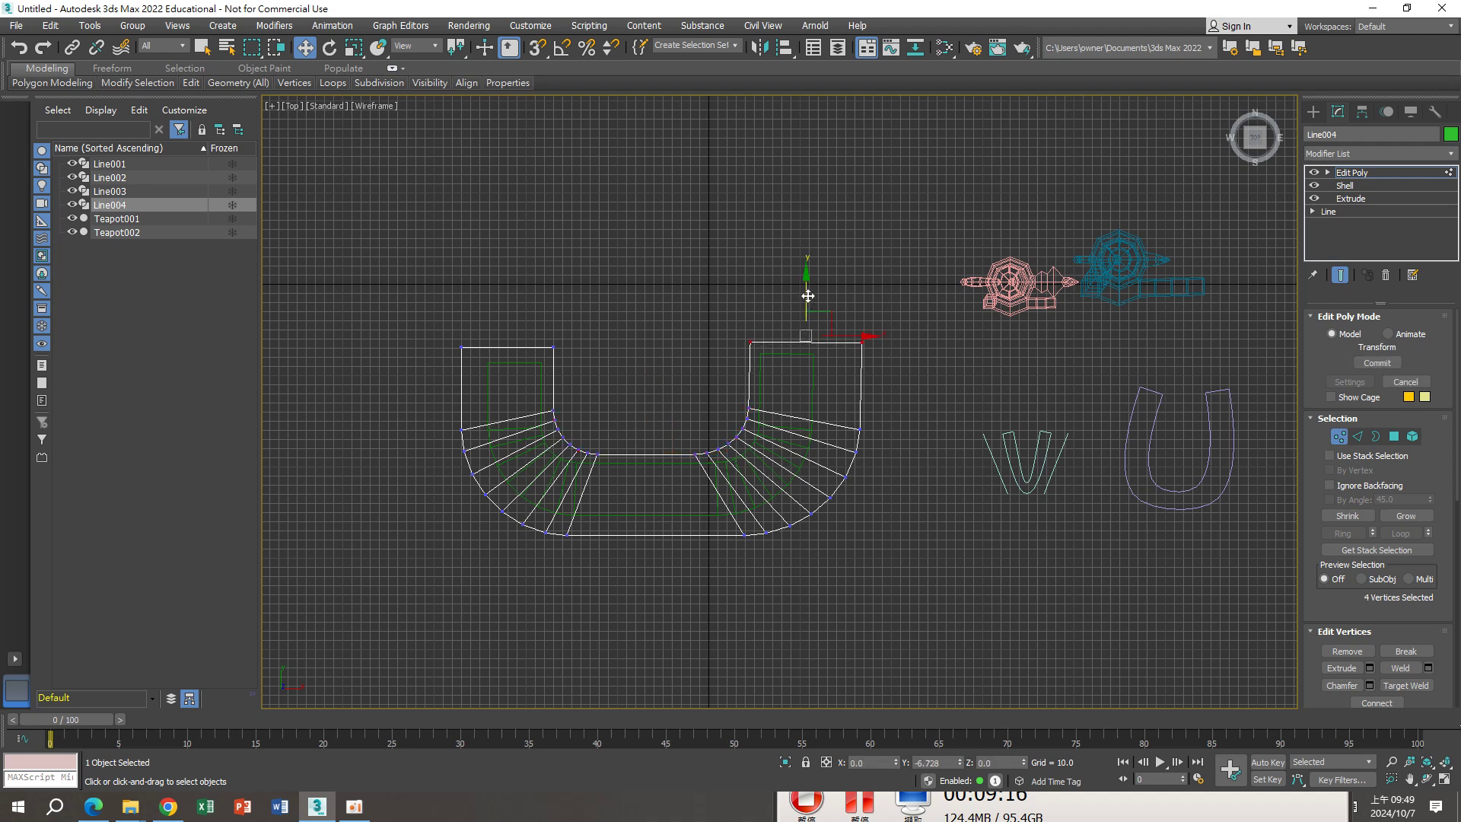
middle_click_drag(870, 359, 845, 366)
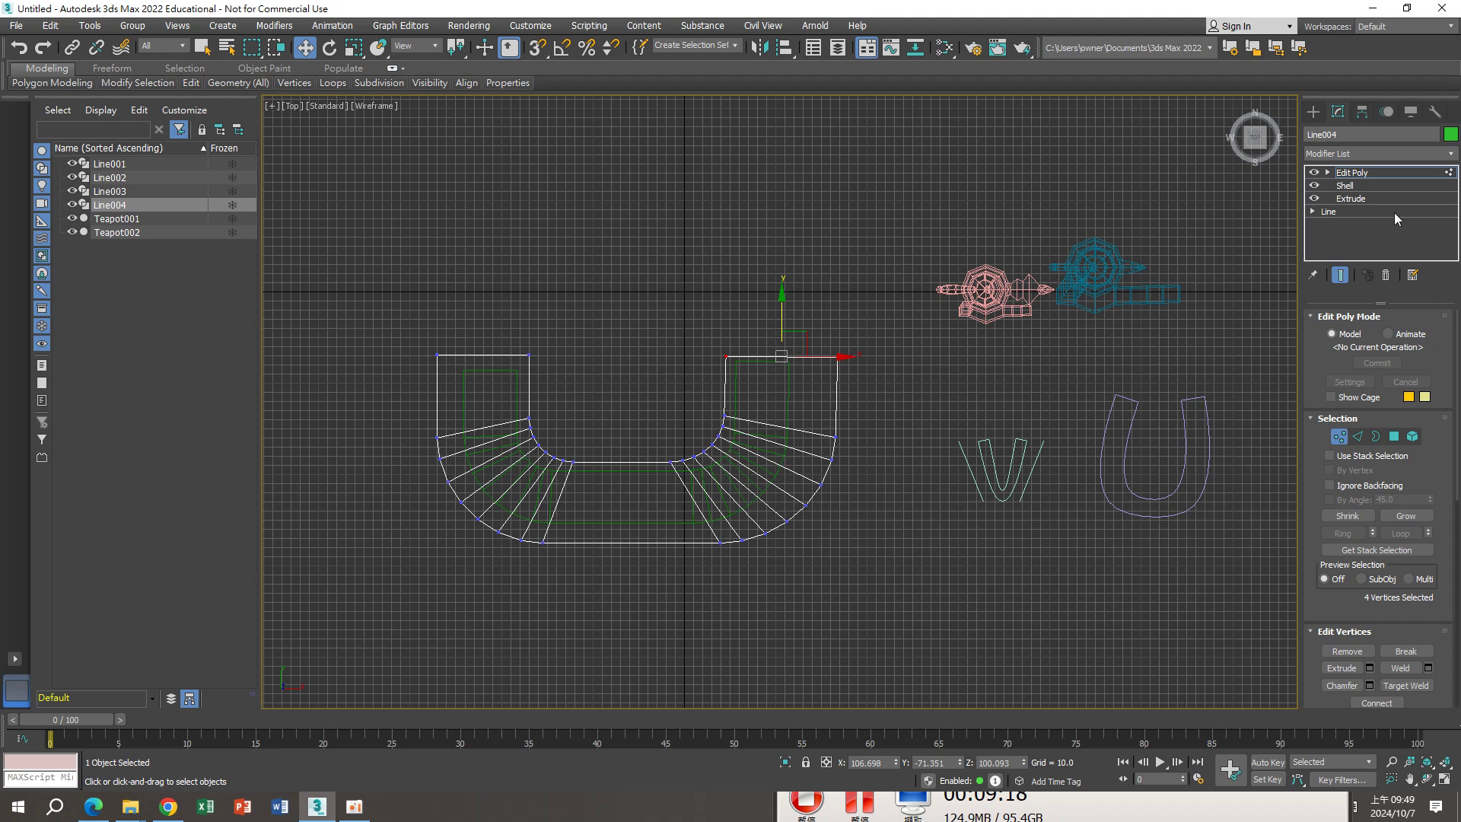
Exit sub-object mode and shrink the slab uniformly to about 97%
left_click(1387, 172)
key("r")
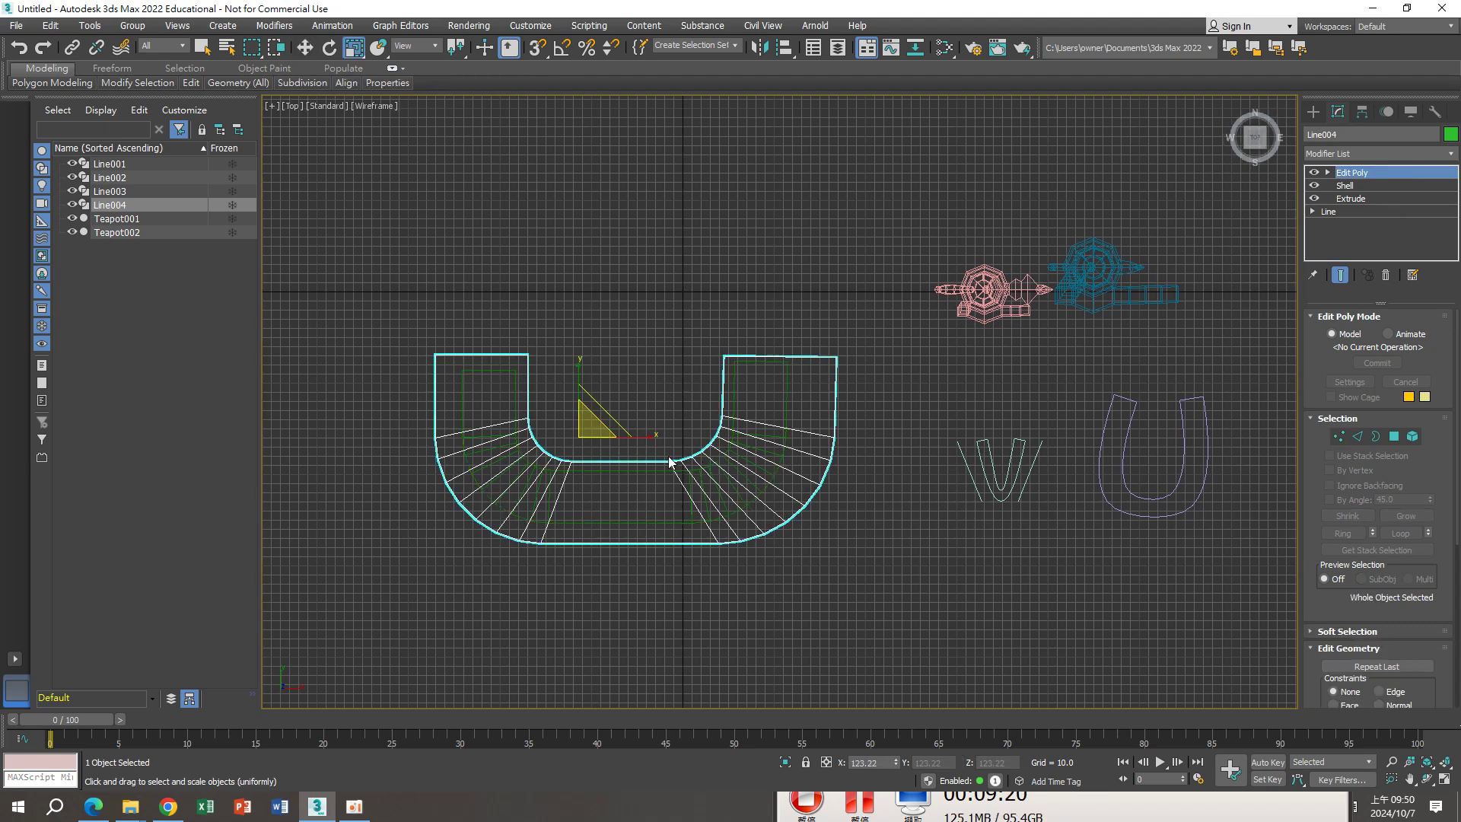
left_click_drag(592, 420, 627, 437)
key("w")
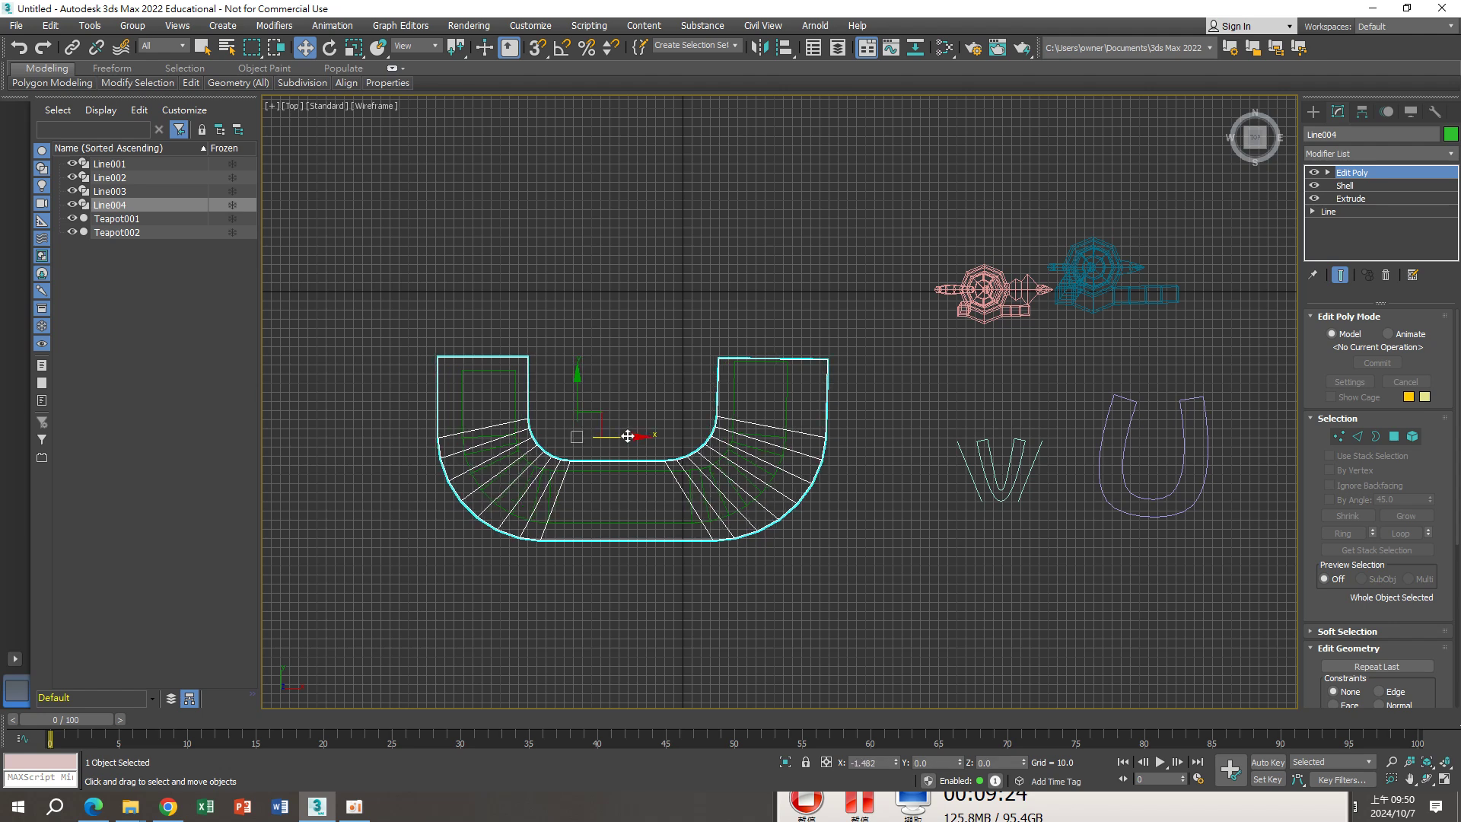
Colour the slab teal and lower it onto the green counter body
key("p")
middle_click_drag(627, 436, 634, 405, "alt")
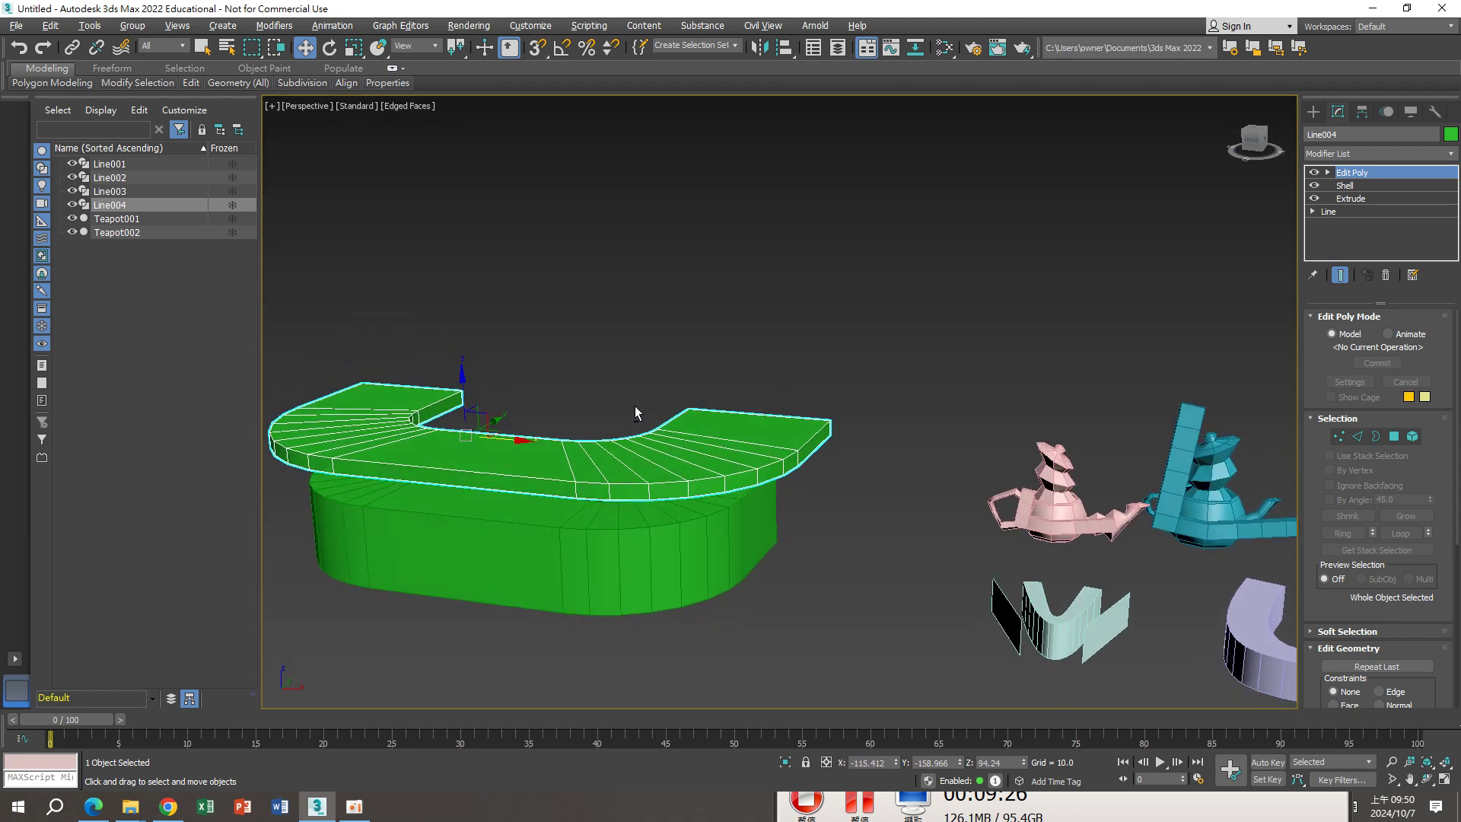
left_click(1451, 136)
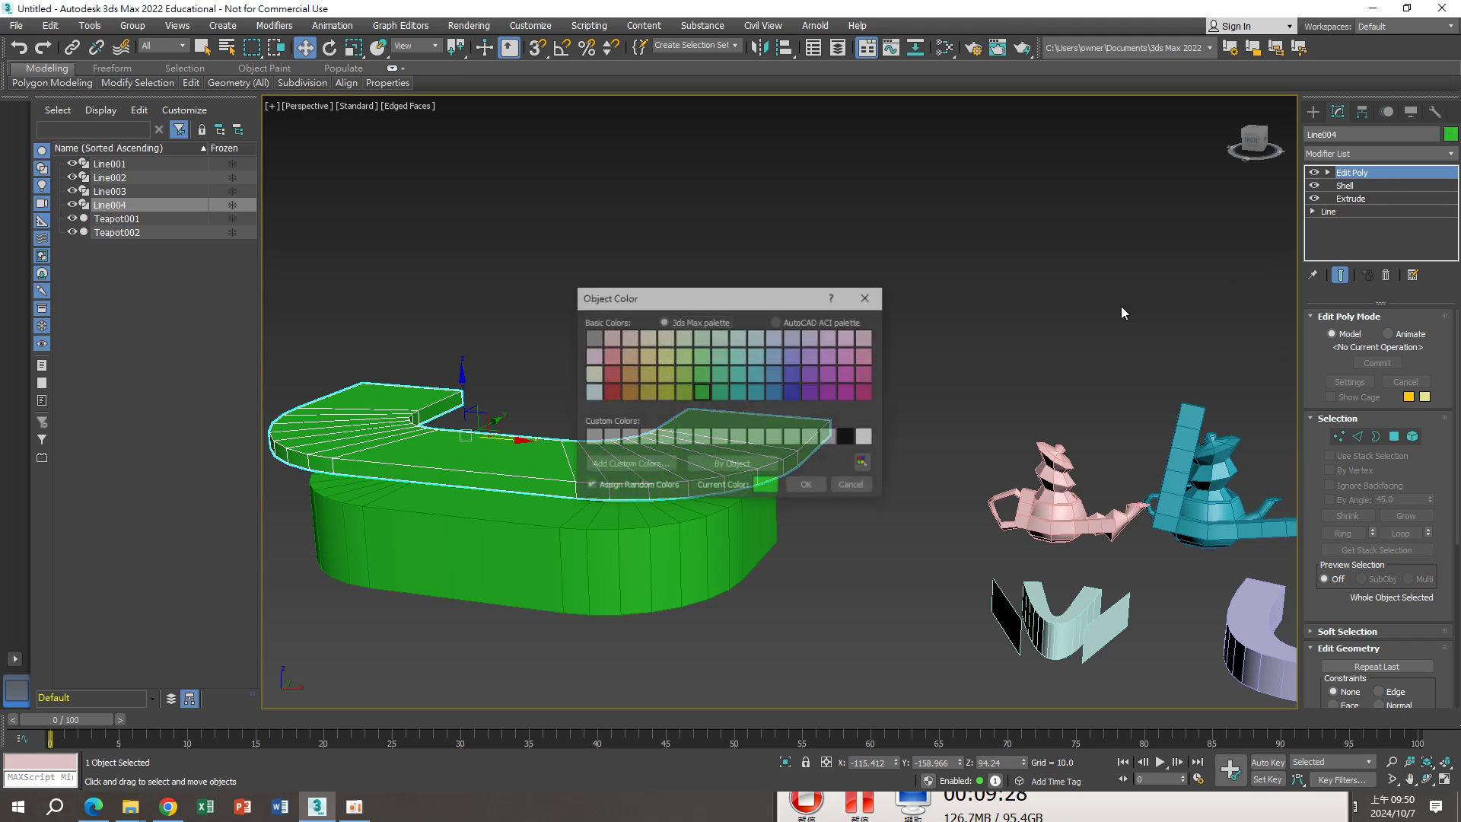
left_click(737, 393)
left_click(803, 488)
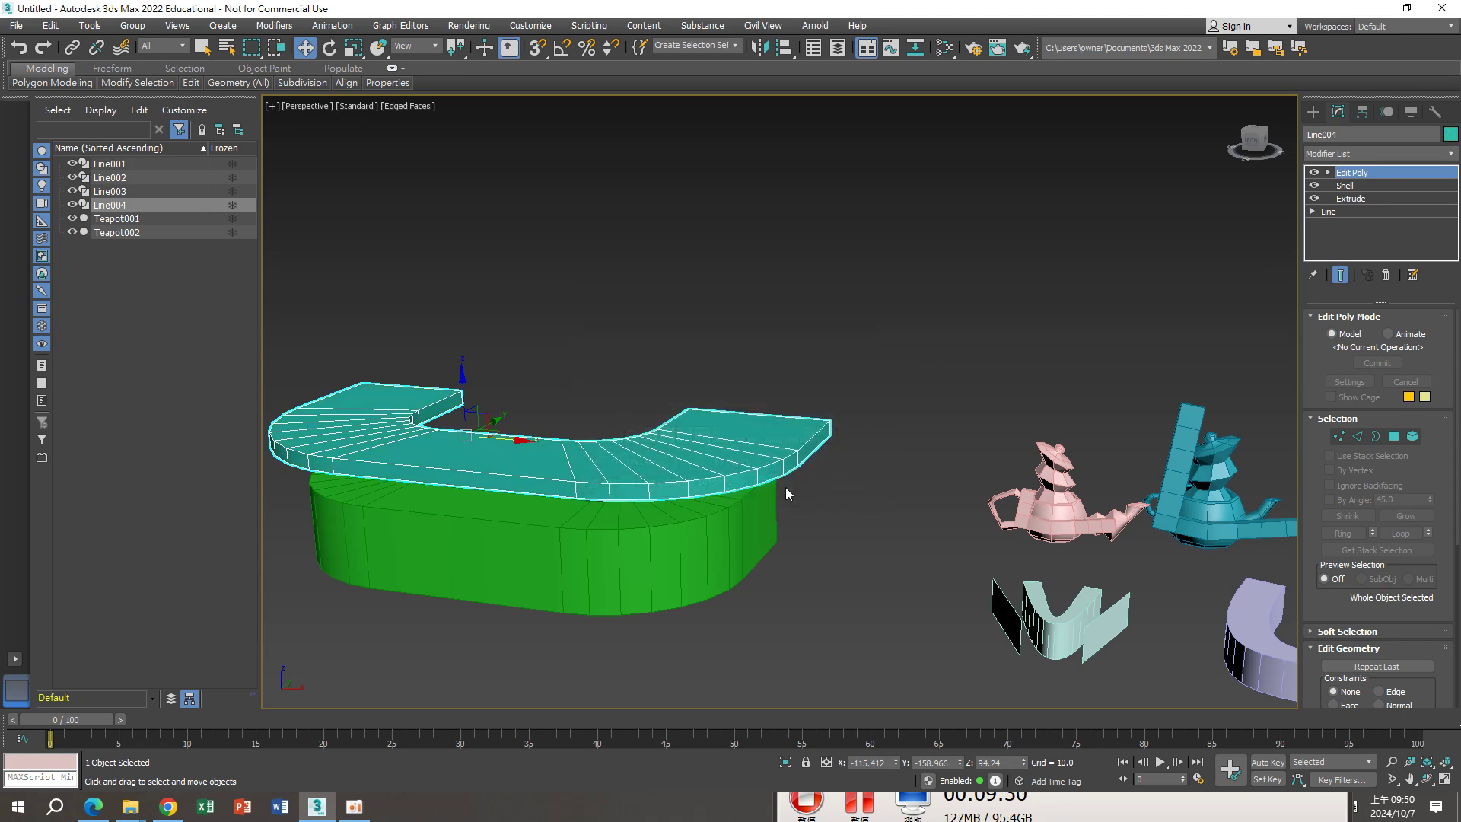
middle_click_drag(785, 487, 927, 475, "alt")
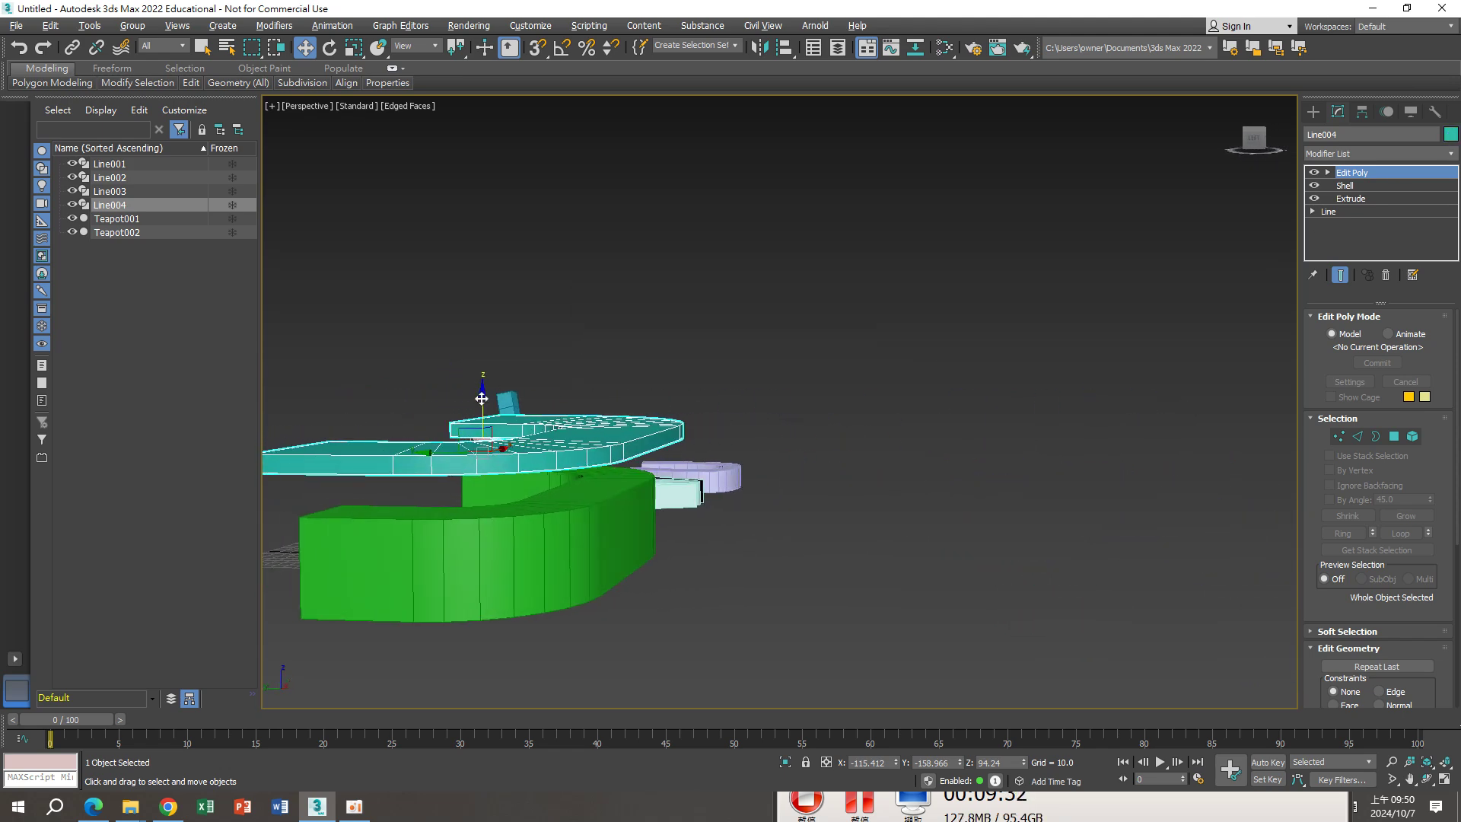
left_click_drag(484, 397, 617, 472)
mouse_move(616, 473)
middle_mouse_down("alt")
mouse_move(476, 528)
mouse_move(358, 457)
mouse_move(289, 466)
mouse_move(468, 495)
middle_mouse_up("alt")
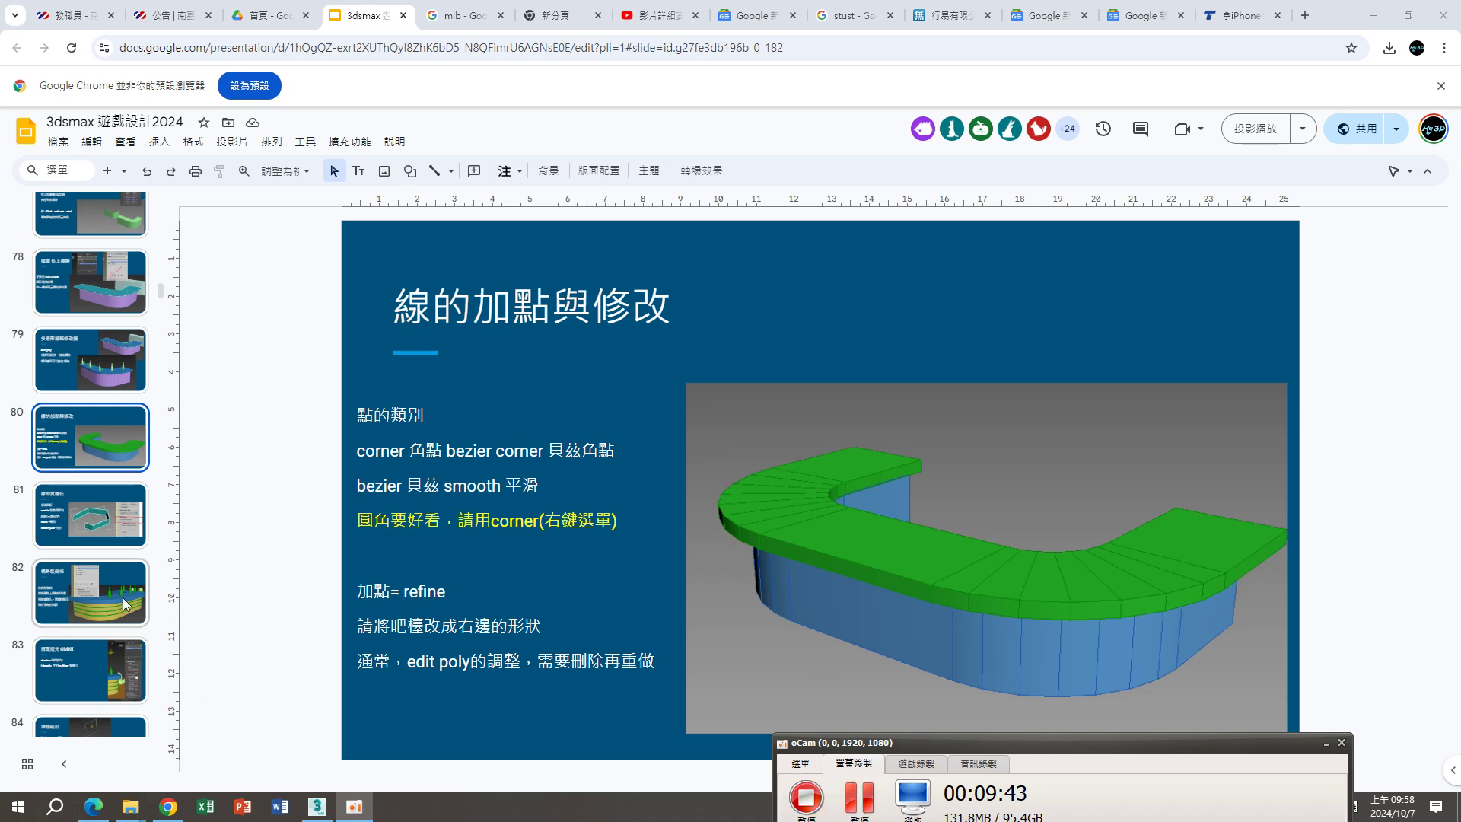
Review tutorial slides 82 and 81 on decorative strips and renderable lines
left_click(122, 597)
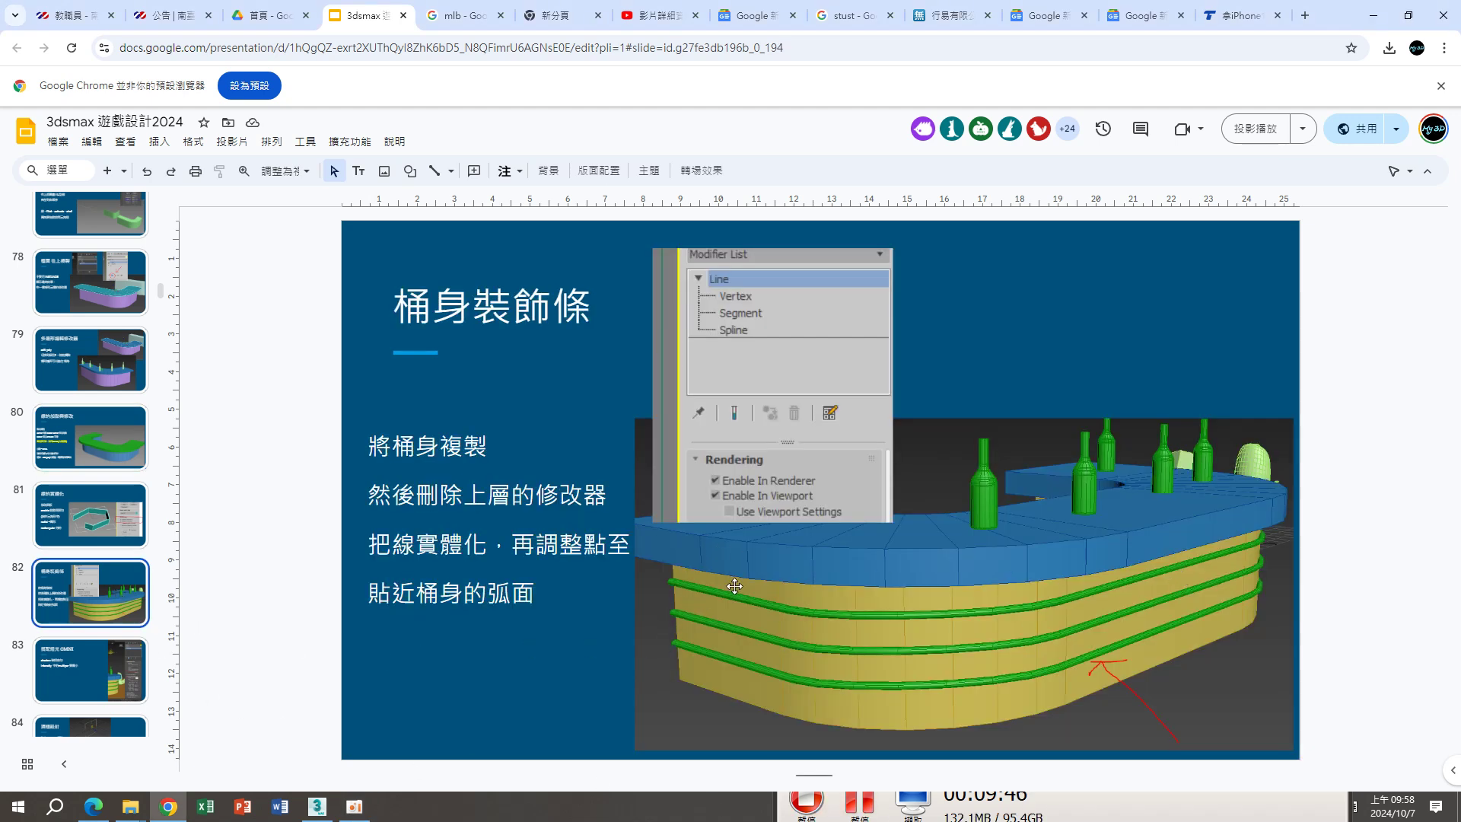
left_click(126, 528)
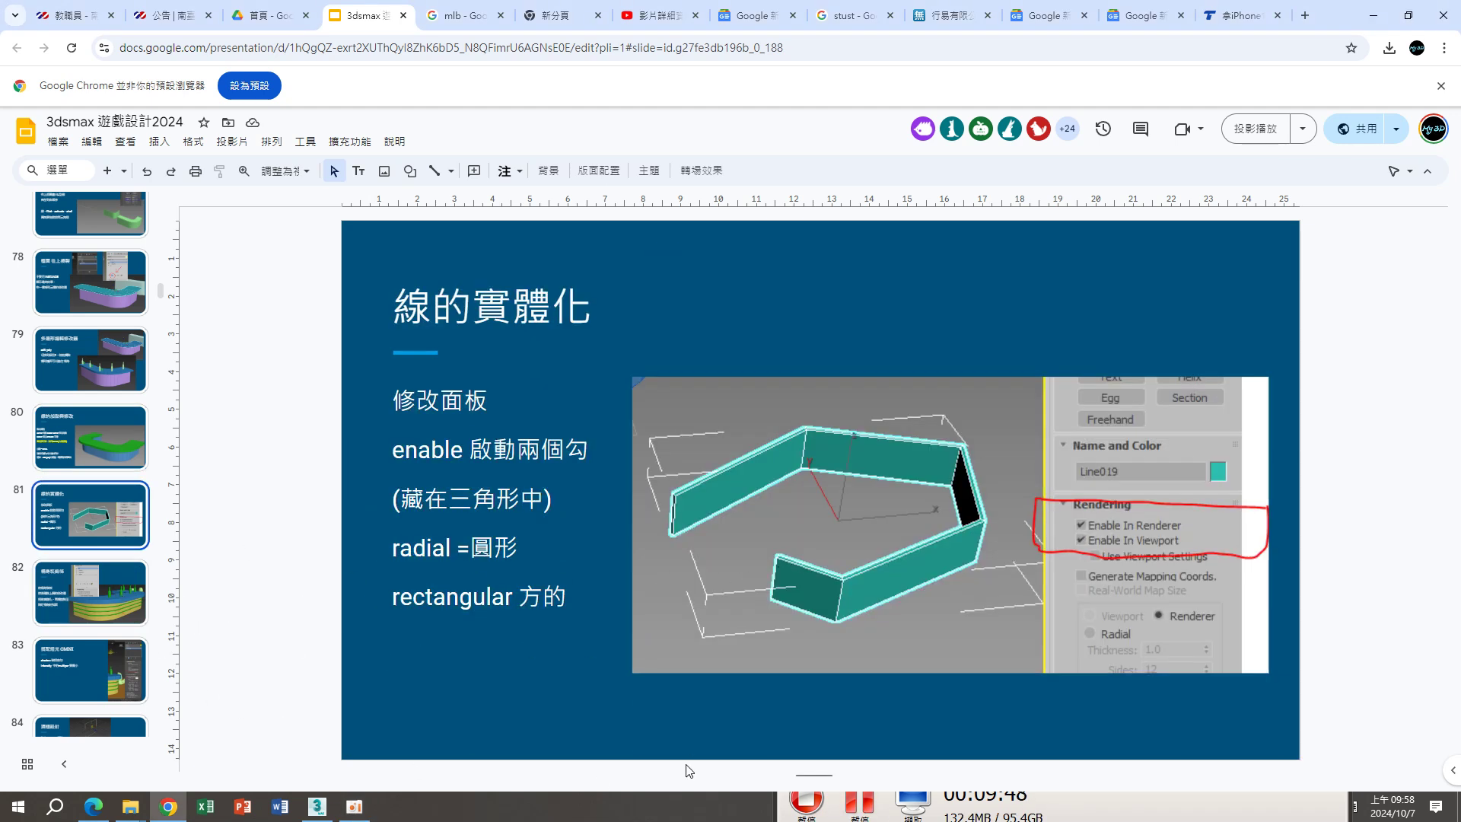
left_click(328, 813)
Draw a test line, Line005, with a curved vertex beside the counter
scroll(711, 517, "down", 5)
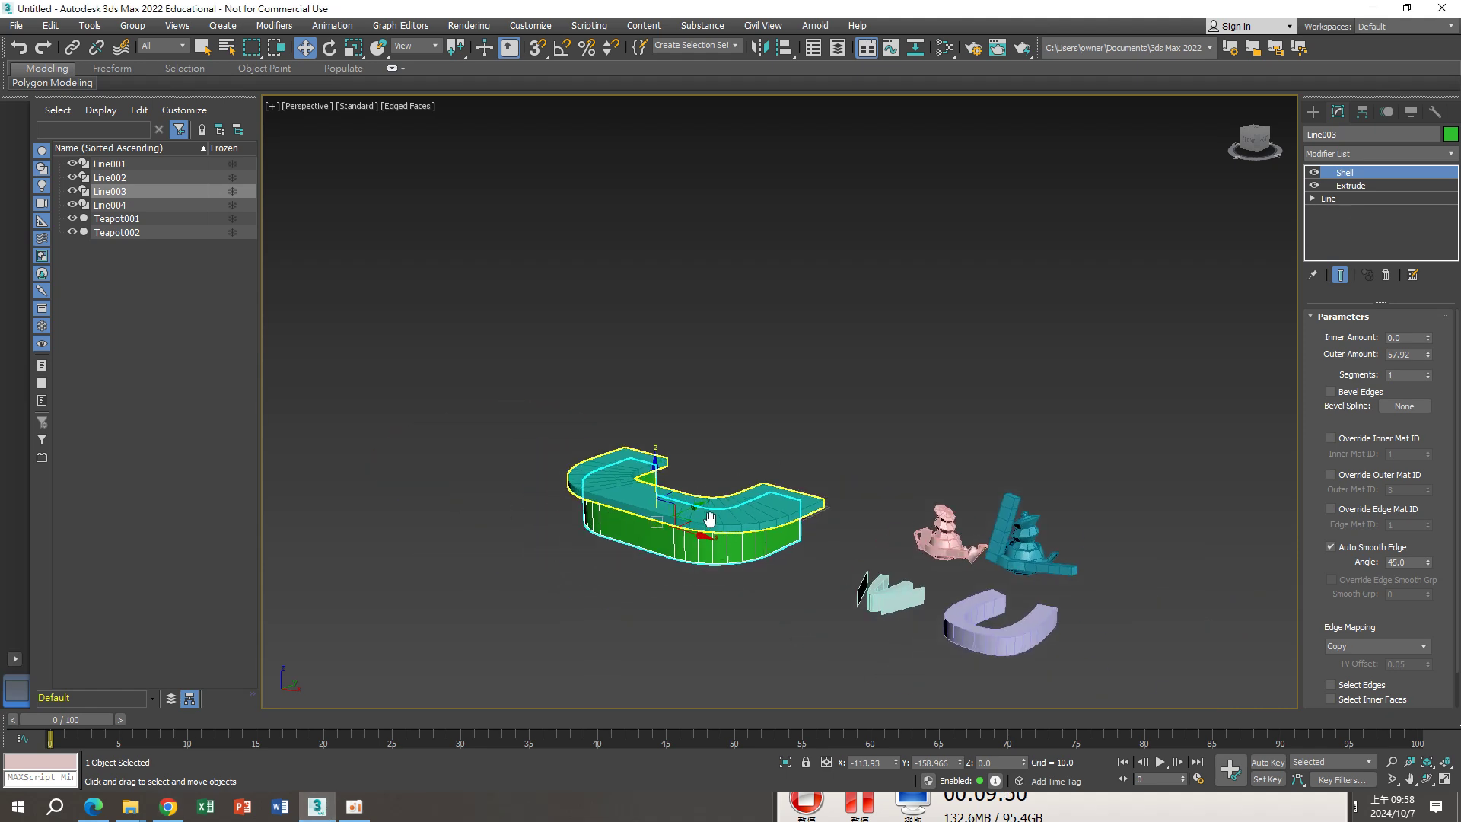
scroll(712, 517, "up", 1)
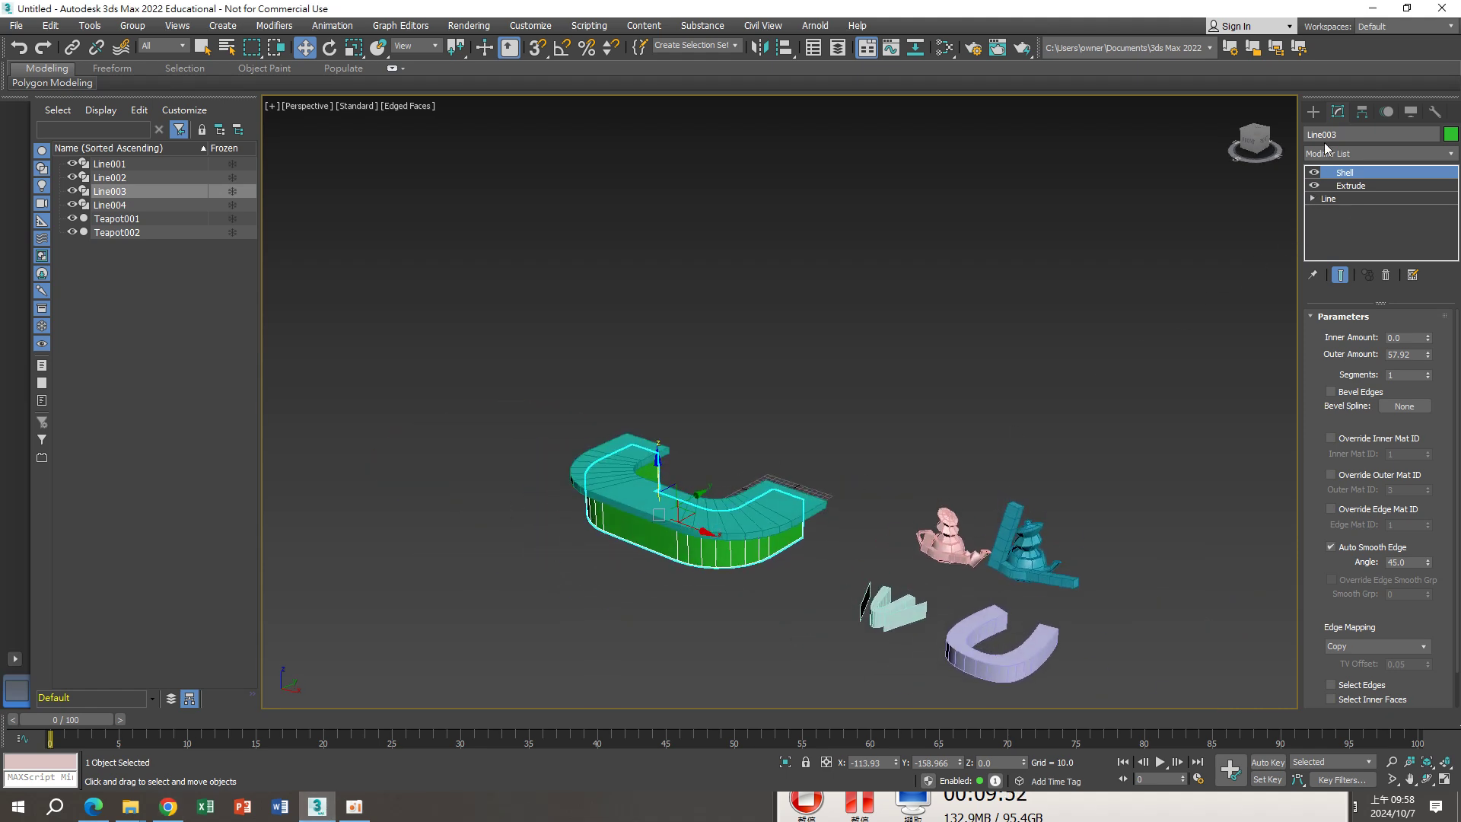
left_click(1310, 112)
left_click(1341, 232)
left_click(465, 560)
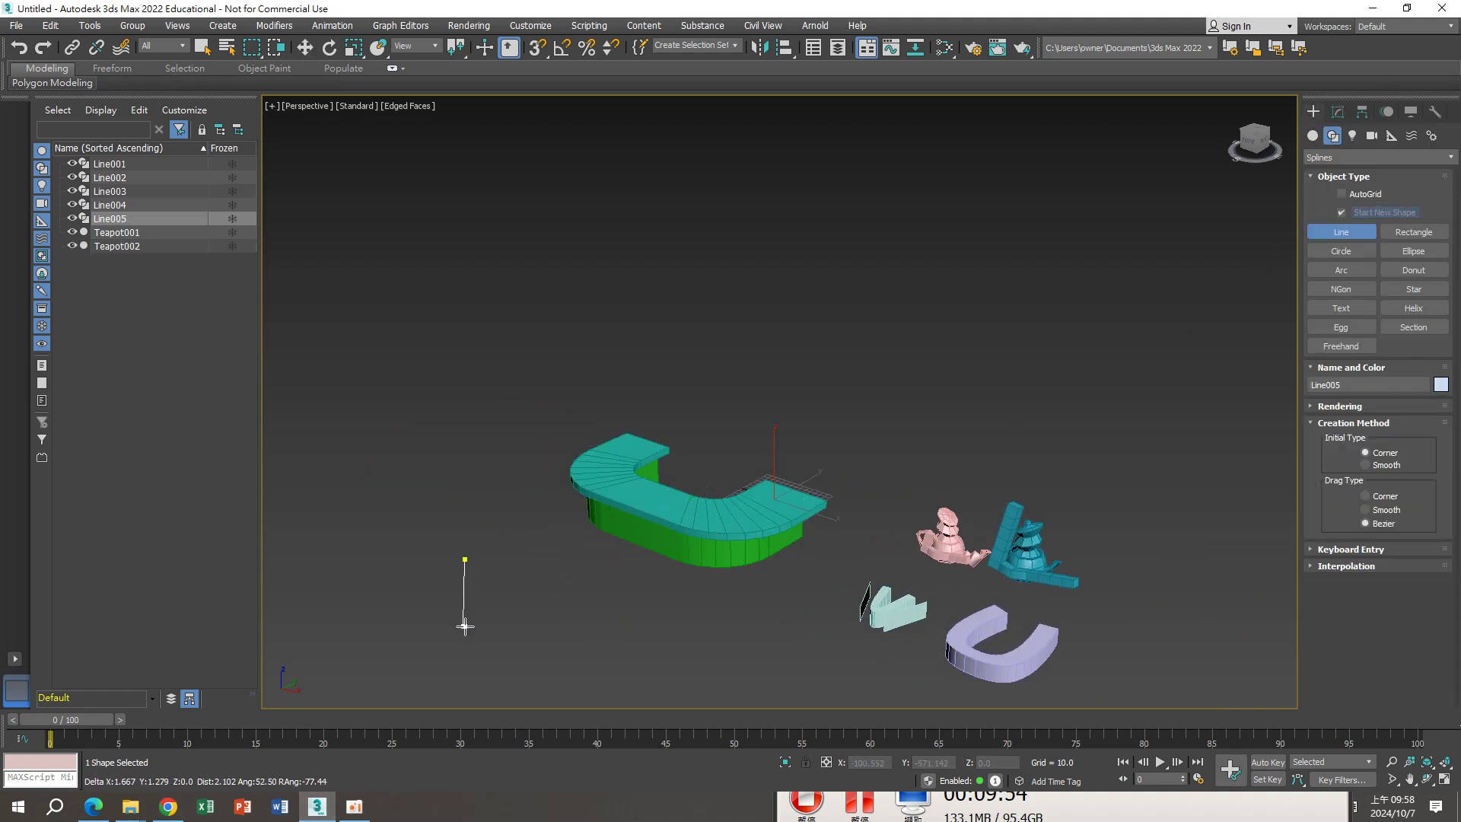
left_click(463, 626)
left_click(534, 623)
left_click_drag(551, 677, 607, 613)
left_click(629, 642)
right_click(620, 604)
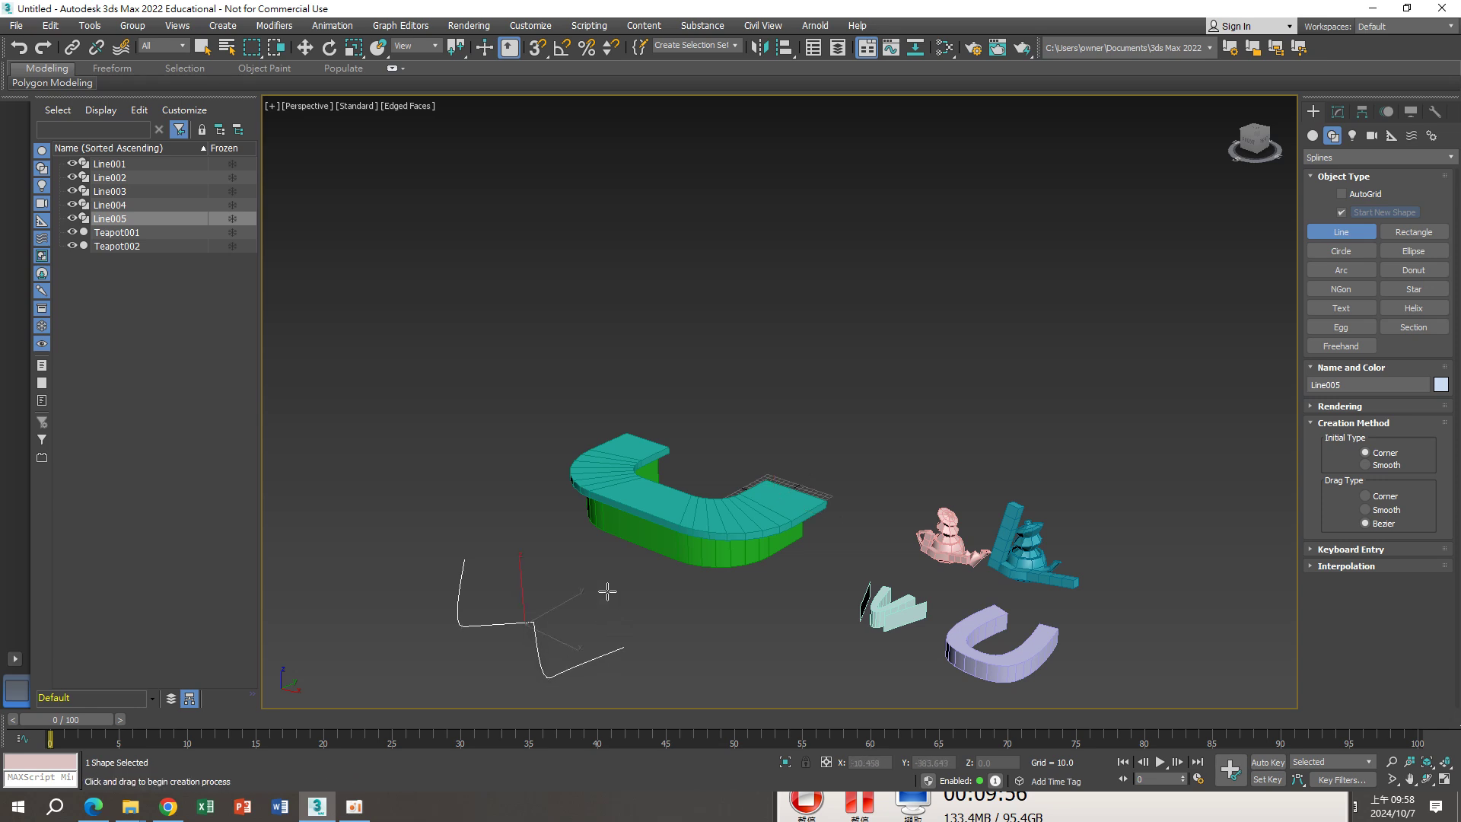
middle_click_drag(607, 591, 727, 500)
Show Line005 in the viewport and raise its radial thickness to about 34
left_click(1338, 112)
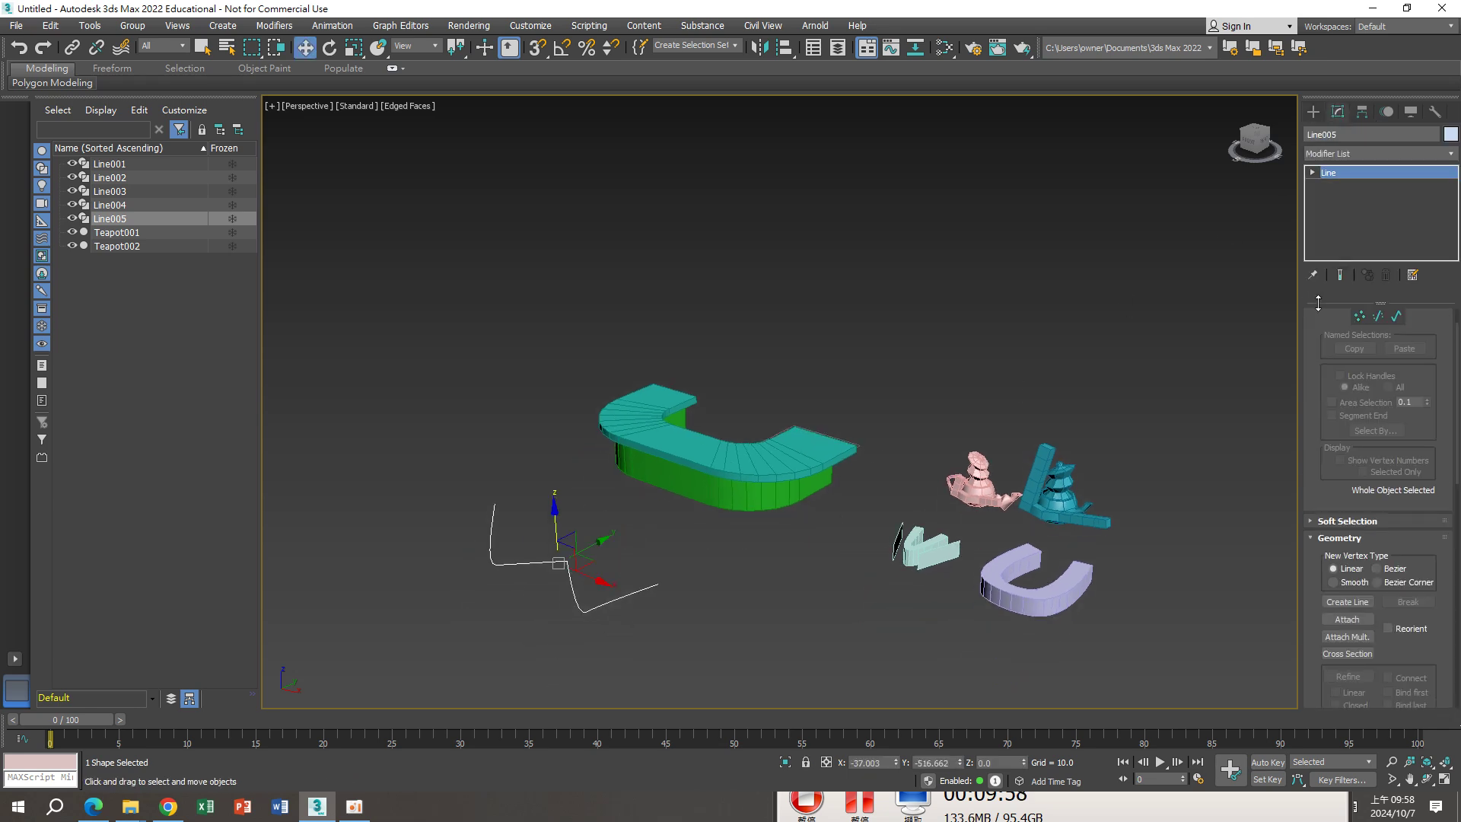
left_click(1322, 326)
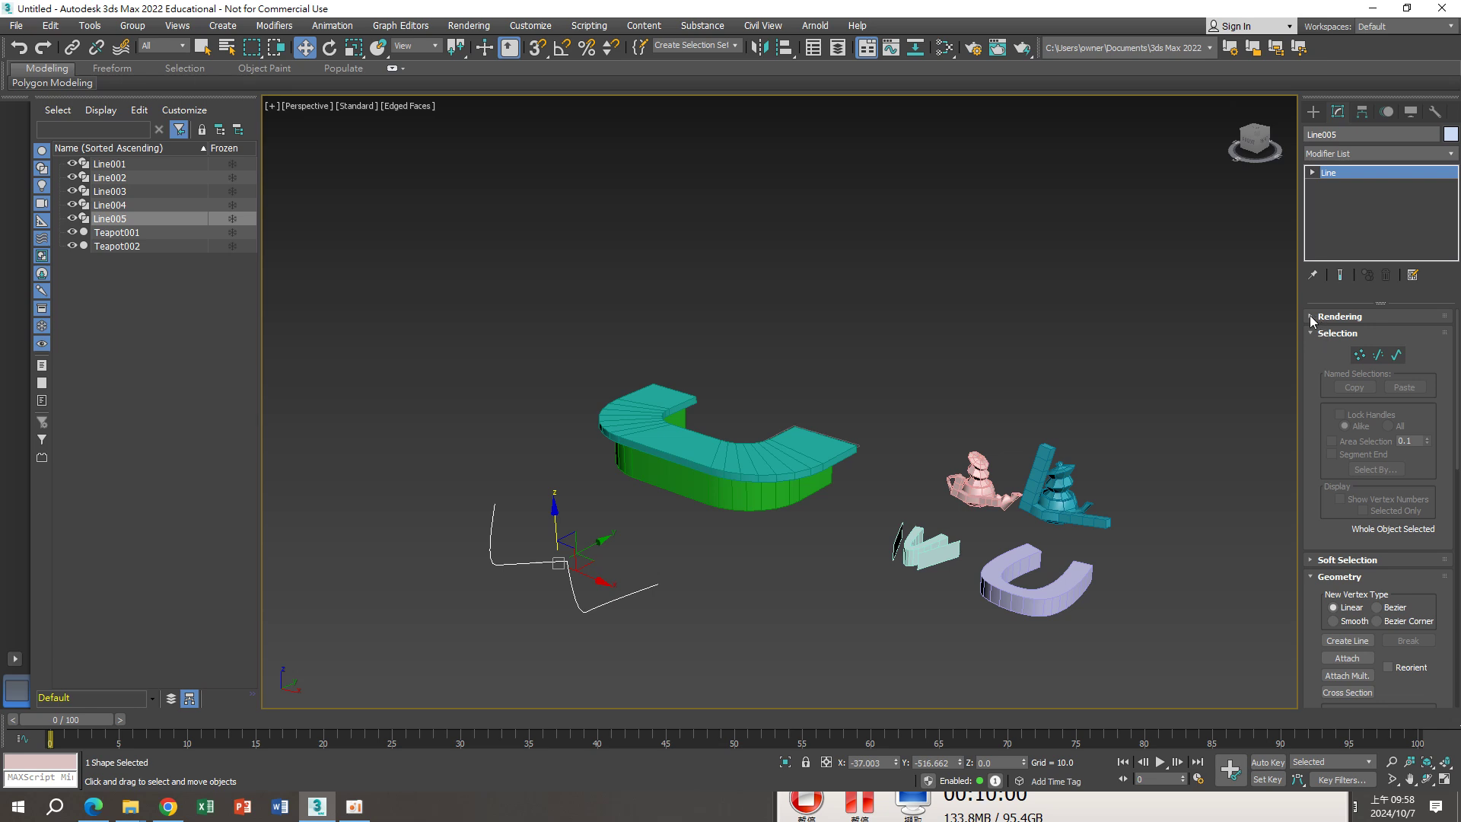
left_click(1328, 344)
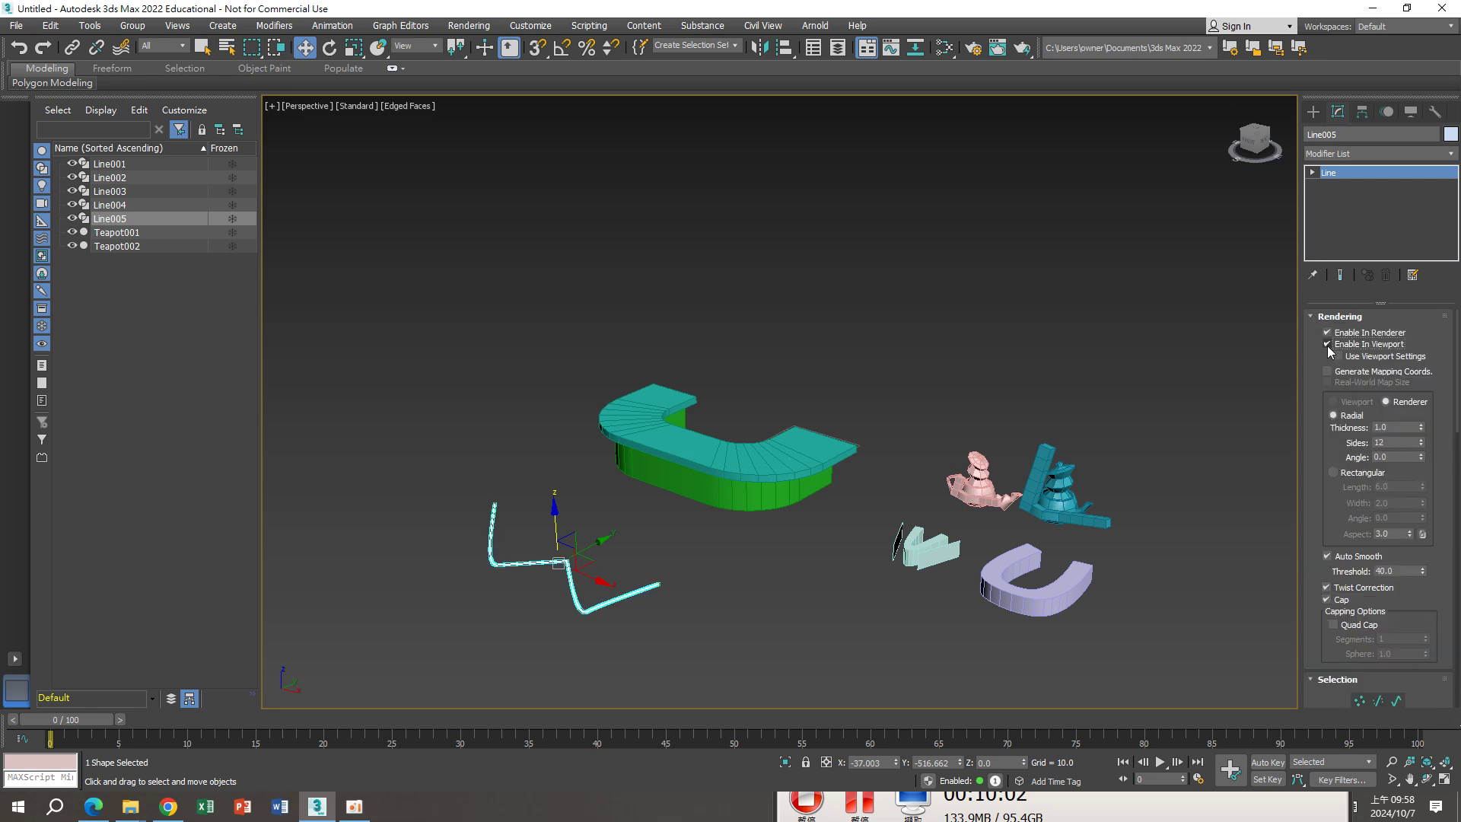
scroll(662, 544, "up", 3)
scroll(672, 514, "up", 2)
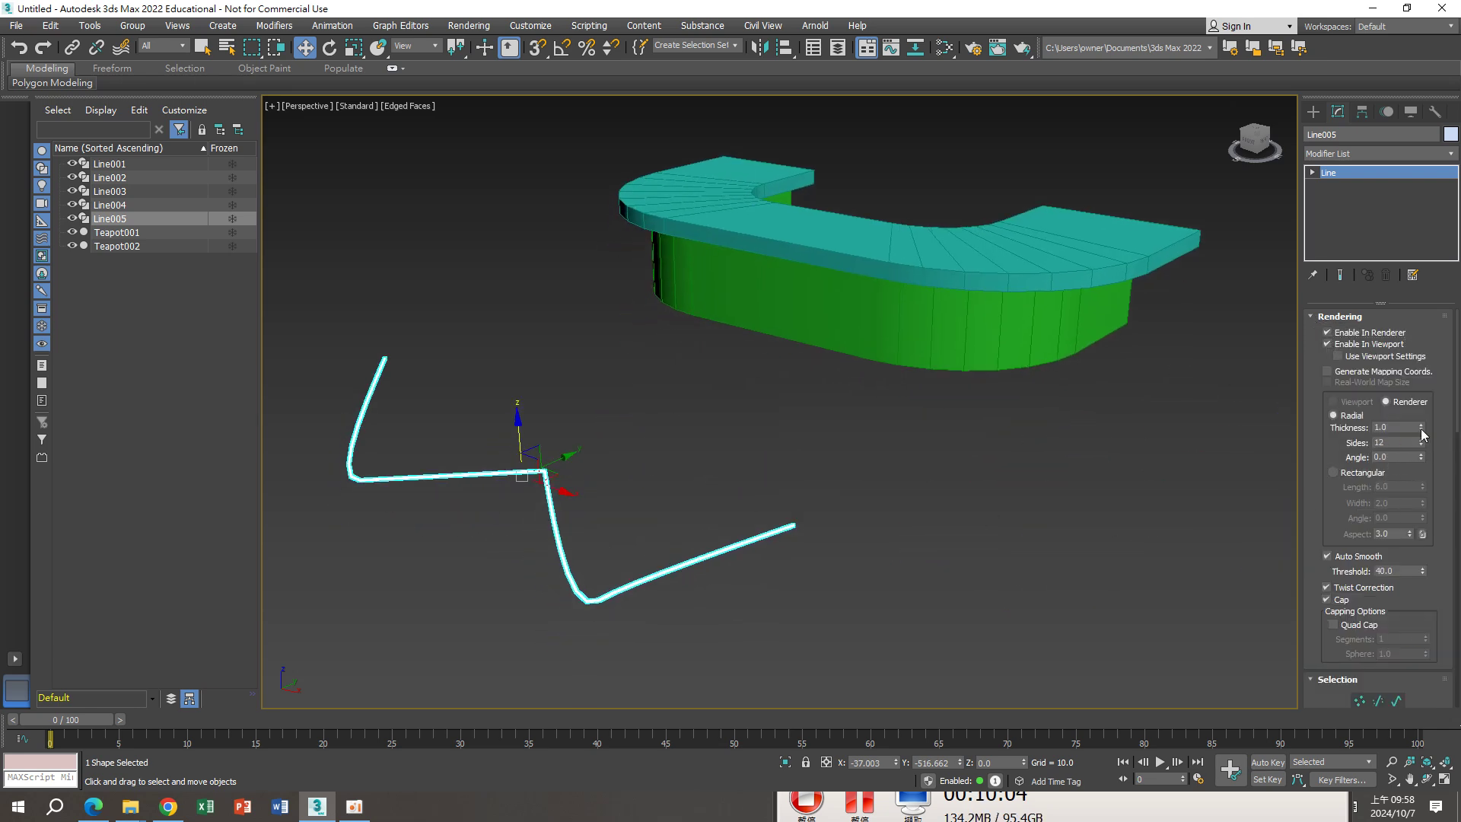
left_click_drag(1420, 431, 1444, 286)
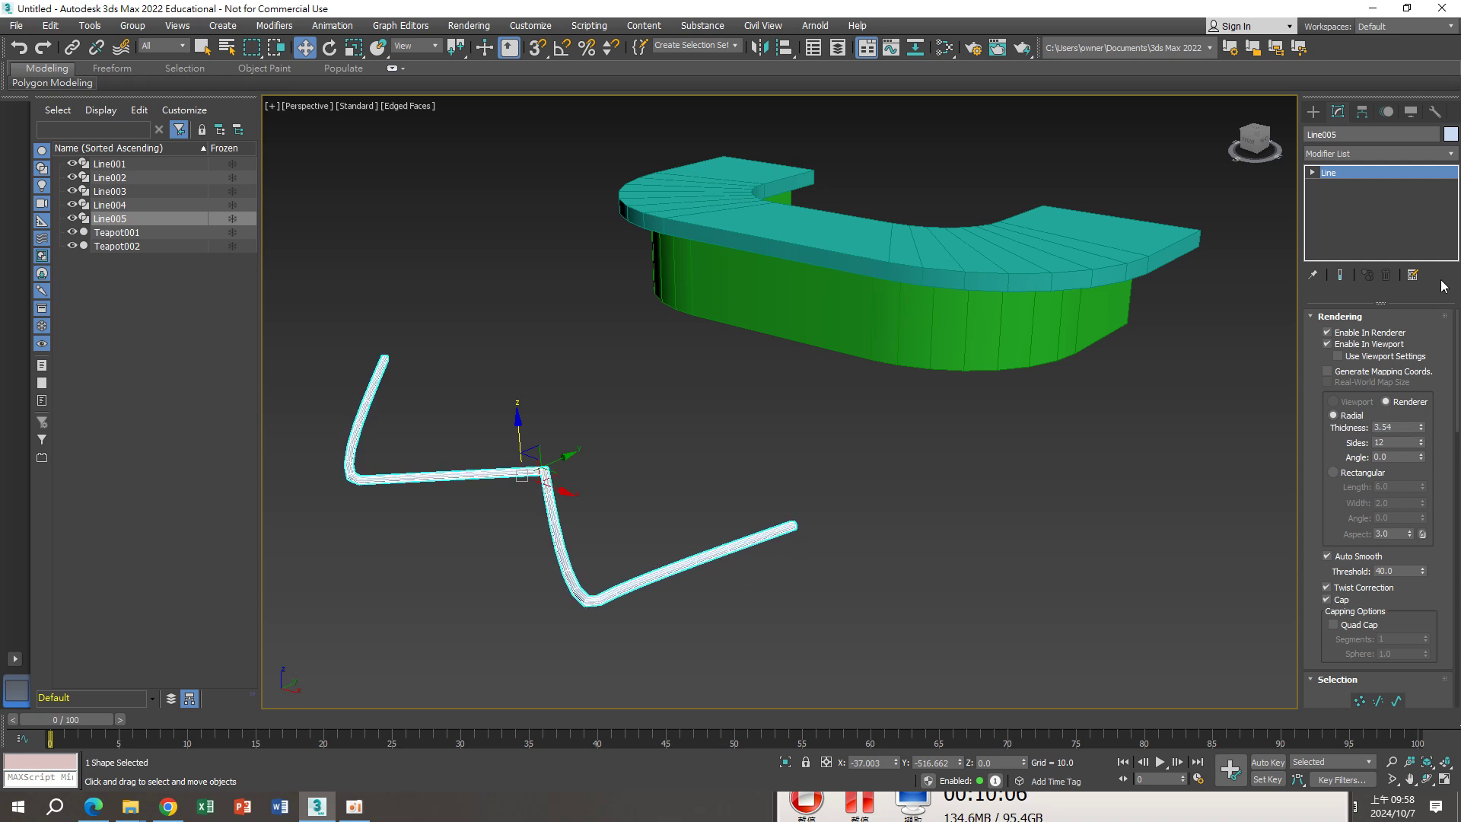
left_click_drag(1421, 430, 1423, 357)
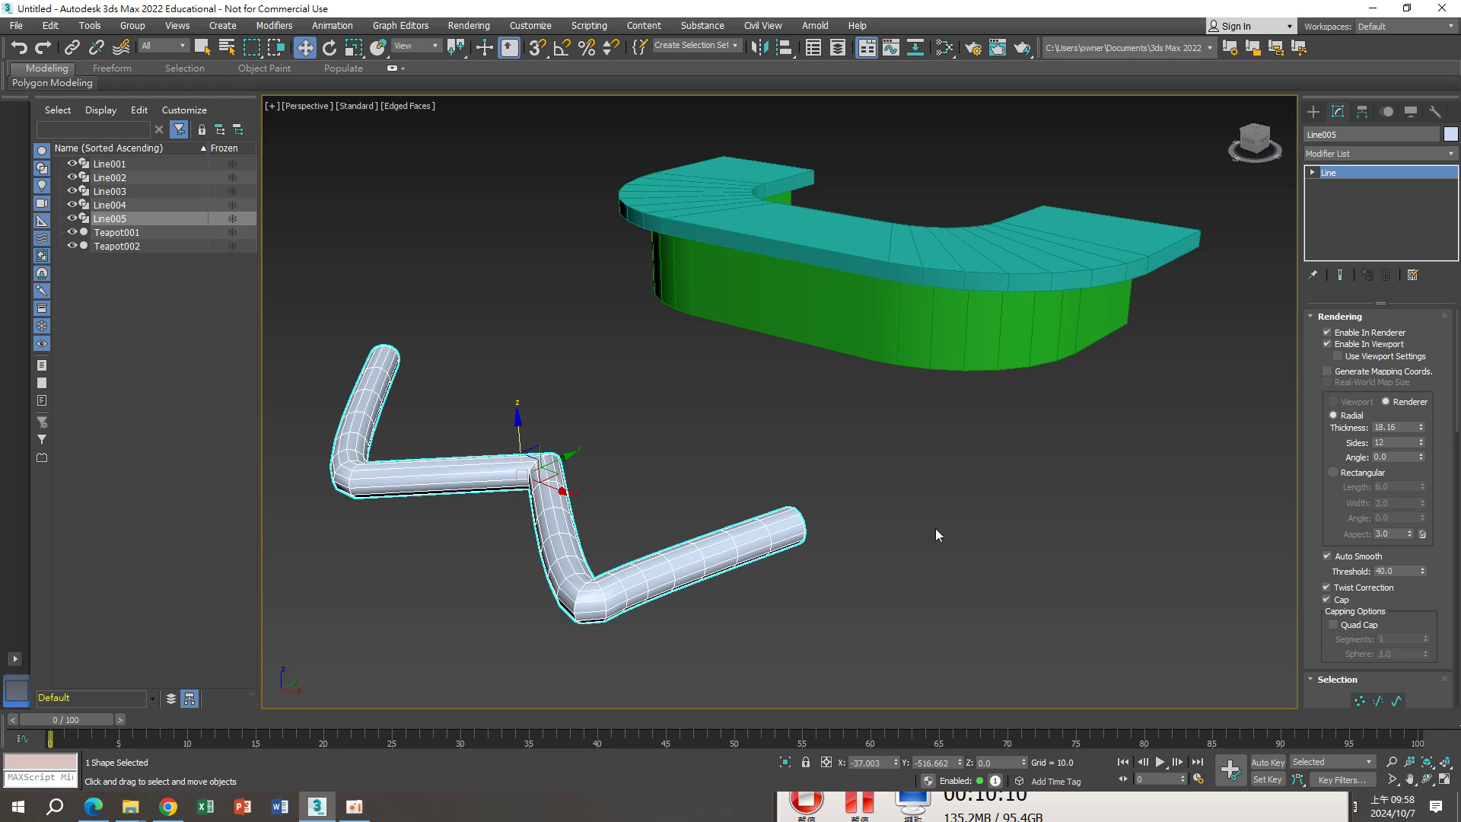
left_click_drag(1421, 427, 1421, 358)
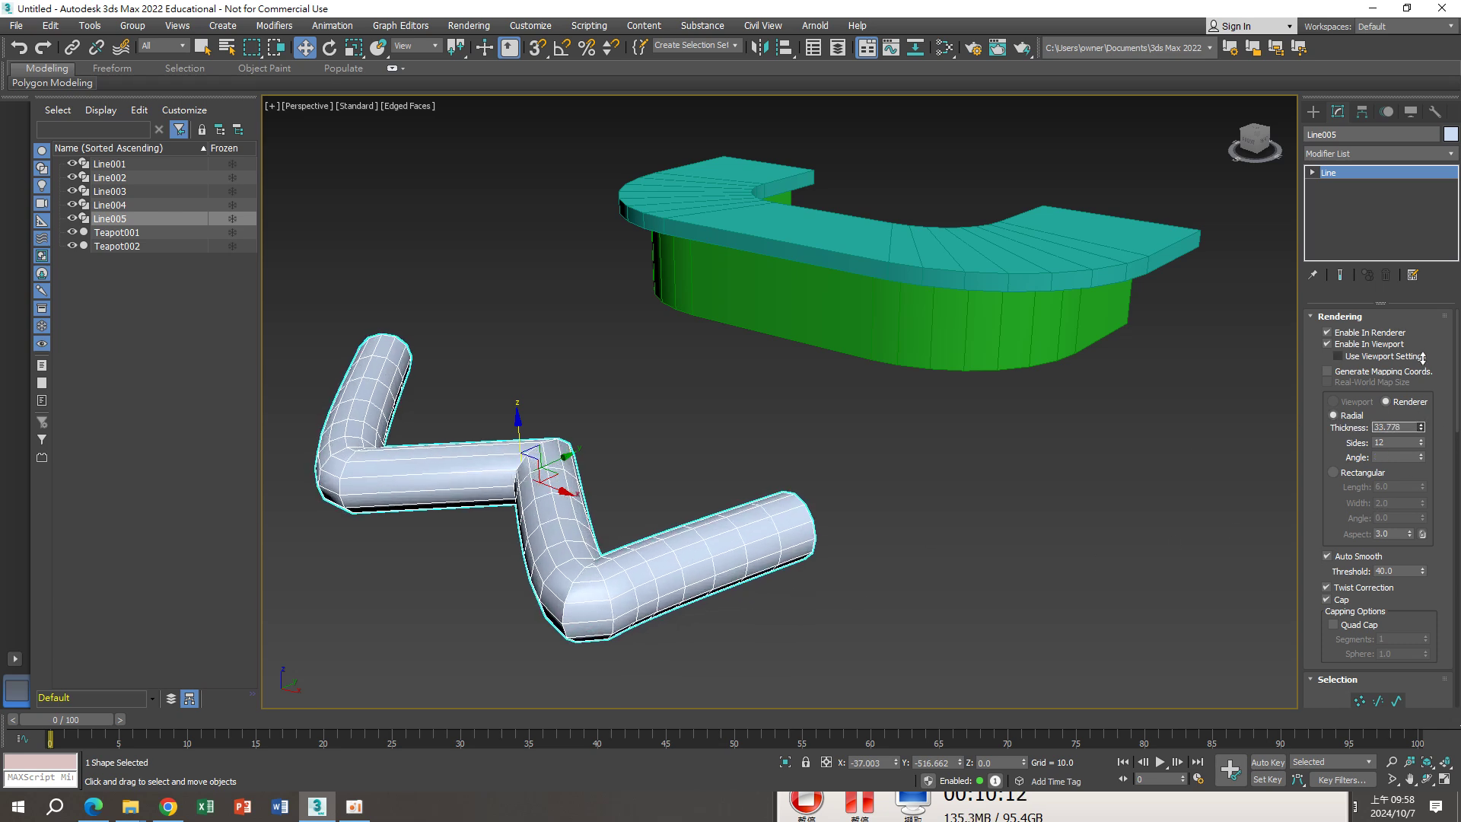
Try a rectangular 18.42 × 9.96 profile on Line005, then delete it
left_click(1333, 473)
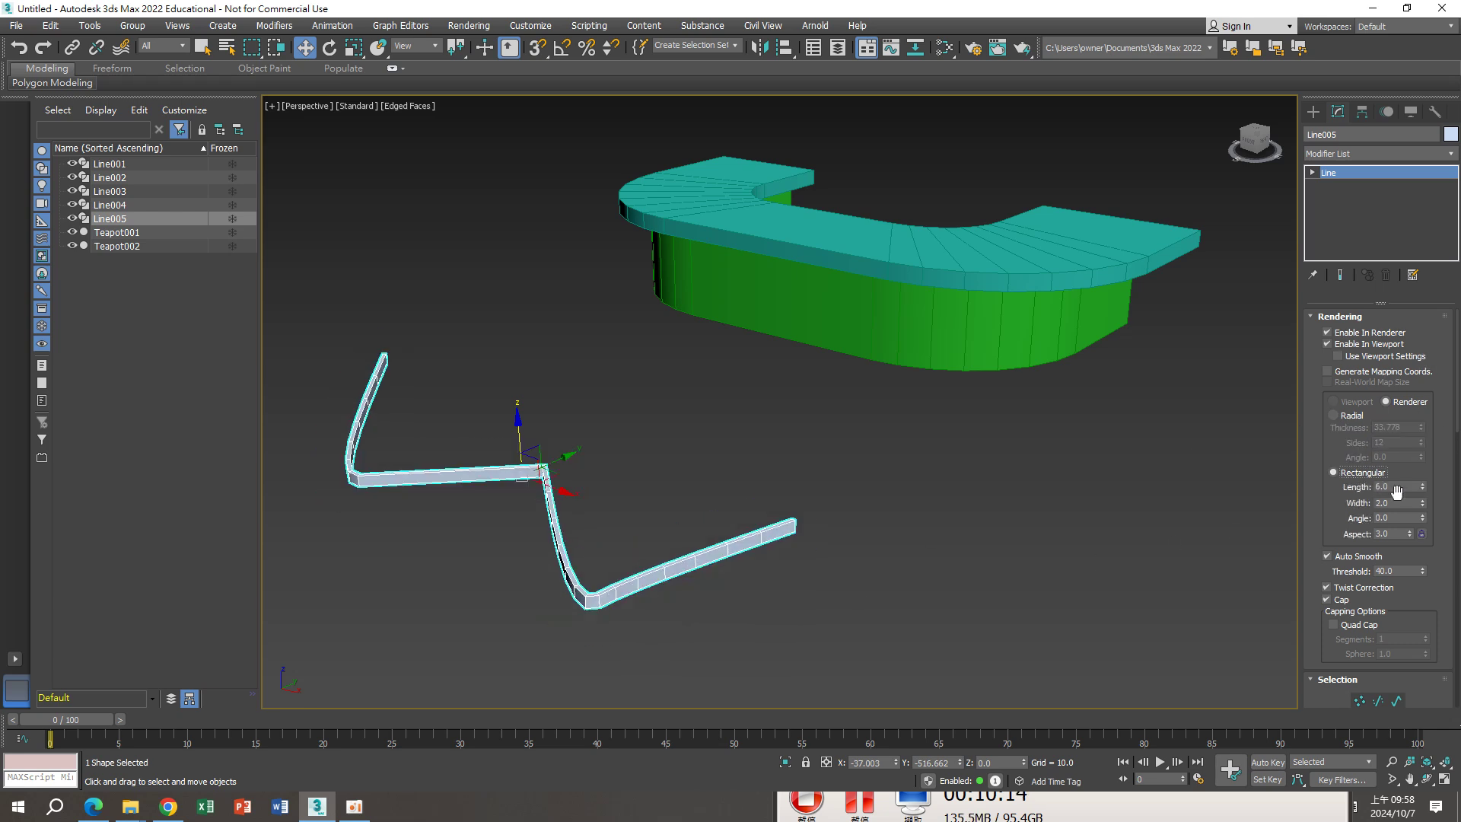
left_click_drag(1423, 487, 1422, 329)
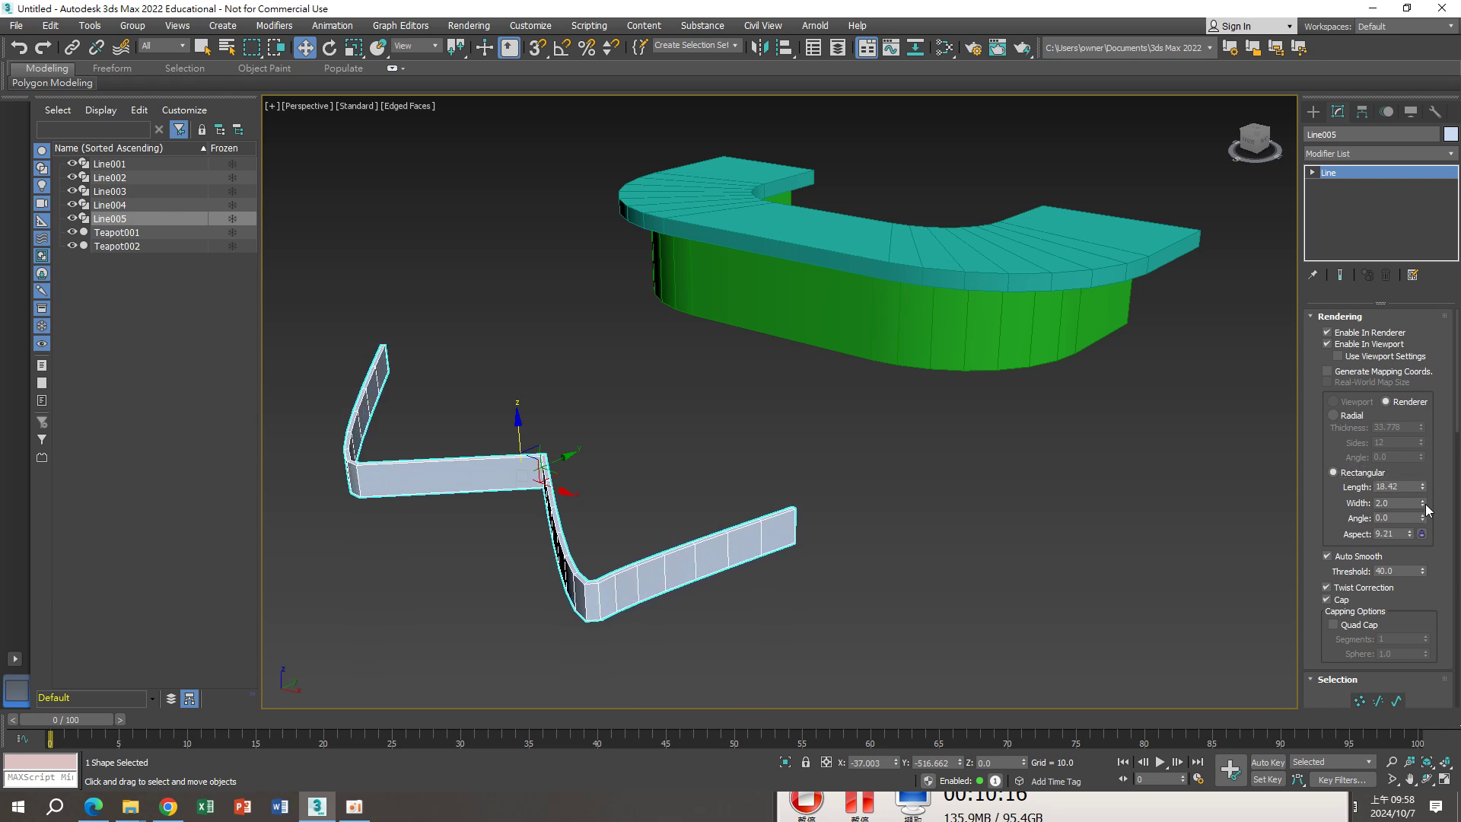
left_click_drag(1422, 504, 1414, 202)
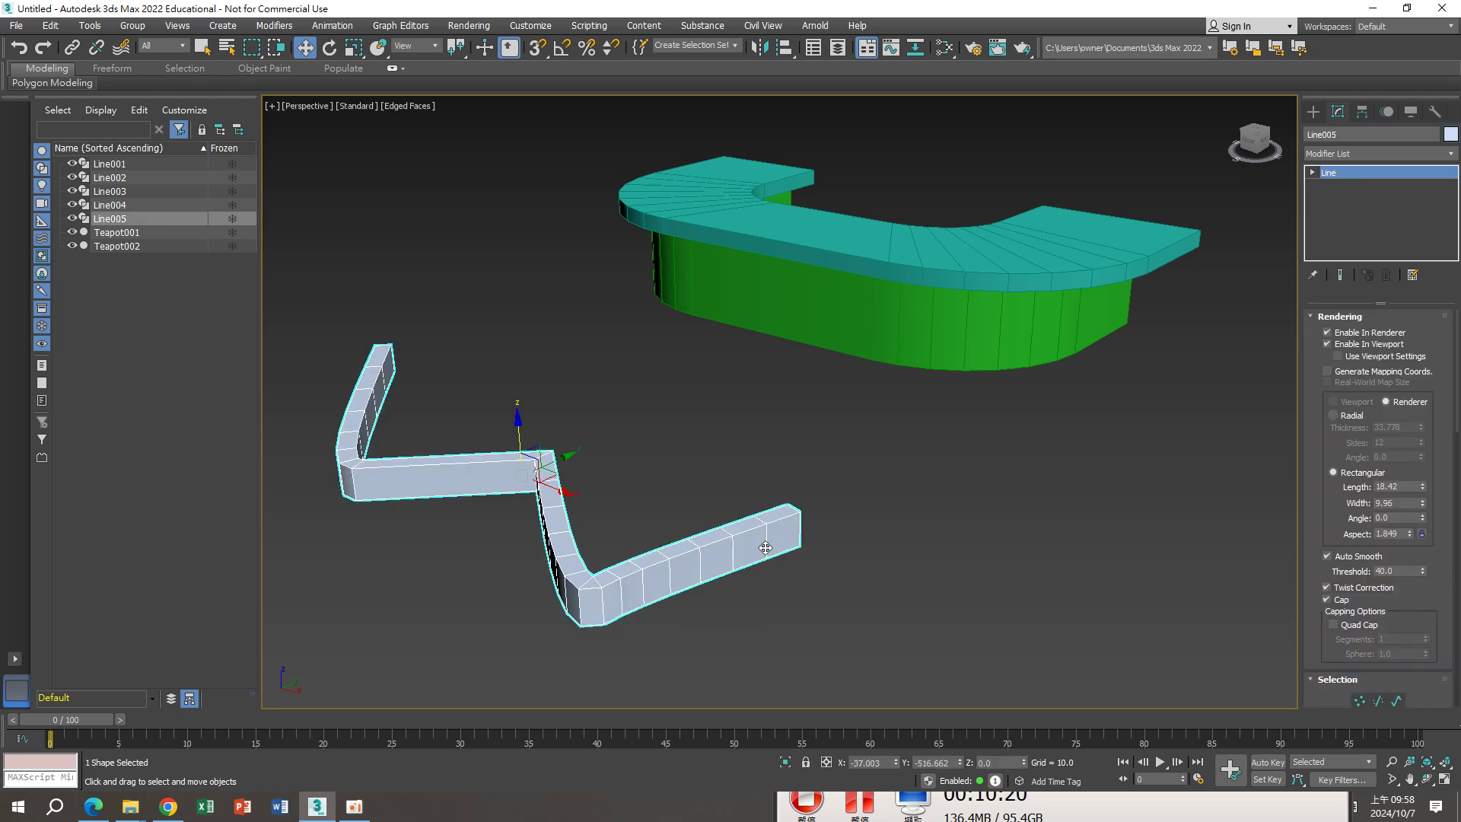
key("Delete")
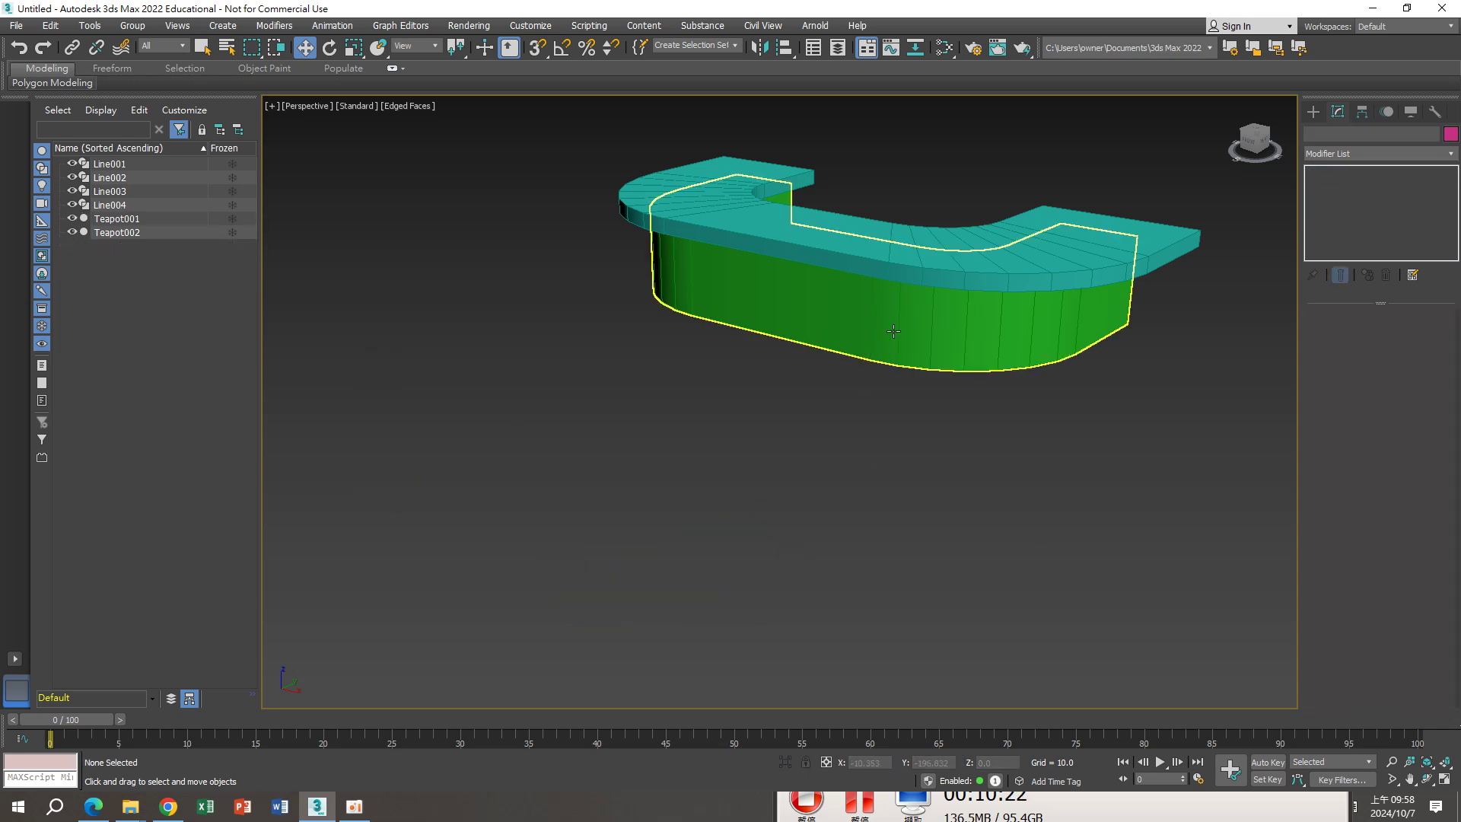
Inspect Line003's base Line and Shell in Top and Perspective views, then return to the slides
left_click(902, 327)
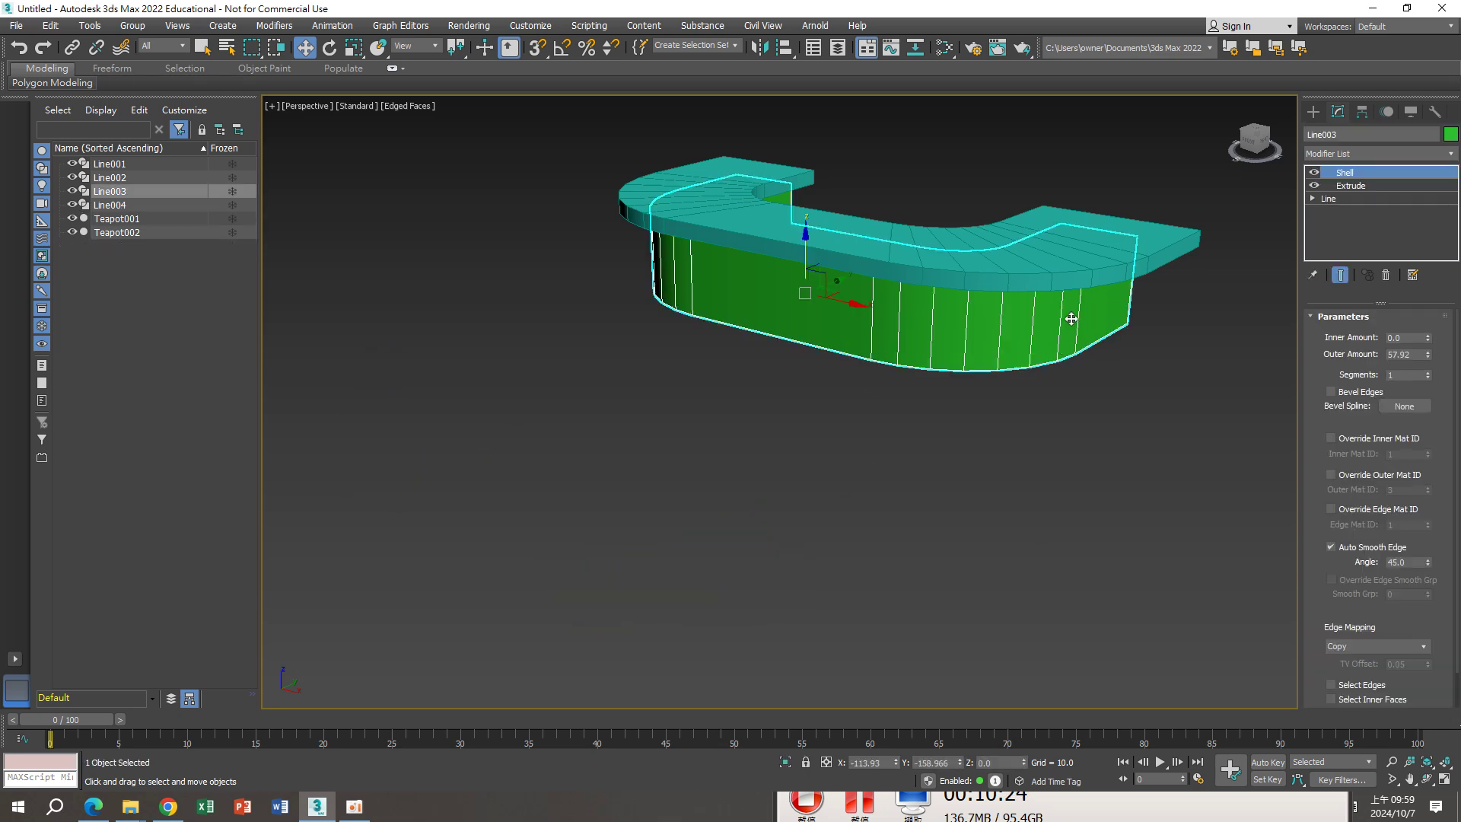
middle_click_drag(653, 282, 633, 311)
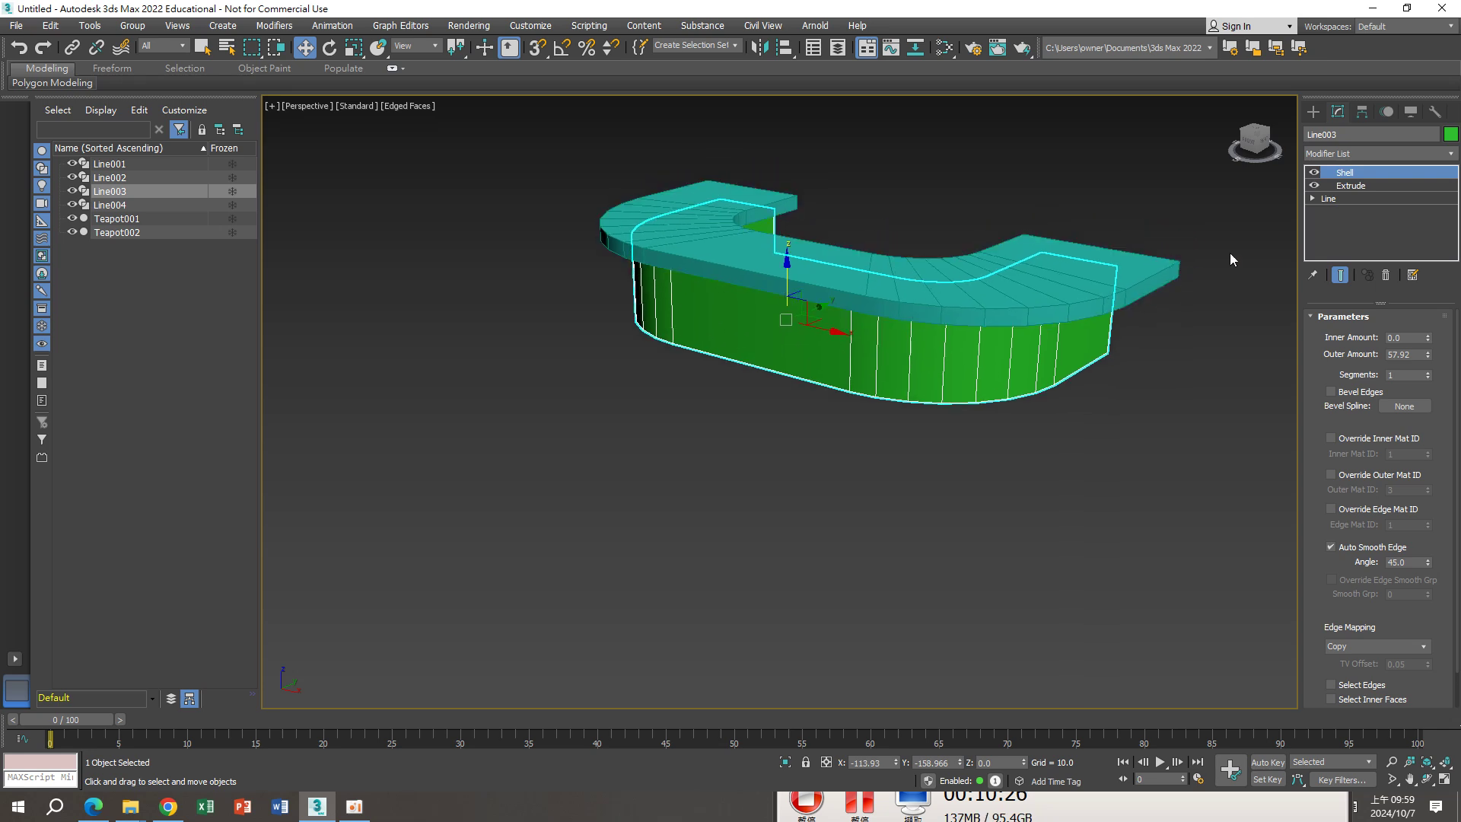
left_click(1340, 202)
middle_click_drag(1142, 396, 1041, 455)
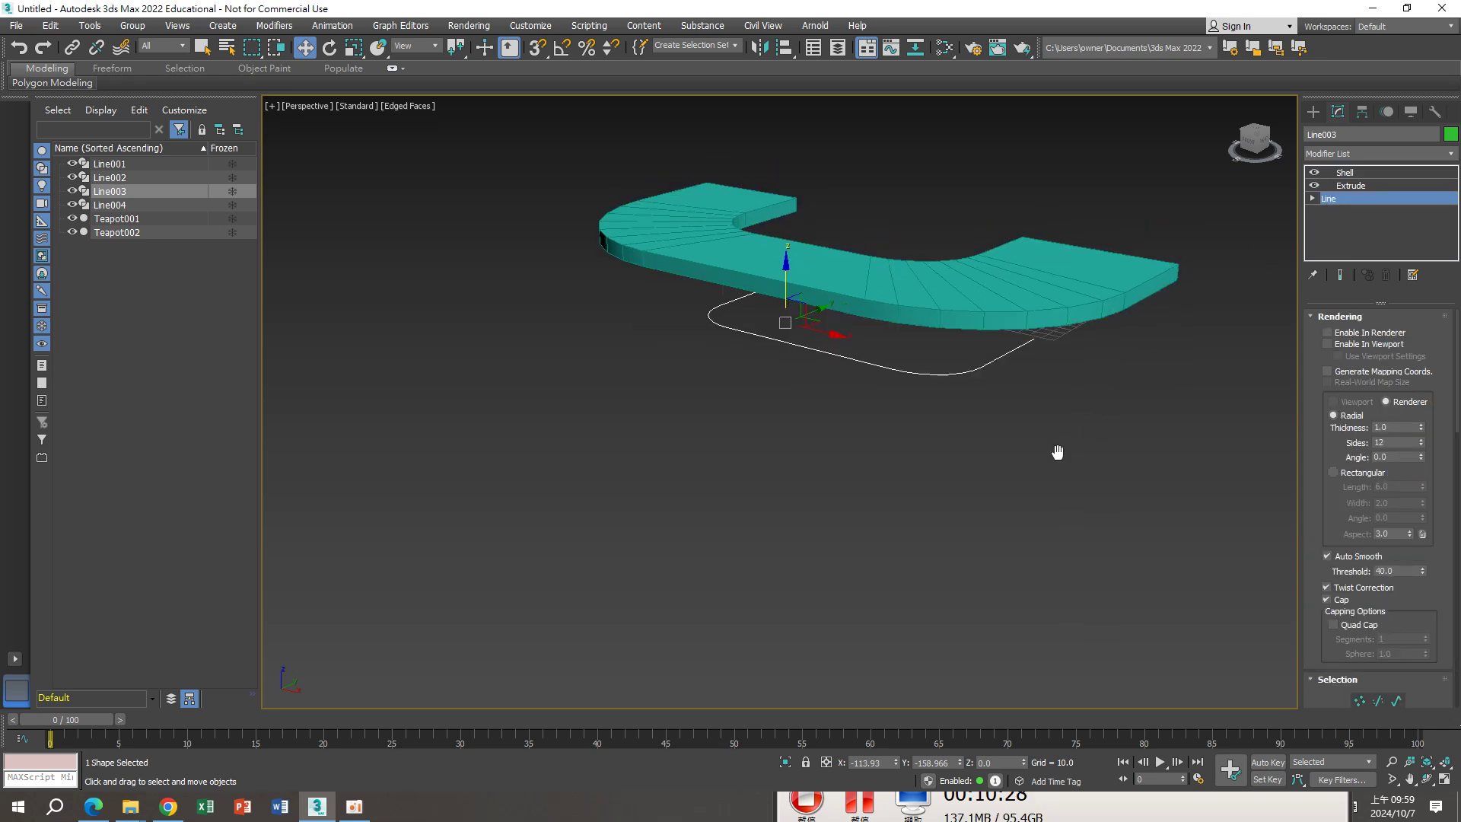
key("t")
scroll(989, 396, "up", 3)
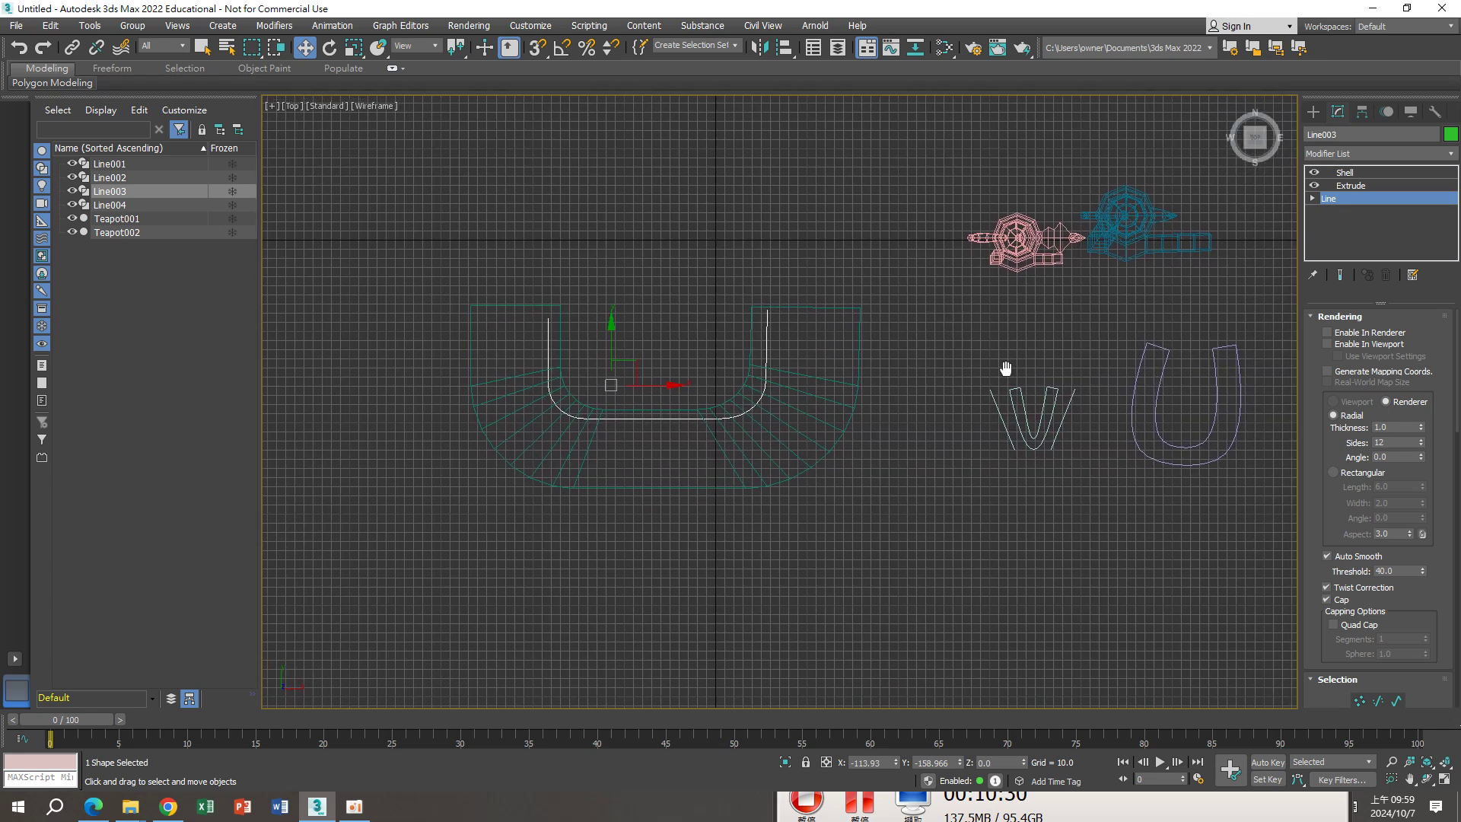
left_click(1382, 172)
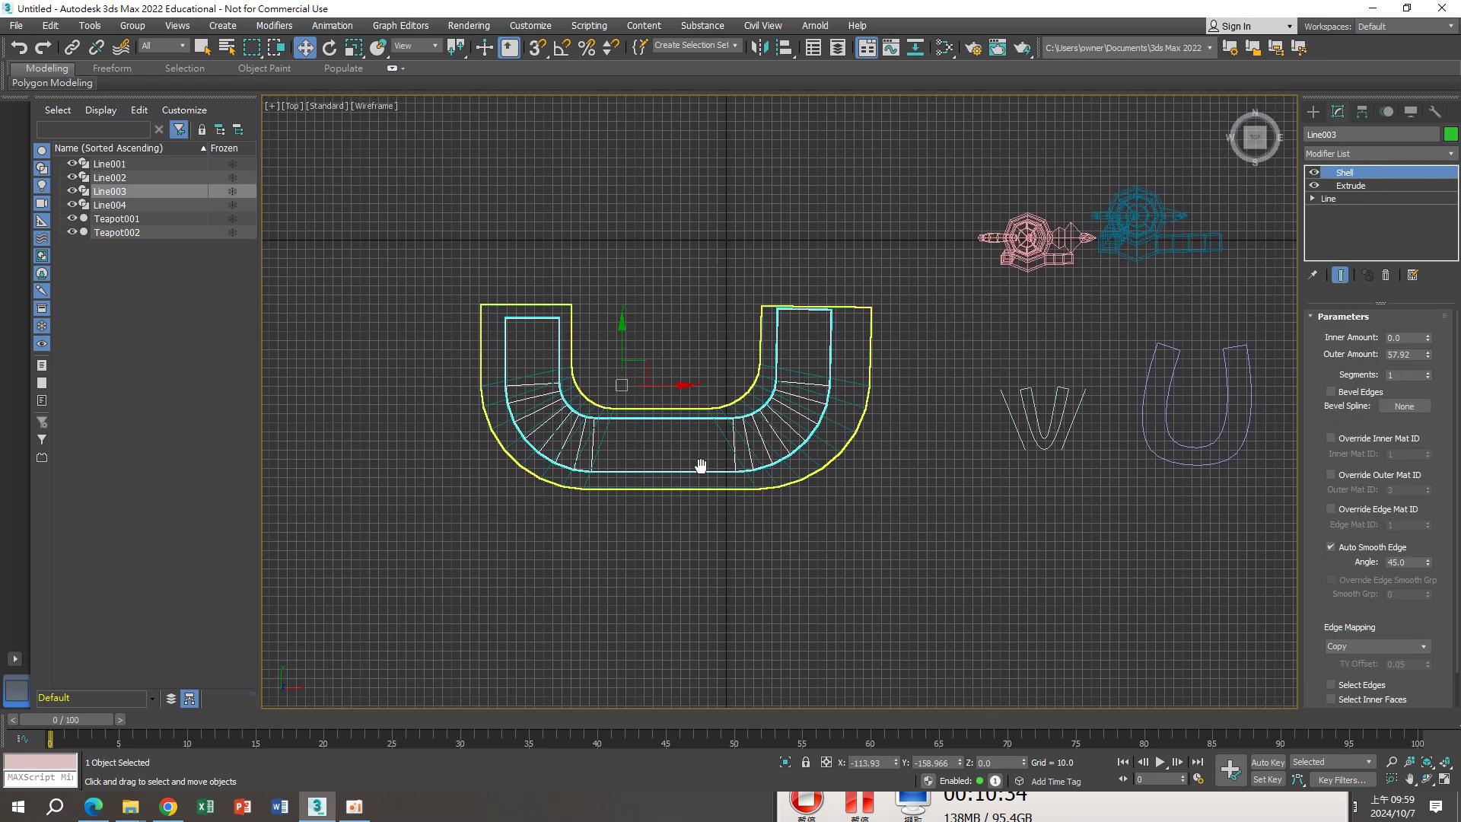
key("p")
mouse_move(815, 485)
middle_mouse_down("alt")
mouse_move(834, 422)
mouse_move(835, 436)
middle_mouse_up("alt")
left_click(168, 809)
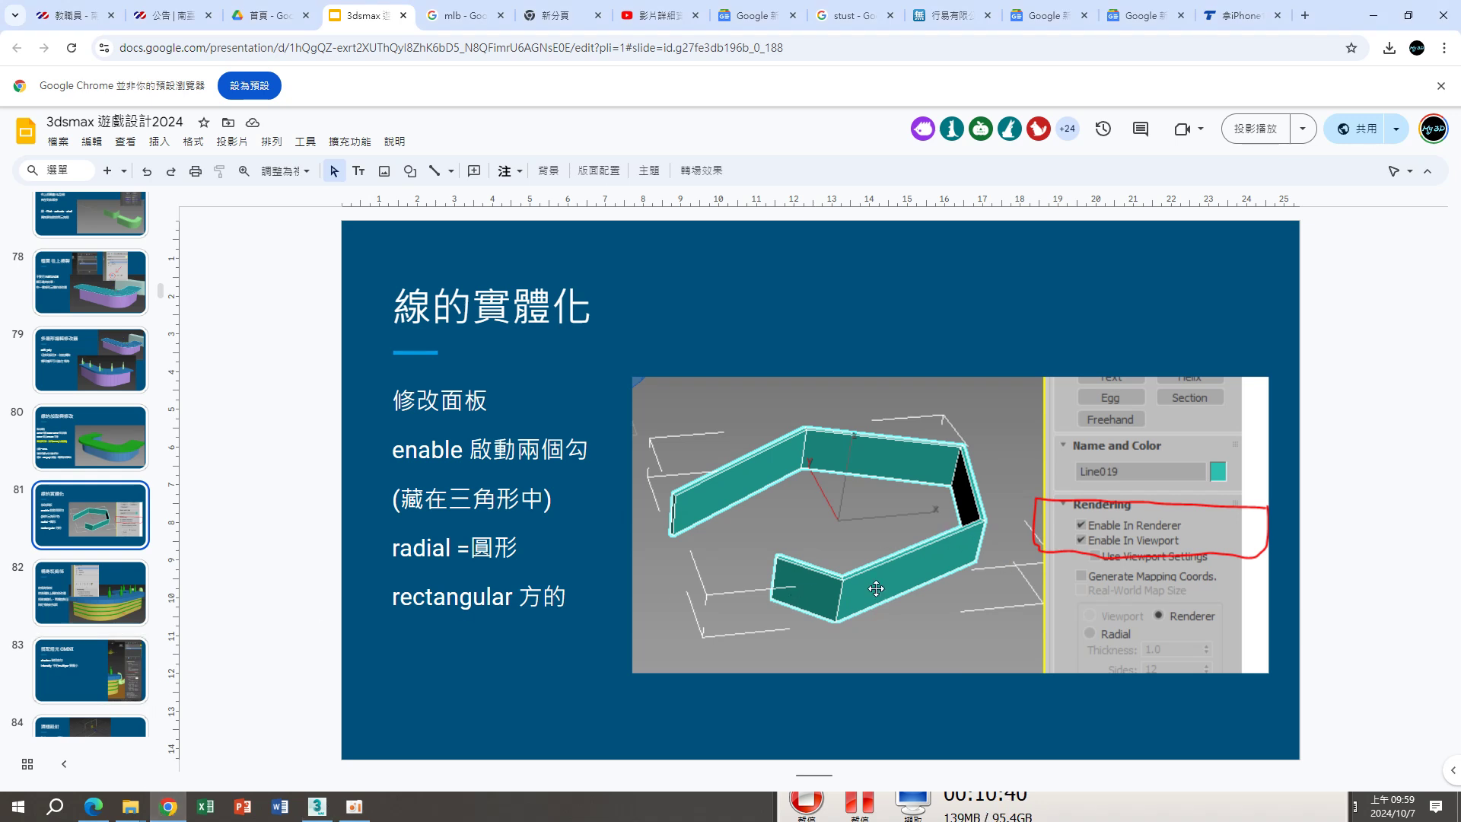
Read slide 82 on decorative body strips, then return to 3ds Max
left_click(94, 592)
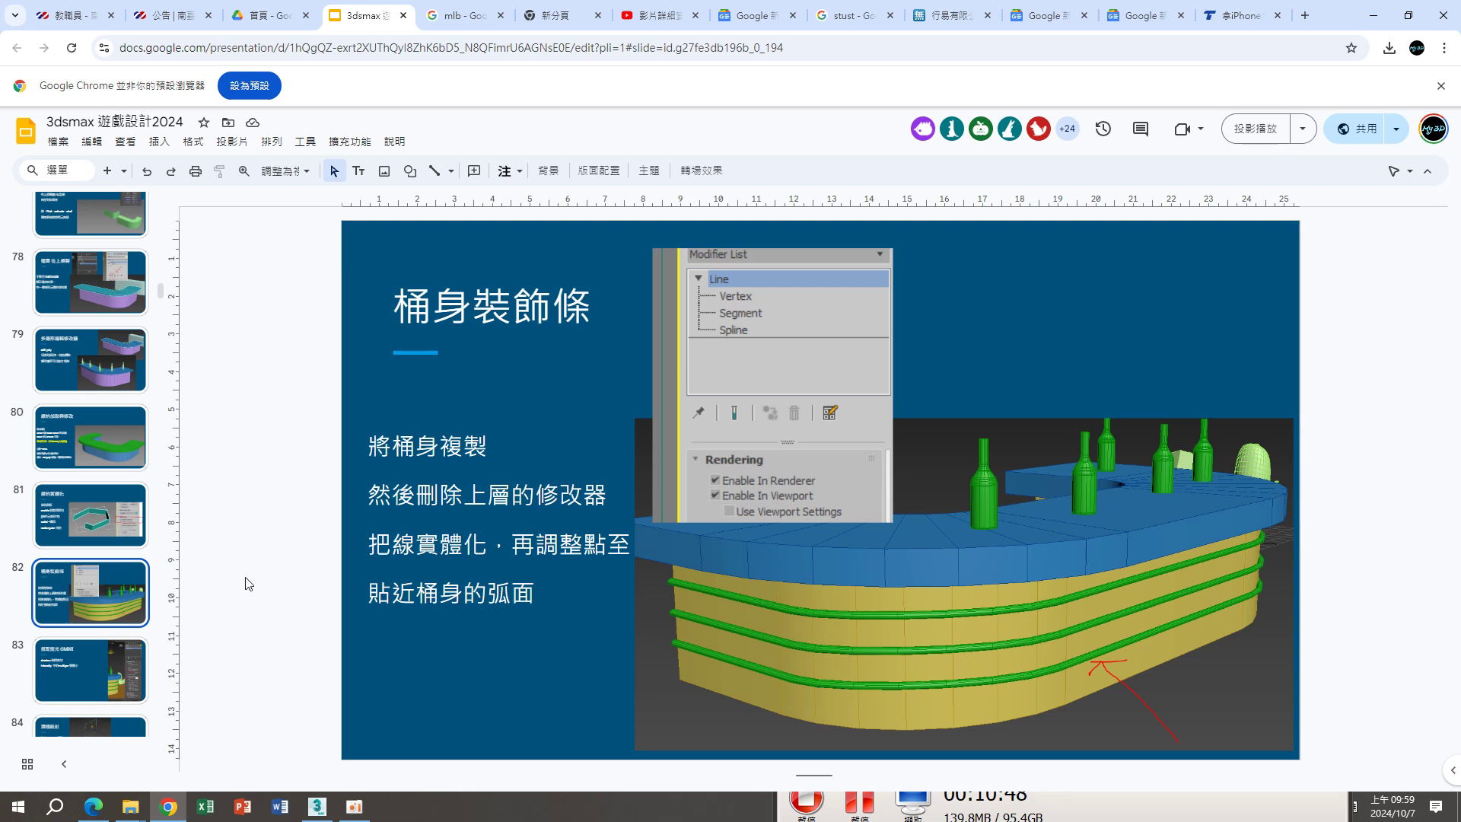
left_click(318, 806)
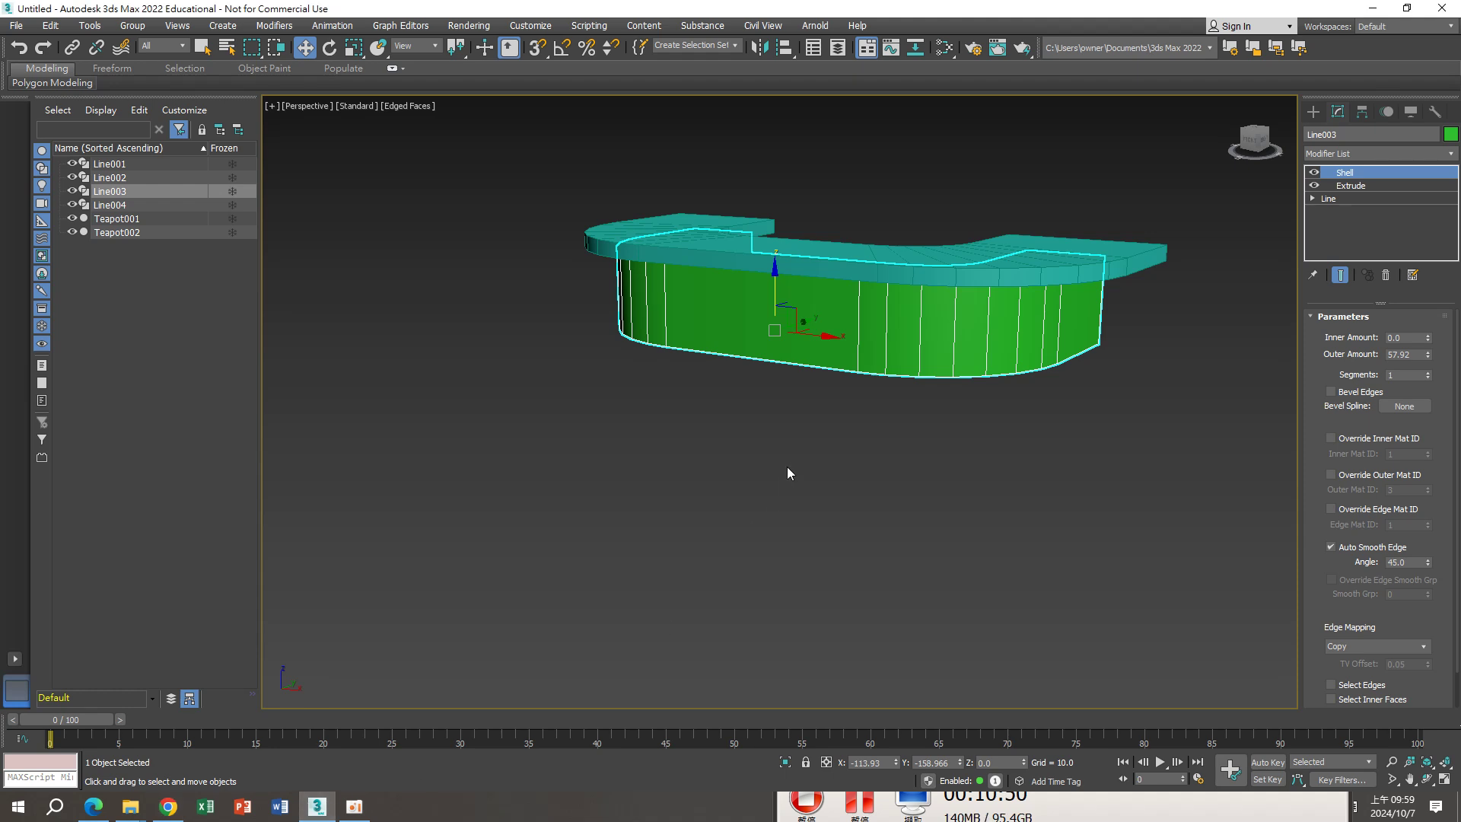
Clone the counter downward as a copy and delete its Shell and Extrude modifiers
left_click_drag(760, 305, 759, 432, "shift")
left_click(732, 467)
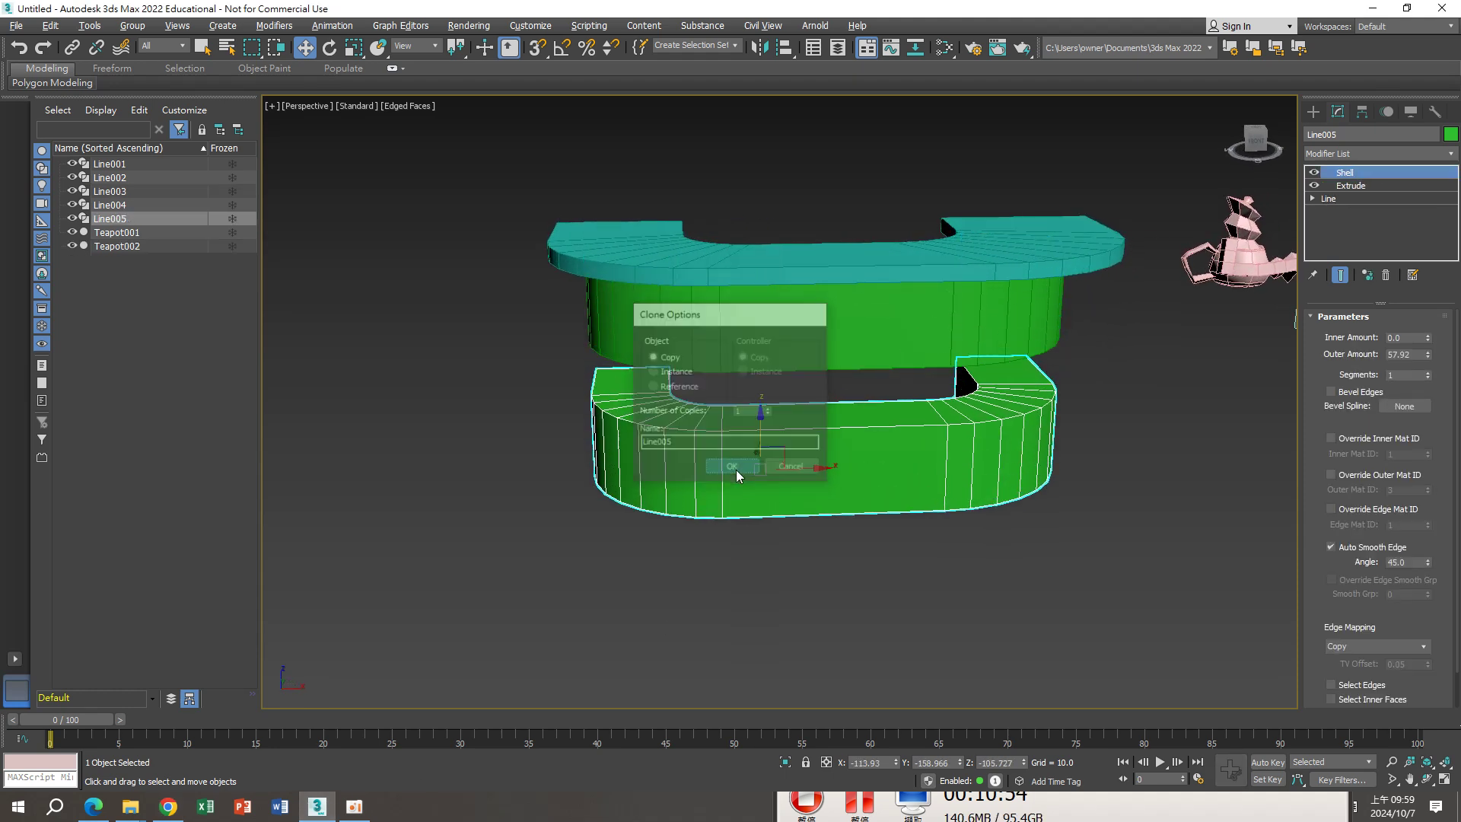
middle_click_drag(737, 469, 738, 467, "alt")
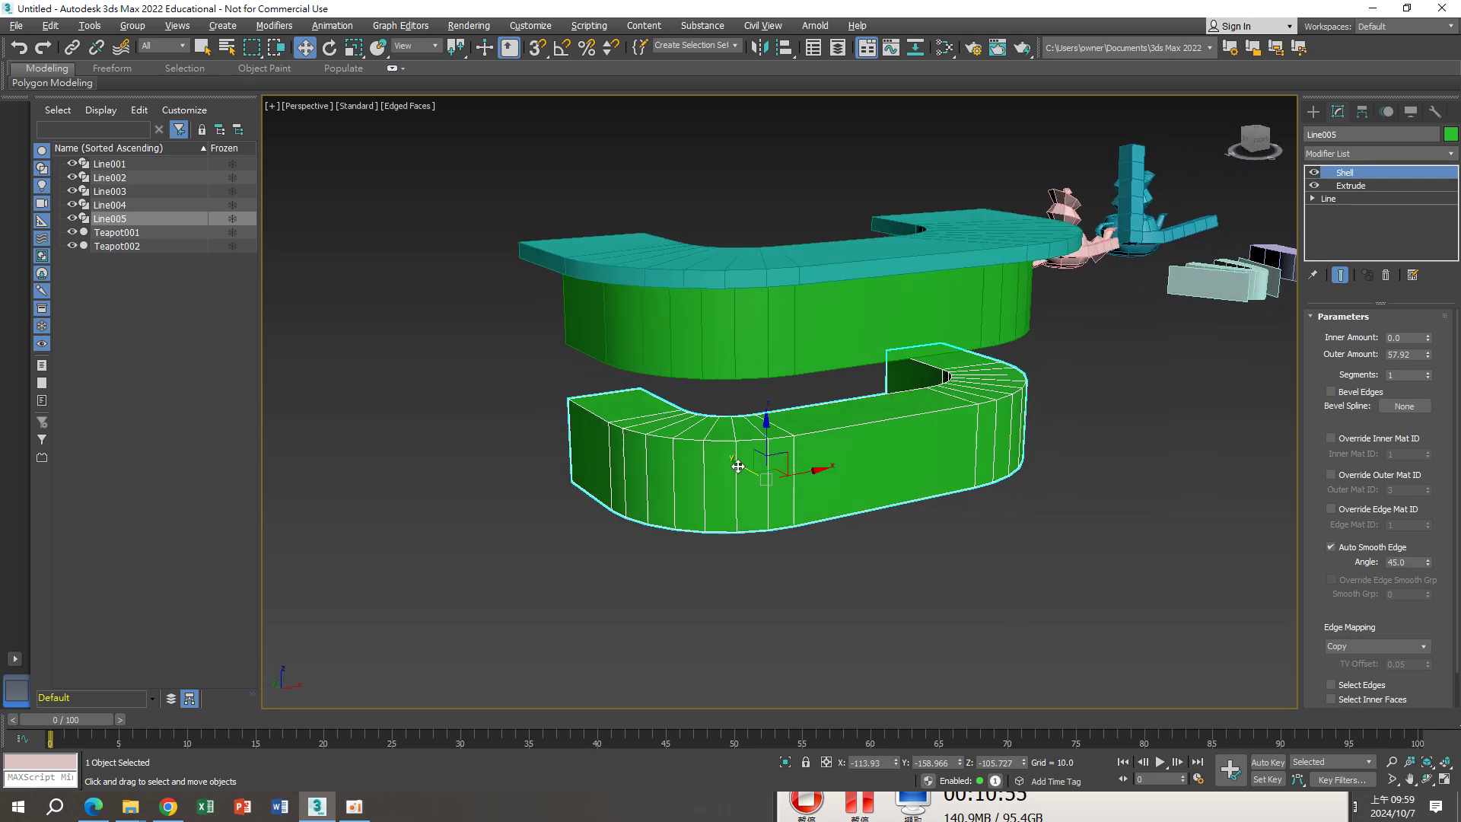
right_click(1373, 176)
left_click(1363, 195)
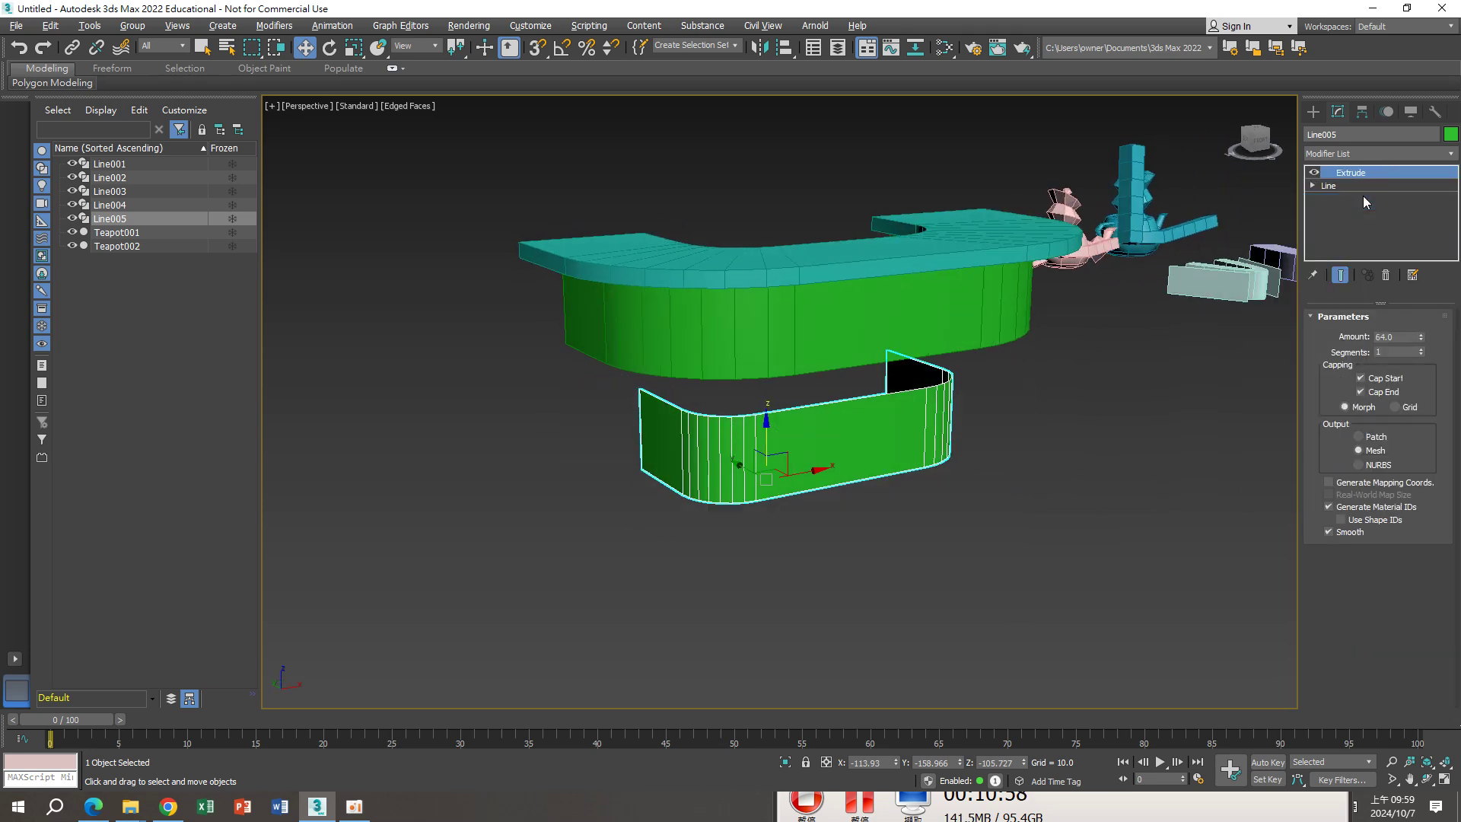
right_click(1382, 174)
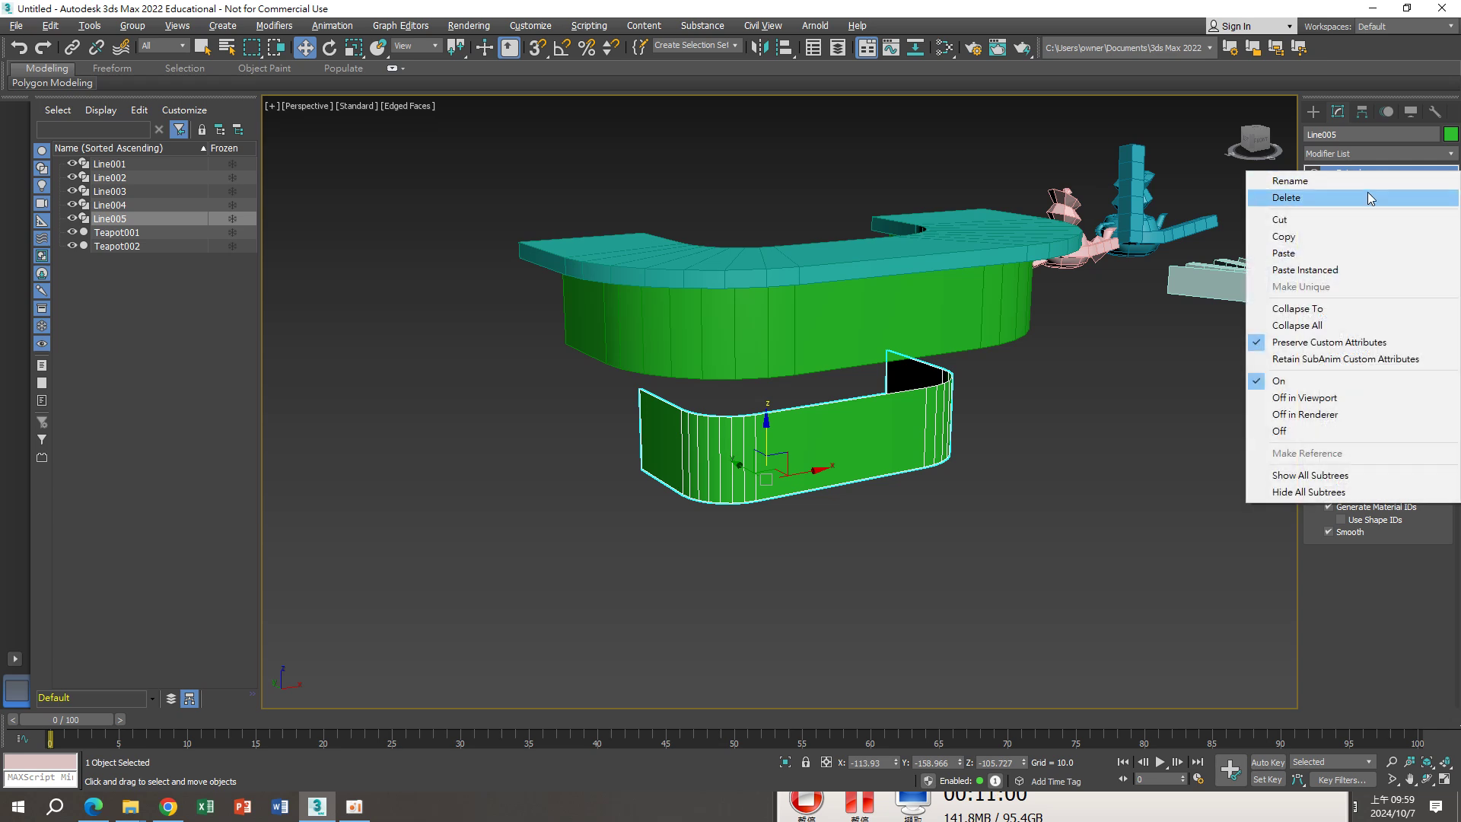
left_click(1365, 195)
middle_click_drag(939, 417, 930, 417)
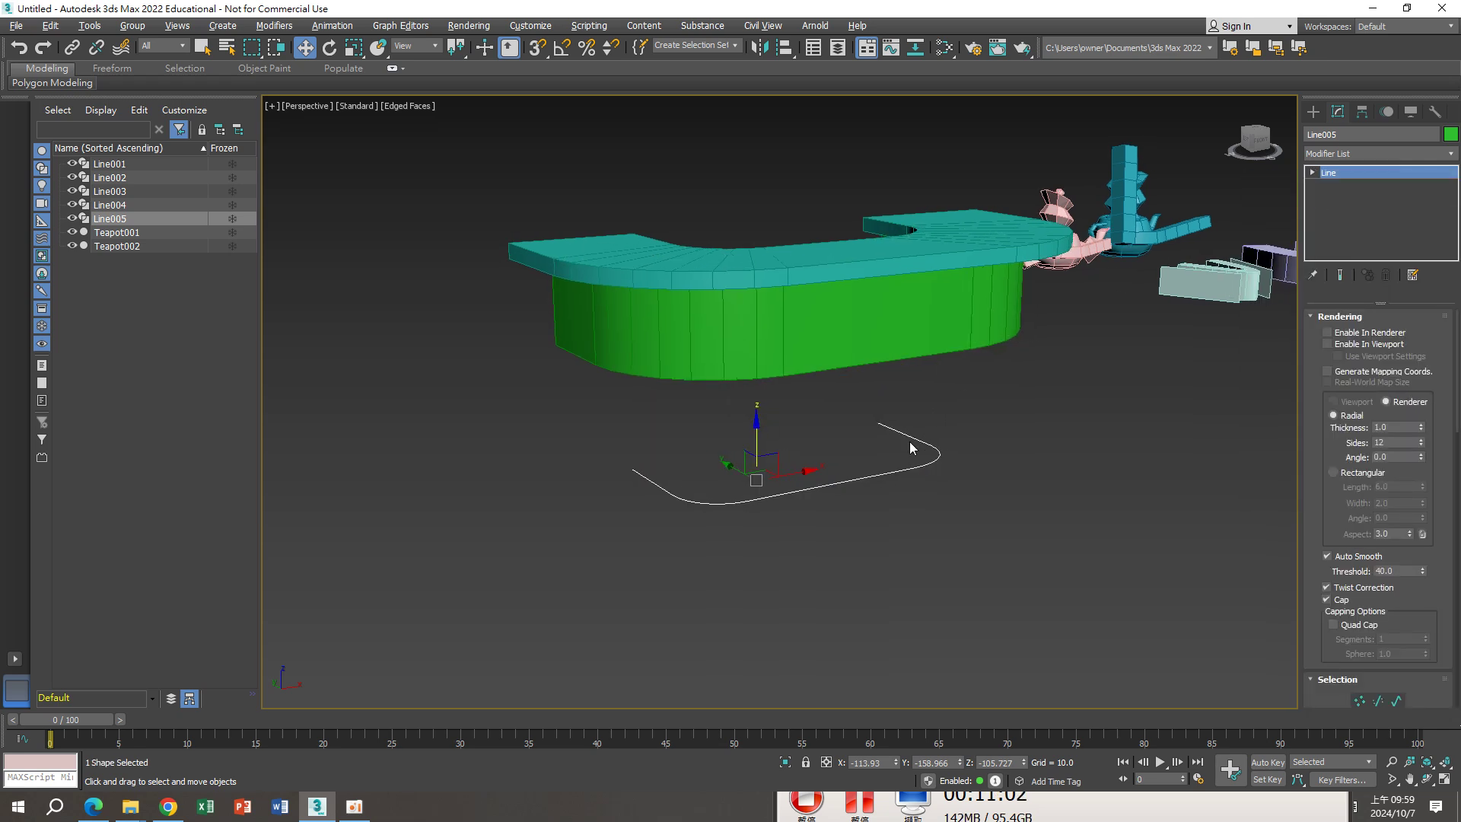
In Top view, move and scale up Line005 to fit inside the counter outline
key("t")
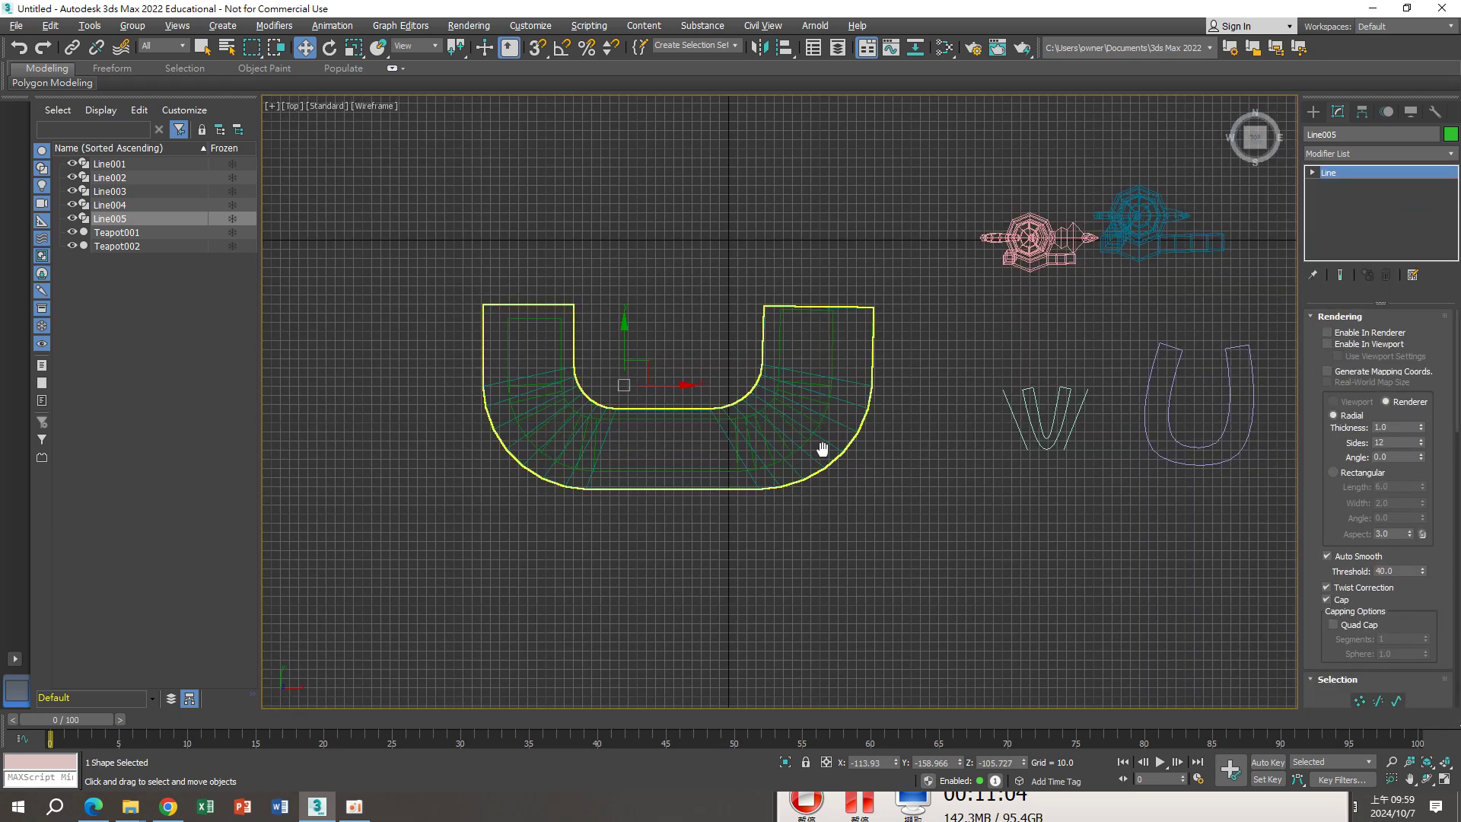
middle_click_drag(822, 447, 838, 449)
left_click_drag(648, 334, 663, 338)
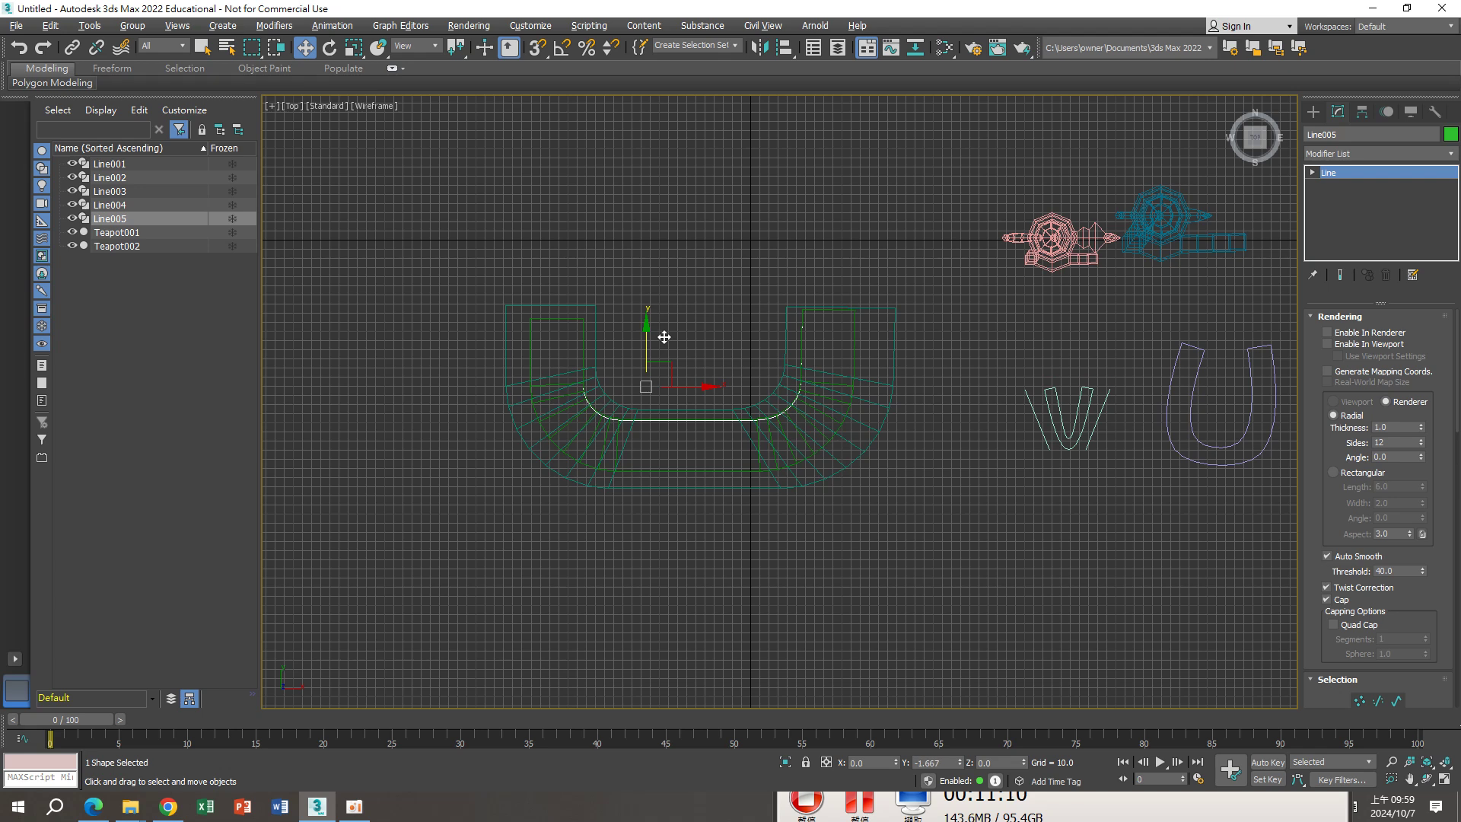
mouse_move(664, 337)
left_mouse_down()
mouse_move(607, 577)
mouse_move(710, 603)
mouse_move(652, 504)
mouse_move(652, 395)
mouse_move(677, 379)
mouse_move(644, 387)
mouse_move(657, 399)
left_mouse_up()
key("r")
key("w")
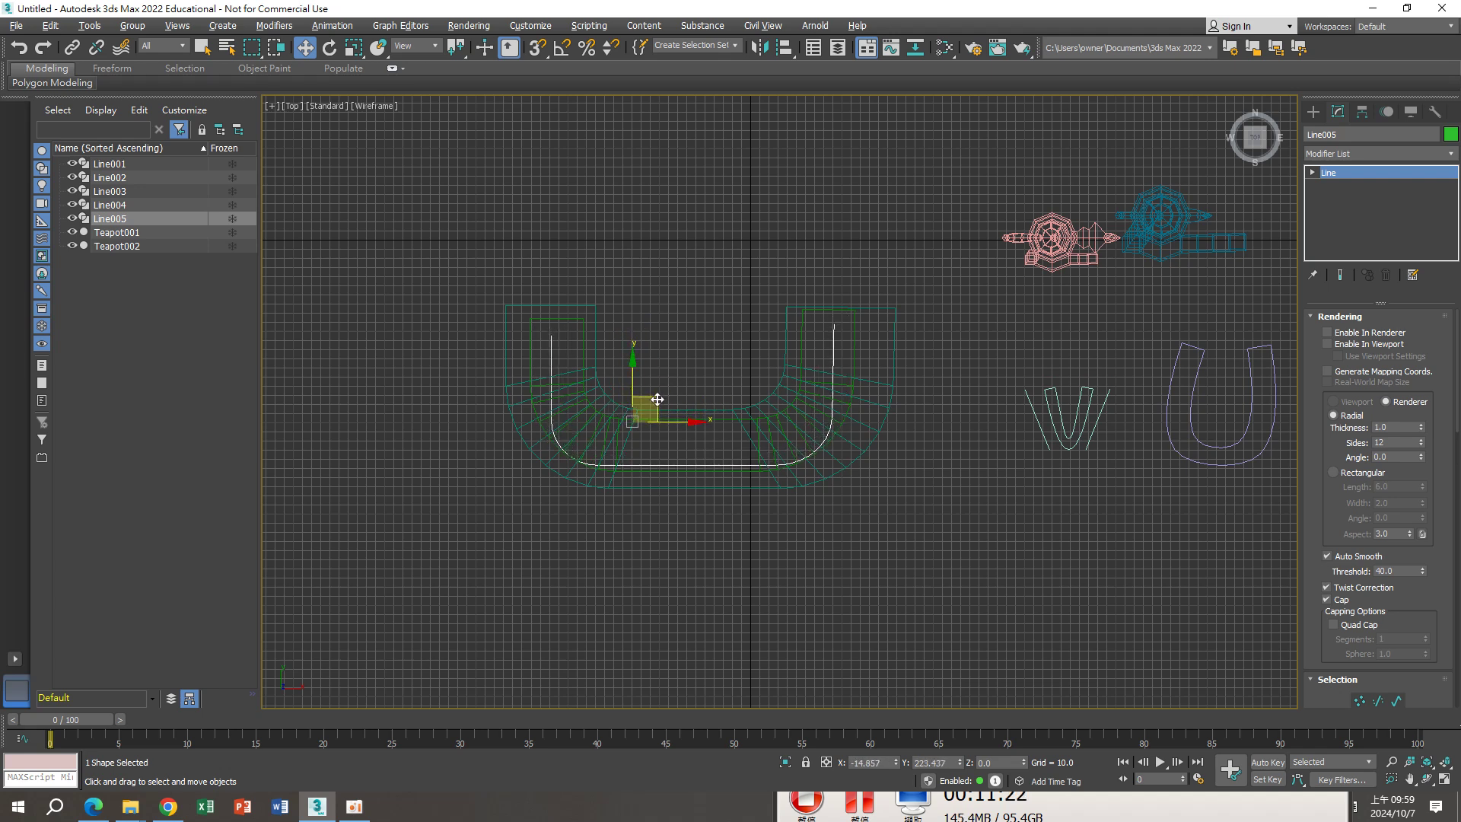
scroll(755, 414, "up", 2)
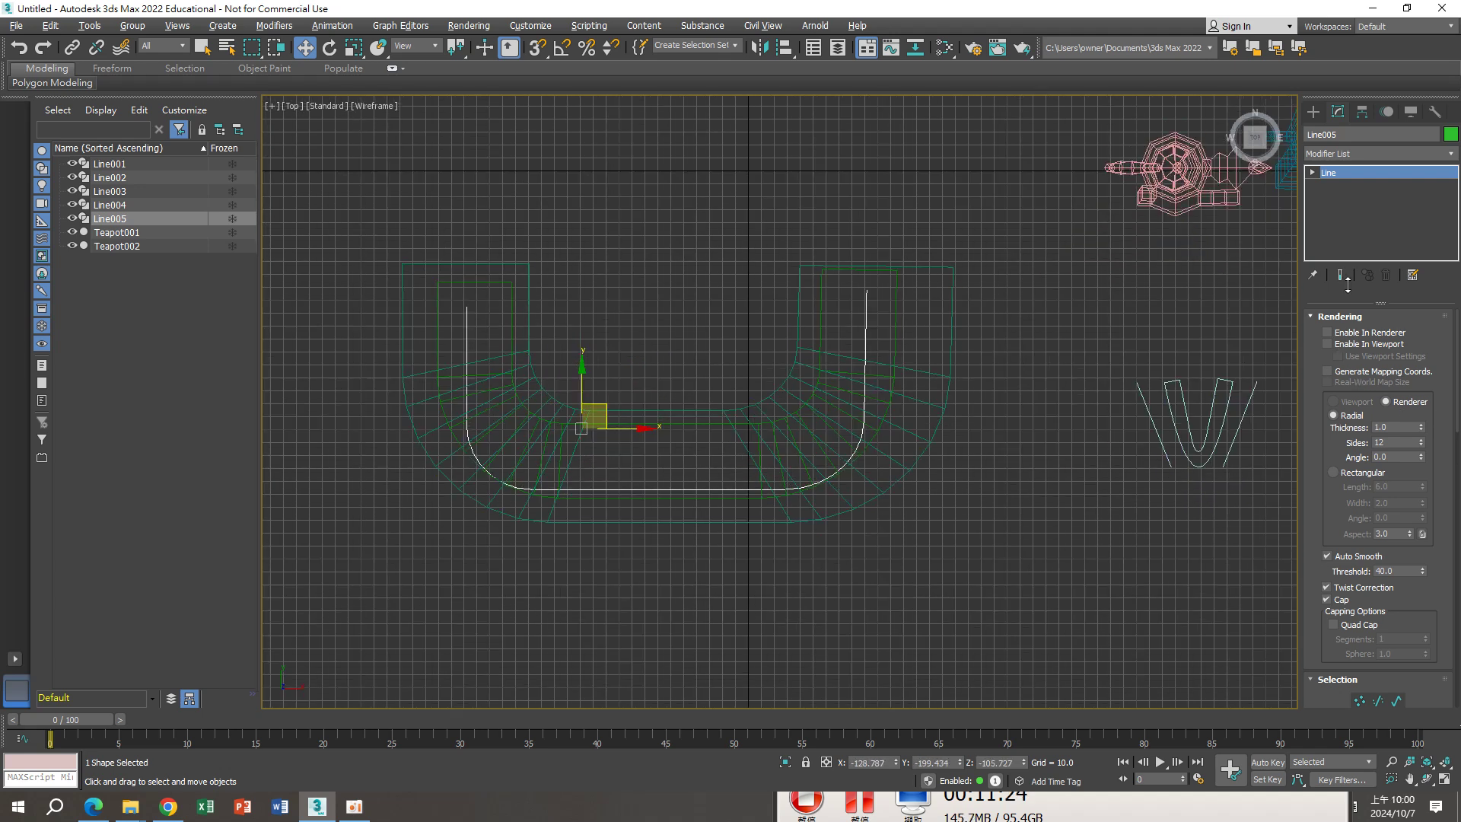
At Vertex level, move Line005's right and left leg vertices outward and up
left_click(1314, 173)
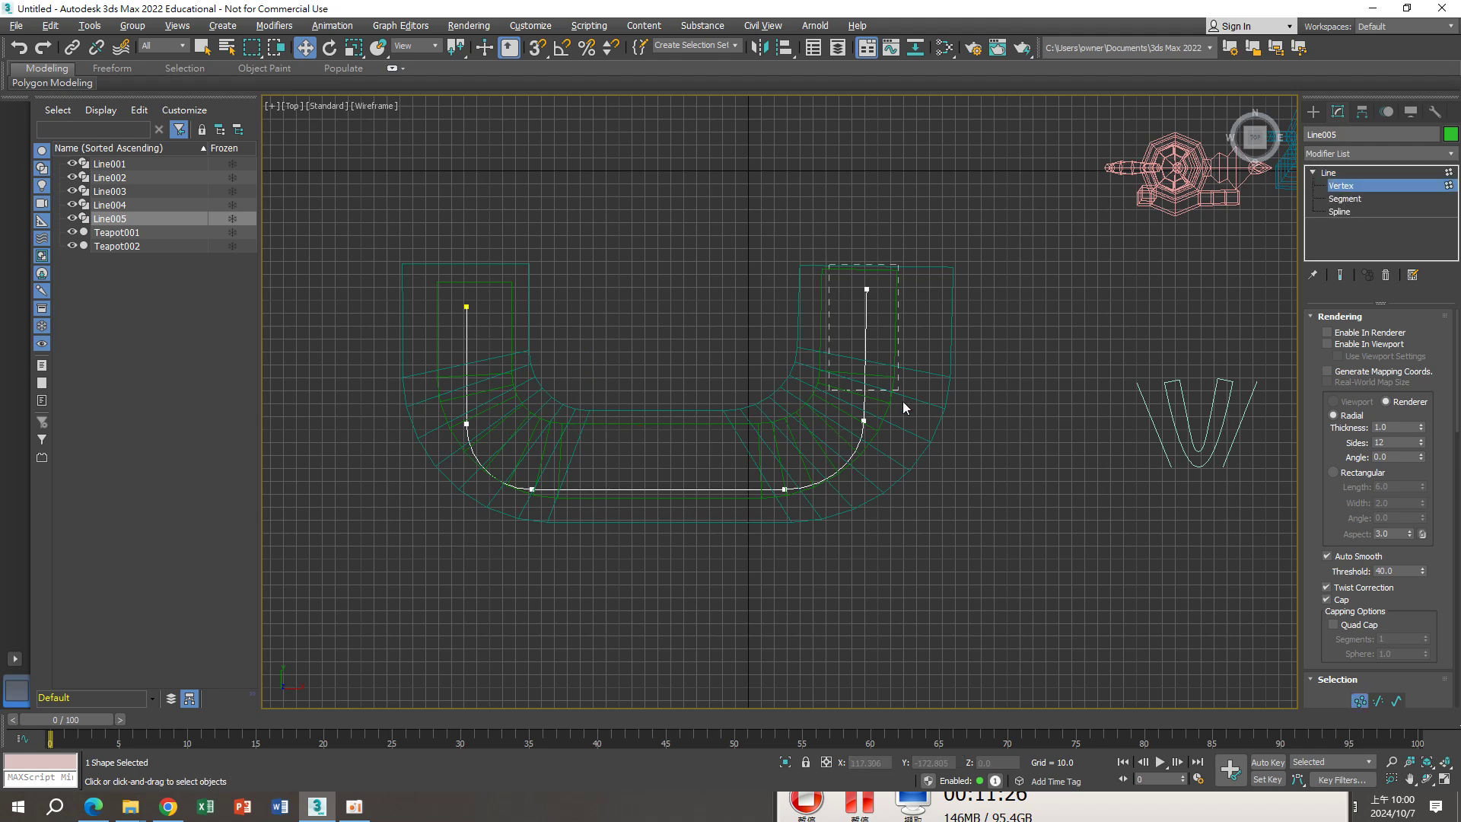
left_click_drag(917, 417, 941, 414)
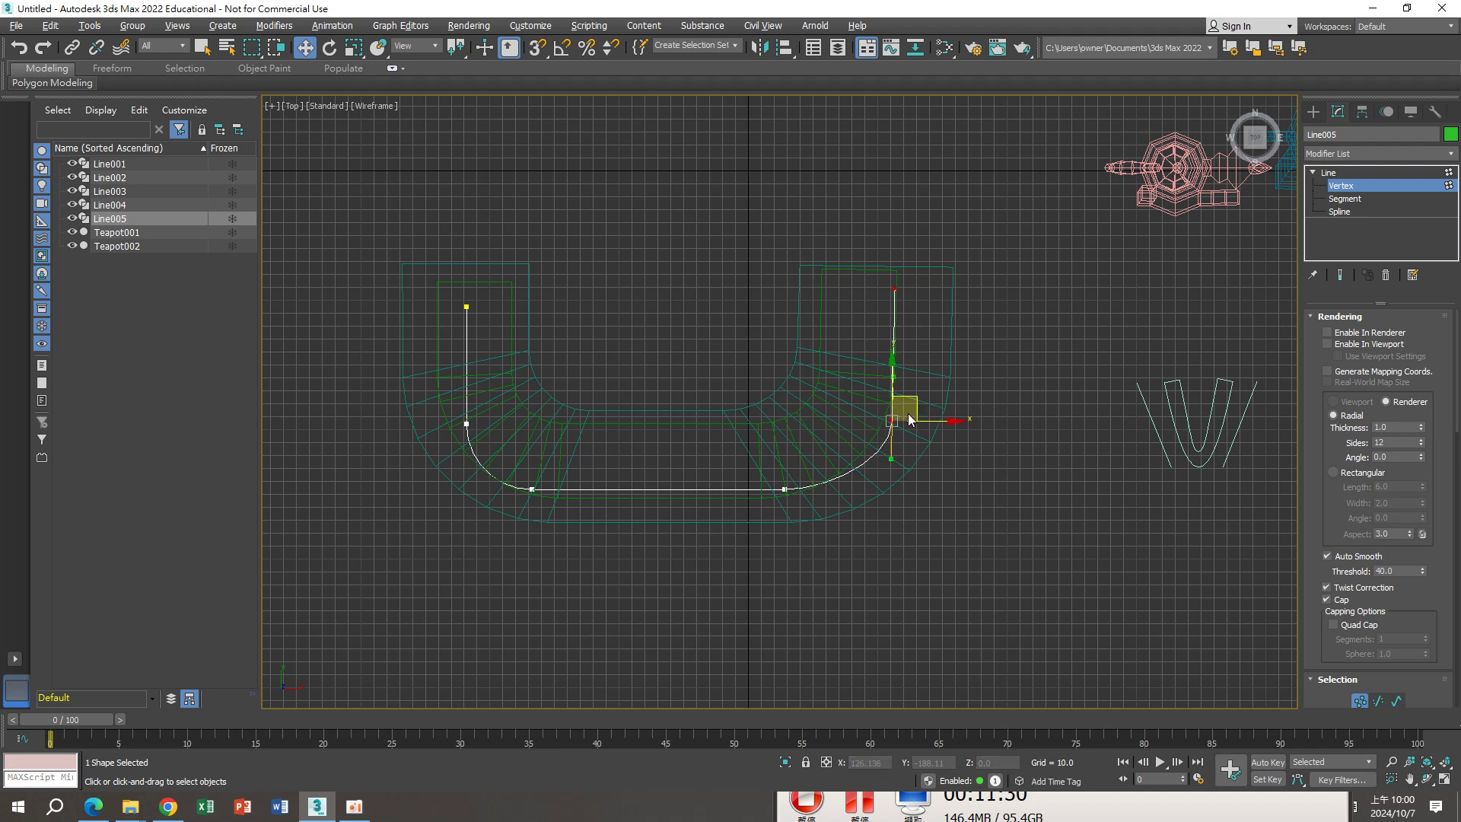
left_click_drag(895, 380, 893, 331)
left_click_drag(486, 421, 499, 431)
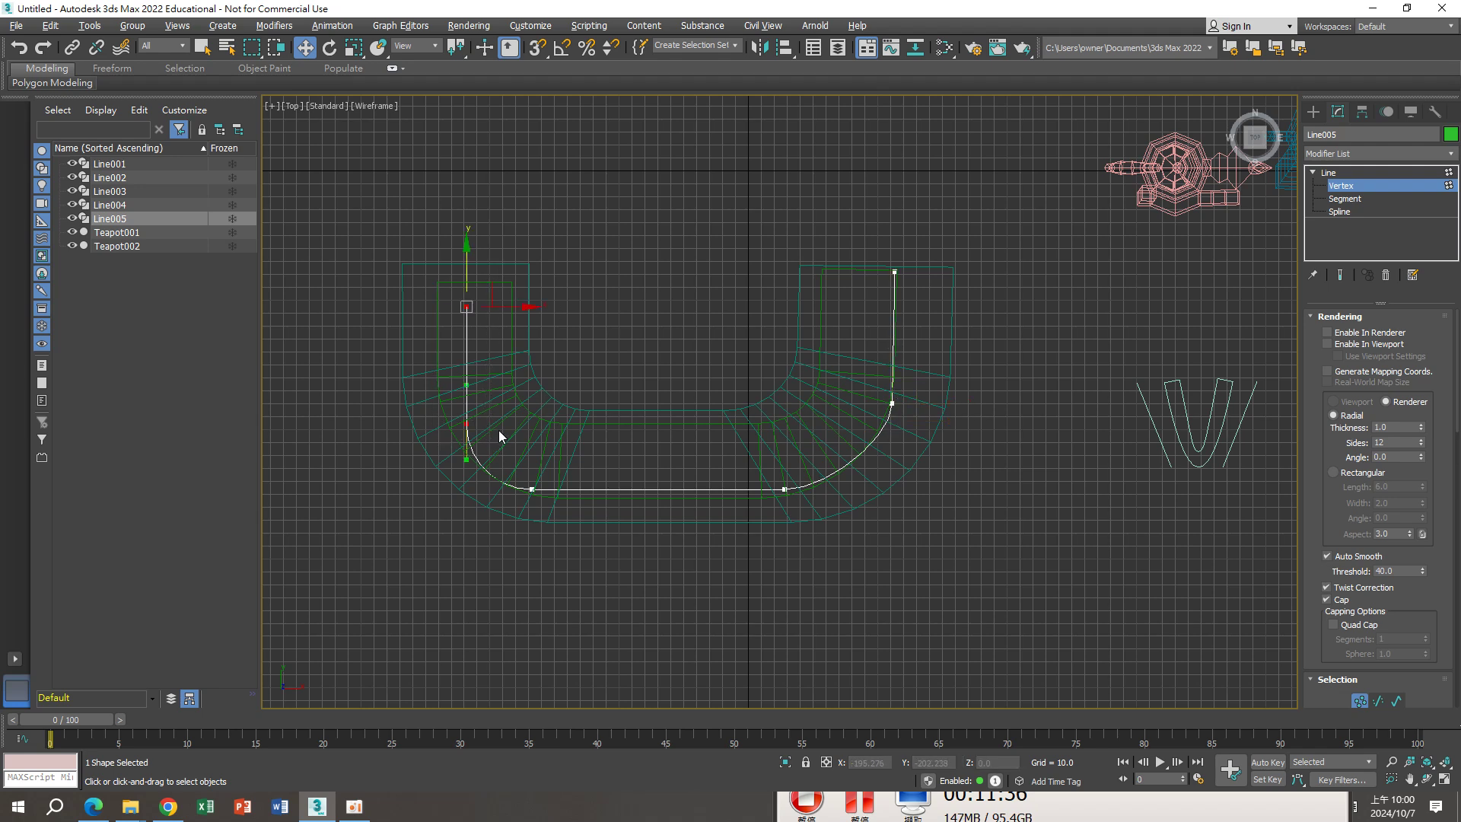
left_click_drag(494, 307, 460, 314)
mouse_move(442, 263)
left_mouse_down()
mouse_move(440, 236)
mouse_move(440, 251)
left_mouse_up()
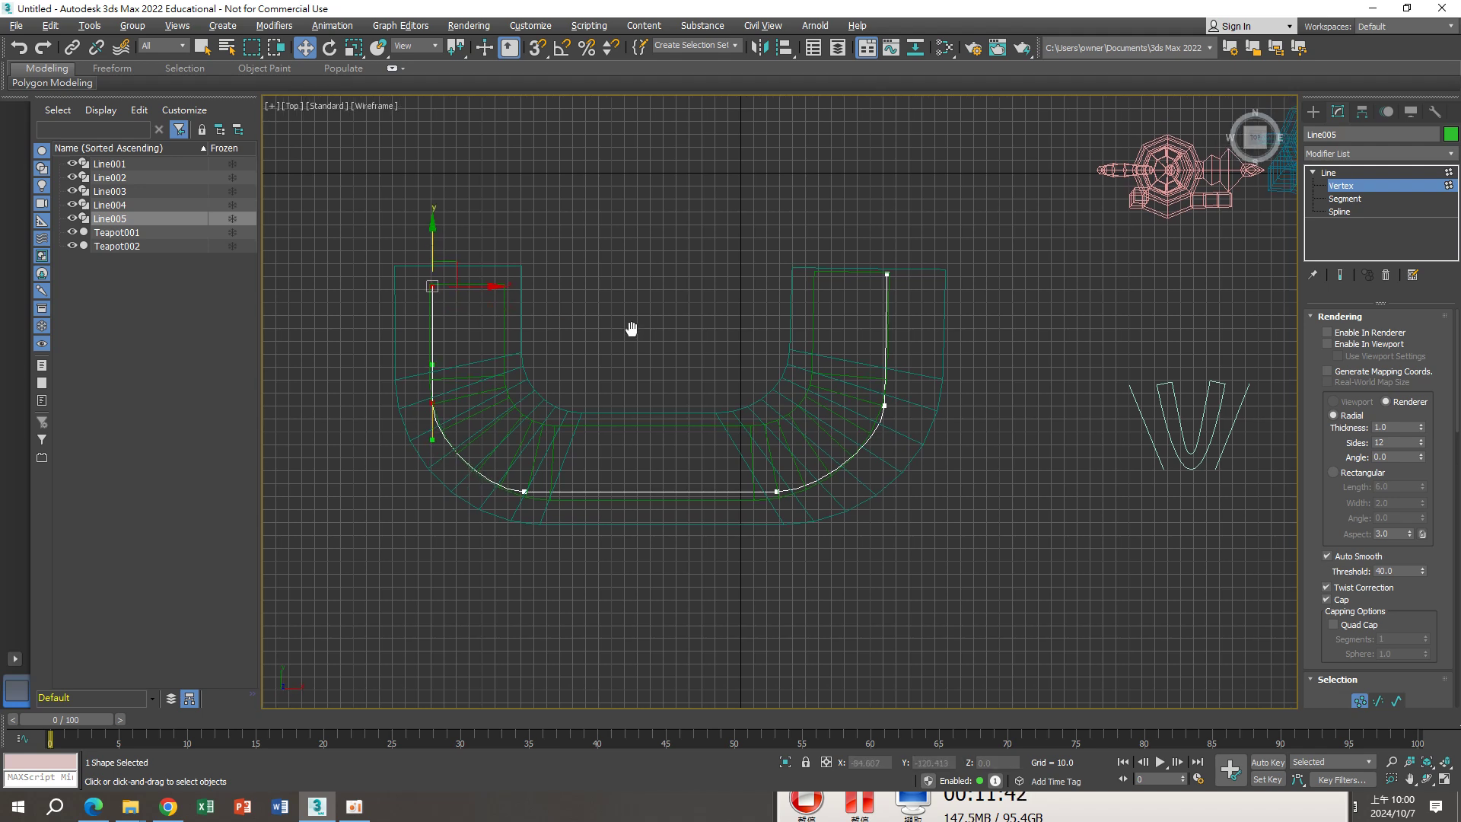
Lower the bottom-left vertex so the bottom edge follows the counter wall
scroll(632, 330, "down", 2)
scroll(553, 444, "up", 2)
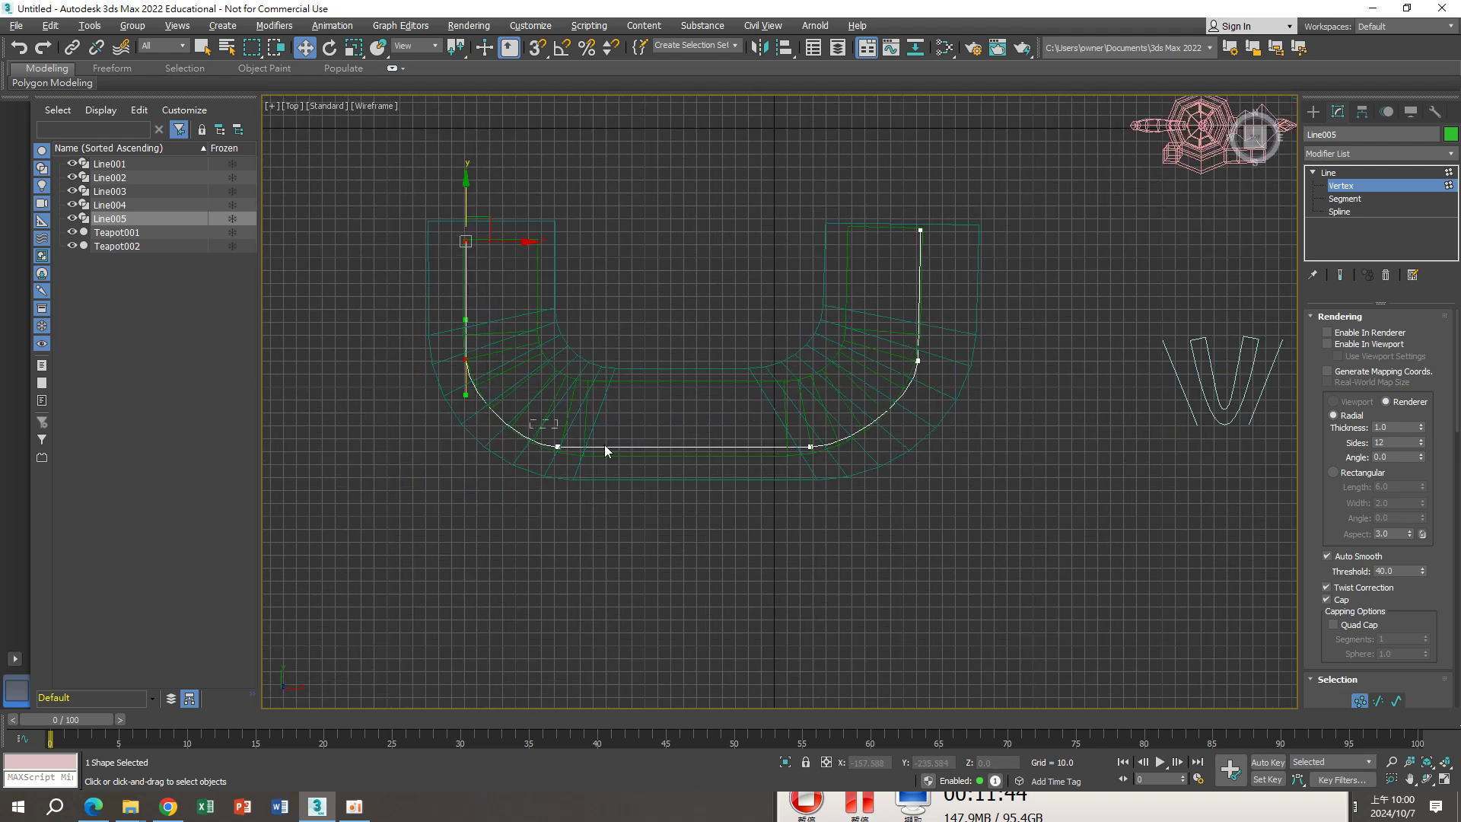
left_click(557, 447)
left_click_drag(562, 394, 561, 401)
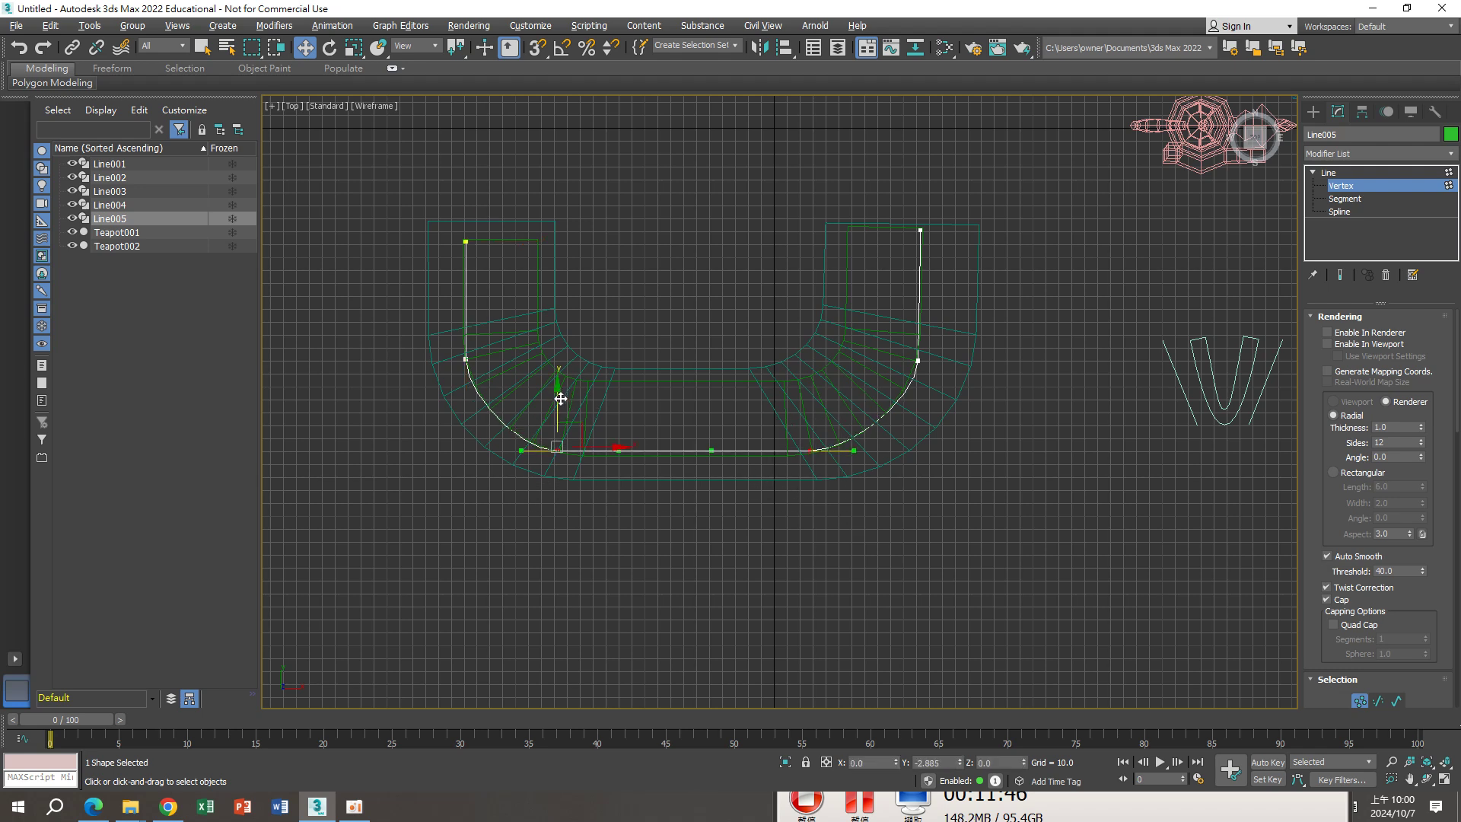
scroll(561, 401, "down", 1)
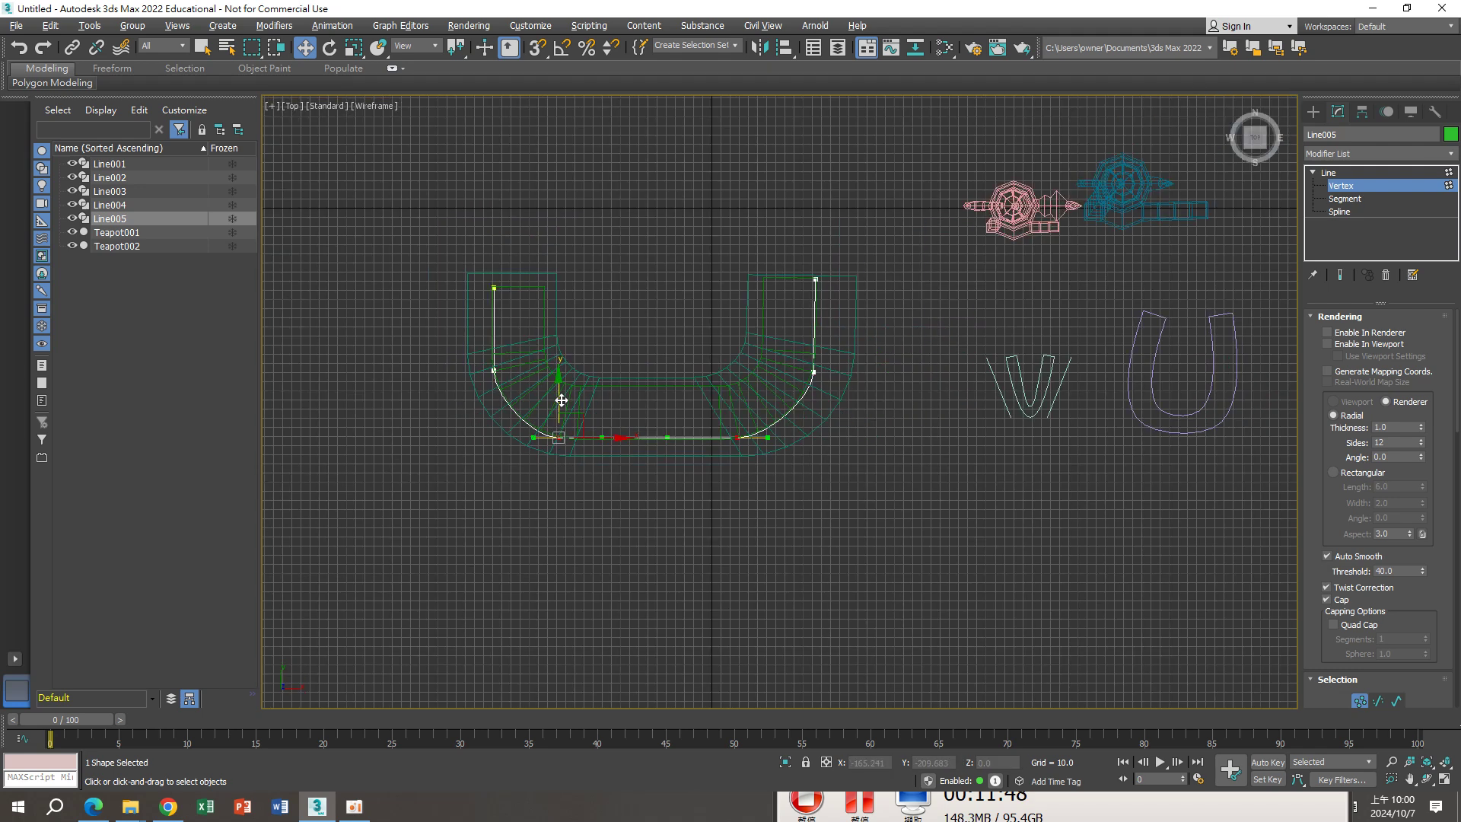
Raise the whole Line005 along Z onto the green counter's side
key("p")
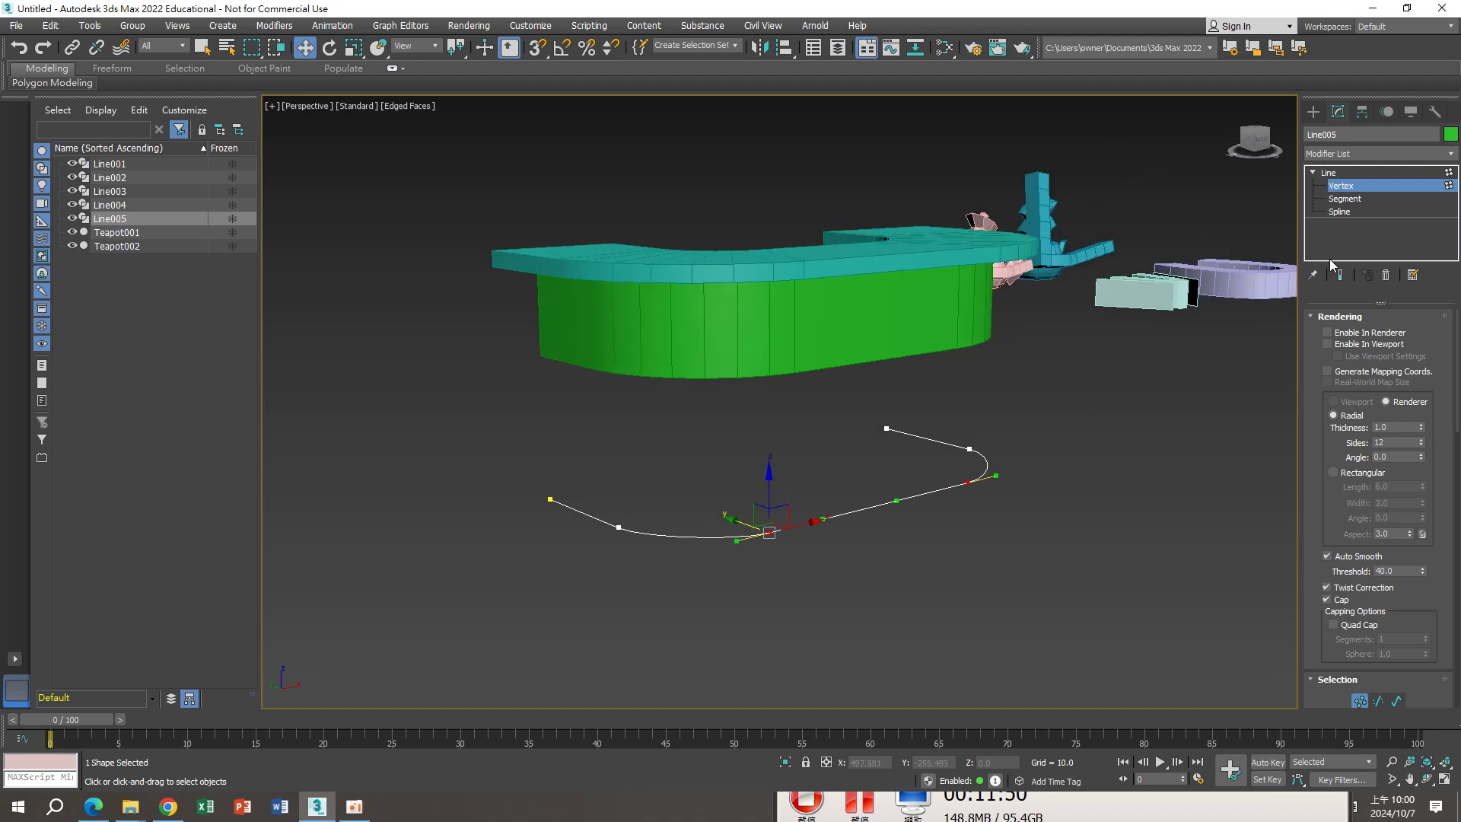
left_click(1356, 175)
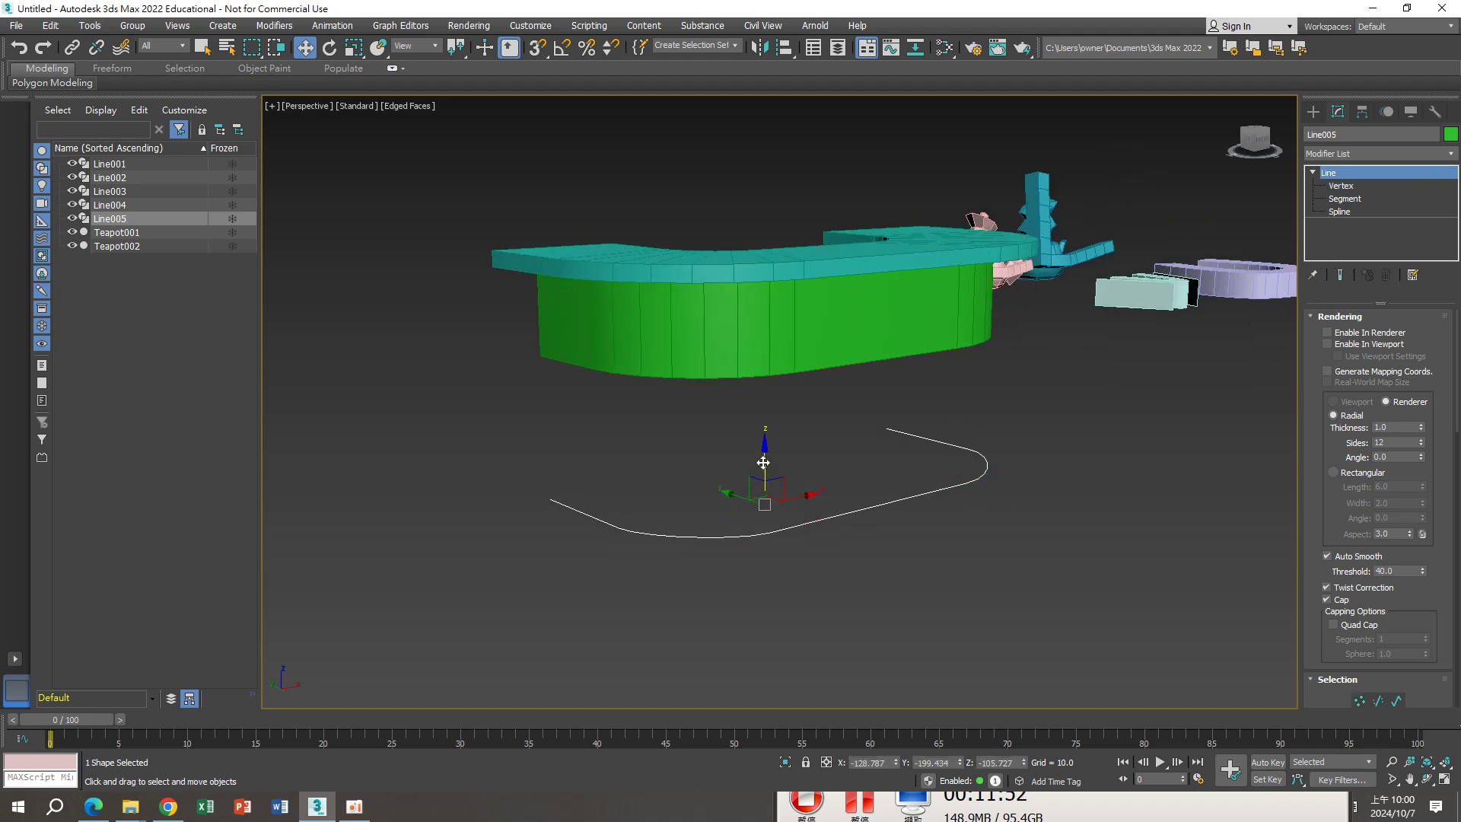
left_click_drag(761, 467, 759, 292)
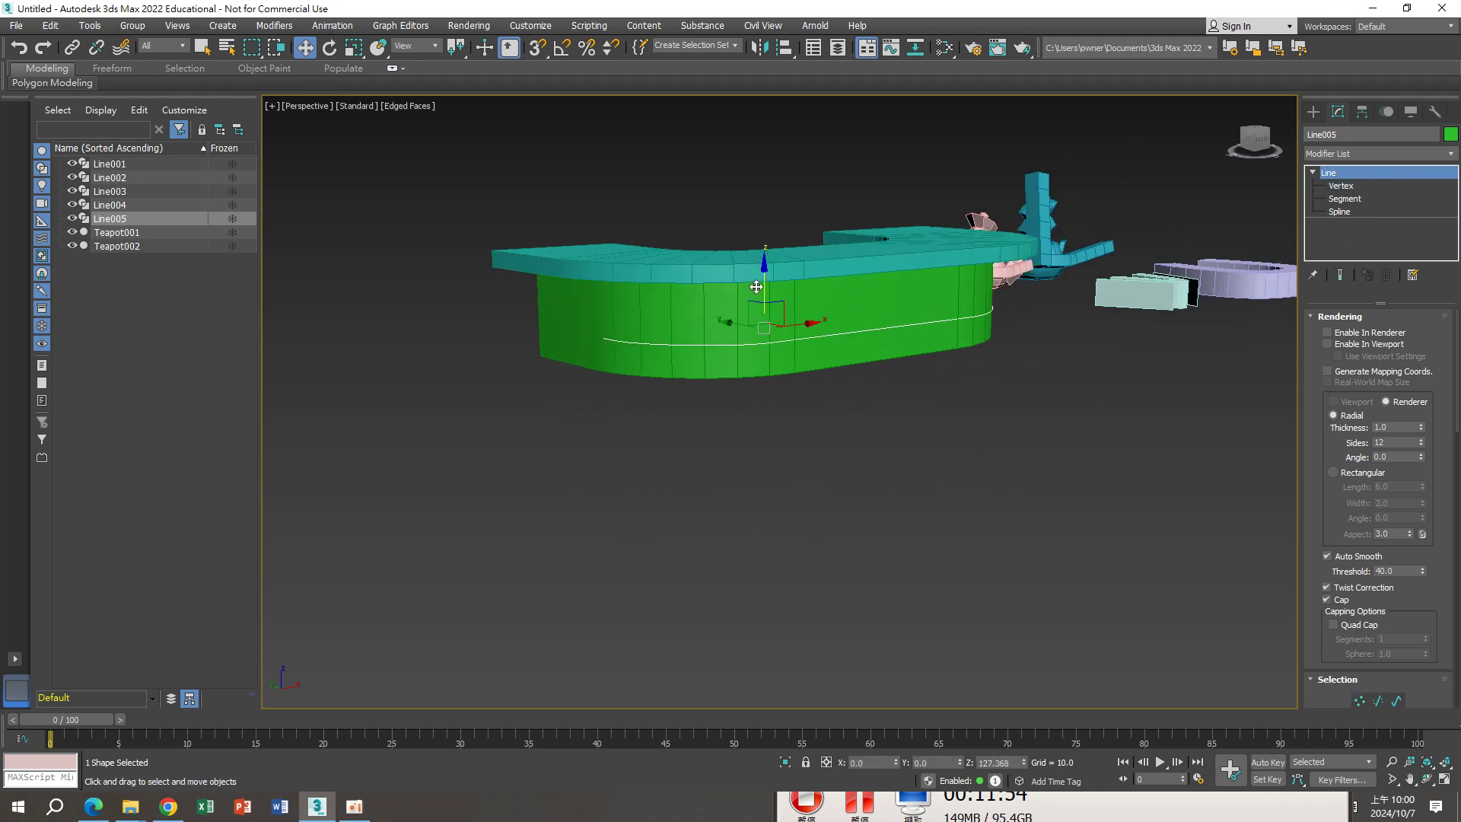
mouse_move(880, 399)
middle_mouse_down("alt")
mouse_move(754, 401)
mouse_move(800, 398)
middle_mouse_up("alt")
Enable Line005 in renderer and viewport with a 2.66 radial thickness
left_click(1327, 334)
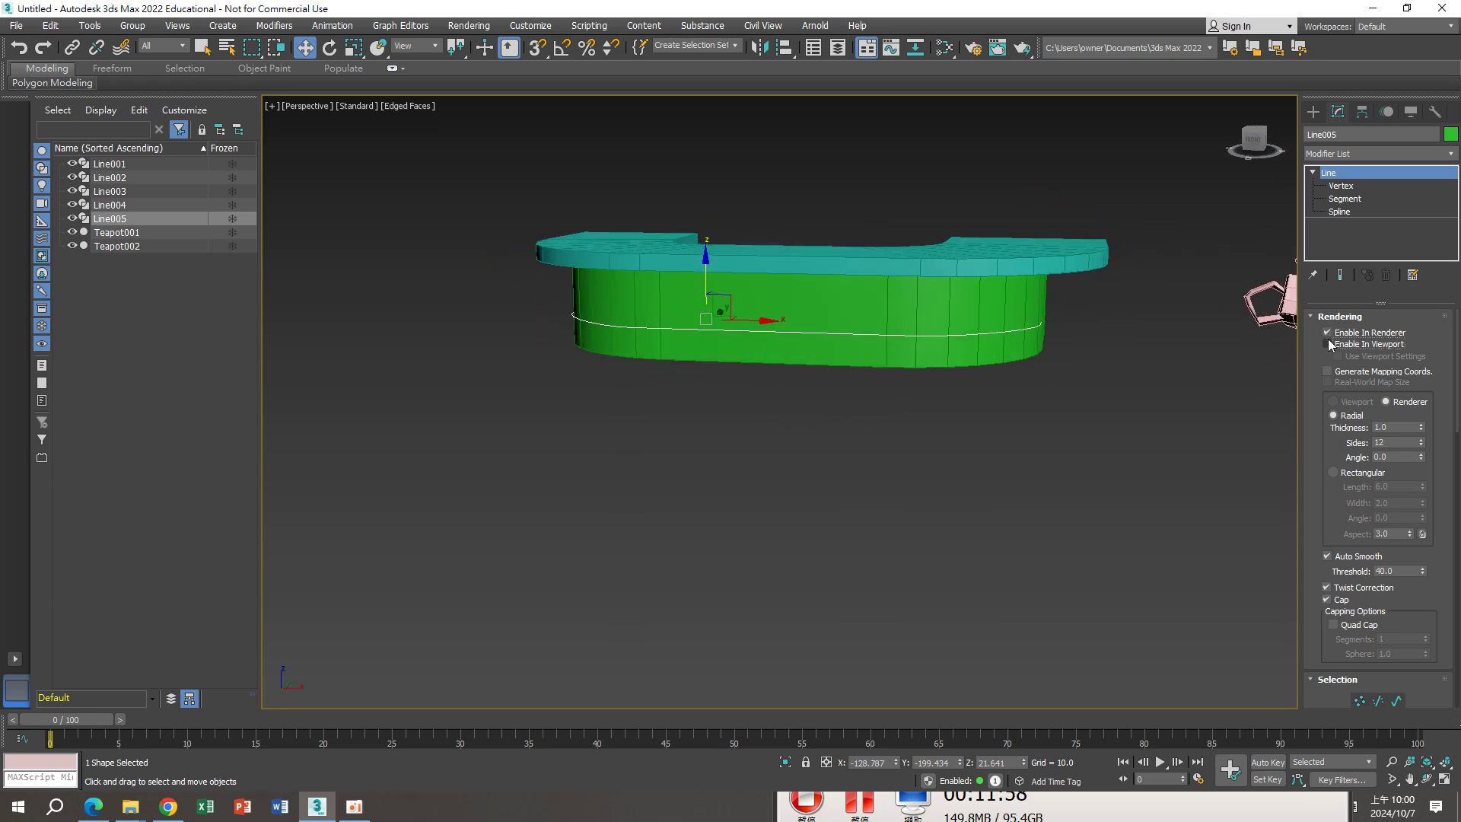
middle_click_drag(884, 439, 953, 432, "alt")
scroll(736, 365, "up", 3)
middle_click_drag(736, 365, 723, 368, "alt")
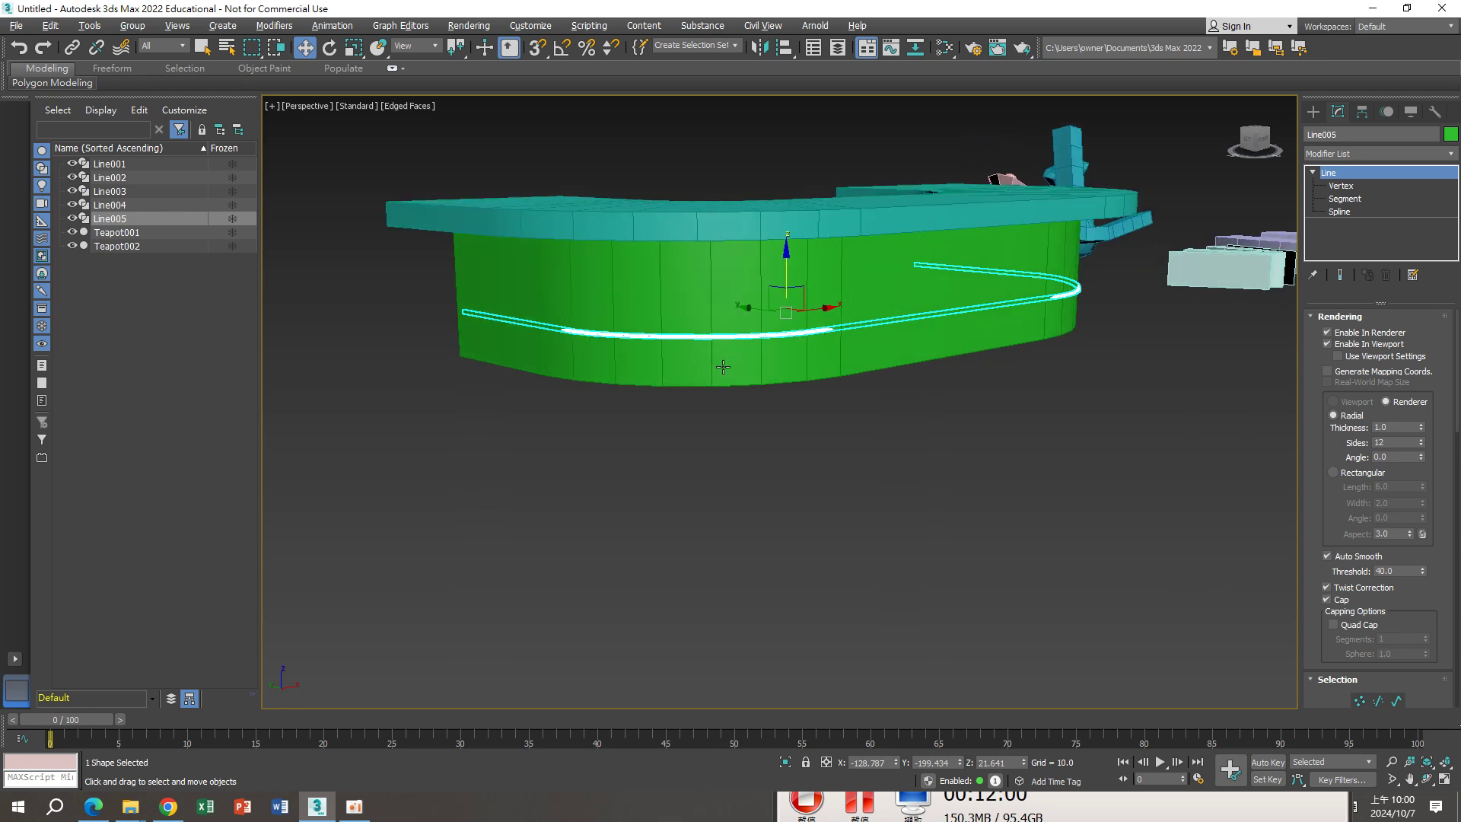
left_click_drag(1420, 431, 1425, 301)
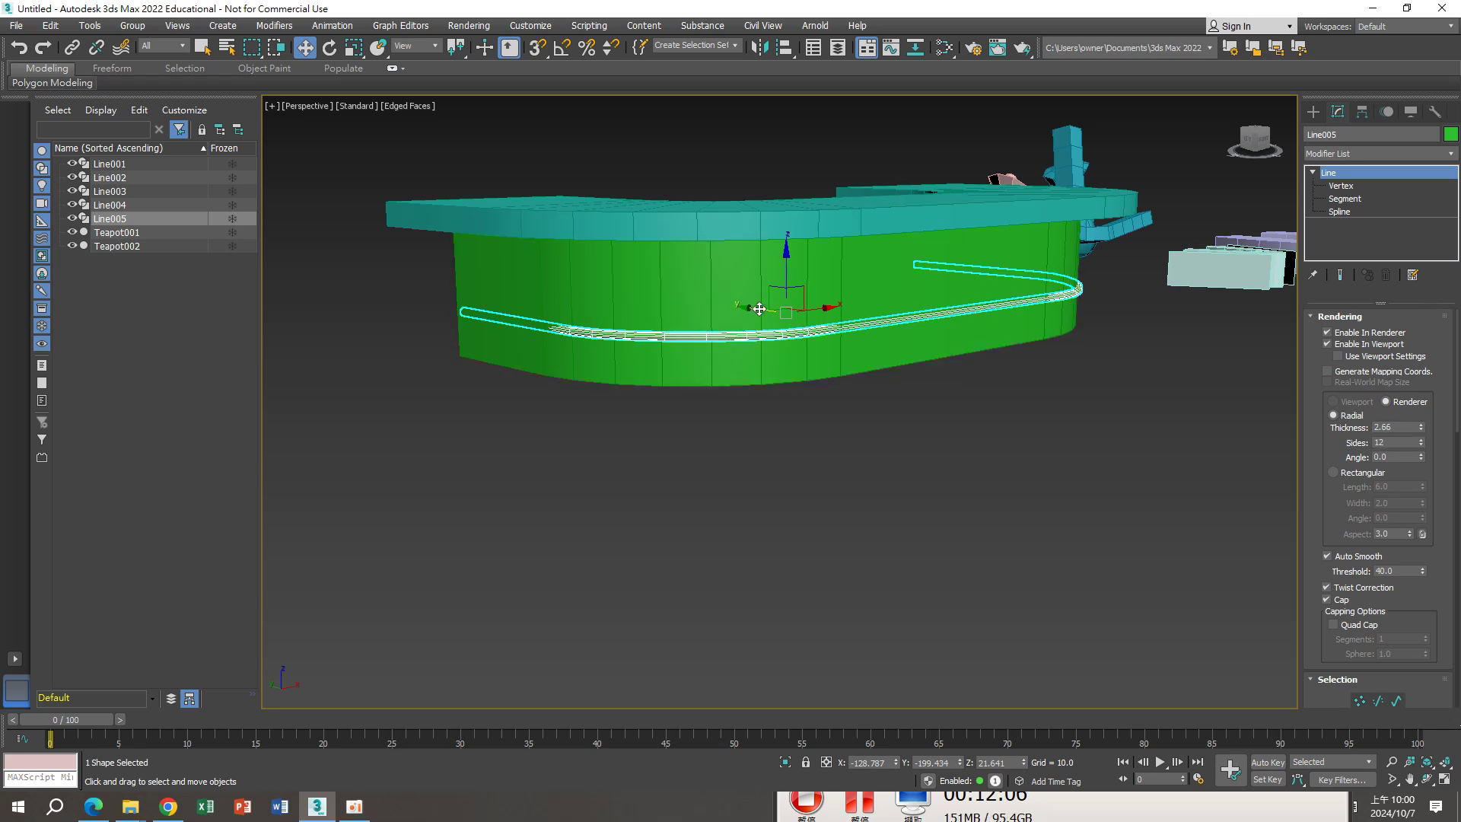
mouse_move(757, 315)
middle_mouse_down("alt")
mouse_move(913, 383)
mouse_move(826, 373)
middle_mouse_up("alt")
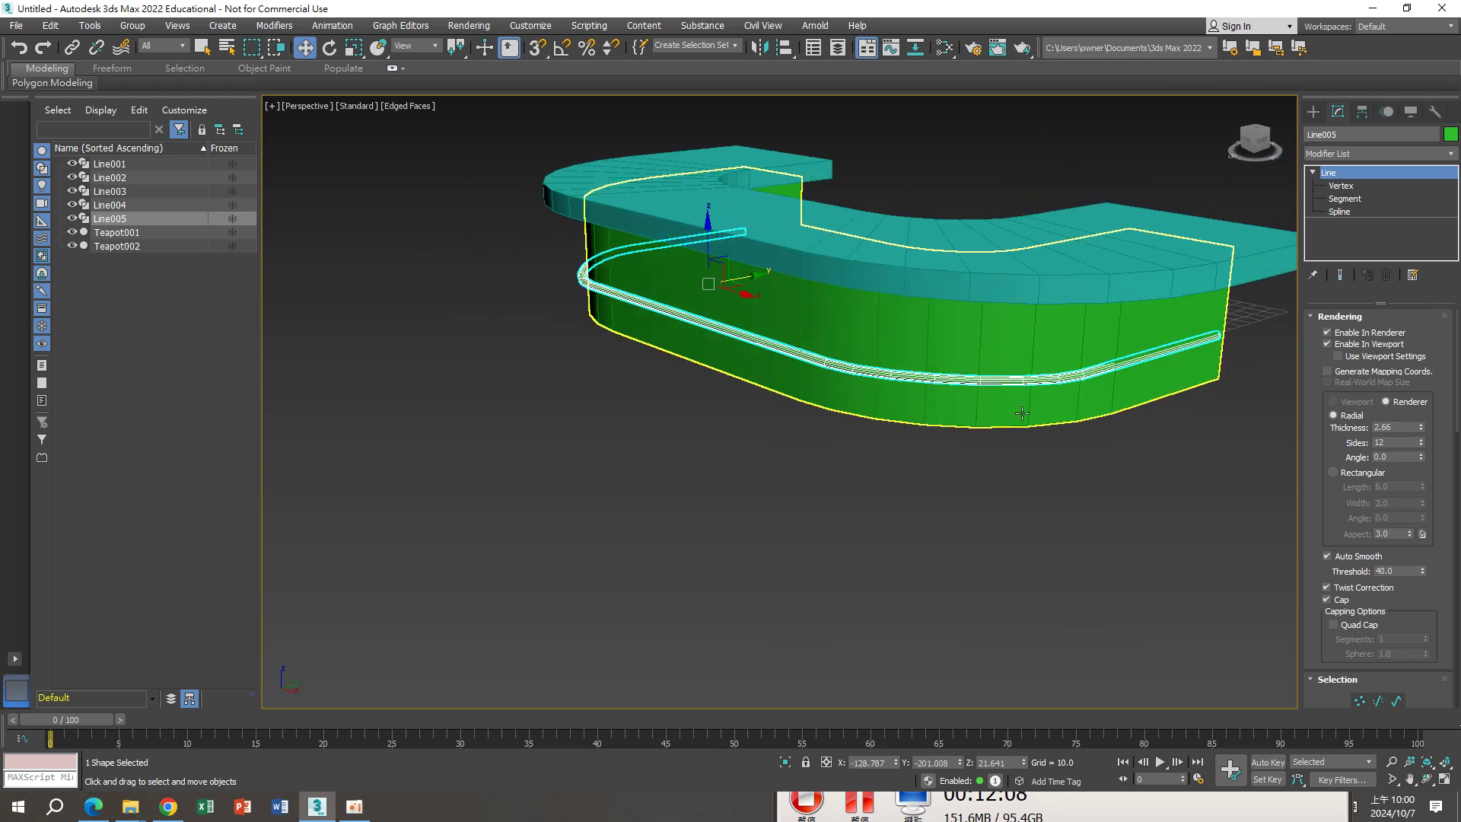
Set the tube strip's object colour to black
left_click(1451, 135)
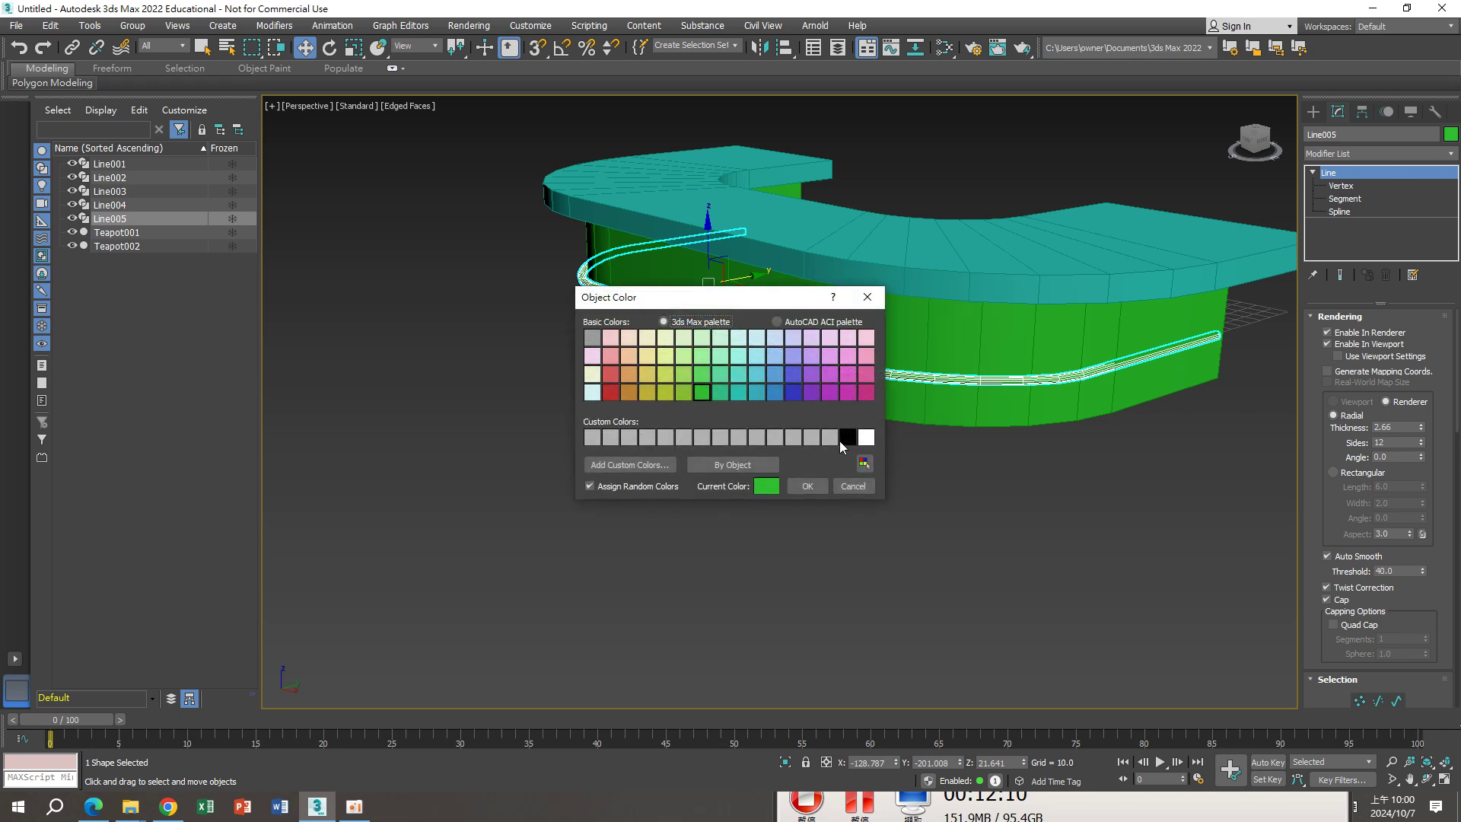
left_click(843, 438)
left_click(806, 487)
middle_click_drag(947, 509, 993, 495, "alt")
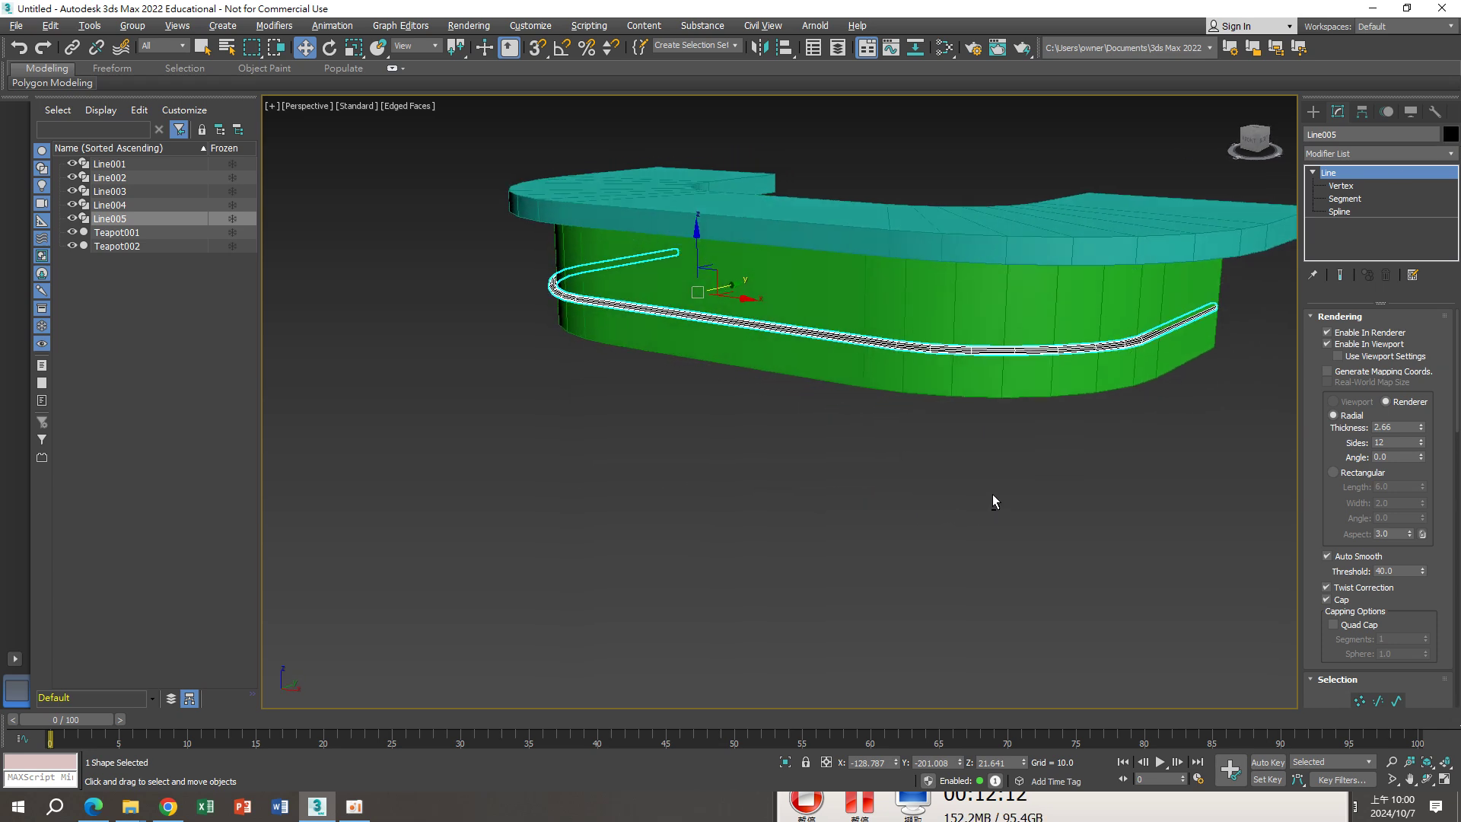
left_click(993, 495)
left_click(1126, 340)
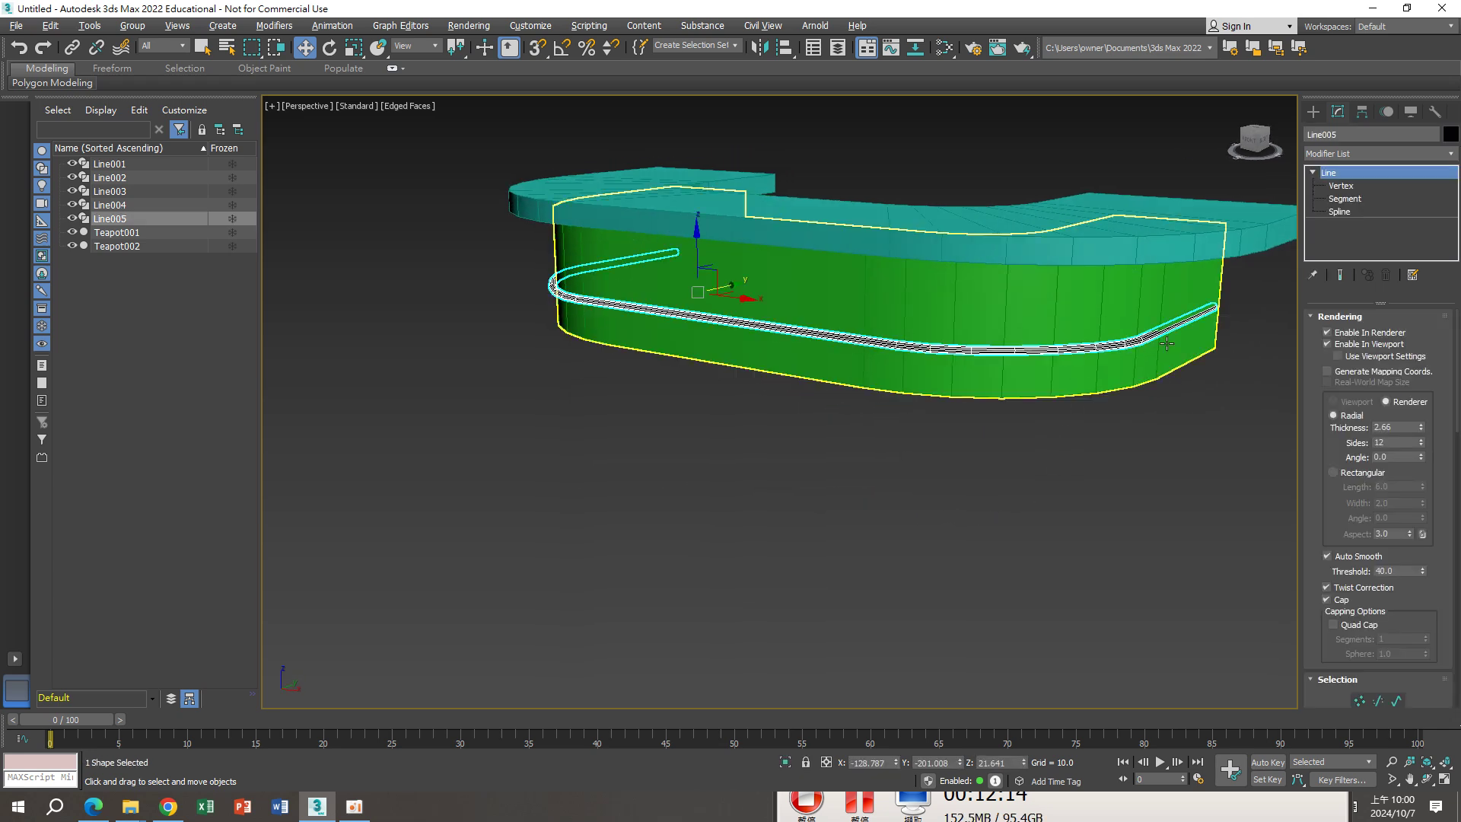
At Vertex level, pull the strip's left end vertex up along the counter
left_click(1341, 186)
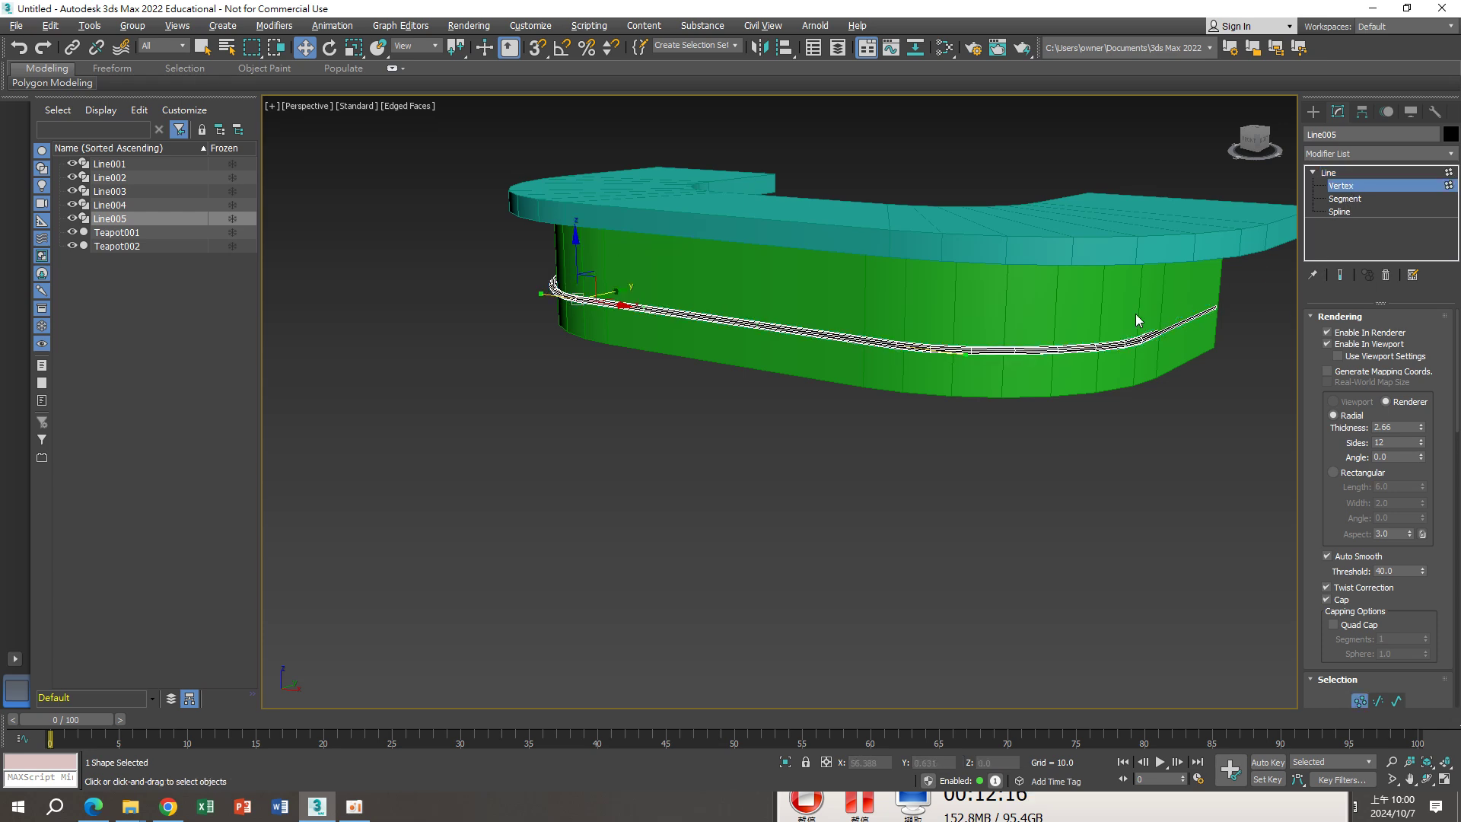
middle_click_drag(1136, 314, 1038, 257, "alt")
left_click_drag(1039, 257, 1171, 391)
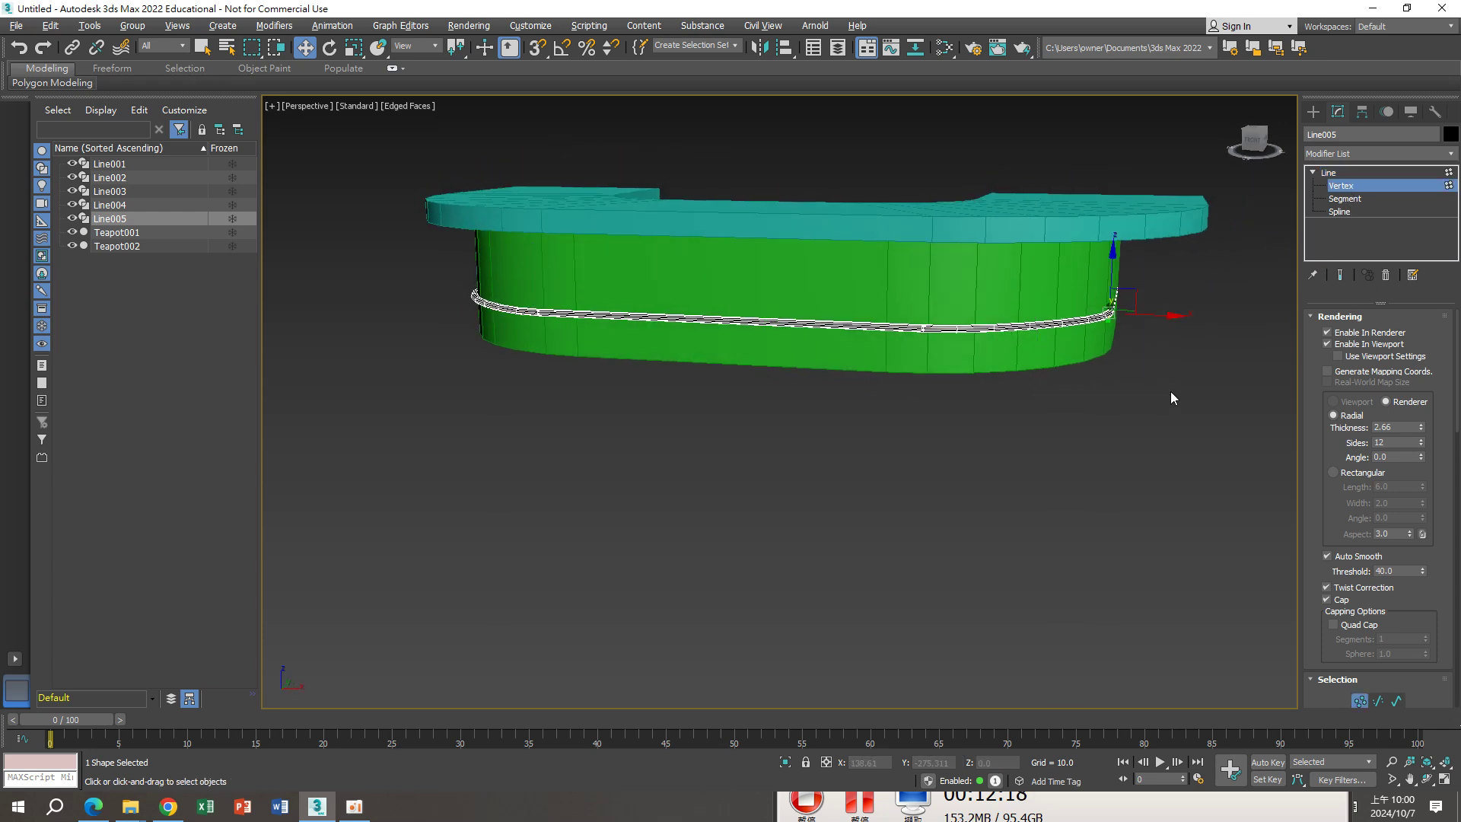
middle_click_drag(1170, 392, 1152, 367, "alt")
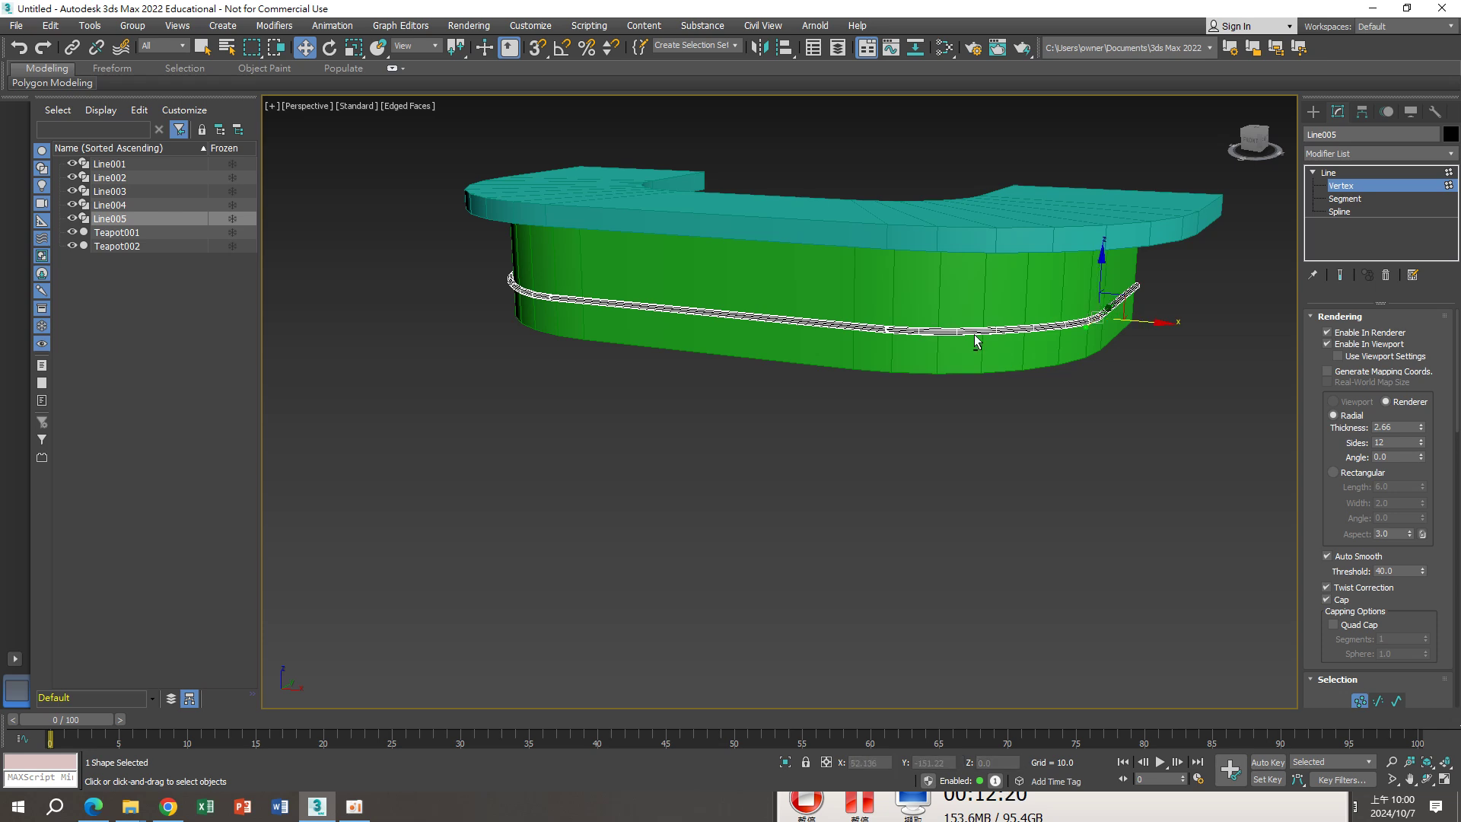
middle_click_drag(972, 337, 1033, 335, "alt")
left_click_drag(381, 297, 477, 402)
mouse_move(476, 401)
middle_mouse_down("alt")
mouse_move(517, 405)
mouse_move(459, 311)
middle_mouse_up("alt")
left_click_drag(526, 349, 471, 317)
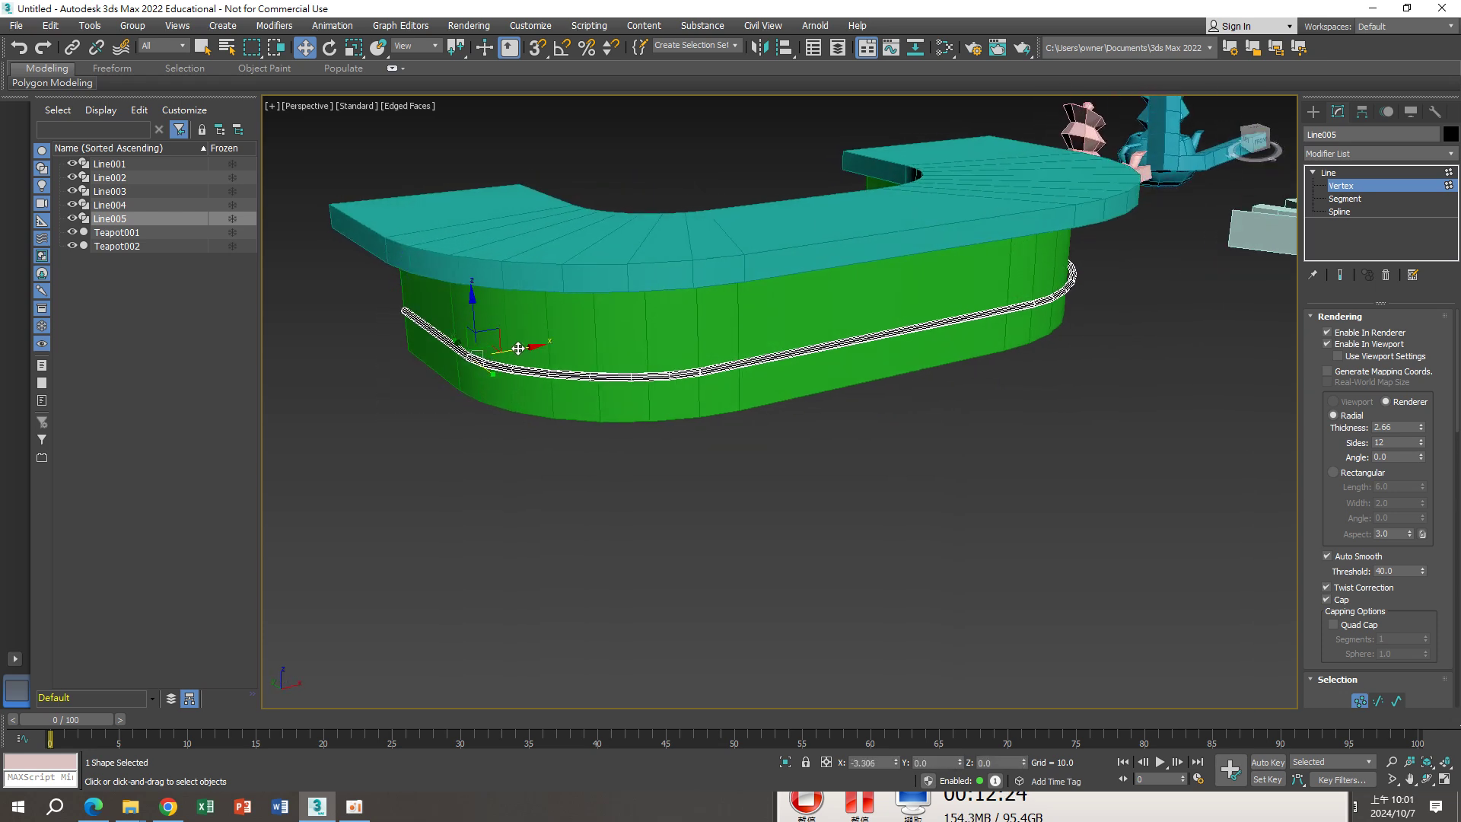
Shift-drag the whole strip upward in Z to clone it
left_click(1374, 174)
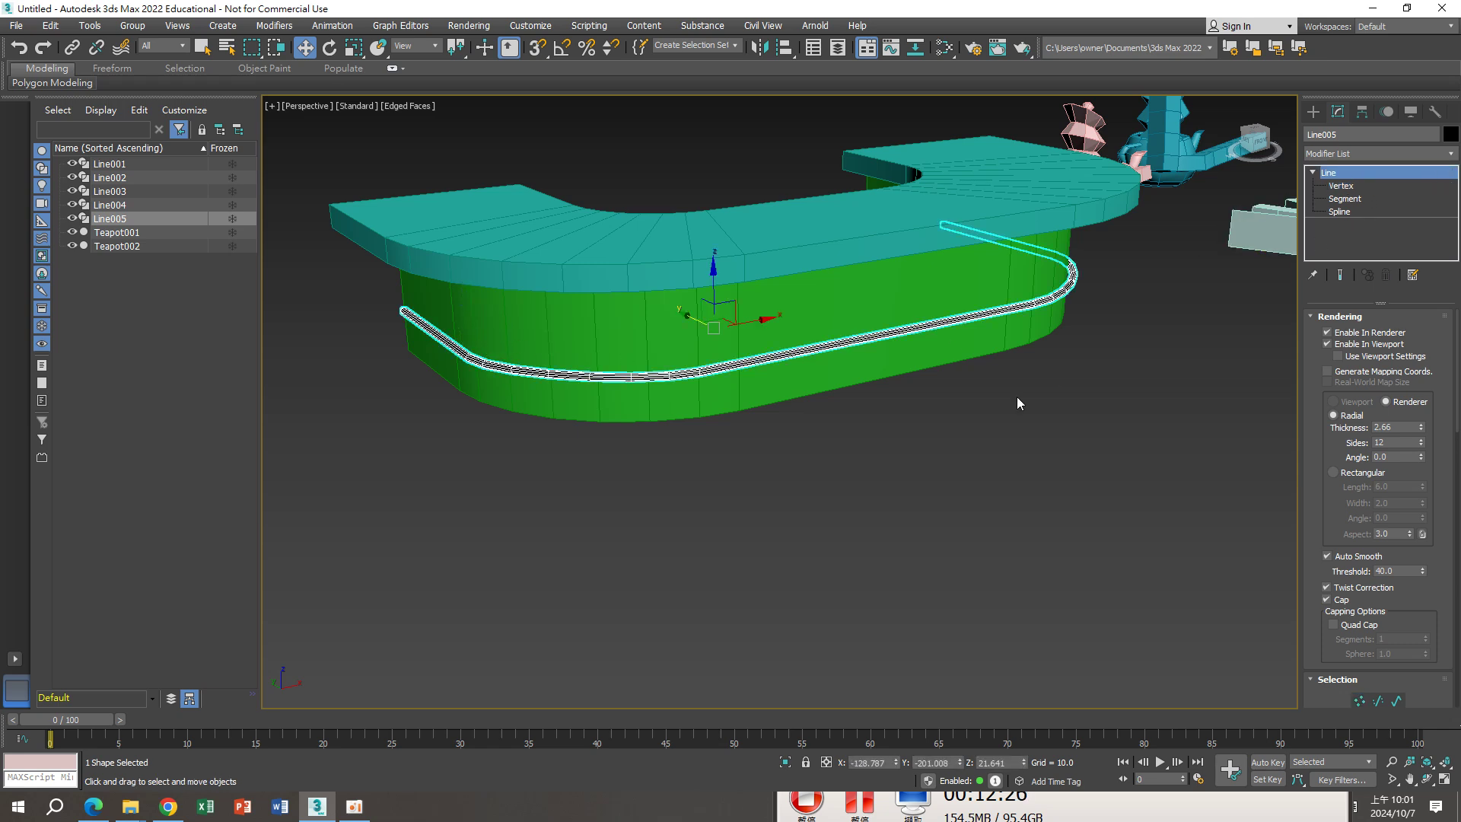
mouse_move(1016, 396)
middle_mouse_down("alt")
mouse_move(945, 431)
mouse_move(946, 447)
mouse_move(837, 395)
middle_mouse_up("alt")
left_click_drag(721, 350, 712, 307, "shift")
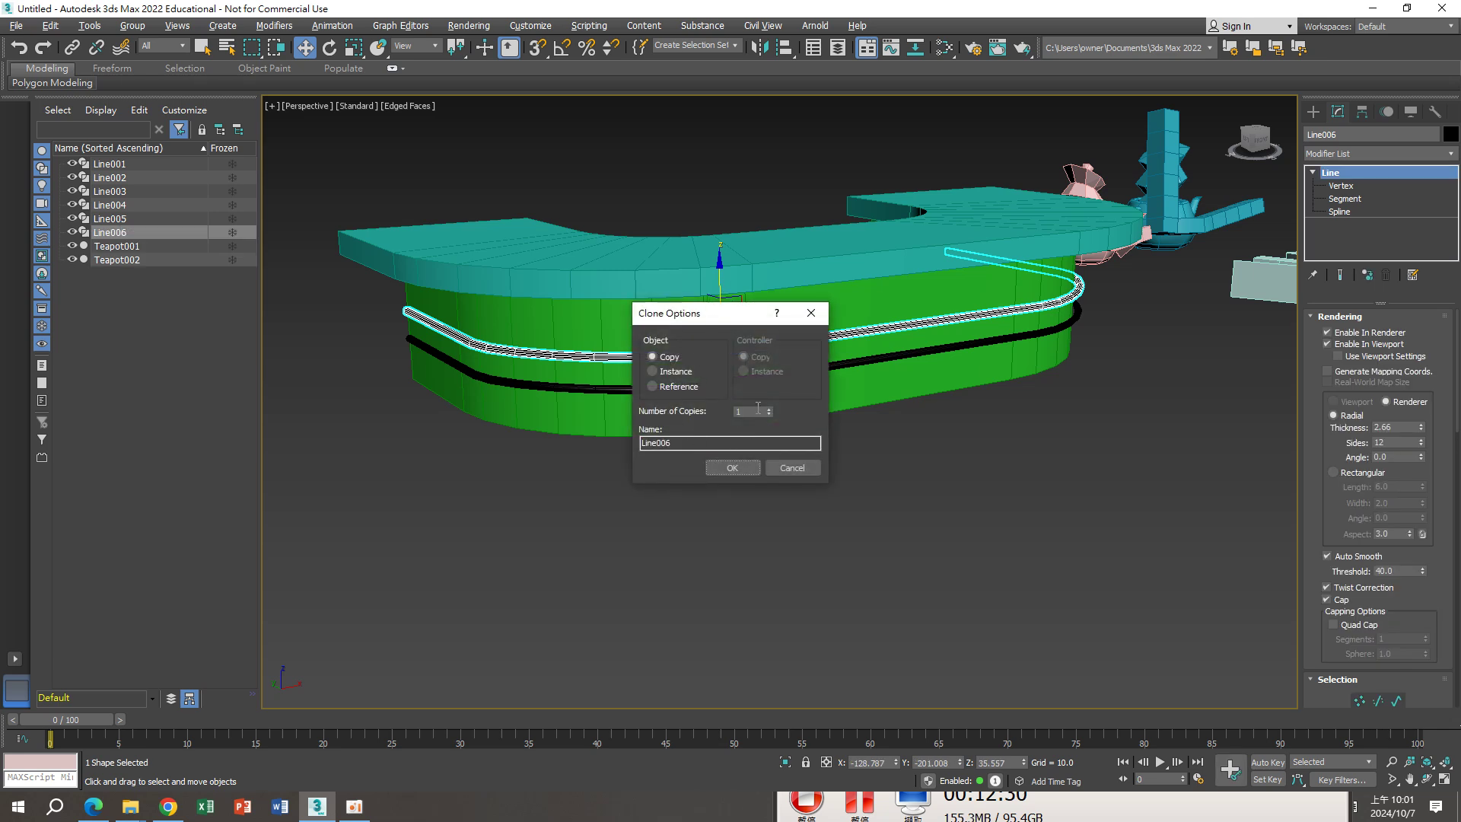
Confirm the strip copy and add a third black tube strip on the counter
left_click(739, 467)
mouse_move(739, 467)
middle_mouse_down("alt")
mouse_move(554, 478)
mouse_move(665, 479)
mouse_move(651, 464)
middle_mouse_up("alt")
left_click(685, 481)
scroll(662, 467, "down", 3)
scroll(651, 465, "up", 5)
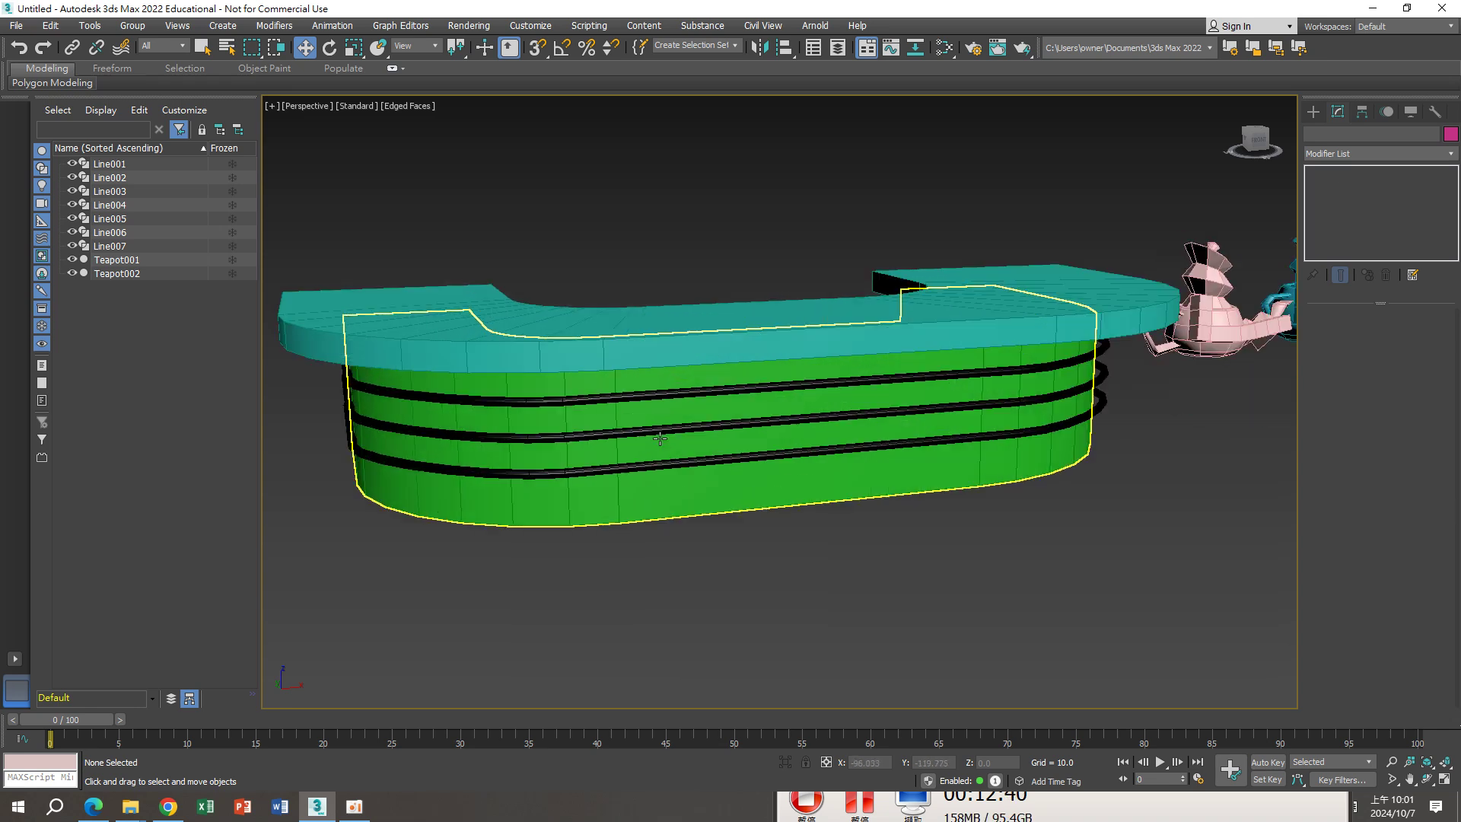
left_click(649, 464)
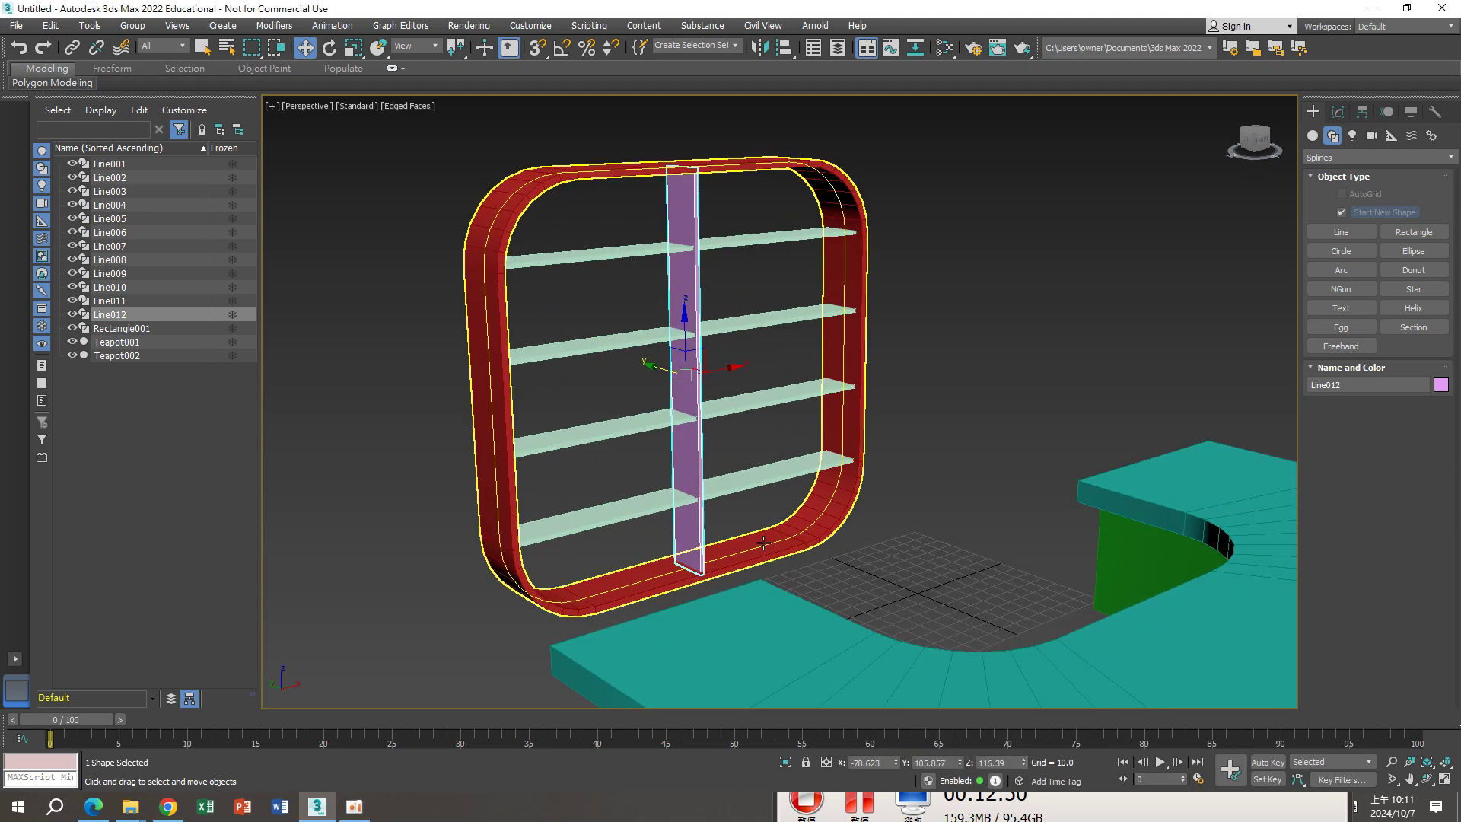
Shift-drag an instanced copy of the purple divider to the left
middle_click_drag(774, 427, 734, 464, "alt")
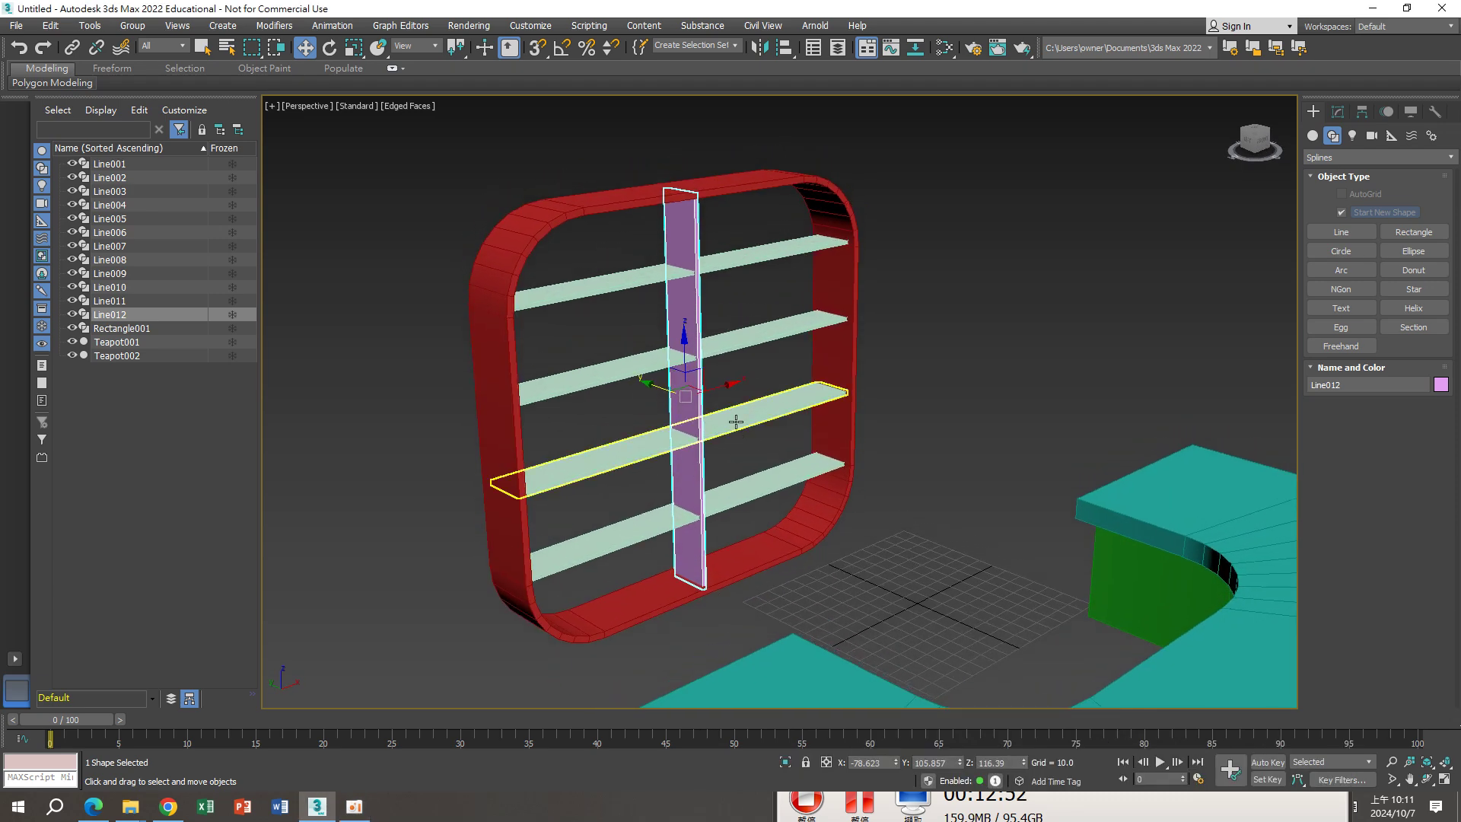
left_click_drag(732, 399, 646, 427, "shift")
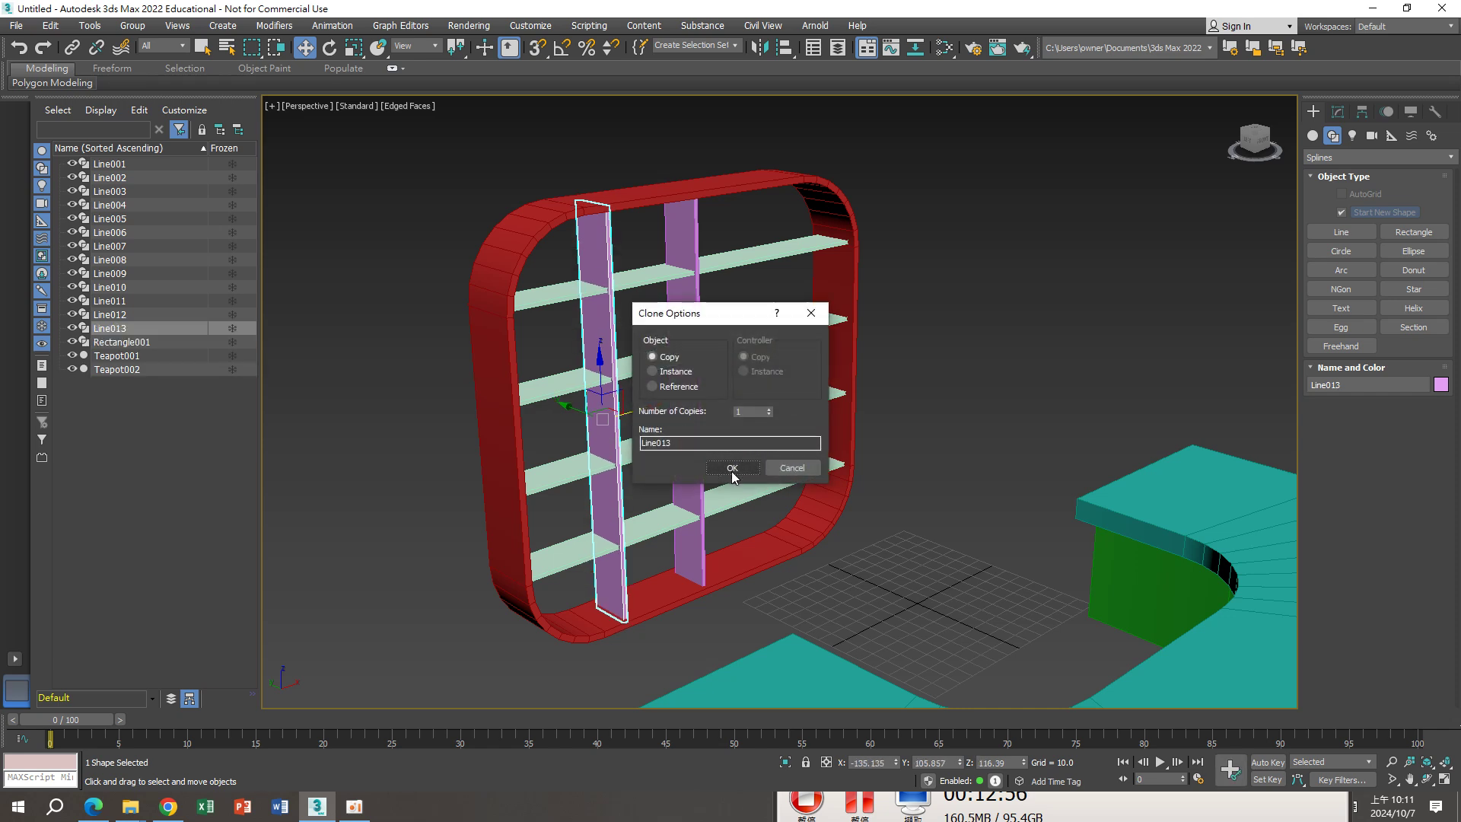
left_click(673, 371)
left_click(732, 467)
left_click(701, 336)
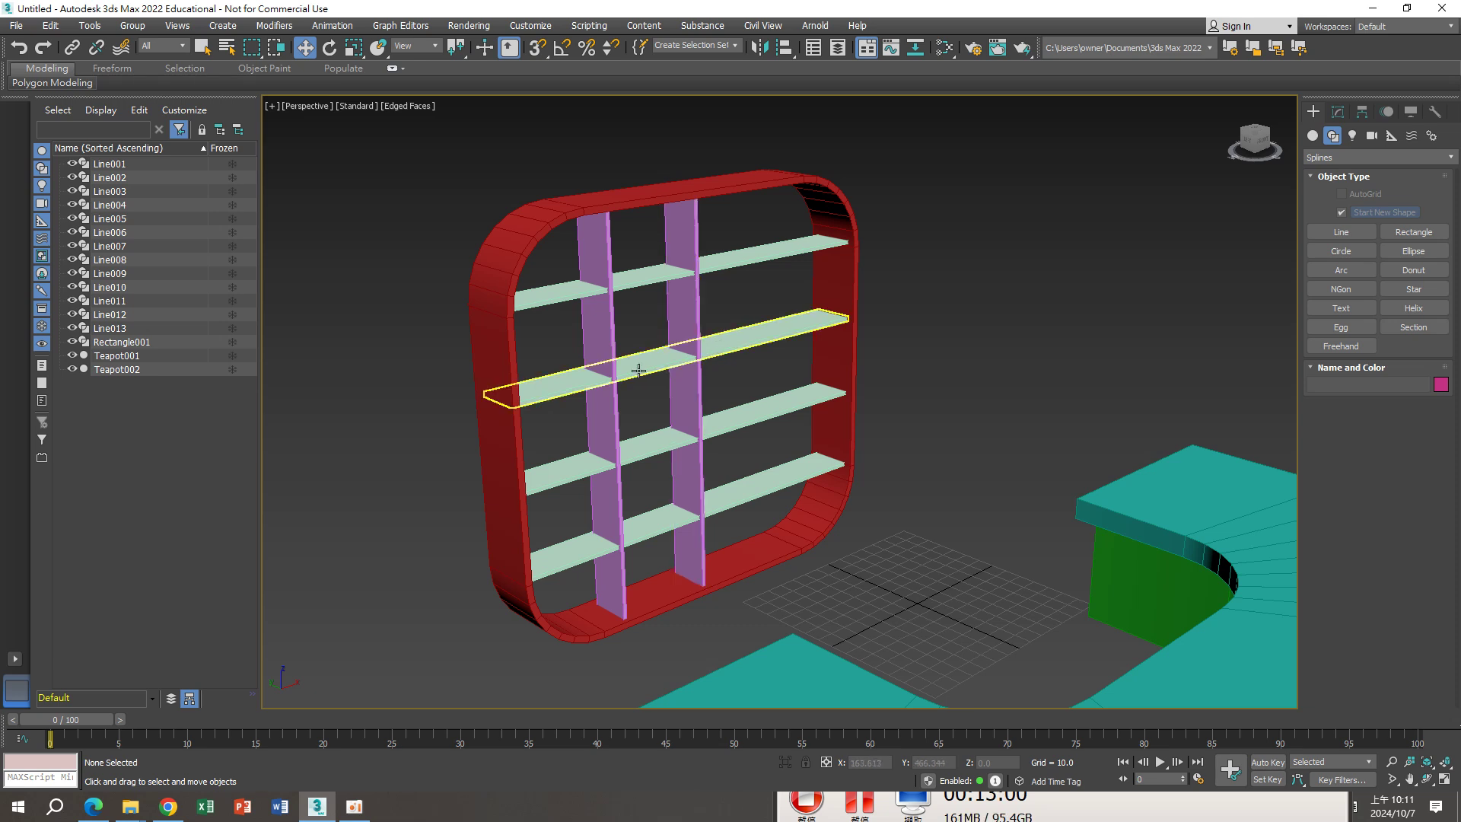
Copy the divider to the right as Line014, then select the Rectangle001 frame
left_click(704, 389)
left_click_drag(705, 389, 788, 385, "shift")
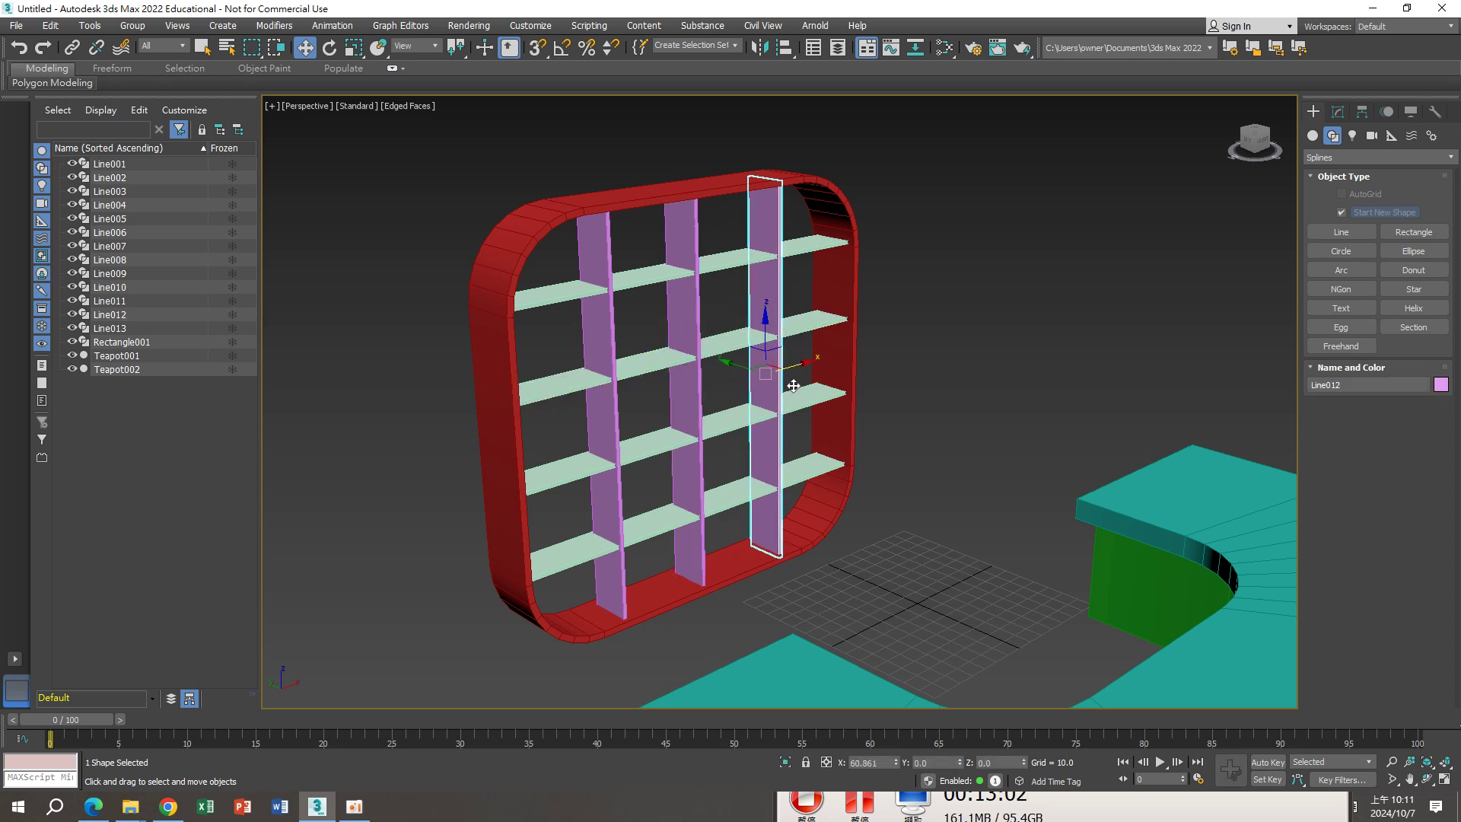
left_click(733, 468)
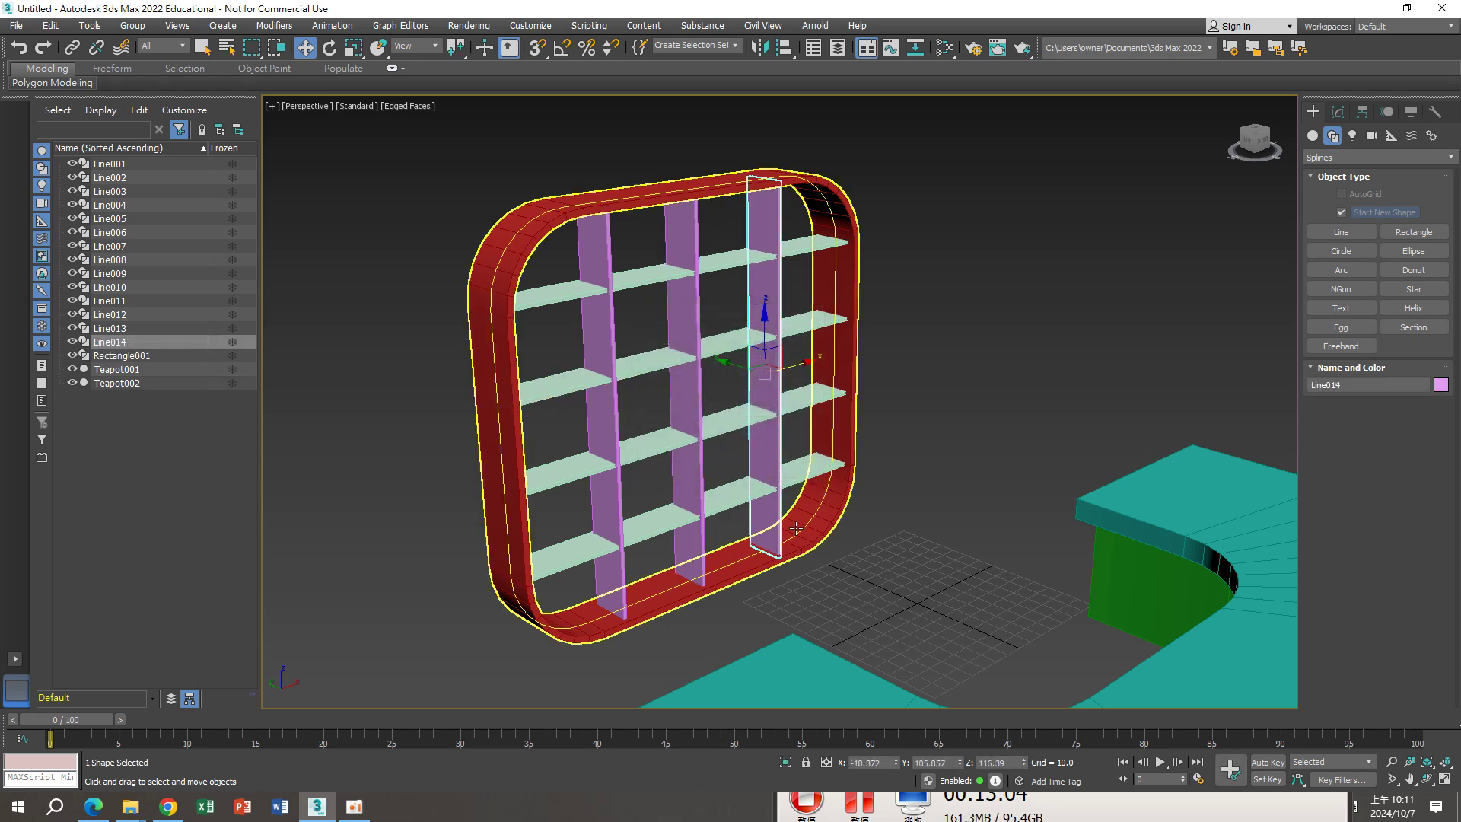
left_click(822, 530)
left_click(1341, 114)
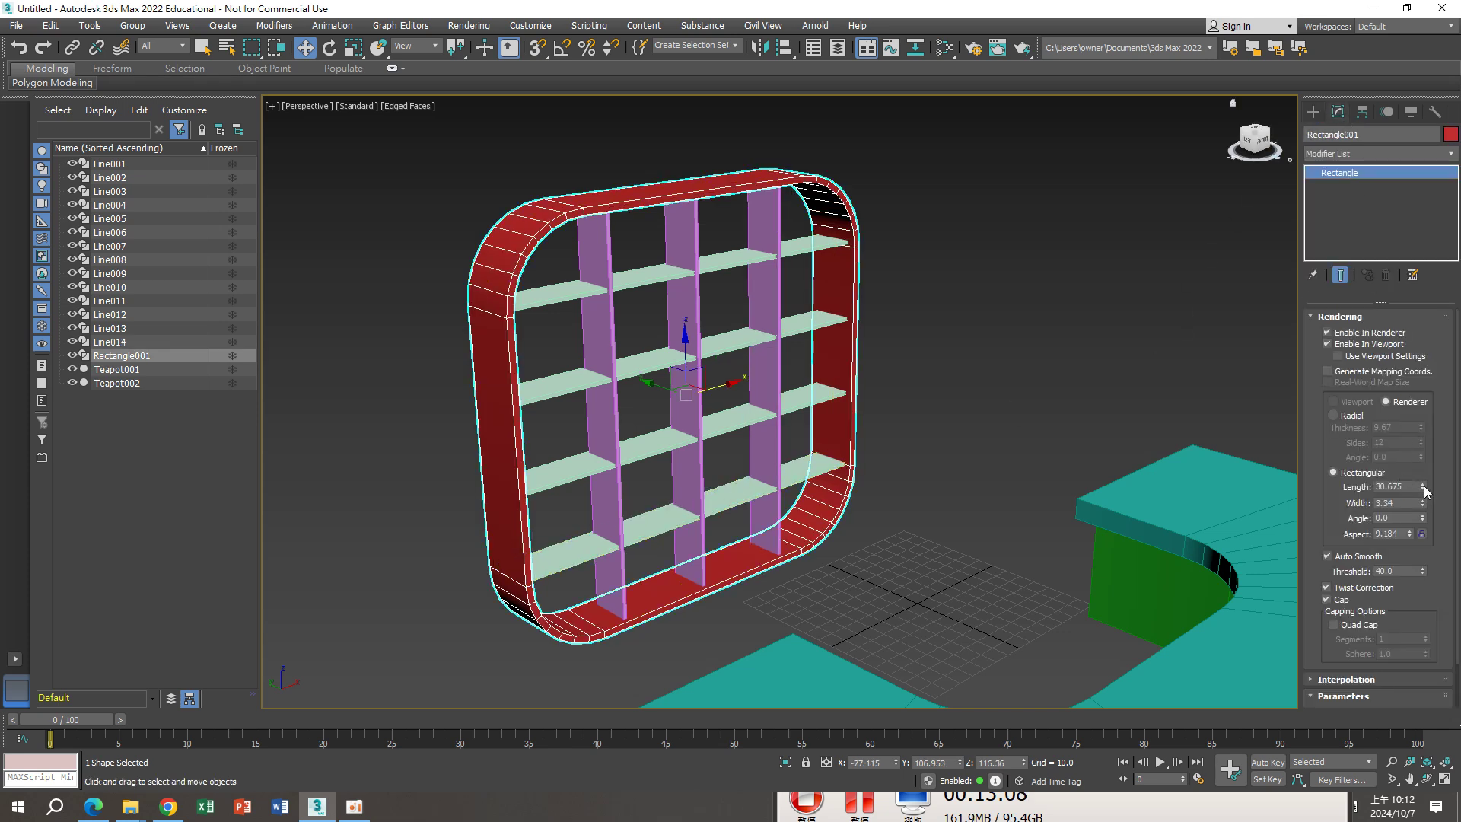
Shift-drag an instanced copy of the red frame Rectangle001 out to the left
left_click(1023, 455)
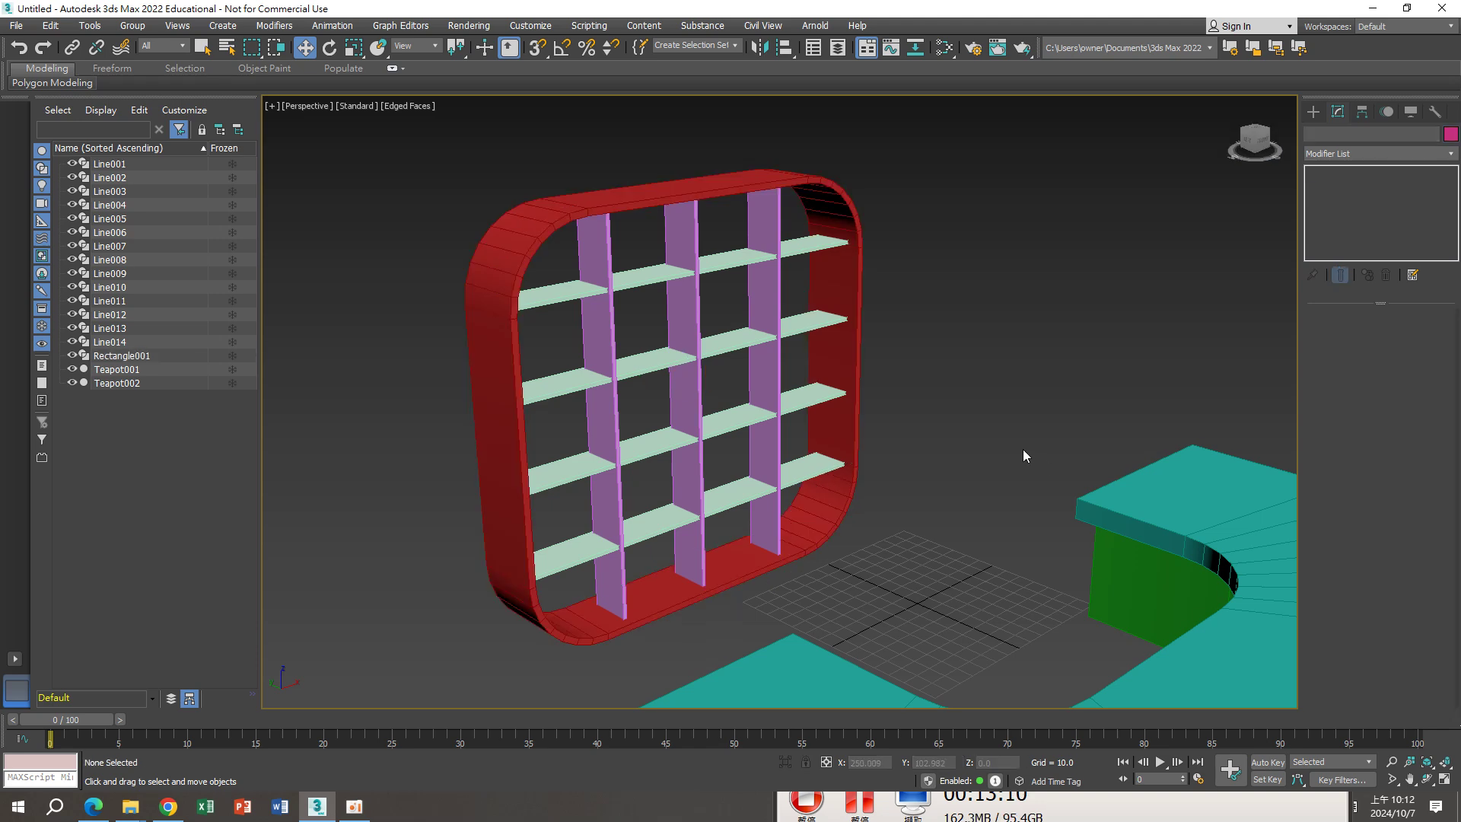
scroll(936, 453, "up", 1)
scroll(939, 456, "up", 2)
scroll(949, 401, "up", 2)
scroll(949, 401, "up", 2)
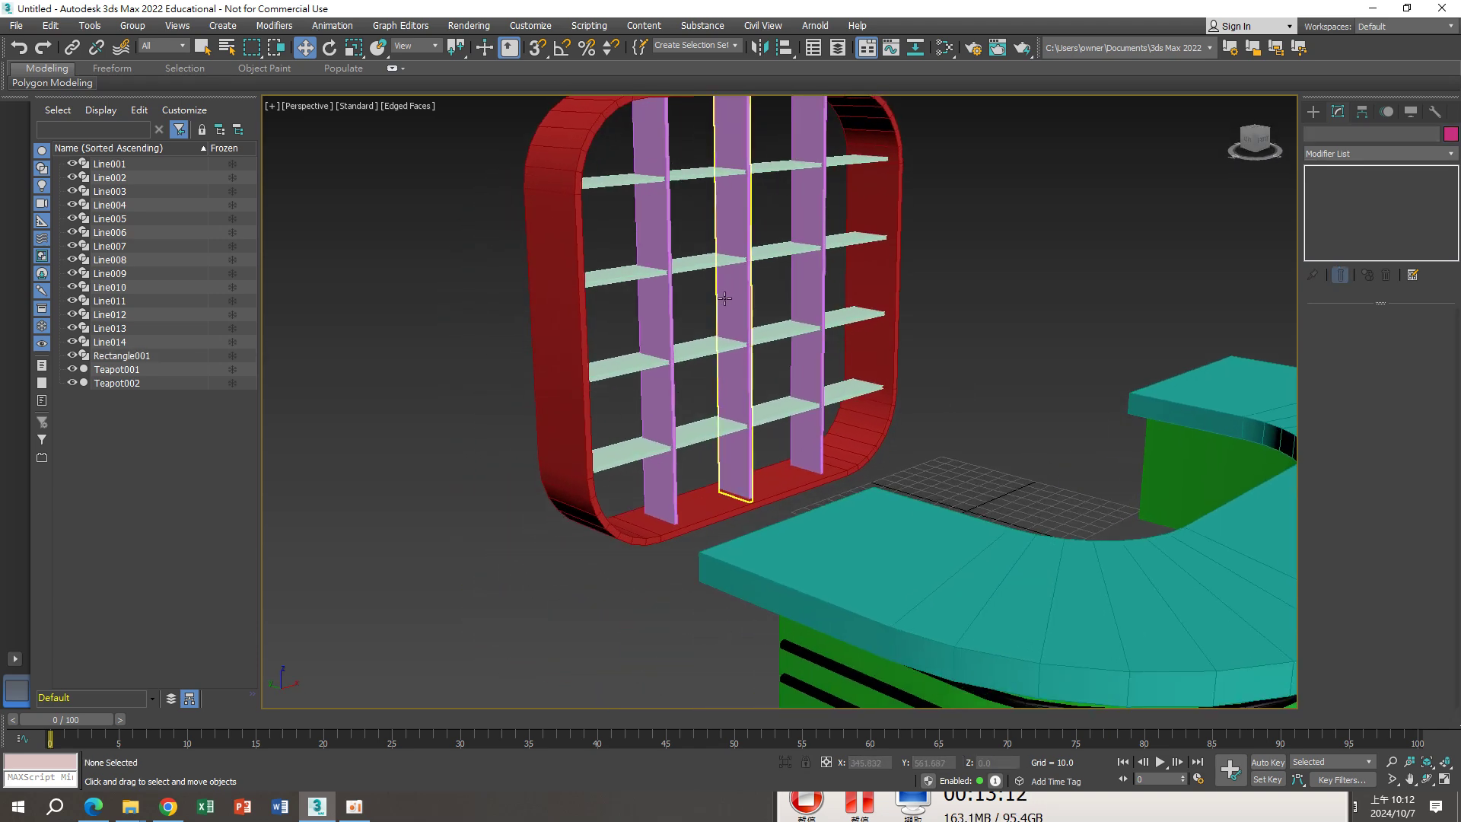
left_click(895, 410)
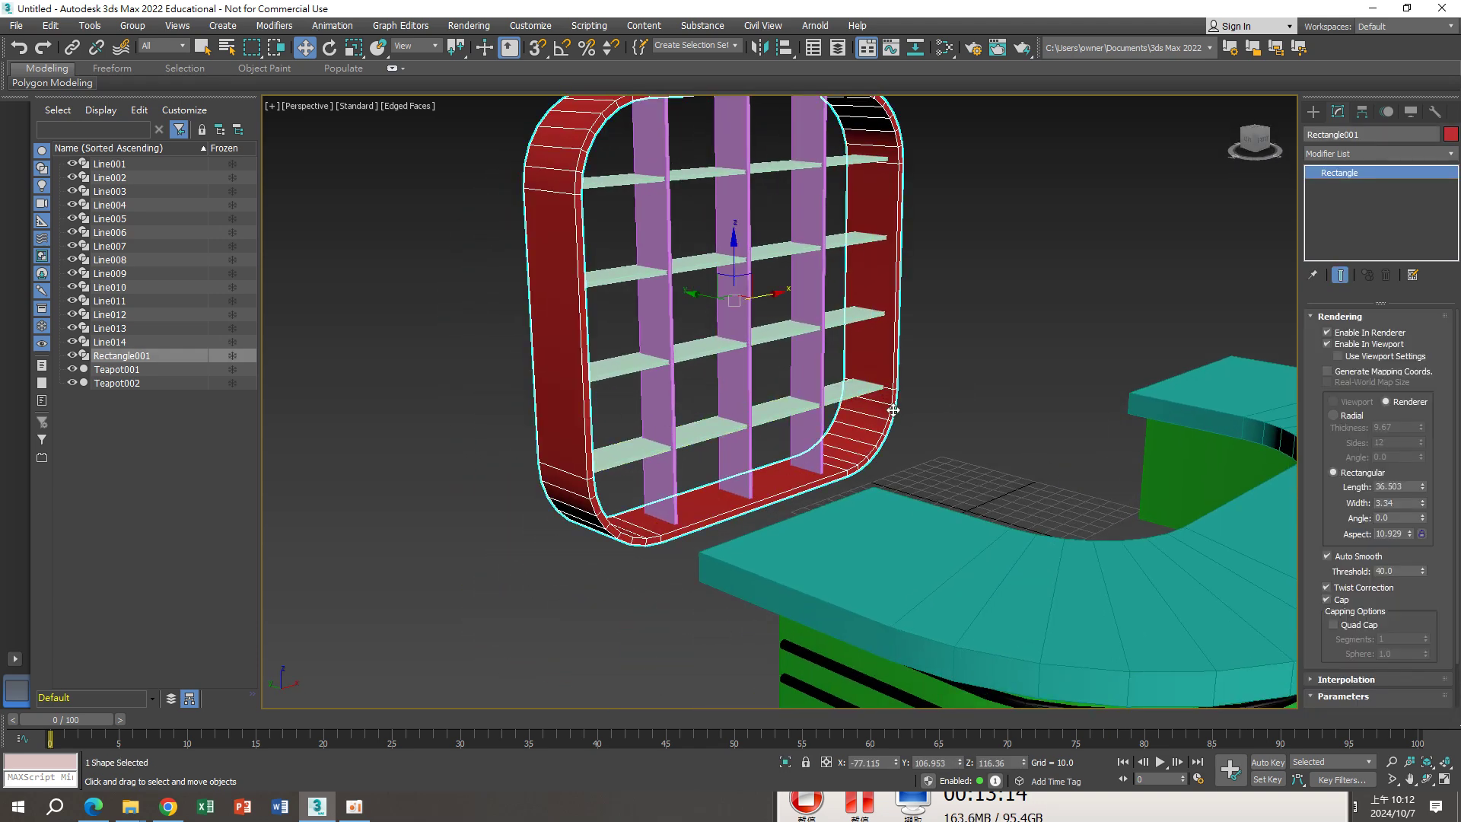
scroll(892, 410, "down", 3)
middle_click_drag(889, 394, 765, 339, "alt")
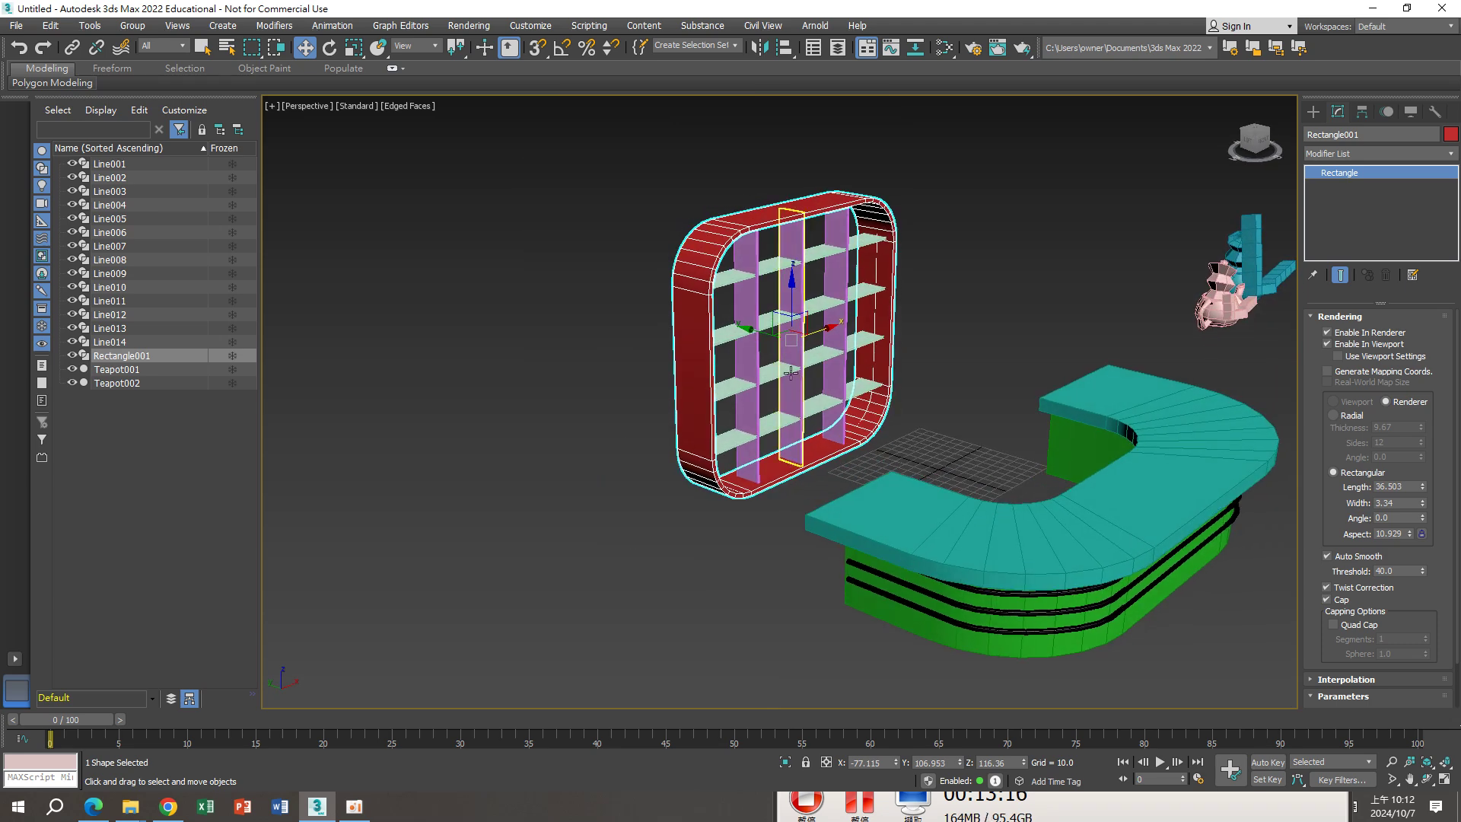
left_click_drag(765, 334, 565, 325)
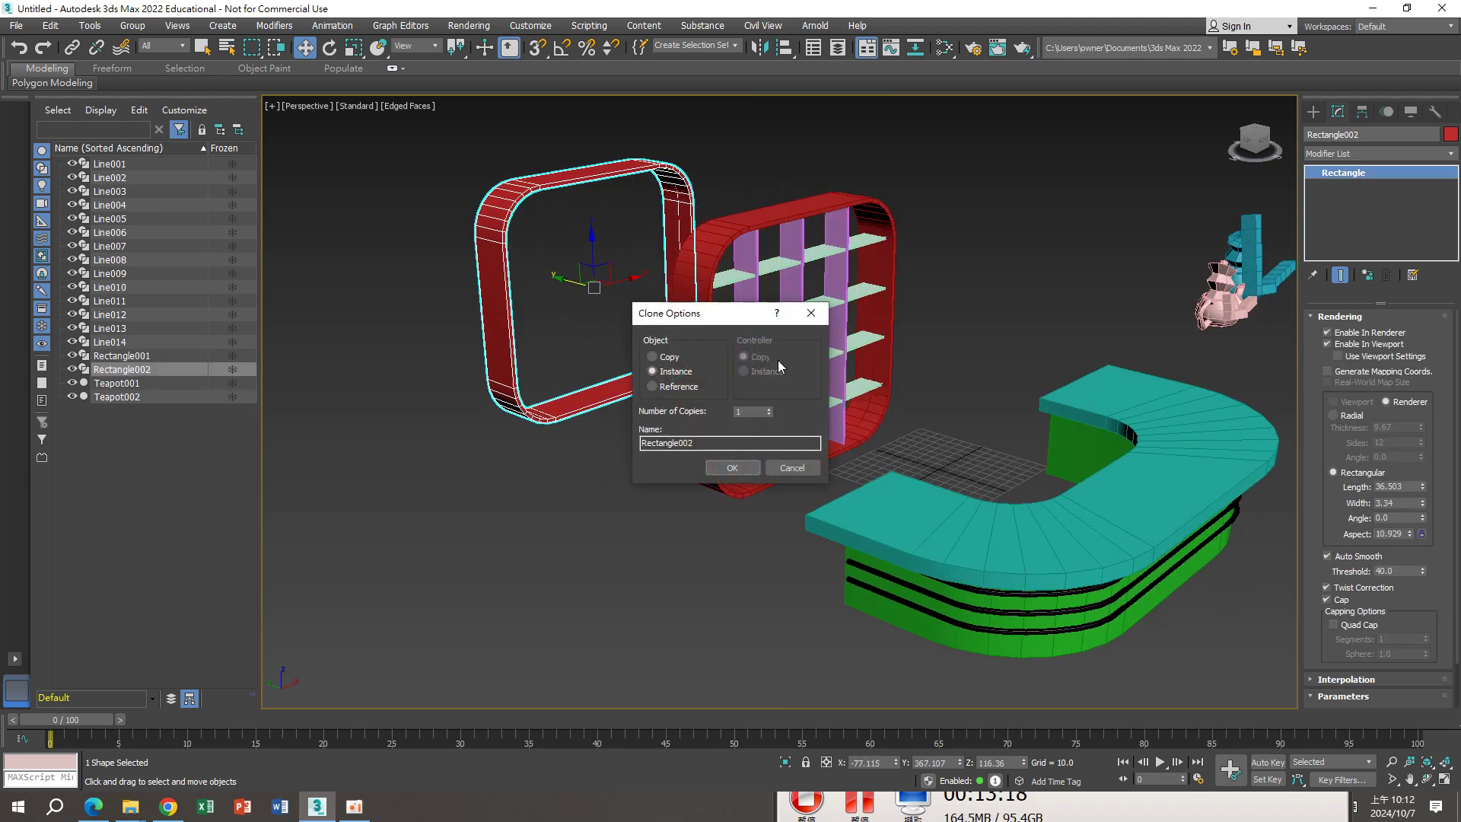
left_click(733, 469)
Turn off Enable In Viewport so both frames display as thin outlines
middle_click_drag(660, 432, 610, 389, "alt")
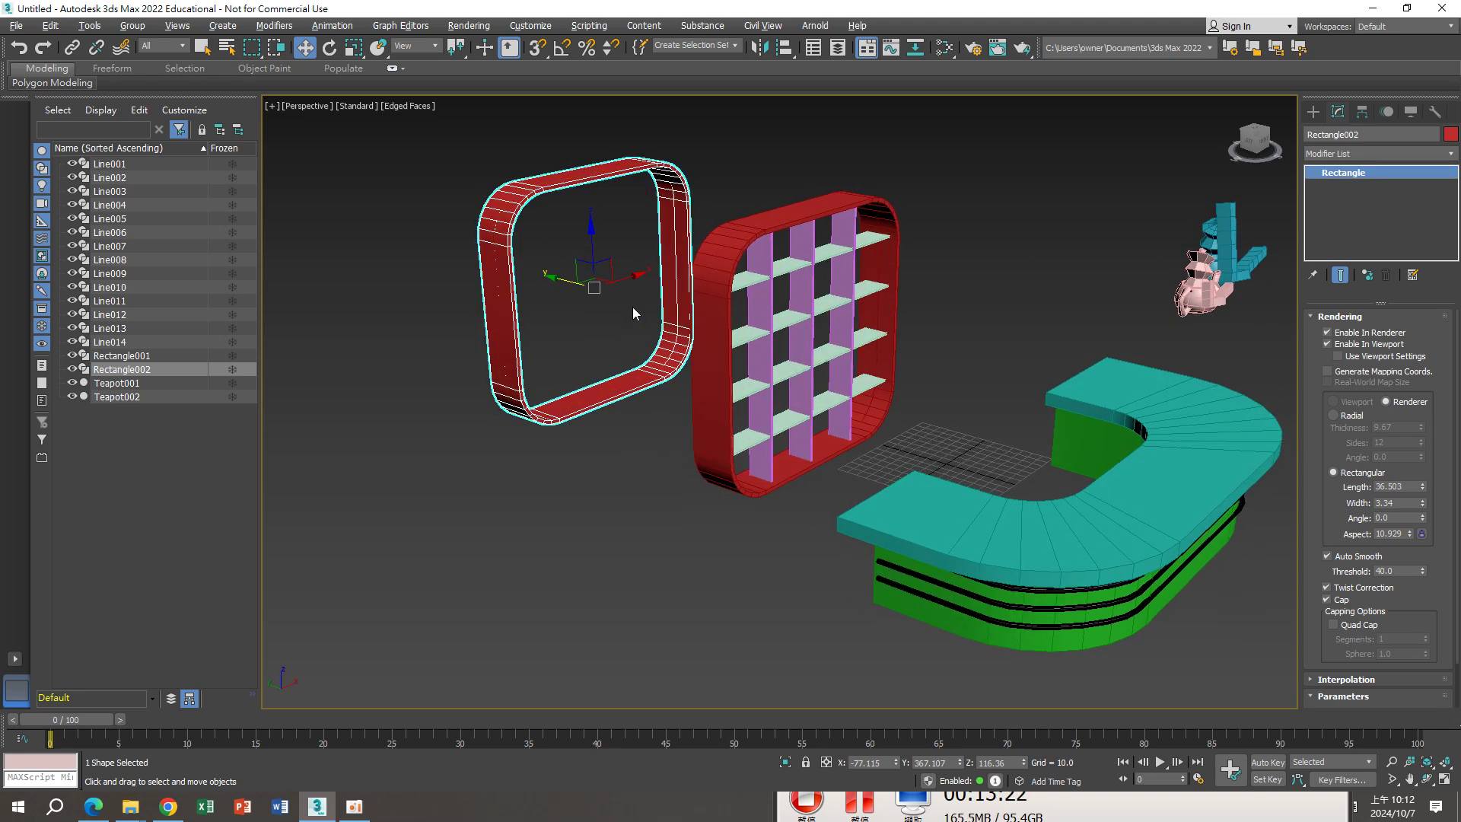
middle_click_drag(632, 307, 667, 342)
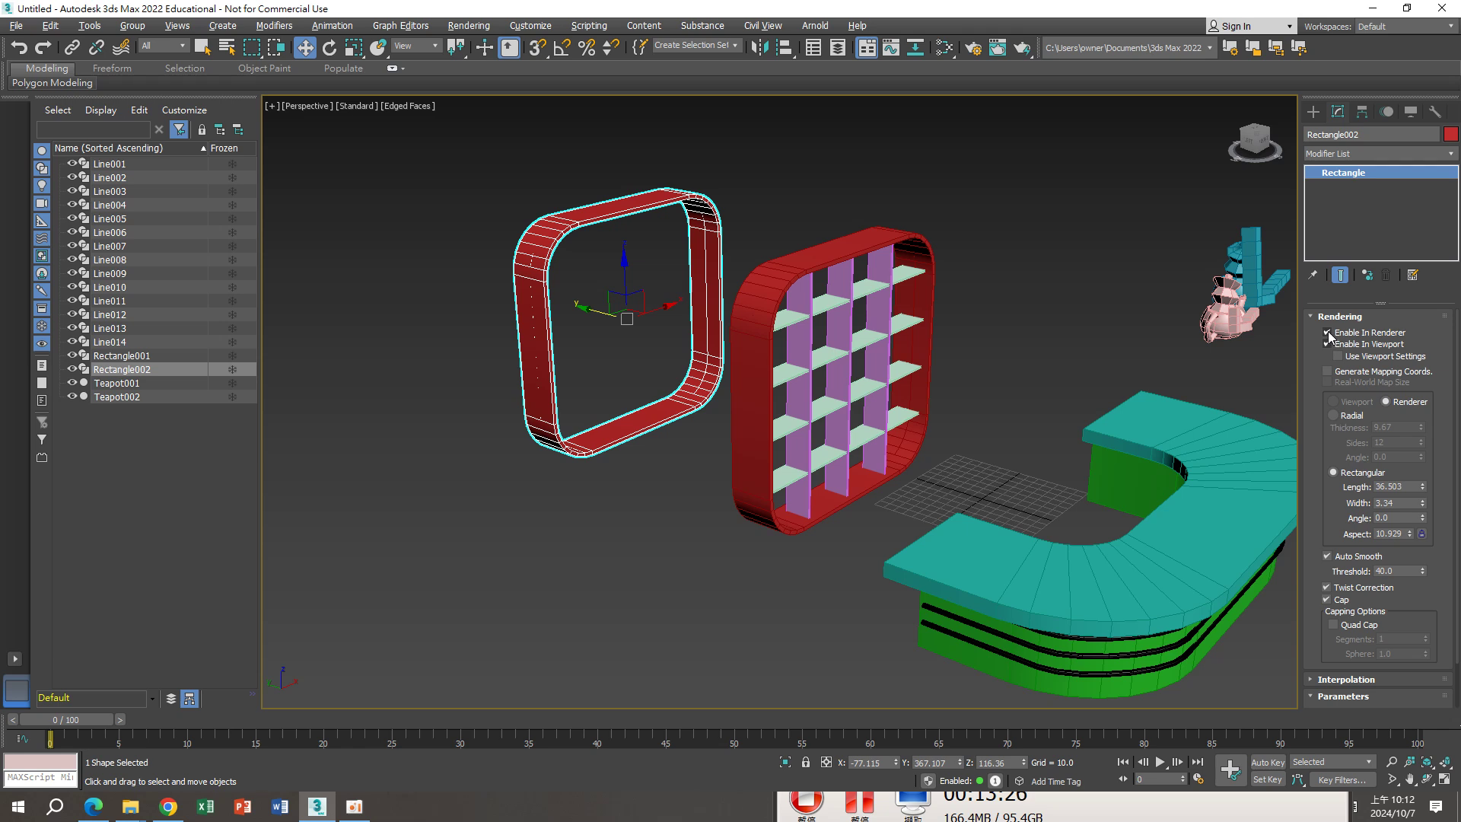
left_click(1327, 342)
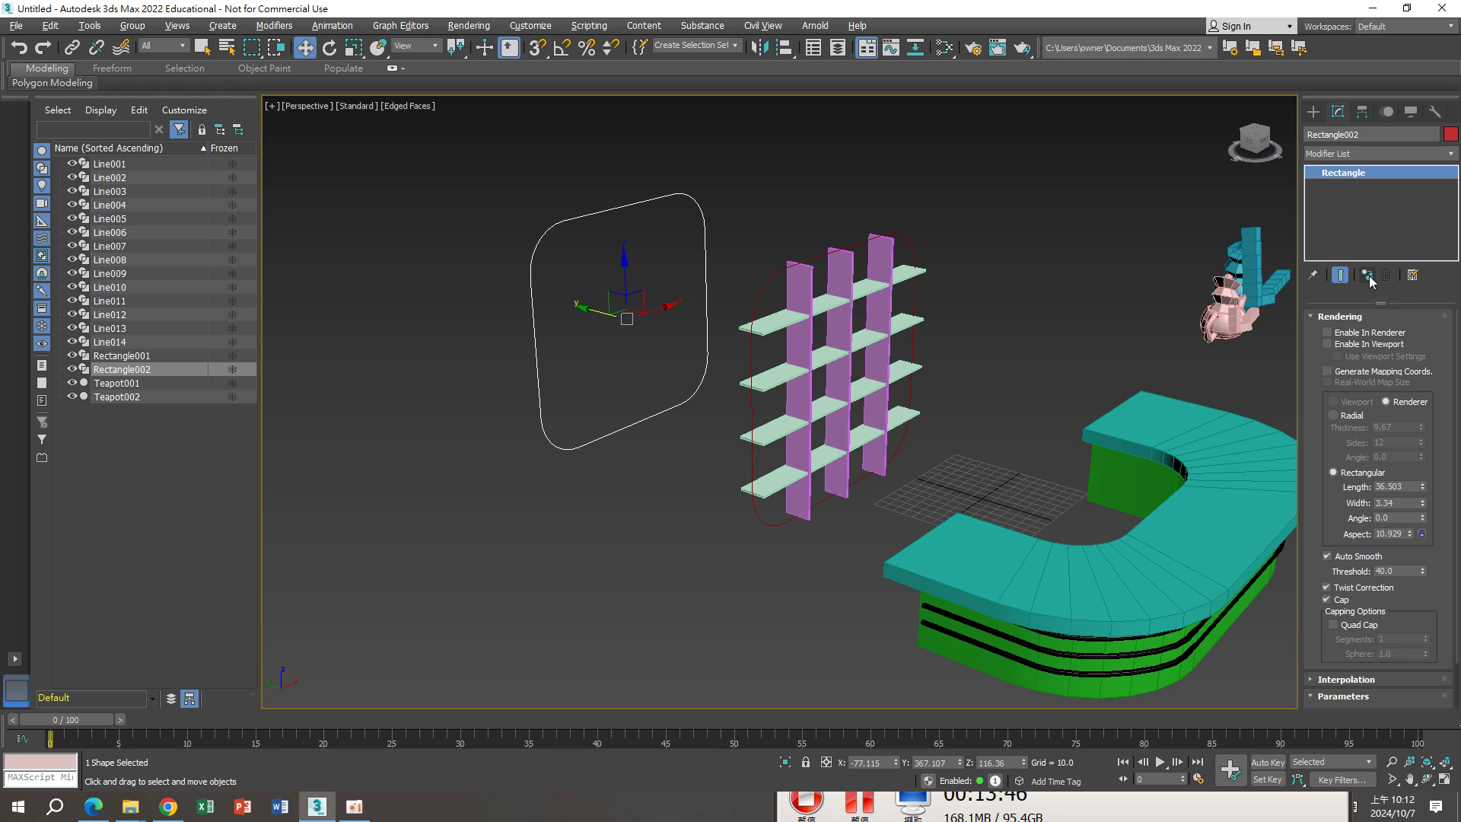
Make Rectangle002 unique and enable Rectangle001 in the viewport as a thick red frame
left_click(1369, 276)
left_click(939, 287)
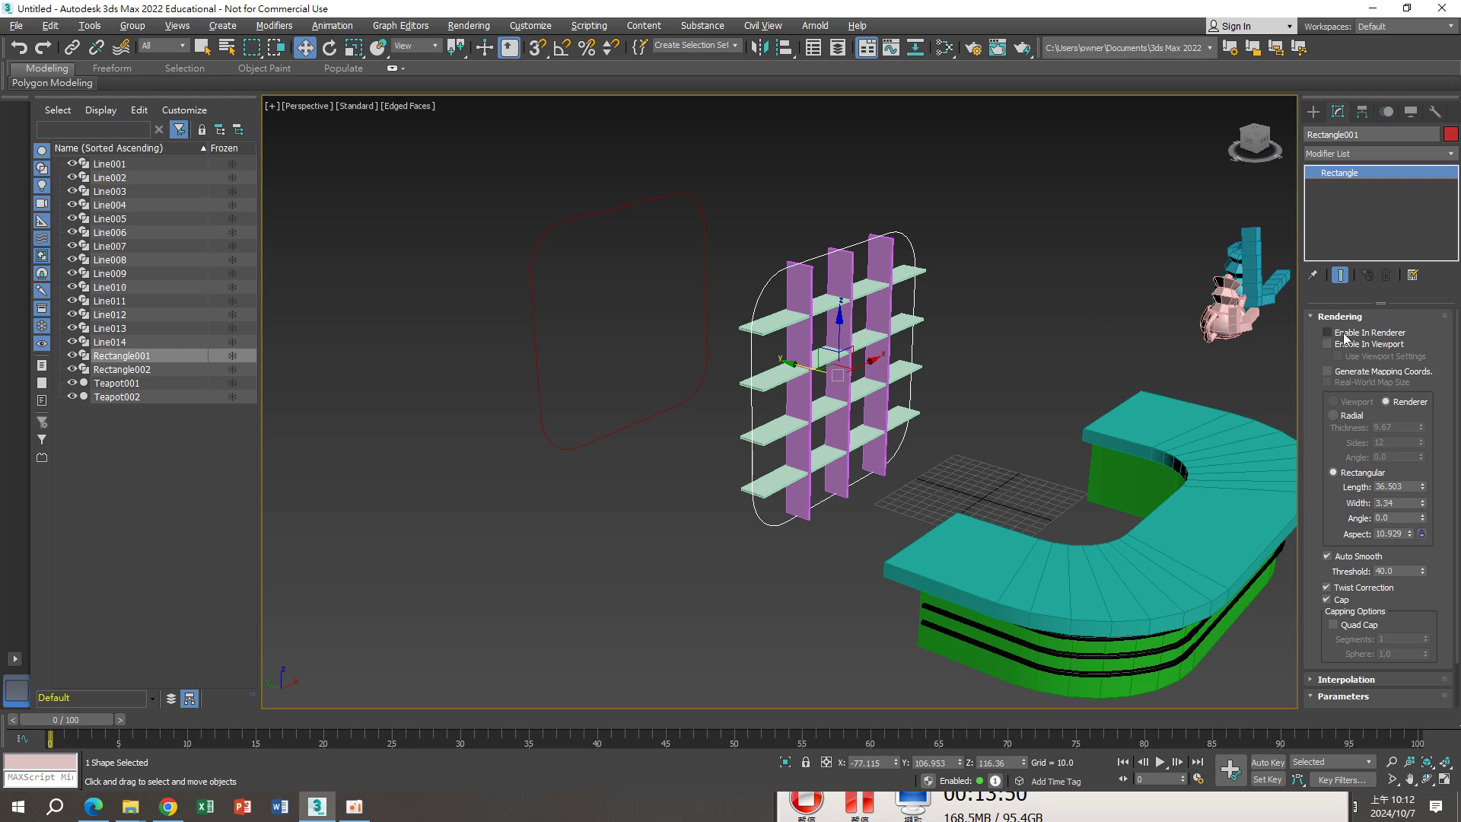
left_click(1341, 344)
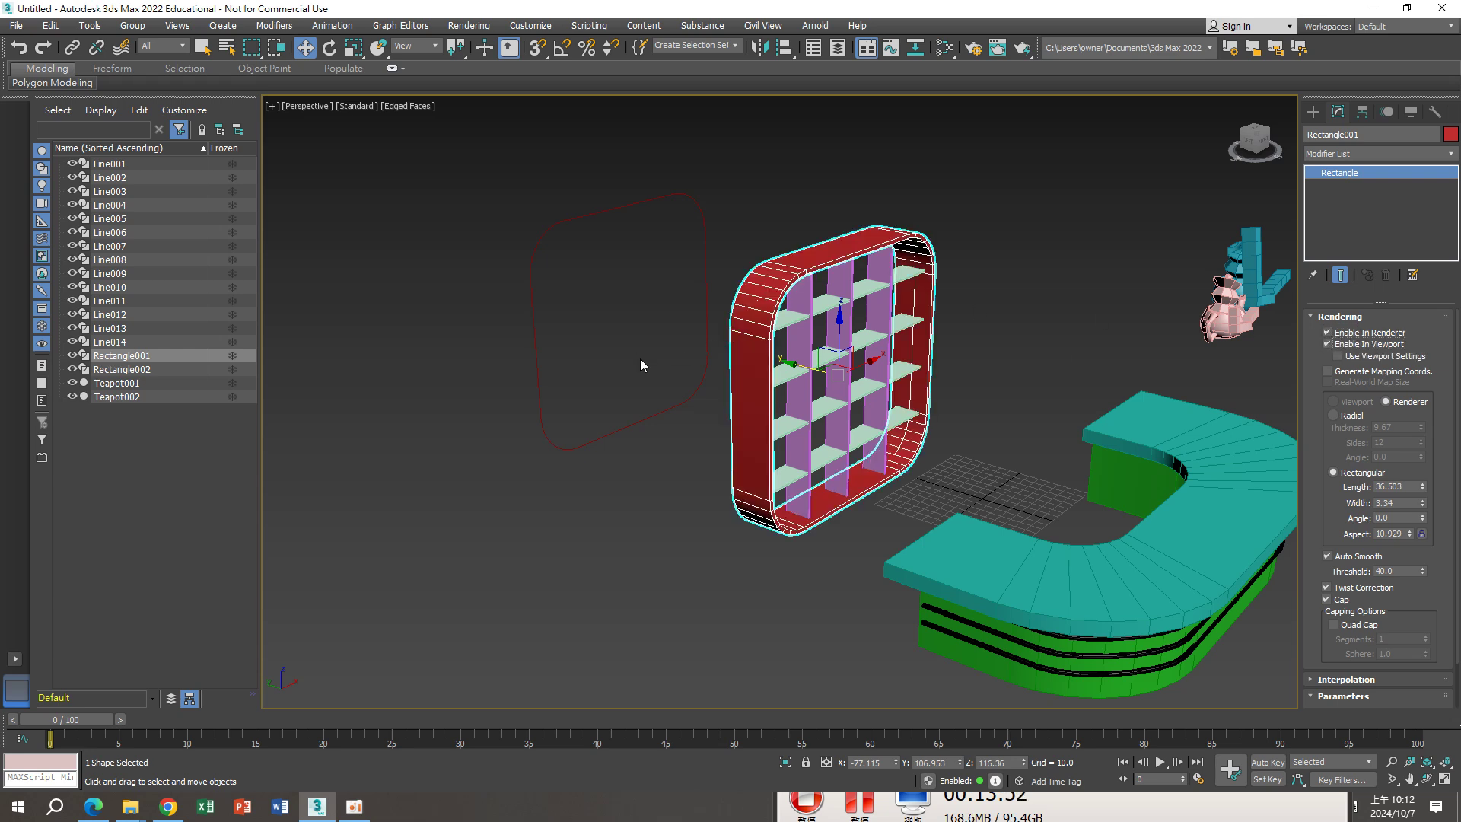
left_click(647, 415)
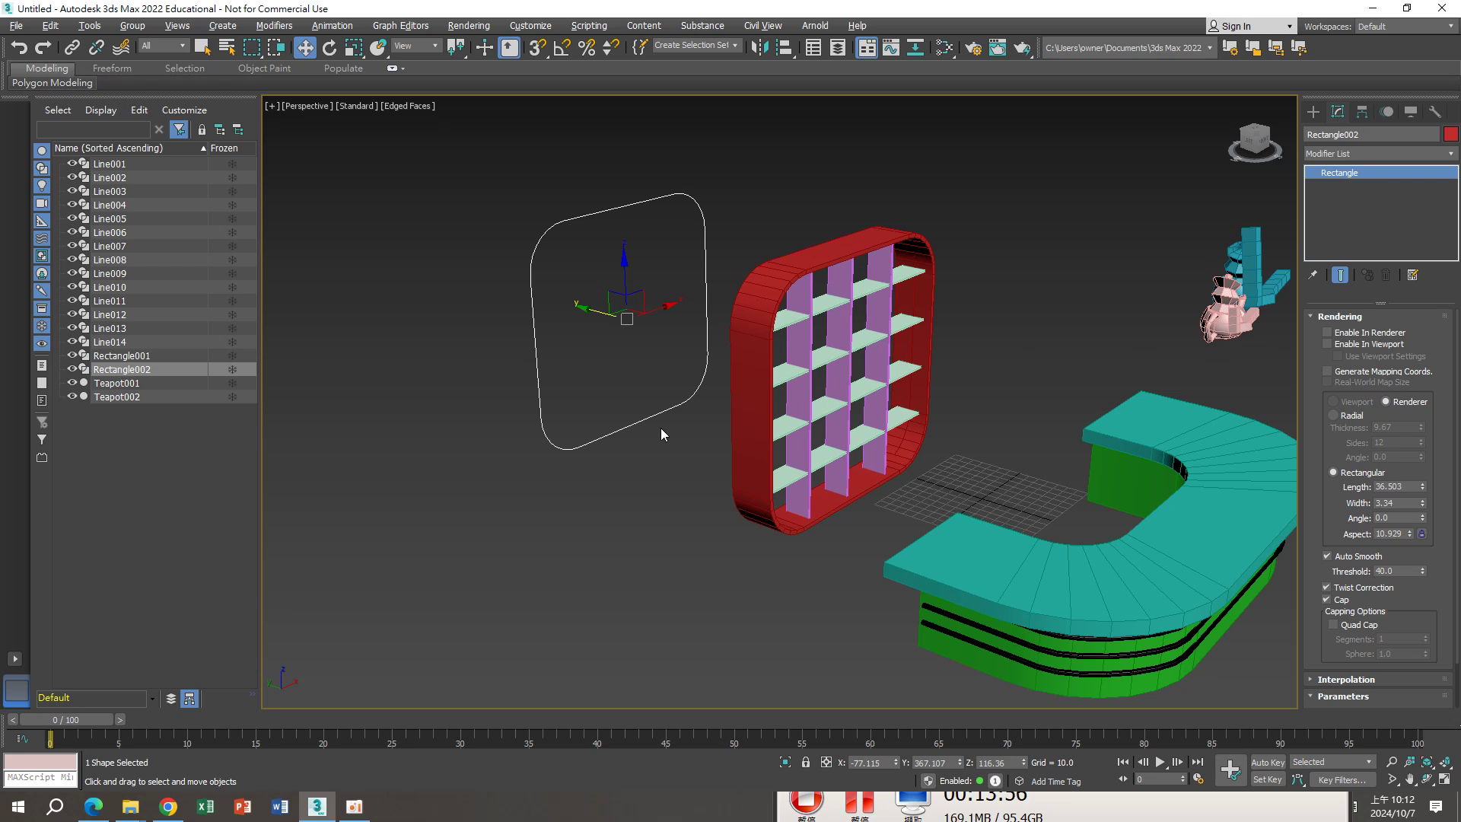
Extrude Rectangle002 by 7.0 and move the panel onto the shelf frame
type("xext")
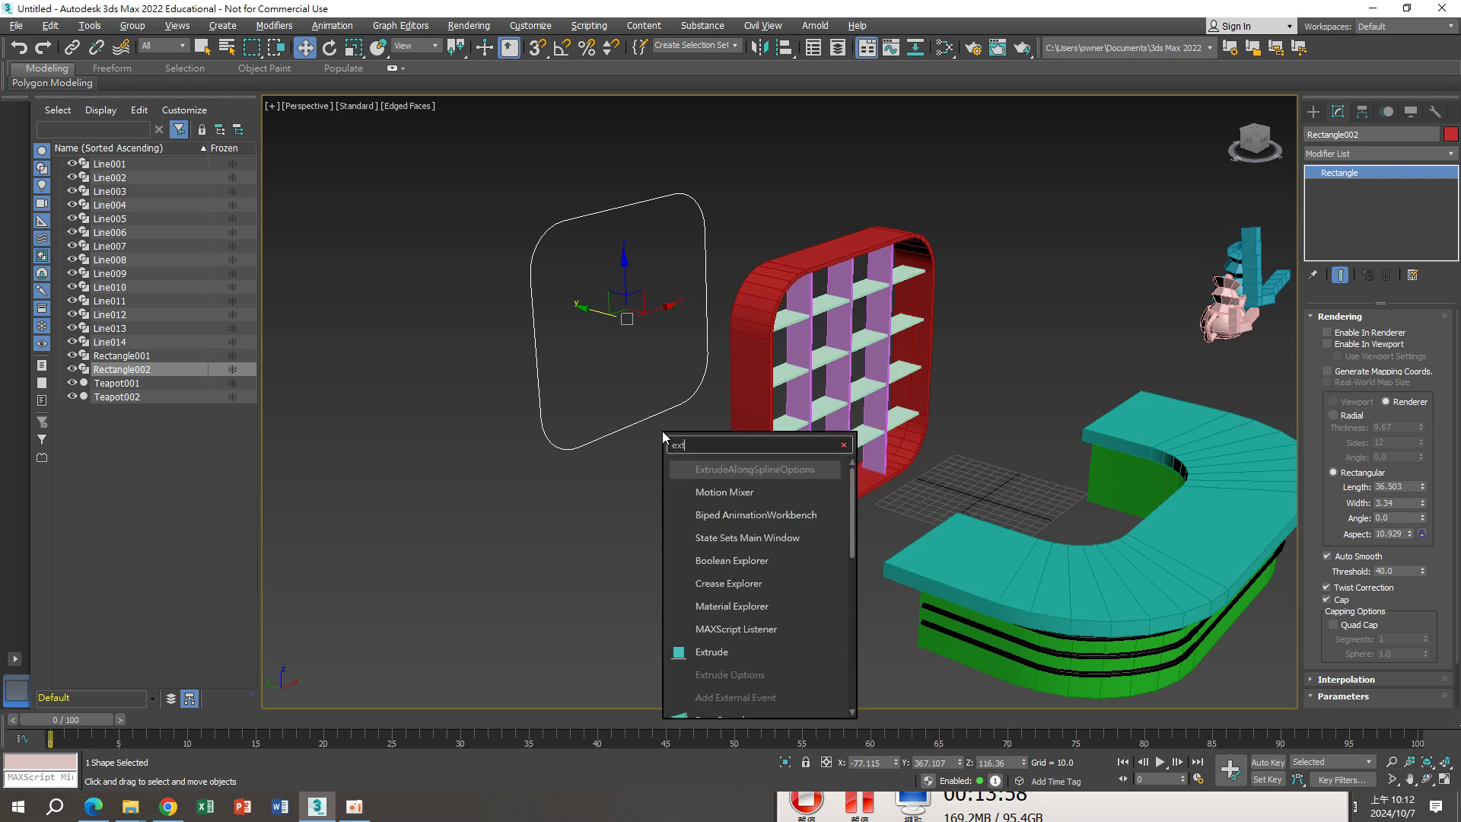
left_click(741, 651)
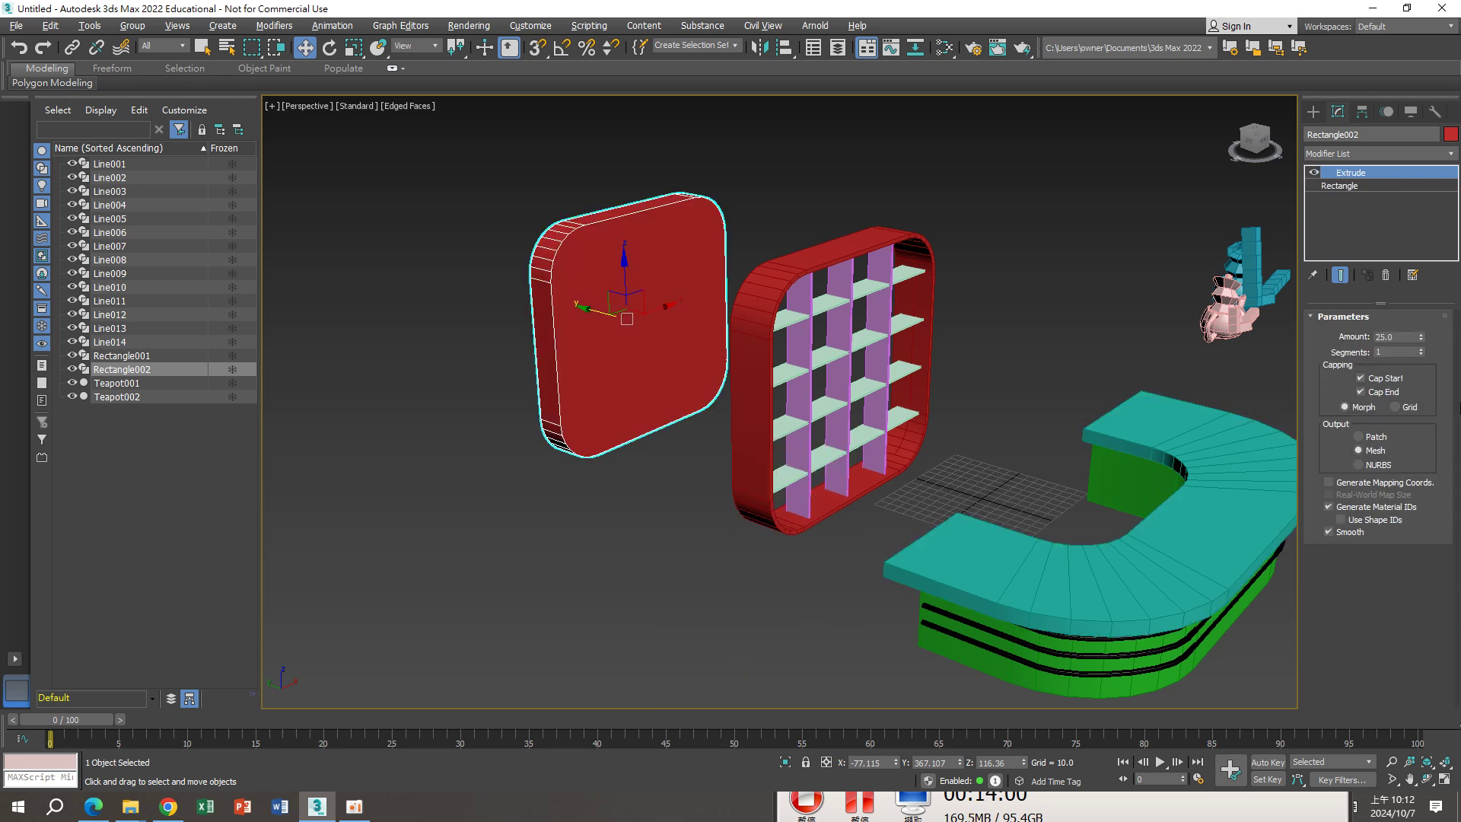
left_click_drag(1421, 340, 1420, 377)
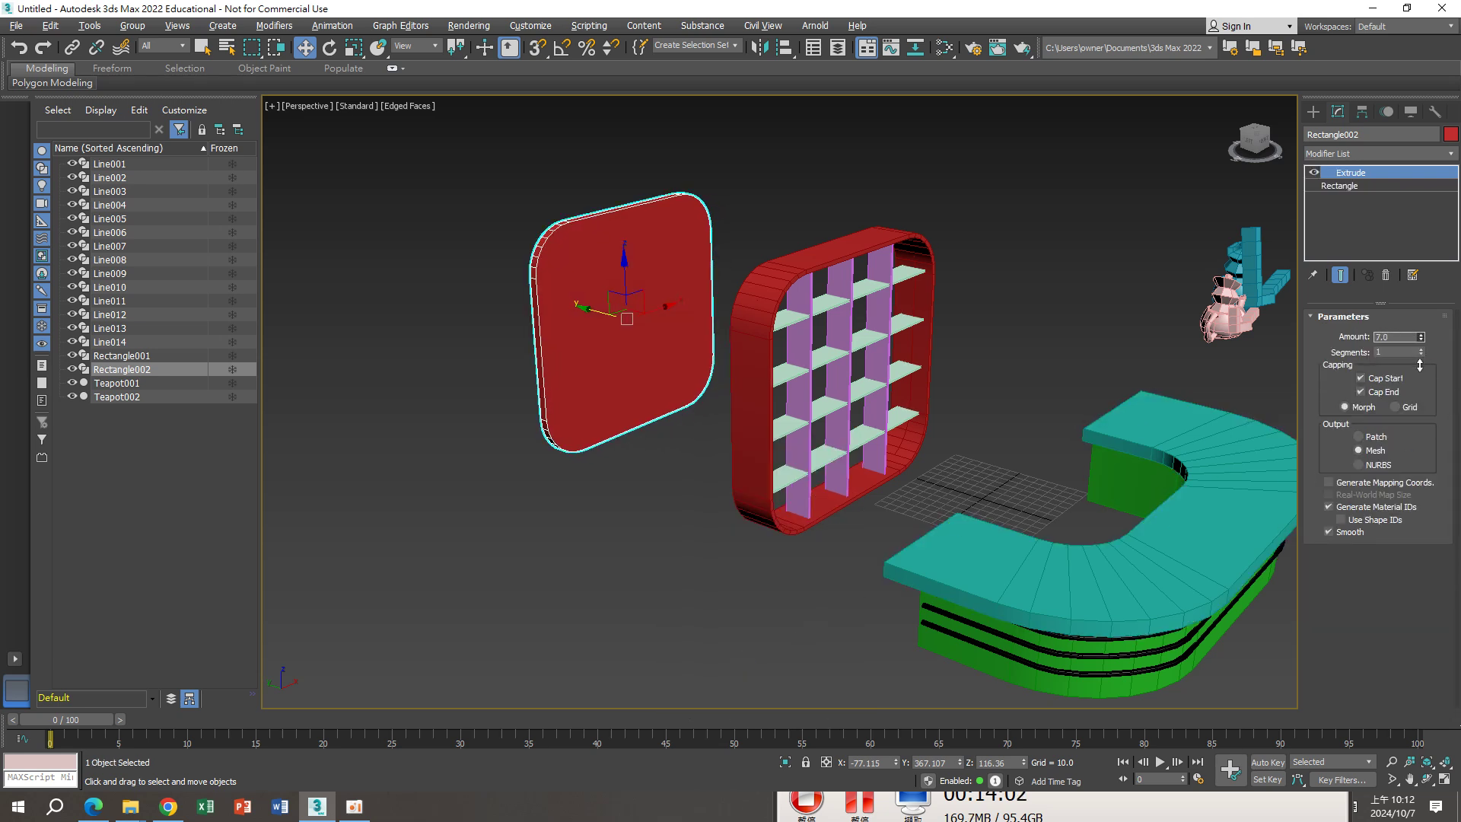
left_click_drag(591, 308, 786, 399)
Set the panel's object colour to blue and orbit to view the shelves edge-on
left_click(1451, 136)
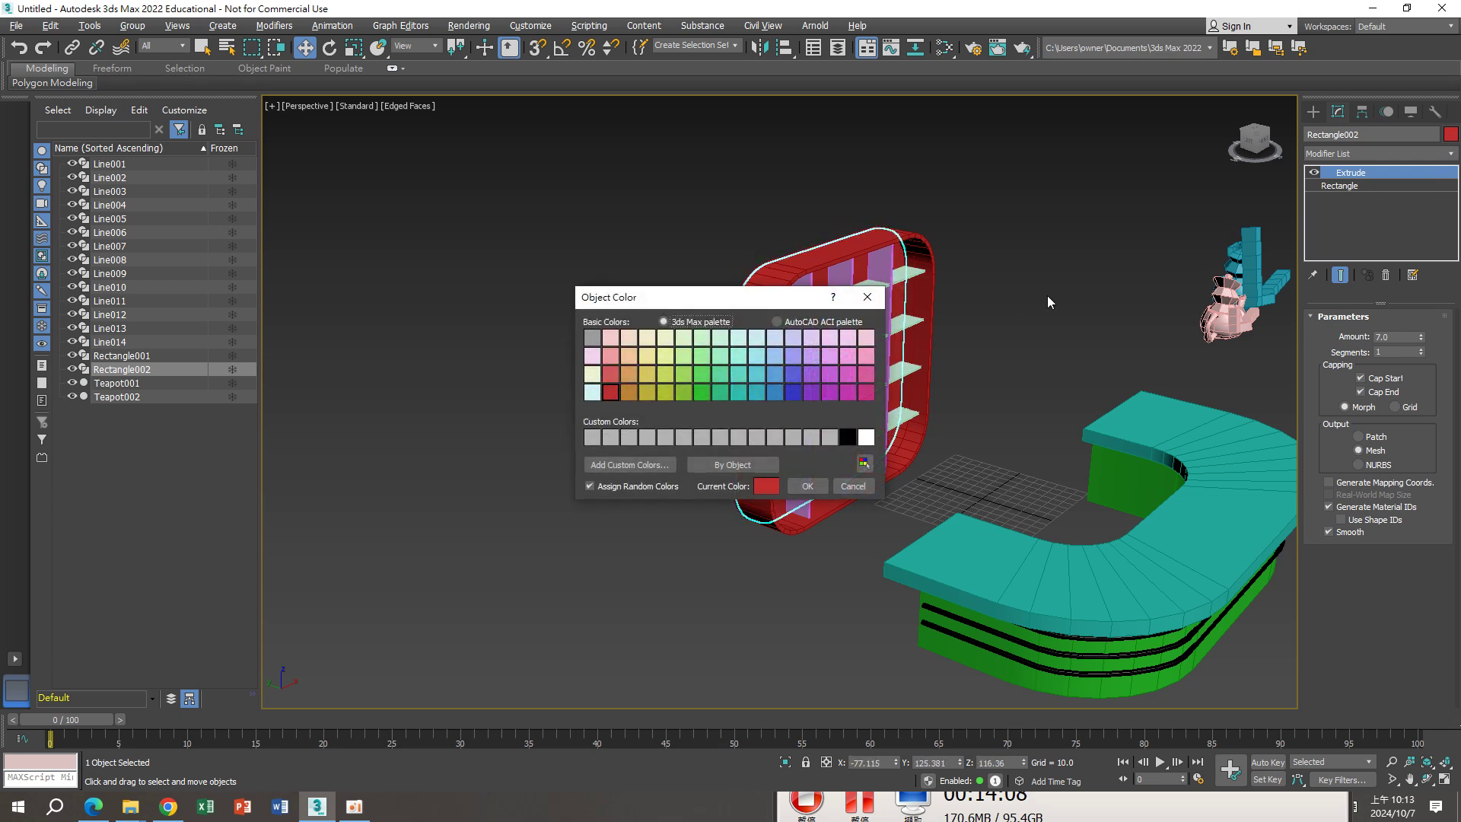
left_click(757, 394)
left_click(808, 486)
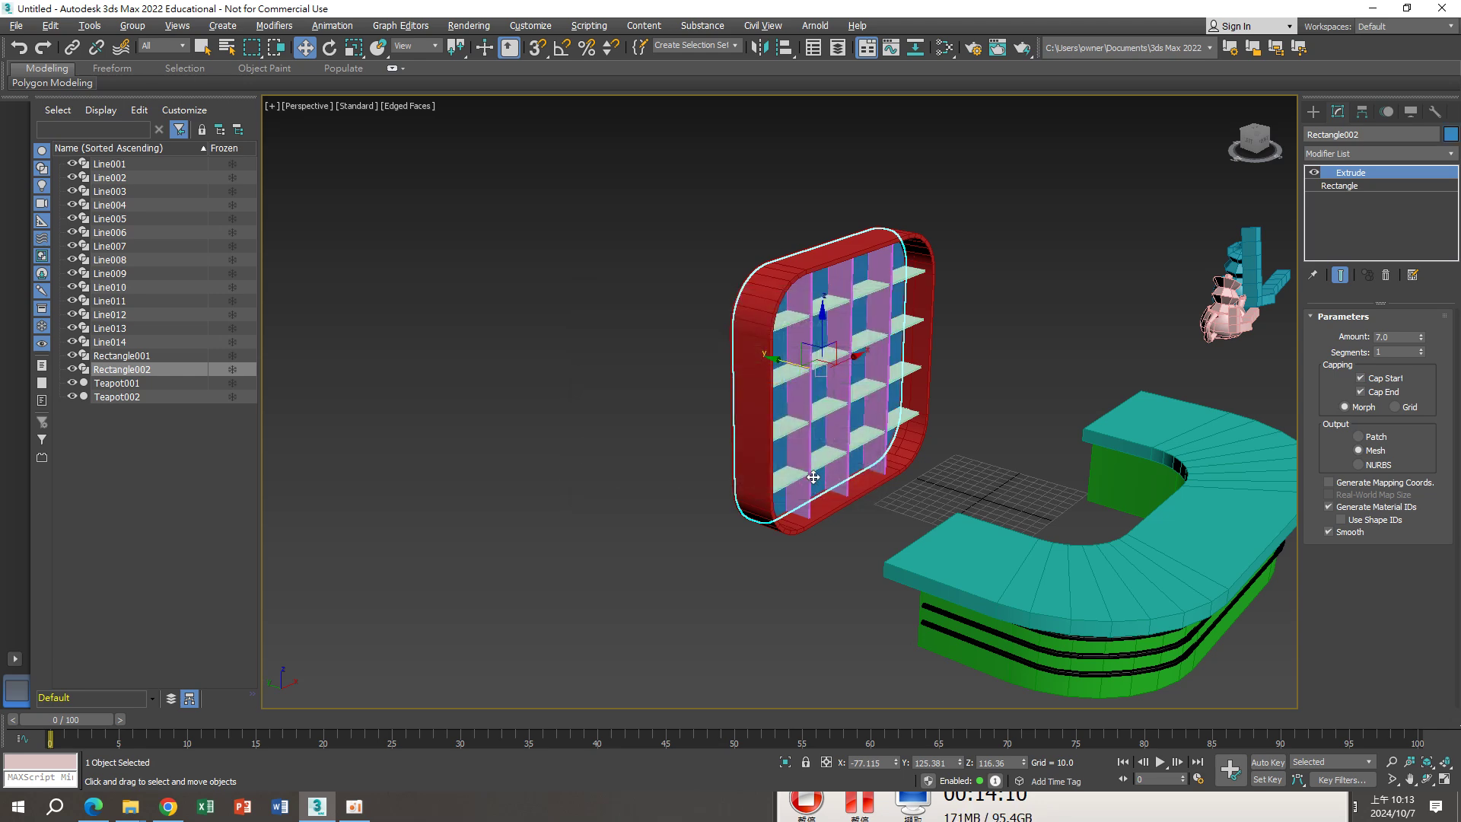
mouse_move(810, 487)
middle_mouse_down("alt")
mouse_move(787, 470)
mouse_move(665, 467)
mouse_move(728, 485)
middle_mouse_up("alt")
left_click(656, 474)
scroll(656, 463, "up", 3)
scroll(656, 463, "down", 2)
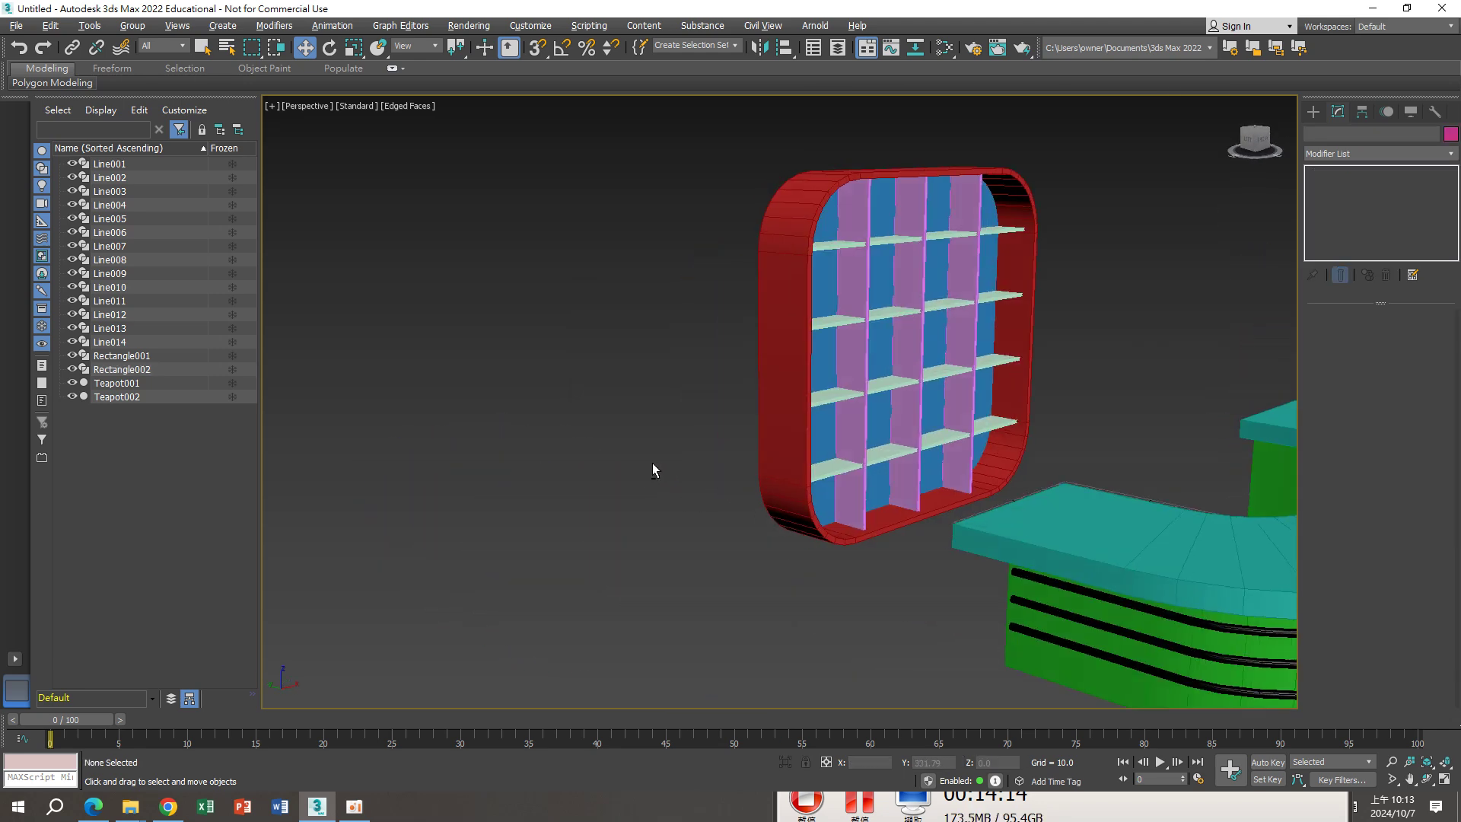
scroll(651, 463, "up", 3)
scroll(621, 471, "down", 5)
mouse_move(639, 473)
middle_mouse_down("alt")
mouse_move(570, 473)
mouse_move(656, 505)
mouse_move(541, 507)
mouse_move(555, 505)
middle_mouse_up("alt")
Flatten the base of Line015 by changing and lowering its bottom vertices
left_click_drag(929, 516, 888, 578)
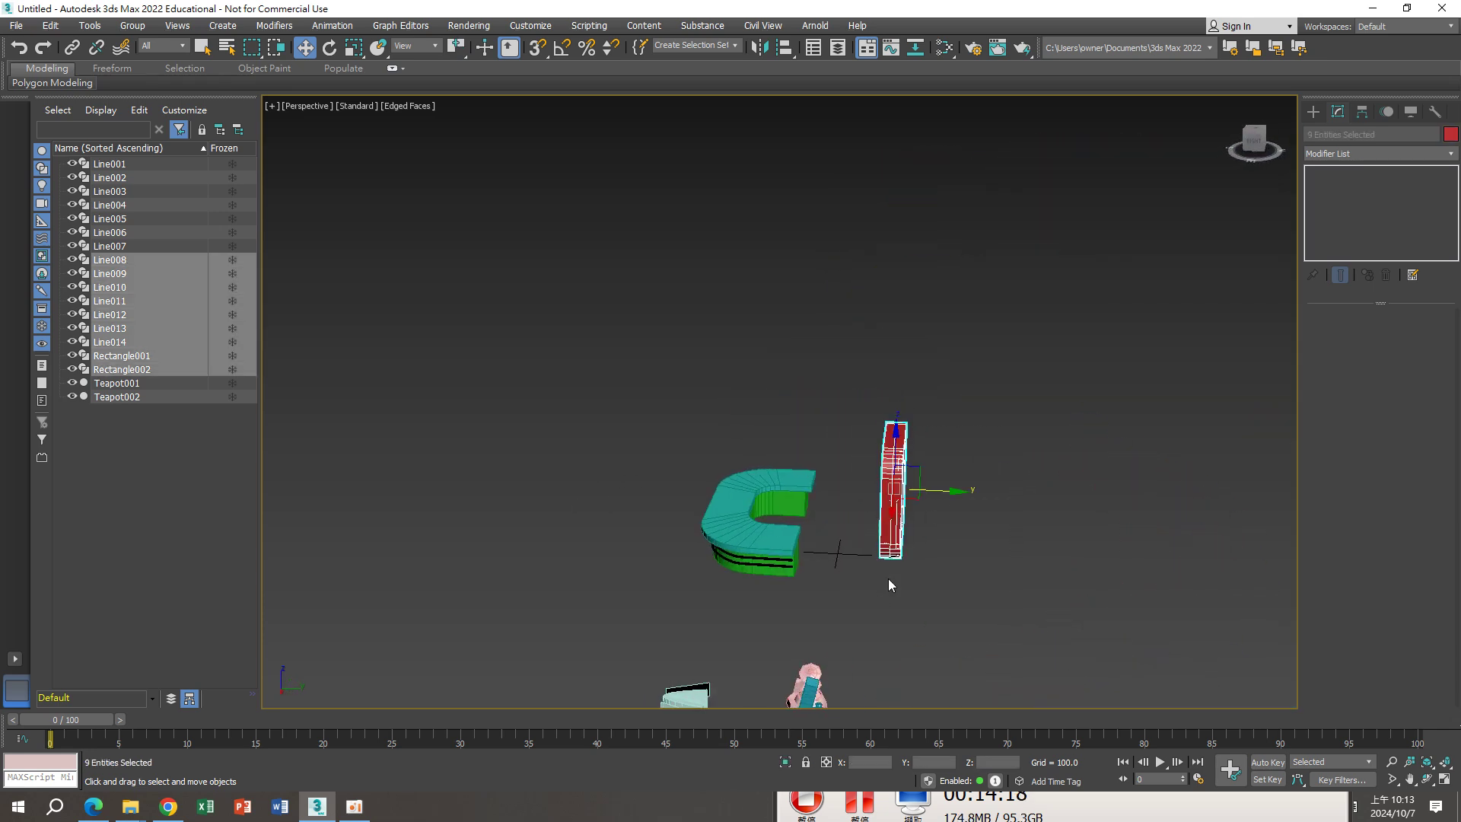
mouse_move(888, 578)
middle_mouse_down("alt")
mouse_move(901, 676)
mouse_move(962, 440)
mouse_move(944, 516)
middle_mouse_up("alt")
scroll(944, 516, "up", 3)
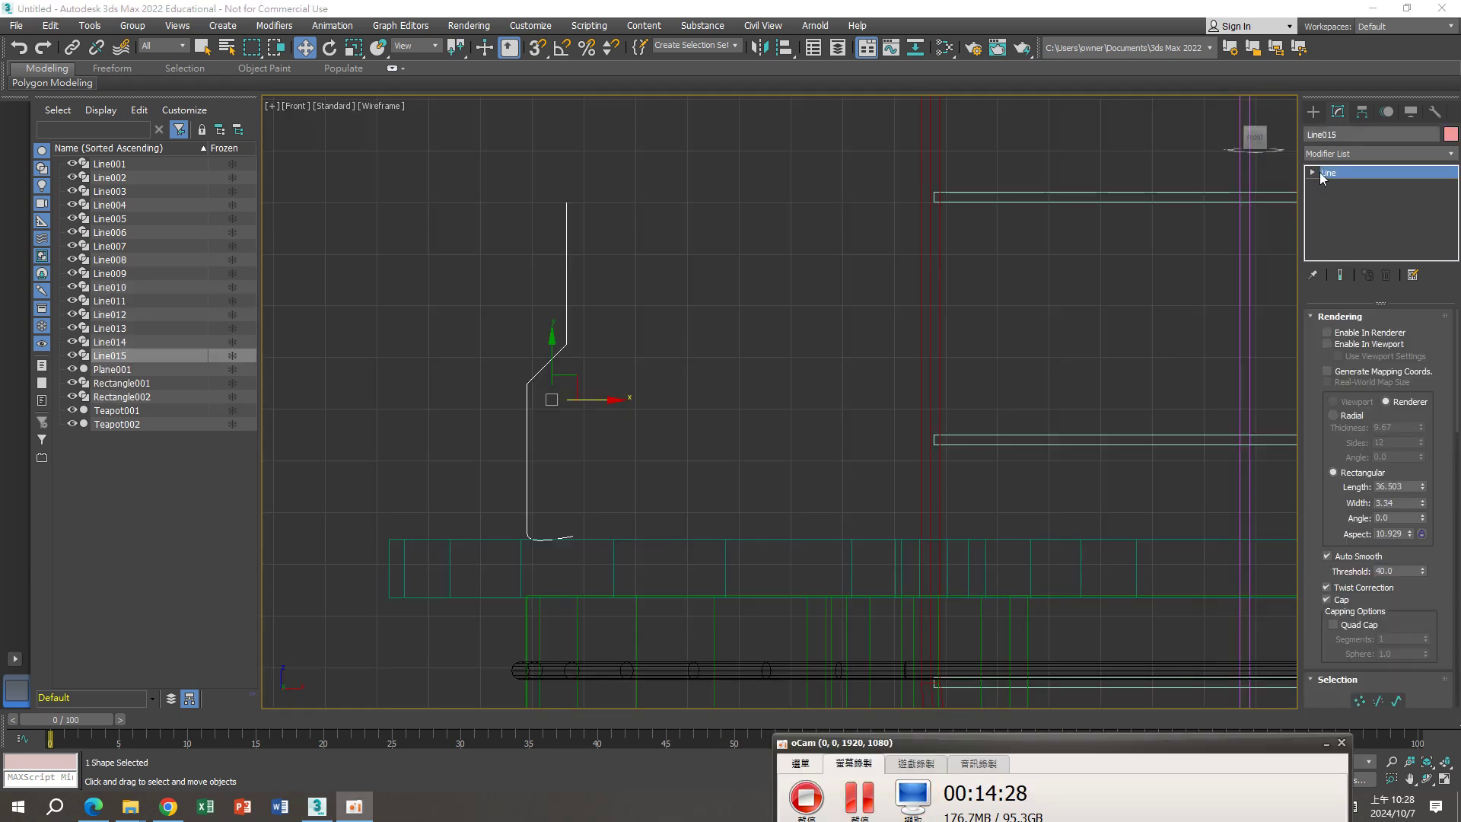
left_click(1312, 173)
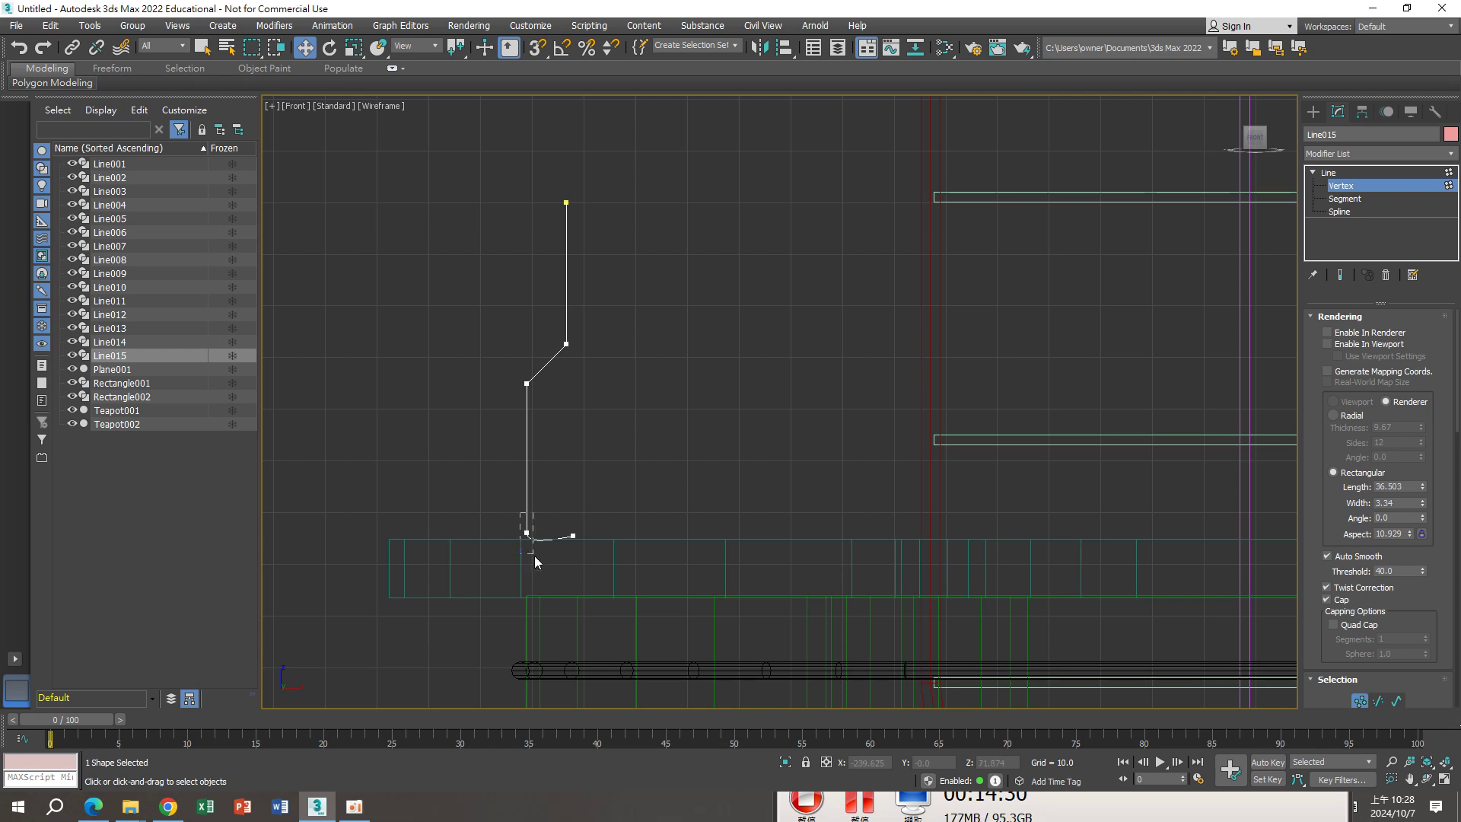
left_click(526, 533)
right_click(664, 436)
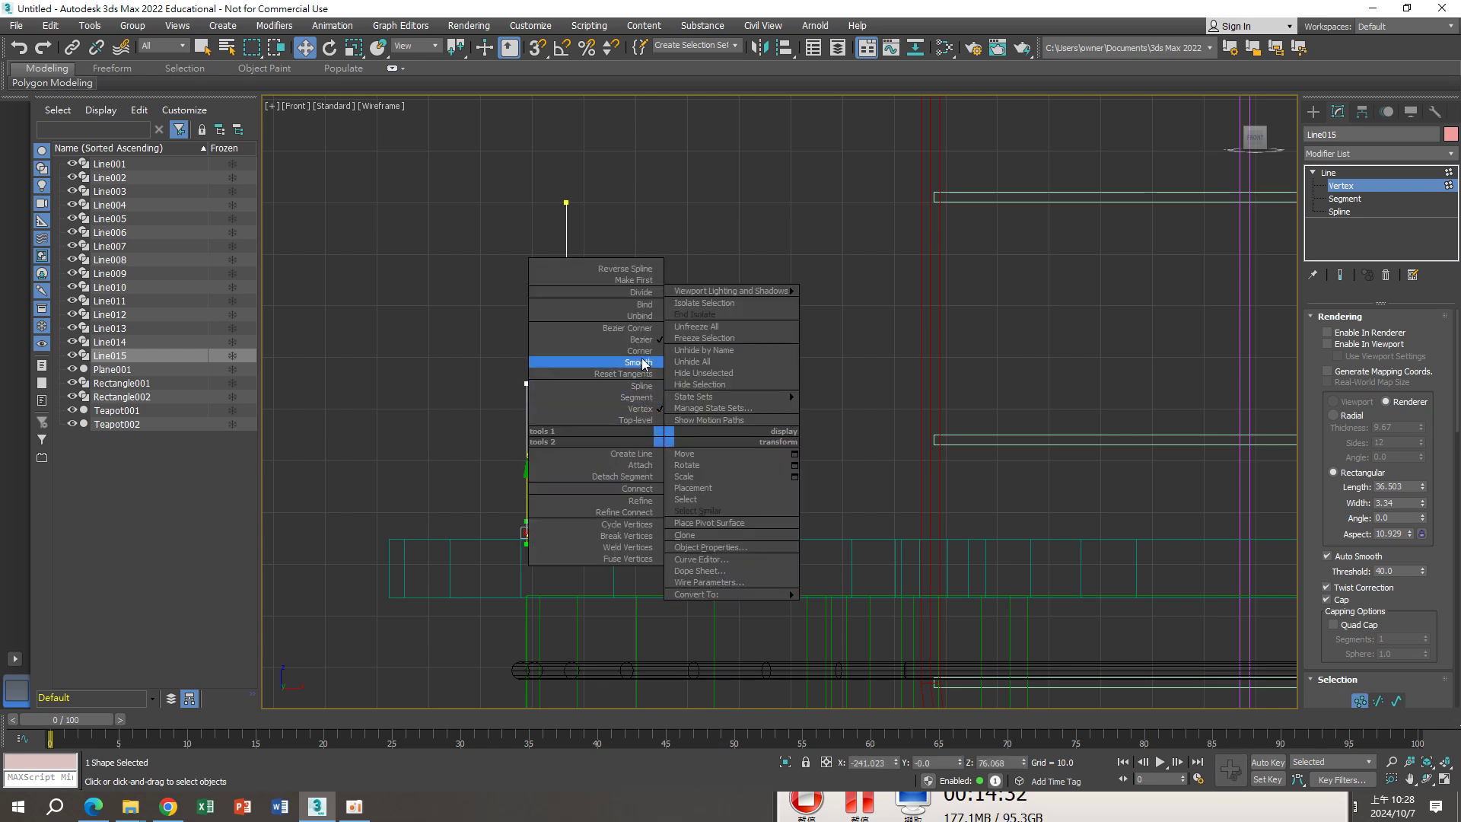
left_click(639, 357)
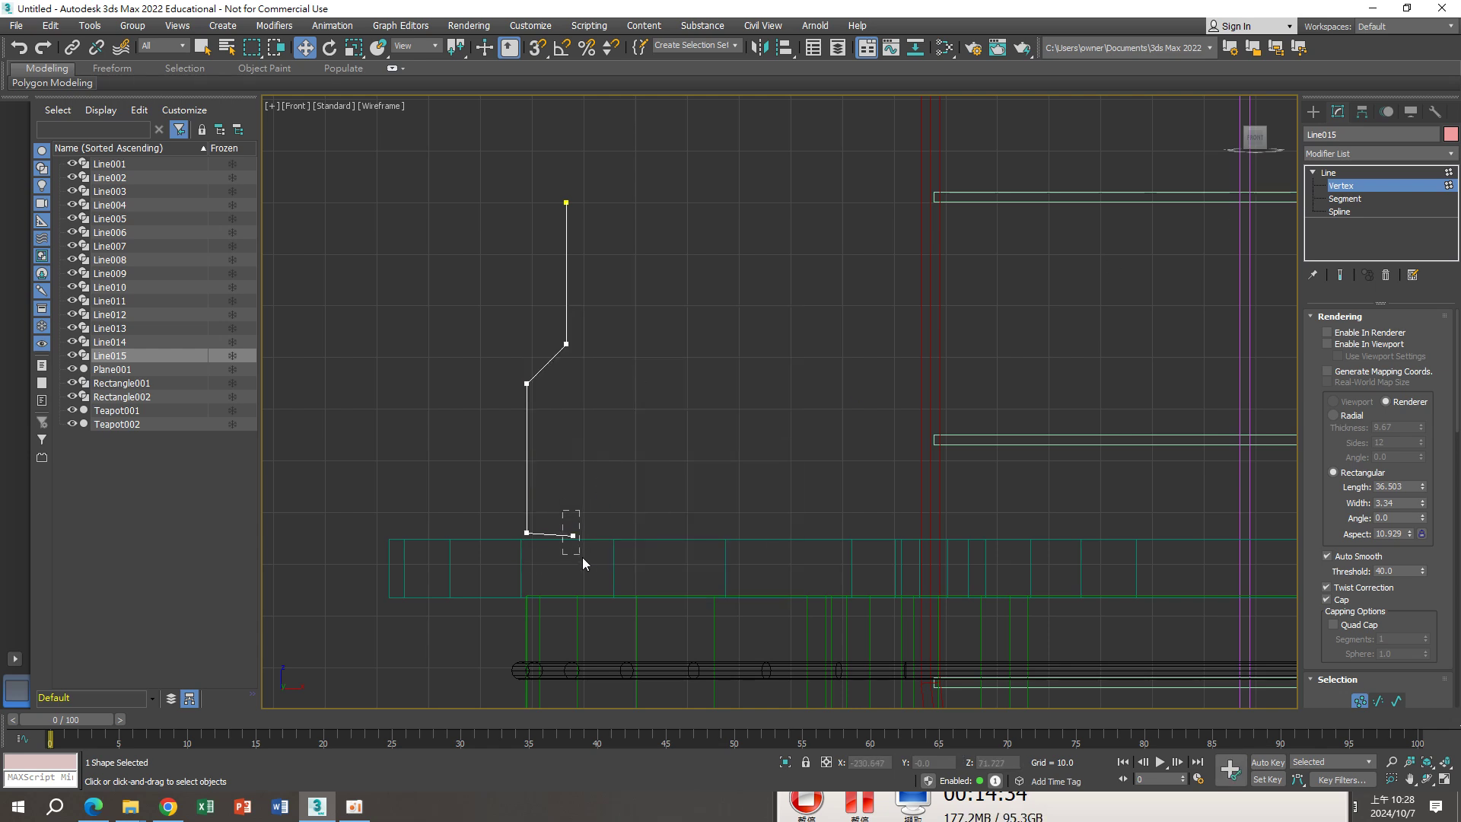
left_click(573, 535)
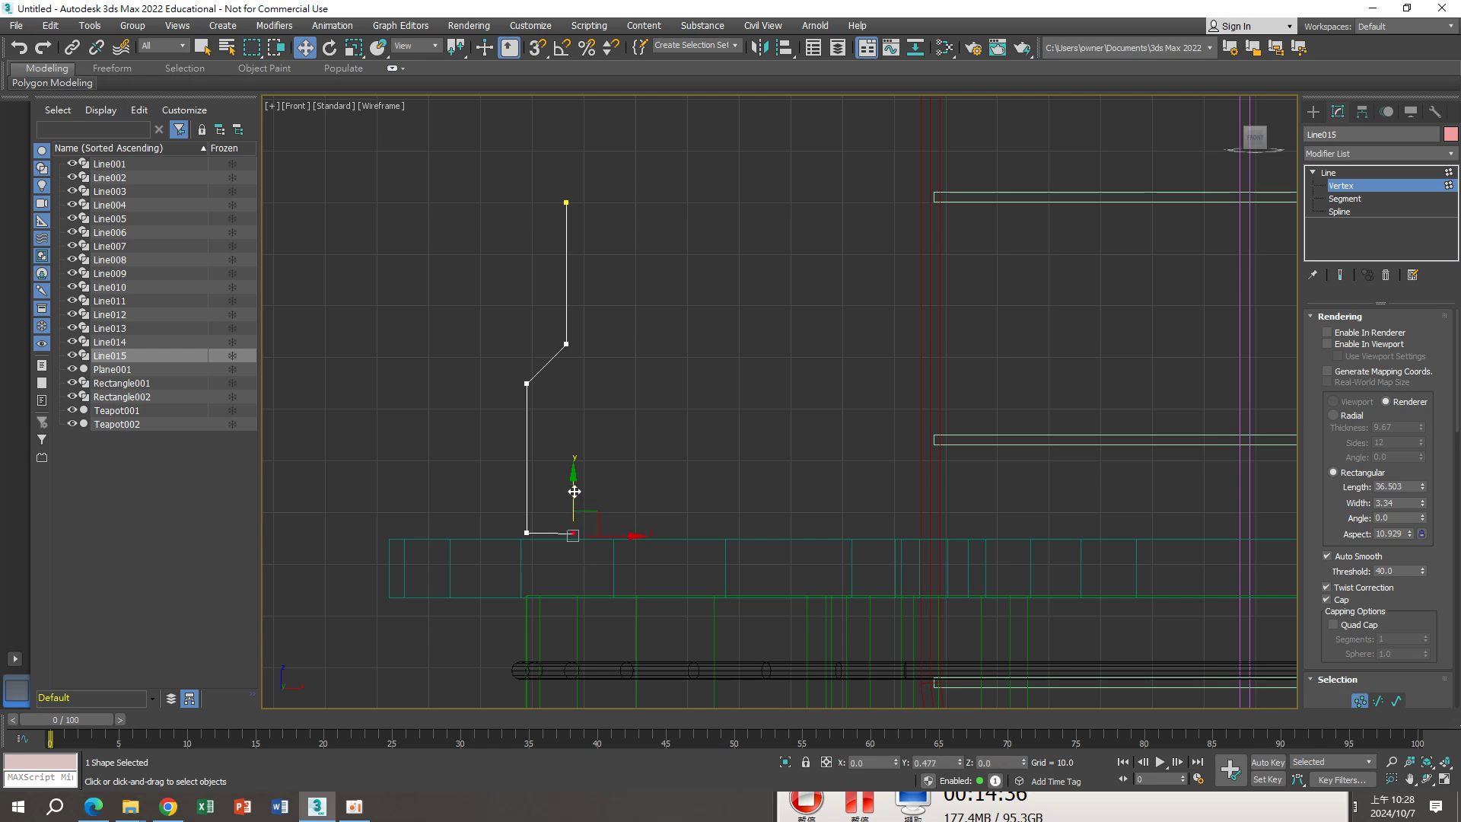
left_click_drag(574, 490, 575, 491)
left_click(624, 446)
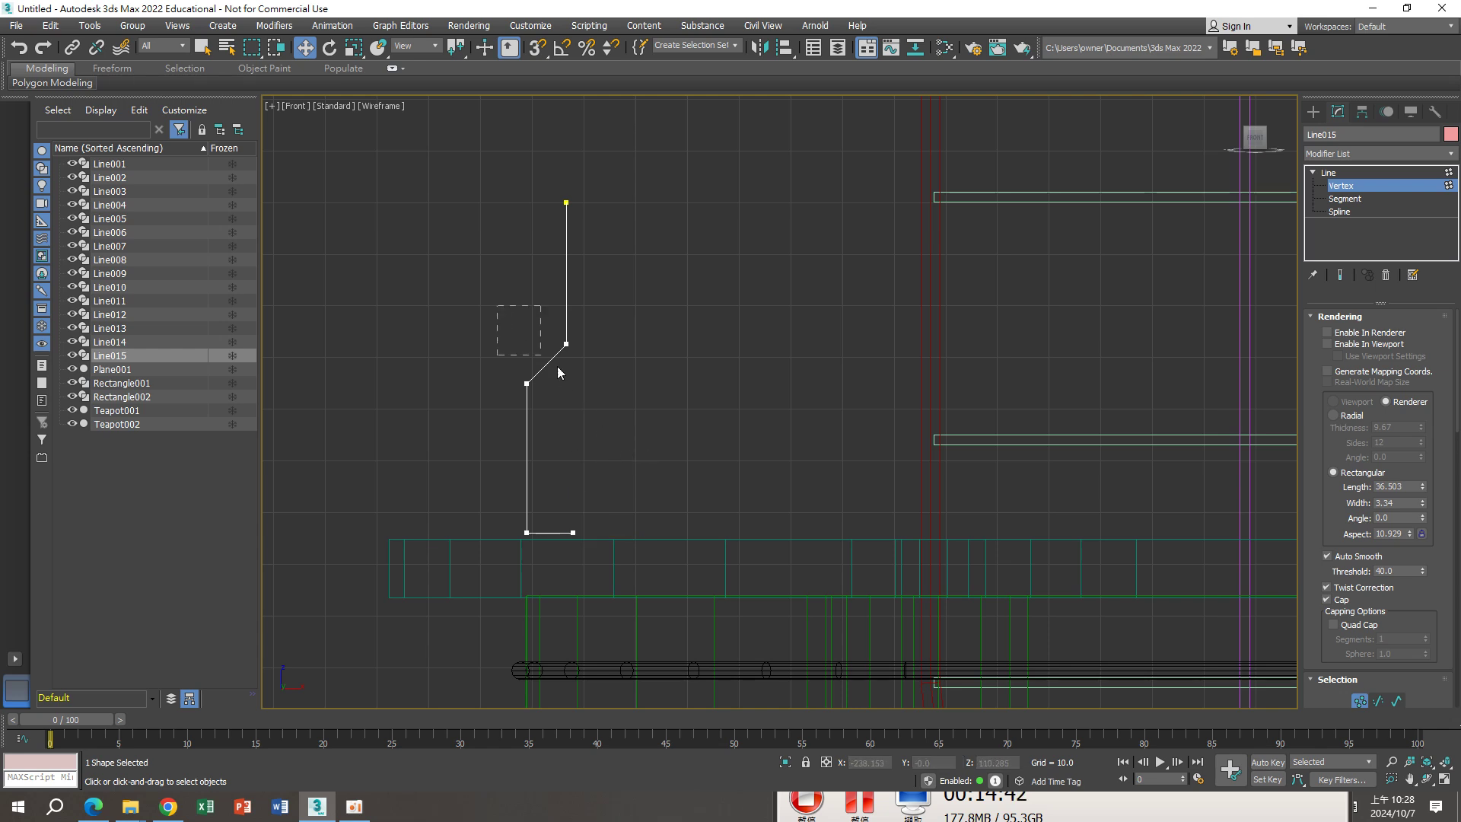
left_click(447, 308)
Fillet the two middle shoulder vertices of Line015 by 4.0
left_click_drag(594, 409, 592, 411)
scroll(1325, 500, "down", 3)
scroll(1312, 422, "down", 3)
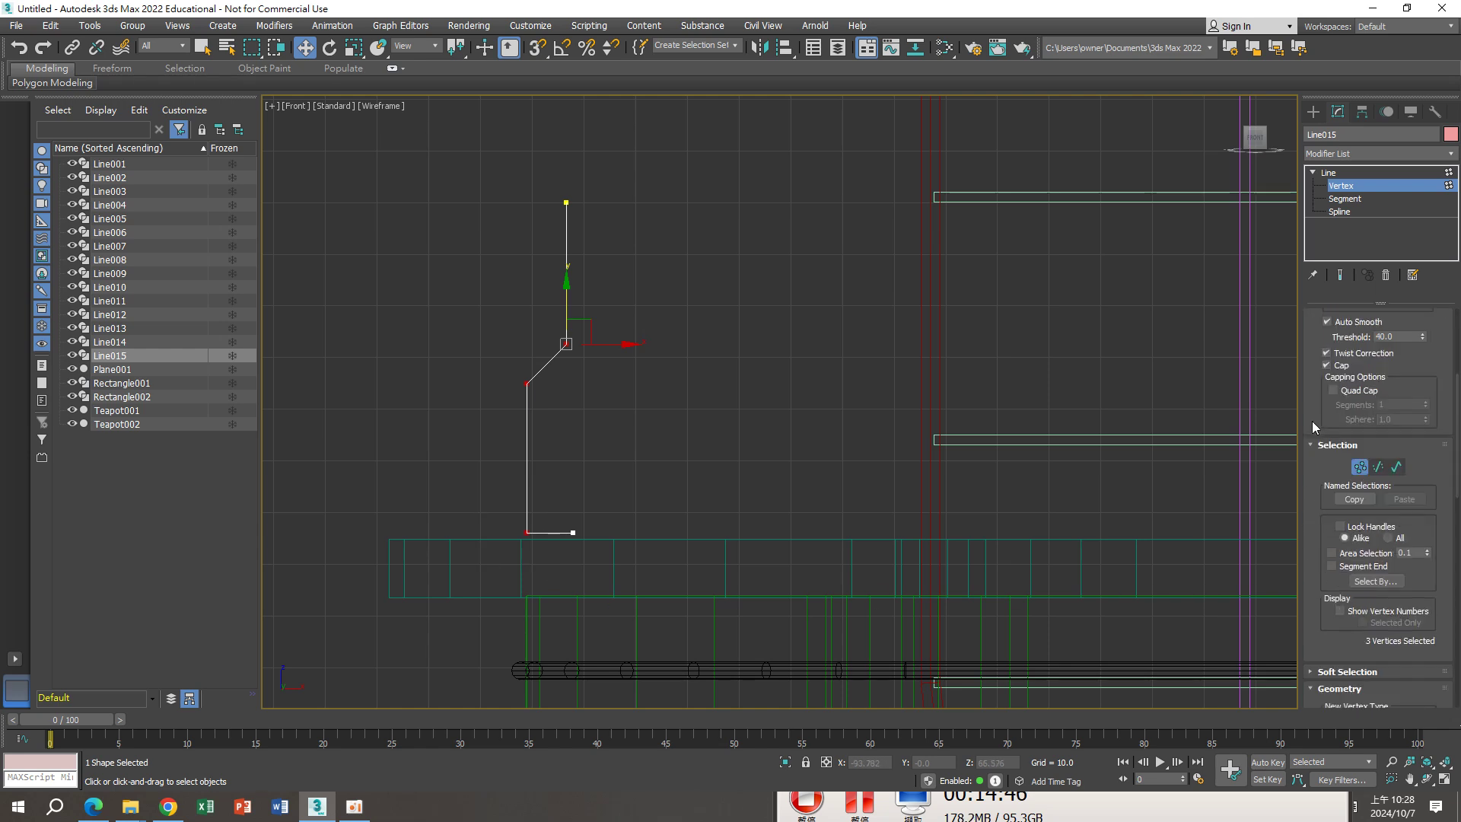
scroll(1312, 422, "down", 3)
scroll(1312, 426, "down", 3)
scroll(1312, 426, "down", 2)
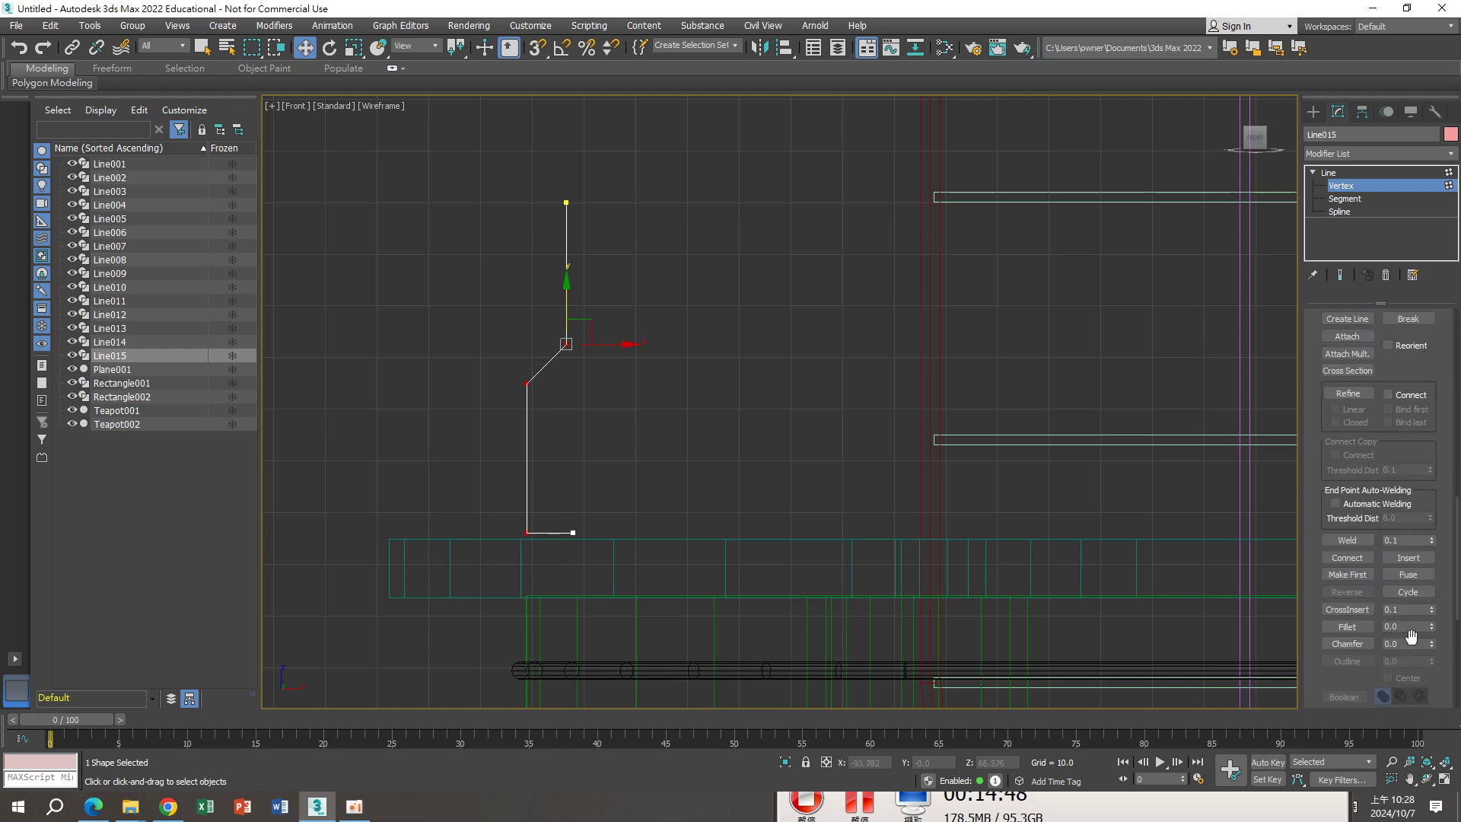
left_click_drag(1432, 629, 1432, 626)
left_click(1362, 173)
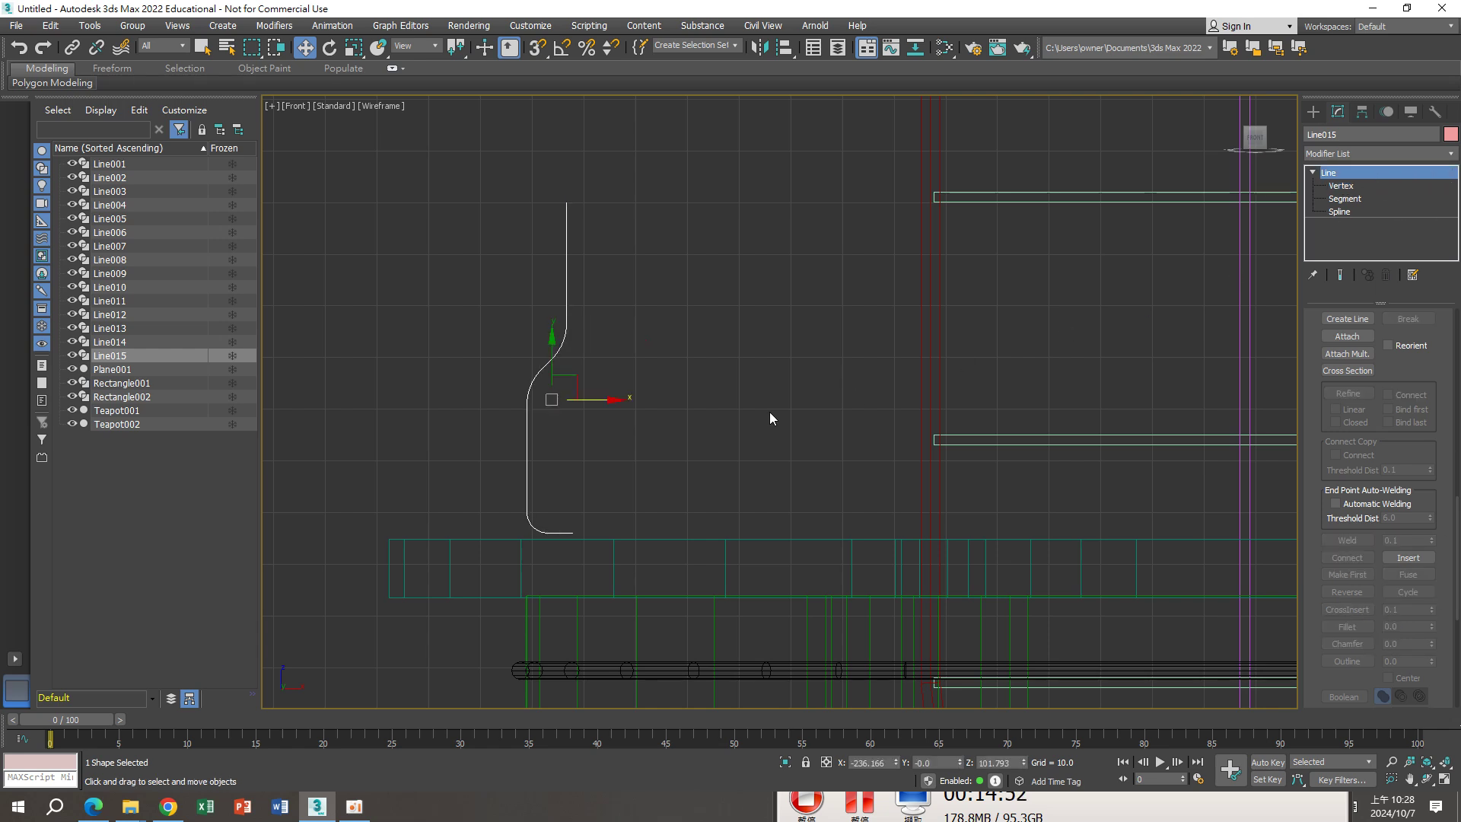
Lathe Line015 into a bottle, aligning it and shifting the lathe axis to widen it
type("x")
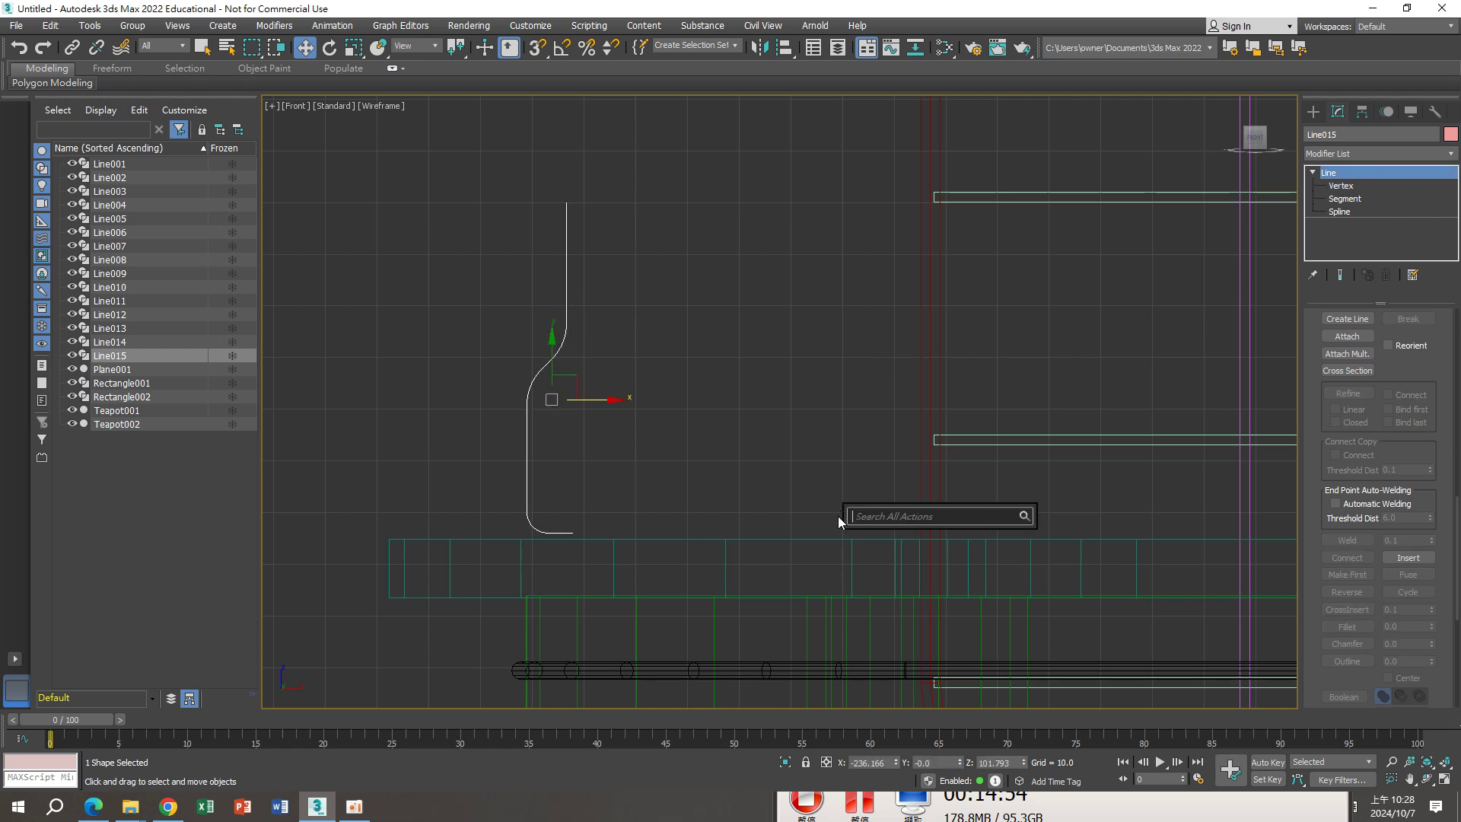
type("la")
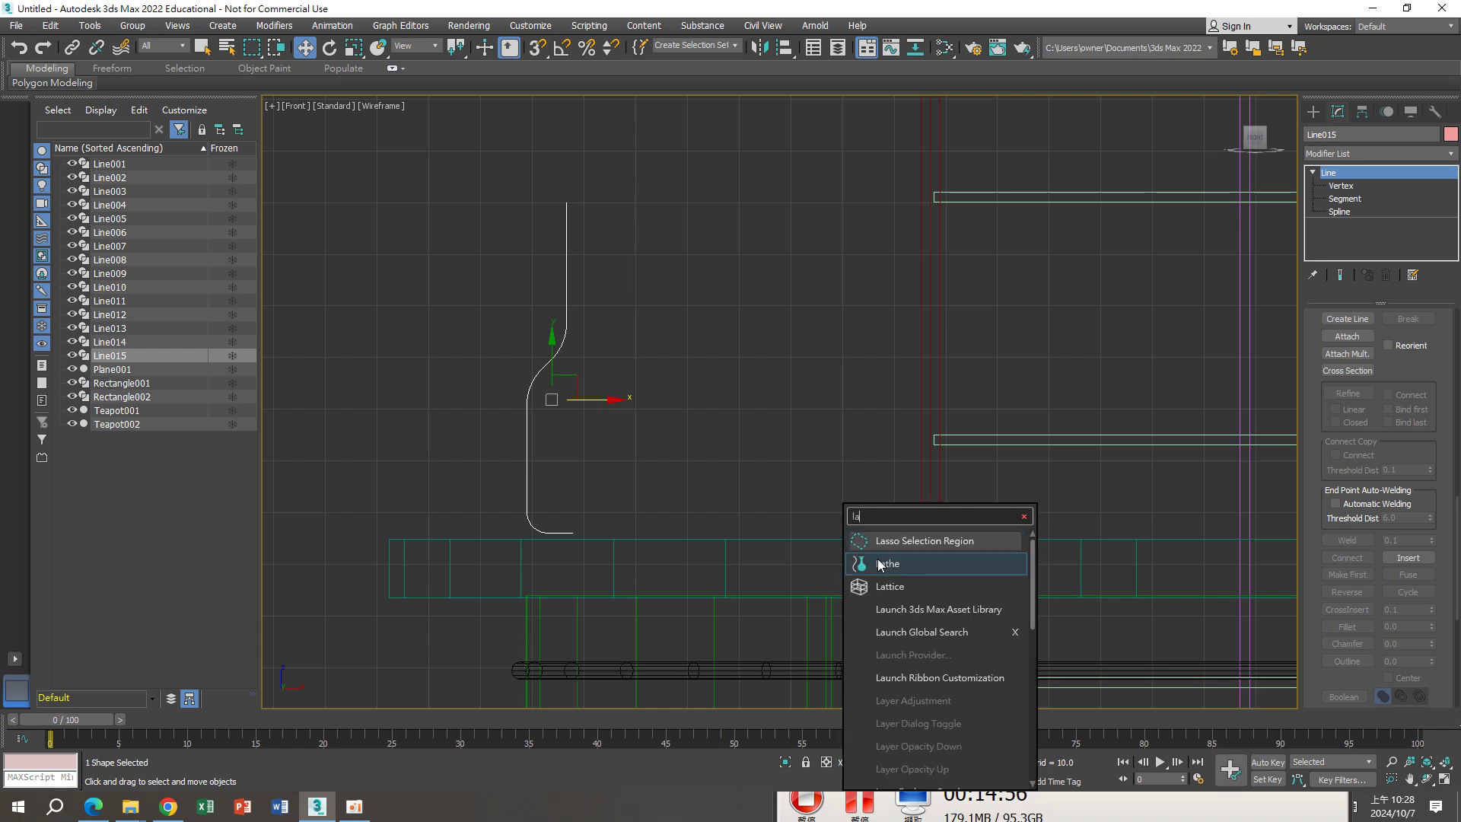
left_click(879, 565)
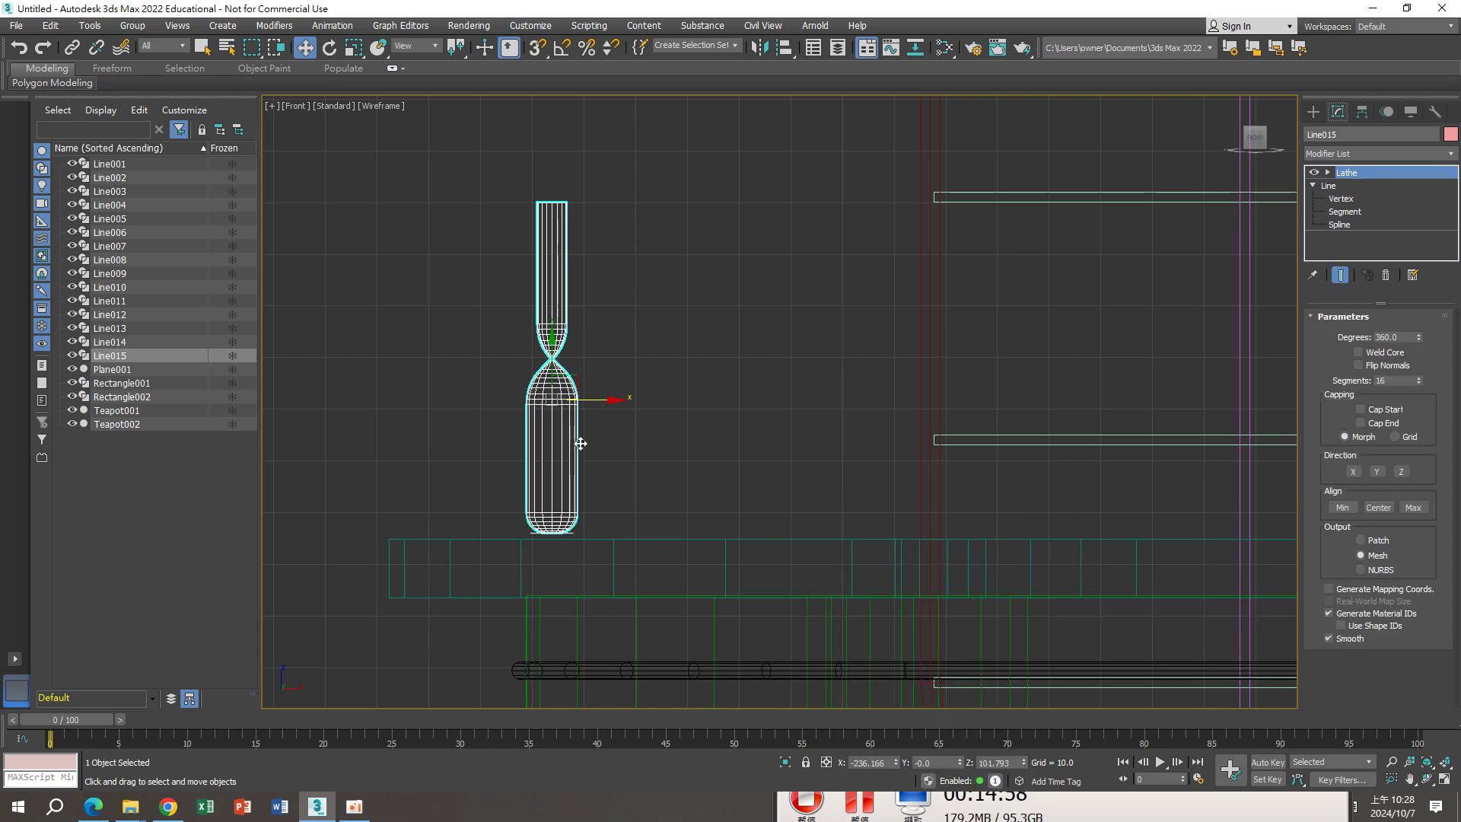
left_click(1416, 509)
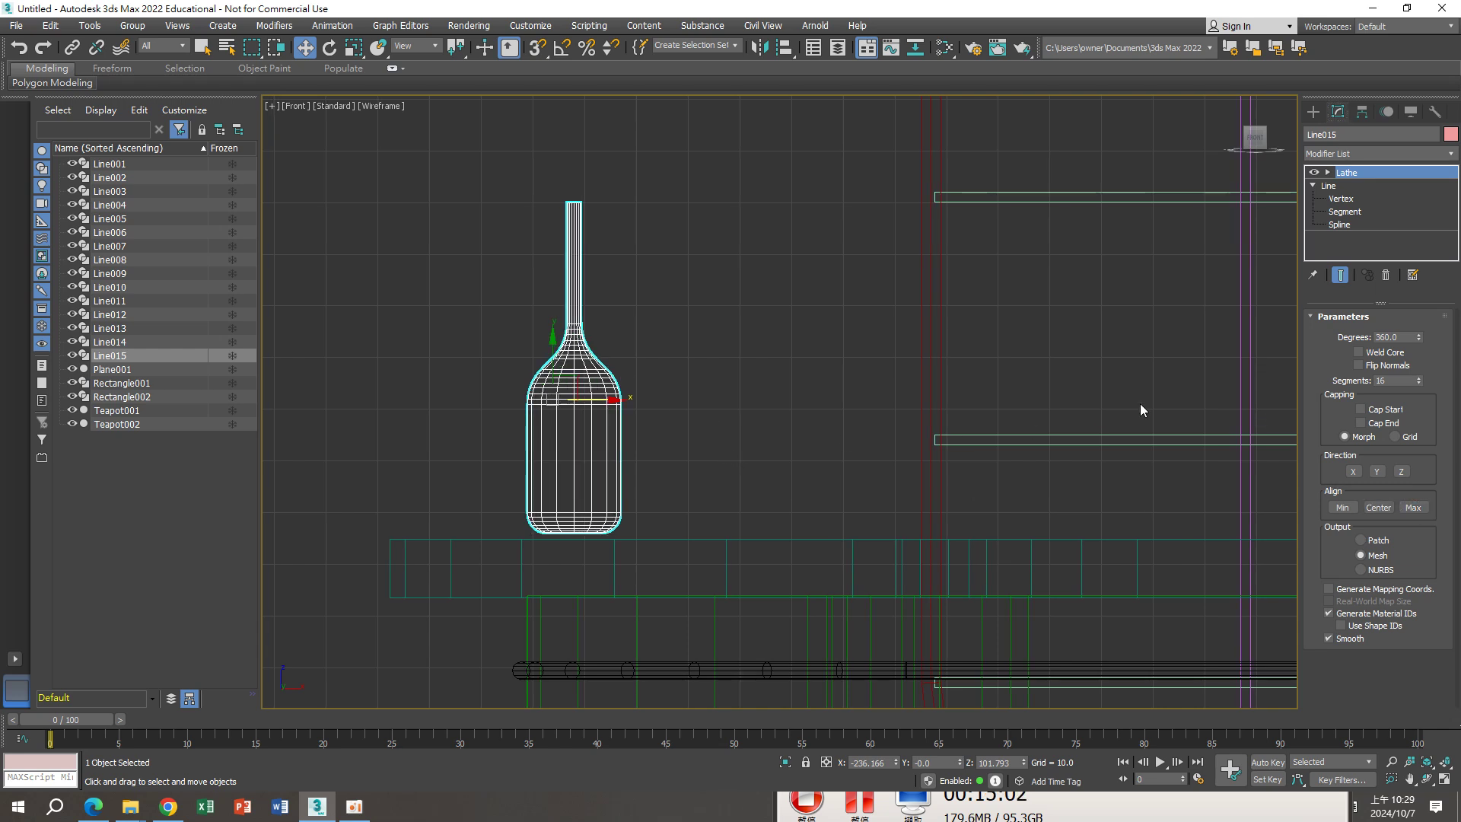
left_click(1328, 173)
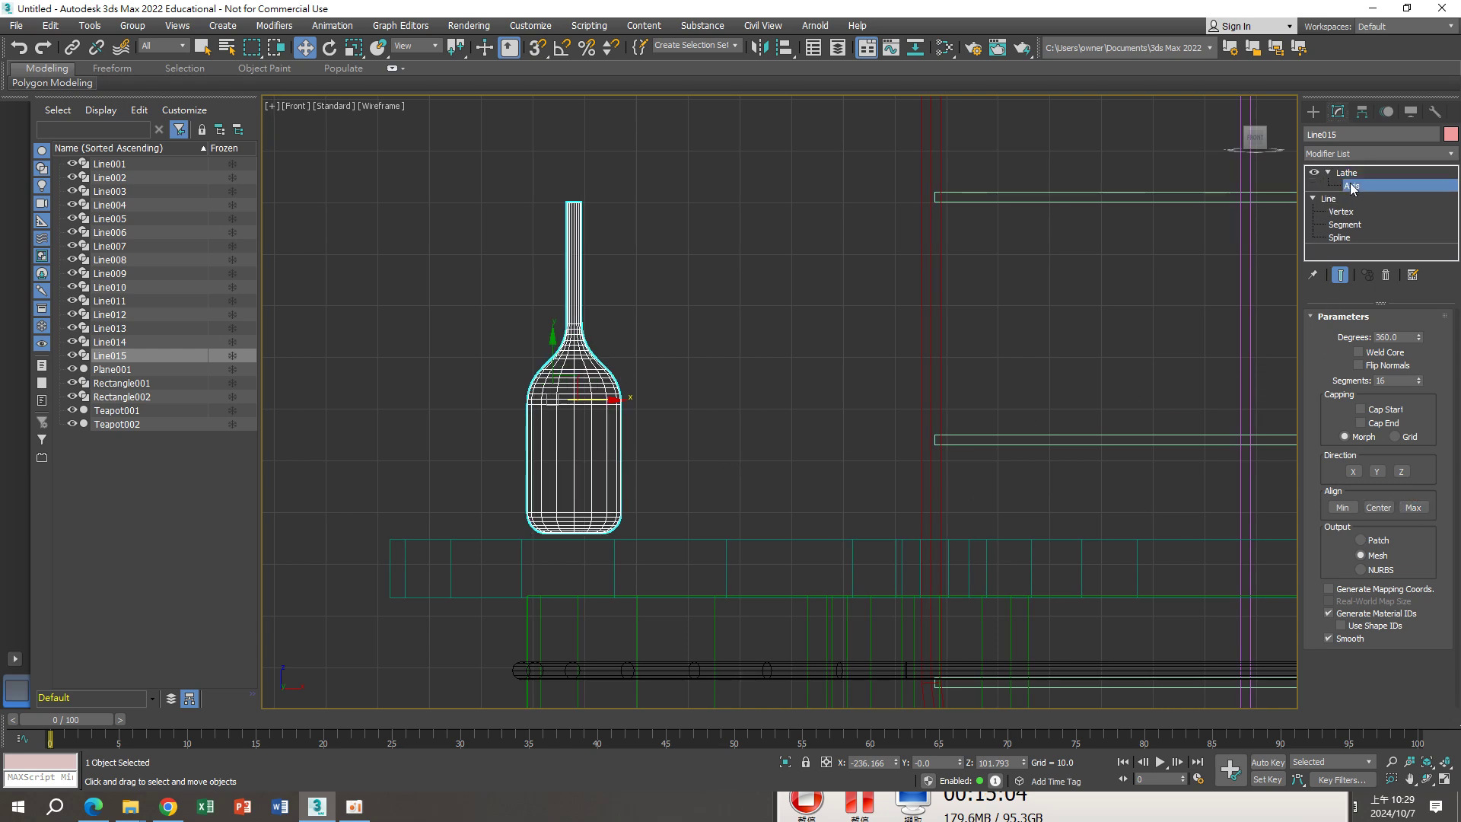
left_click_drag(636, 371, 639, 370)
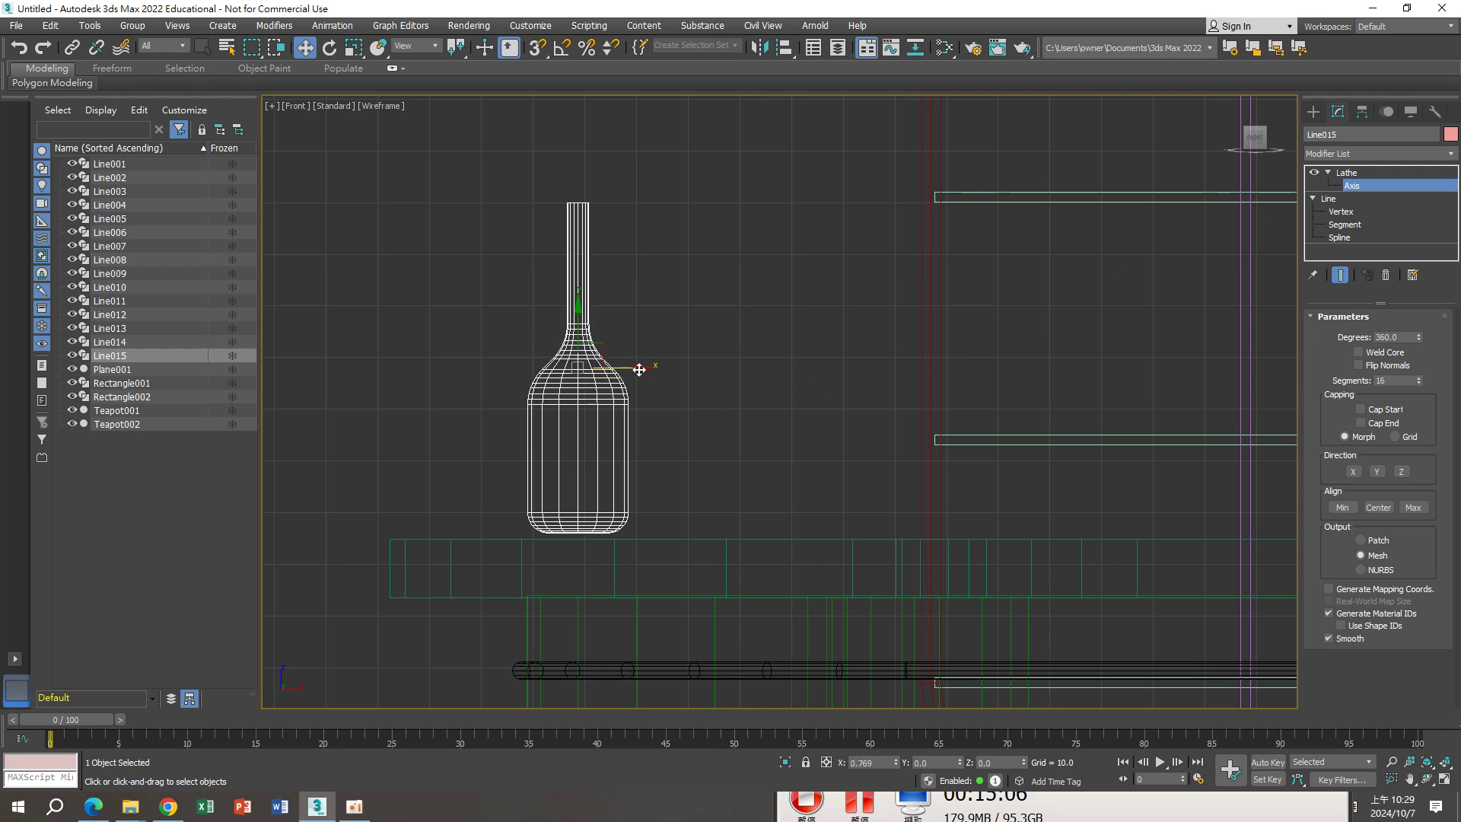
left_click(1376, 176)
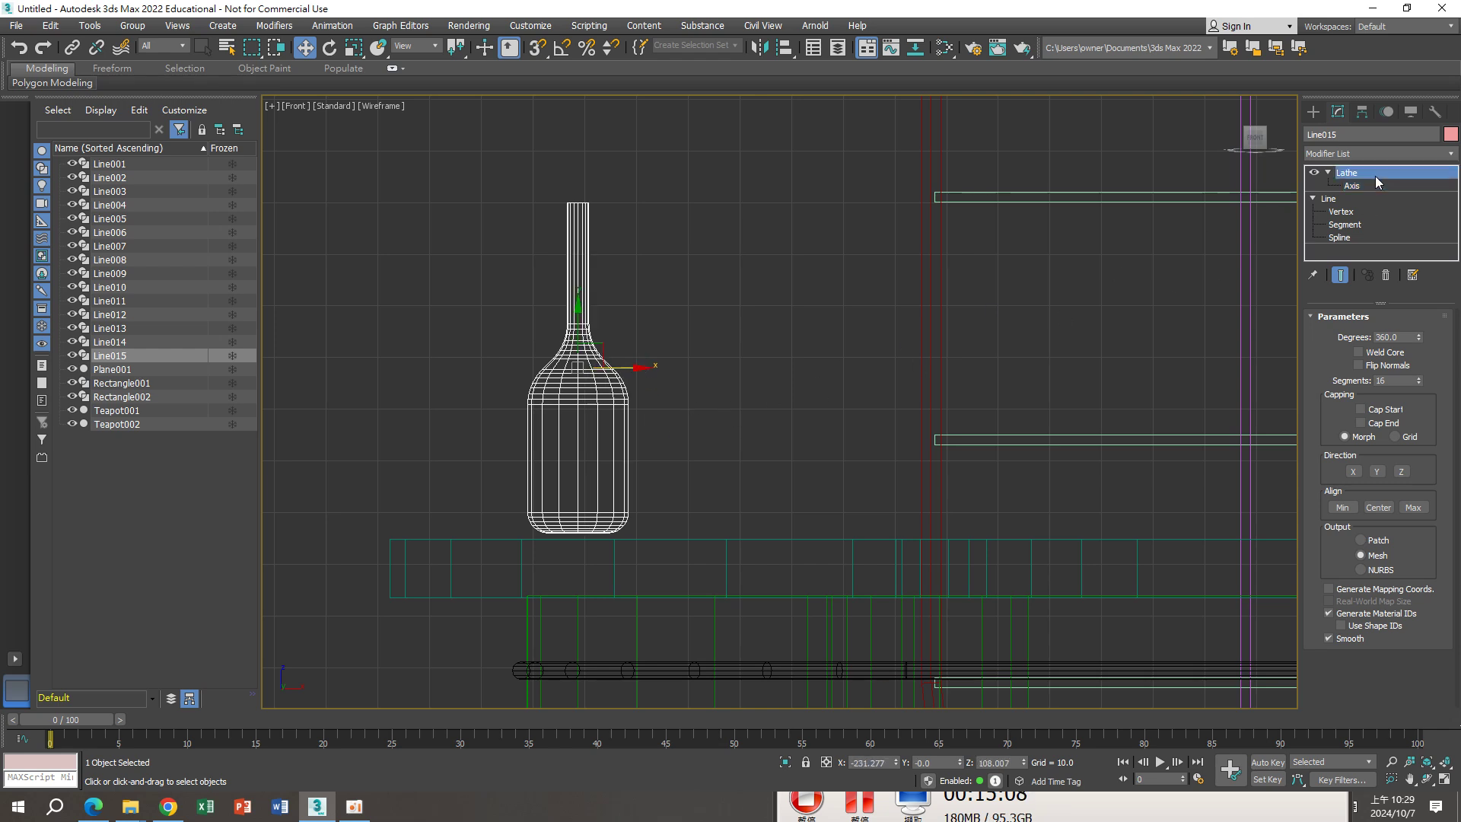
scroll(838, 367, "down", 1)
scroll(837, 365, "down", 4)
Move the bottle onto the counter and lower it slightly to sit on top
key("p")
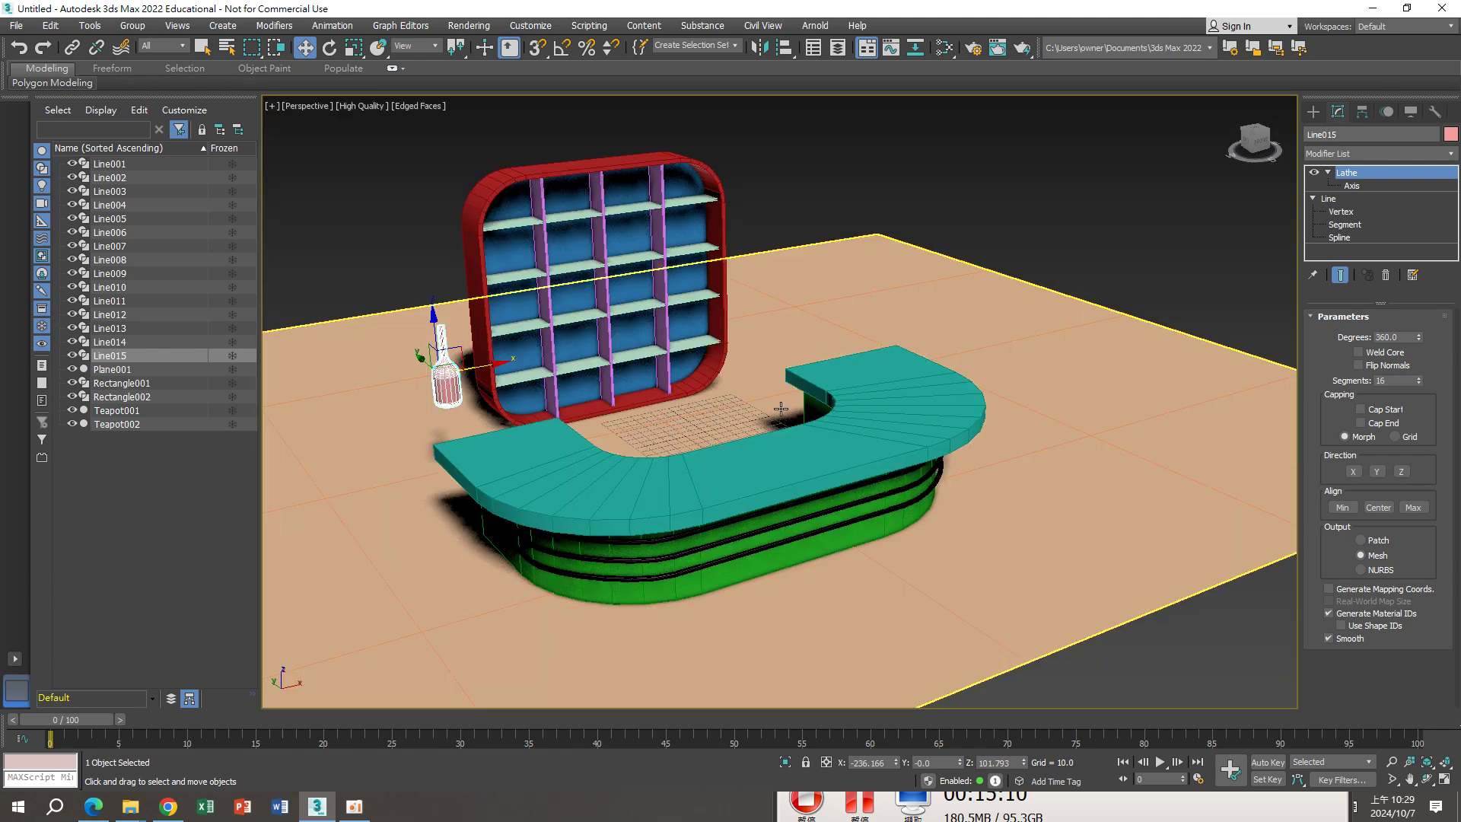
middle_click_drag(837, 363, 375, 404, "alt")
left_click_drag(401, 372, 517, 406)
scroll(409, 375, "up", 5)
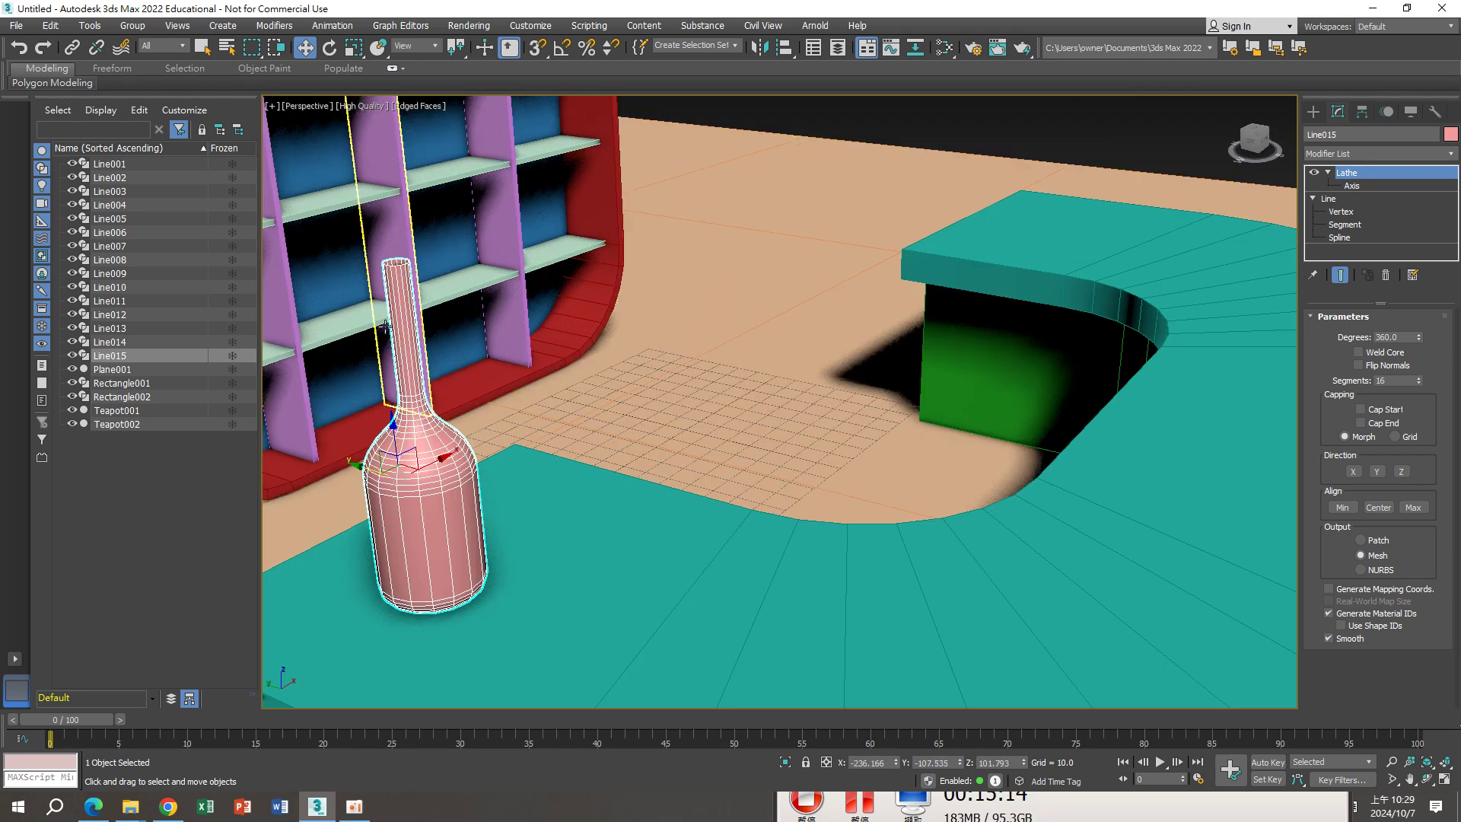
key("f")
scroll(767, 373, "up", 2)
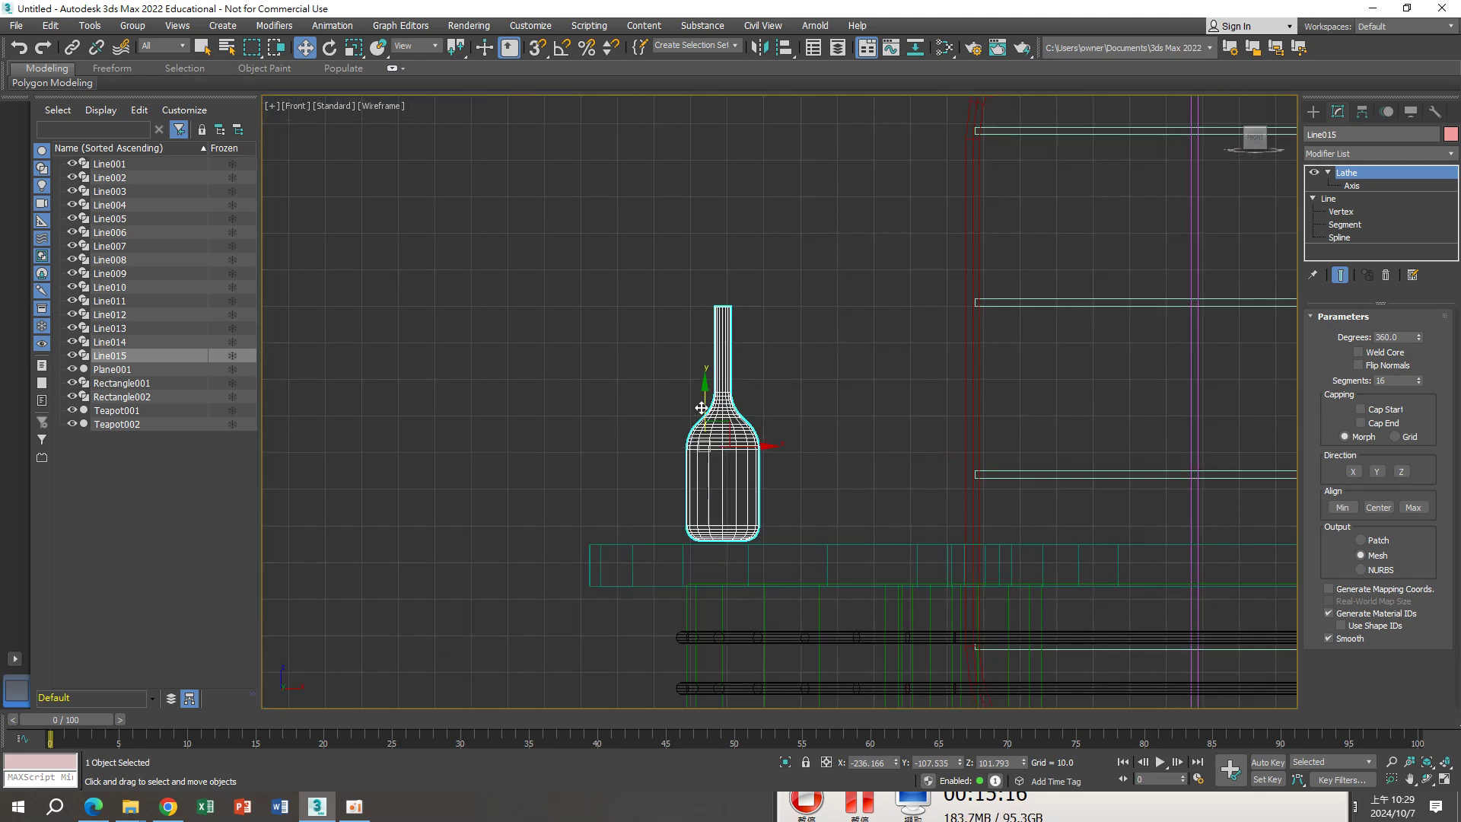
left_click_drag(702, 394, 702, 396)
scroll(736, 322, "up", 1)
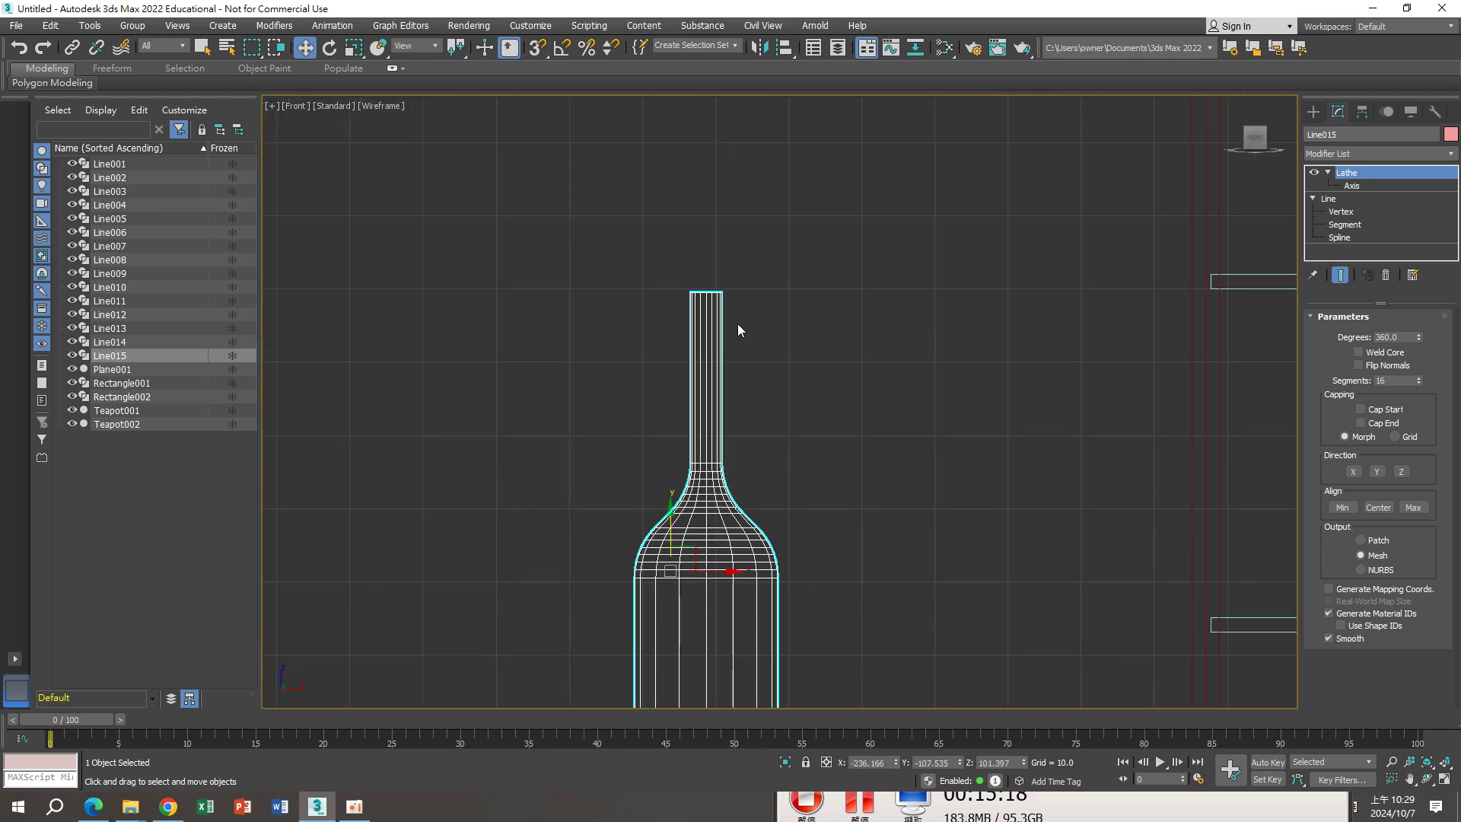
scroll(737, 322, "up", 1)
scroll(737, 322, "up", 1)
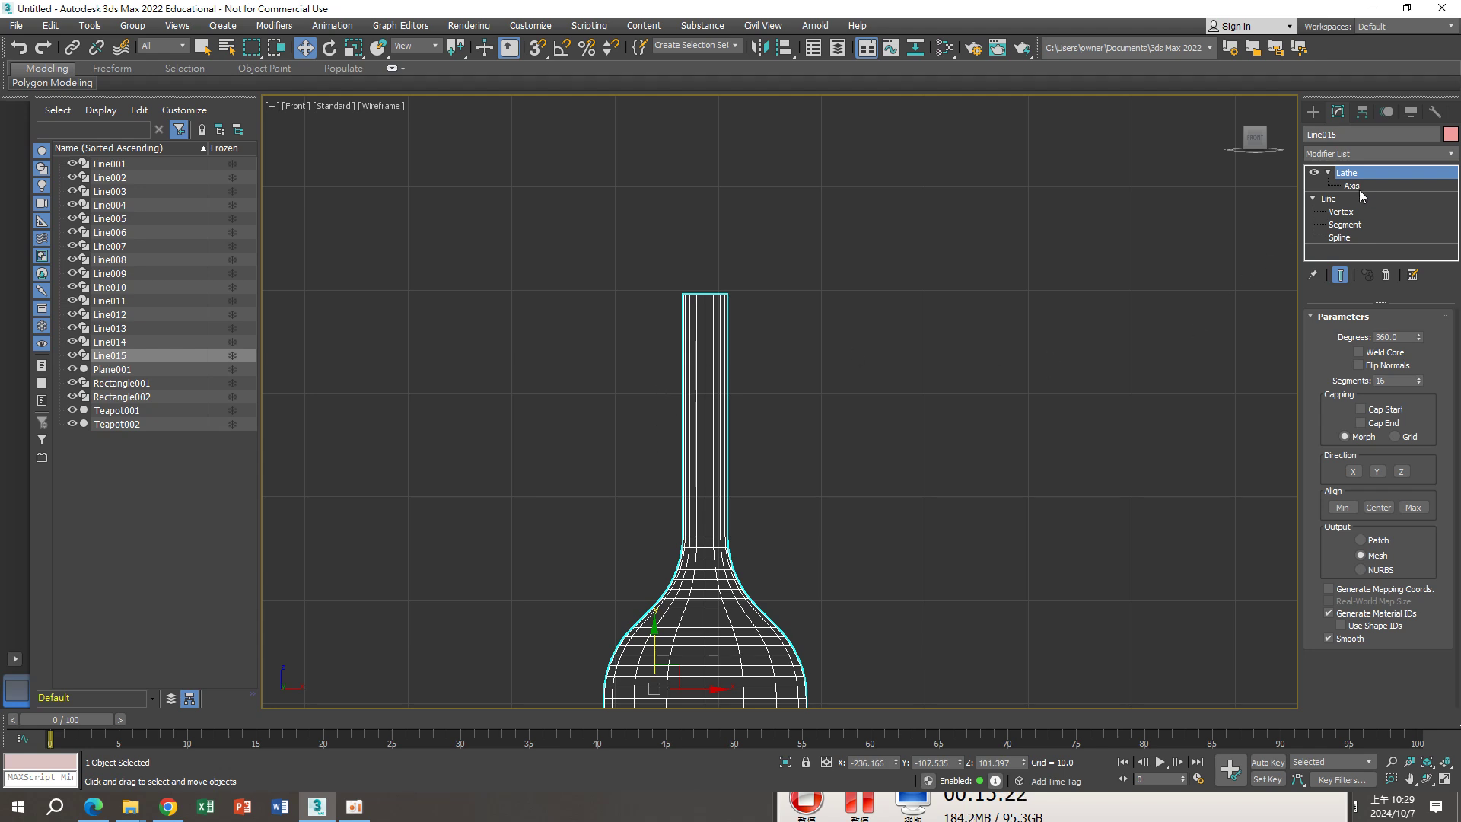
Refine Line015 to add new vertices near the top of the bottle neck
left_click(1342, 211)
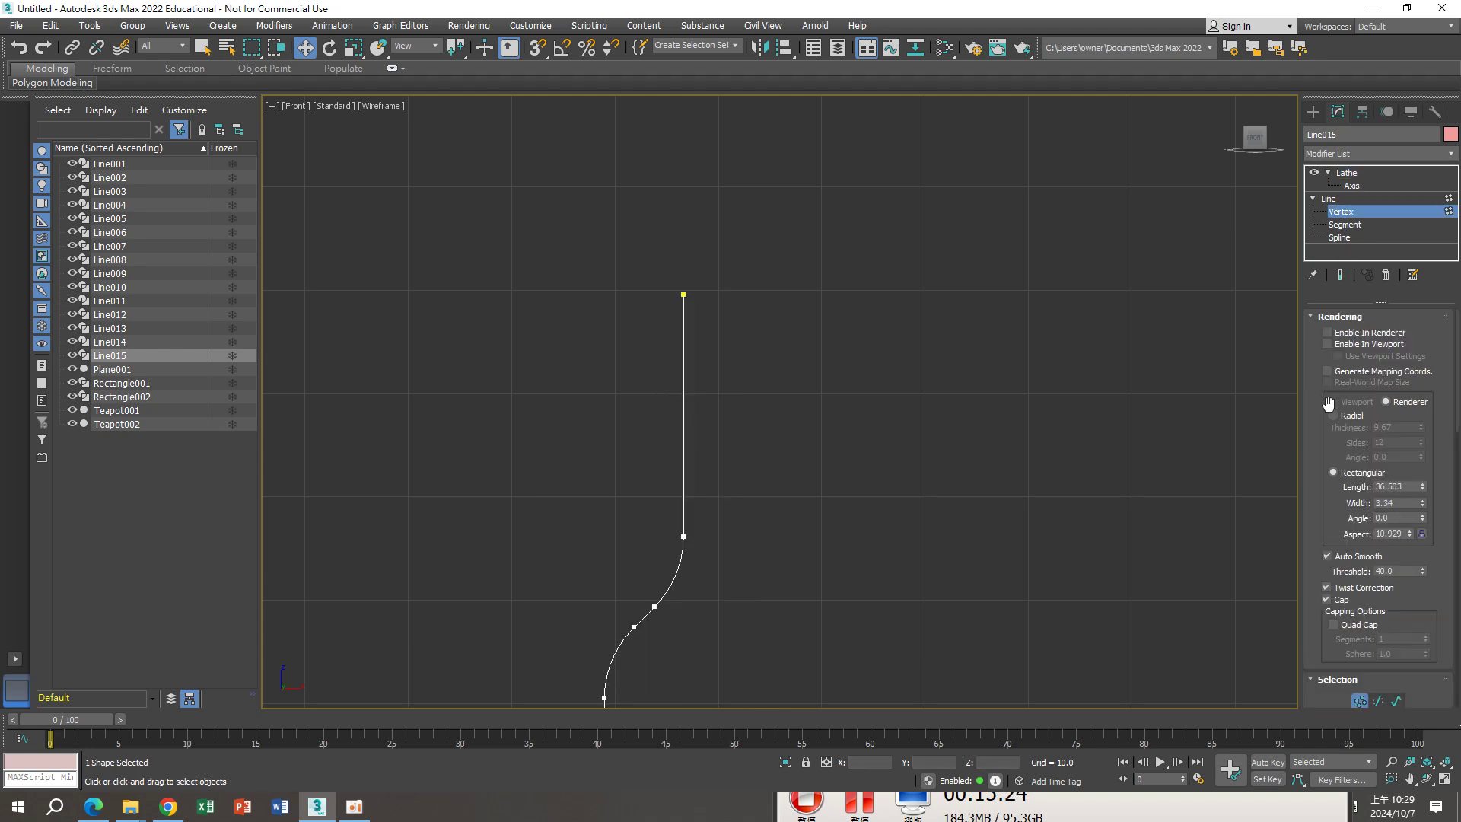
scroll(1316, 457, "down", 2)
scroll(1313, 430, "down", 3)
scroll(1314, 445, "down", 2)
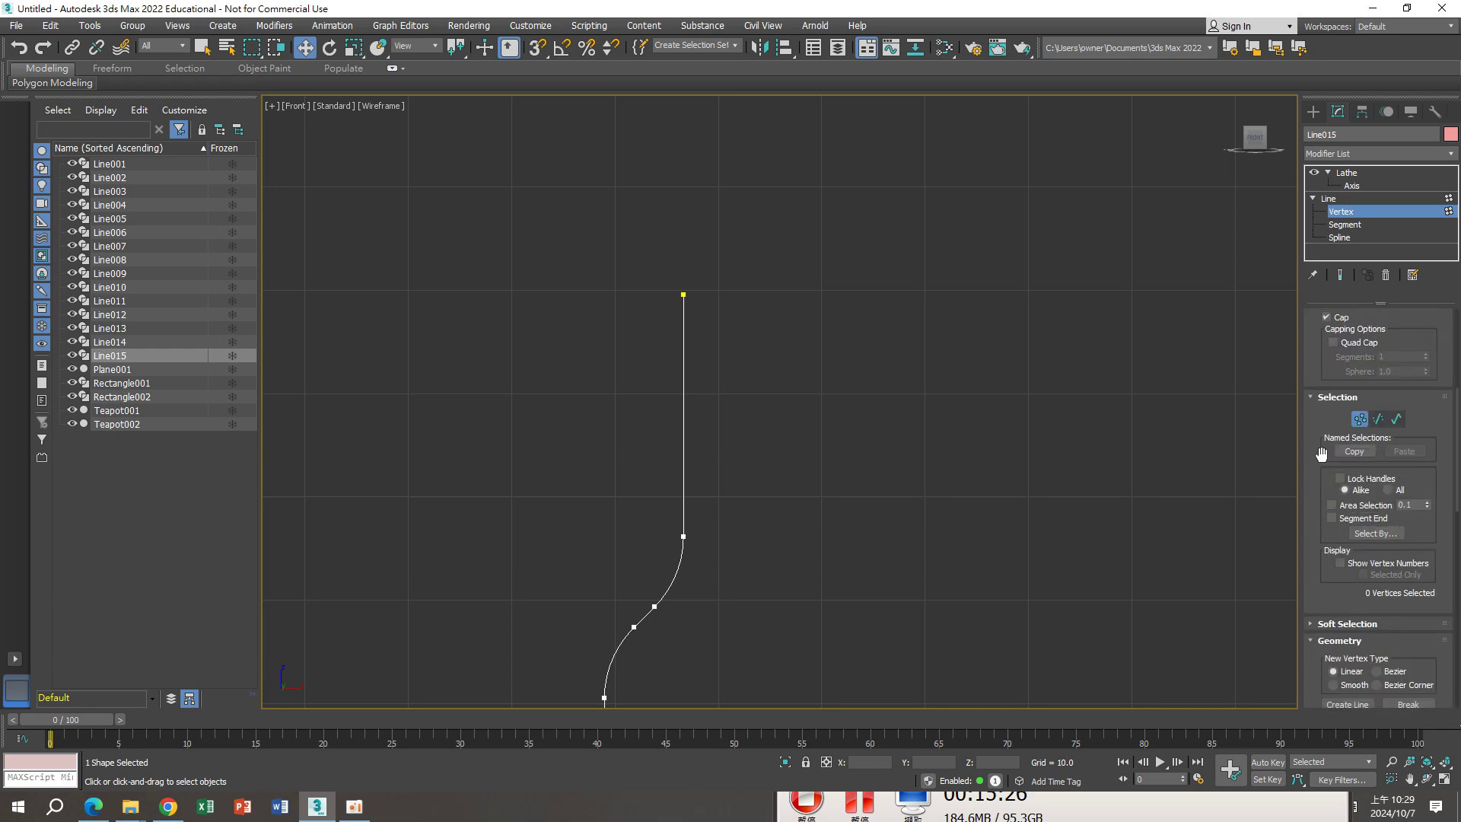
scroll(1321, 479, "down", 2)
scroll(1354, 504, "down", 1)
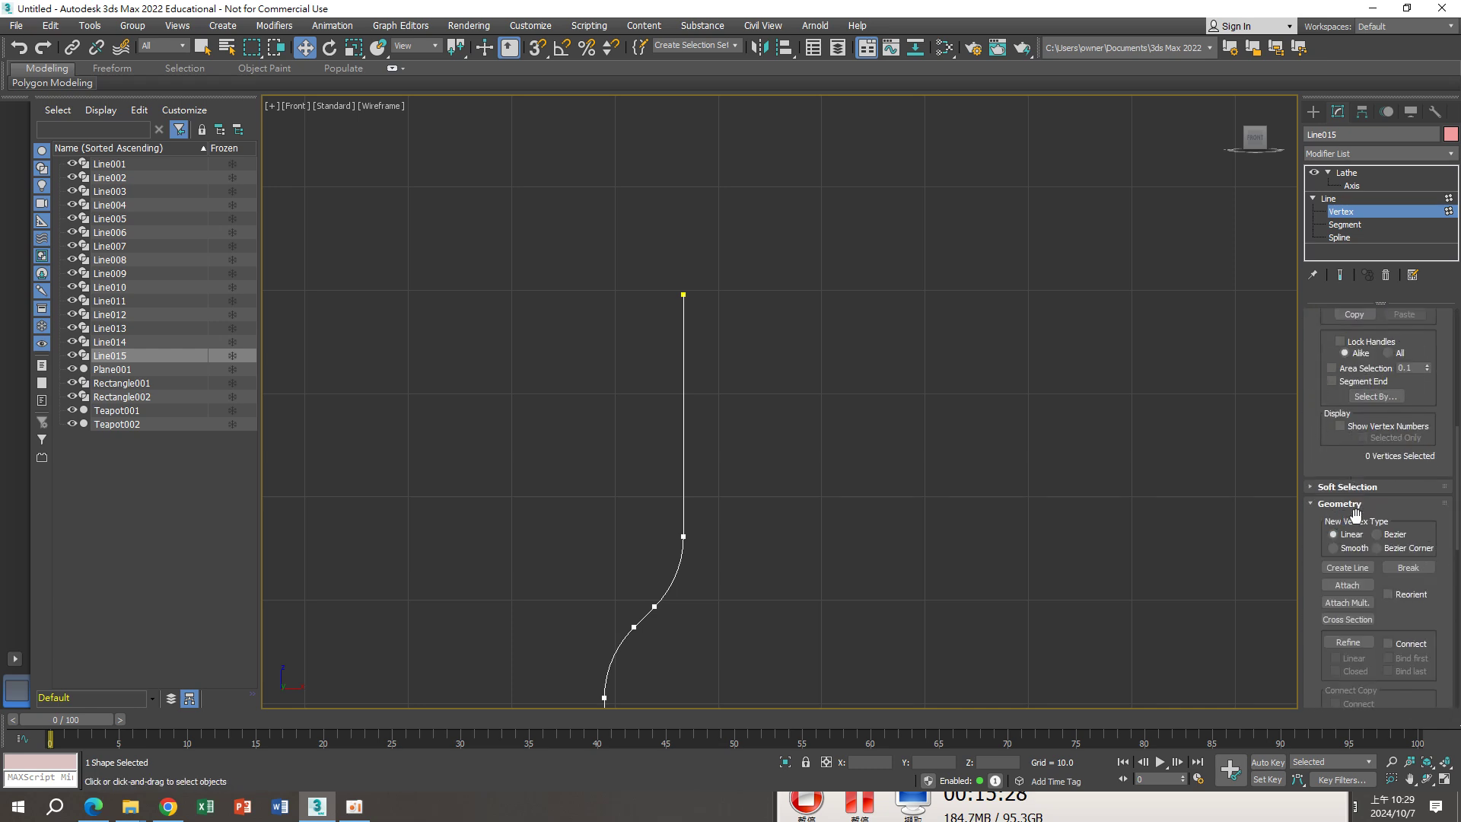
scroll(1352, 521, "down", 1)
scroll(1353, 525, "down", 2)
scroll(1355, 528, "down", 1)
scroll(1355, 528, "down", 1)
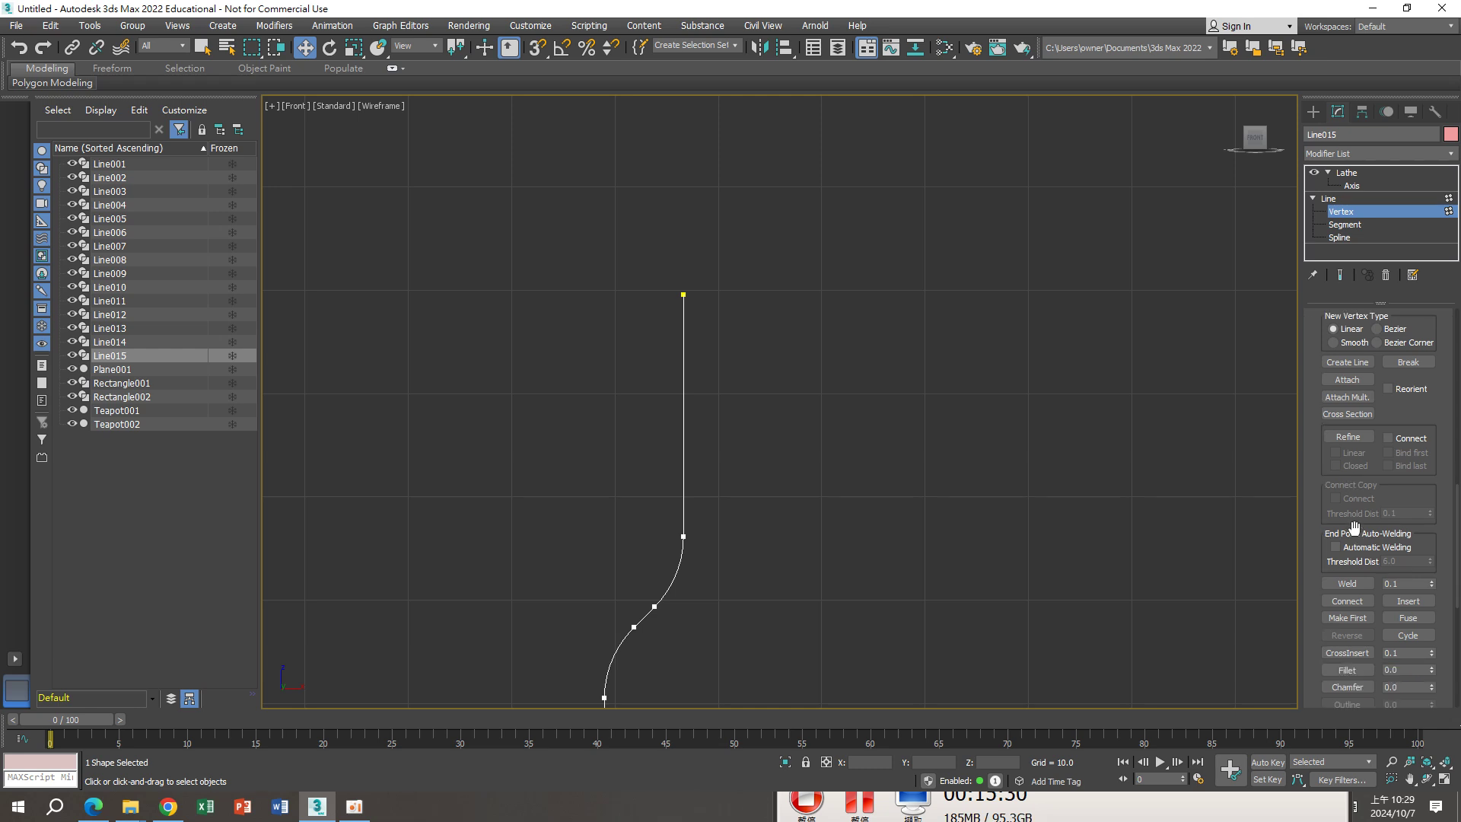
scroll(1355, 533, "down", 1)
scroll(1355, 528, "up", 1)
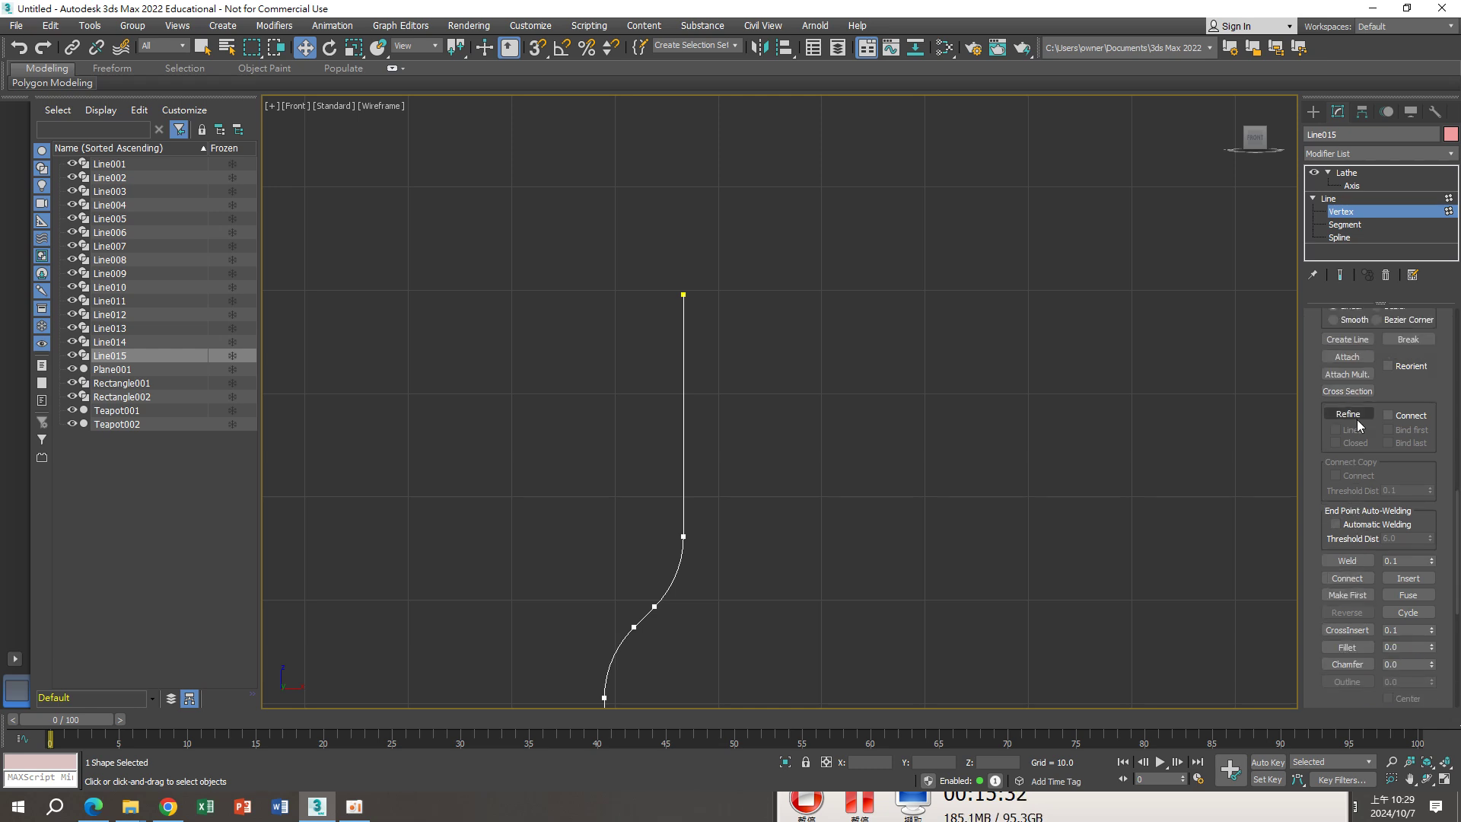
left_click(1335, 422)
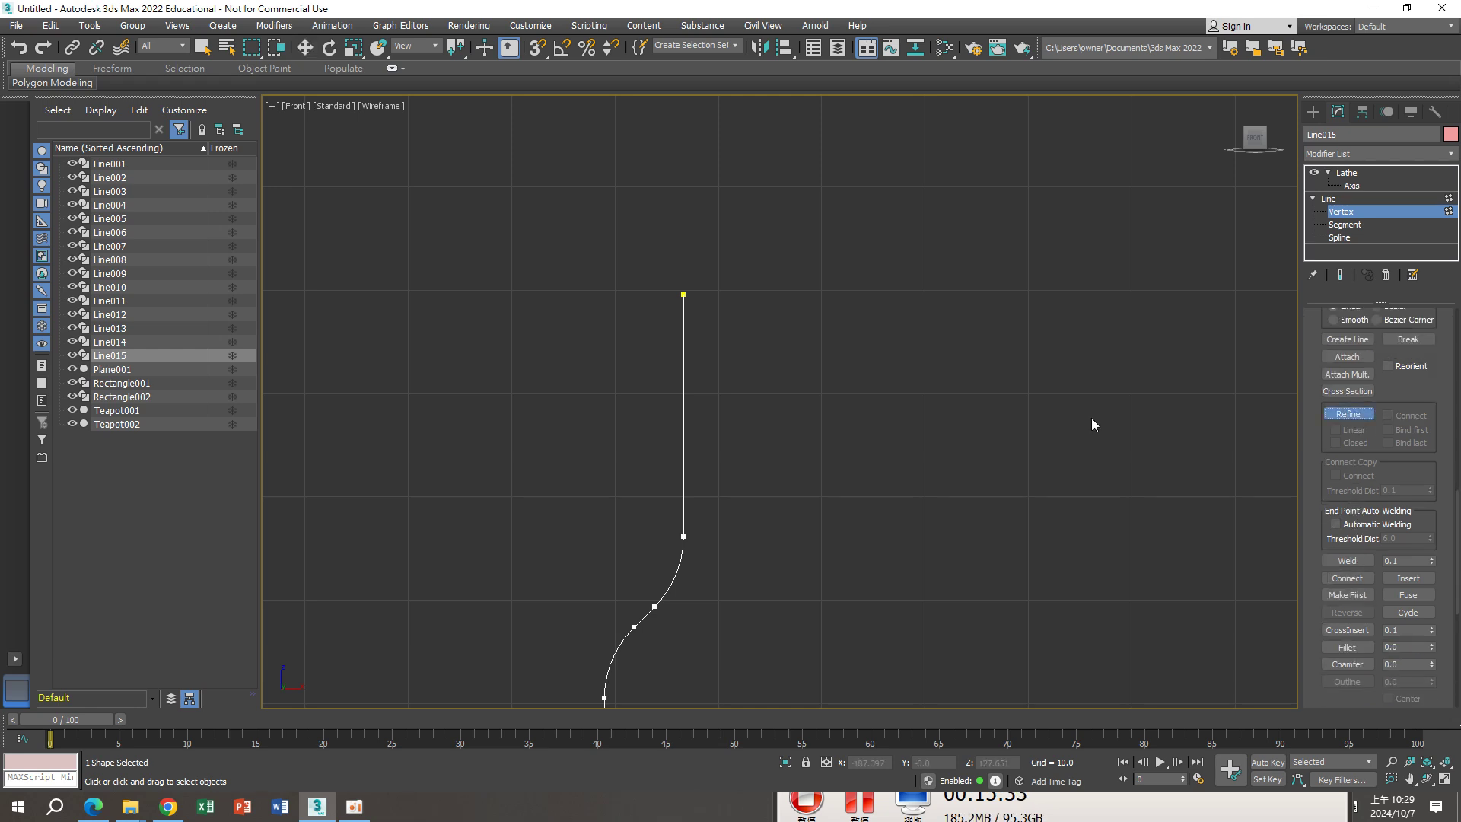
scroll(687, 341, "up", 2)
left_click(688, 337)
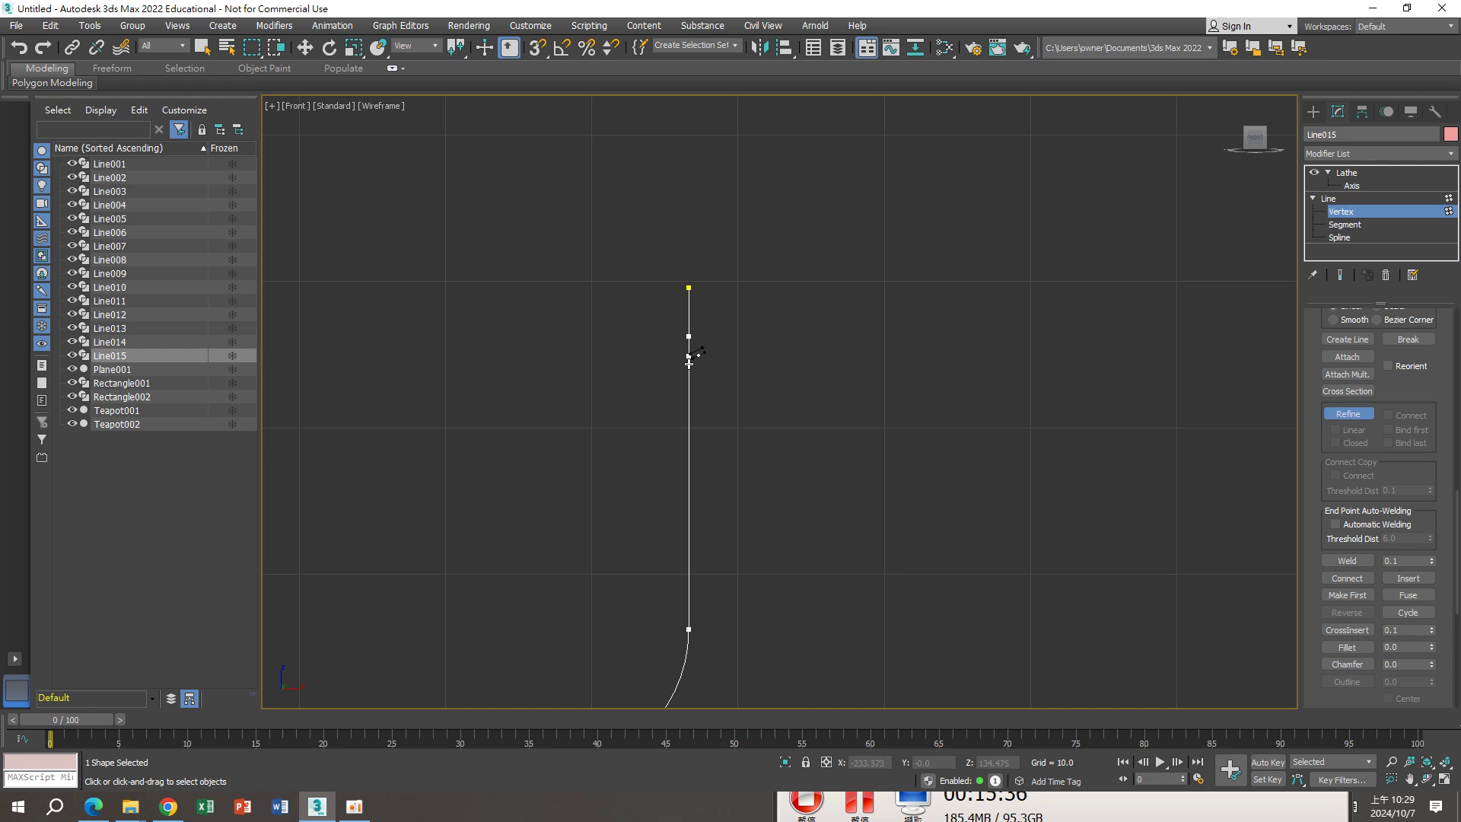
left_click(688, 382)
Push the middle new neck vertex outward in X to form a lip bulge
key("w")
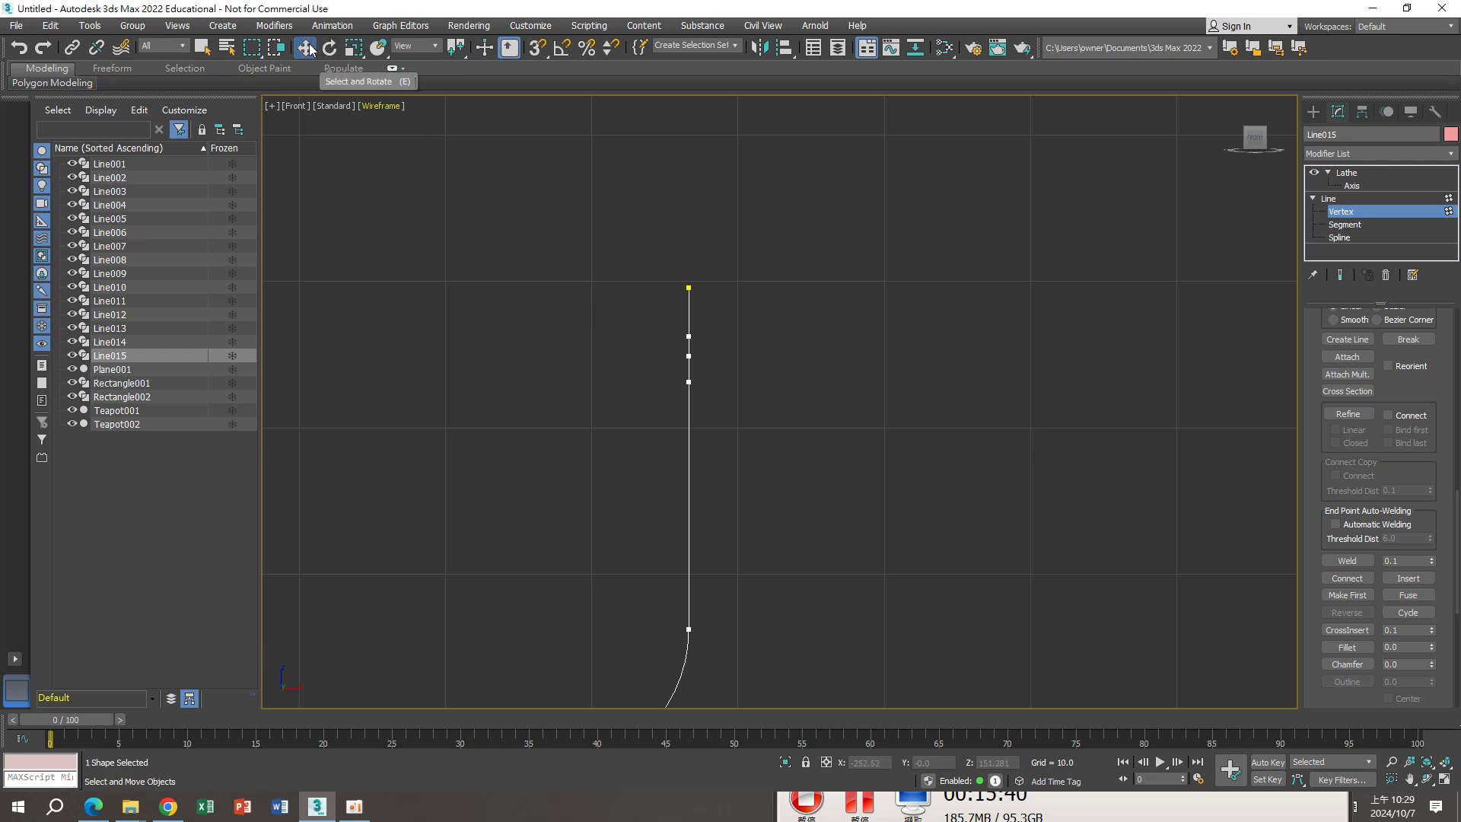
left_click_drag(662, 326, 728, 391)
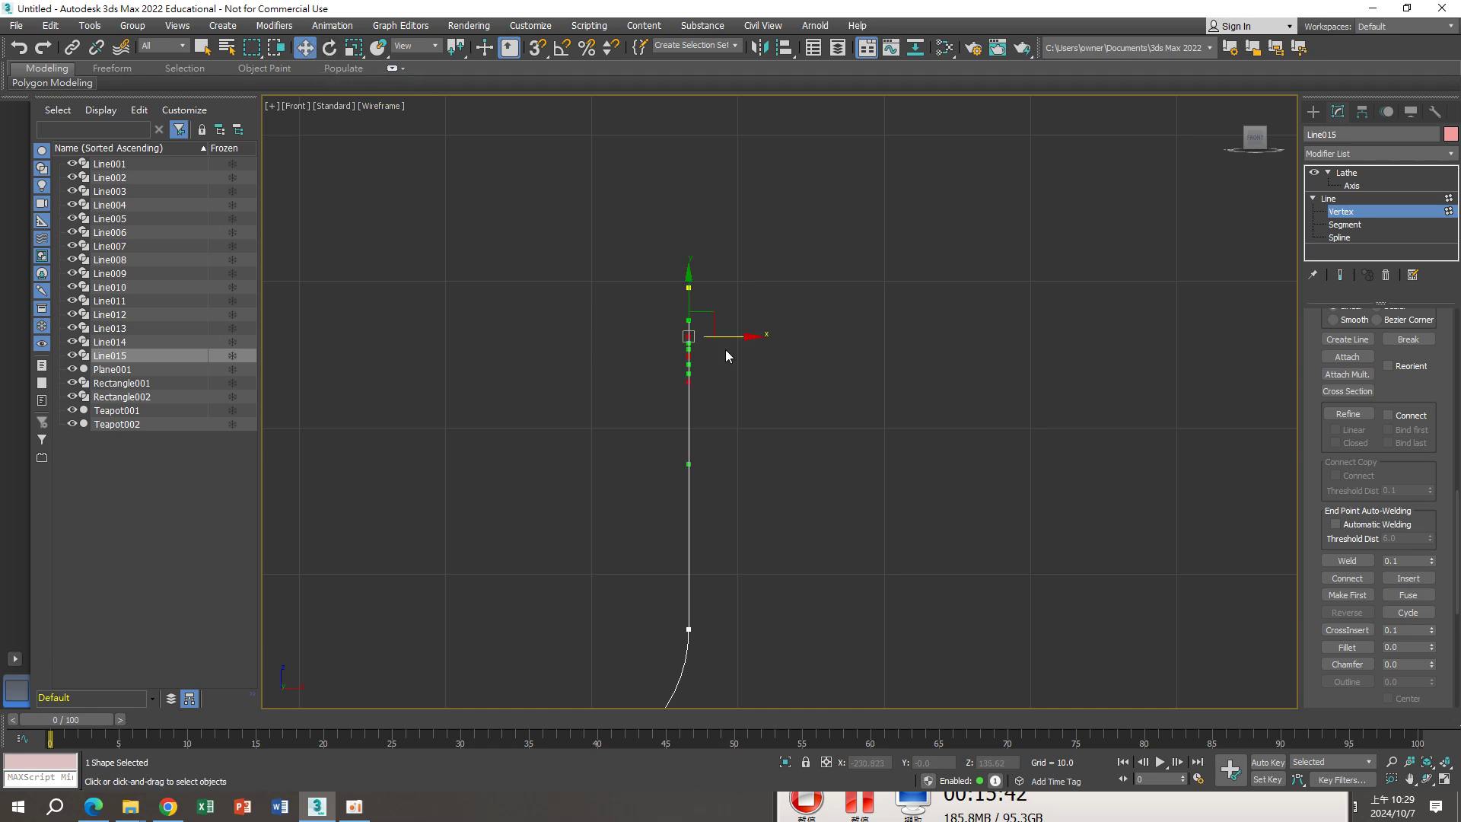
left_click_drag(742, 336, 738, 335)
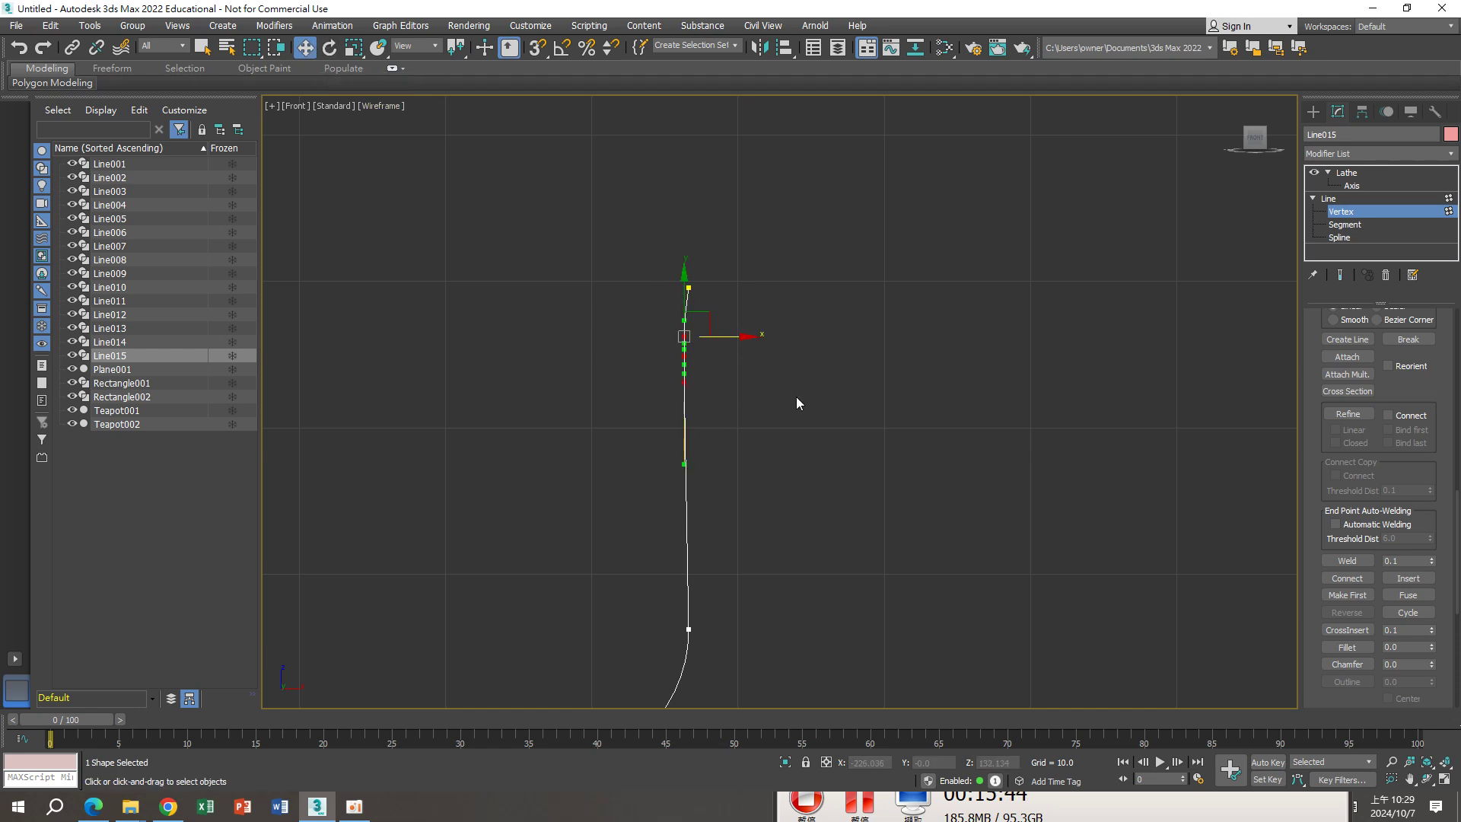
key("ctrl+z")
key("ctrl+z")
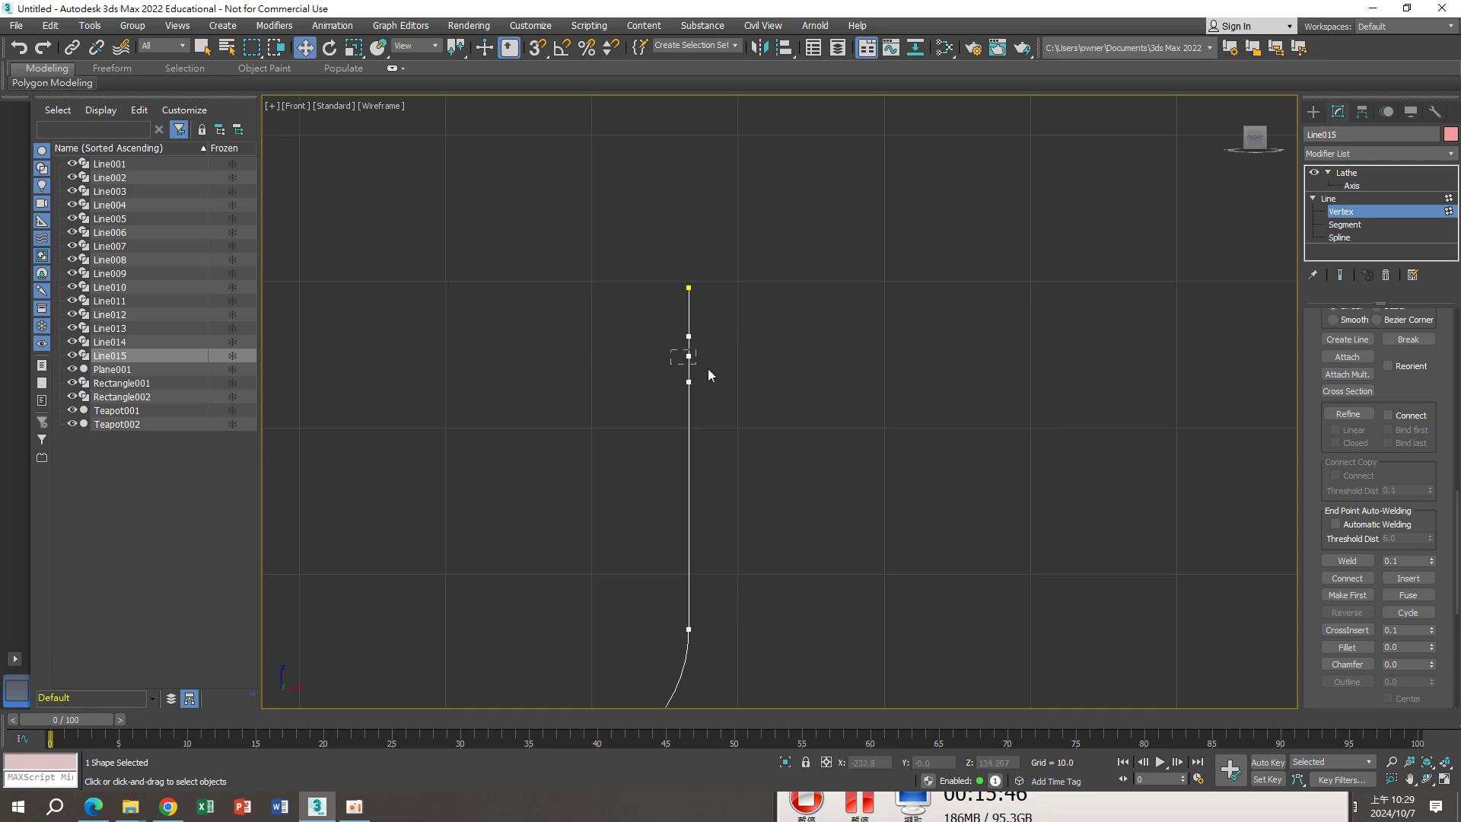
left_click(689, 356)
left_click_drag(728, 356, 702, 358)
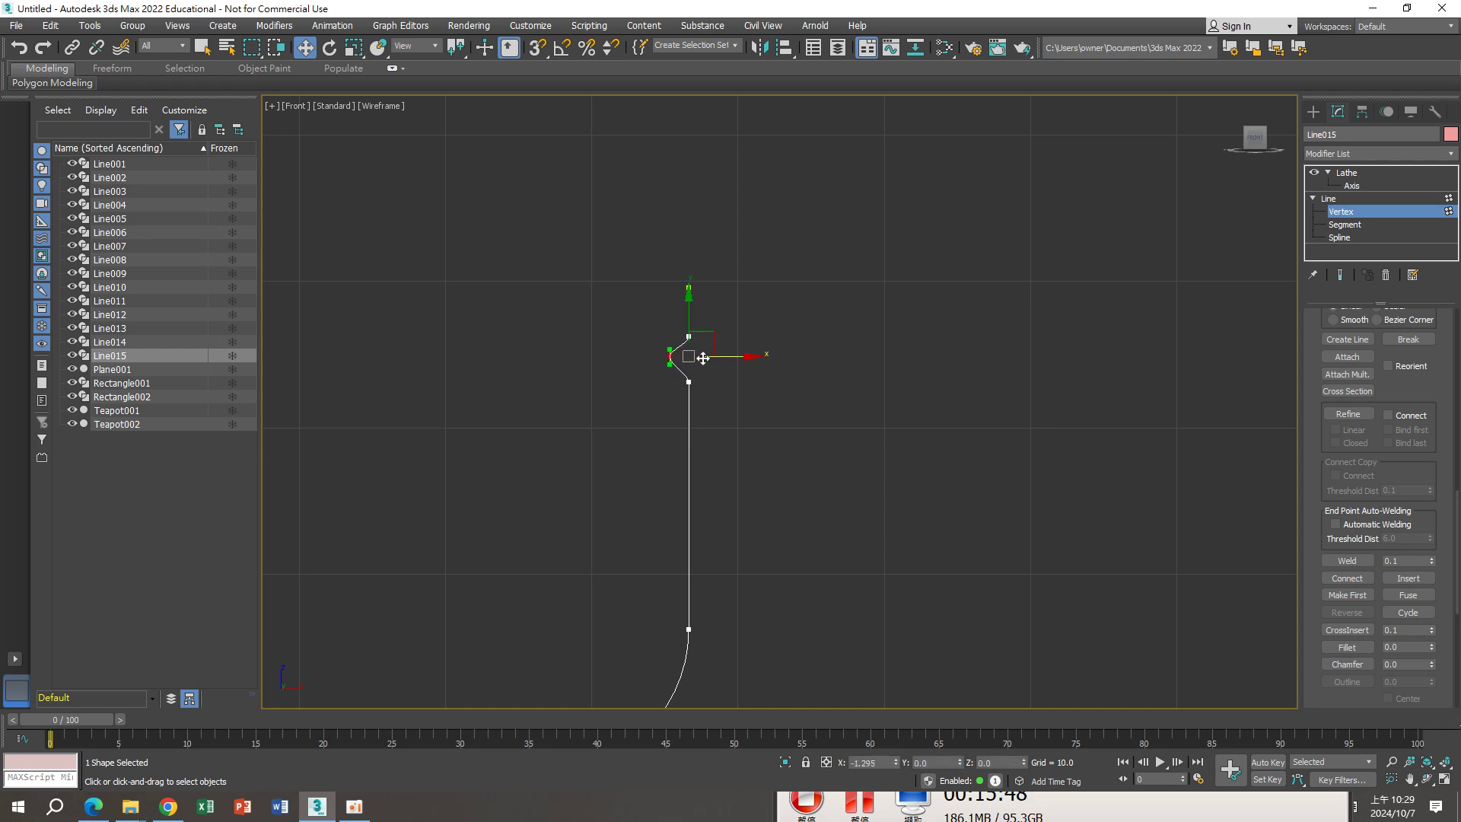
left_click(770, 318)
left_click(689, 336)
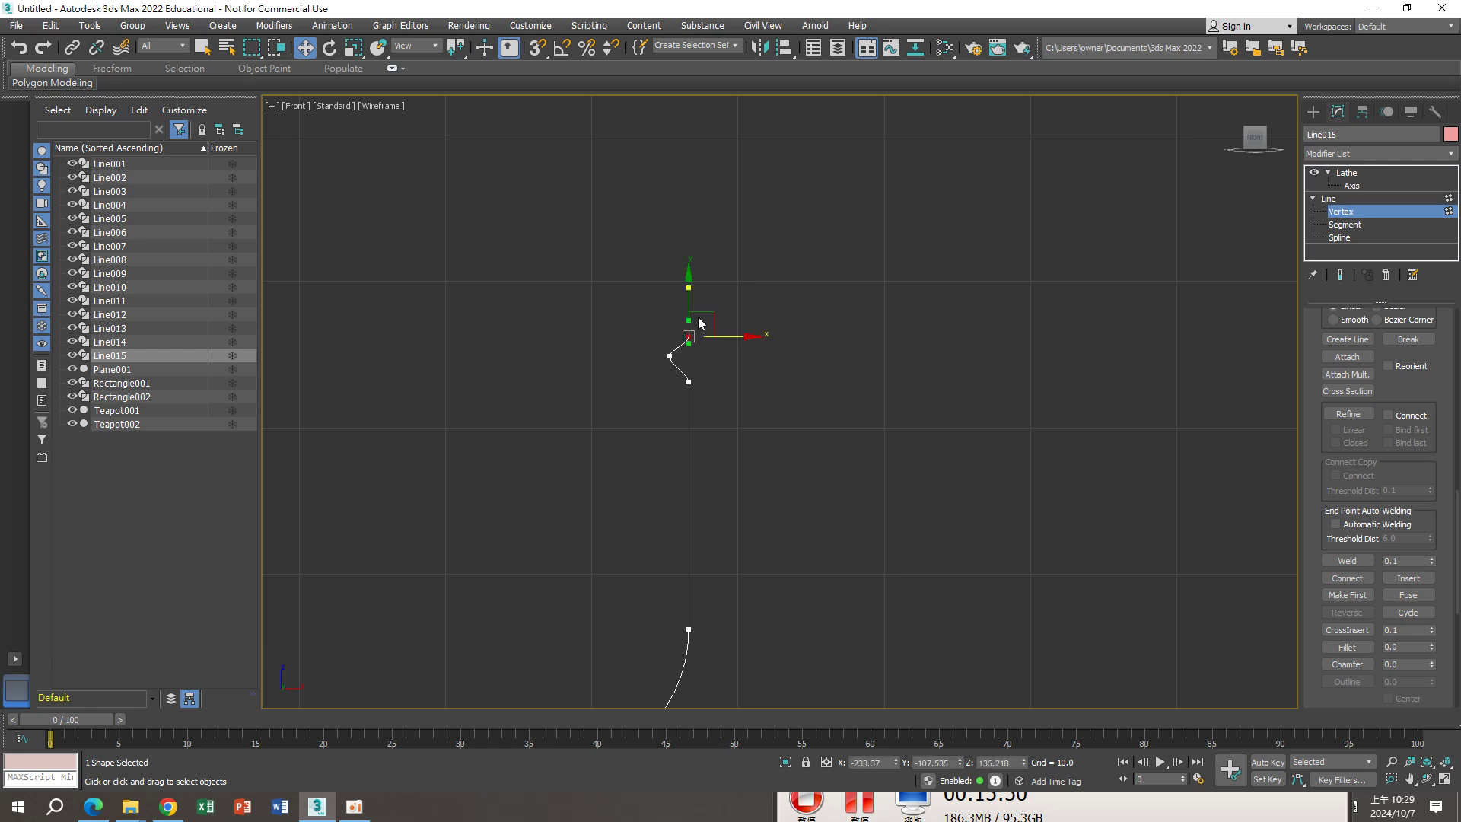
left_click(1362, 198)
Check the lathed bottle with its new lip in Perspective and Front views
left_click(1347, 173)
scroll(930, 304, "up", 2)
scroll(764, 317, "up", 2)
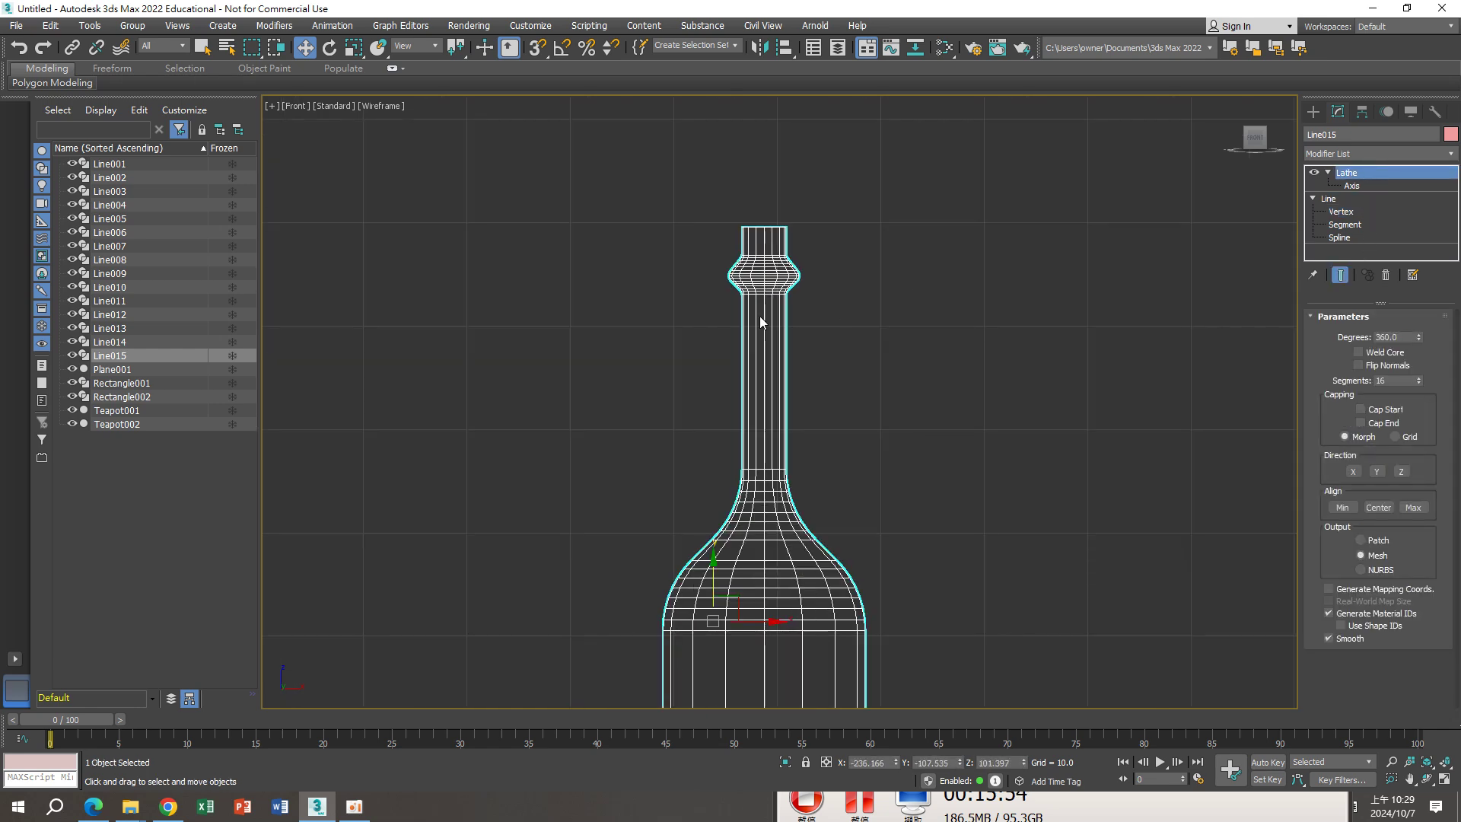
scroll(767, 270, "down", 3)
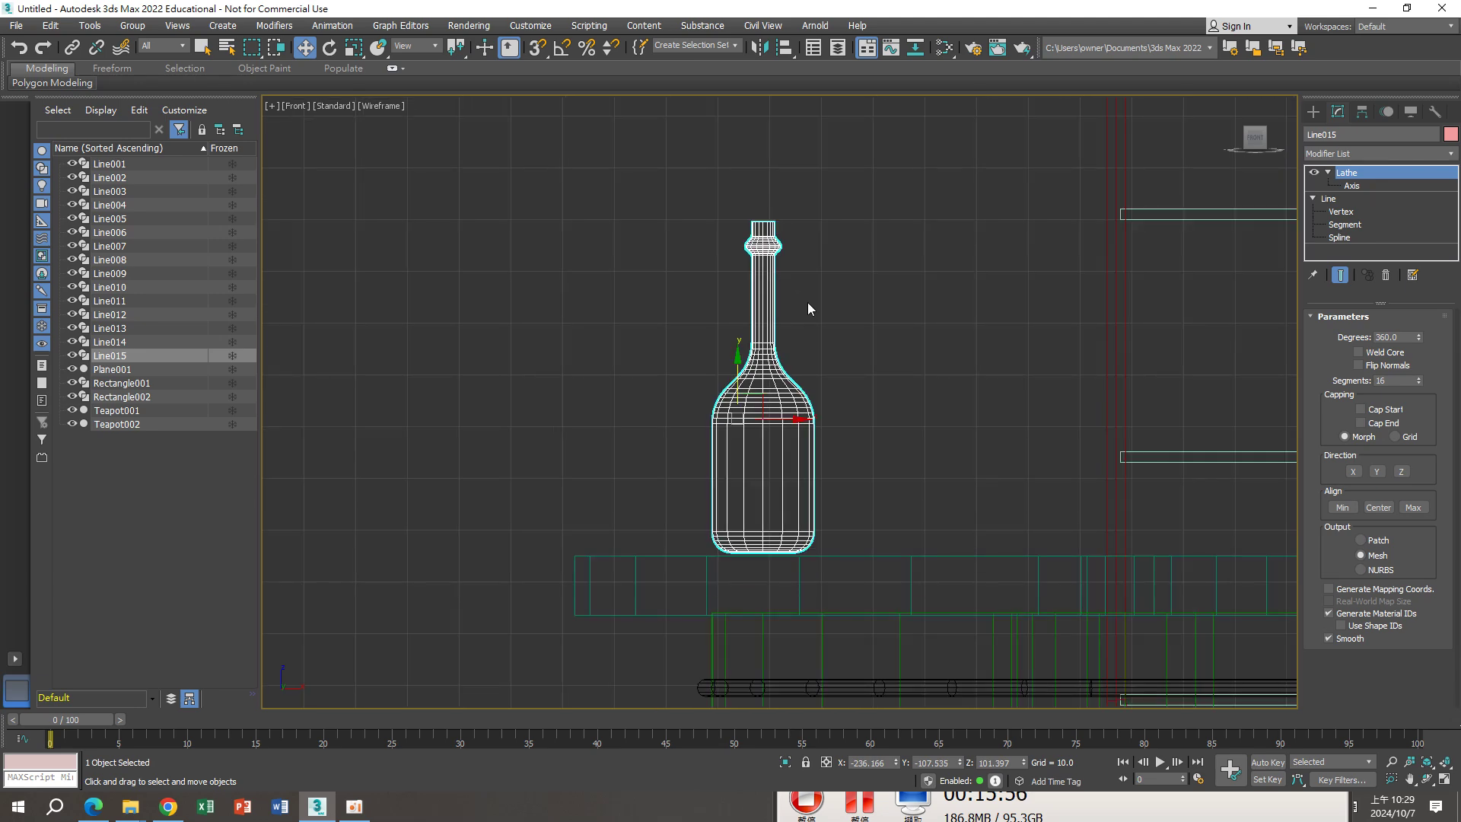
key("p")
key("f")
middle_click_drag(795, 377, 609, 359)
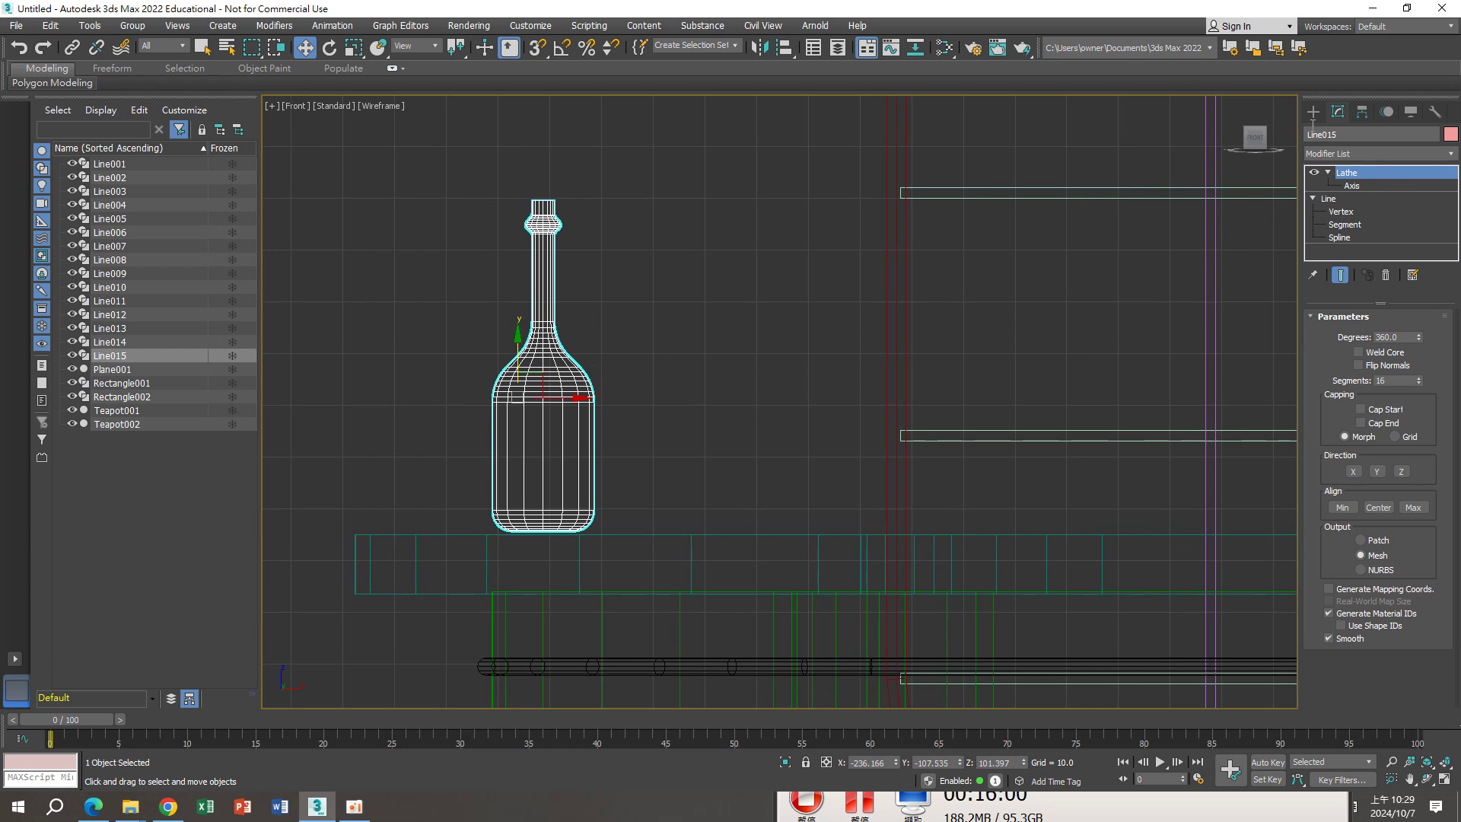
Draw the six-point goblet half-profile Line016 beside the bottle
left_click(1313, 113)
left_click(1348, 230)
middle_click_drag(653, 415, 650, 437)
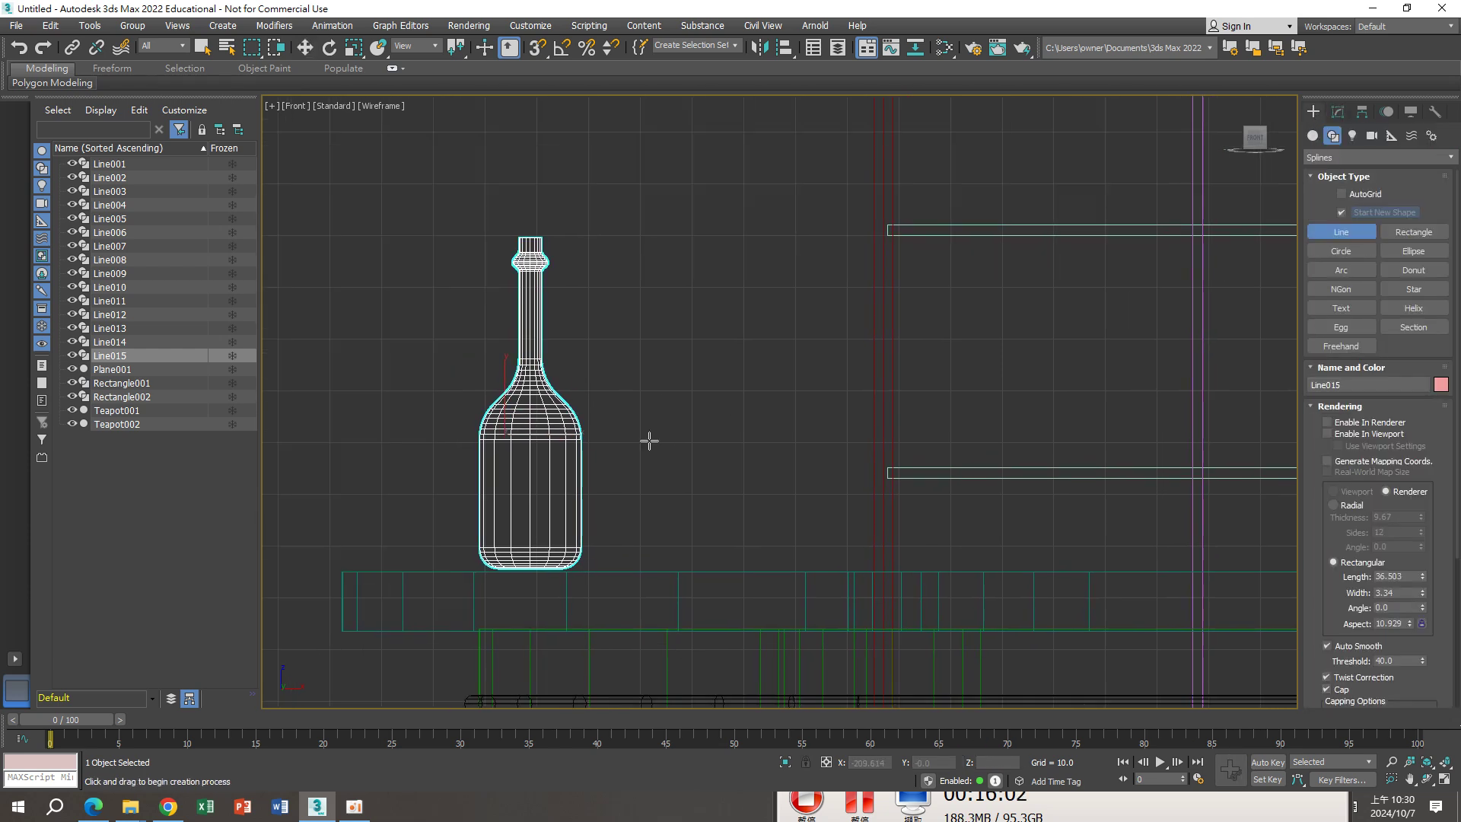
left_click(611, 358)
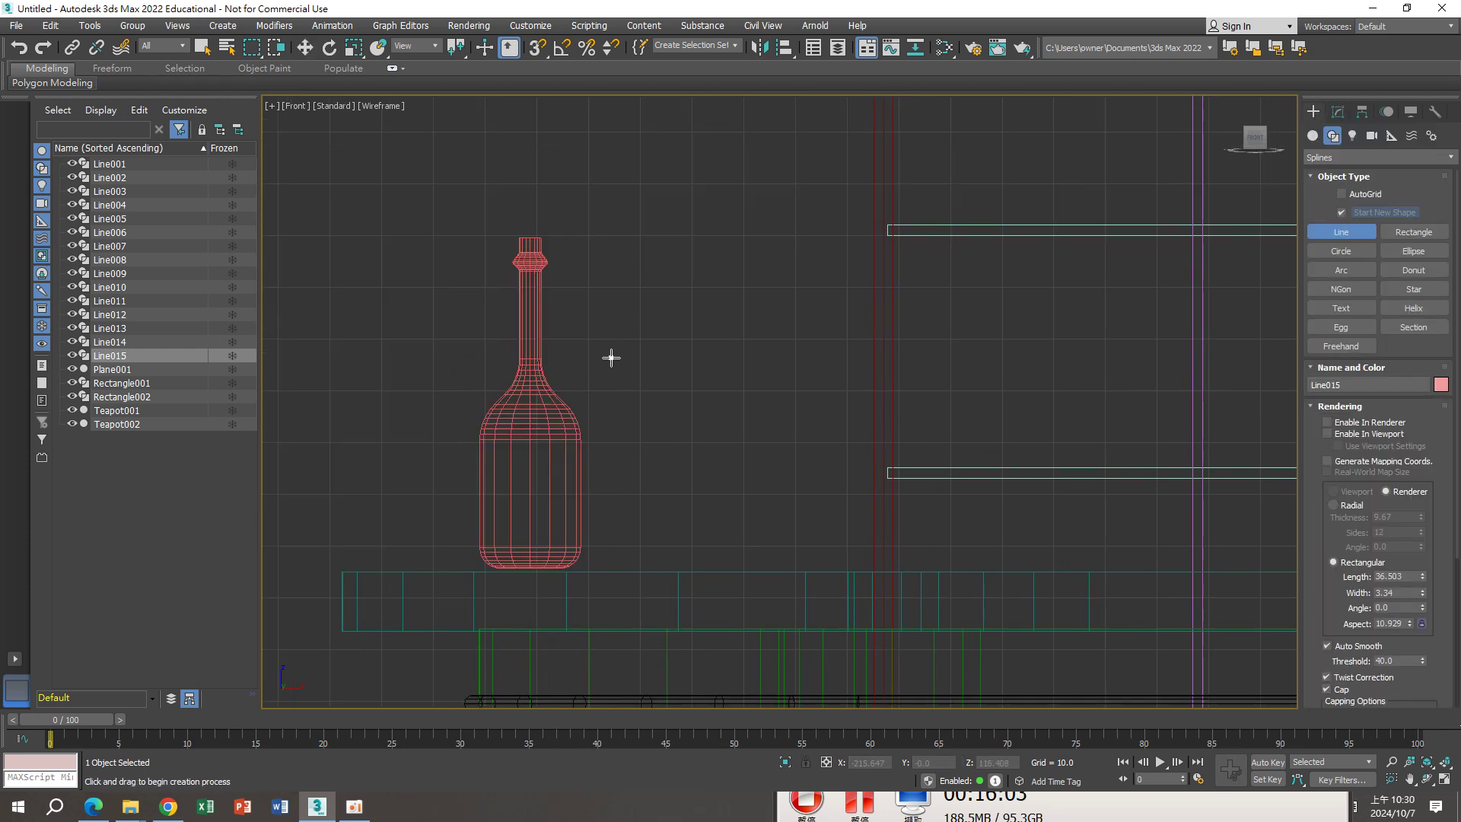
left_click(633, 436)
left_click(670, 466)
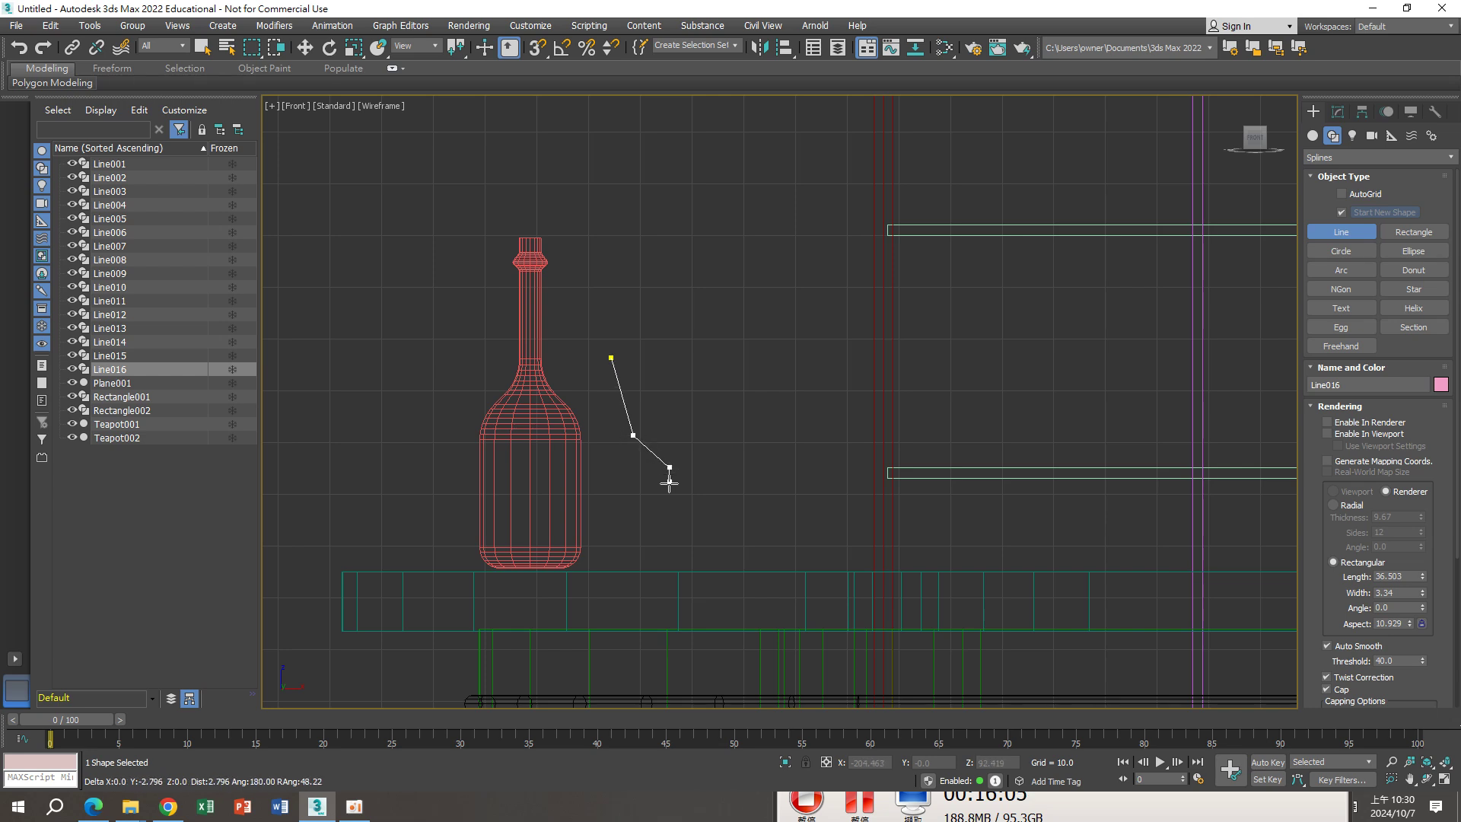
left_click(670, 551)
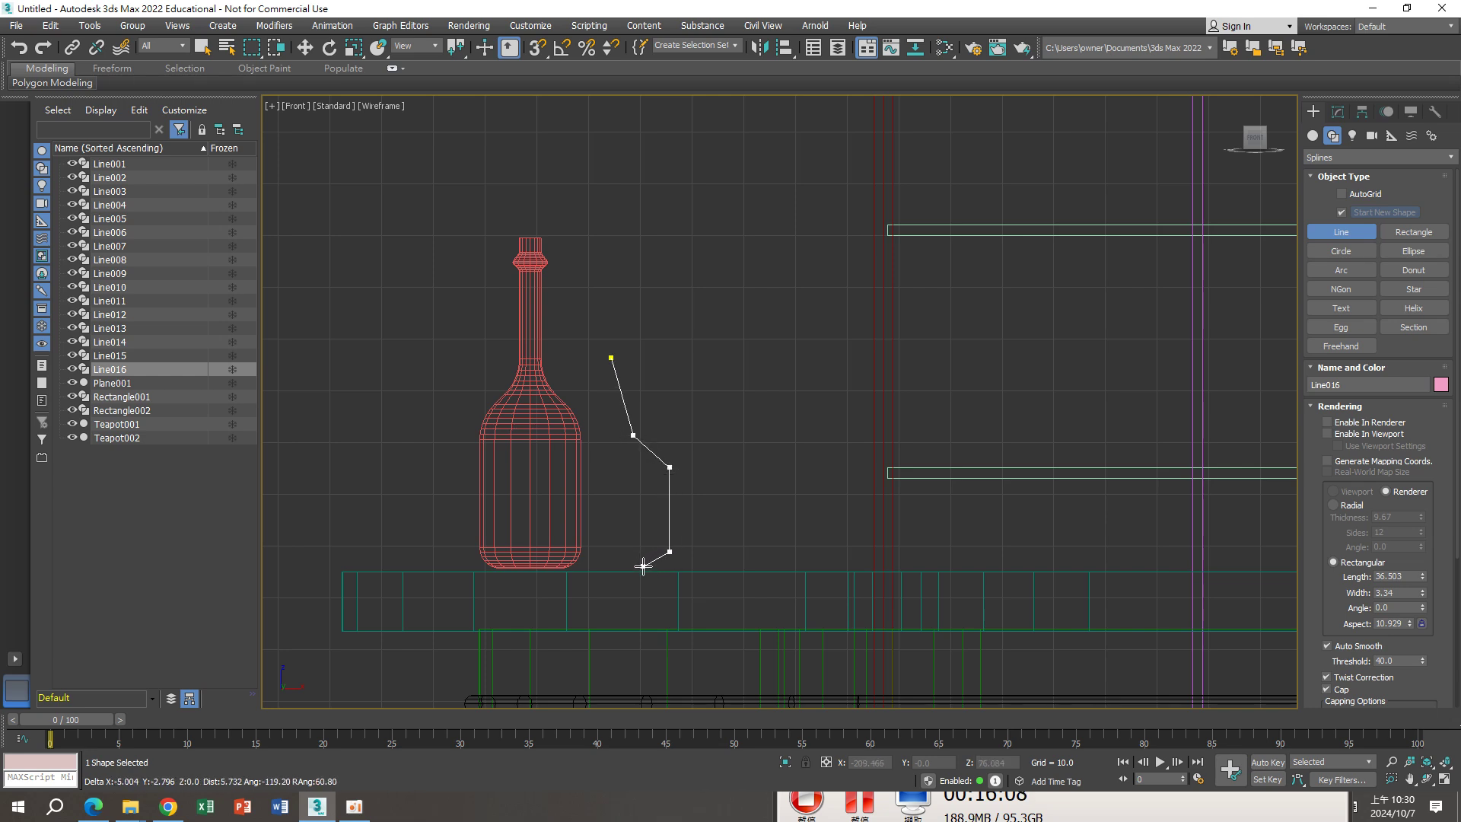
left_click(650, 565)
left_click(669, 565)
right_click(670, 565)
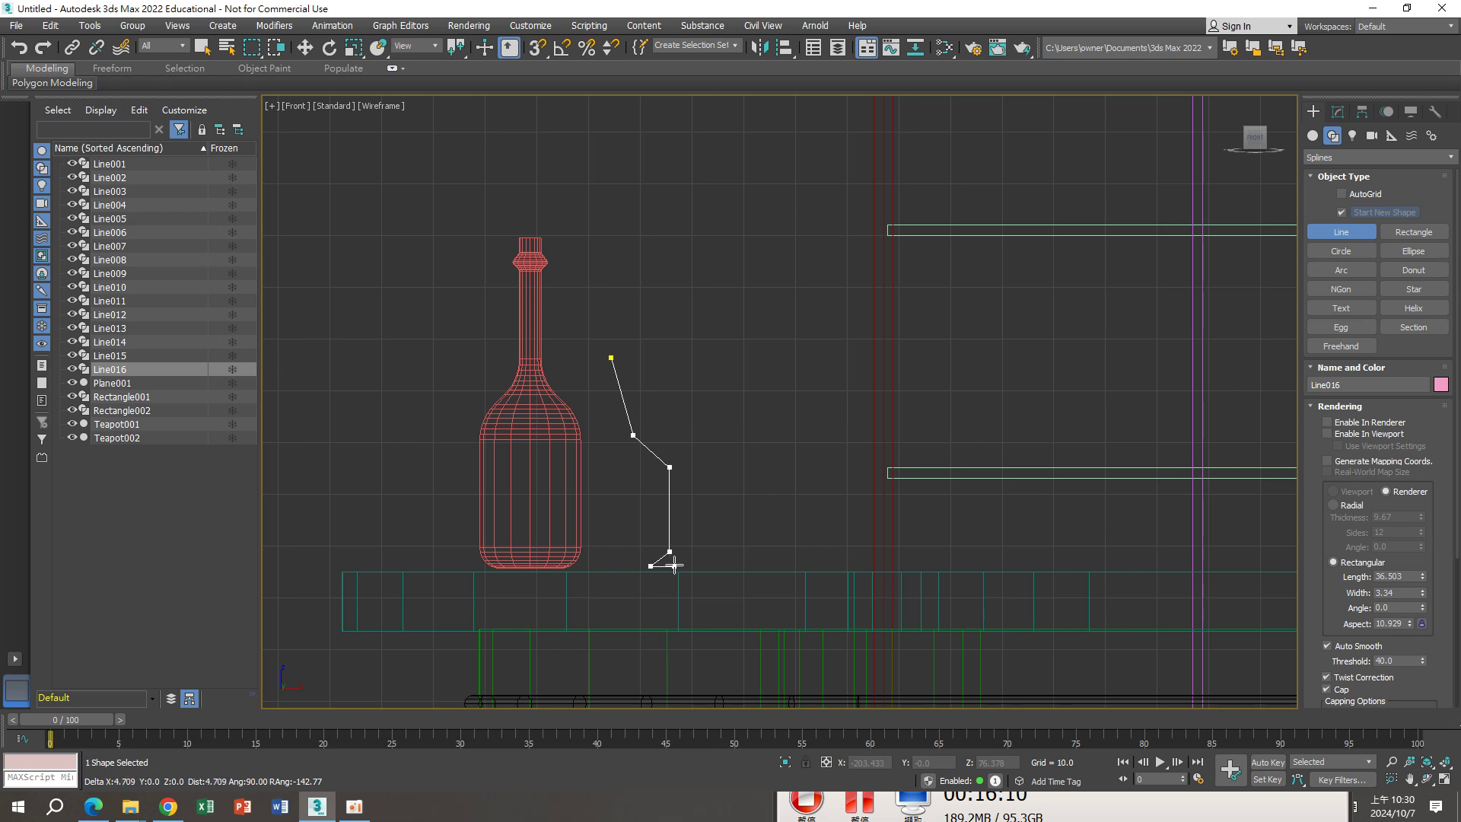
Enter Line016's sub-object editing, trying Segment level before returning to Vertex
key("w")
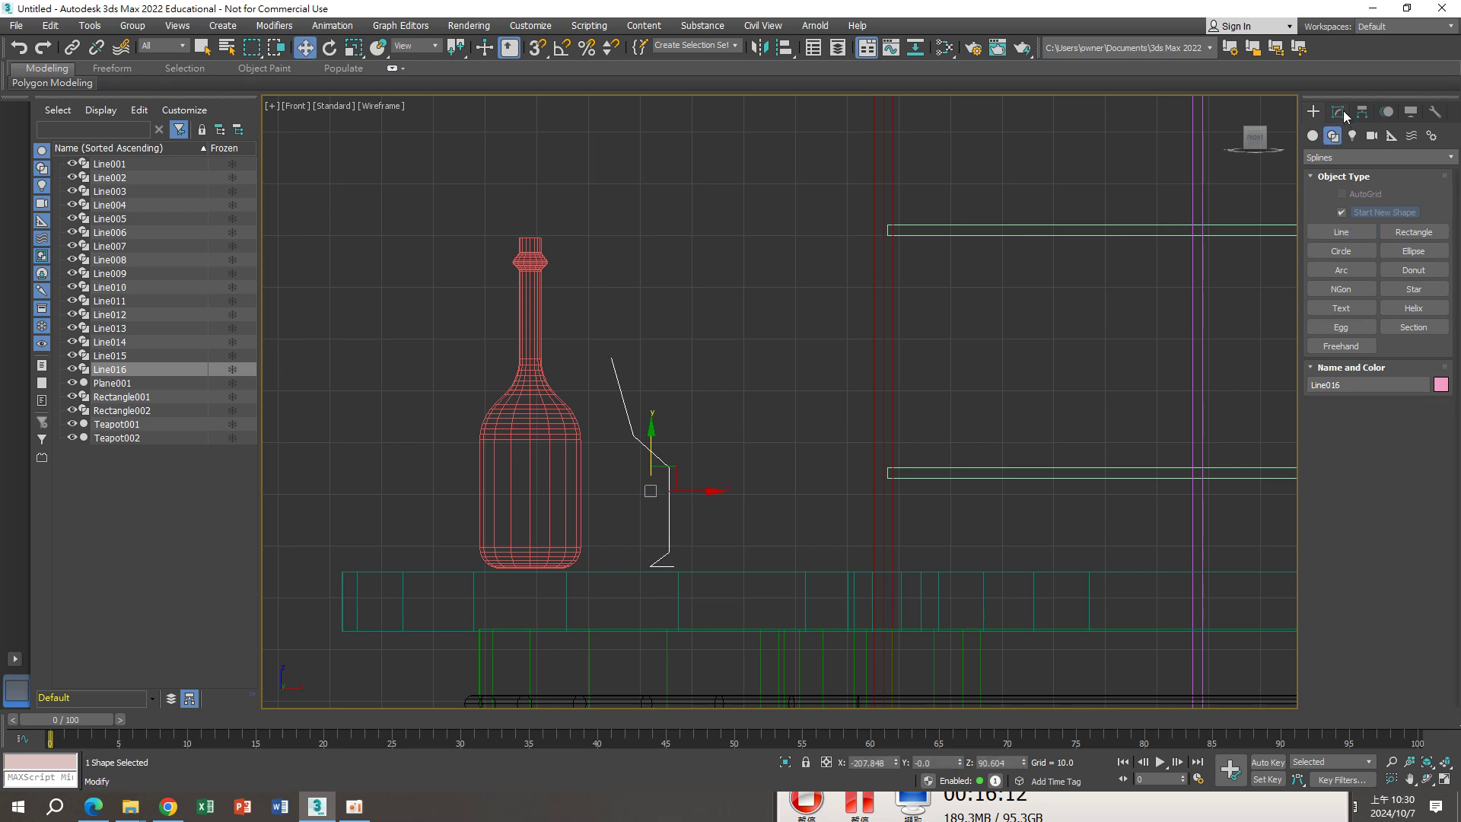
left_click(1338, 112)
scroll(1313, 341, "down", 2)
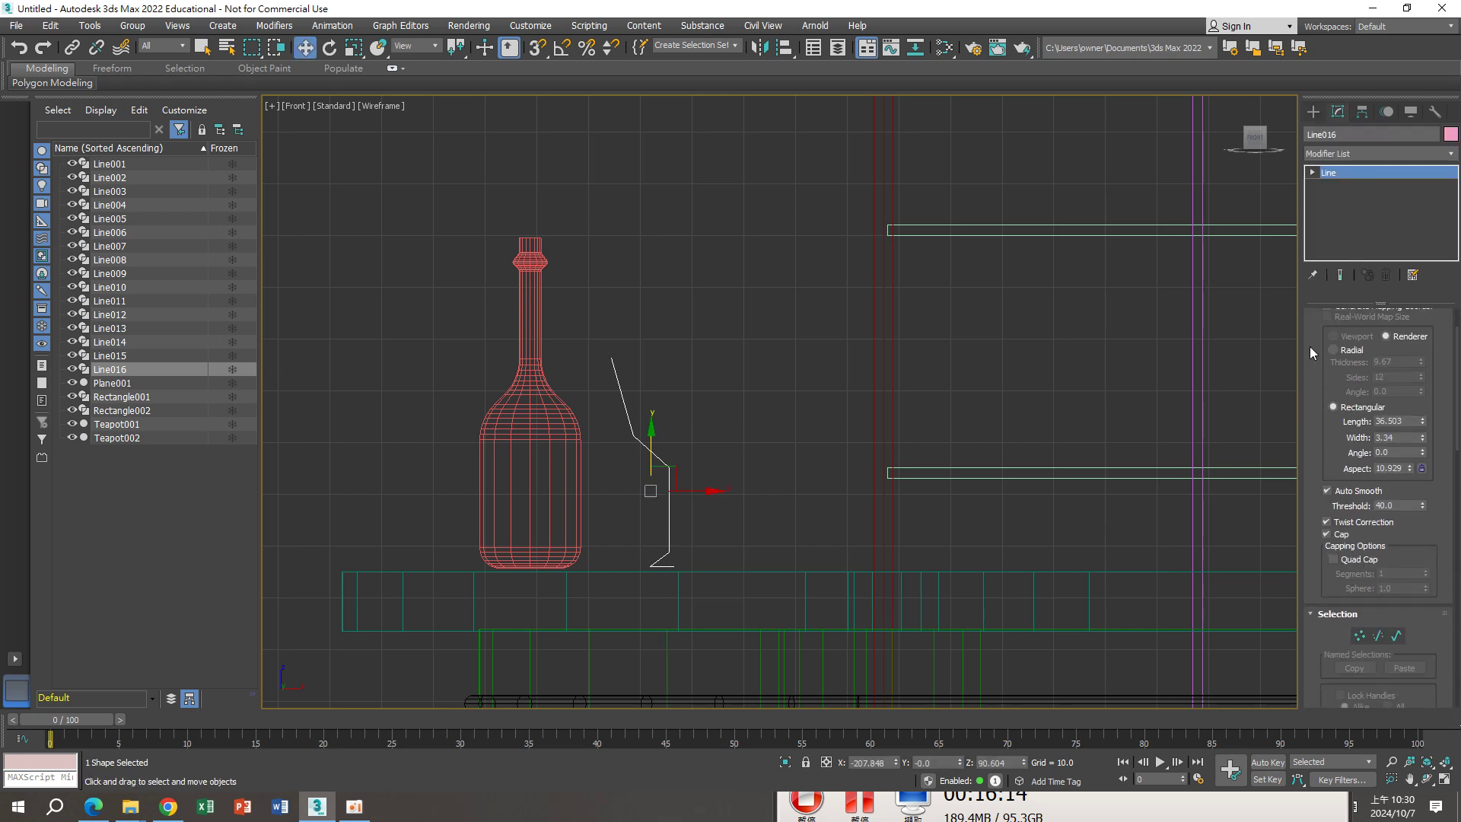
middle_click_drag(704, 421, 698, 379)
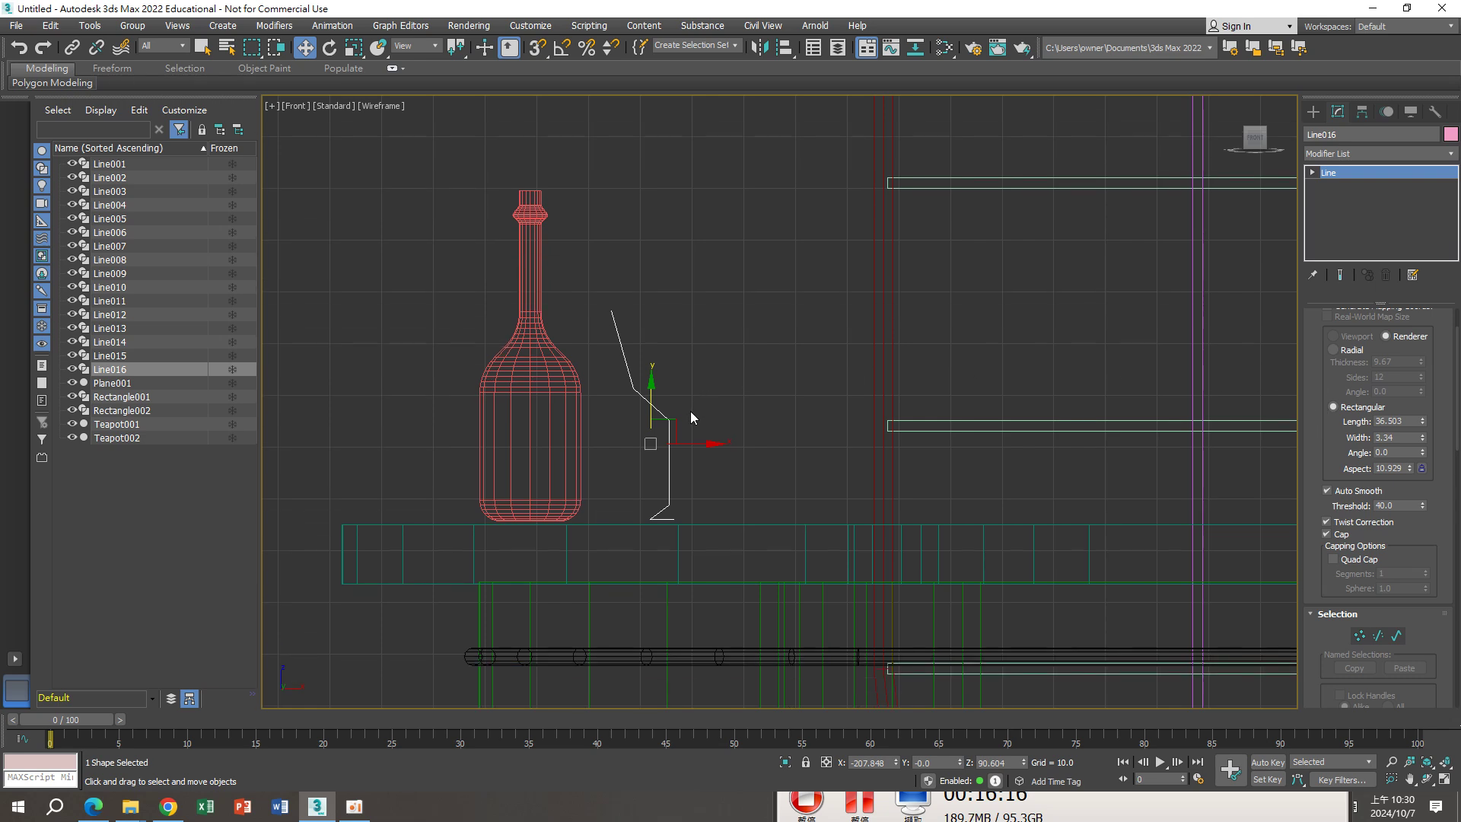
key("1")
key("1")
key("1")
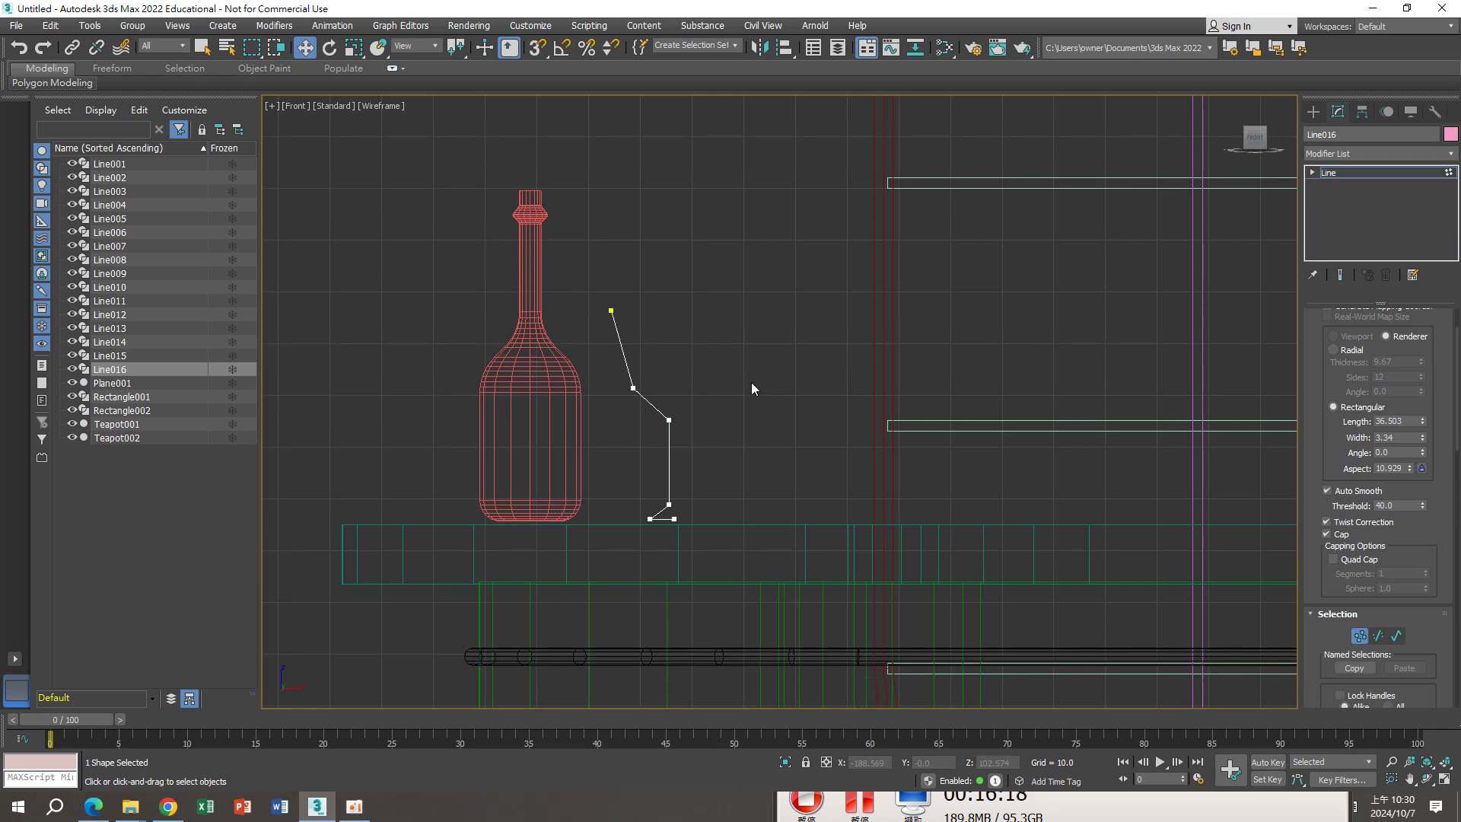
key("2")
left_click(669, 447)
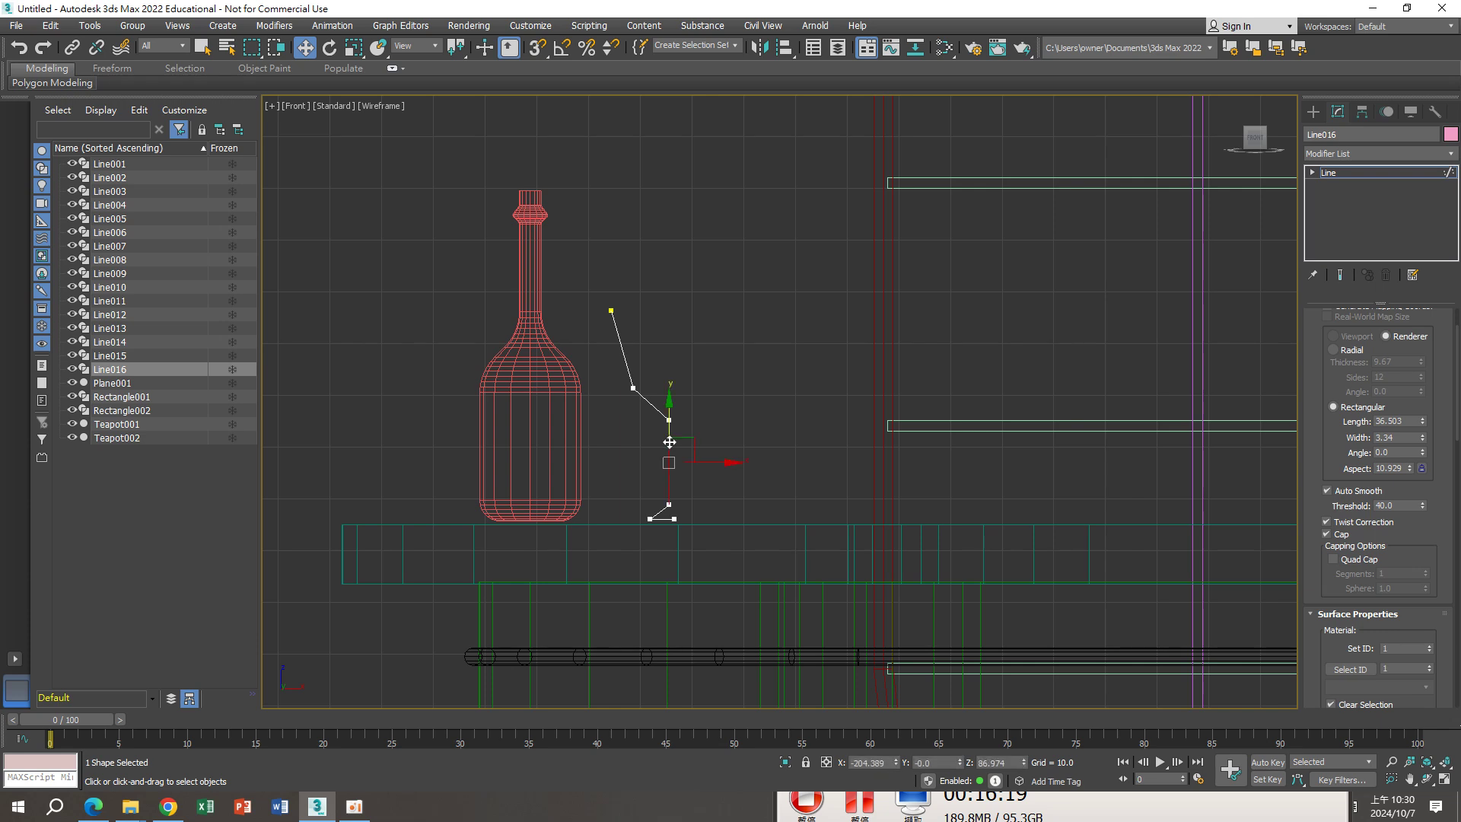
left_click(776, 447)
key("ctrl+a")
left_click(764, 451)
key("1")
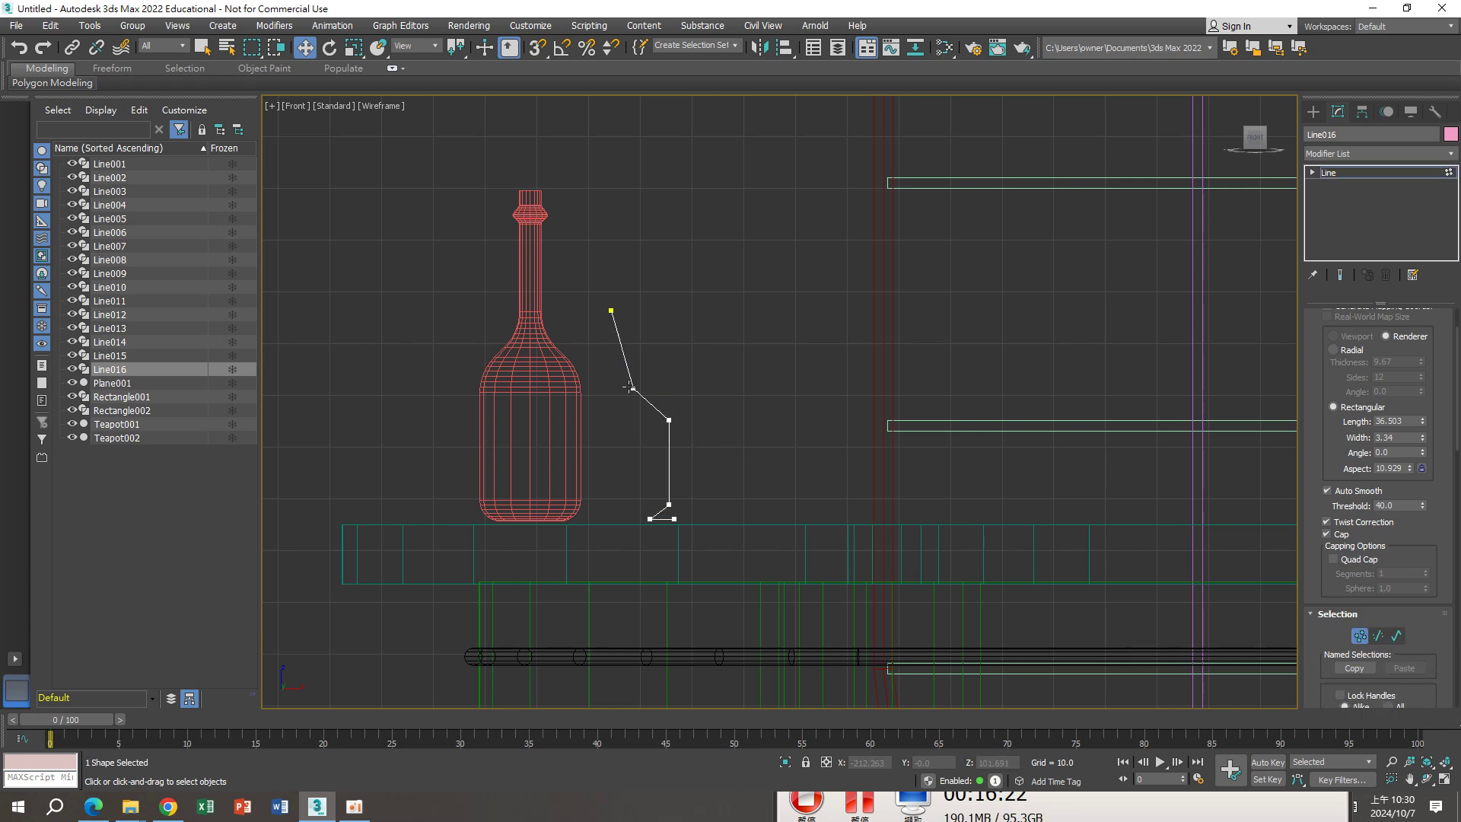
Fillet Line016's three middle corner vertices into smooth curves
left_click_drag(606, 376, 693, 508)
scroll(637, 523, "up", 2)
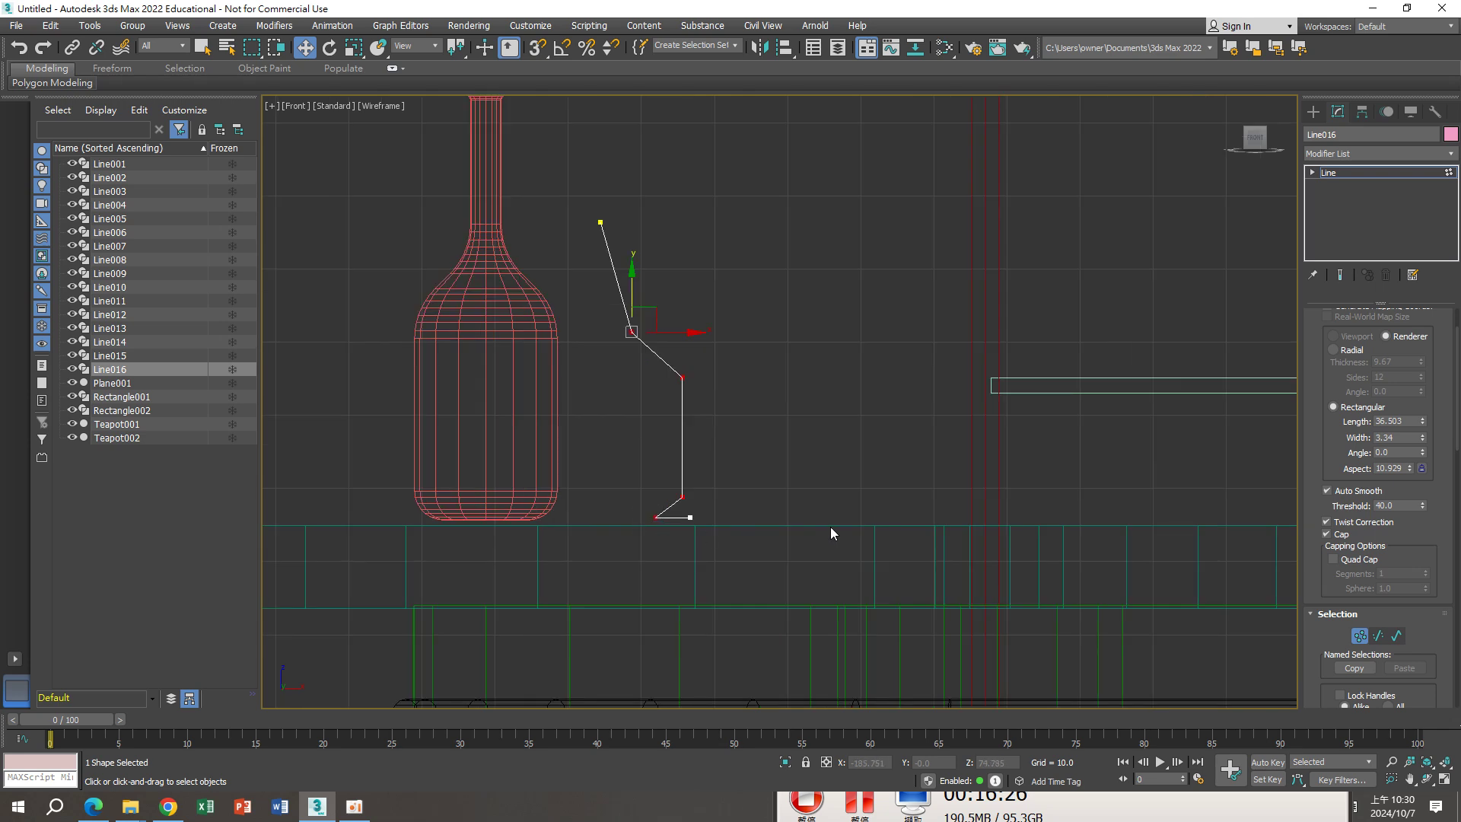
scroll(1319, 495, "down", 3)
scroll(1319, 479, "down", 2)
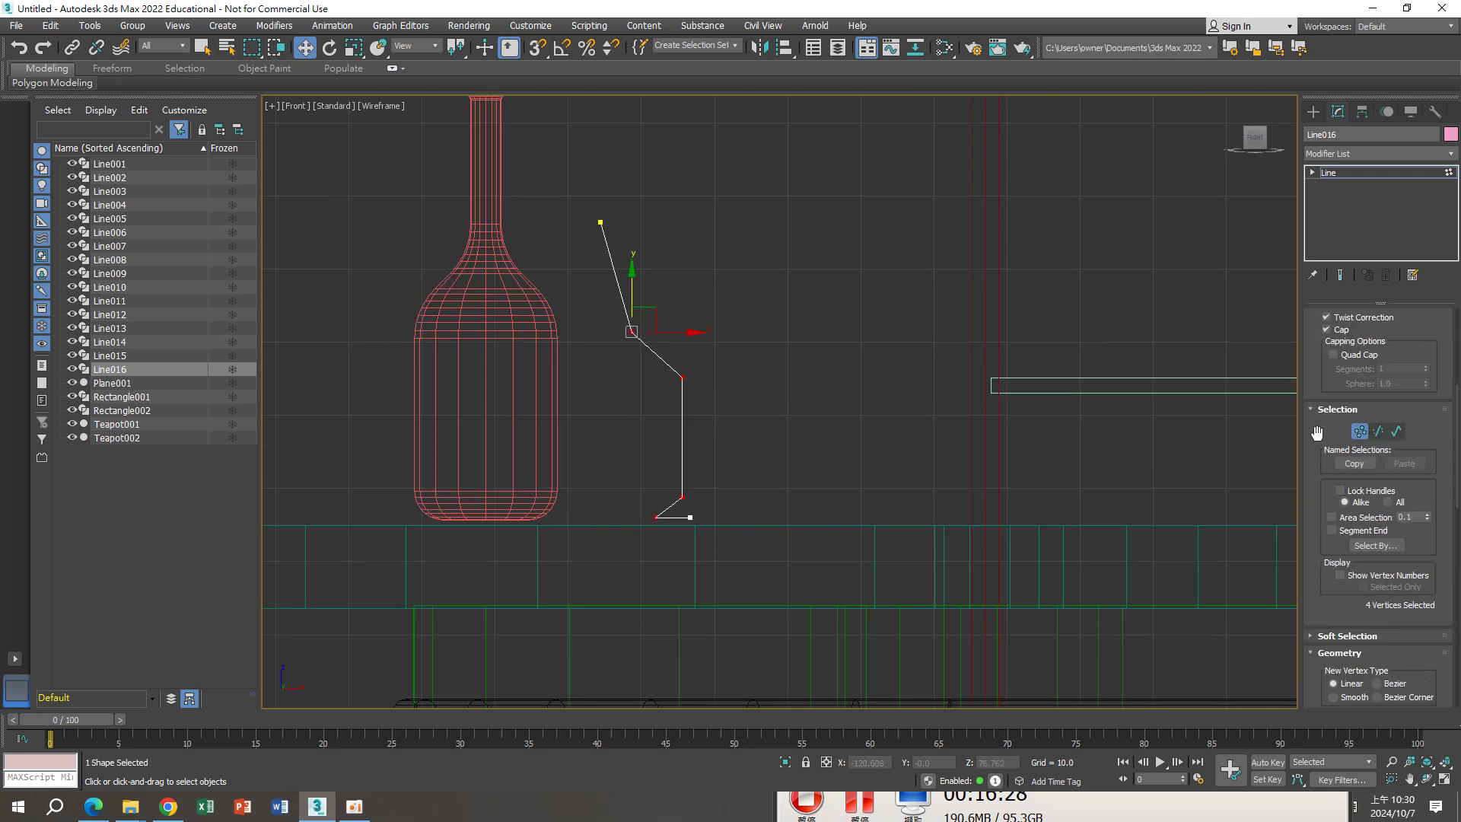
scroll(1318, 457, "down", 3)
scroll(1317, 432, "down", 3)
scroll(1317, 434, "down", 3)
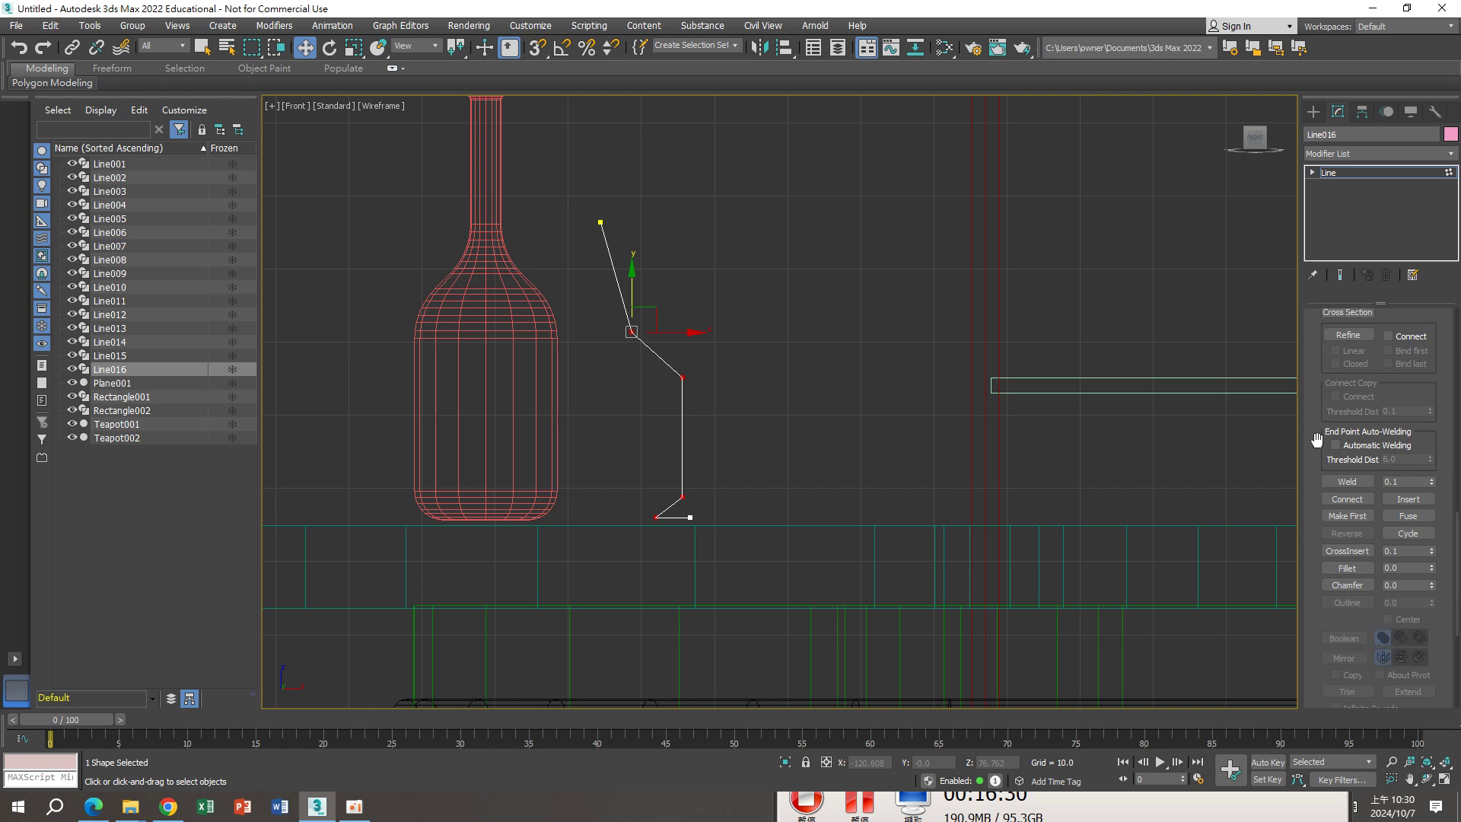
left_click_drag(1432, 568, 1434, 571)
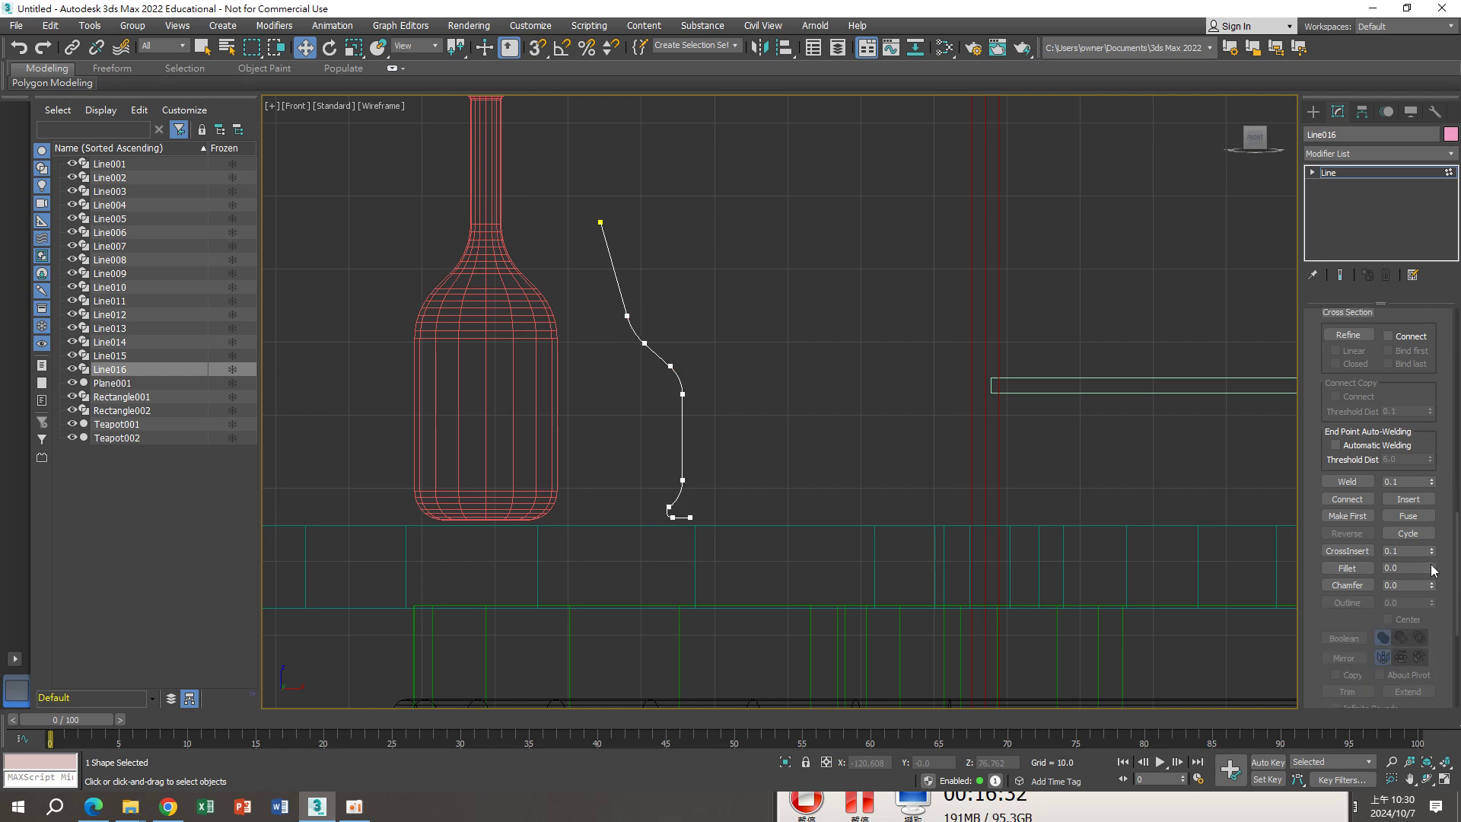
left_click(1377, 180)
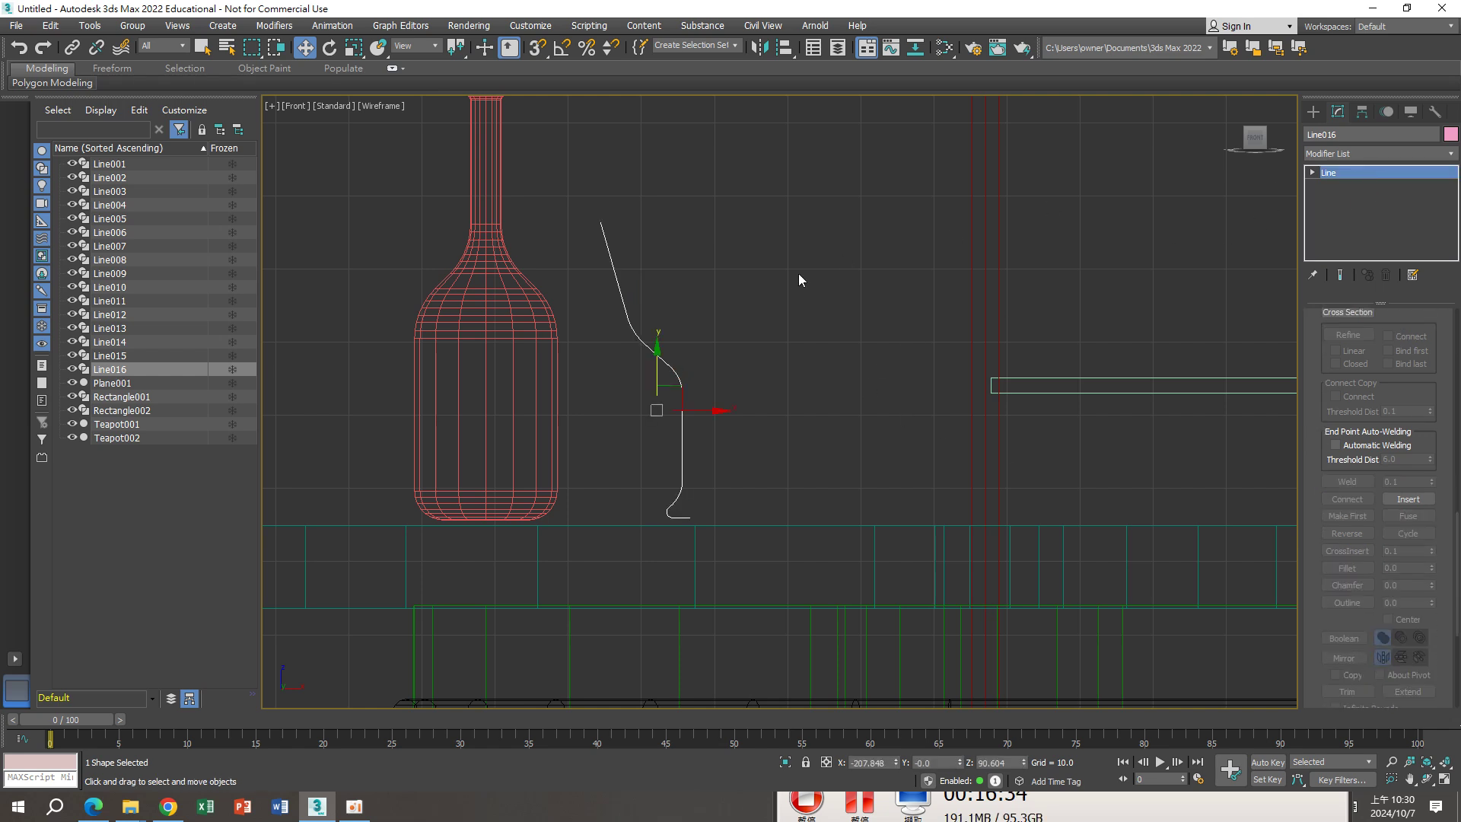
middle_click_drag(799, 277, 795, 279)
Copy the bottle's Lathe onto Line016, align to Max and nudge the axis right
left_click(511, 393)
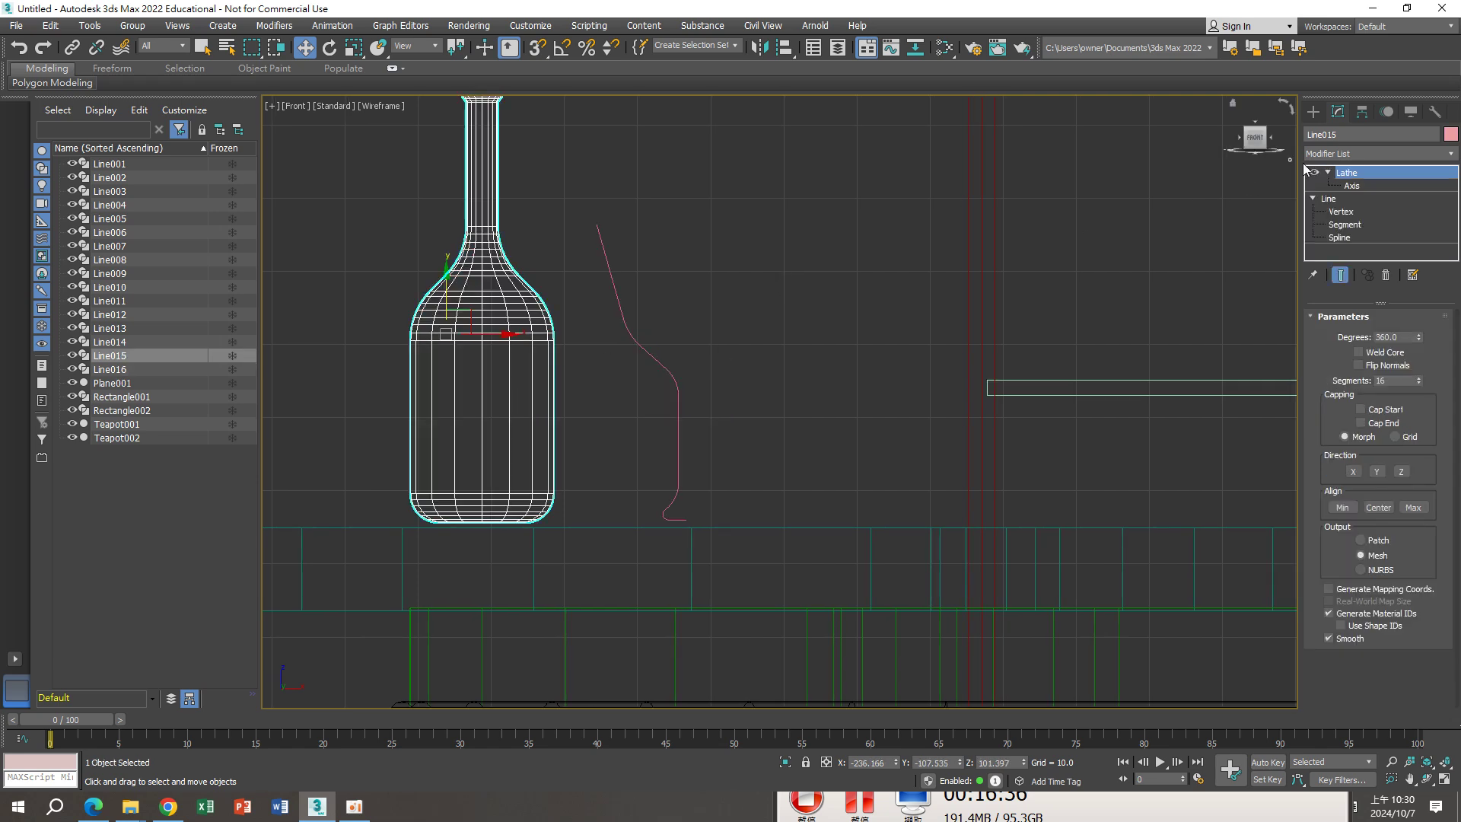
left_click_drag(1351, 177, 677, 404)
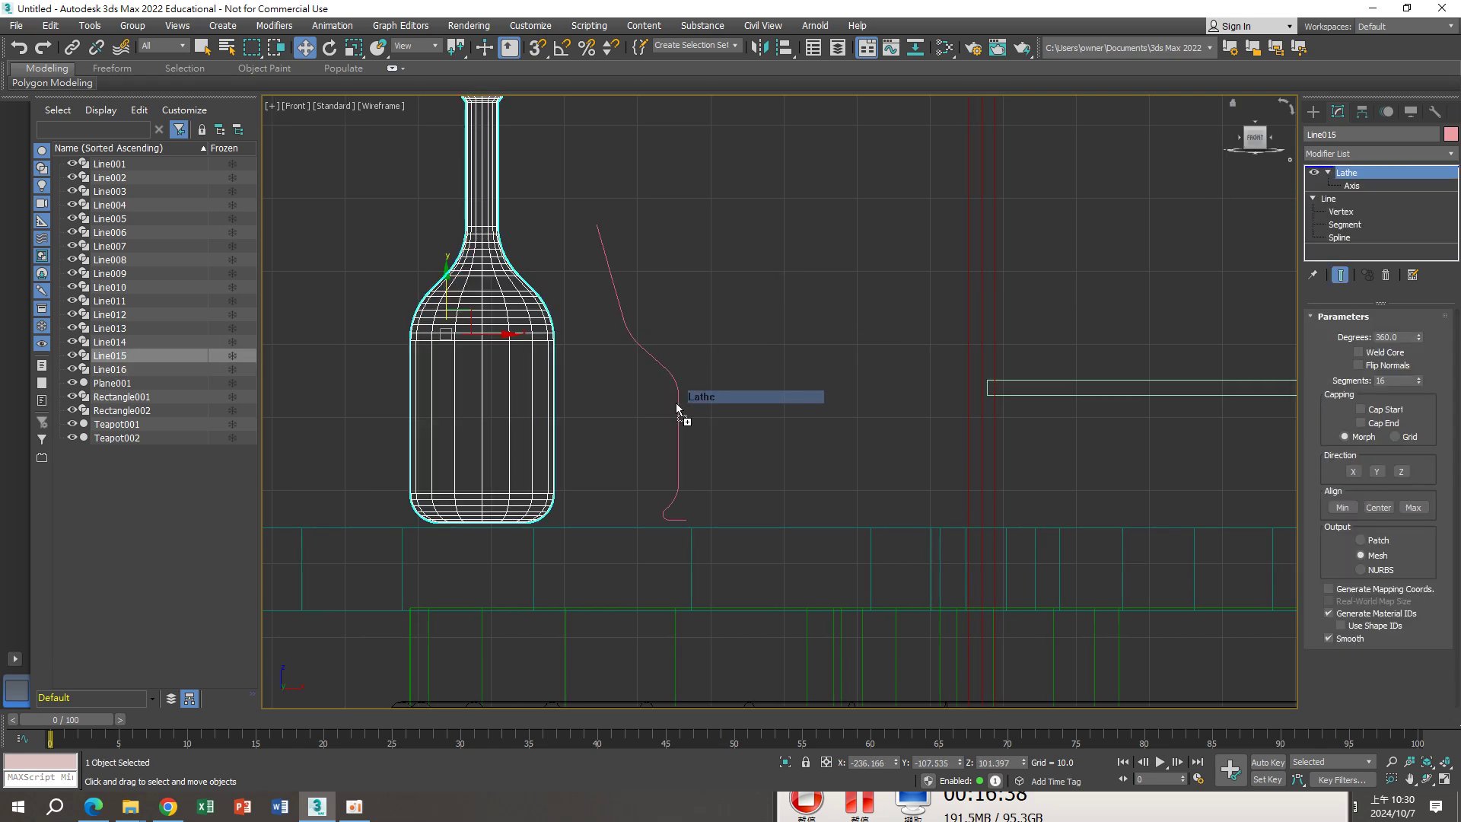
left_click(1419, 506)
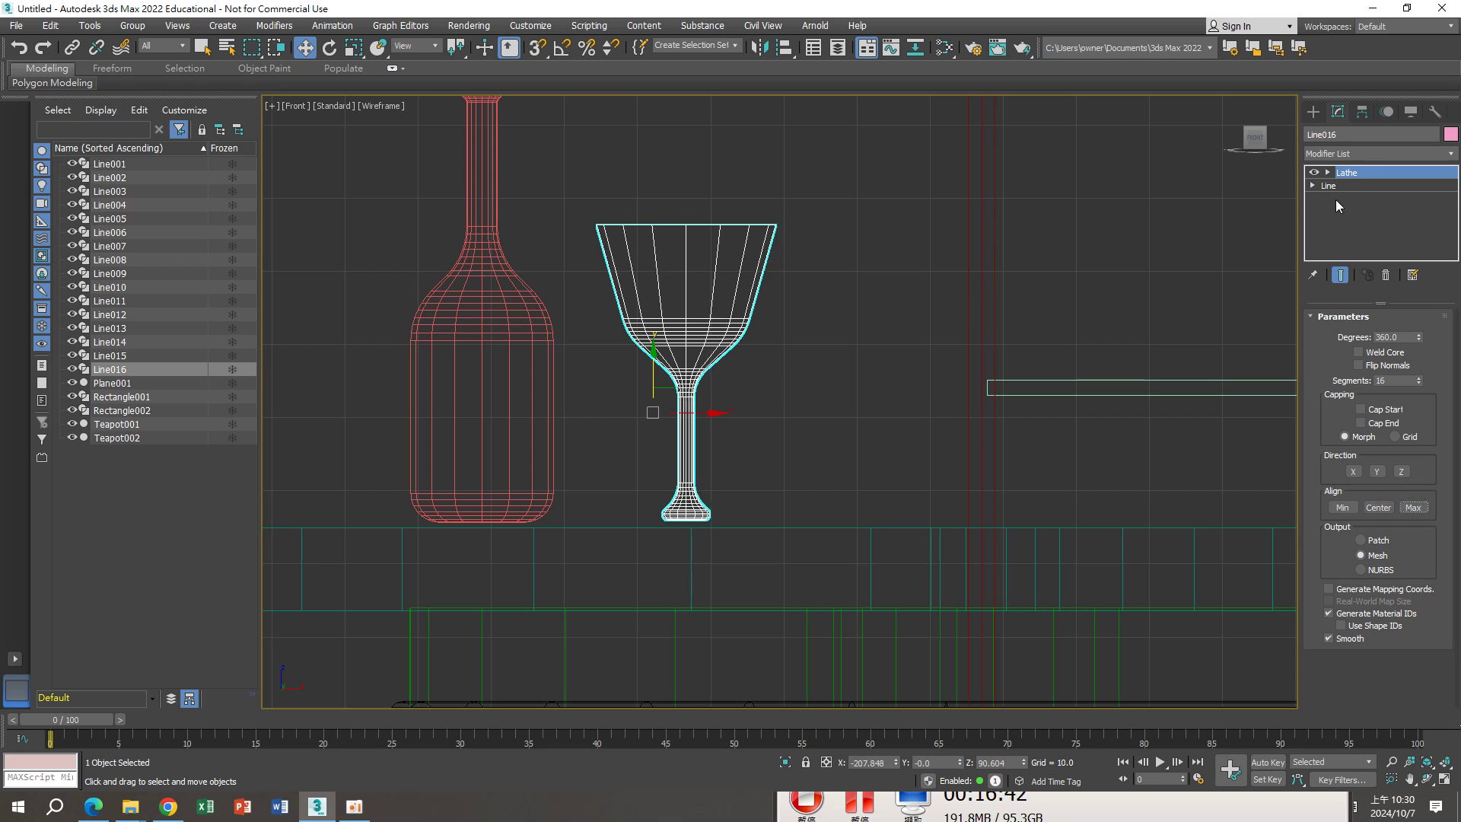
left_click(1352, 186)
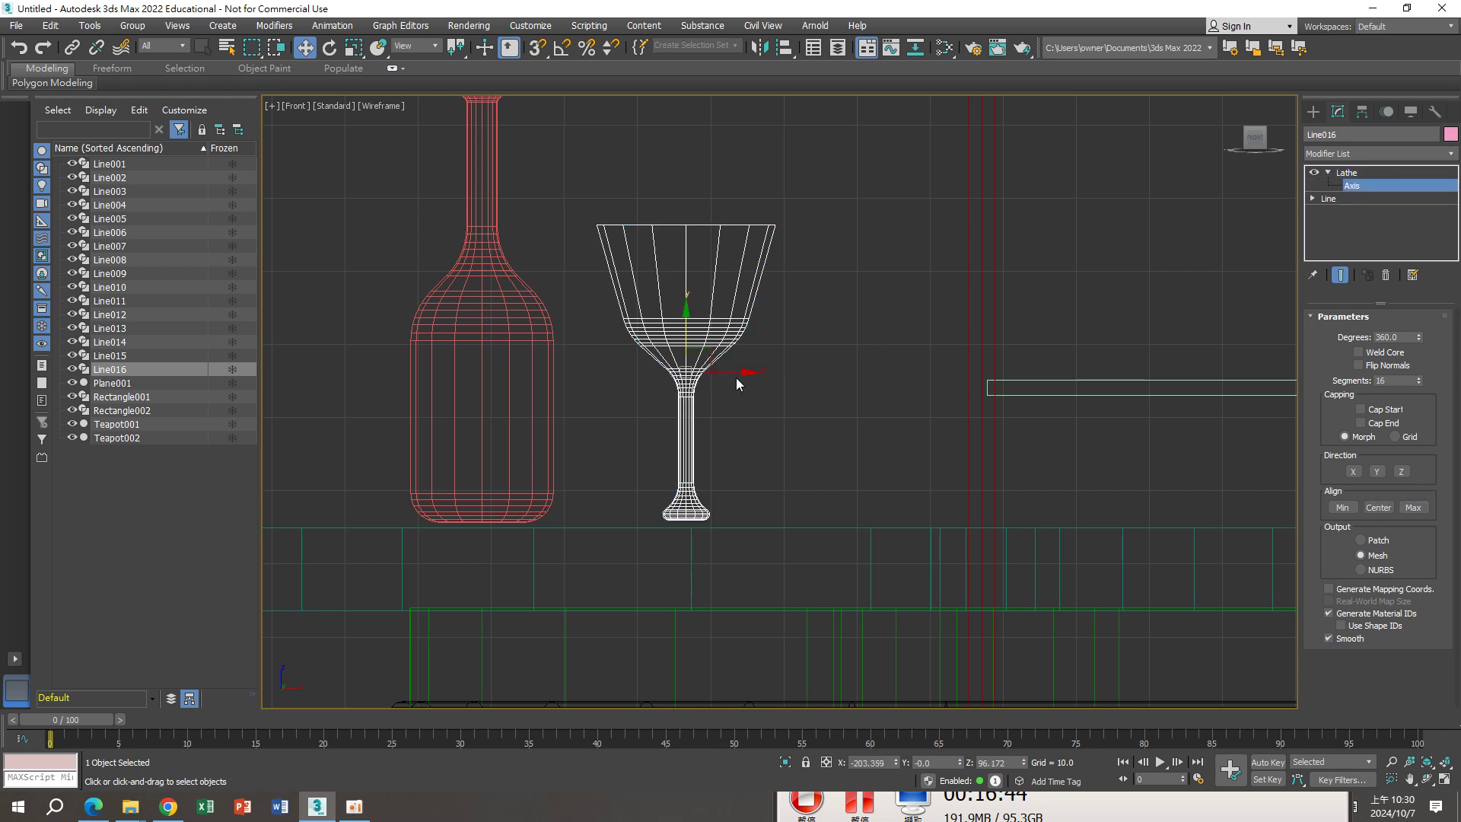
left_click_drag(738, 373, 742, 375)
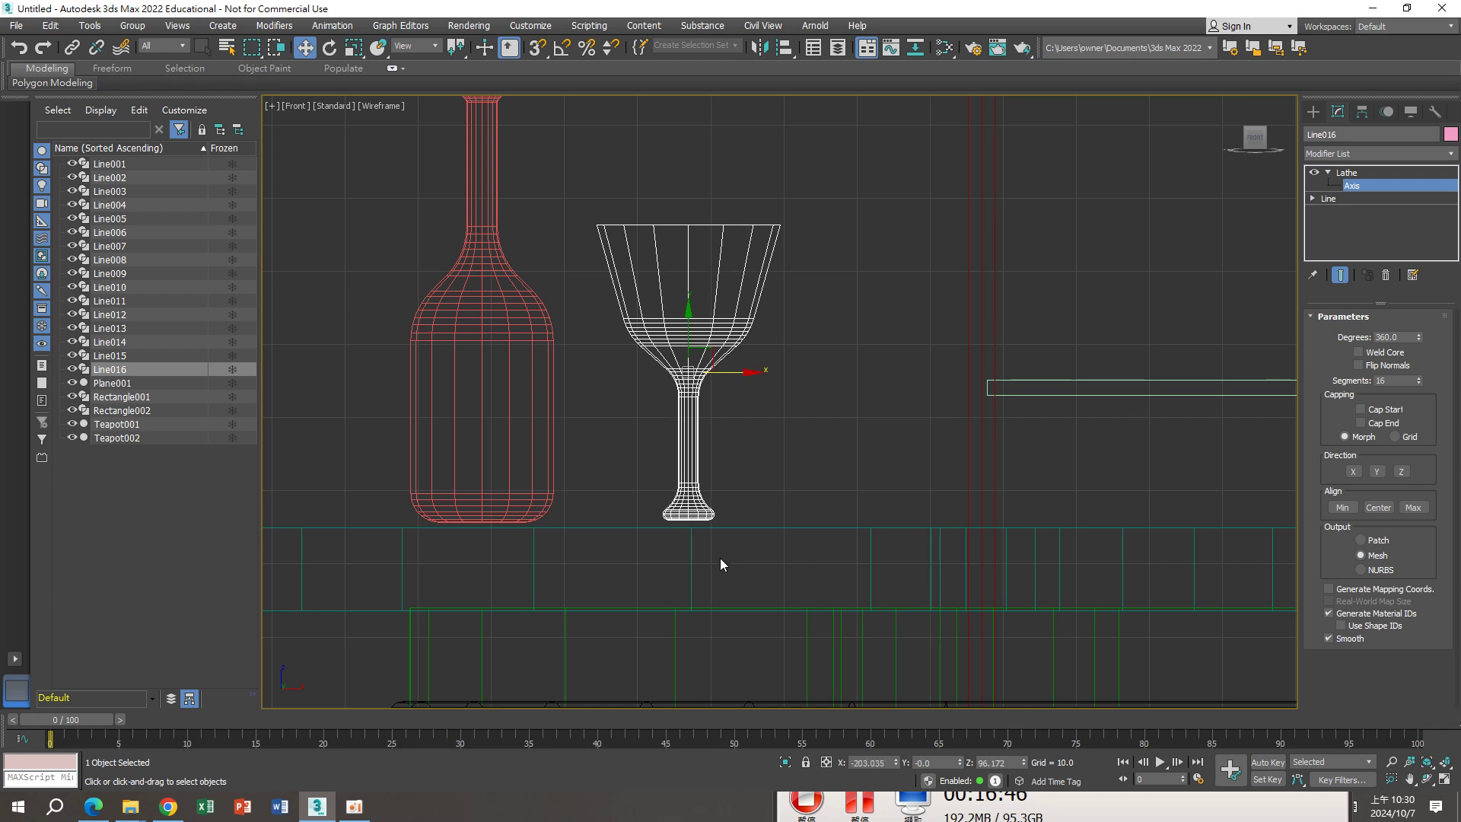
Shift the goblet profile's bottom vertex left and return to the lathed glass
left_click(1336, 196)
left_click(1312, 198)
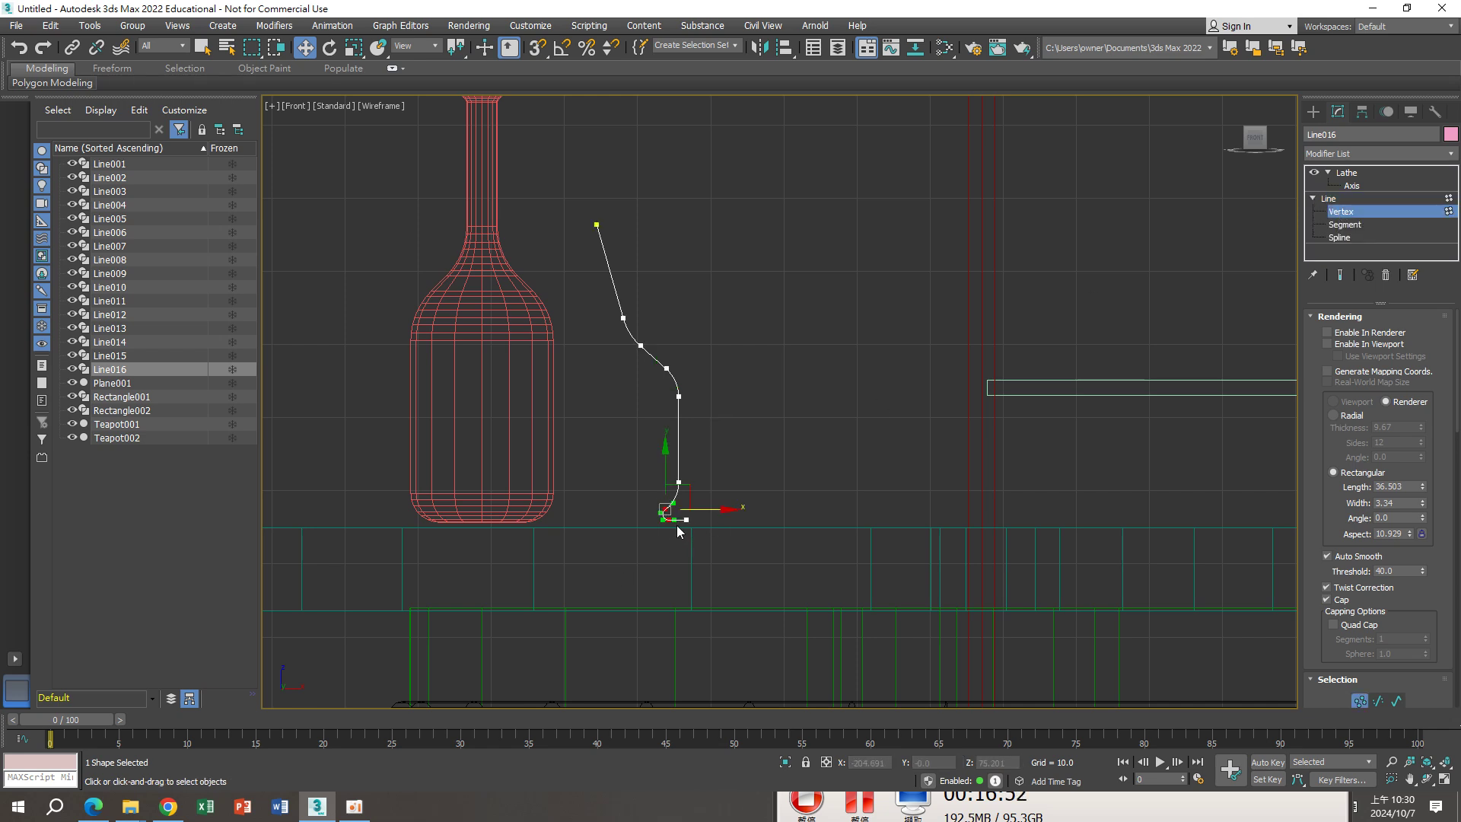
left_click_drag(713, 510, 668, 510)
left_click(1374, 172)
scroll(880, 370, "down", 1)
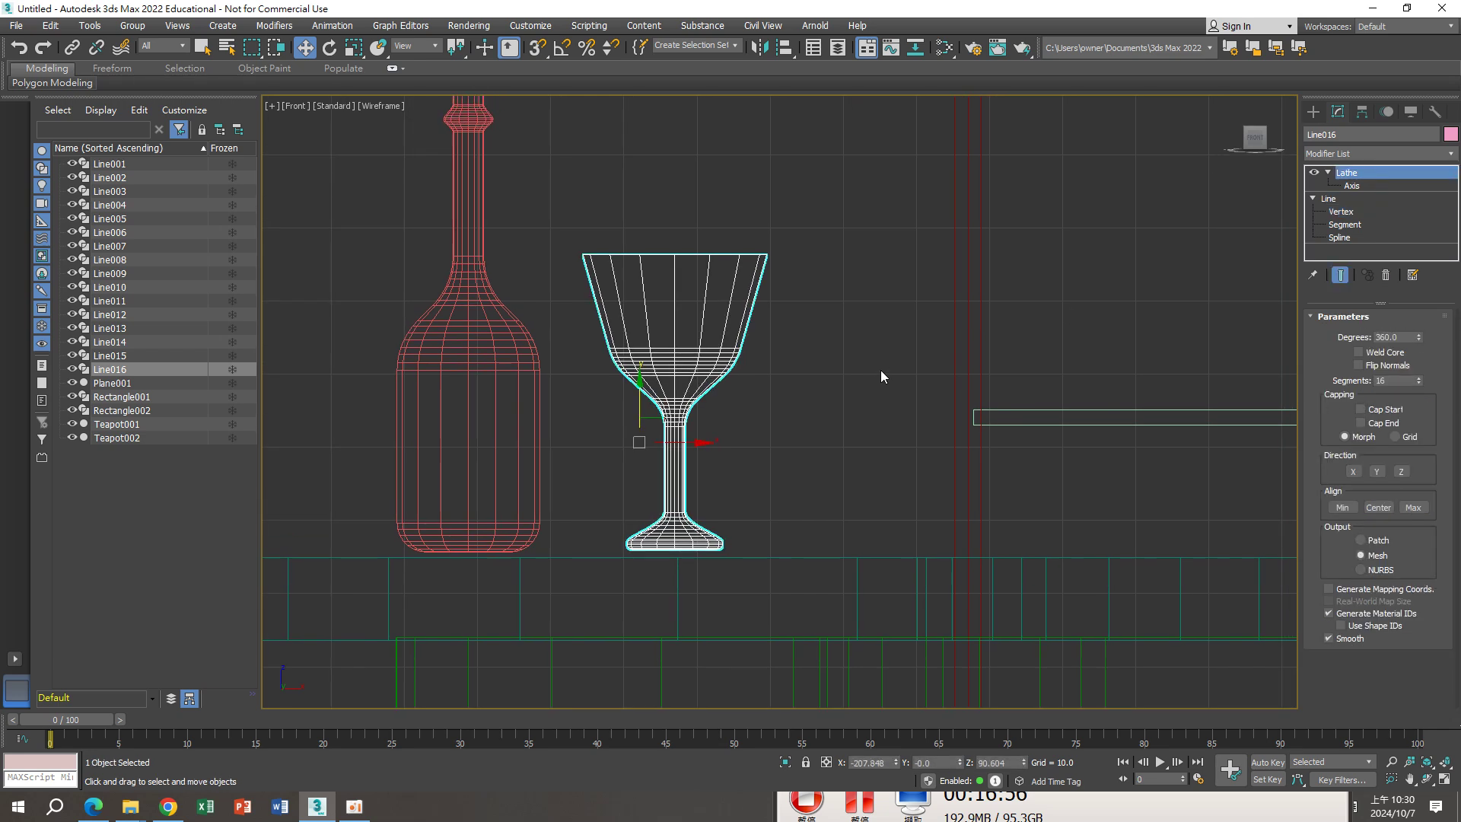
scroll(835, 369, "down", 3)
Group the bottle and wine glass as Group001 and check them in Top view
left_click_drag(871, 263, 605, 391)
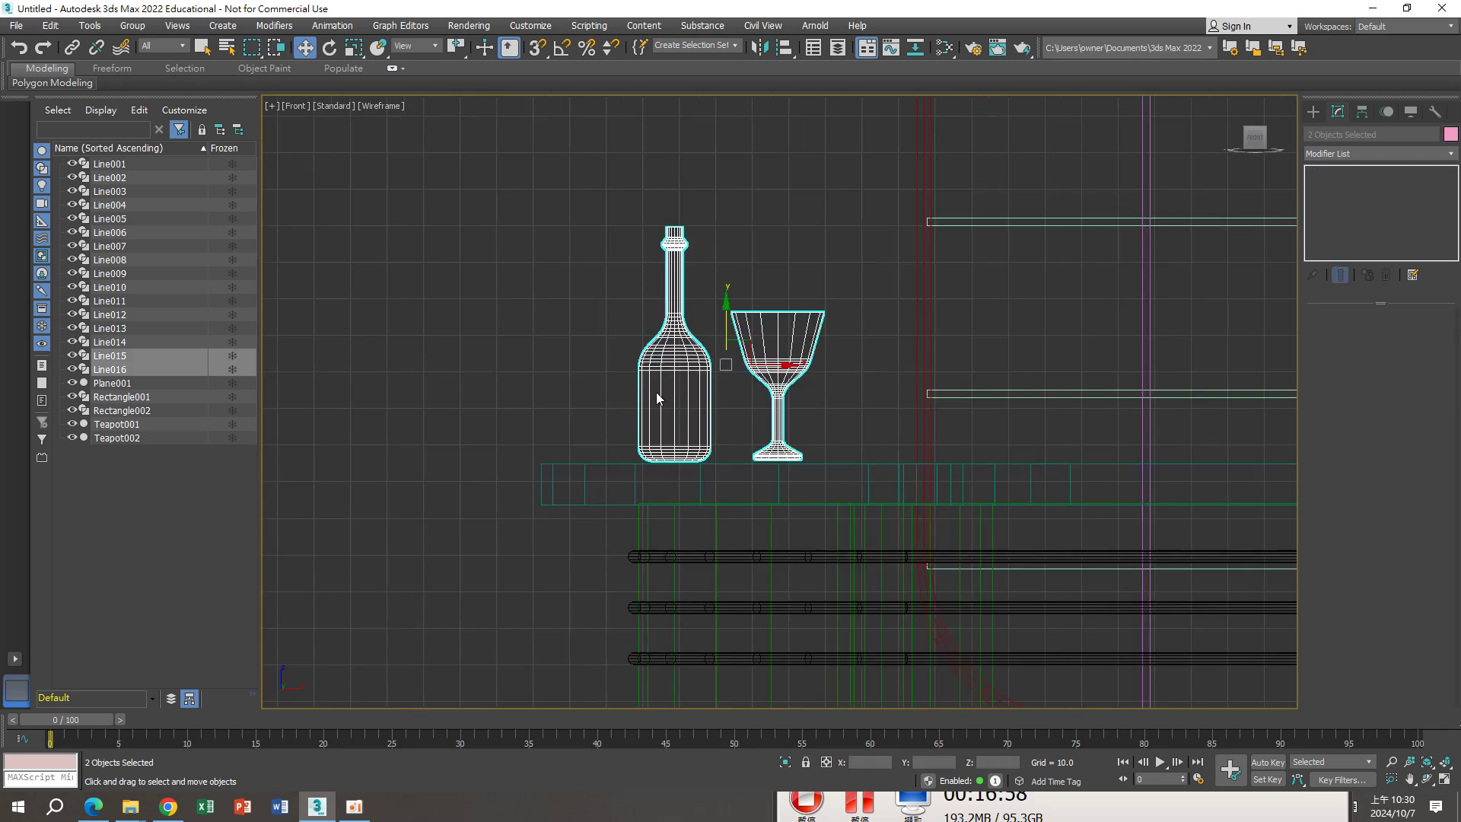
left_click(132, 31)
left_click(737, 430)
key("t")
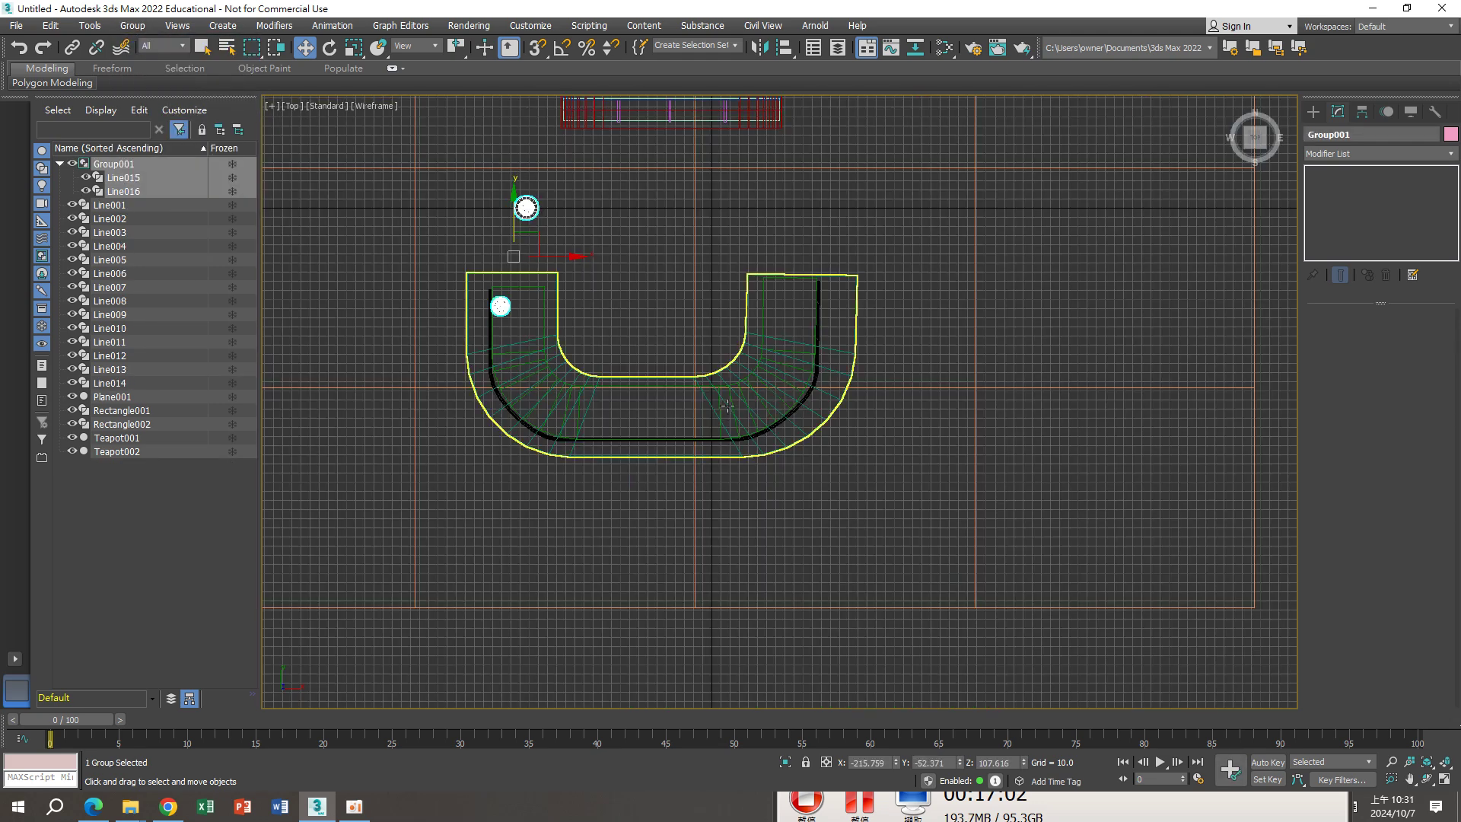
scroll(626, 298, "down", 2)
scroll(625, 299, "up", 3)
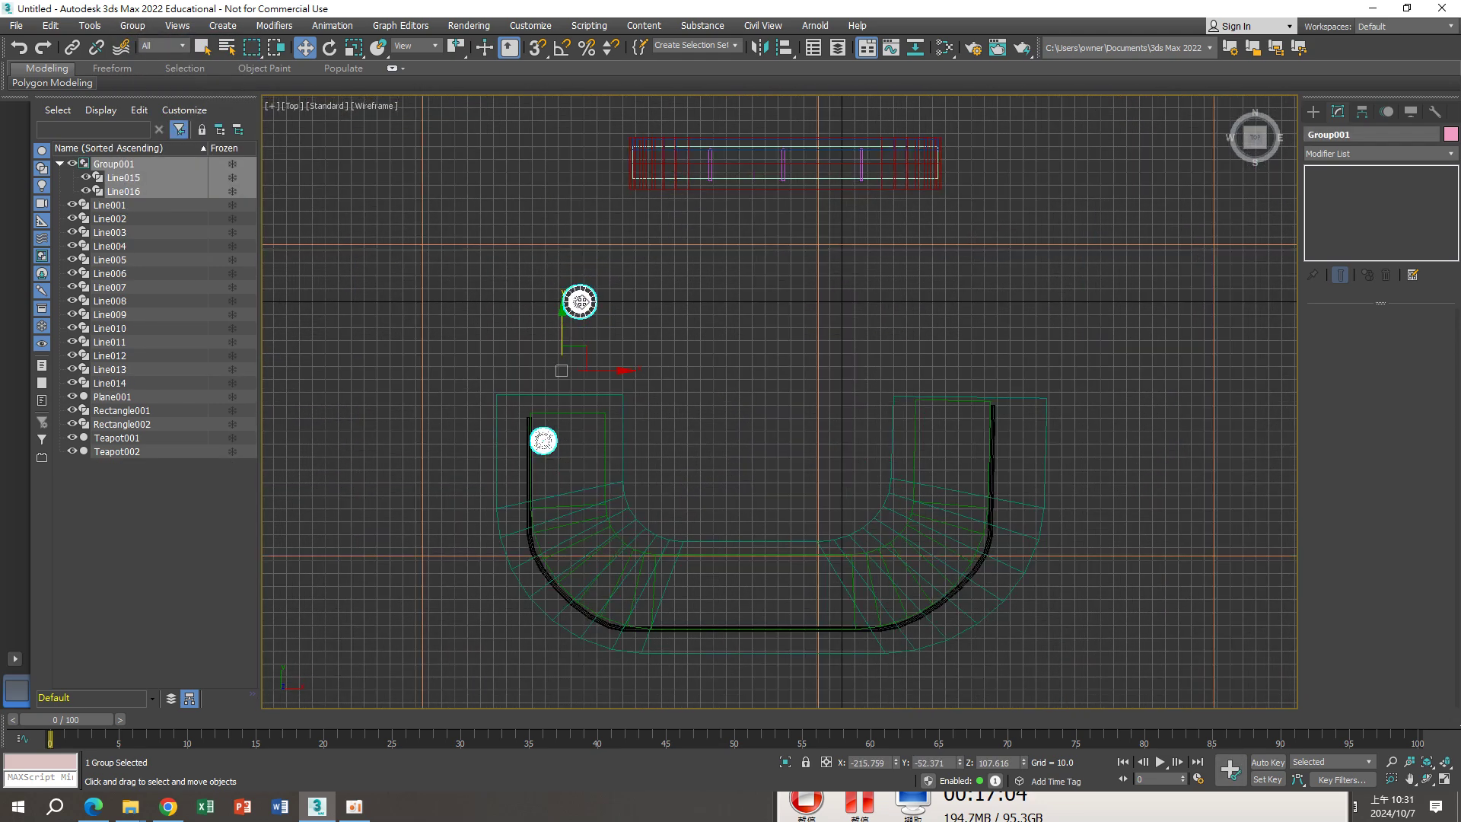
Ungroup them and move the goblet onto the counter beside the bottle
left_click(139, 25)
left_click(153, 72)
left_click(592, 313)
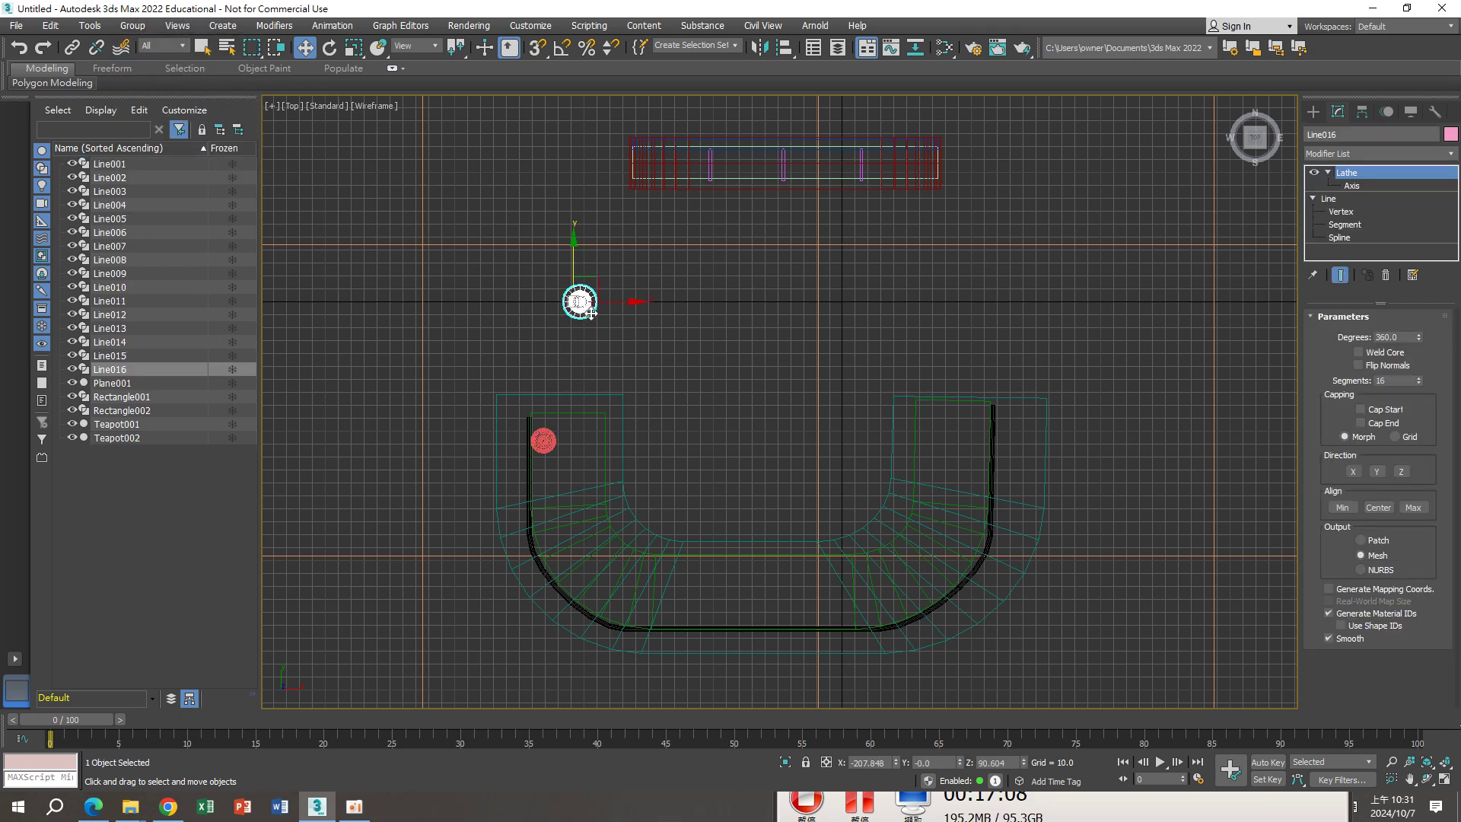
mouse_move(600, 283)
left_mouse_down()
mouse_move(590, 441)
mouse_move(577, 454)
left_mouse_up()
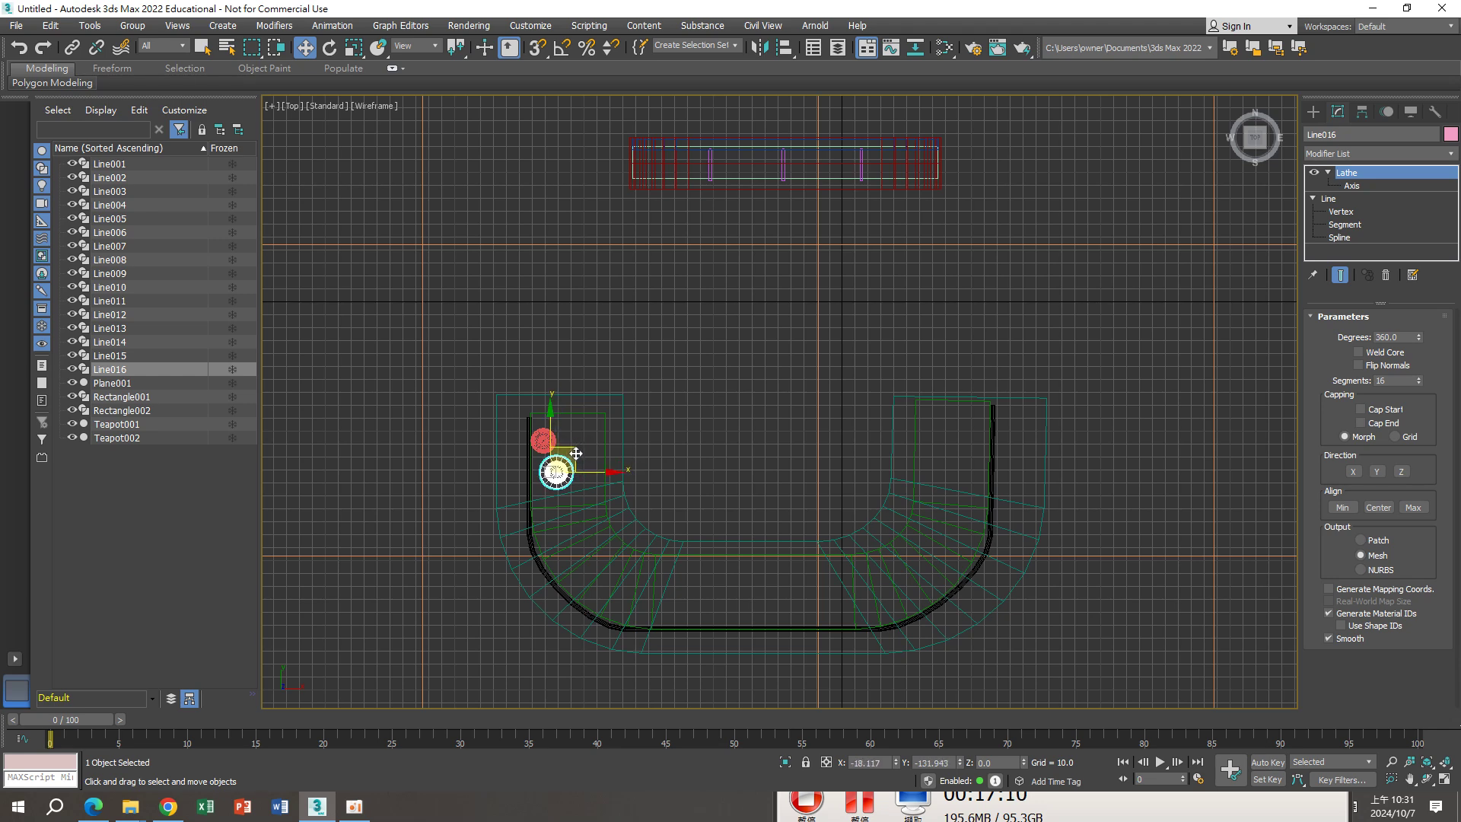
Regroup the repositioned goblet and bottle as Group001 in Perspective view
key("p")
scroll(580, 451, "down", 3)
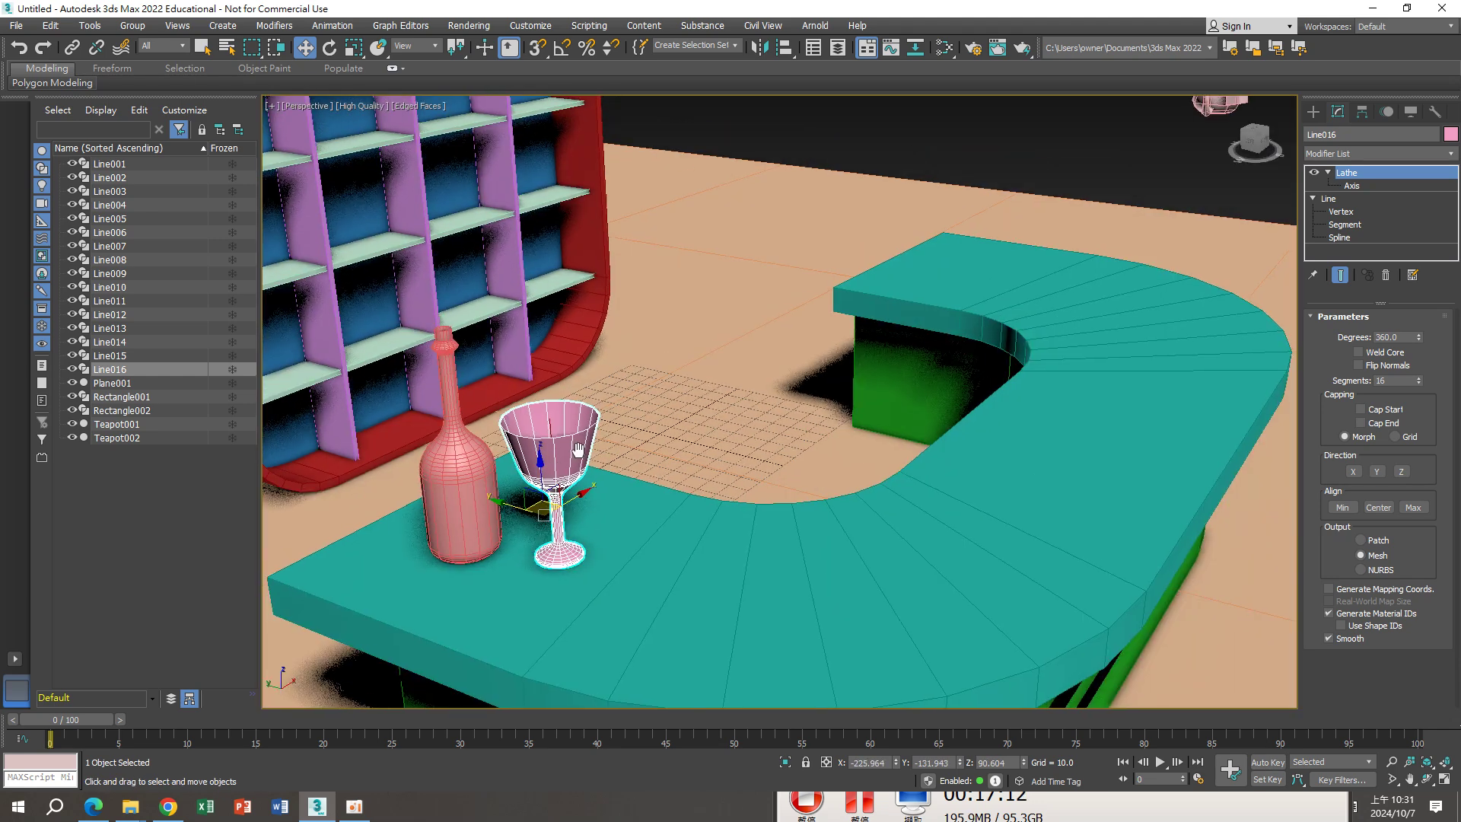
scroll(581, 451, "down", 1)
left_click(442, 457, "ctrl")
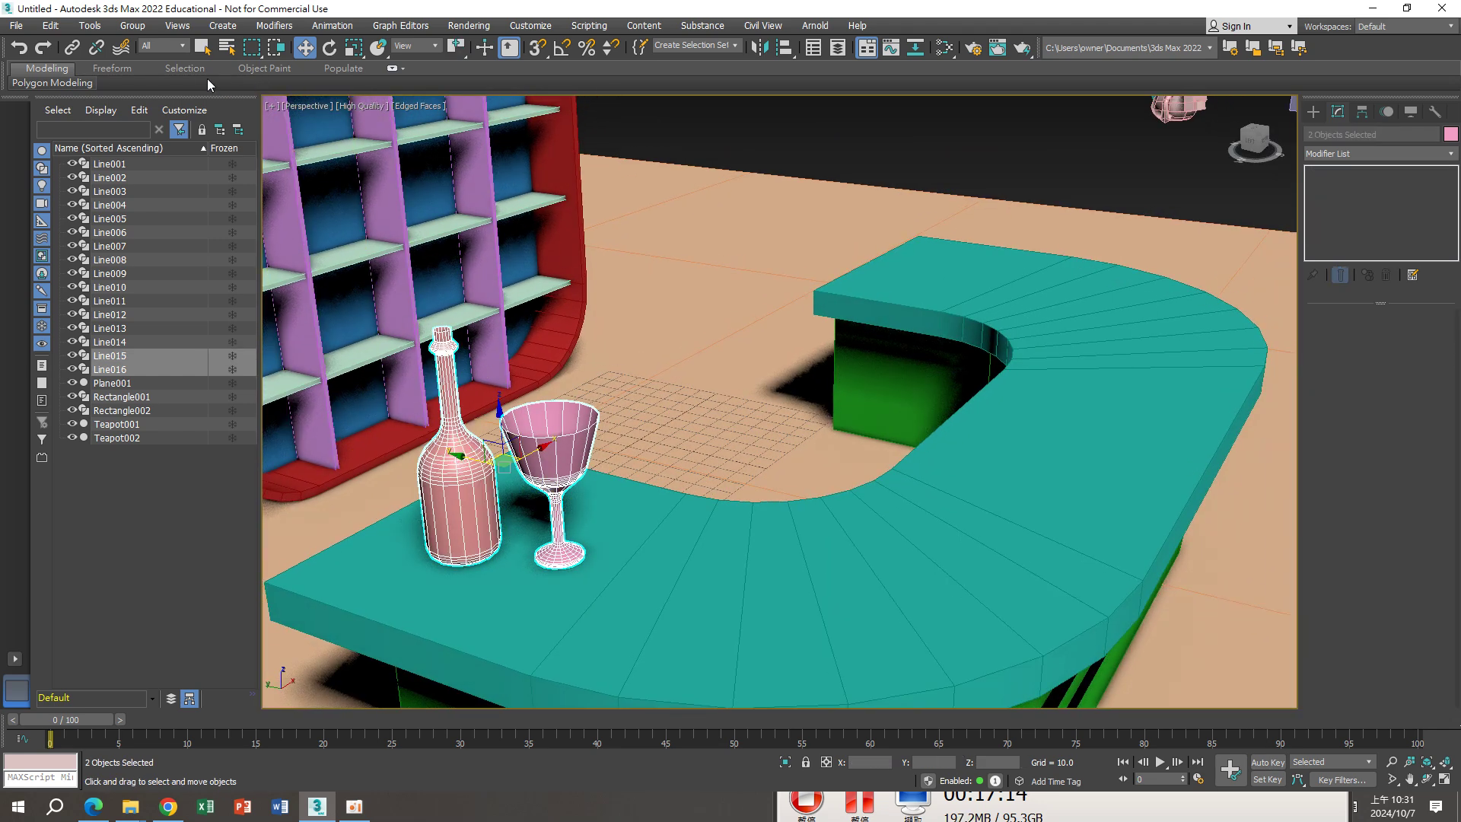
left_click(133, 26)
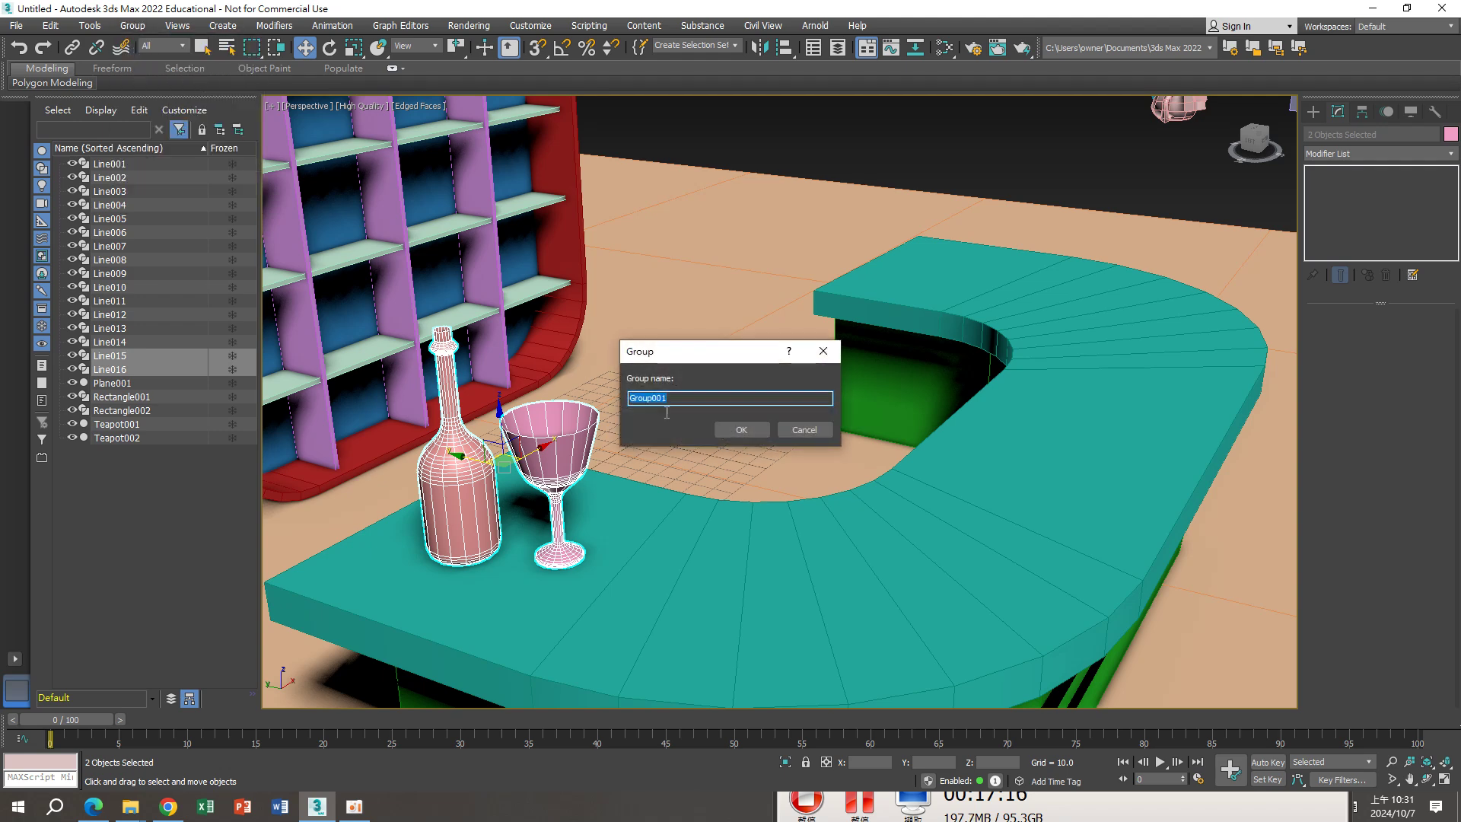
left_click(733, 440)
In Top view, Shift-drag three Copy clones of the group along the curved counter
key("t")
scroll(712, 428, "down", 2)
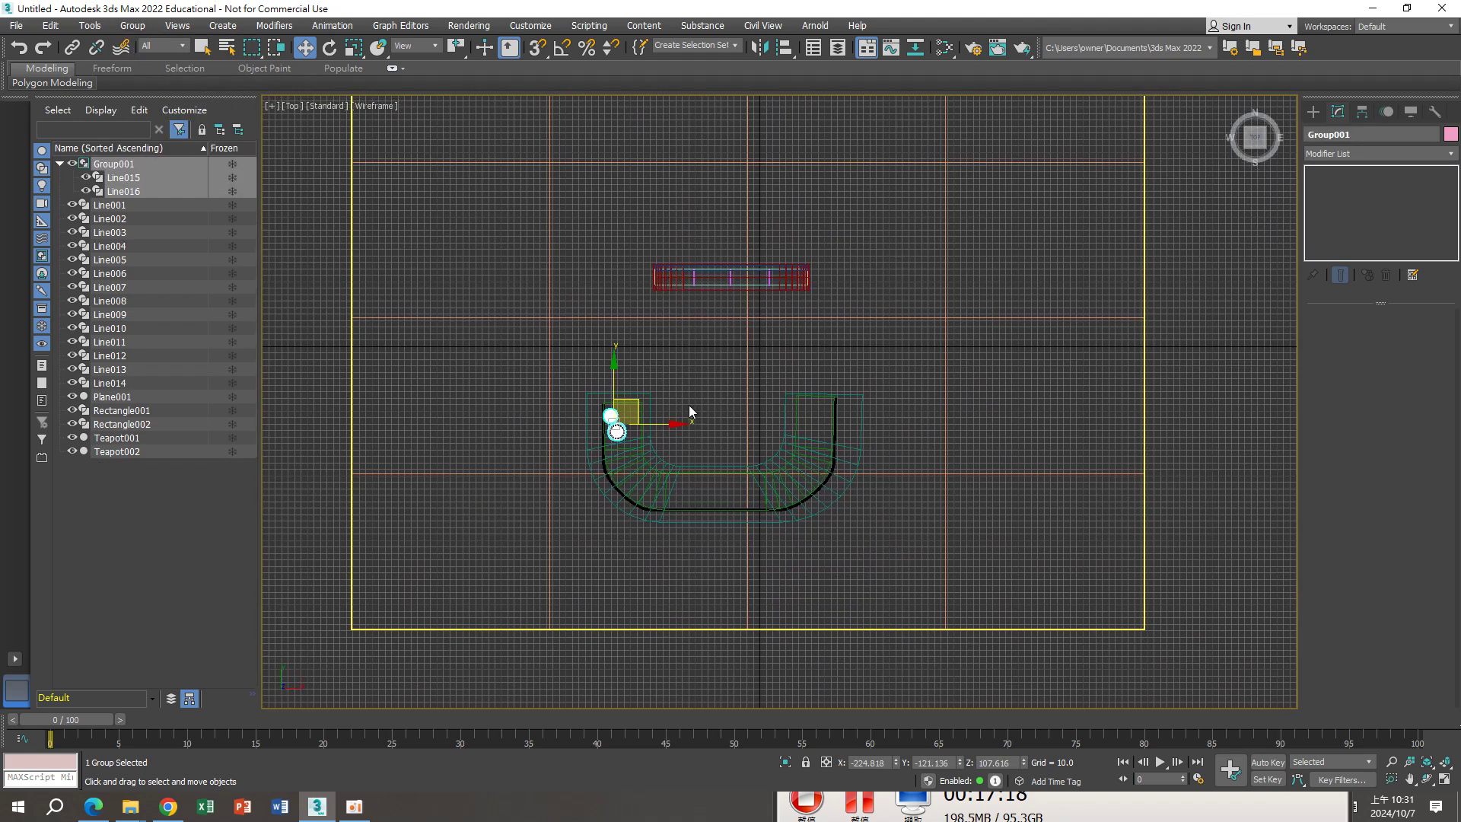
left_click_drag(644, 402, 704, 472, "shift")
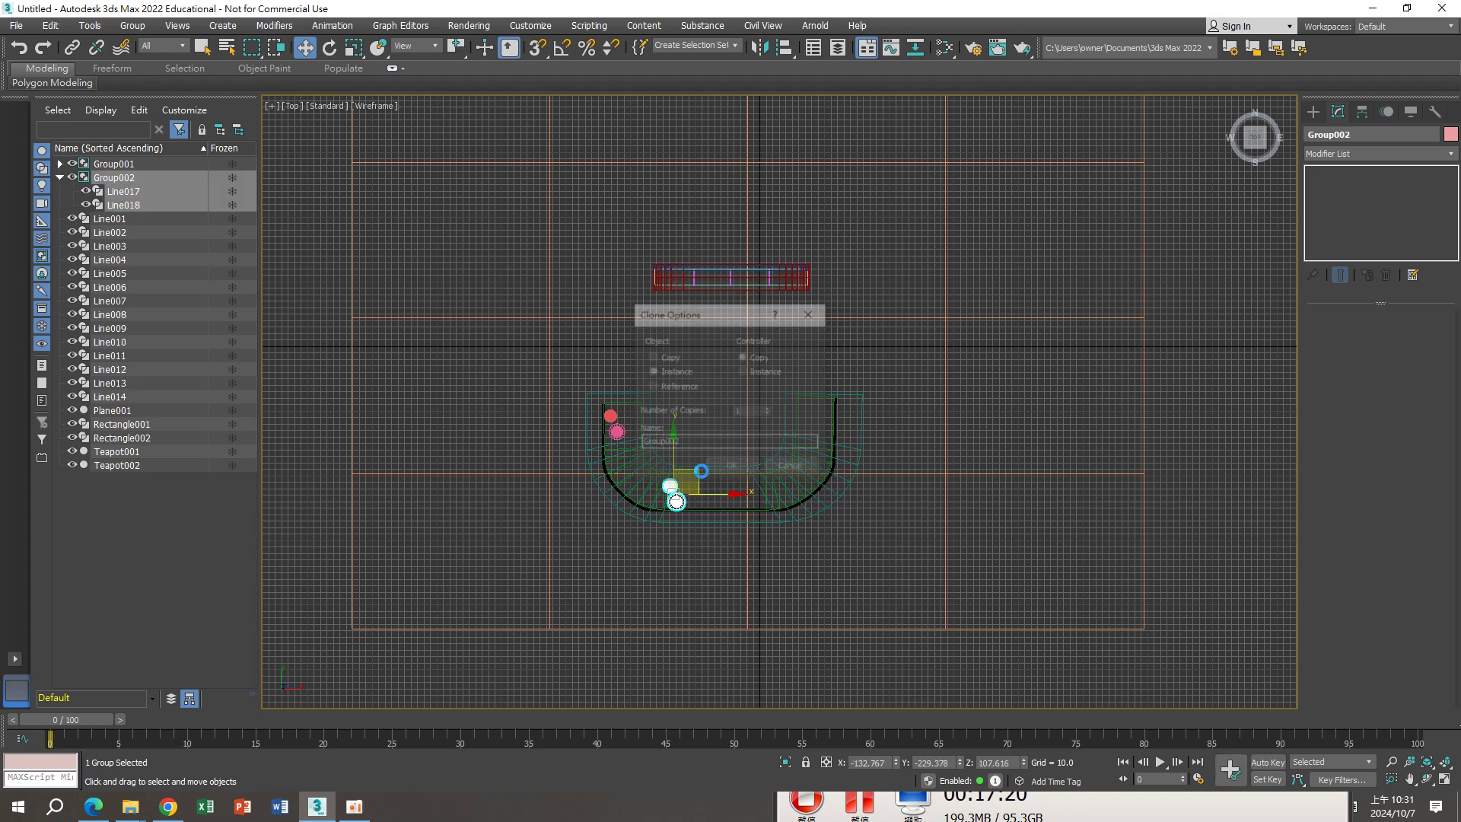
left_click(652, 356)
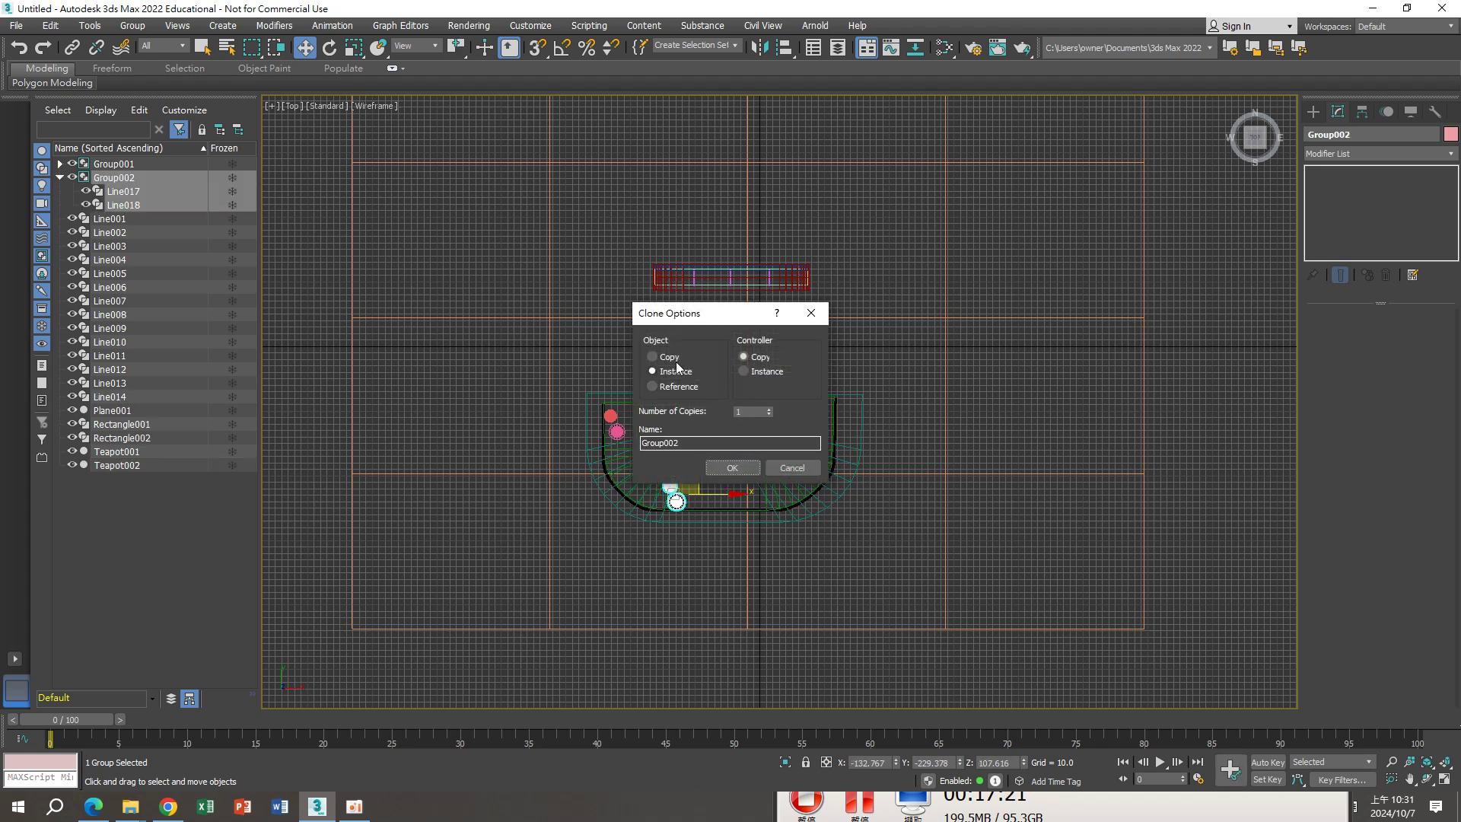
left_click(731, 468)
left_click_drag(706, 483, 800, 483, "shift")
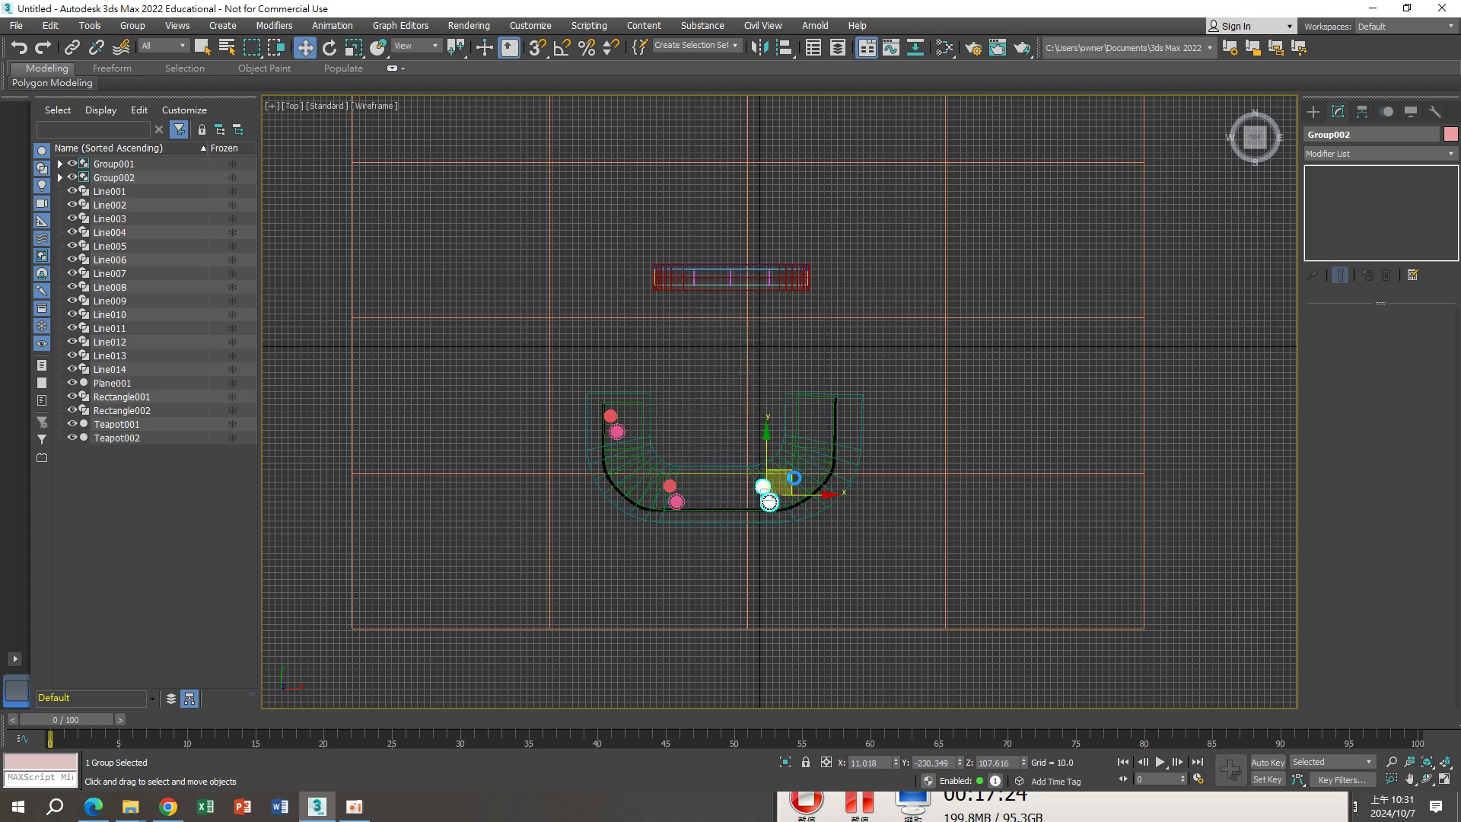
left_click(732, 467)
left_click_drag(767, 498, 828, 430, "shift")
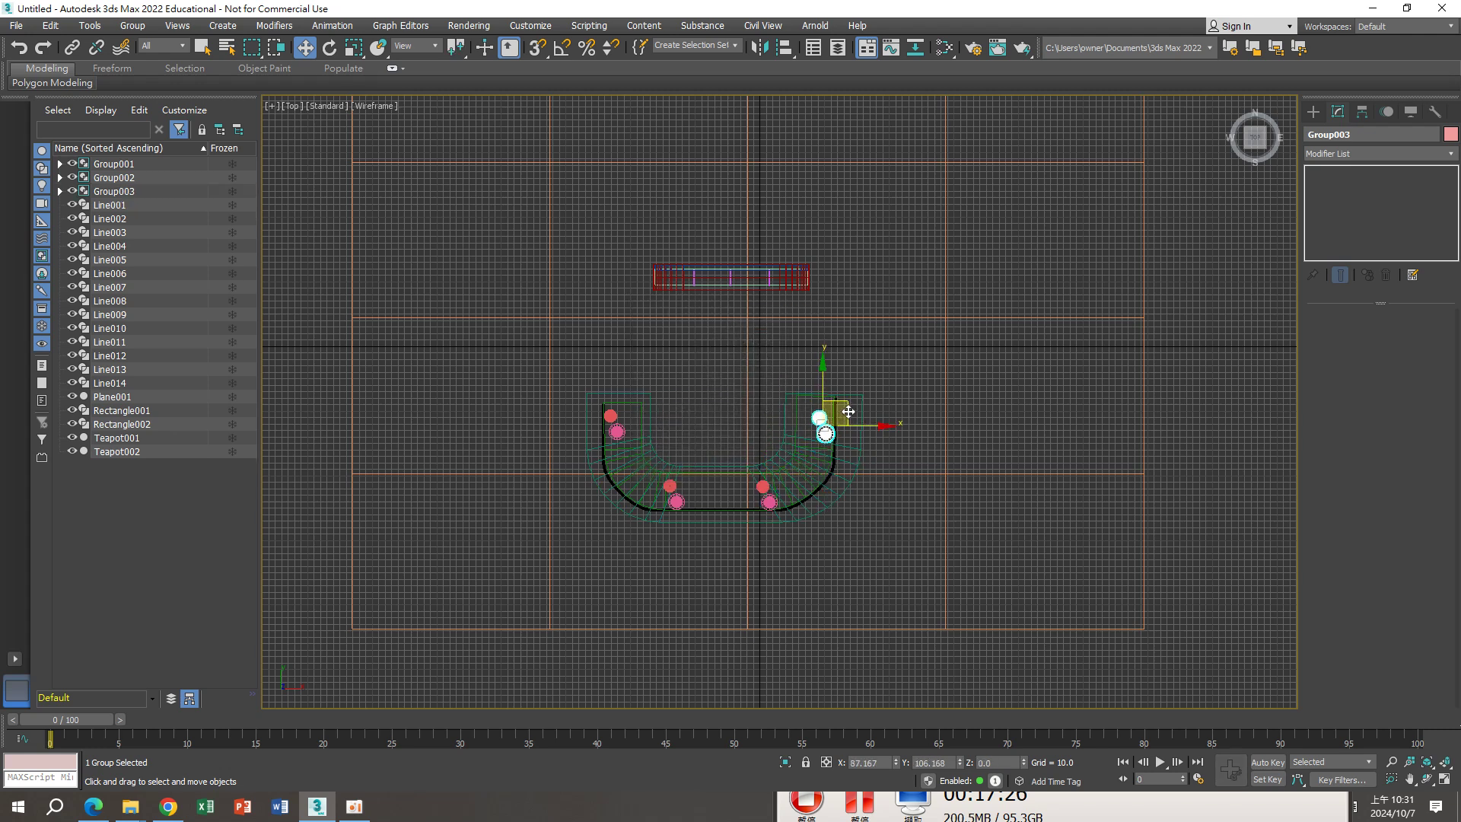
left_click(748, 469)
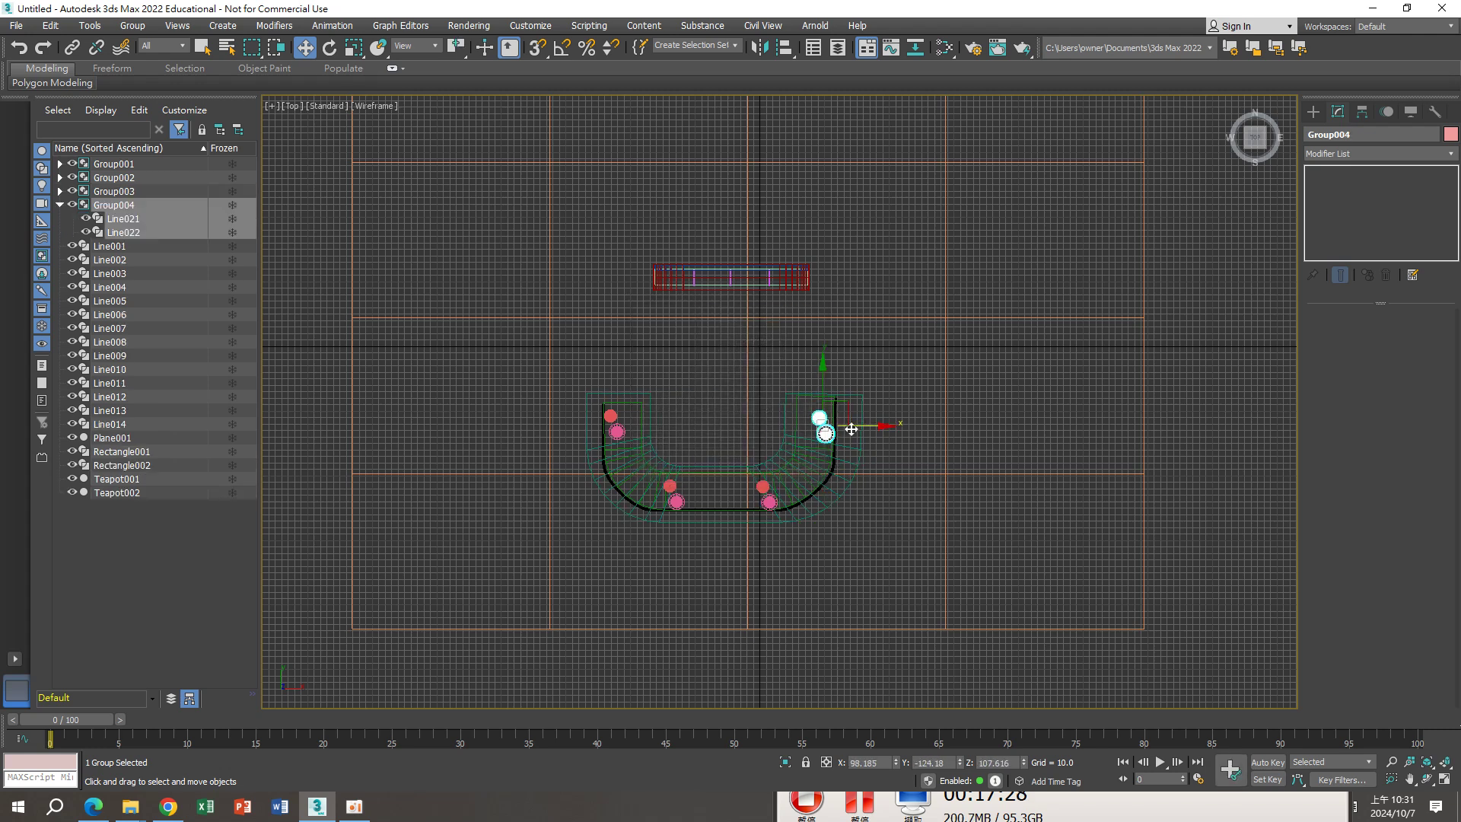
Rotate Group004 and Group003 to follow the counter's curve, then return to Perspective
key("e")
left_click_drag(864, 392, 852, 370)
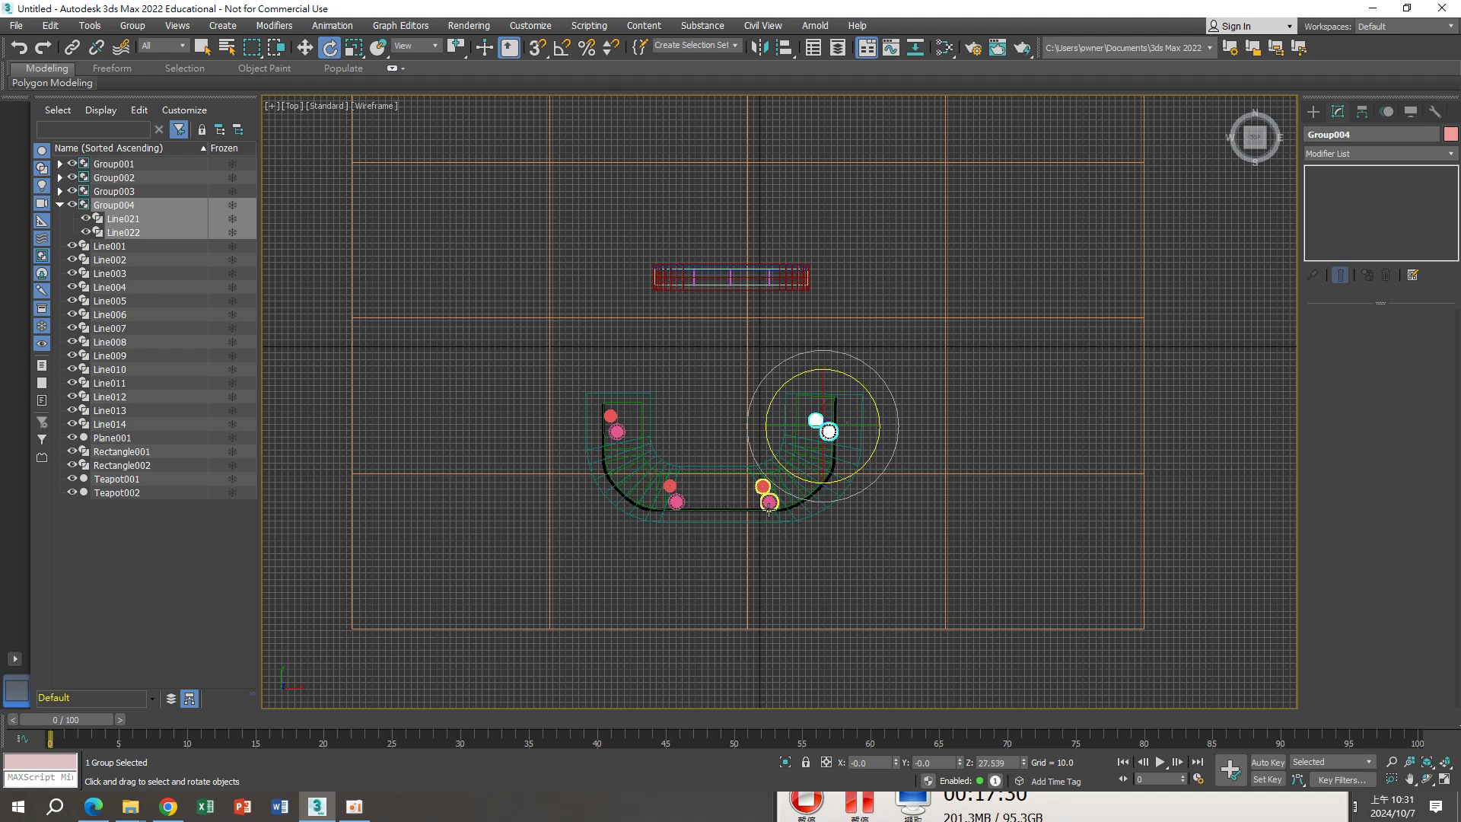
left_click(771, 502)
left_click_drag(814, 464, 808, 540)
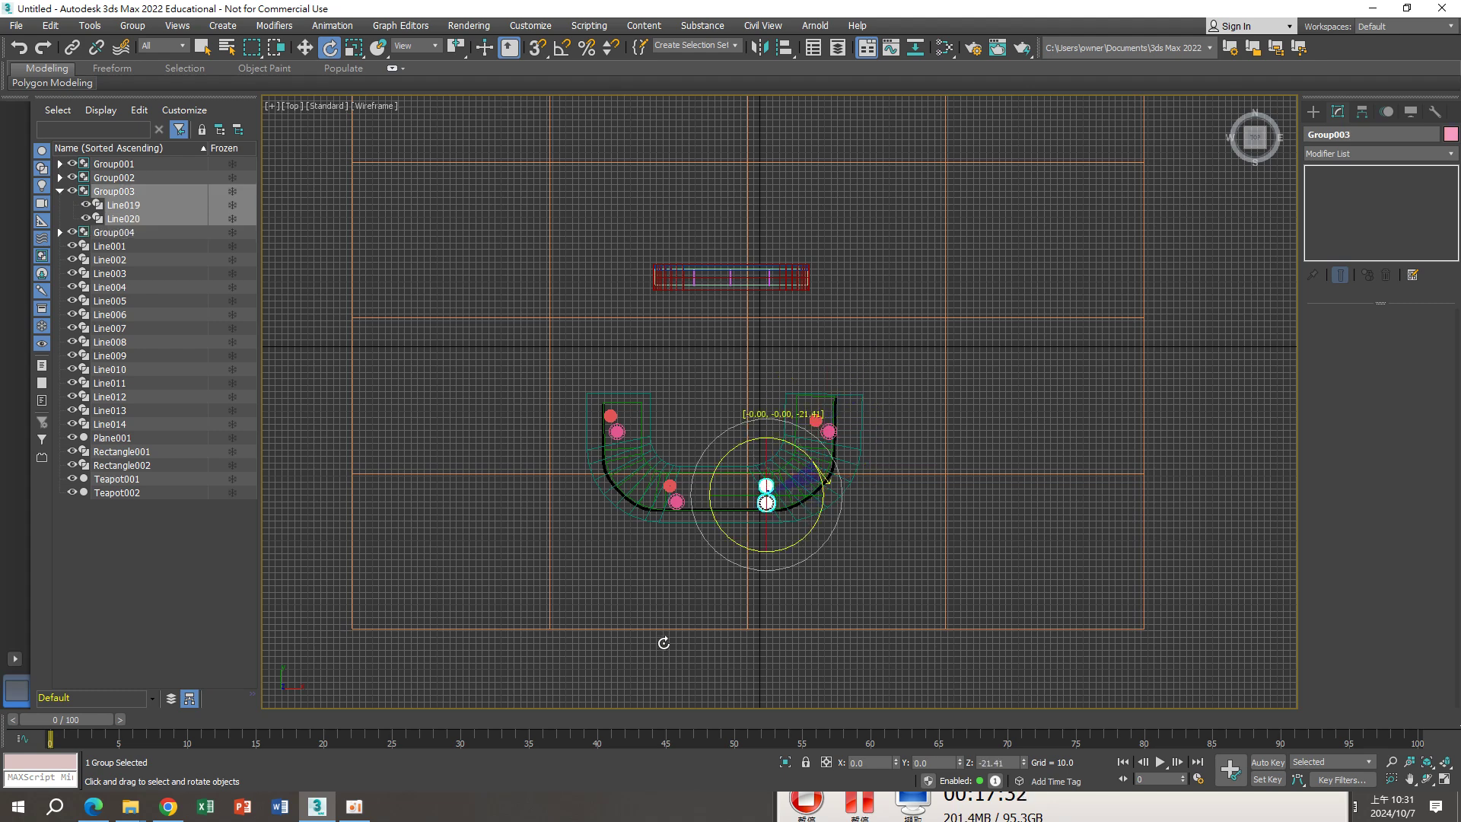
left_click_drag(664, 643, 956, 561)
scroll(809, 522, "down", 2)
scroll(818, 515, "down", 3)
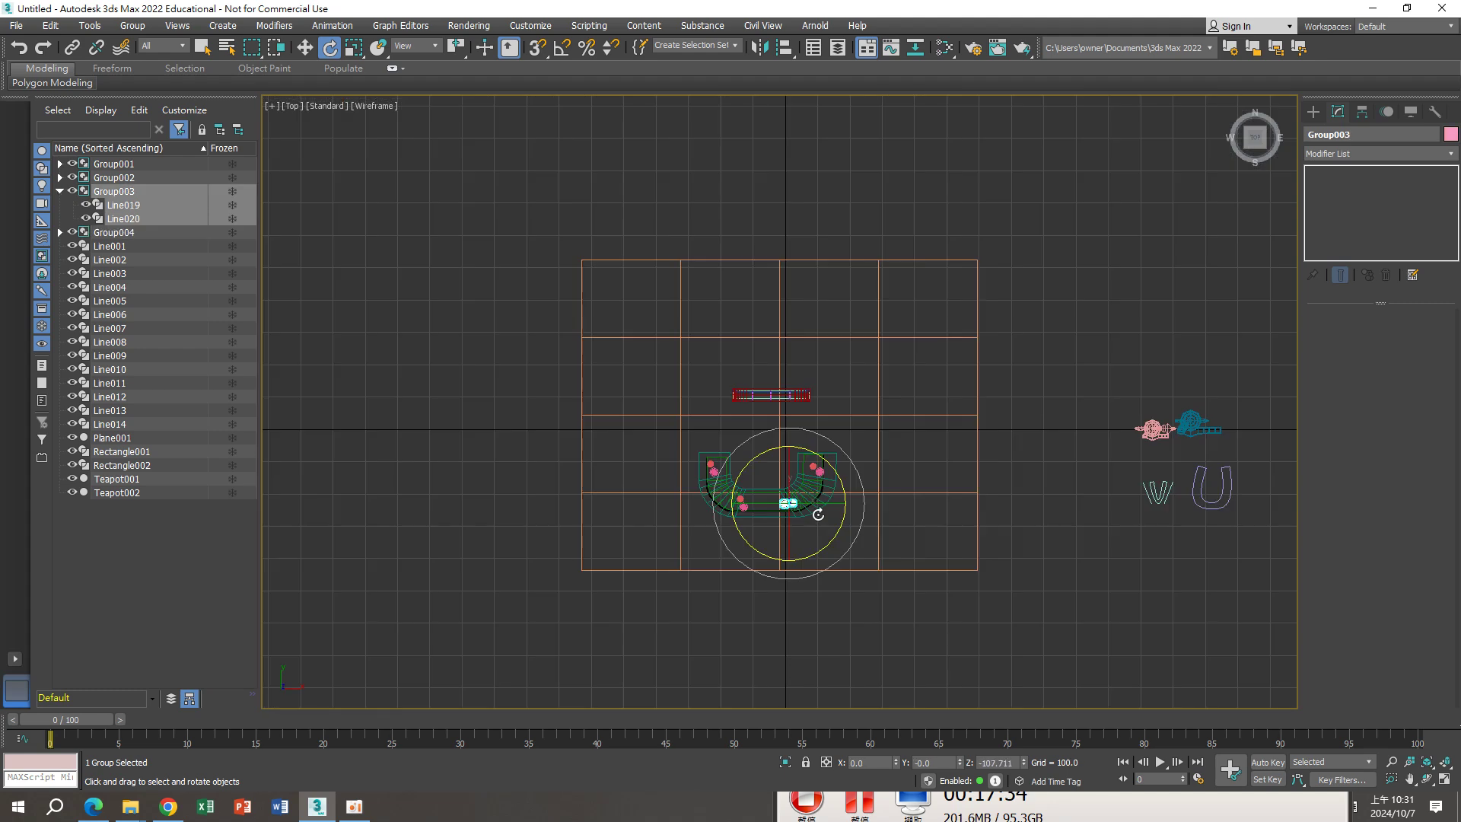
key("p")
scroll(746, 465, "down", 3)
scroll(746, 464, "down", 3)
Select all four bottle-and-glass groups together
middle_click_drag(746, 426, 746, 464)
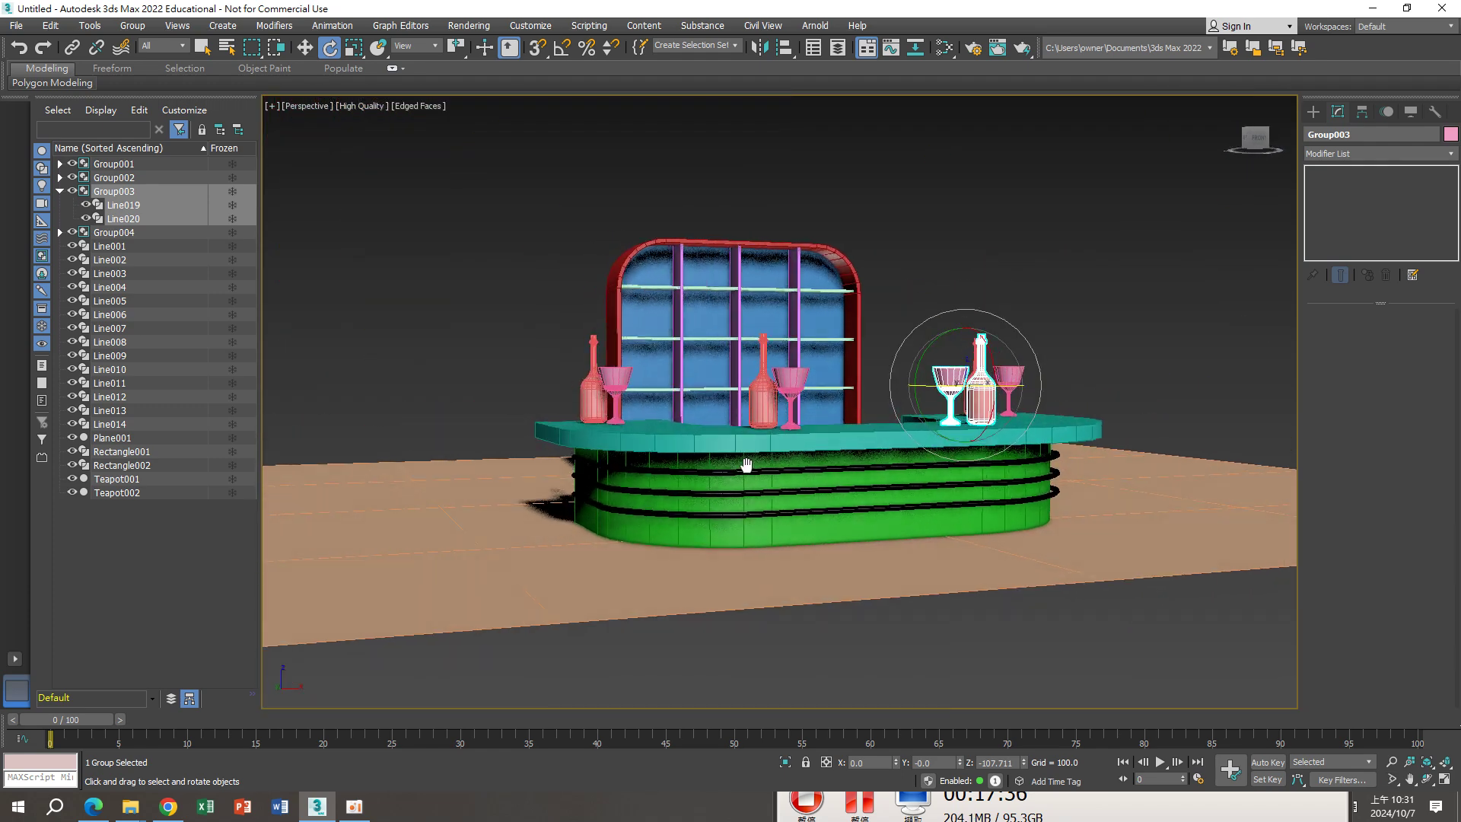
left_click(593, 378)
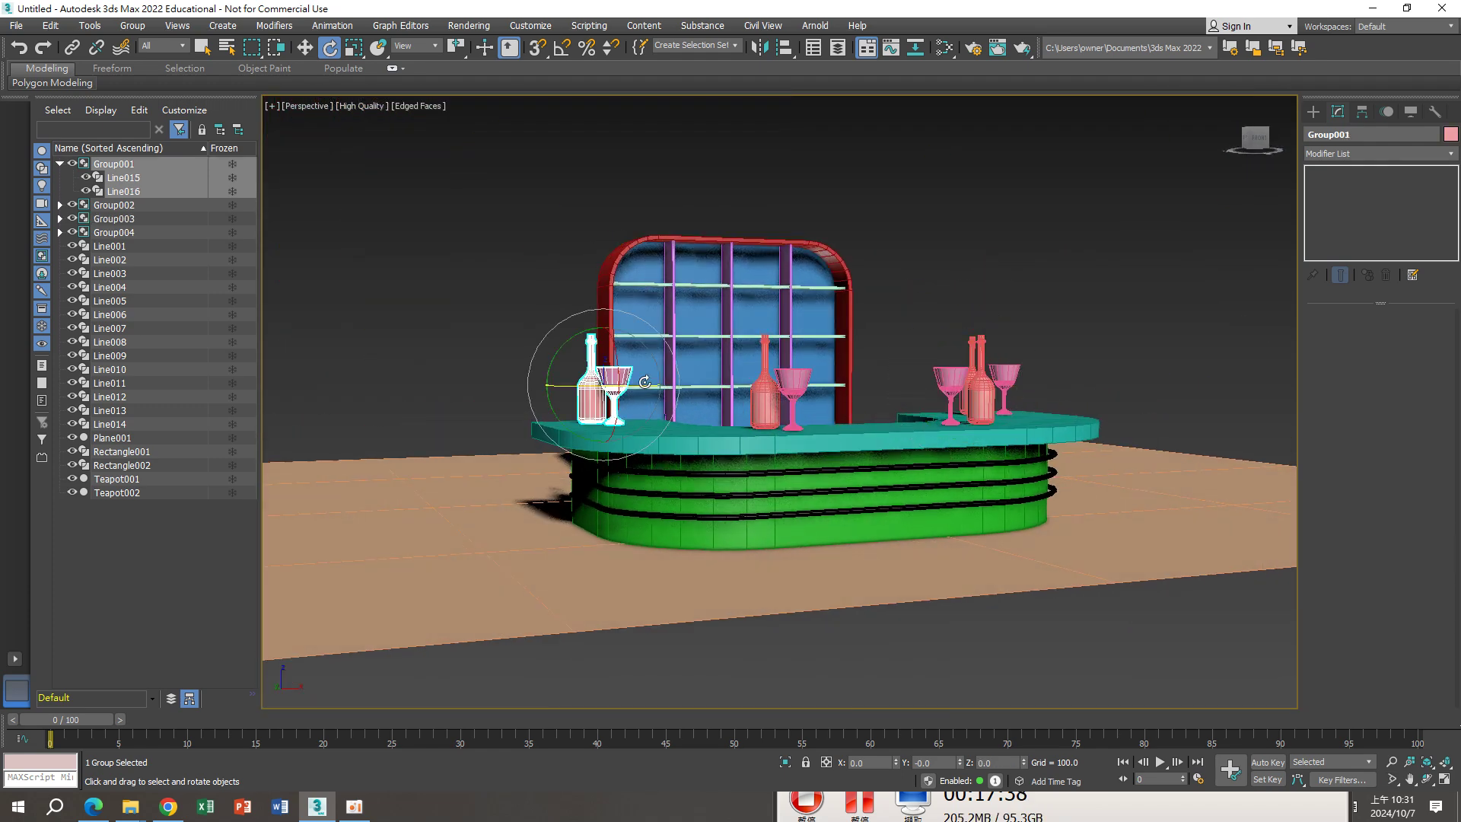
left_click(788, 382, "ctrl")
left_click(976, 382, "ctrl")
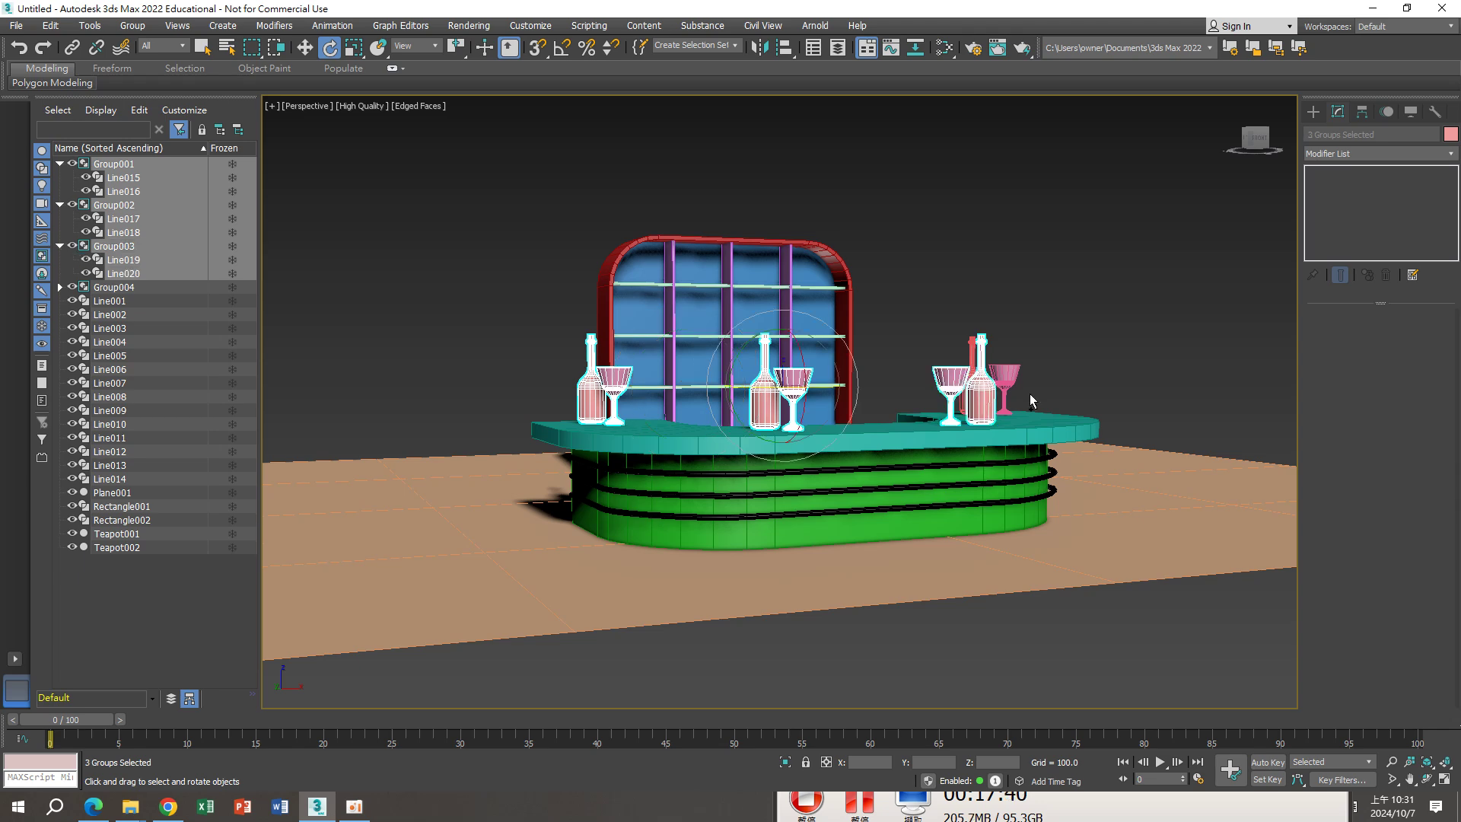
middle_click_drag(1030, 394, 1068, 371, "alt")
left_click(1068, 372, "ctrl")
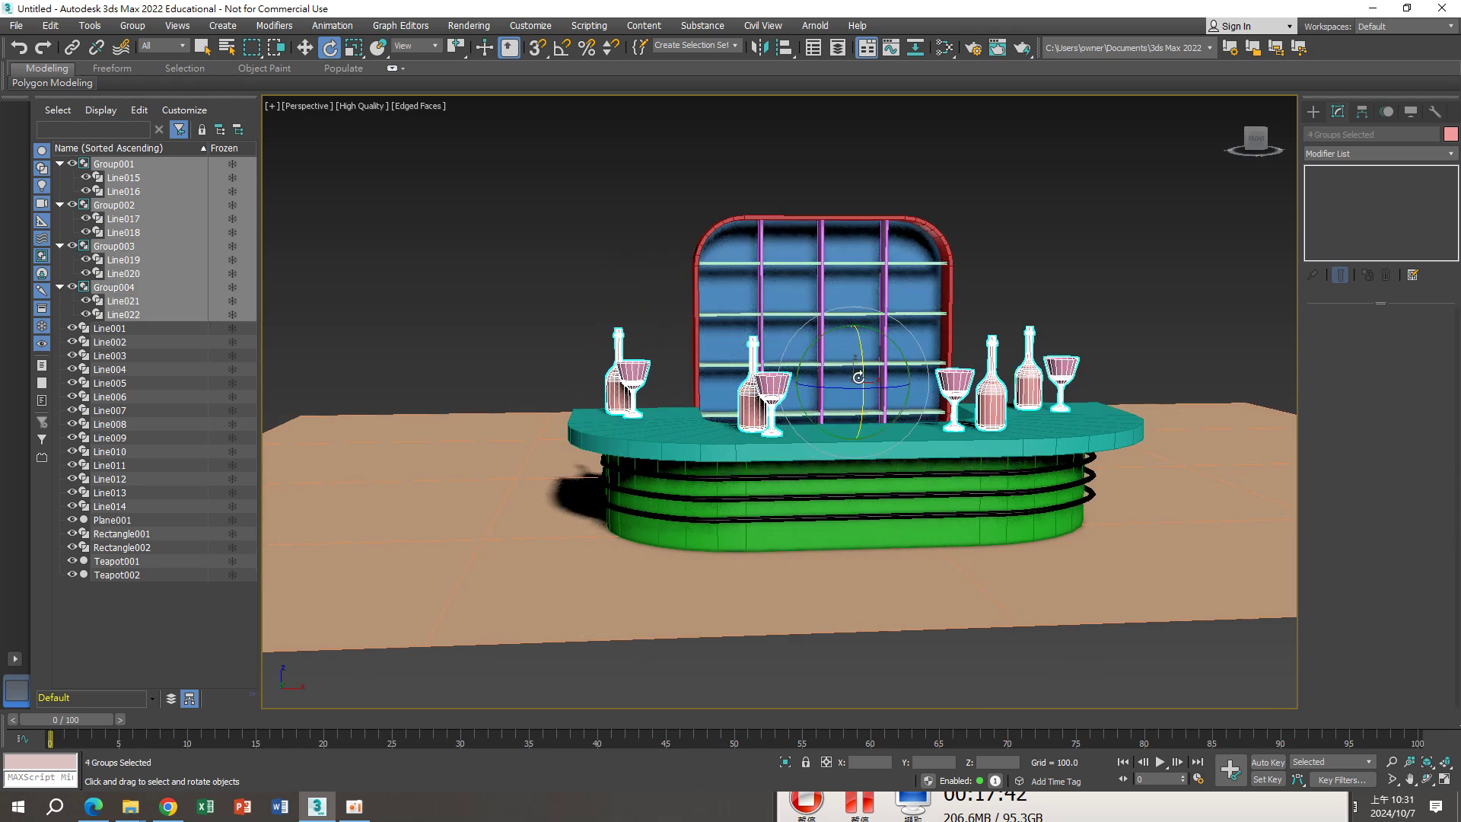
Scale the four groups down uniformly and lower them onto the countertop
key("r")
left_click_drag(844, 369, 839, 390)
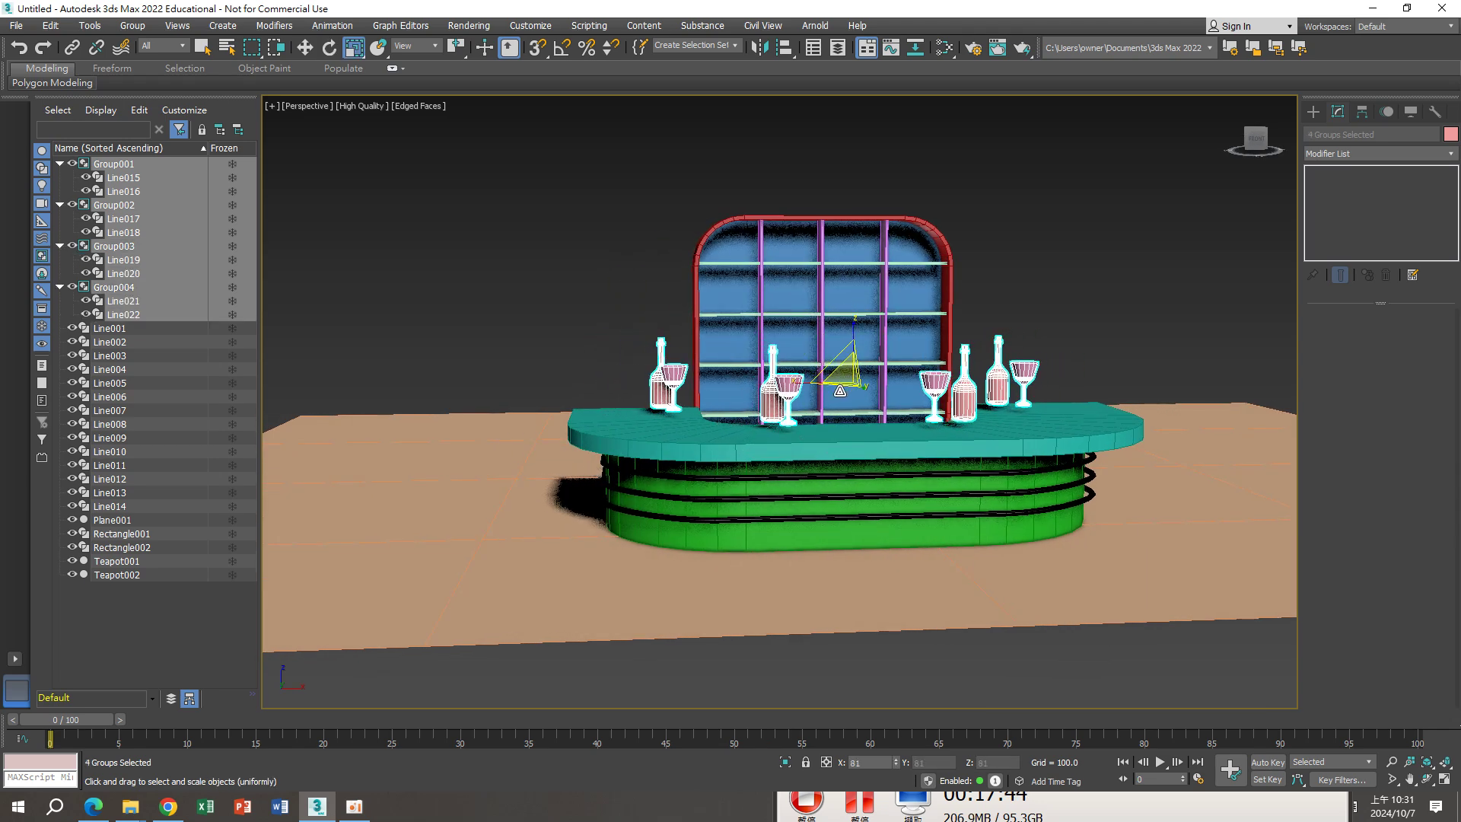
key("w")
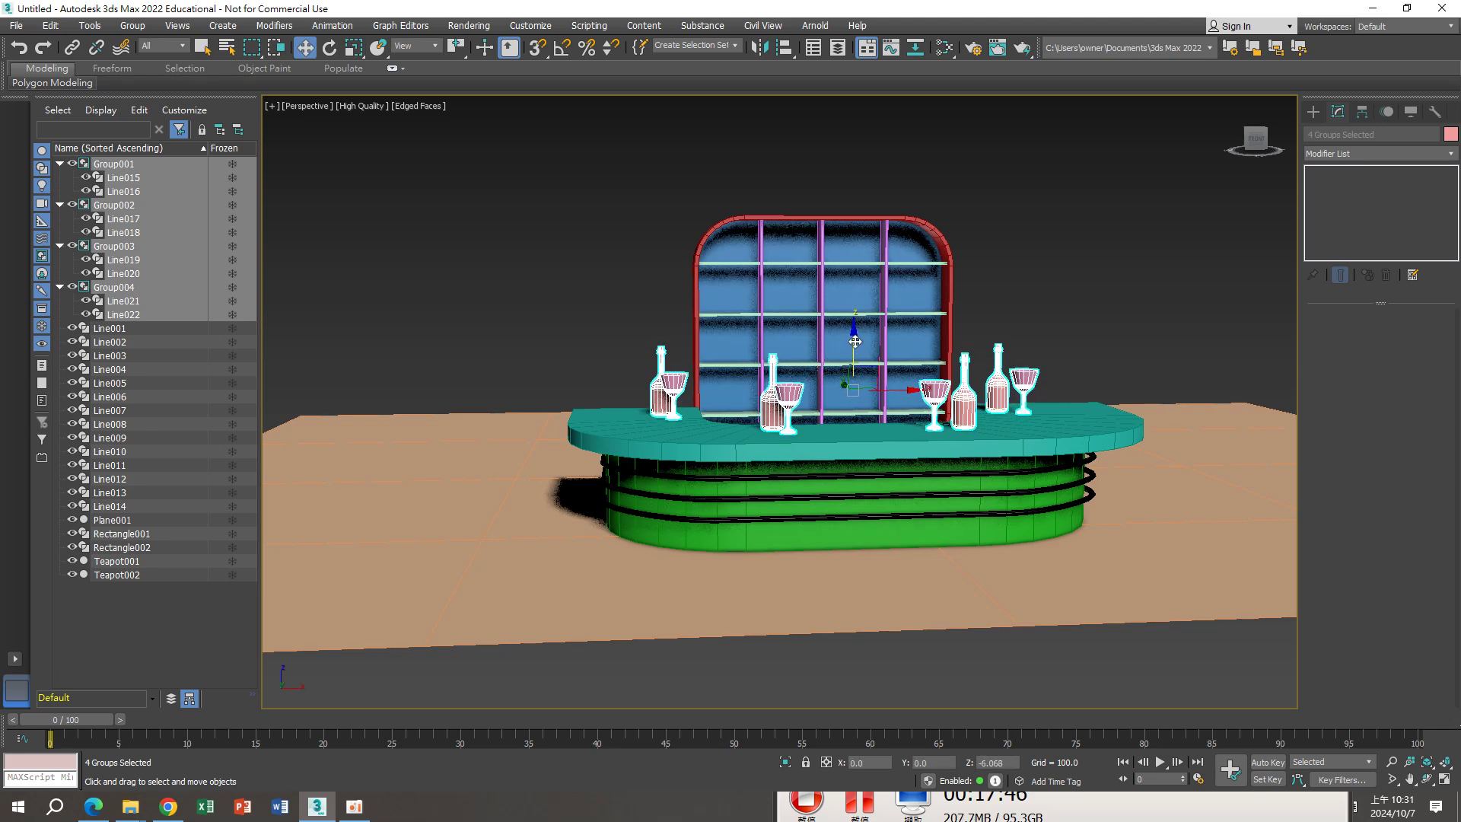
middle_click_drag(855, 335, 857, 339, "alt")
Raise the middle group, Group002, on Z so it rests on the countertop
left_click(1036, 324)
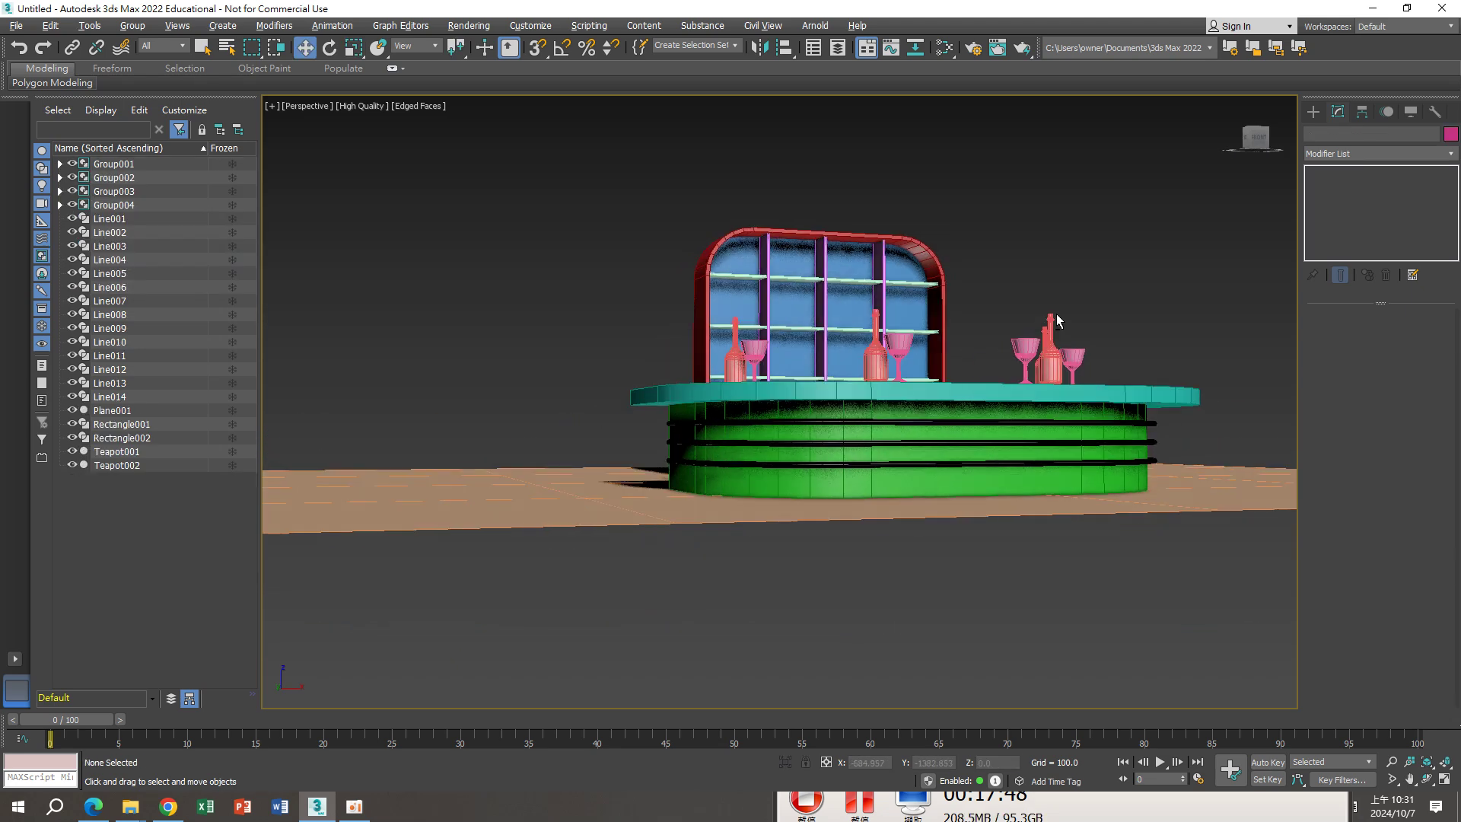
middle_click_drag(1037, 324, 1056, 313, "alt")
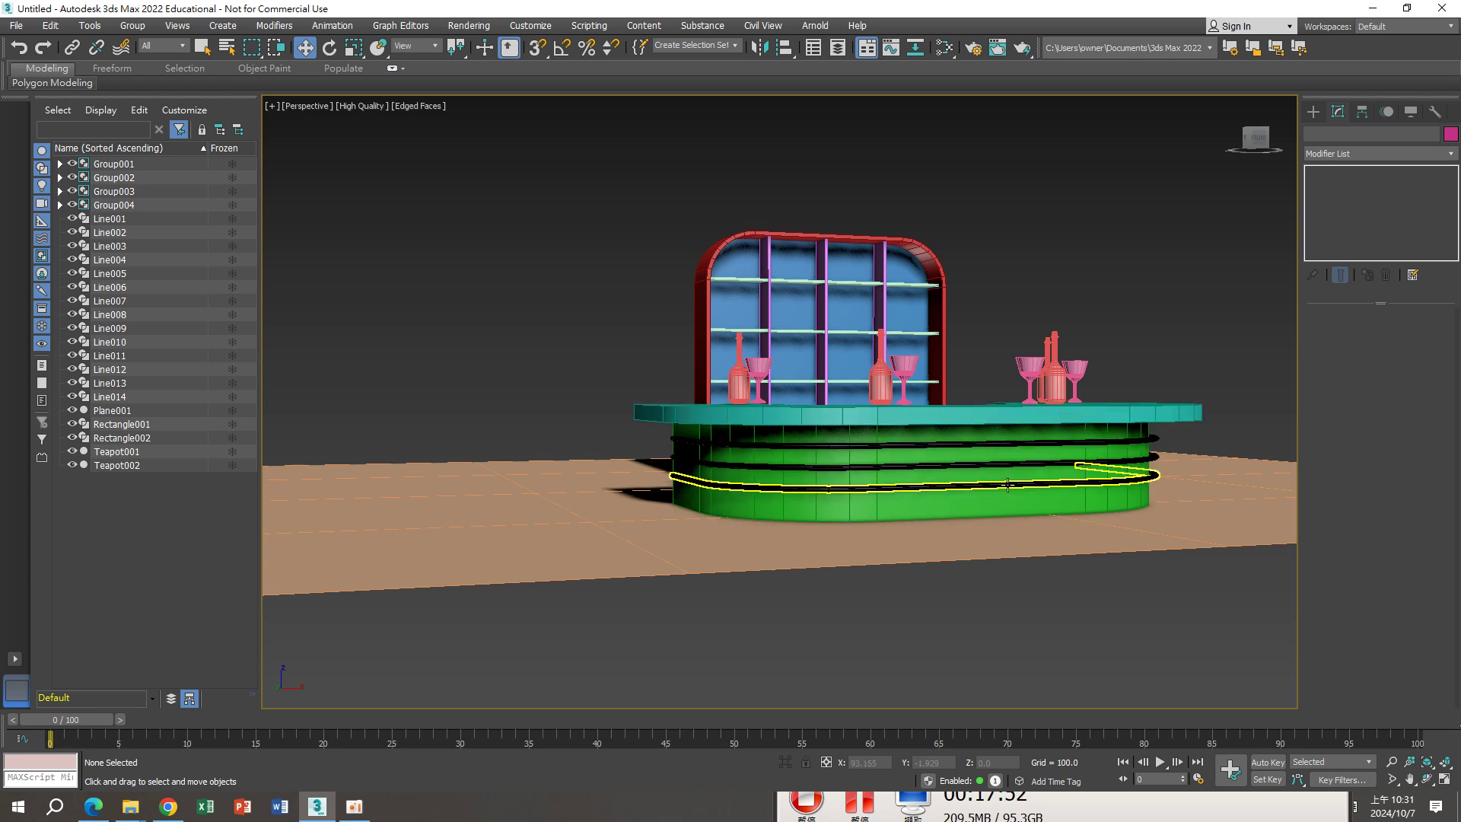
middle_click_drag(896, 483, 877, 493, "alt")
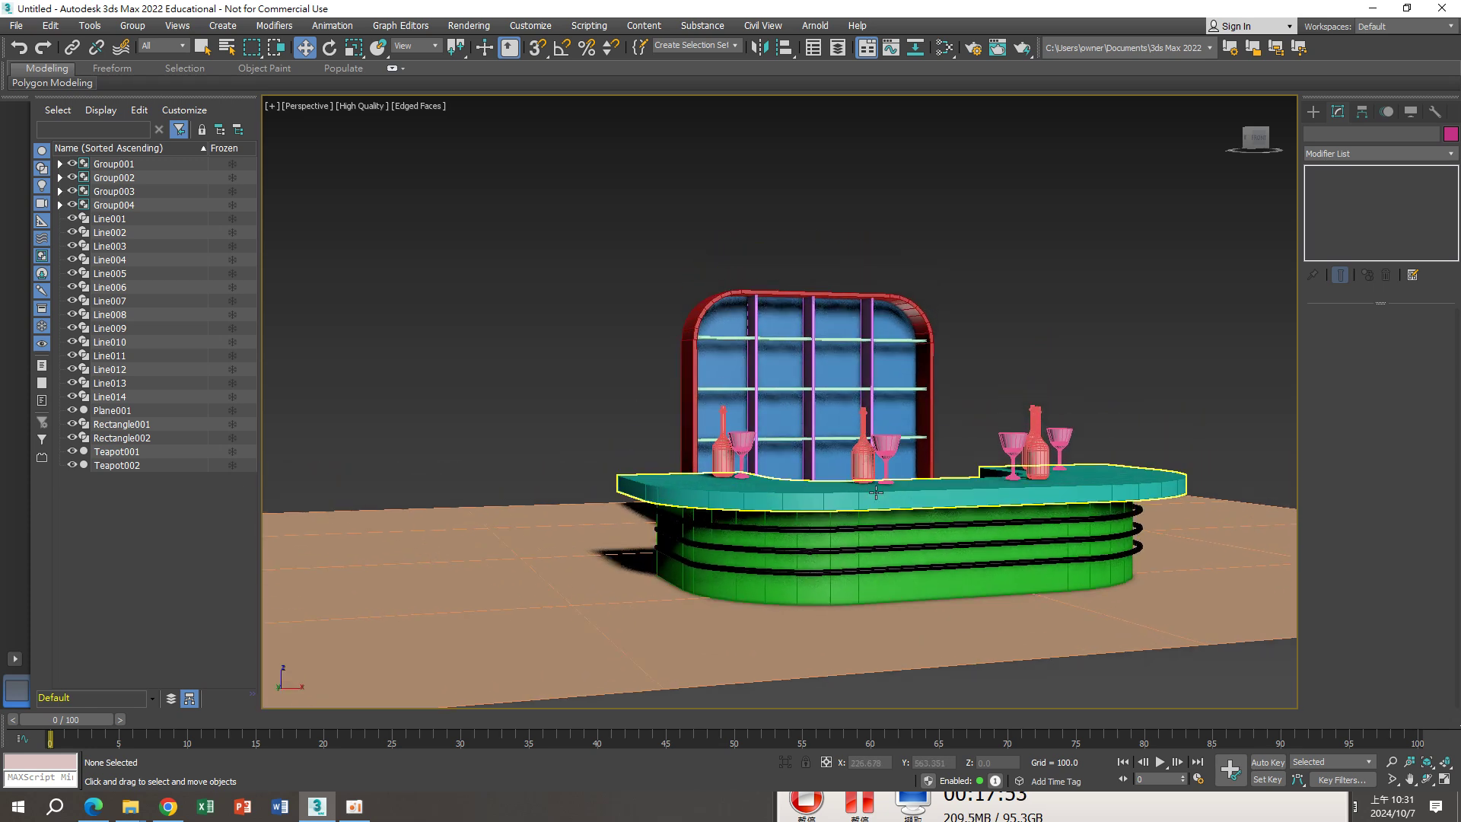
left_click(884, 450)
left_click_drag(875, 413, 875, 410)
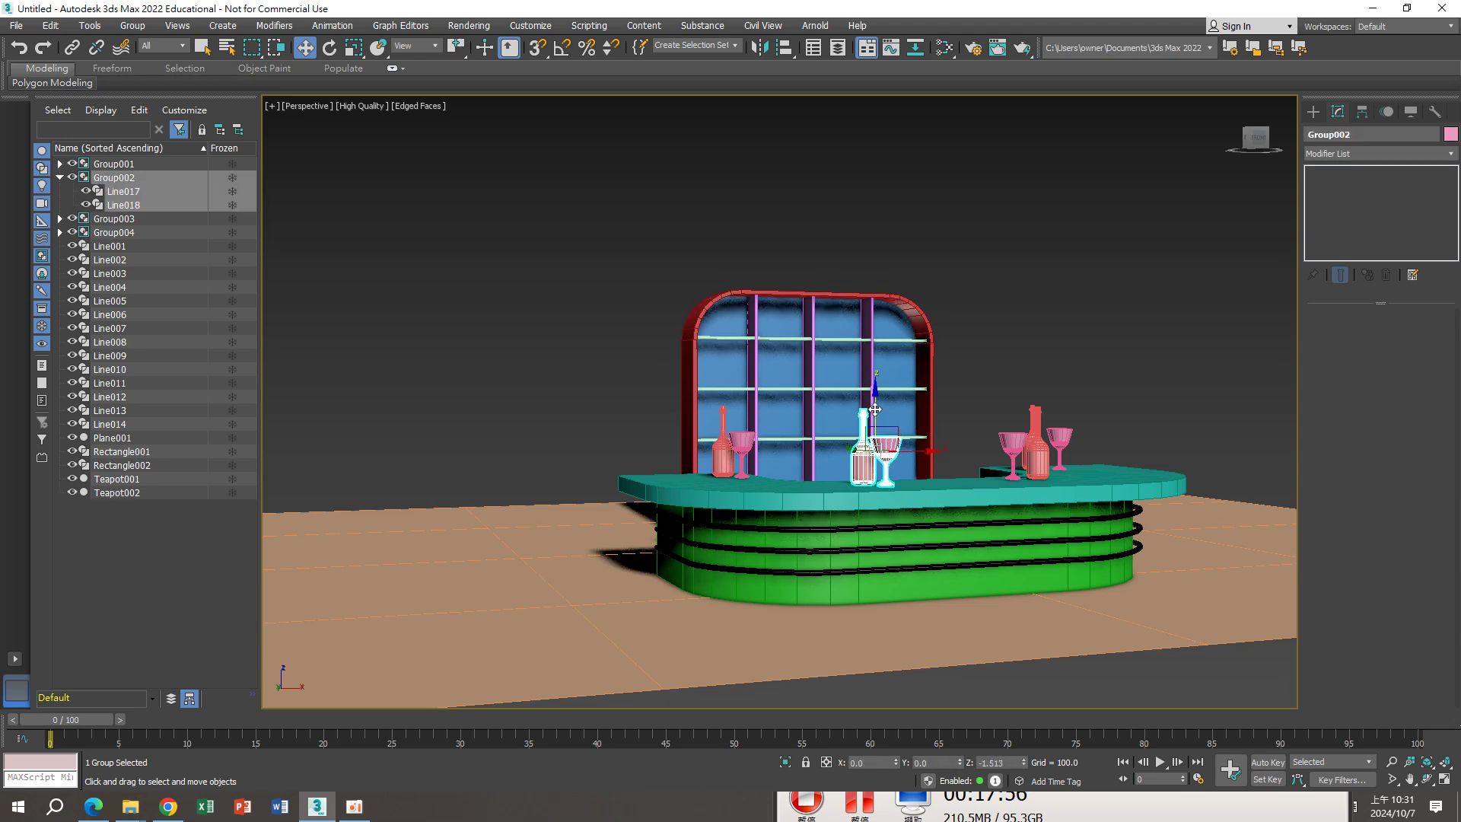
Select the right-hand group, Group004, near the counter's right end
mouse_move(874, 417)
middle_mouse_down("alt")
mouse_move(903, 495)
mouse_move(1066, 518)
middle_mouse_up("alt")
left_click(1199, 525)
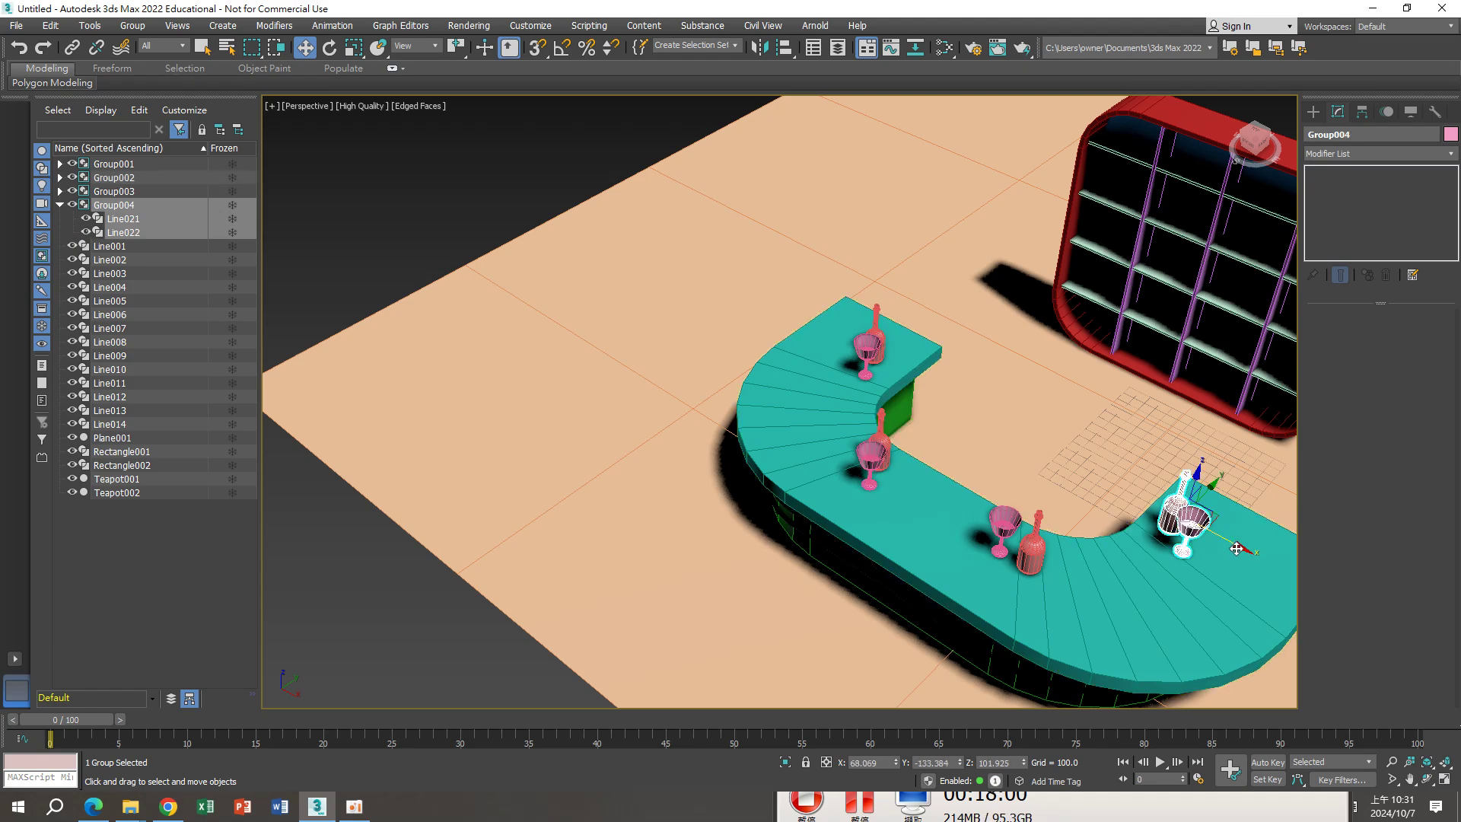
mouse_move(1259, 561)
middle_mouse_down("alt")
mouse_move(1137, 393)
mouse_move(1096, 456)
middle_mouse_up("alt")
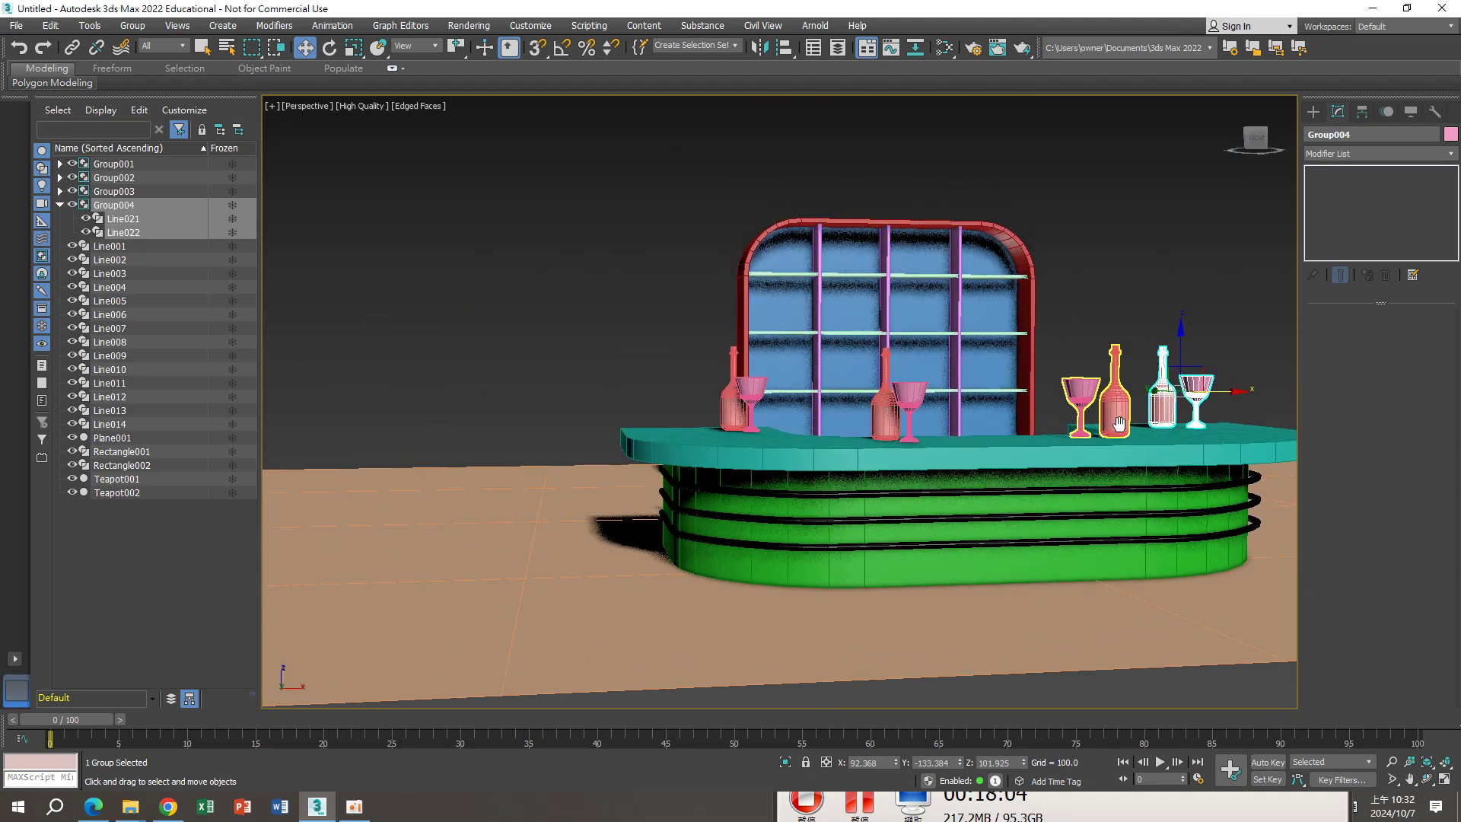
scroll(1086, 509, "up", 3)
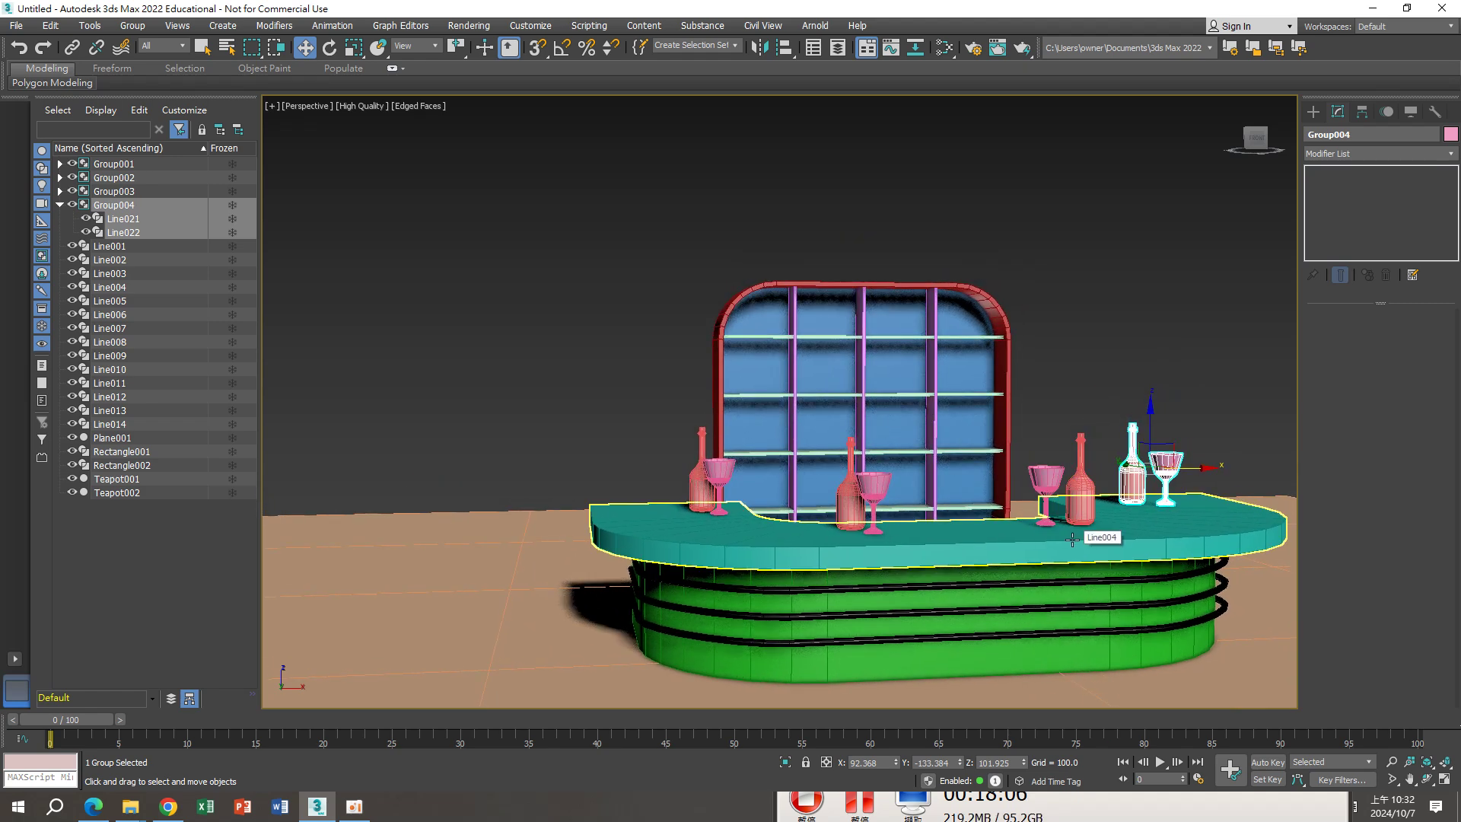